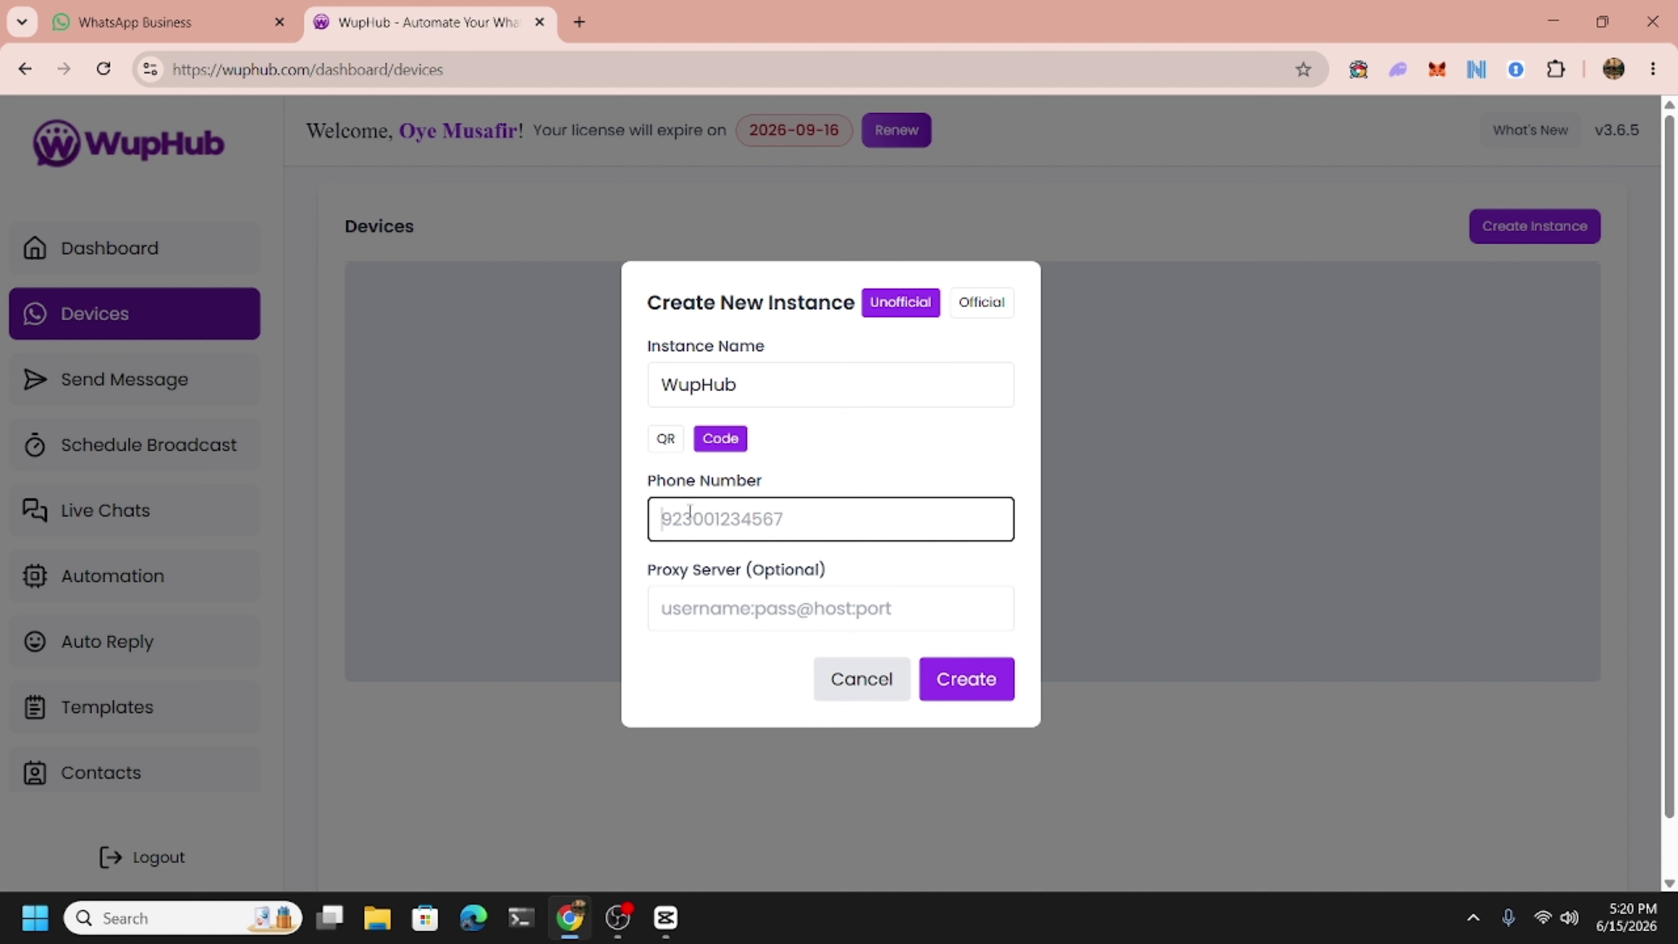
# Create a QR-linked device instance named WupHub with the proxy server left empty.
pyautogui.click(666, 438)
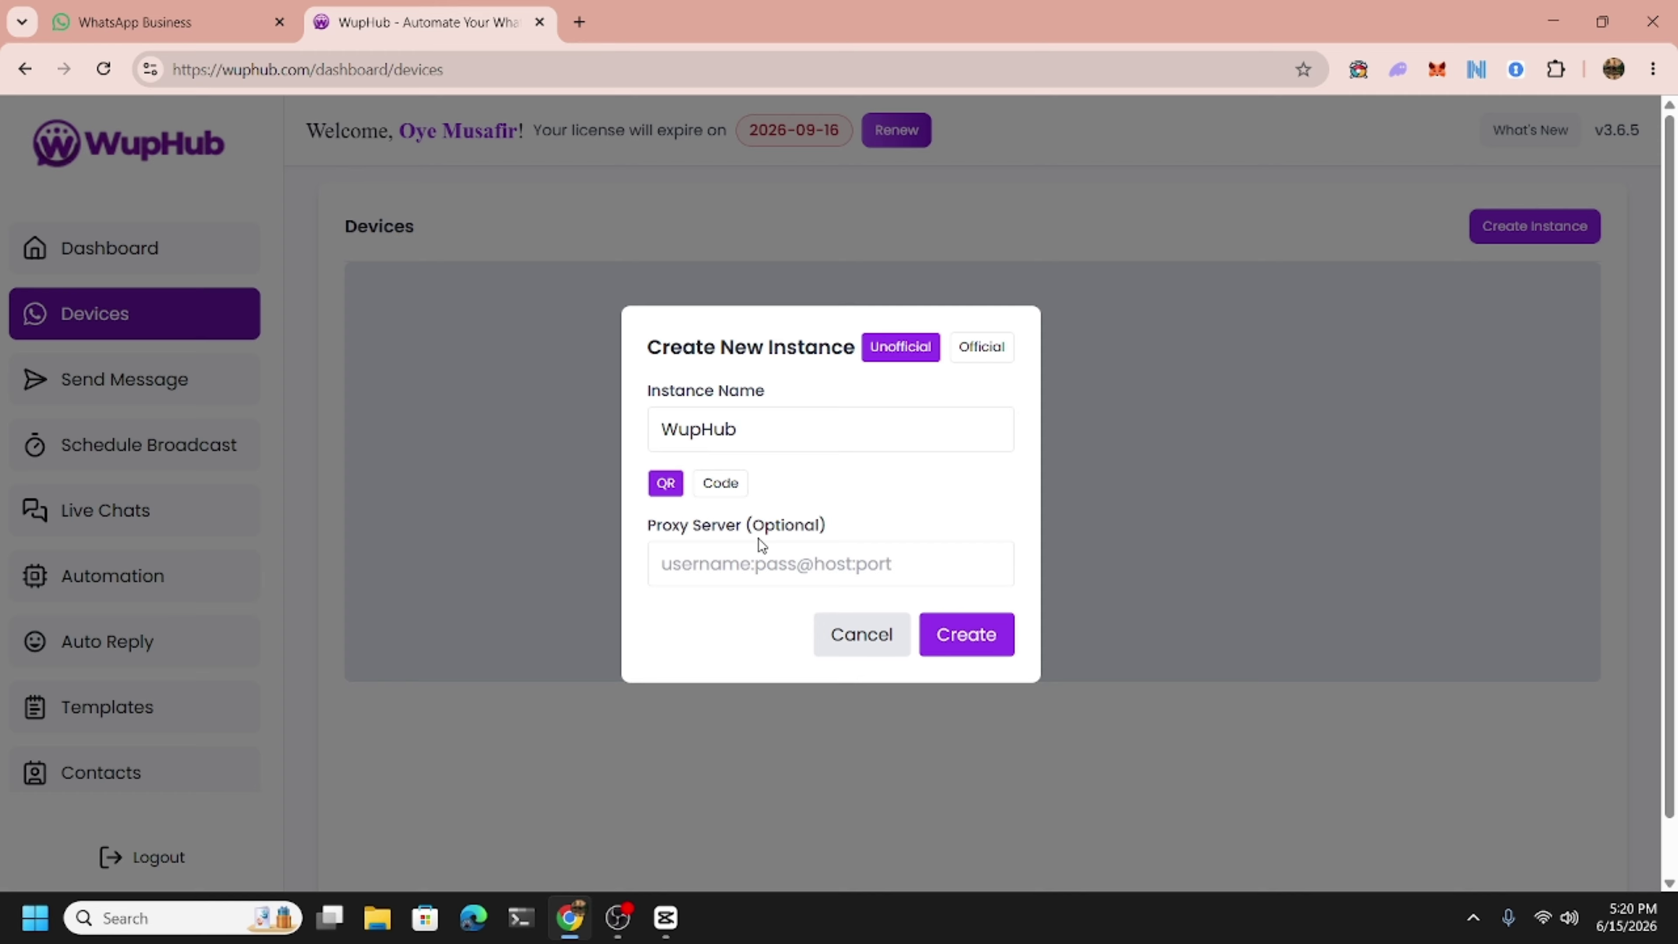
pyautogui.click(743, 567)
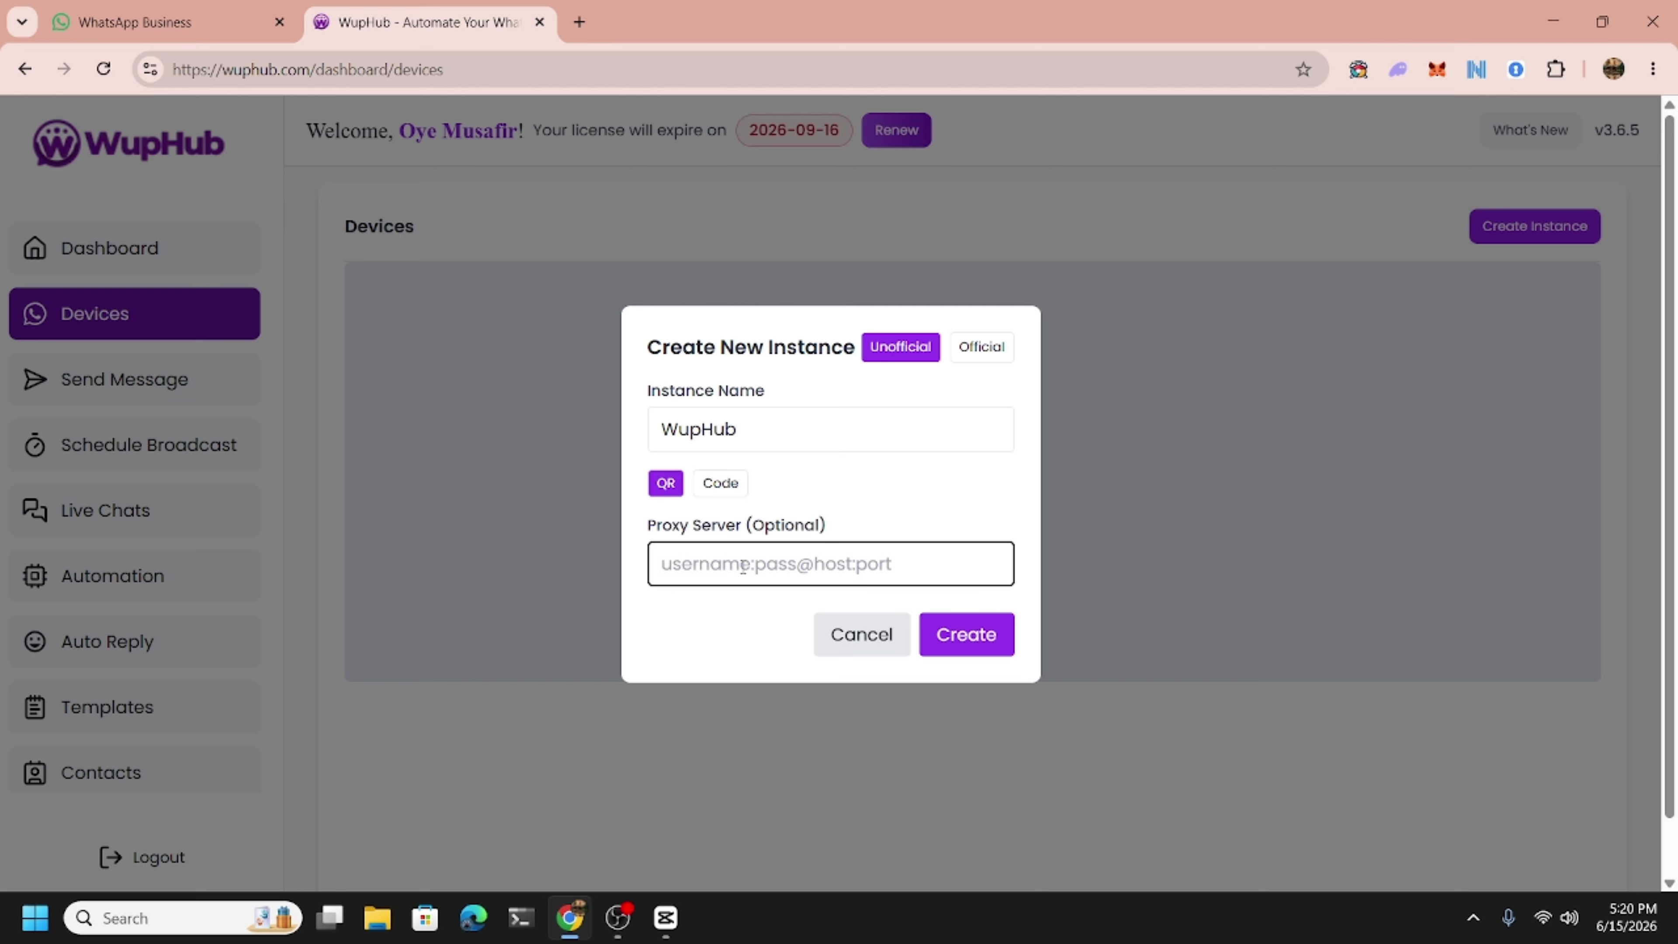
pyautogui.click(813, 504)
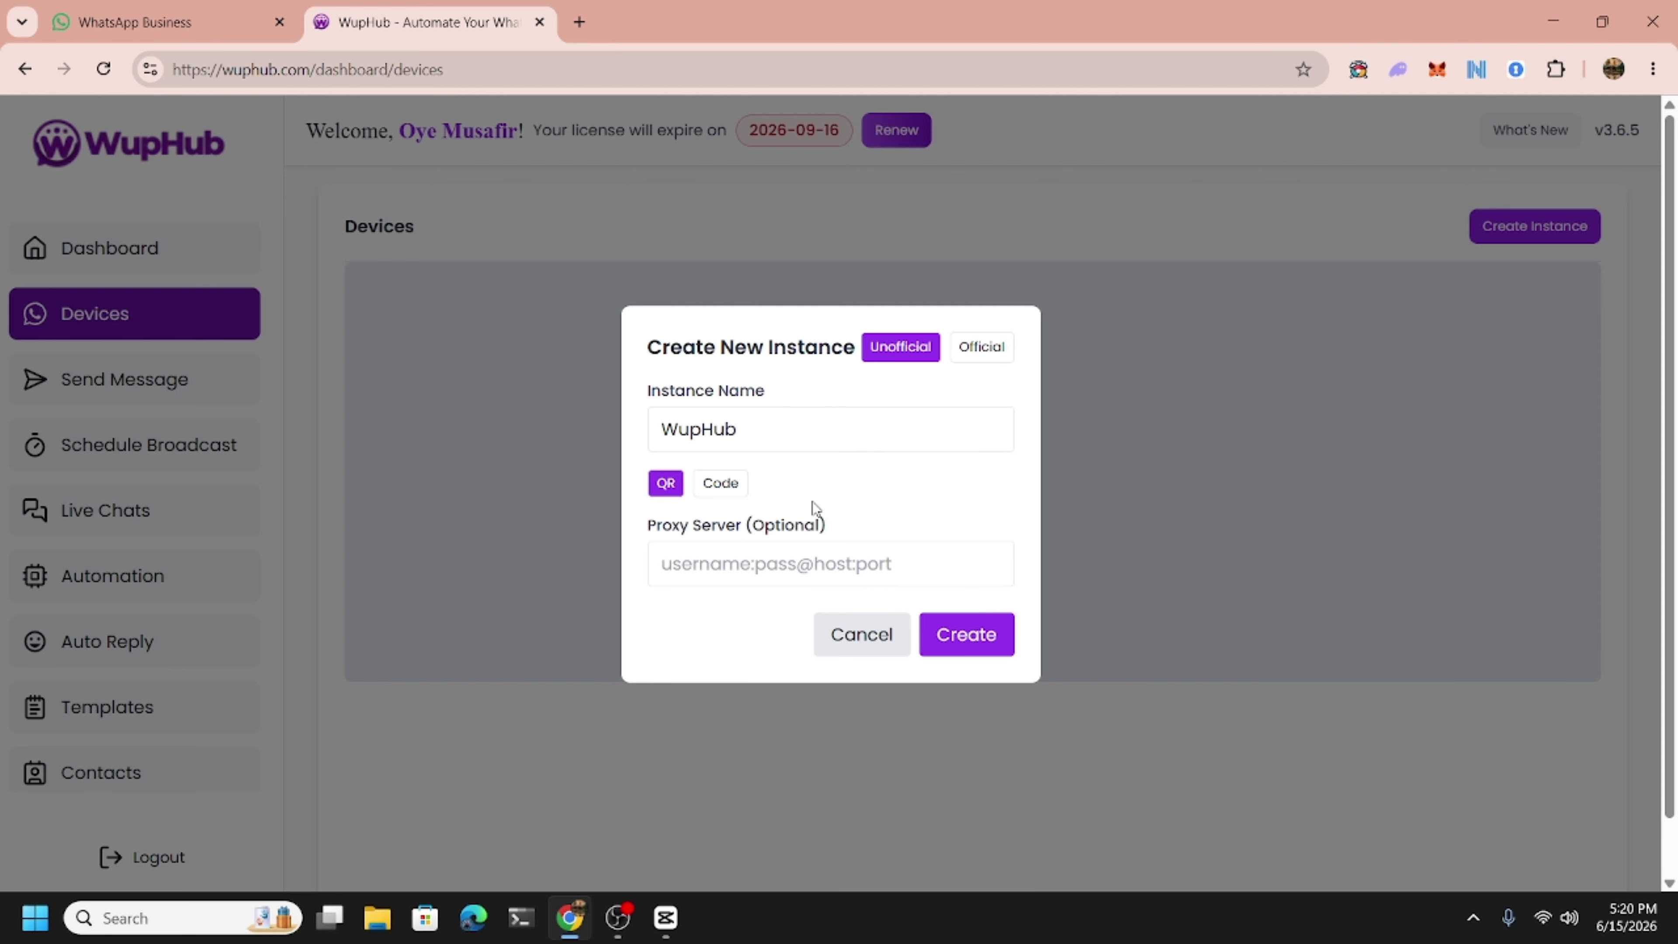
pyautogui.click(982, 657)
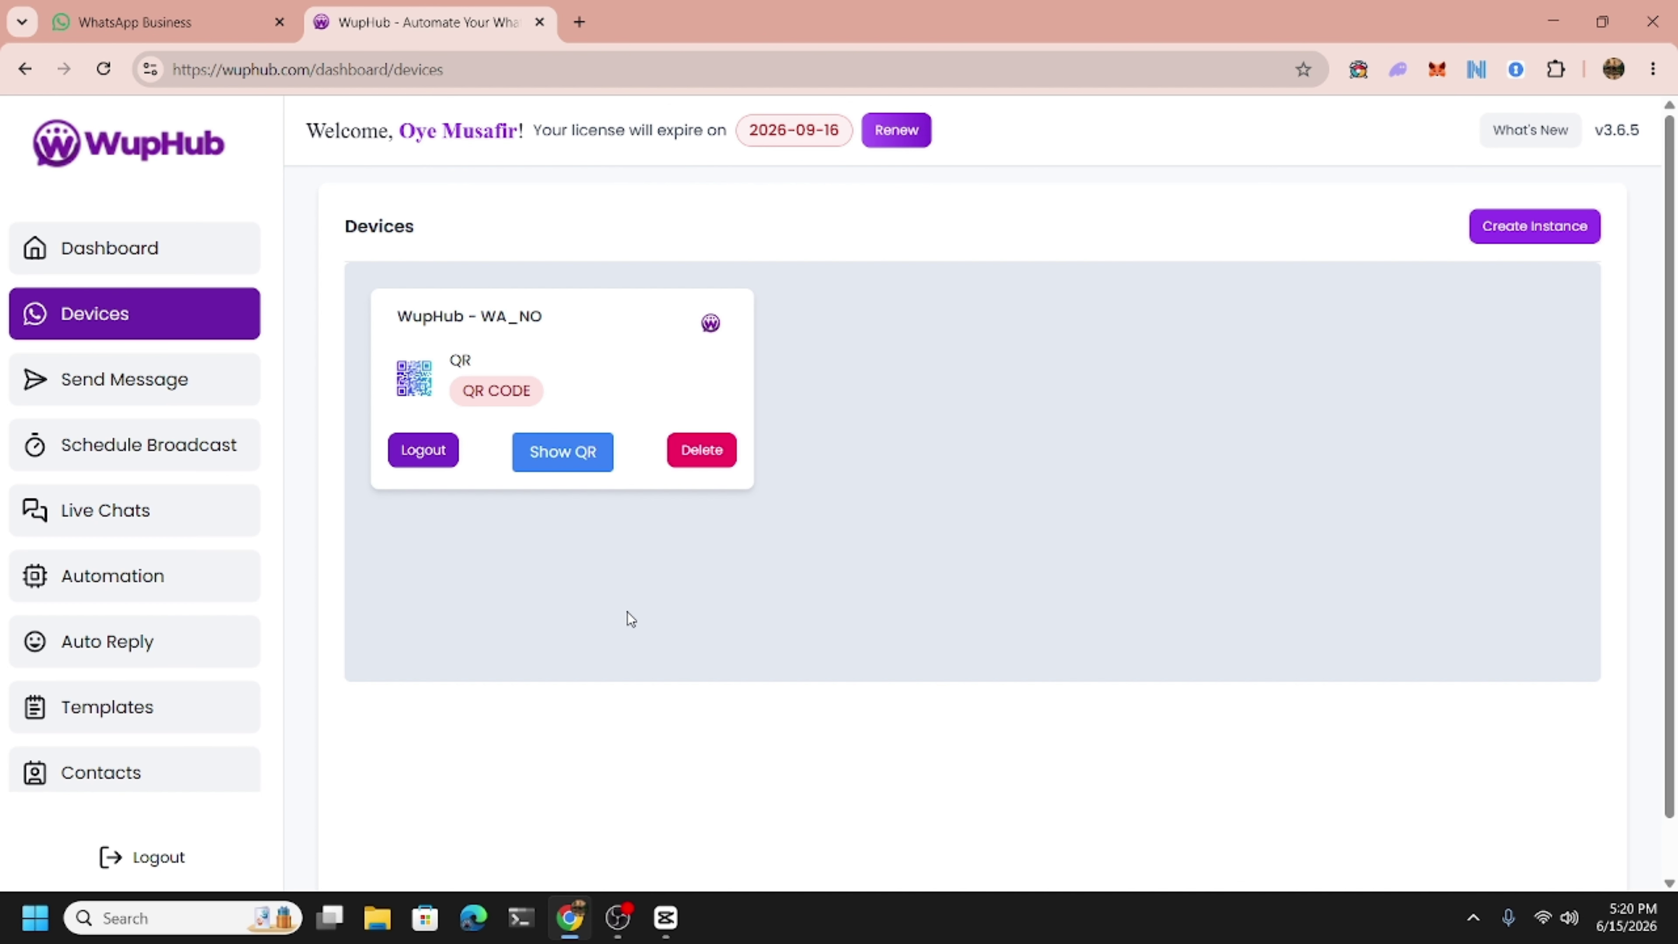
# Pair the WupHub instance with WhatsApp by scanning its QR code, then close the Link Device window.
pyautogui.click(551, 471)
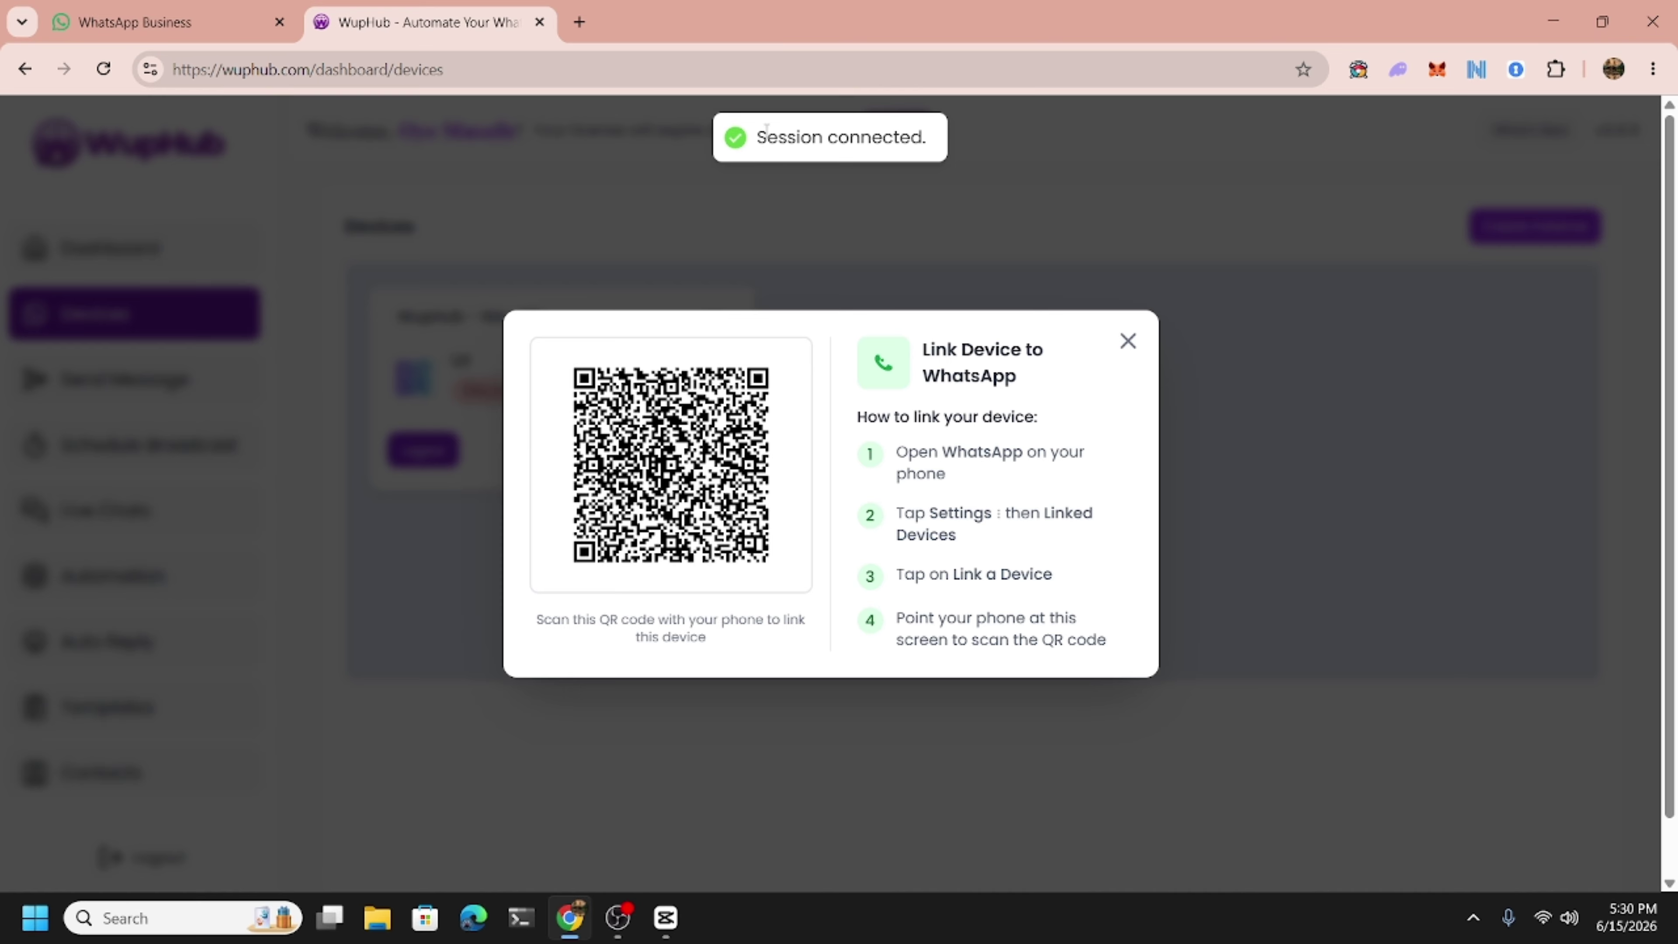
pyautogui.moveTo(767, 129); pyautogui.dragTo(880, 130)
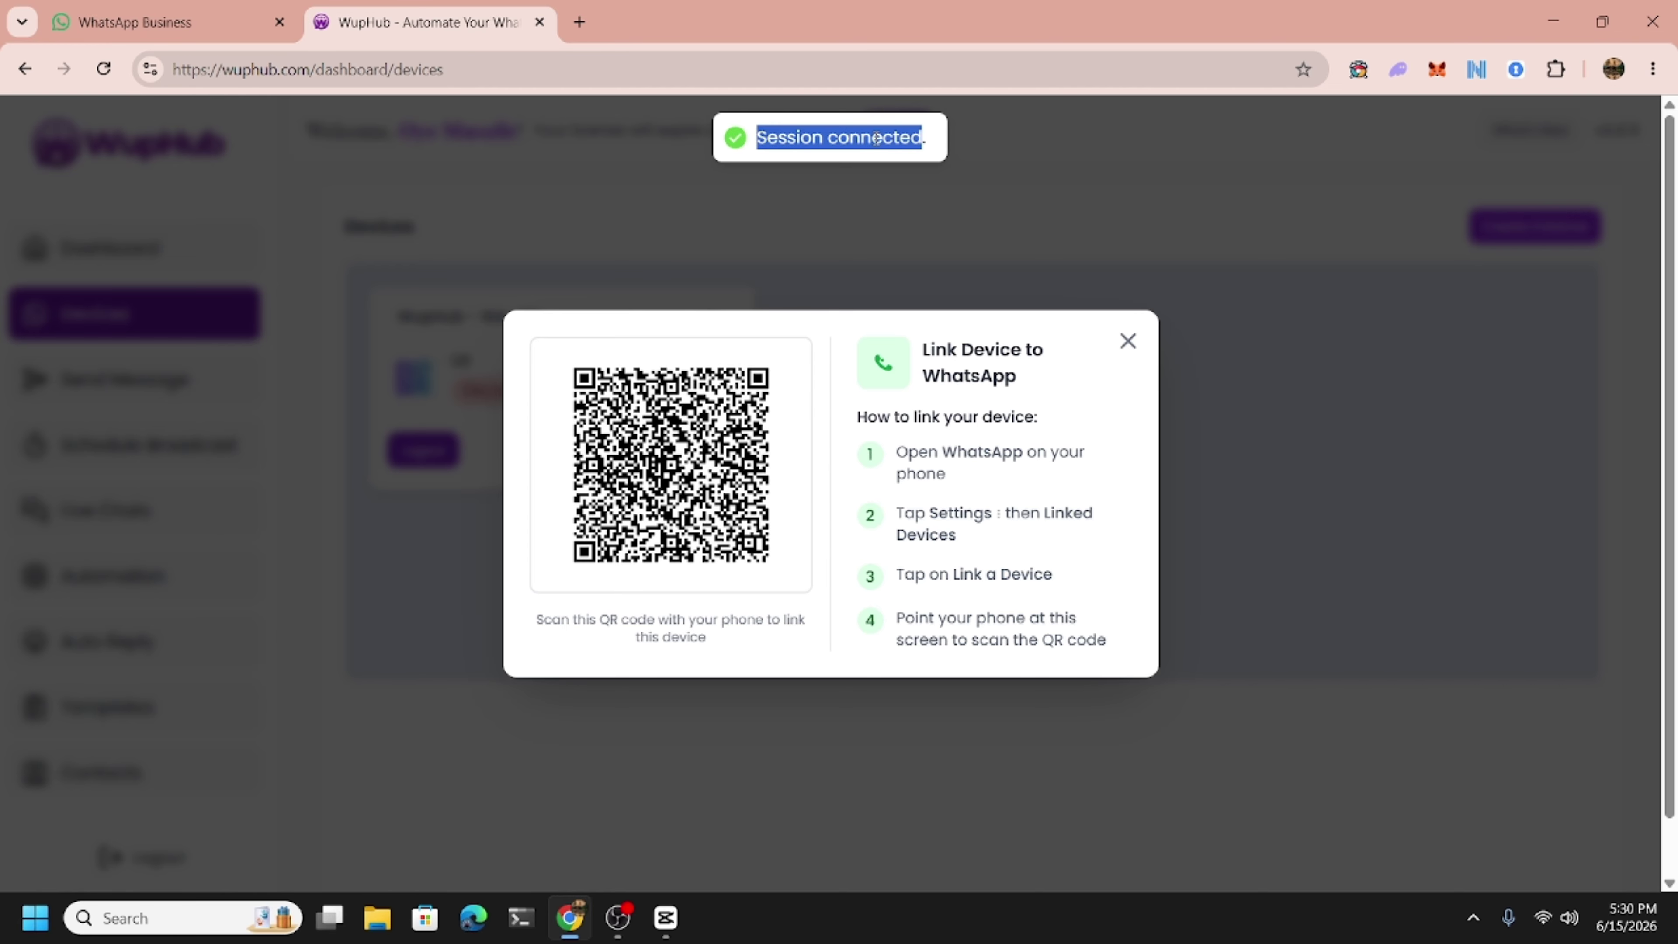
pyautogui.click(839, 173)
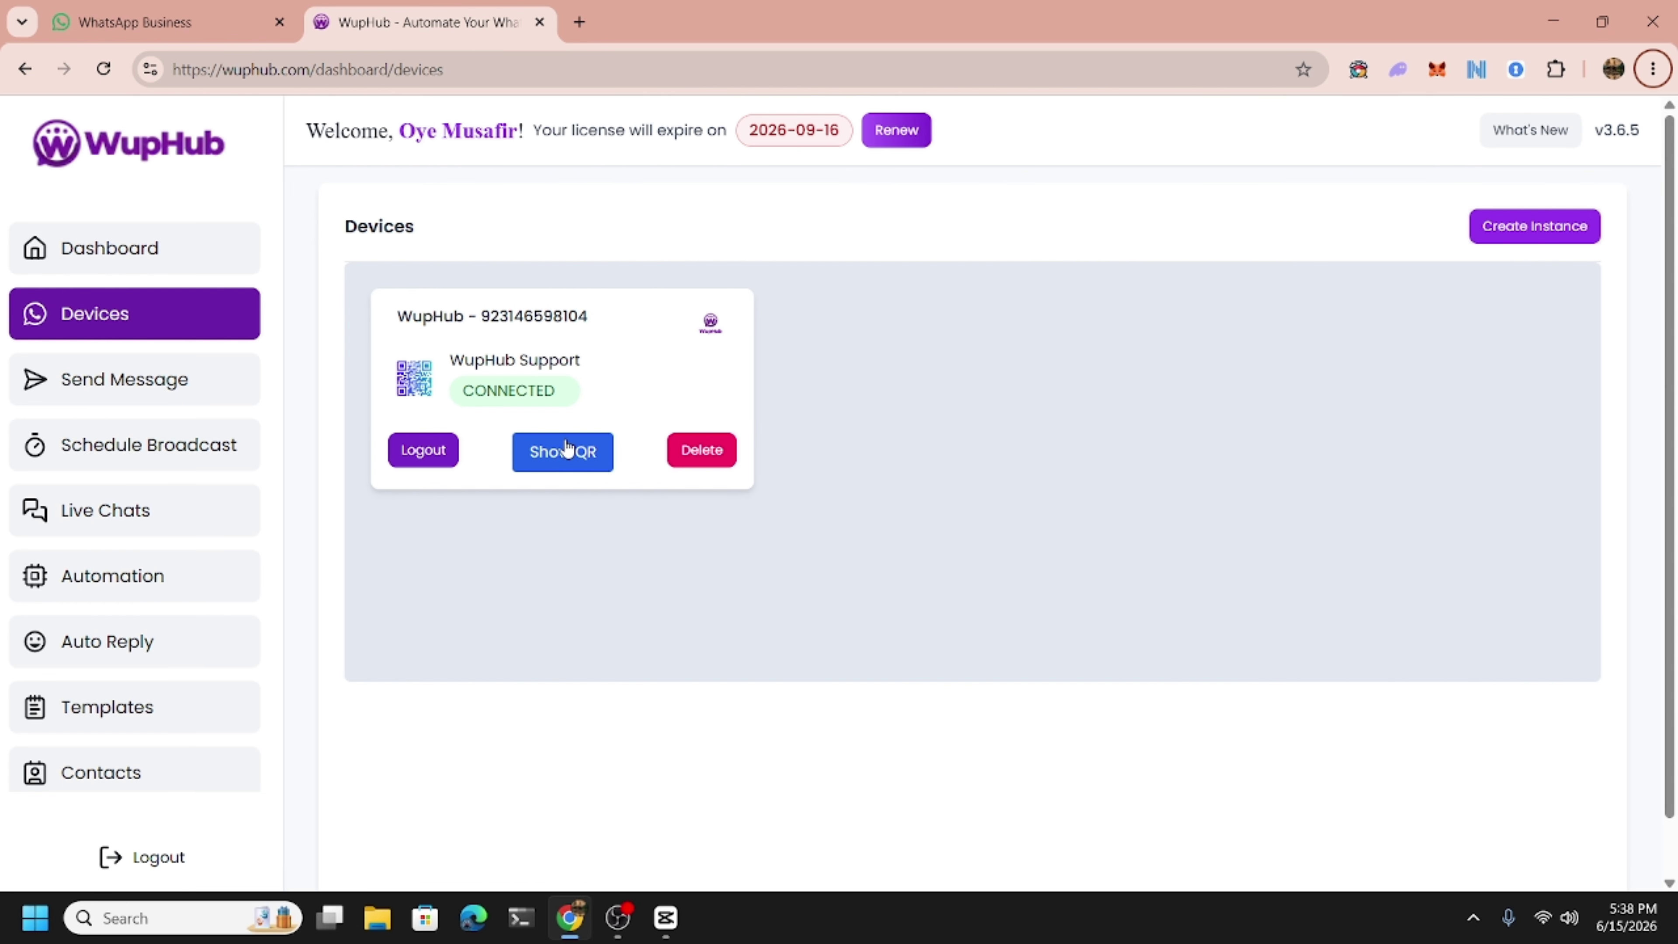
pyautogui.click(566, 449)
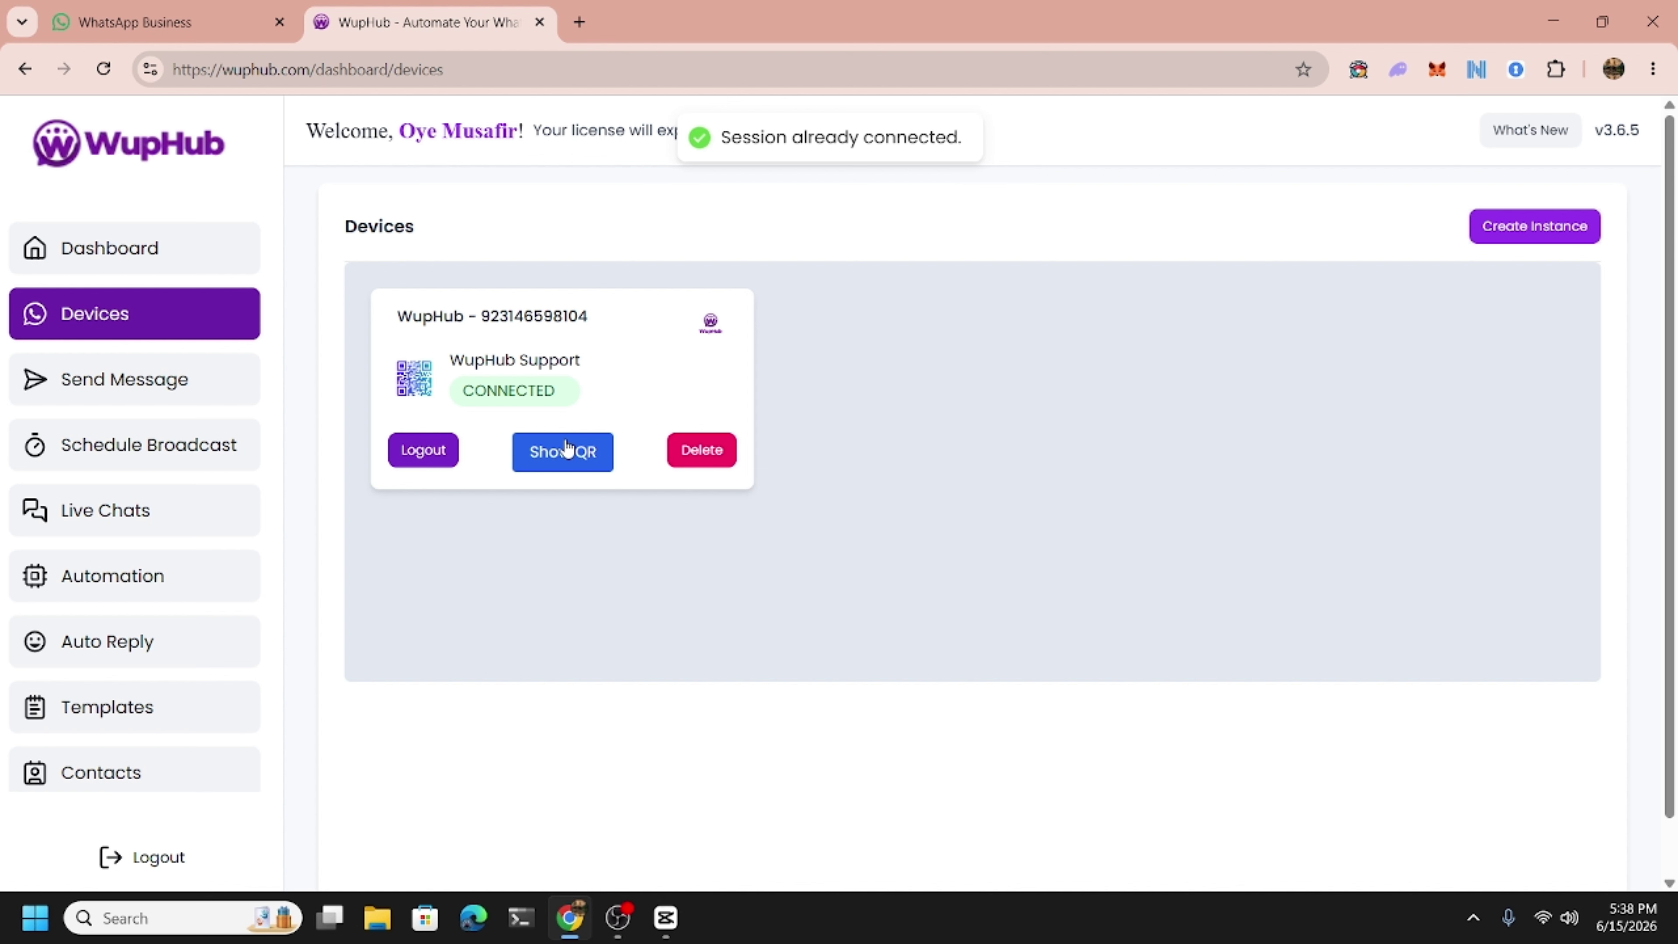
pyautogui.moveTo(741, 139); pyautogui.dragTo(957, 142)
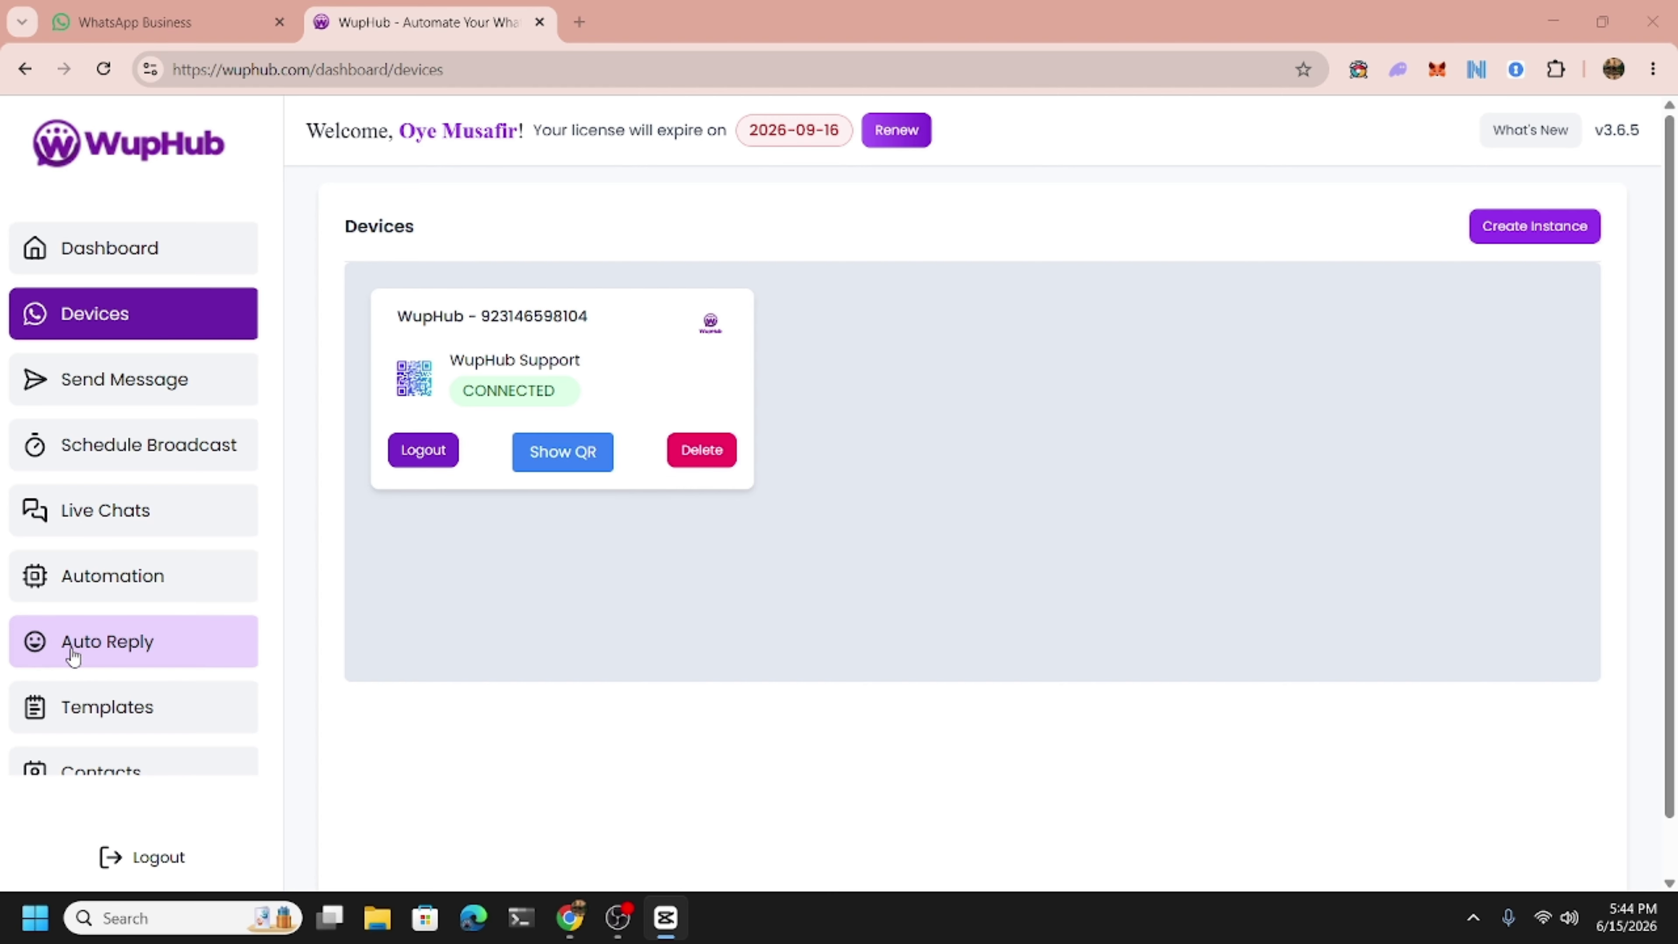
pyautogui.scroll(-8, 79, 673)
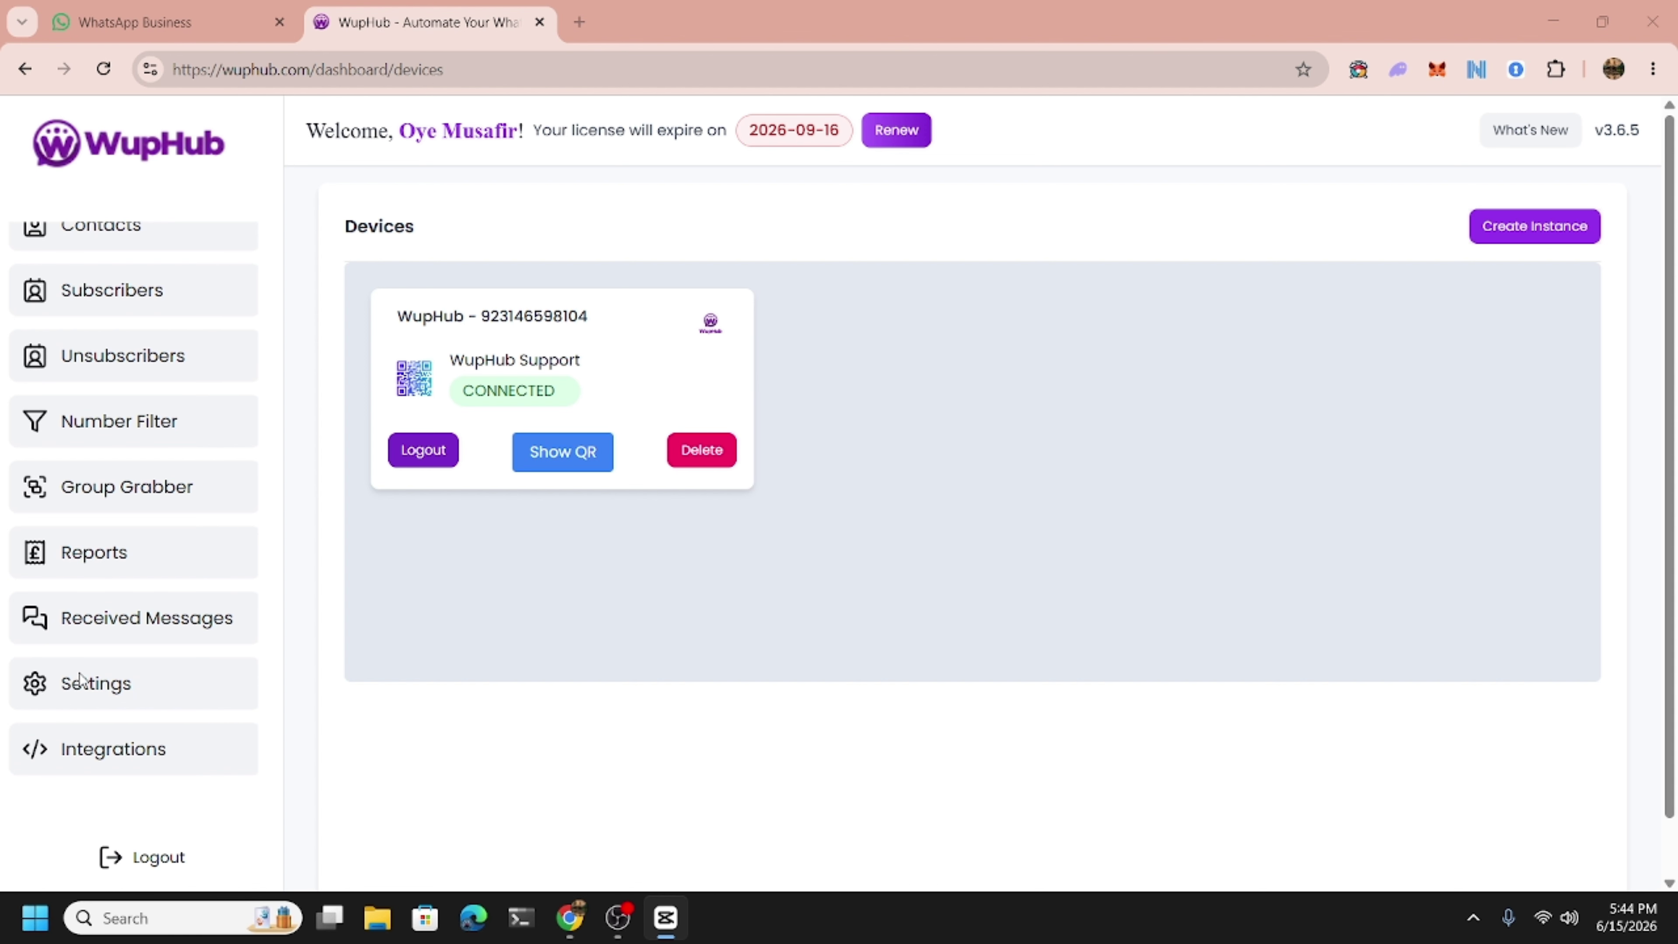
# Review General Settings: 12–35 s message delays, sleep 60 s after 4 messages.
pyautogui.click(81, 687)
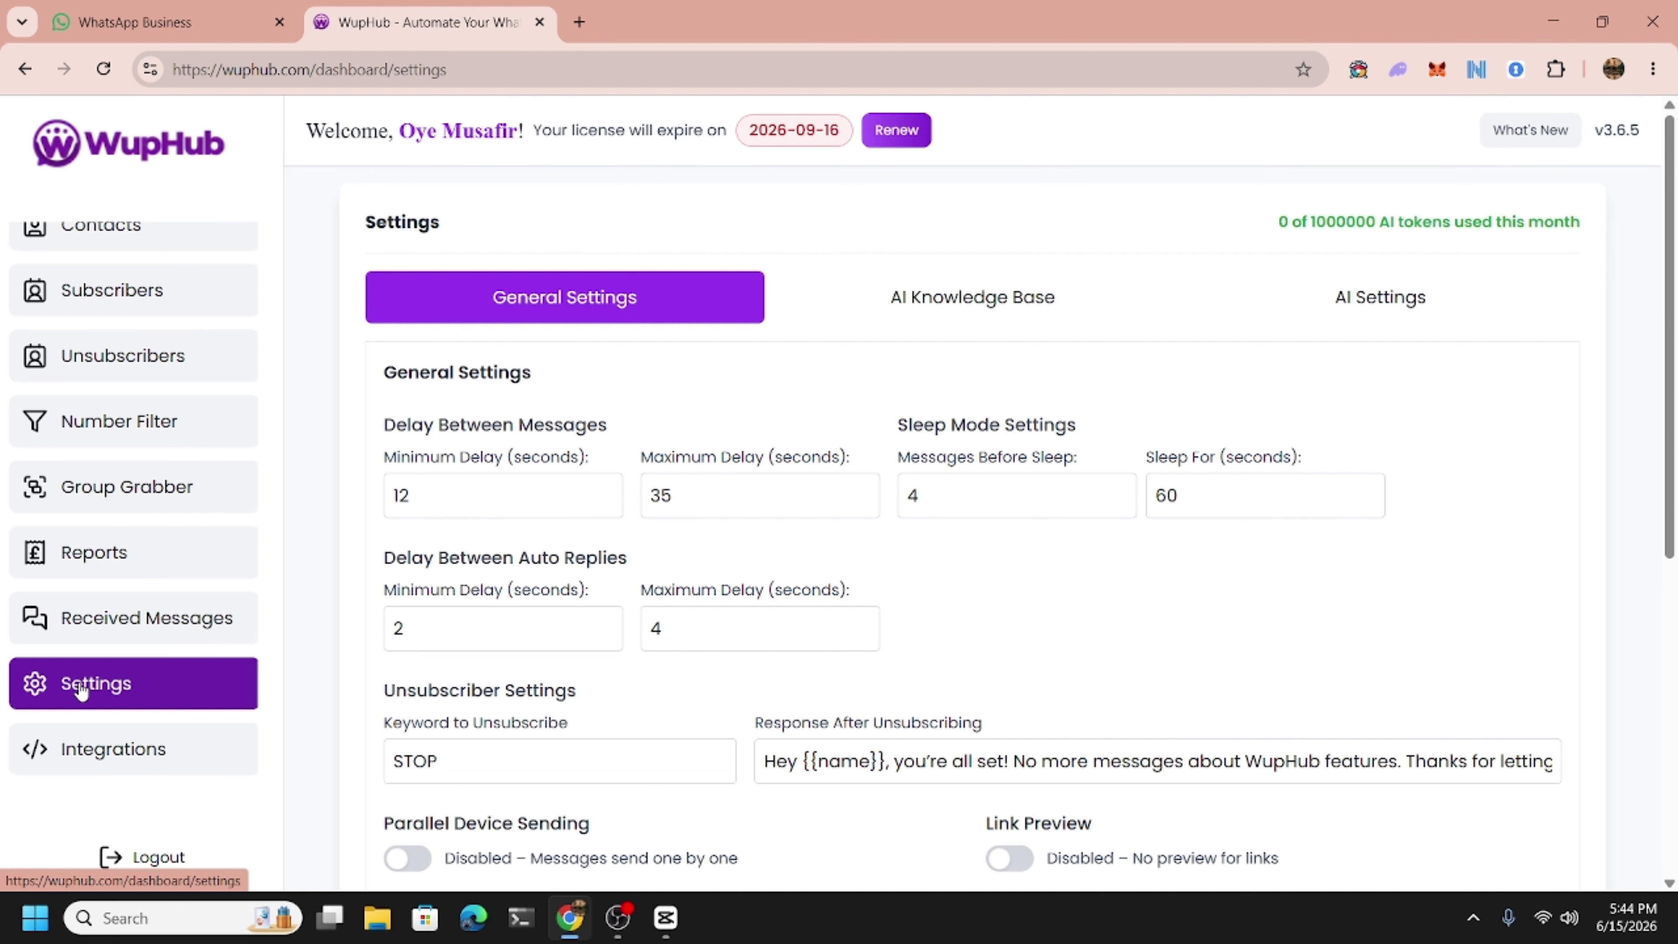
pyautogui.scroll(-1, 436, 551)
pyautogui.scroll(1, 436, 551)
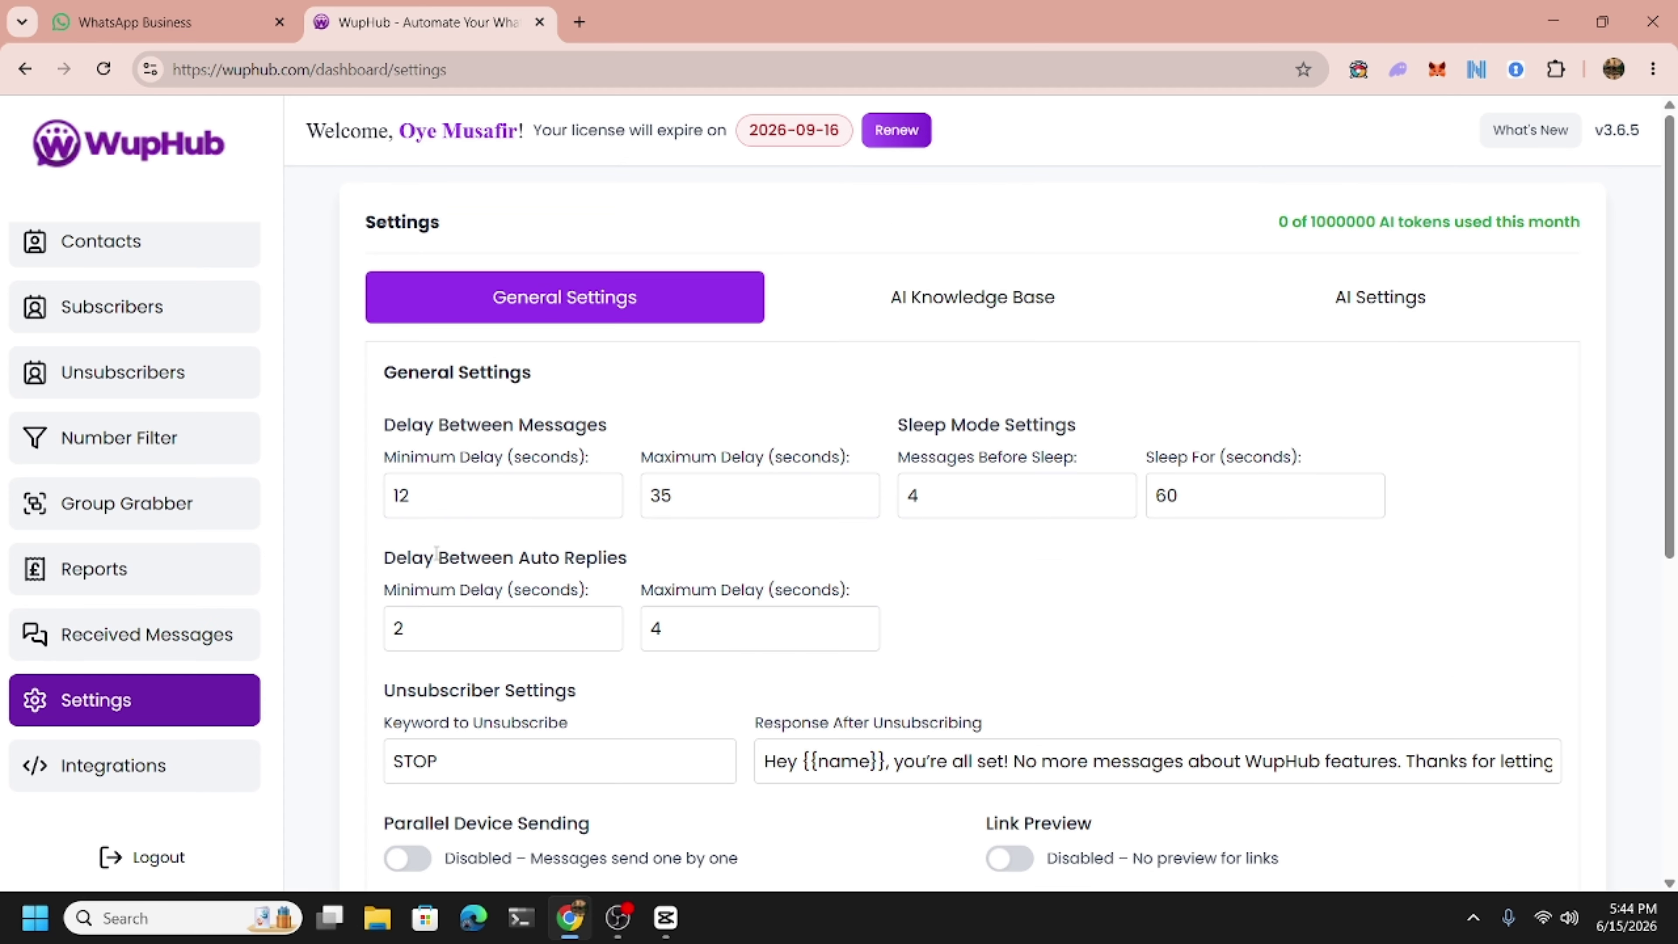
pyautogui.click(573, 493)
pyautogui.click(785, 495)
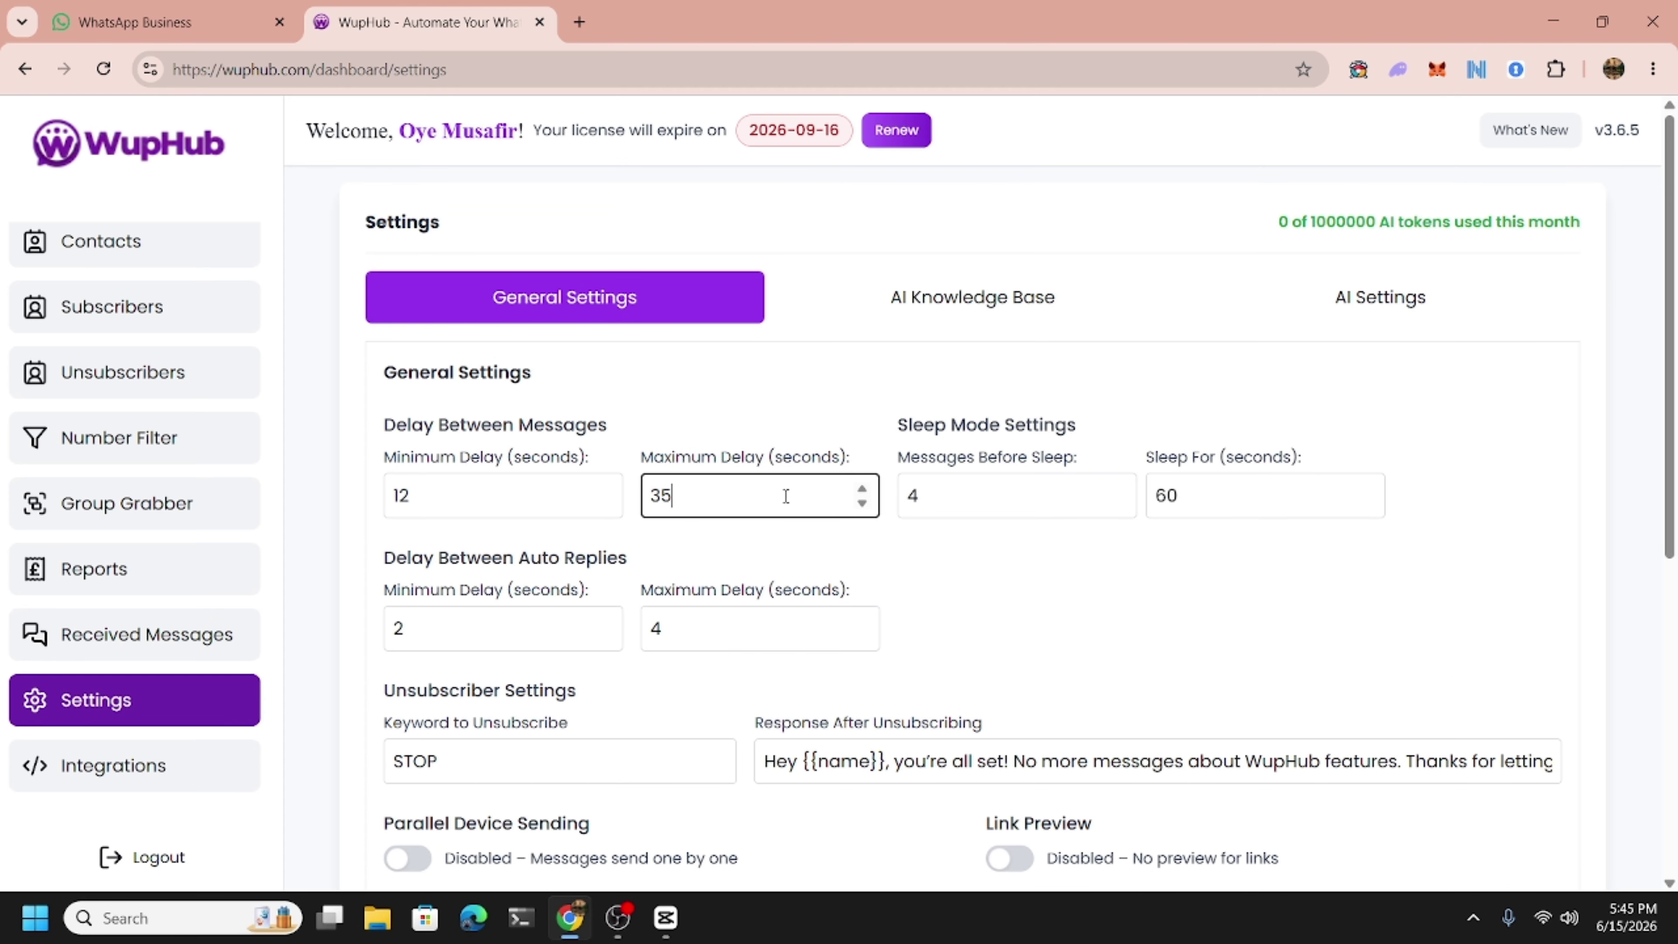
pyautogui.click(1021, 506)
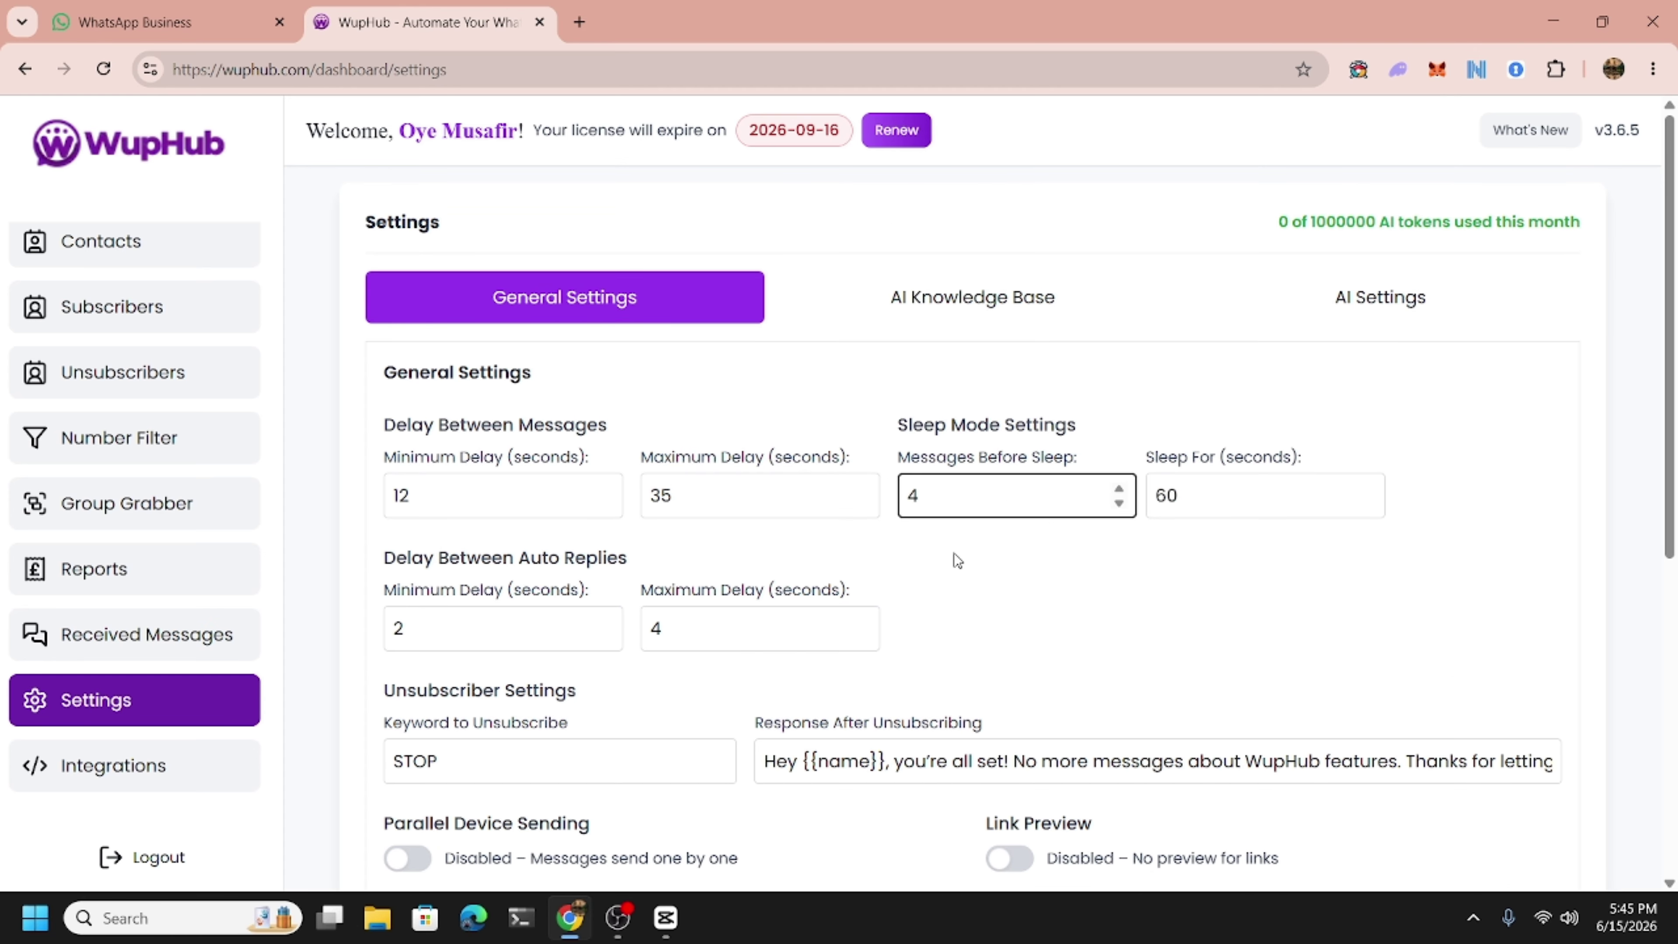
pyautogui.click(928, 566)
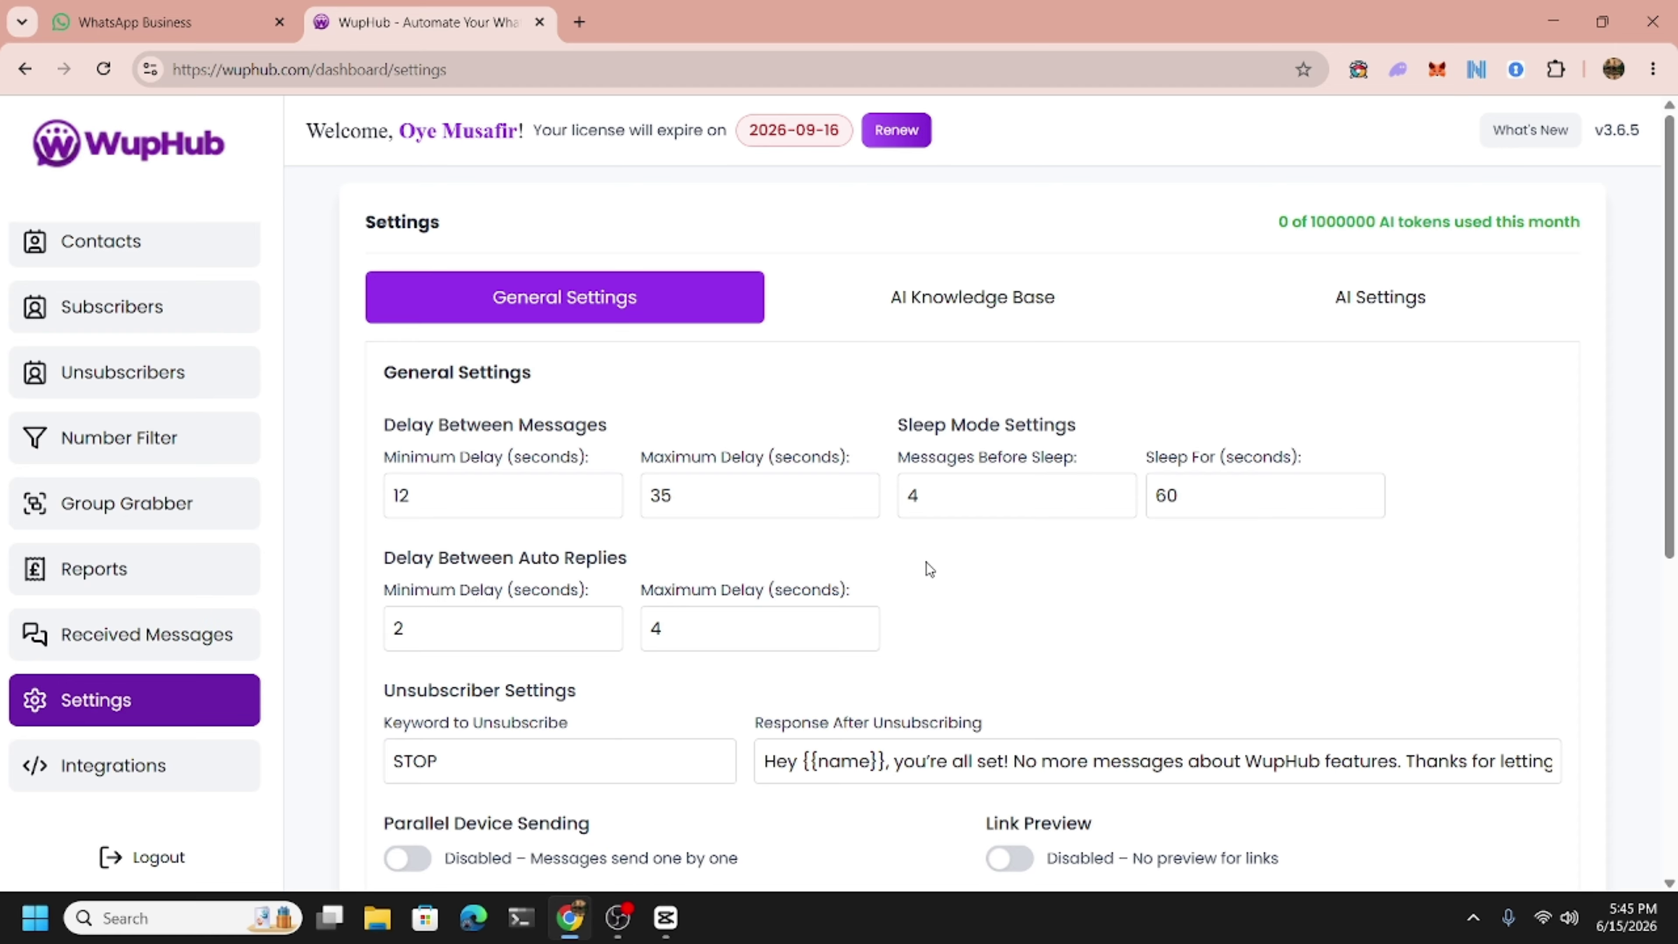
pyautogui.click(535, 490)
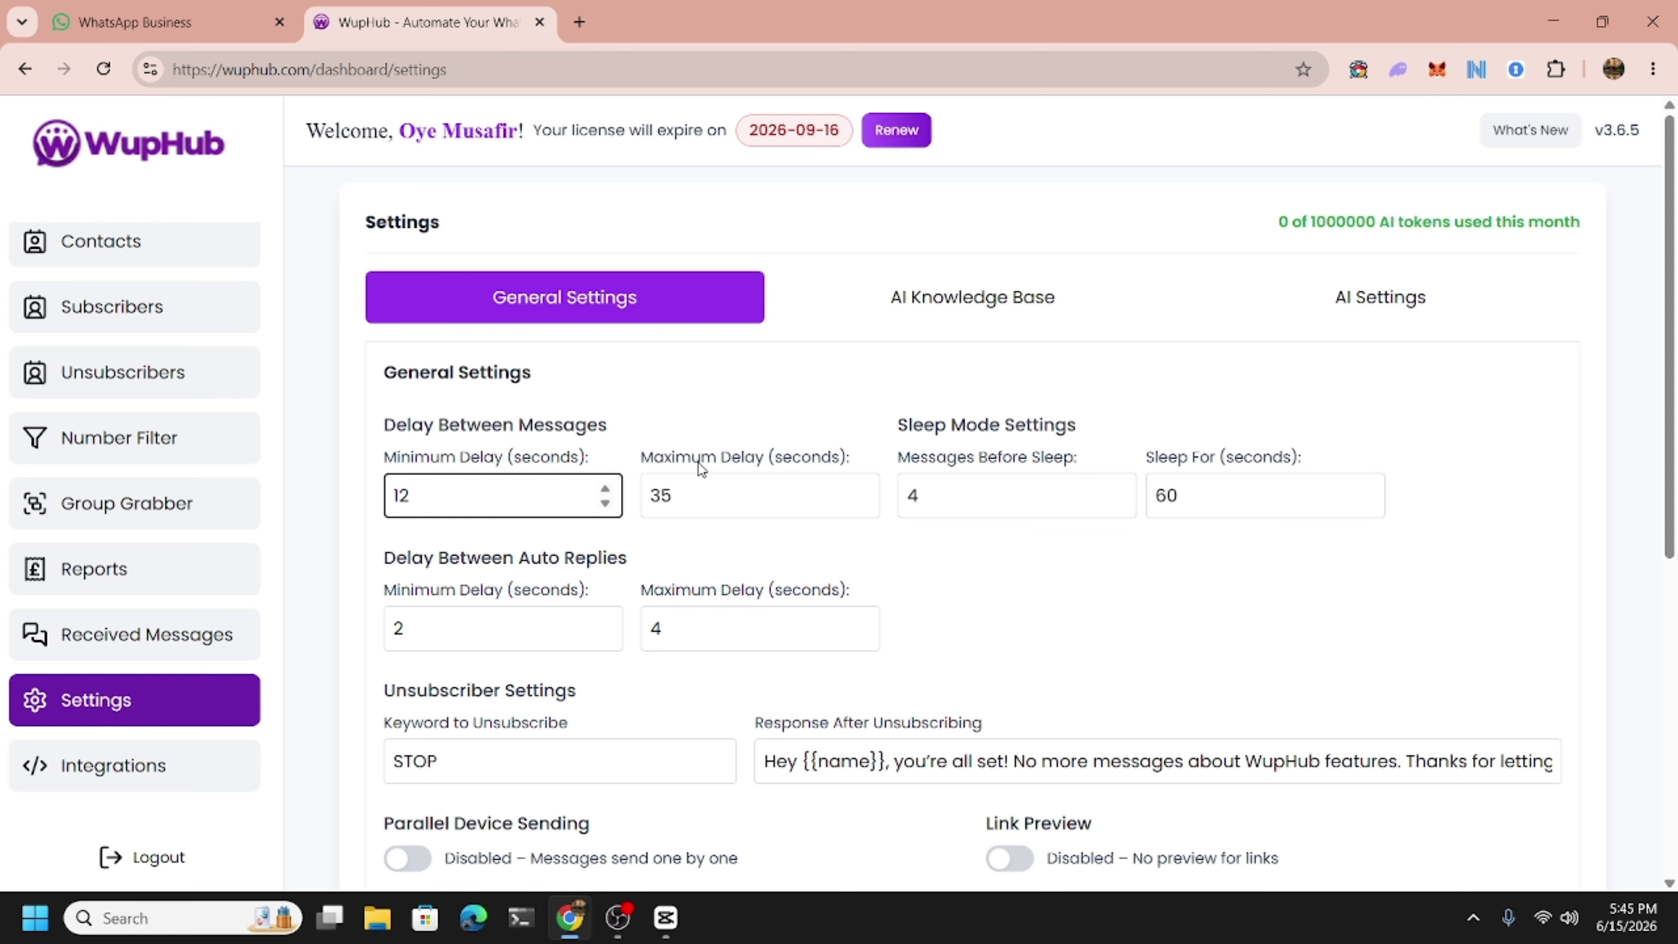
pyautogui.click(977, 498)
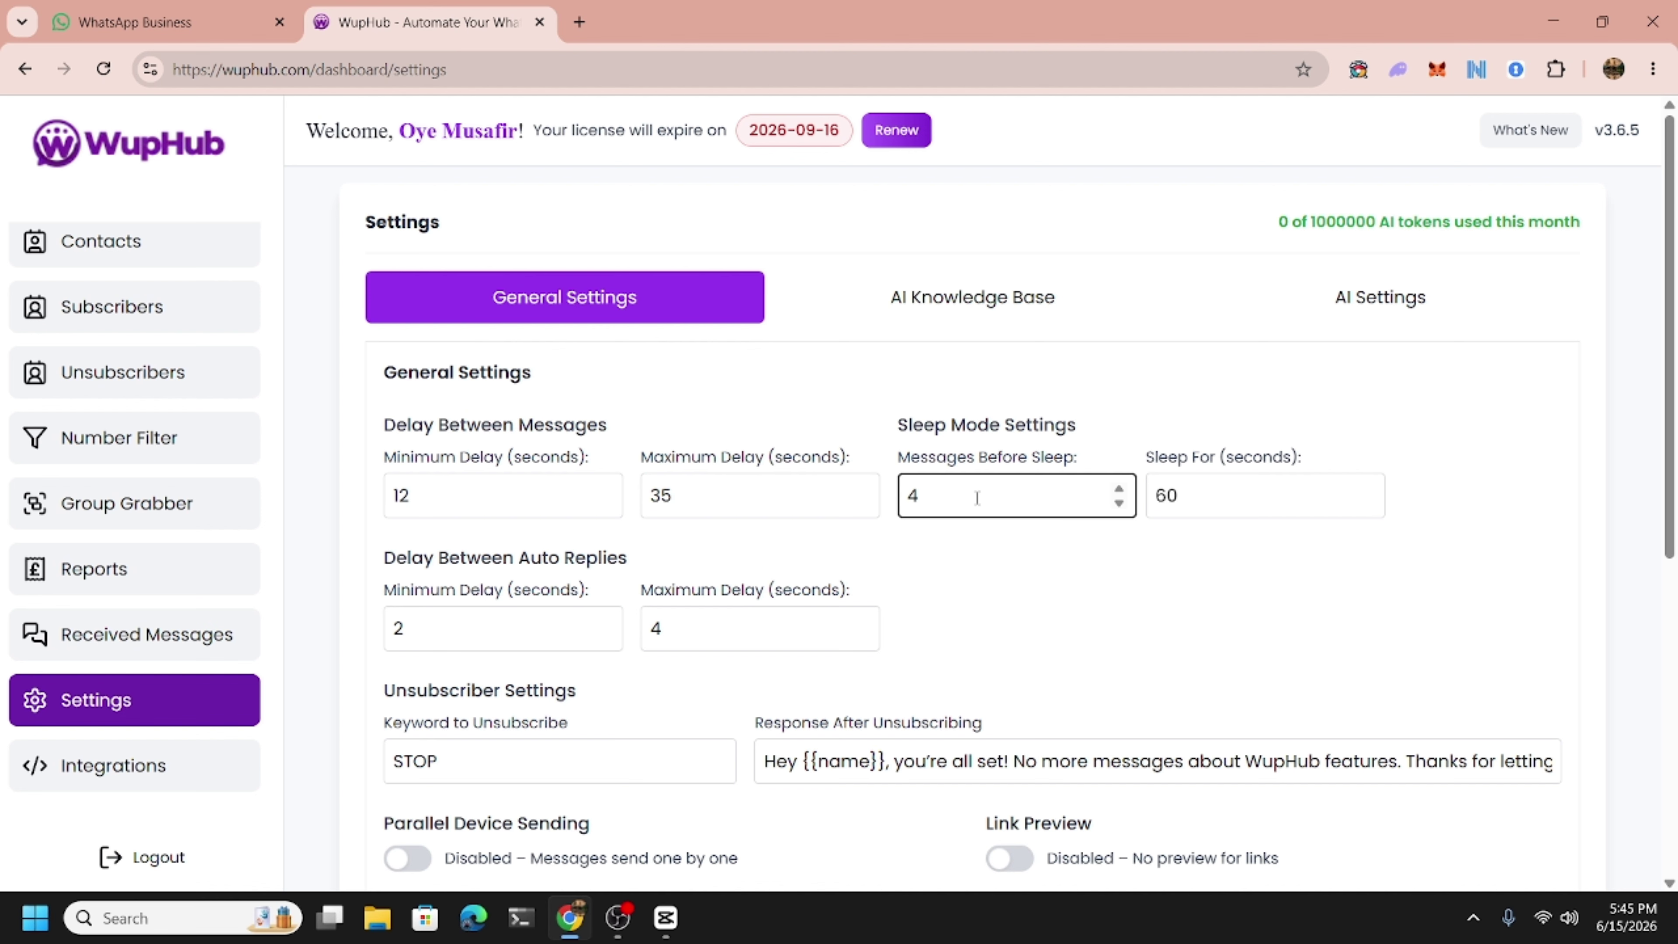
pyautogui.click(1206, 506)
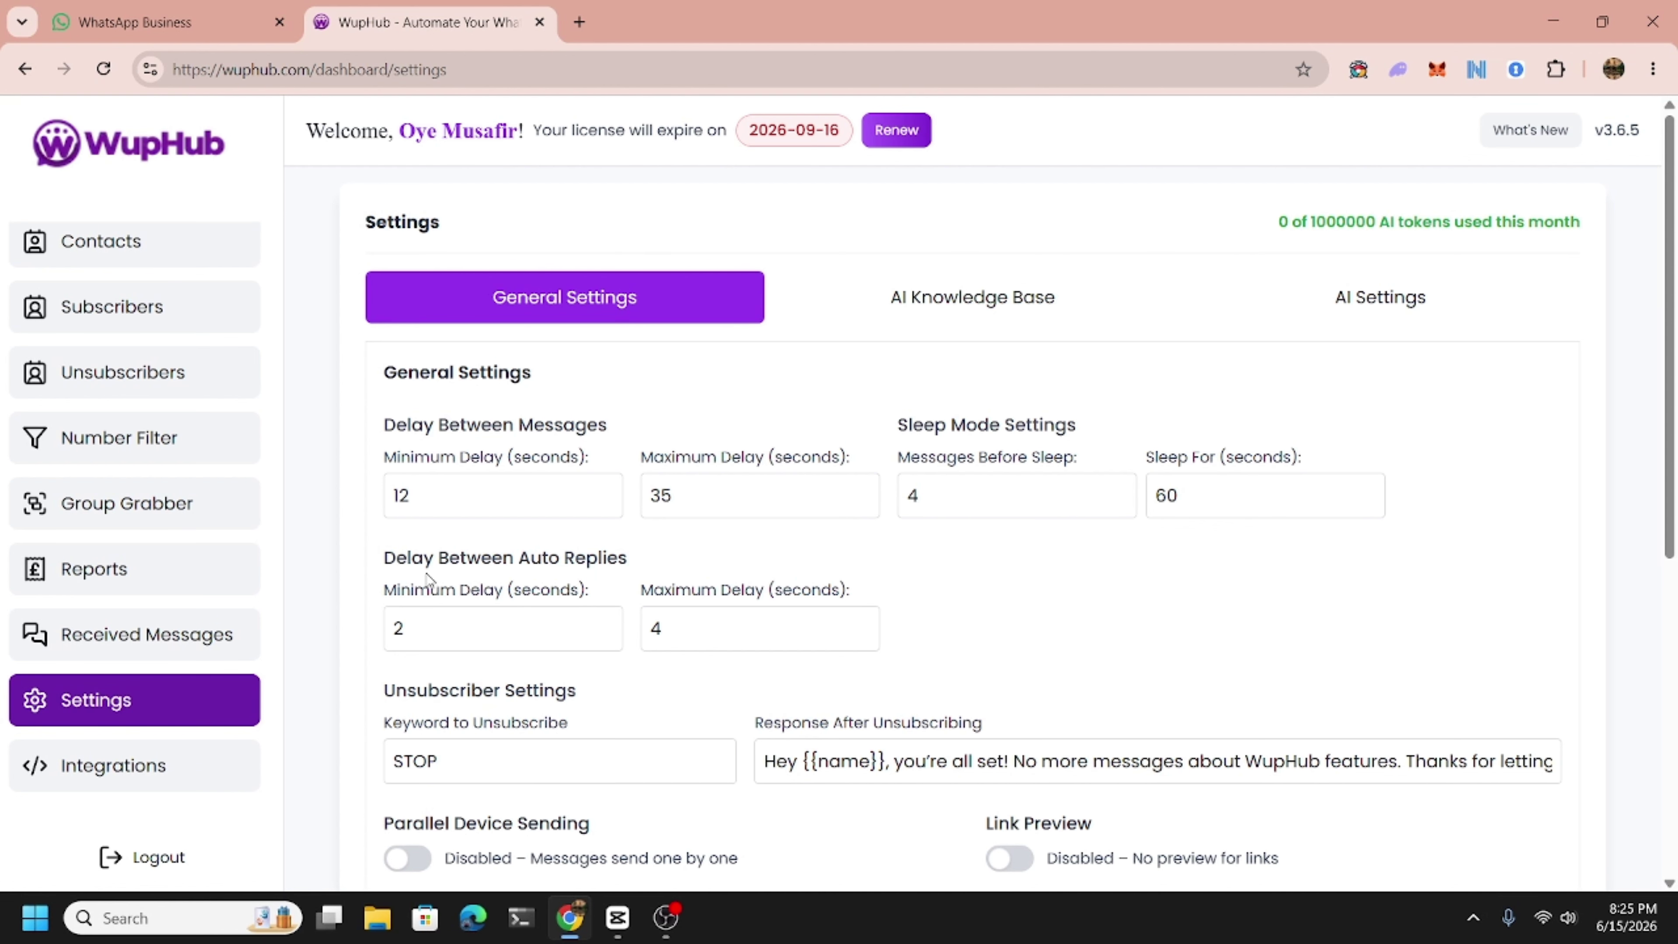
pyautogui.scroll(-3, 554, 590)
pyautogui.click(476, 417)
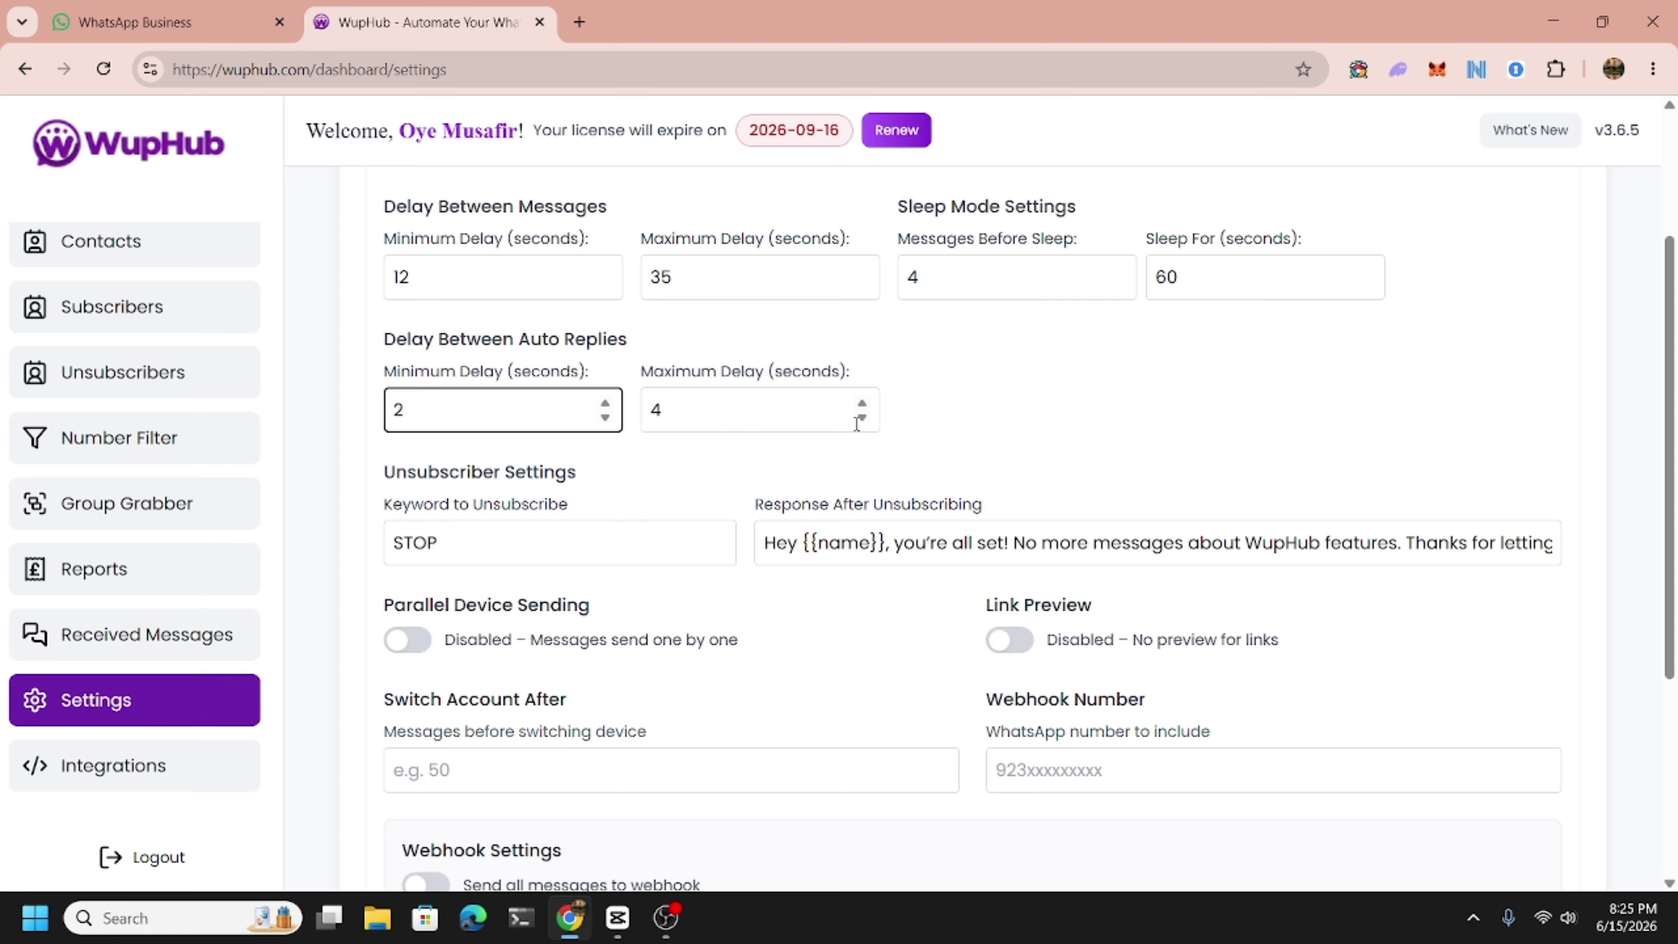
pyautogui.click(923, 422)
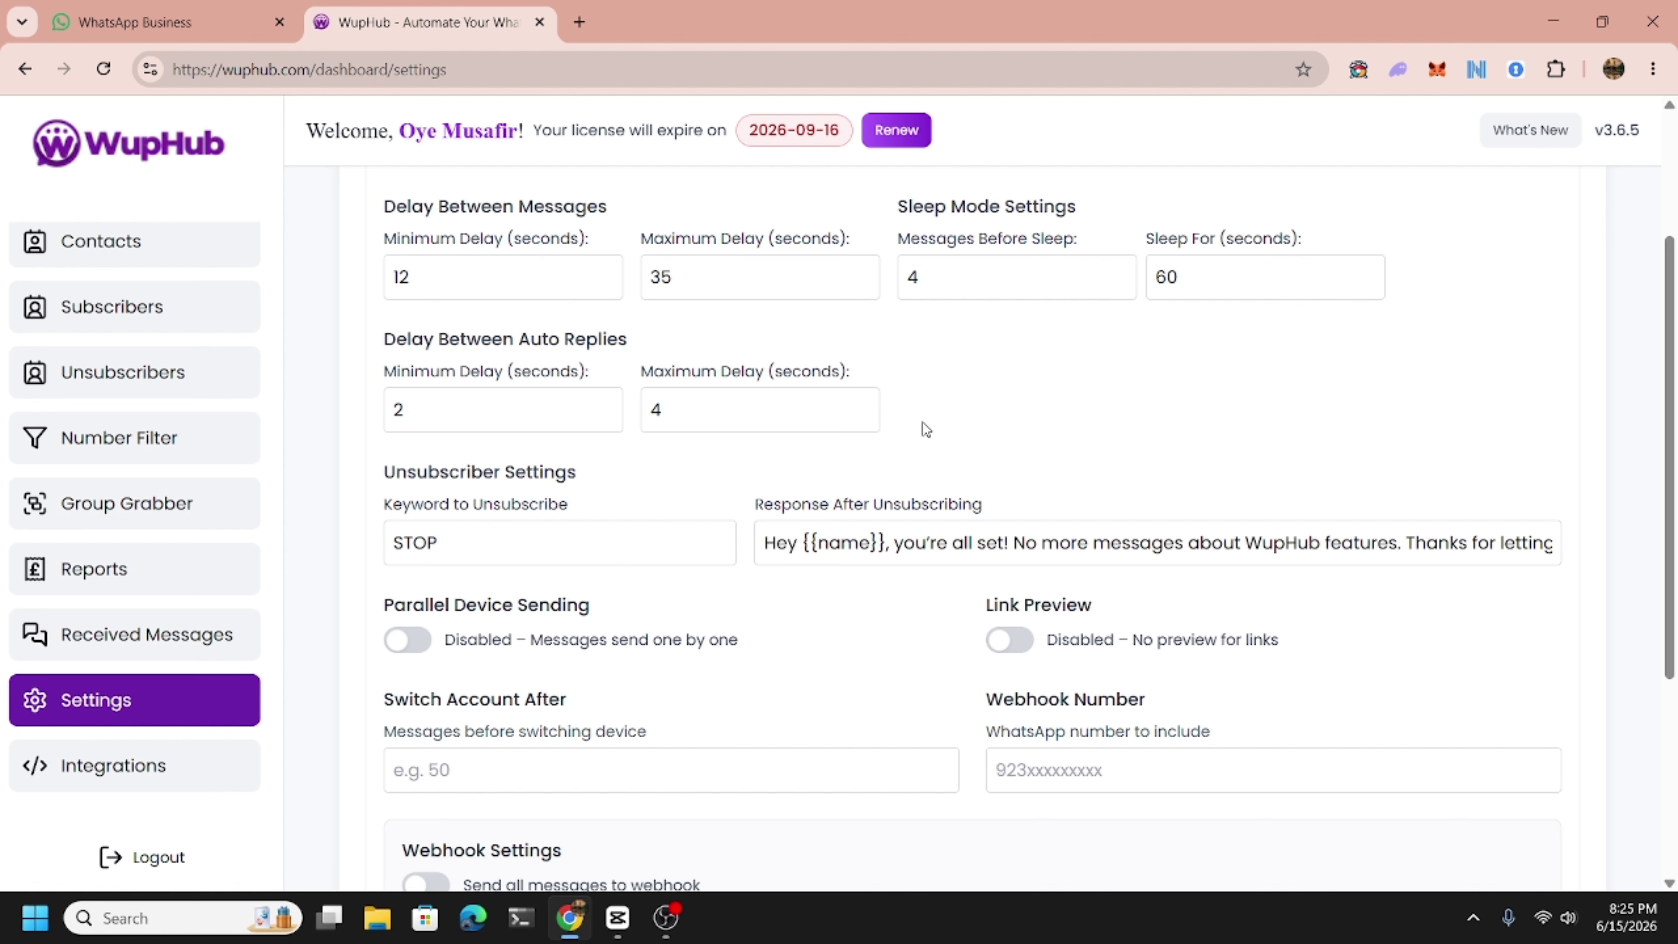
pyautogui.scroll(-5, 734, 580)
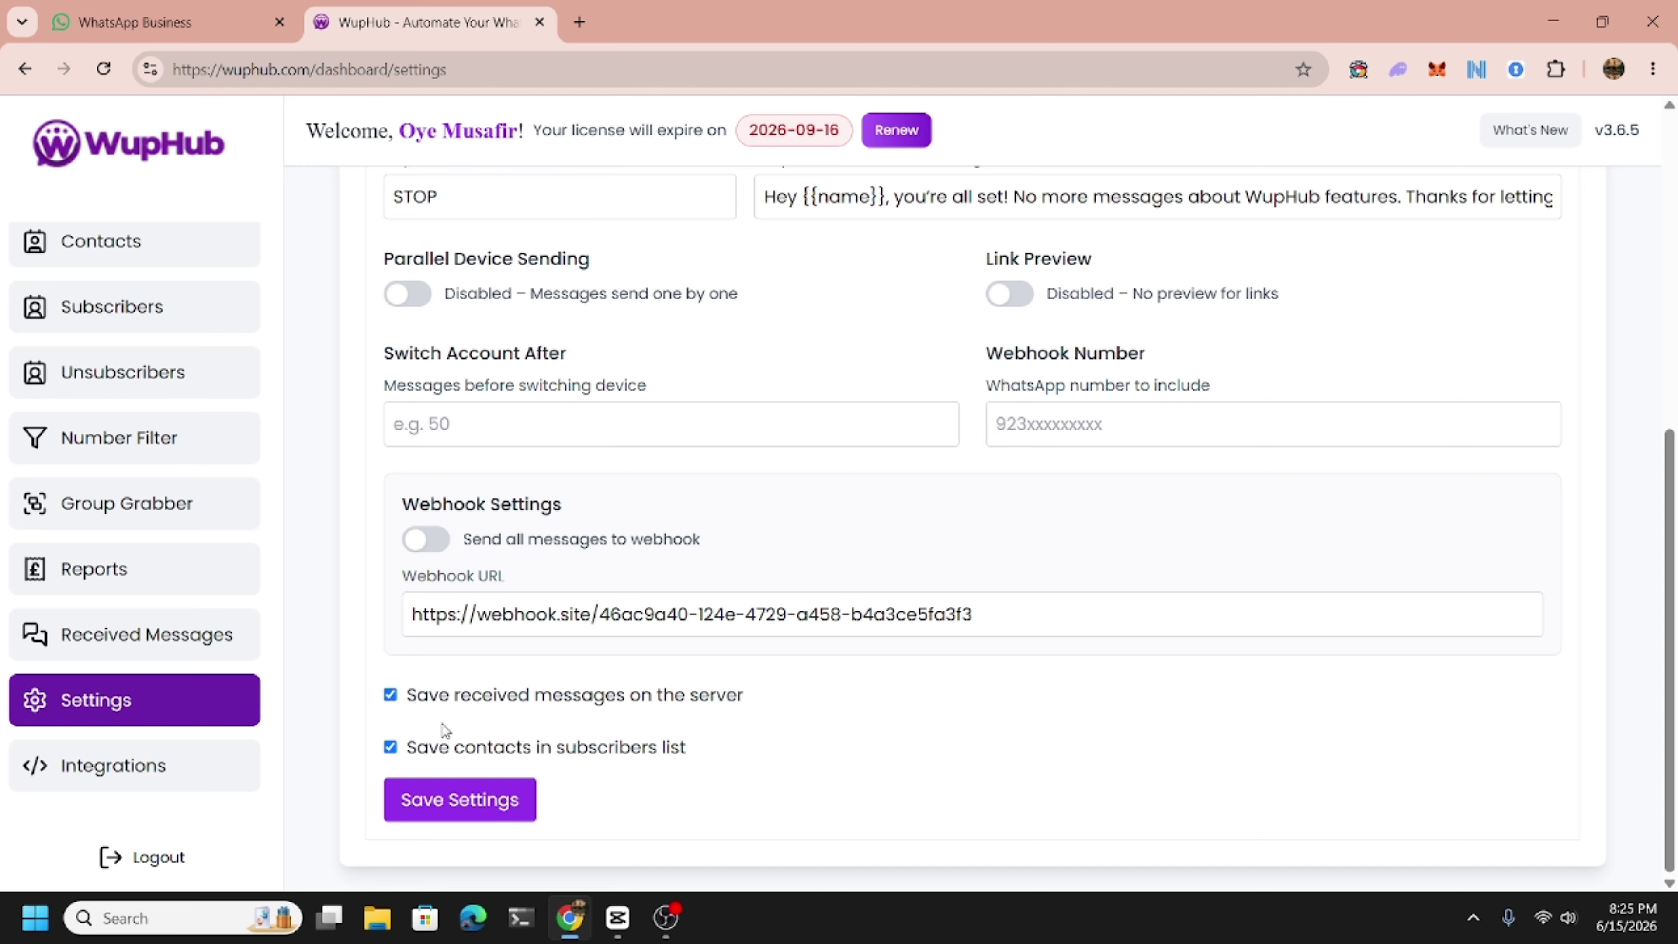
pyautogui.scroll(5, 442, 722)
pyautogui.scroll(2, 443, 730)
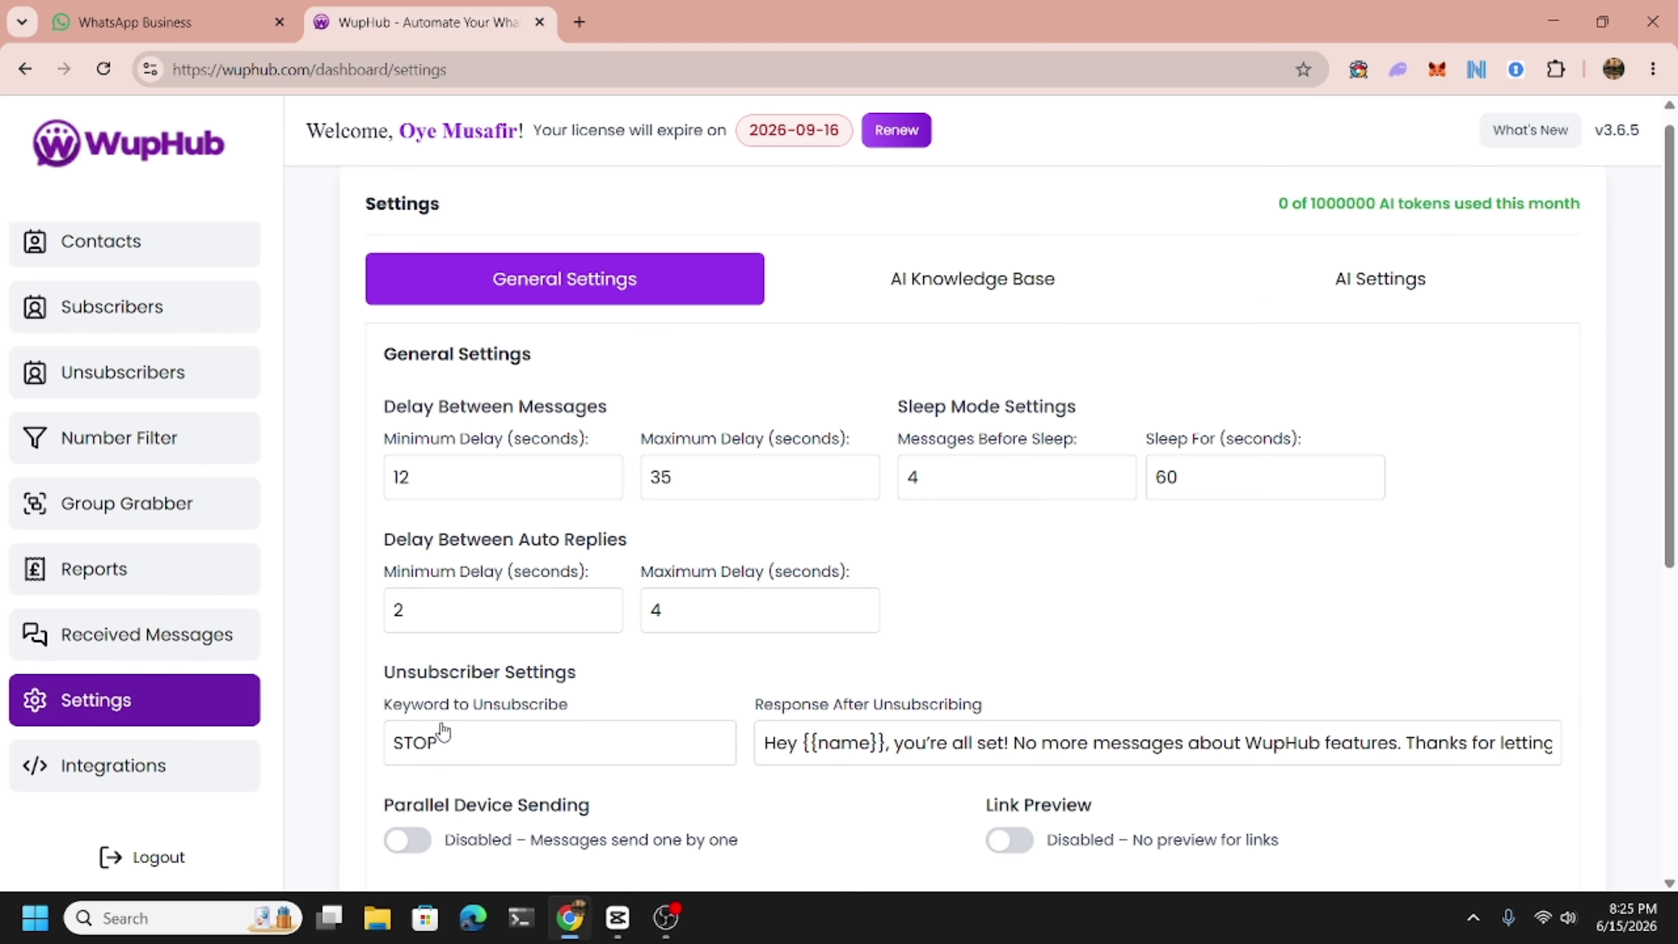
pyautogui.scroll(3, 157, 543)
pyautogui.scroll(2, 110, 568)
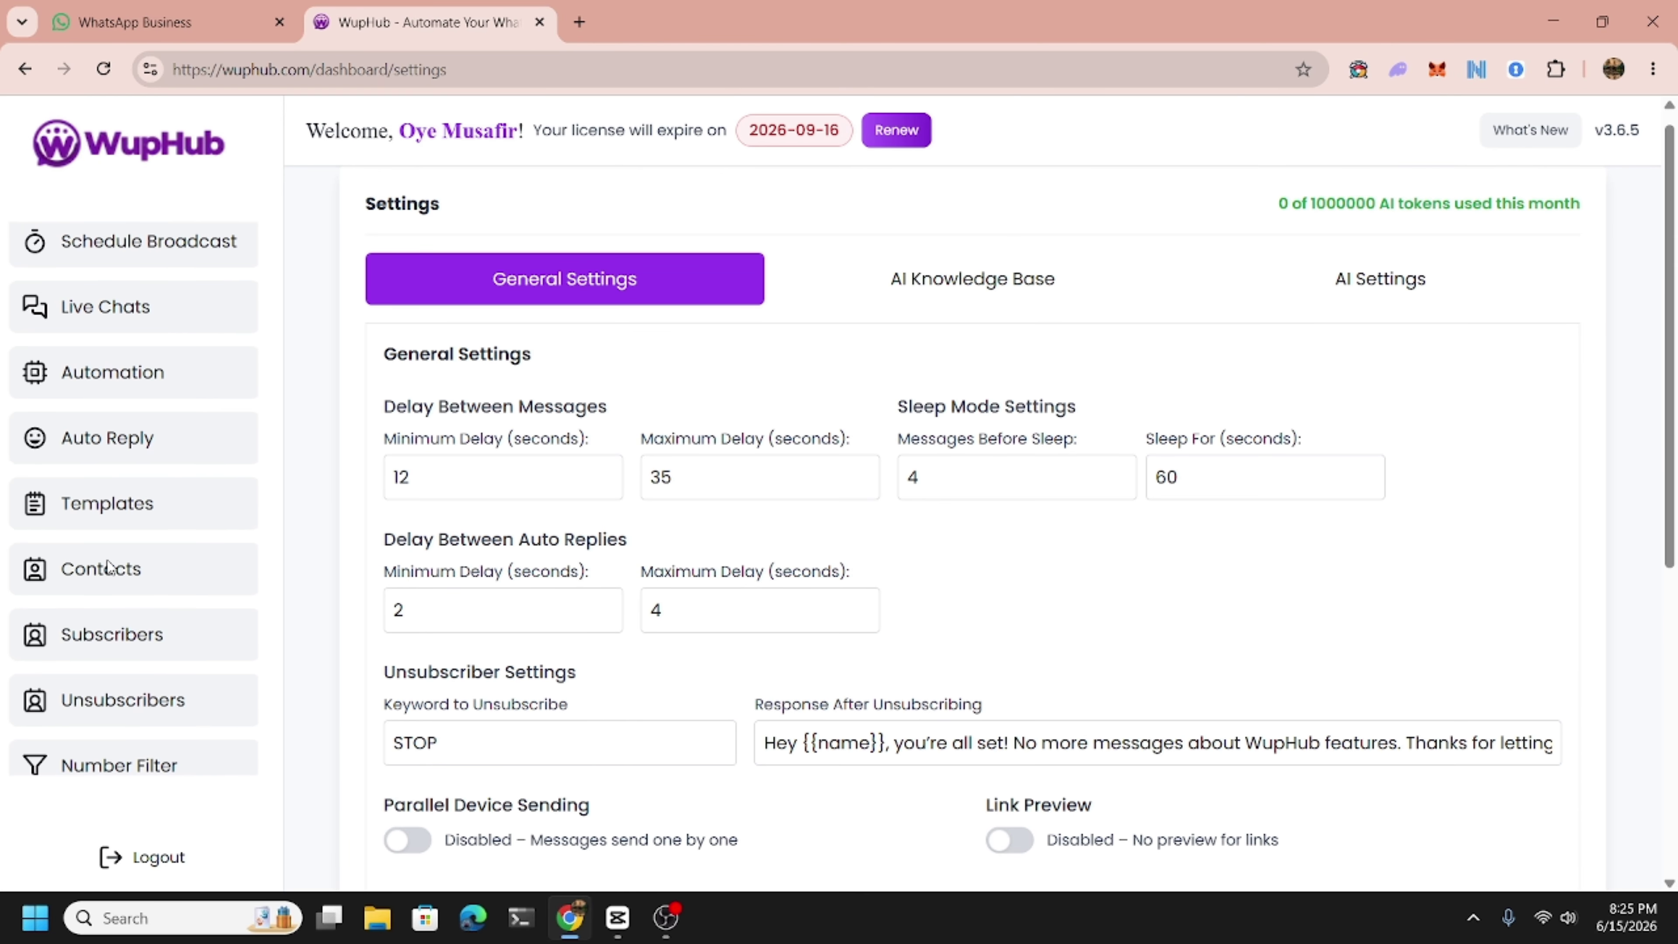
pyautogui.scroll(2, 109, 568)
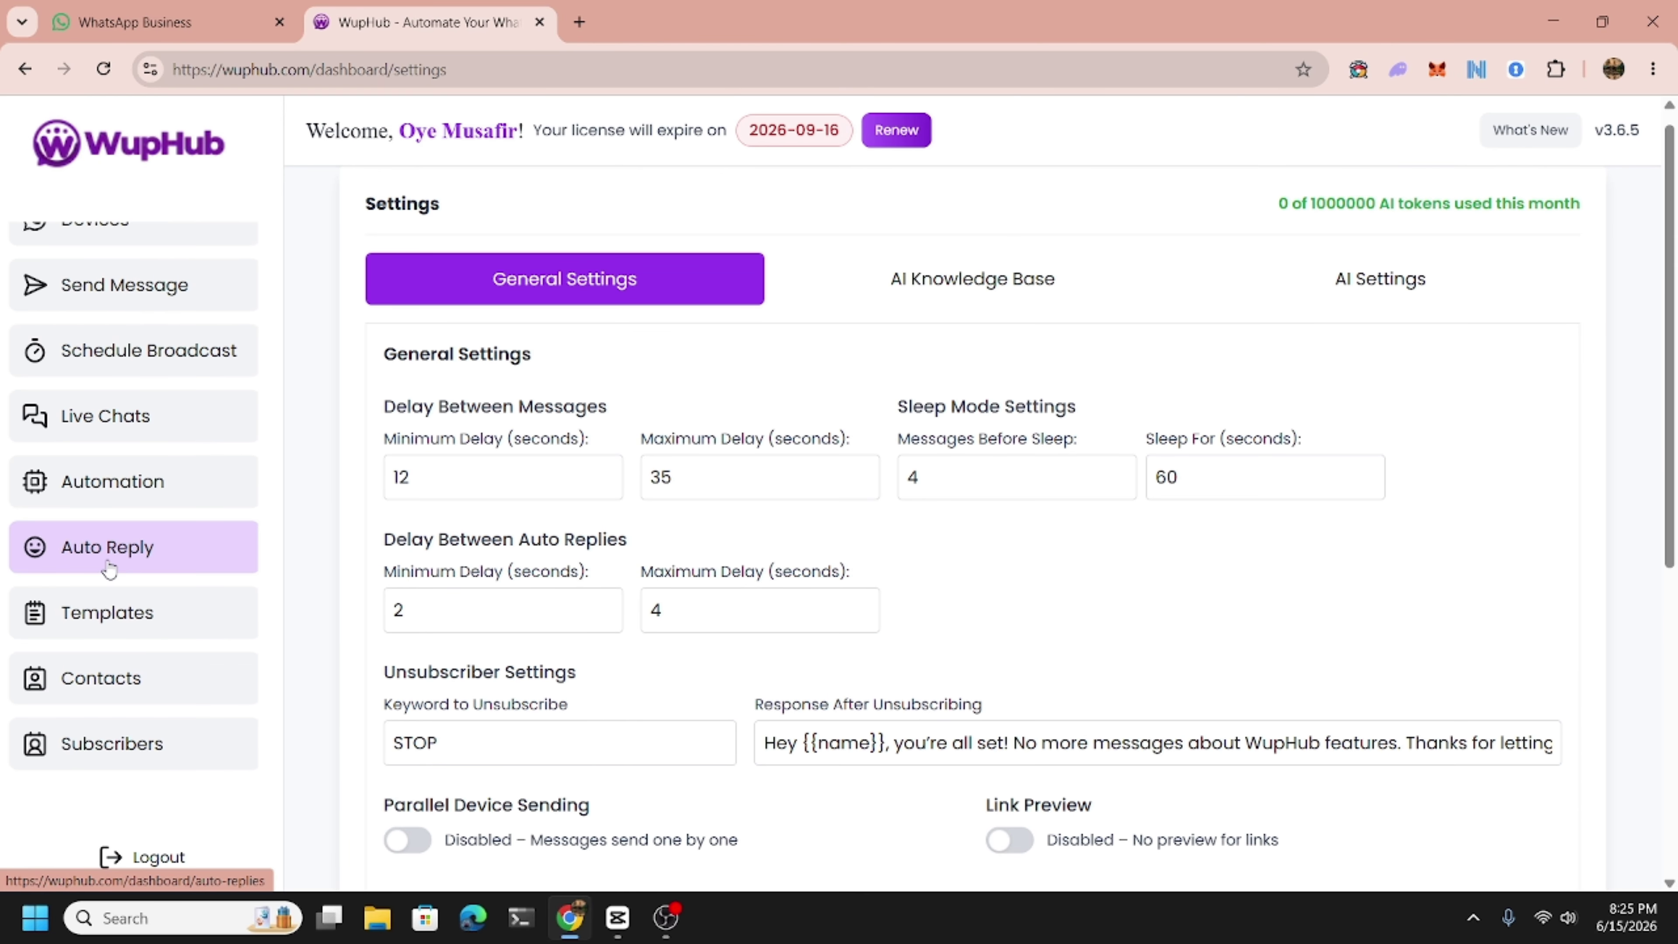
# Look over the Send Message page, then bring up the saved Templates list.
pyautogui.click(111, 312)
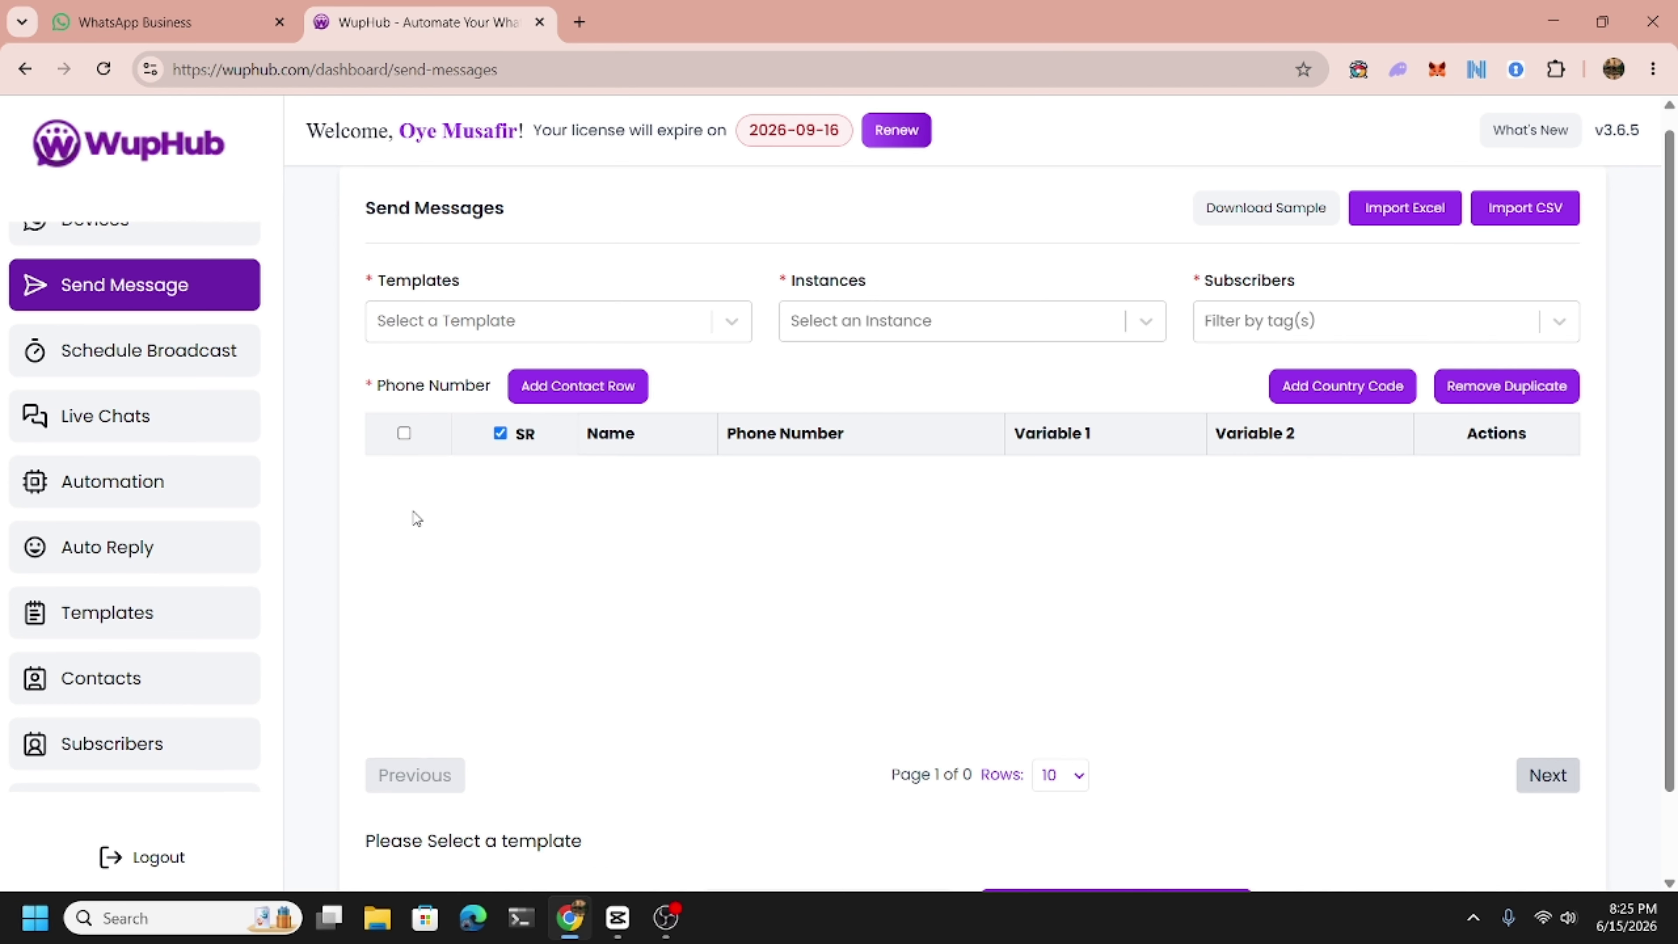
pyautogui.scroll(1, 417, 517)
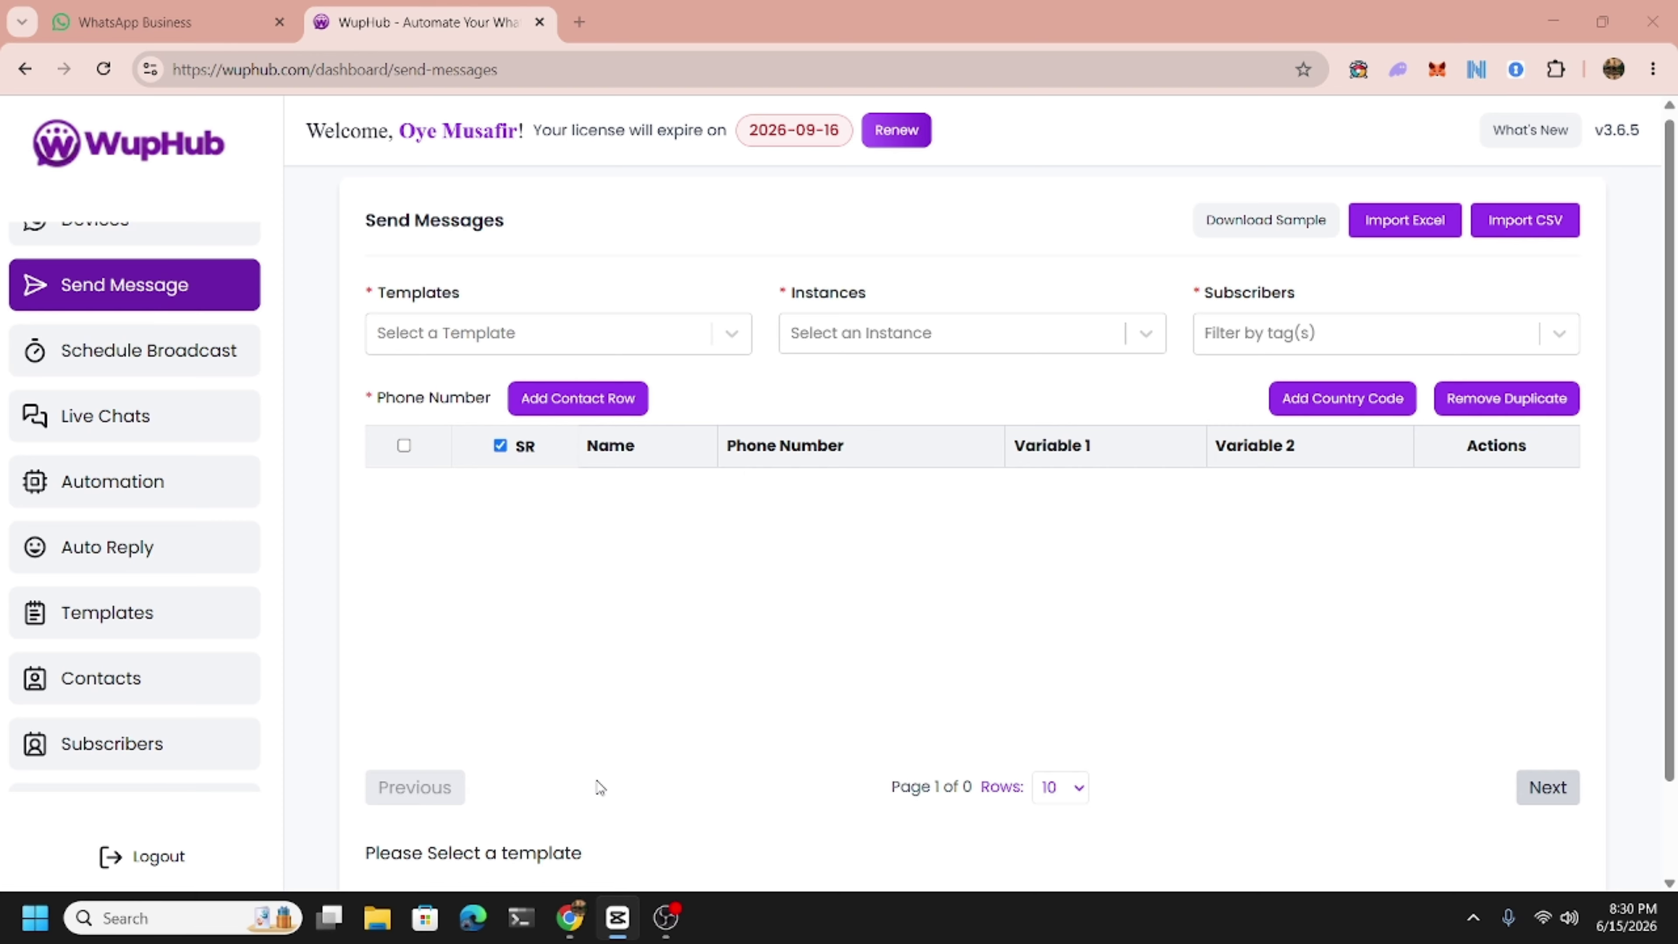
pyautogui.scroll(-2, 600, 787)
pyautogui.scroll(2, 599, 788)
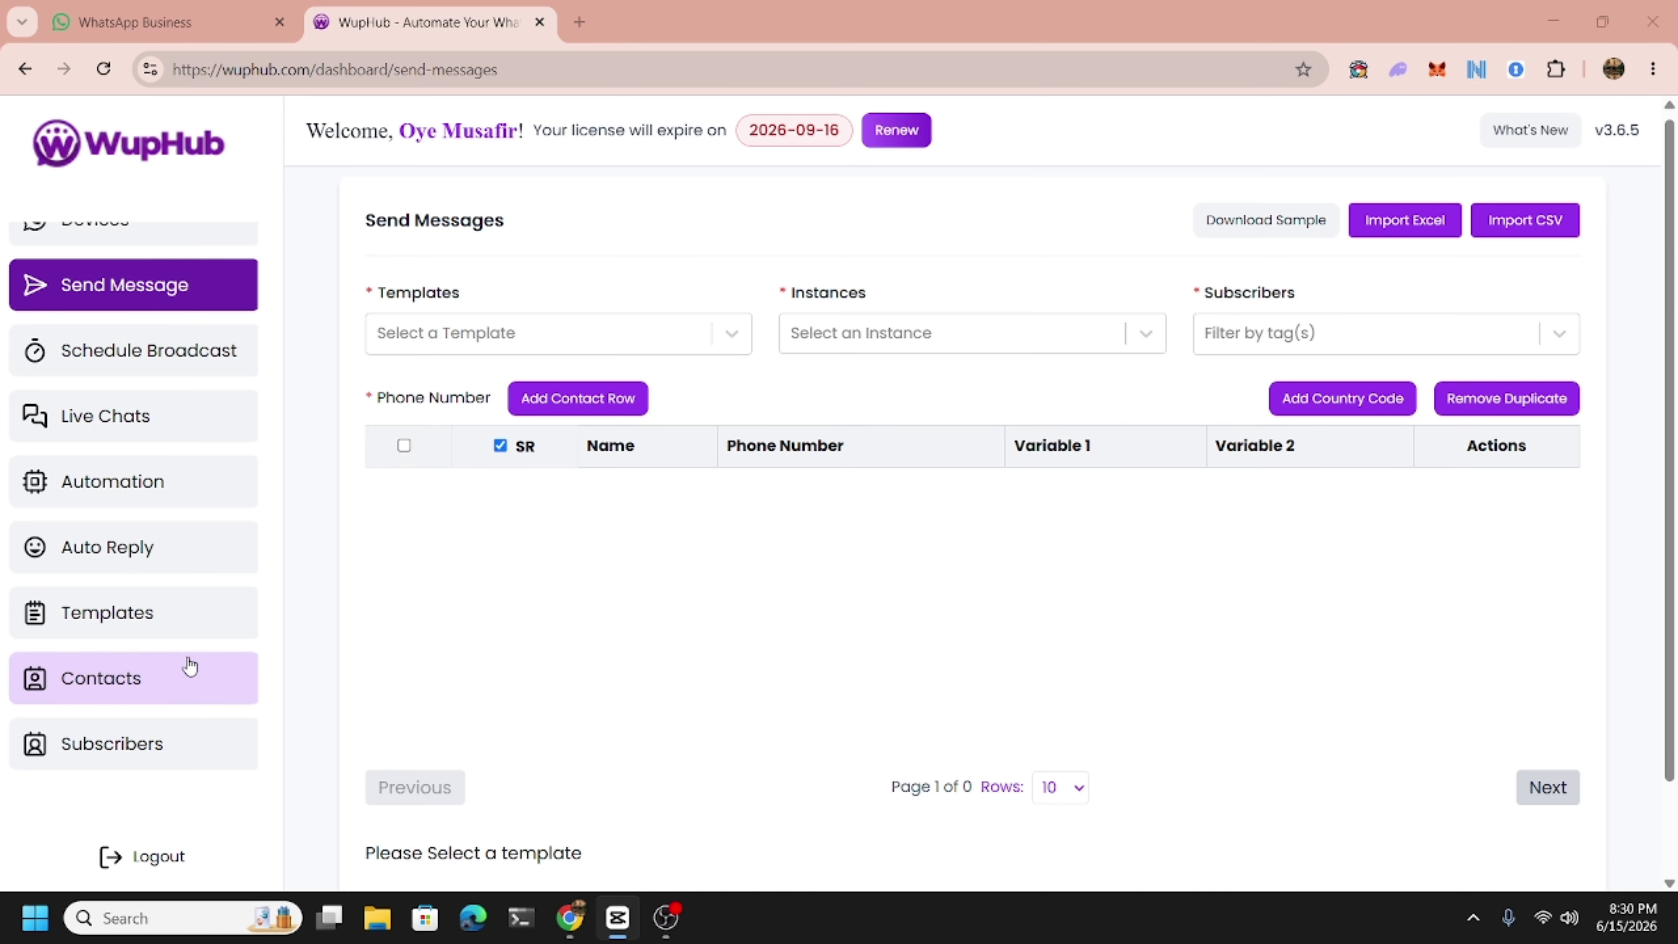
pyautogui.click(92, 630)
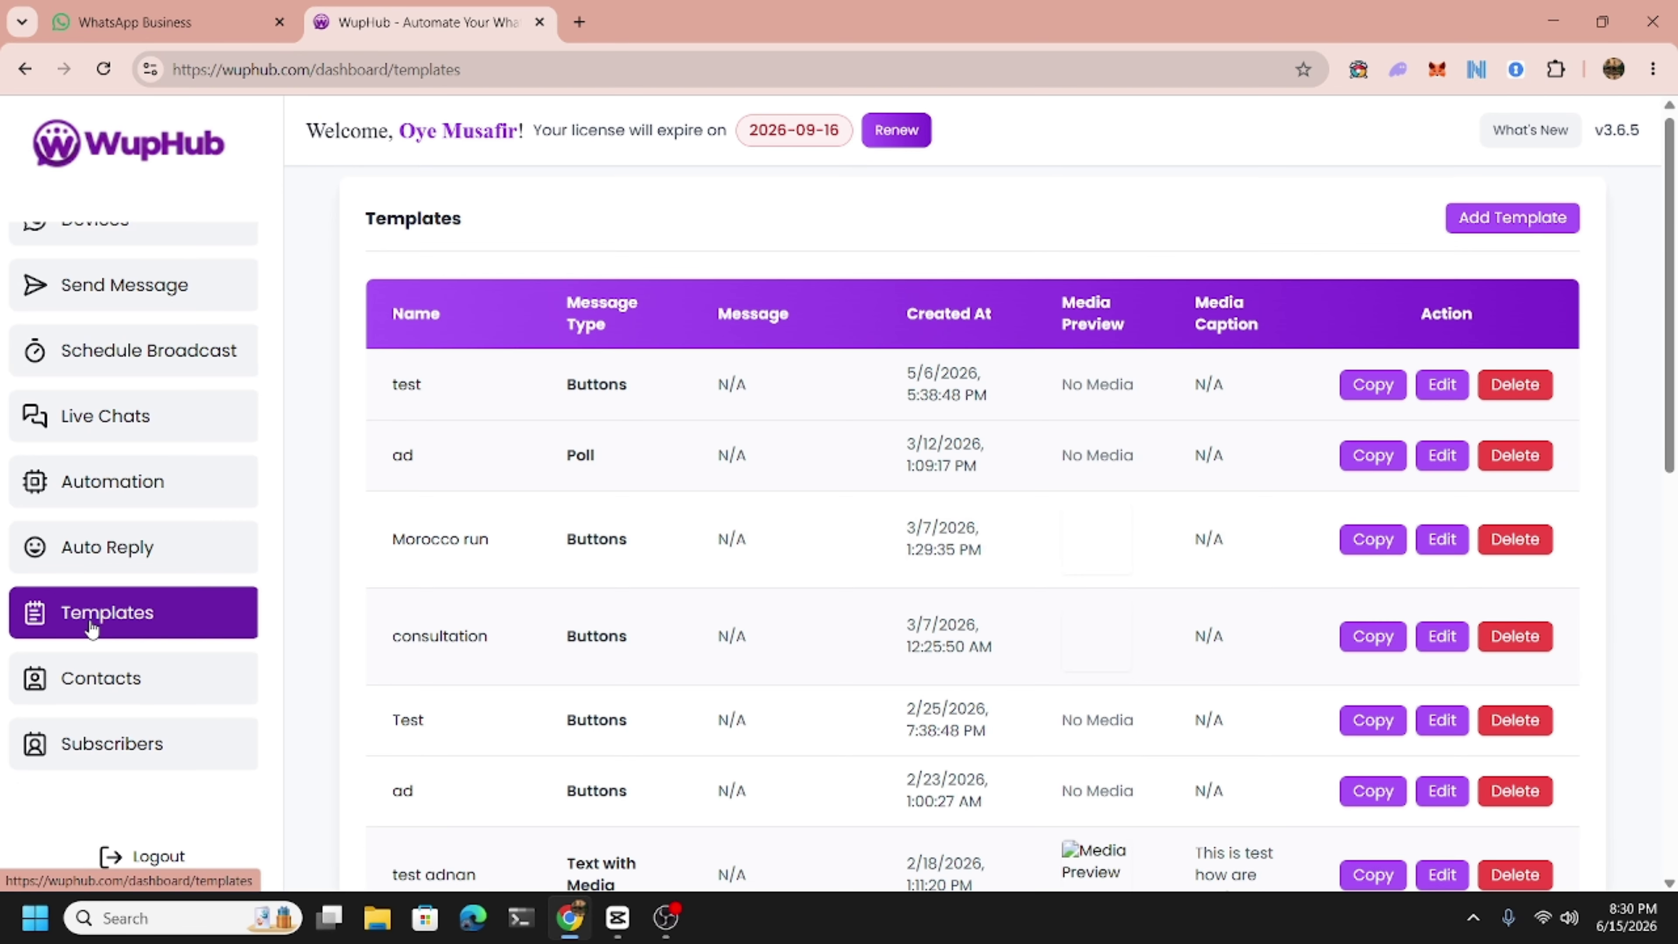
# Start a new Direct Message template named 'test' and reveal its message type choices.
pyautogui.click(1564, 225)
pyautogui.click(498, 384)
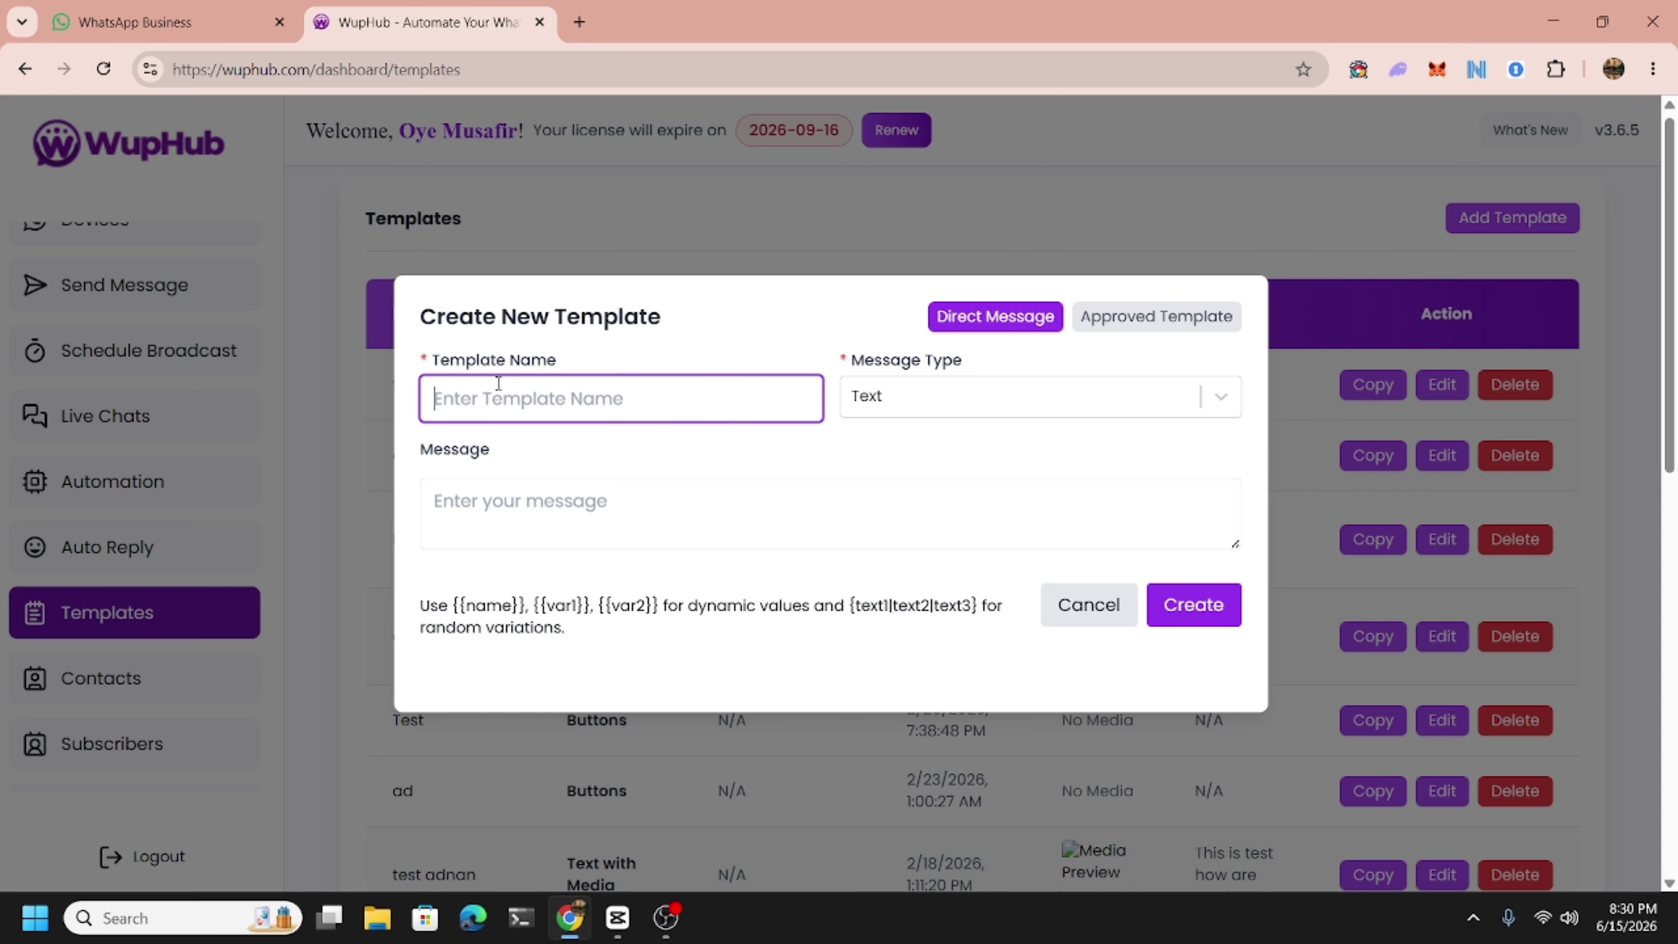
pyautogui.write('test')
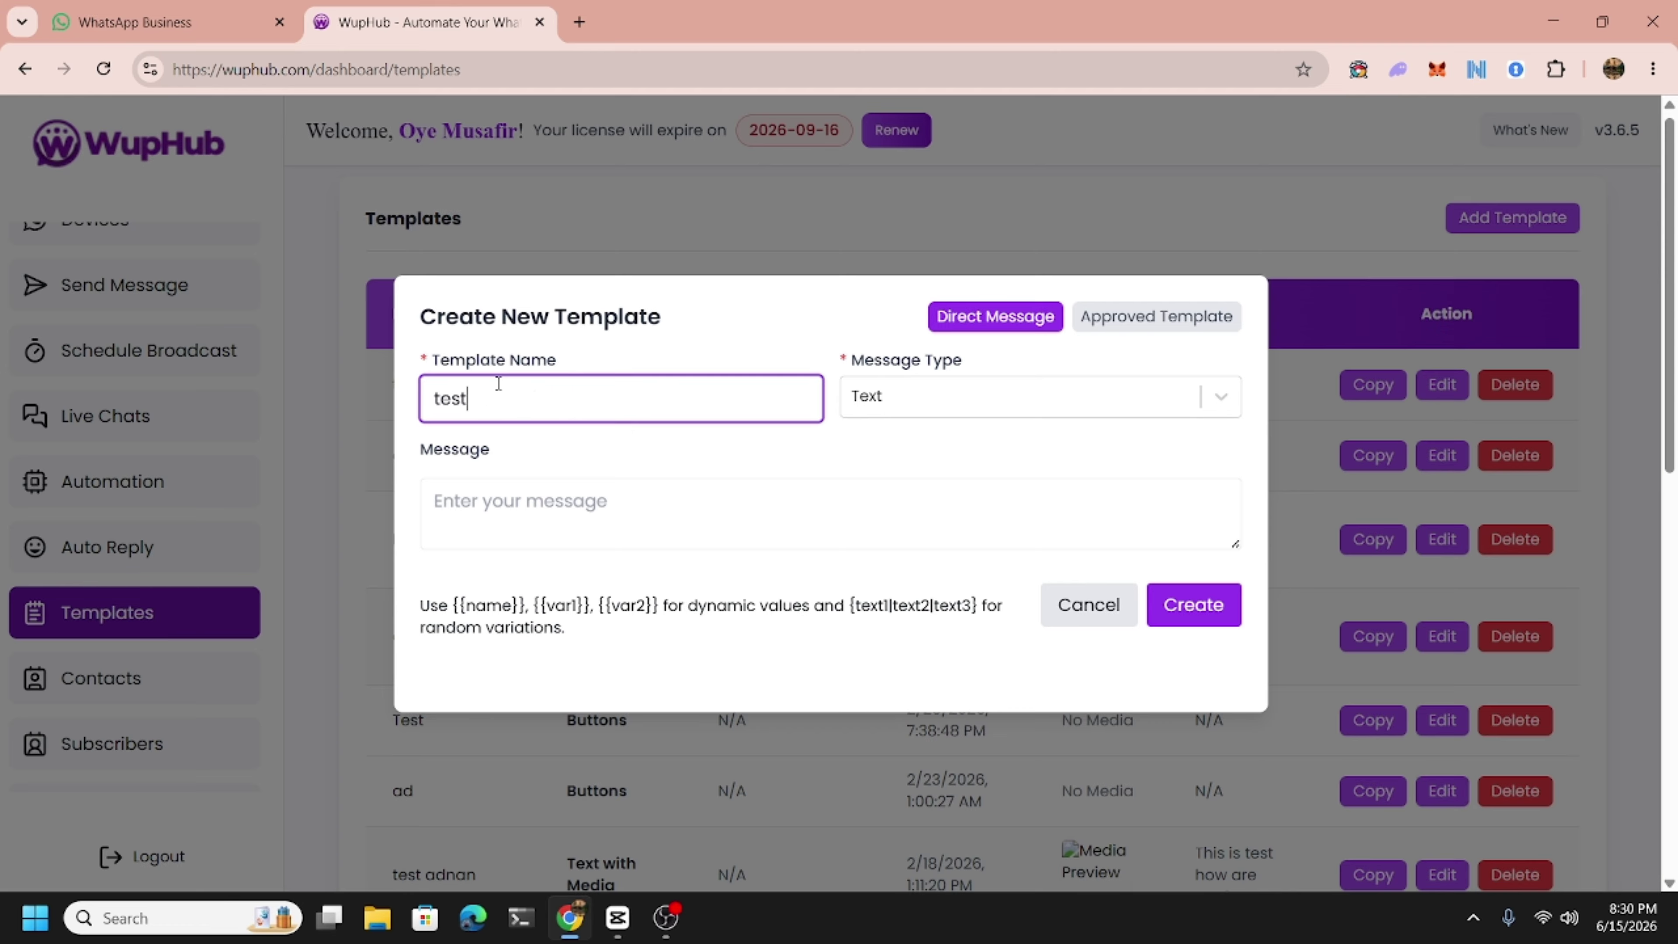
pyautogui.click(978, 328)
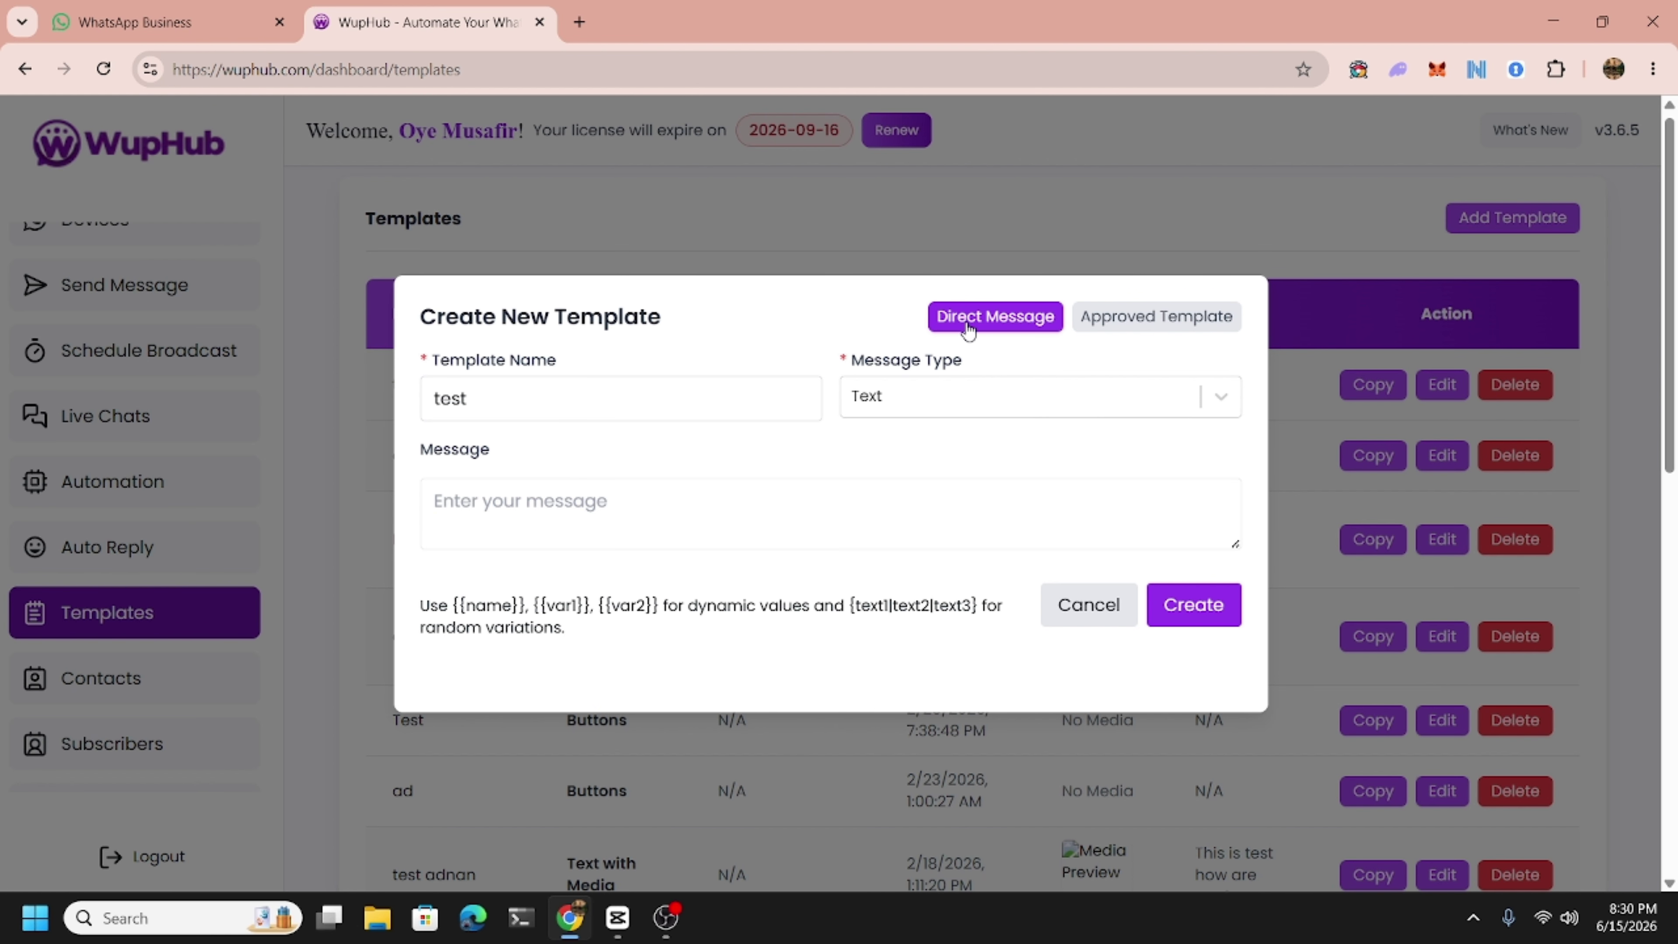
pyautogui.click(553, 395)
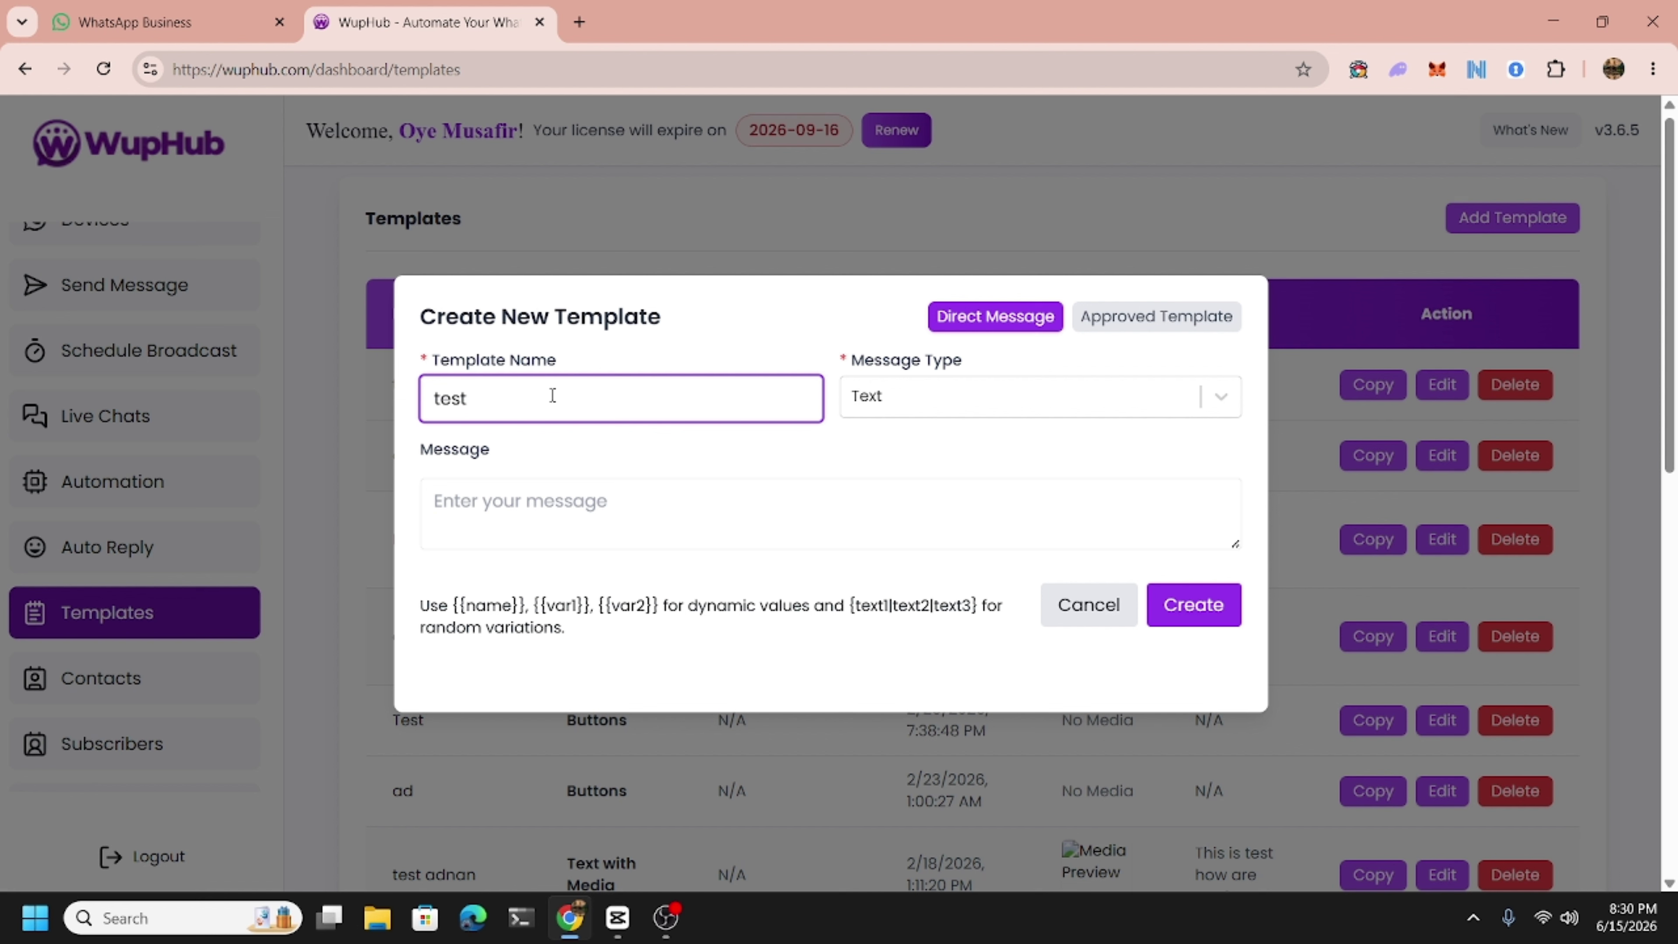
pyautogui.click(958, 410)
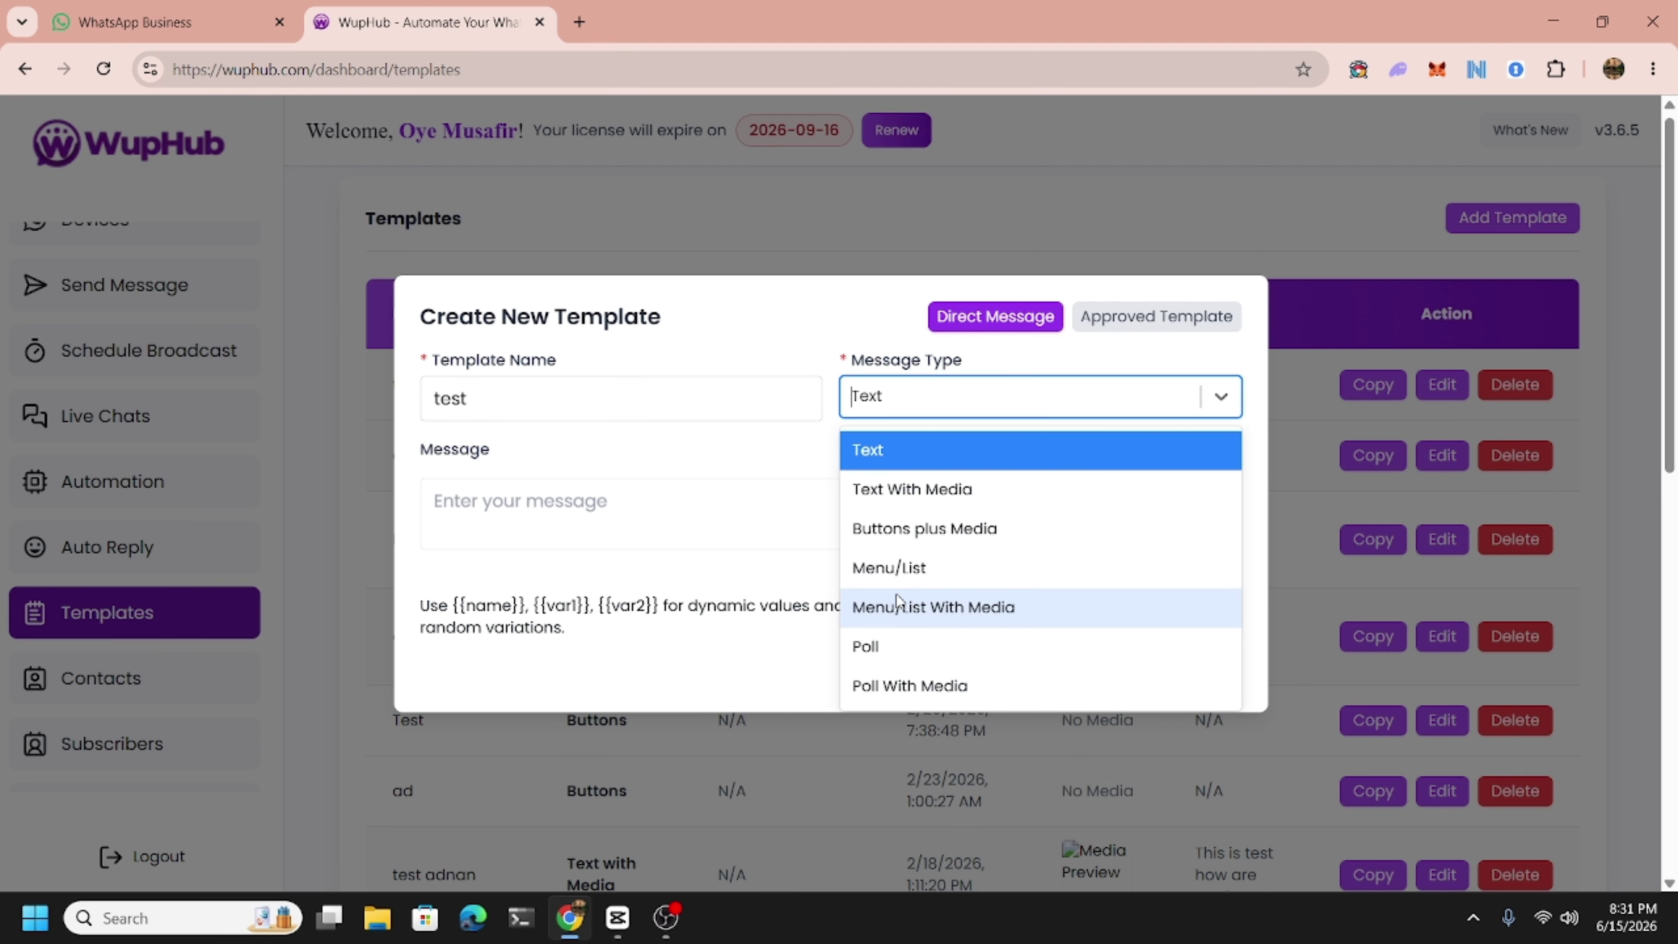
# Make the template Buttons plus Media with a Text header reading 'Hello dear,'.
pyautogui.click(910, 543)
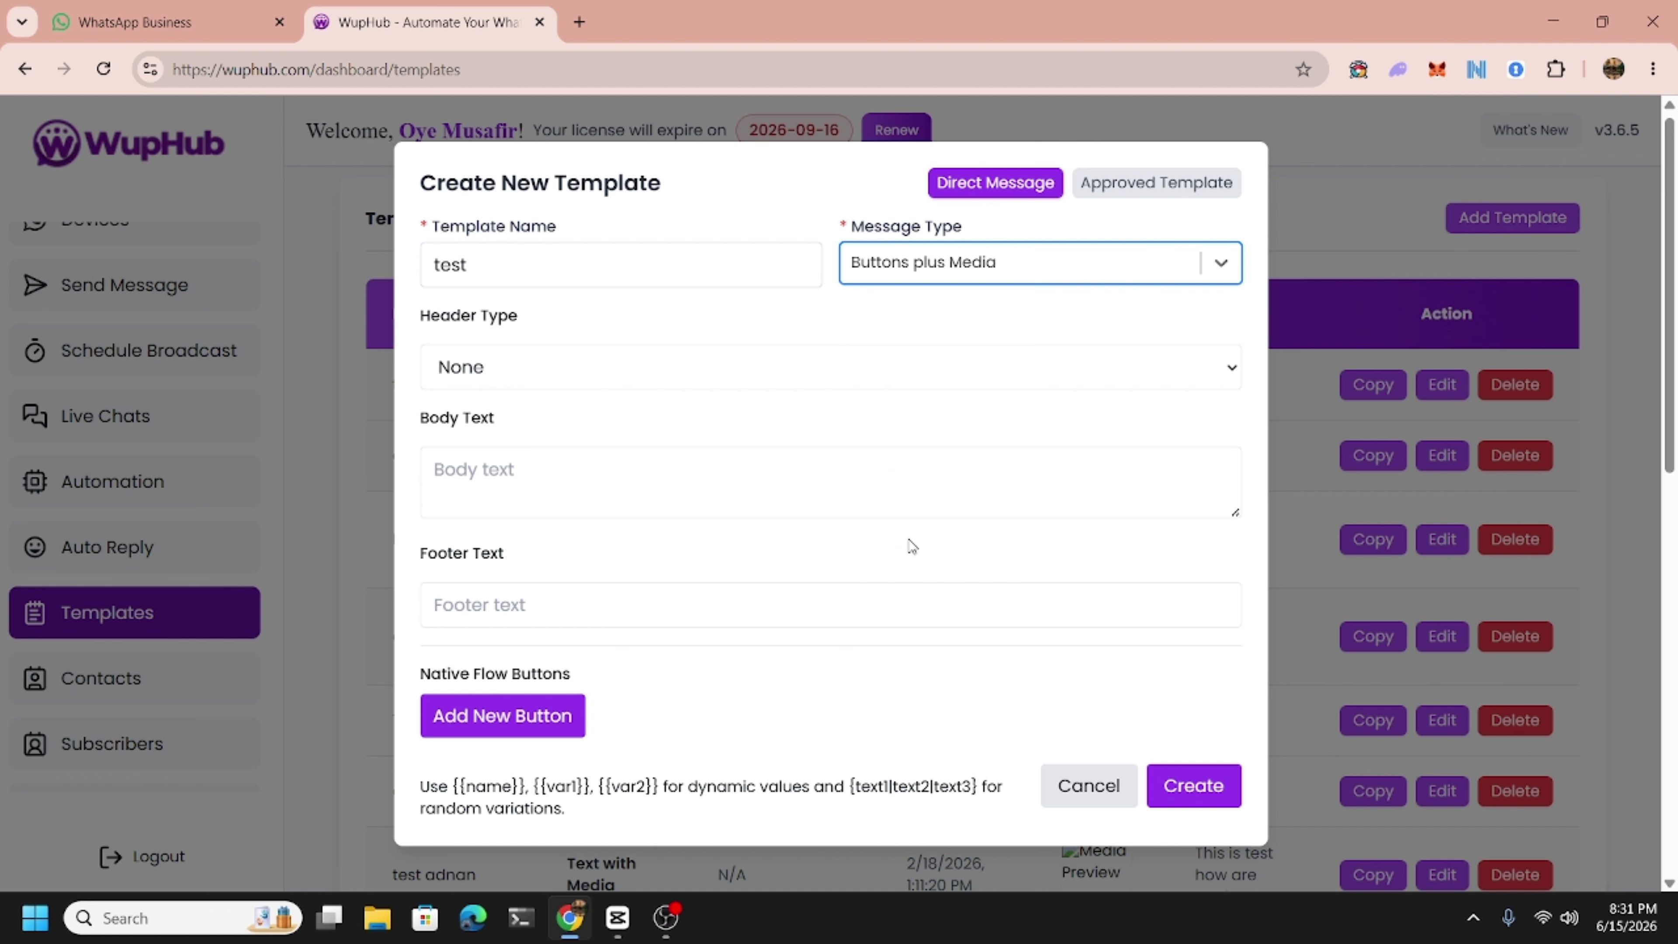
pyautogui.click(583, 378)
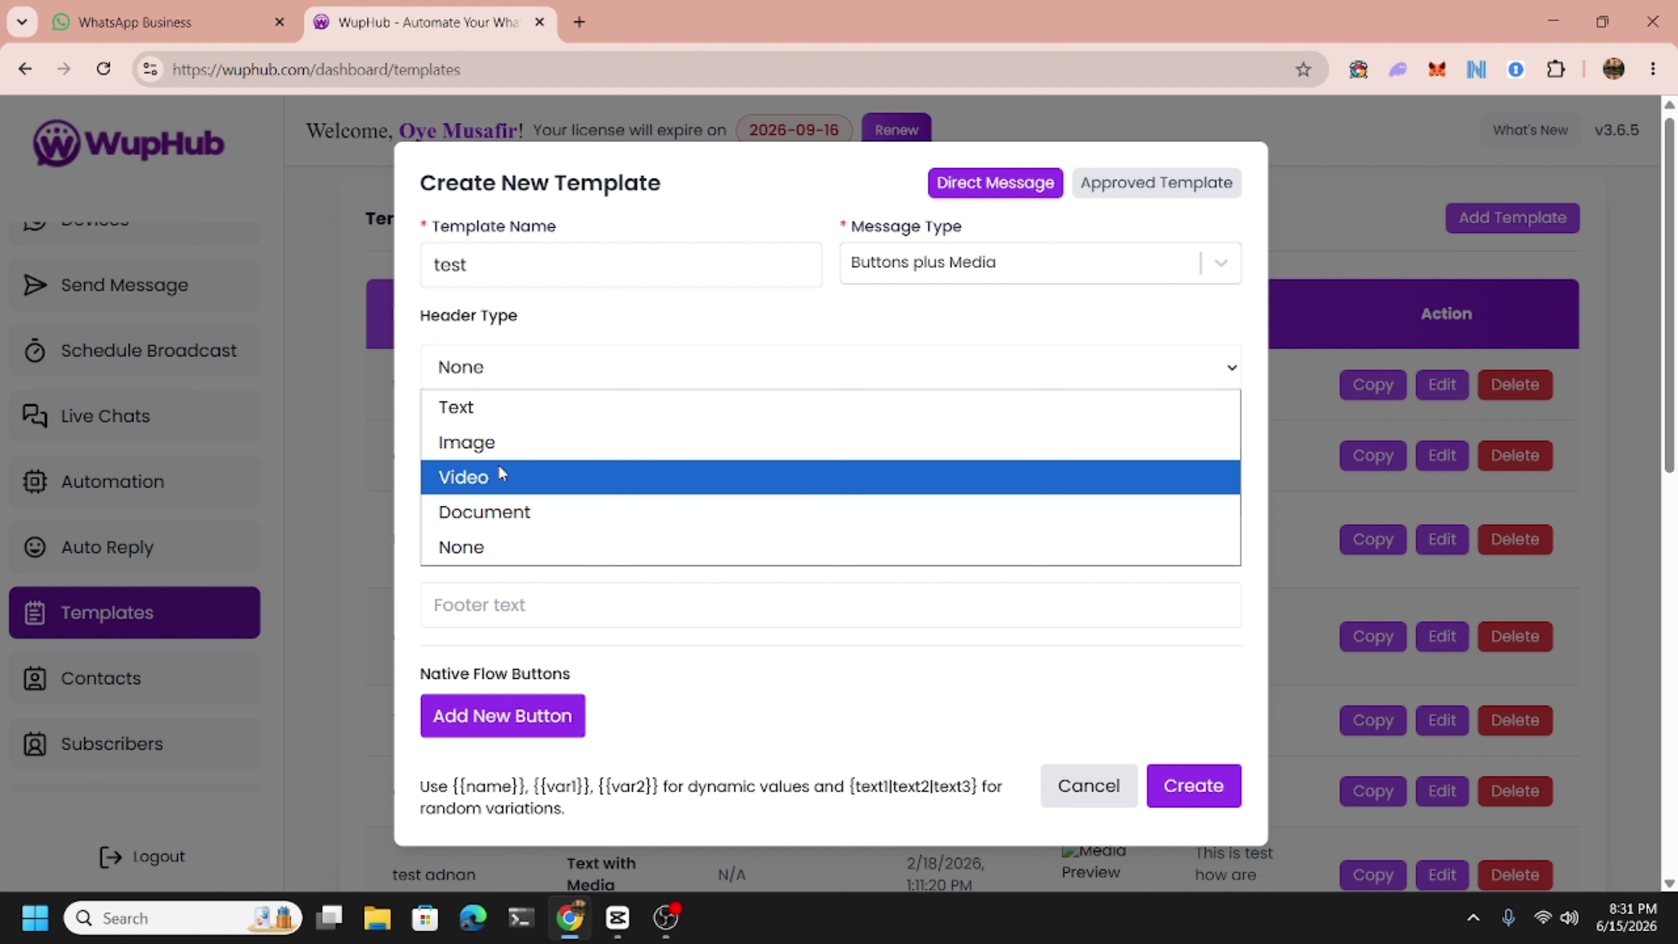
pyautogui.click(501, 536)
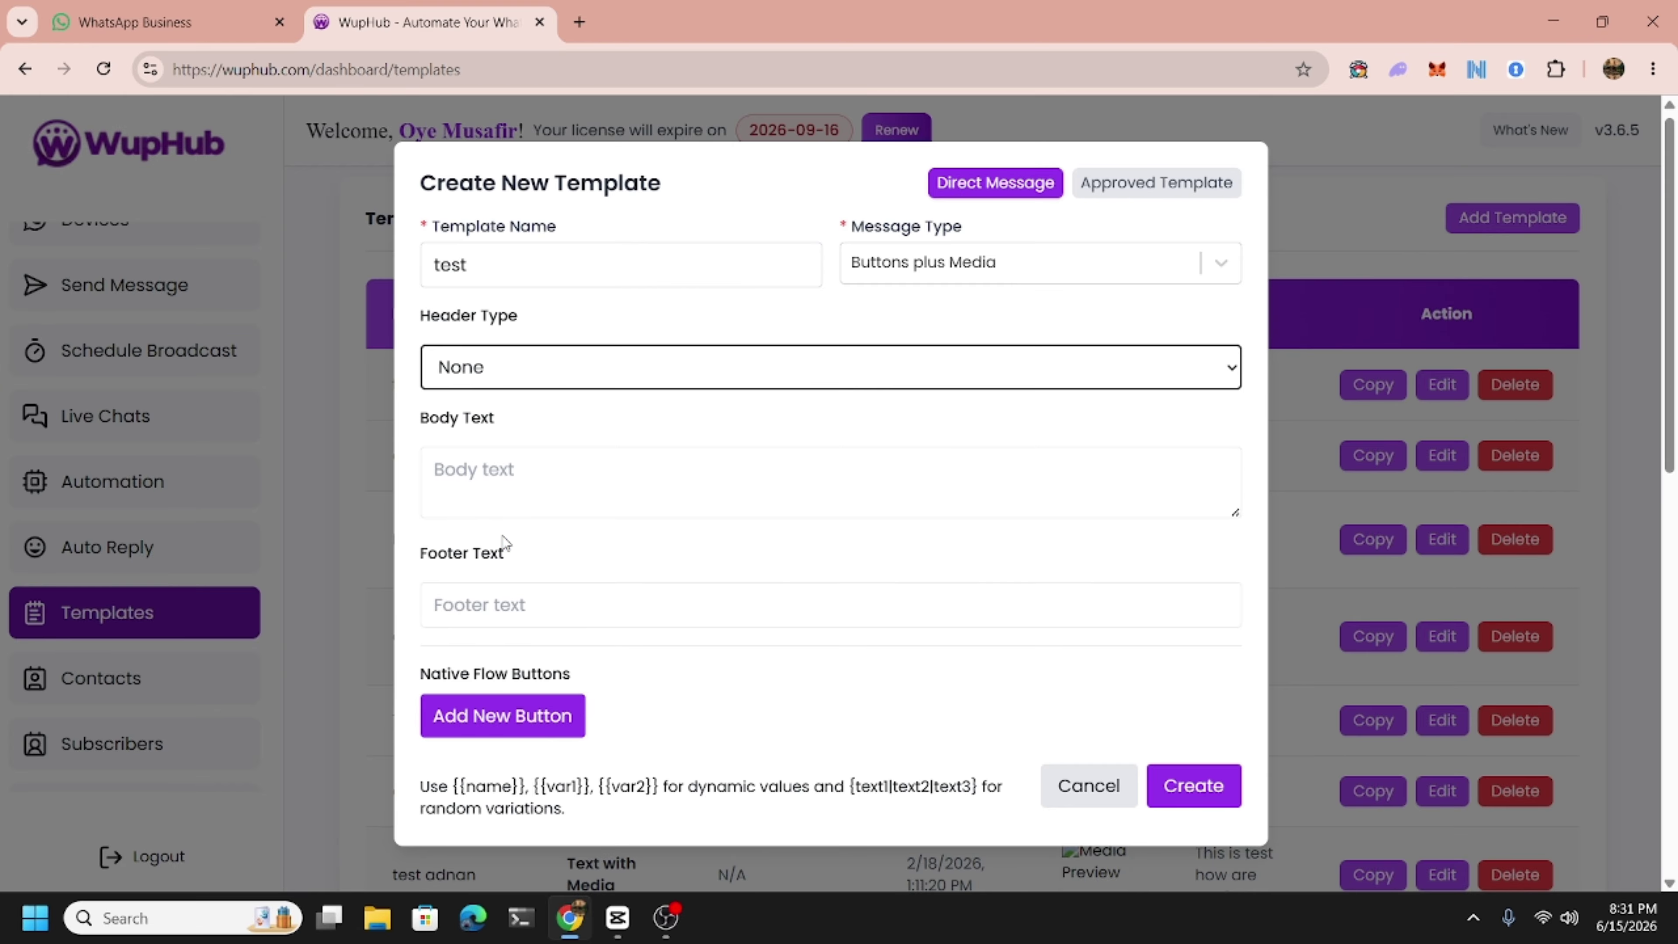
pyautogui.click(485, 373)
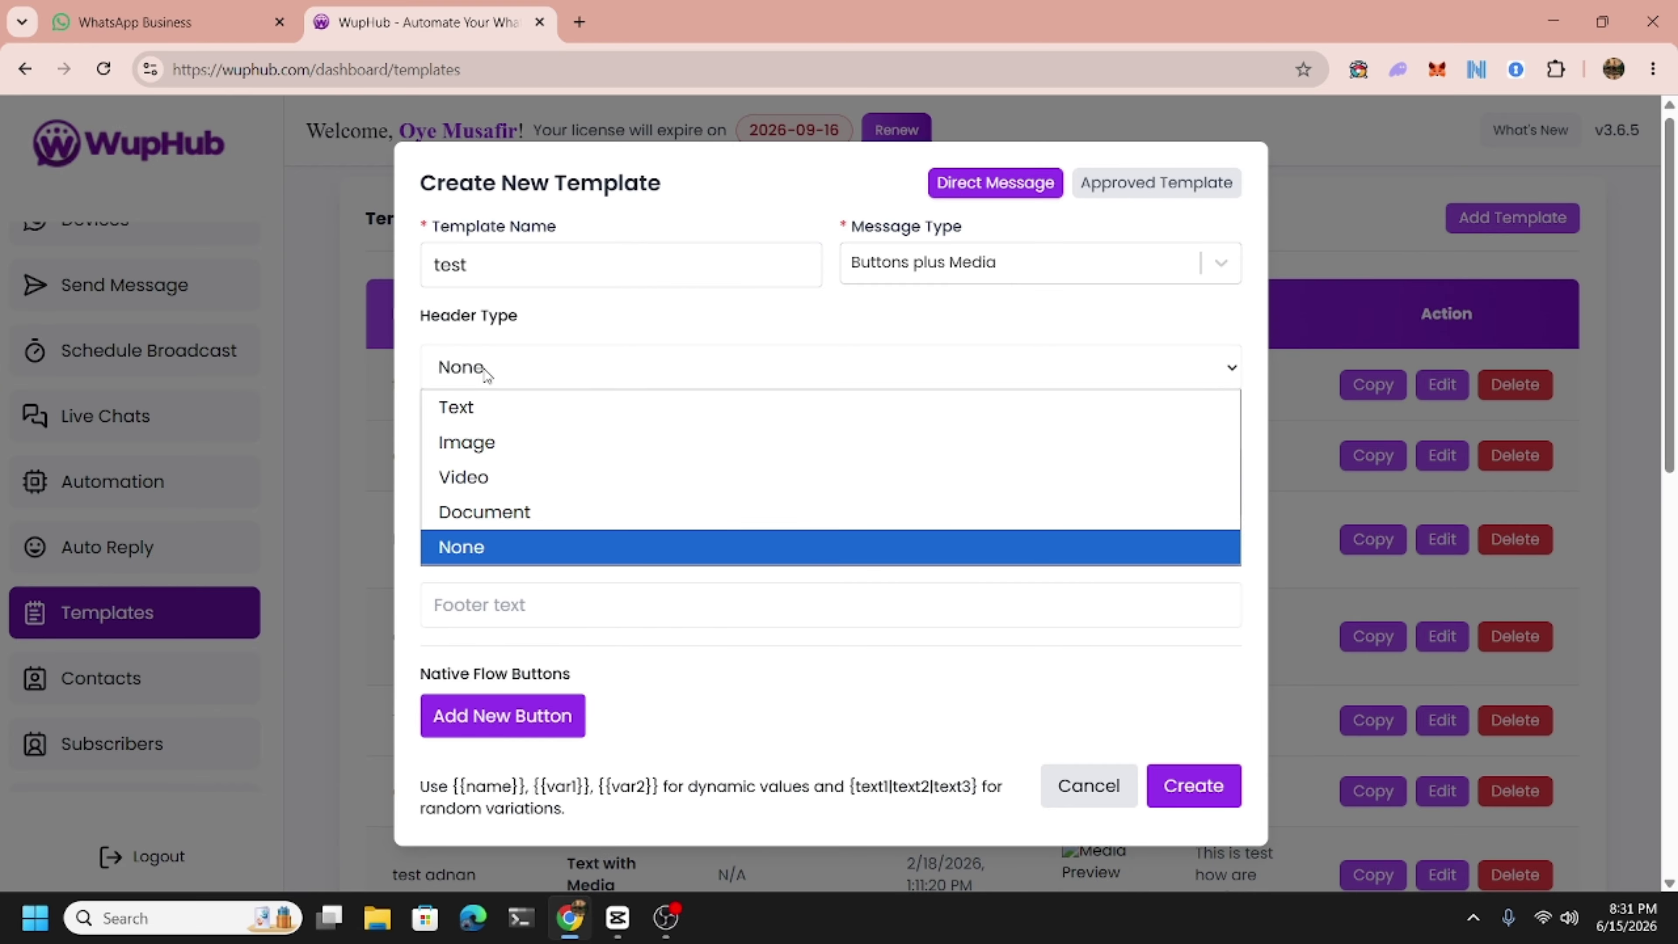
pyautogui.click(482, 409)
pyautogui.click(484, 419)
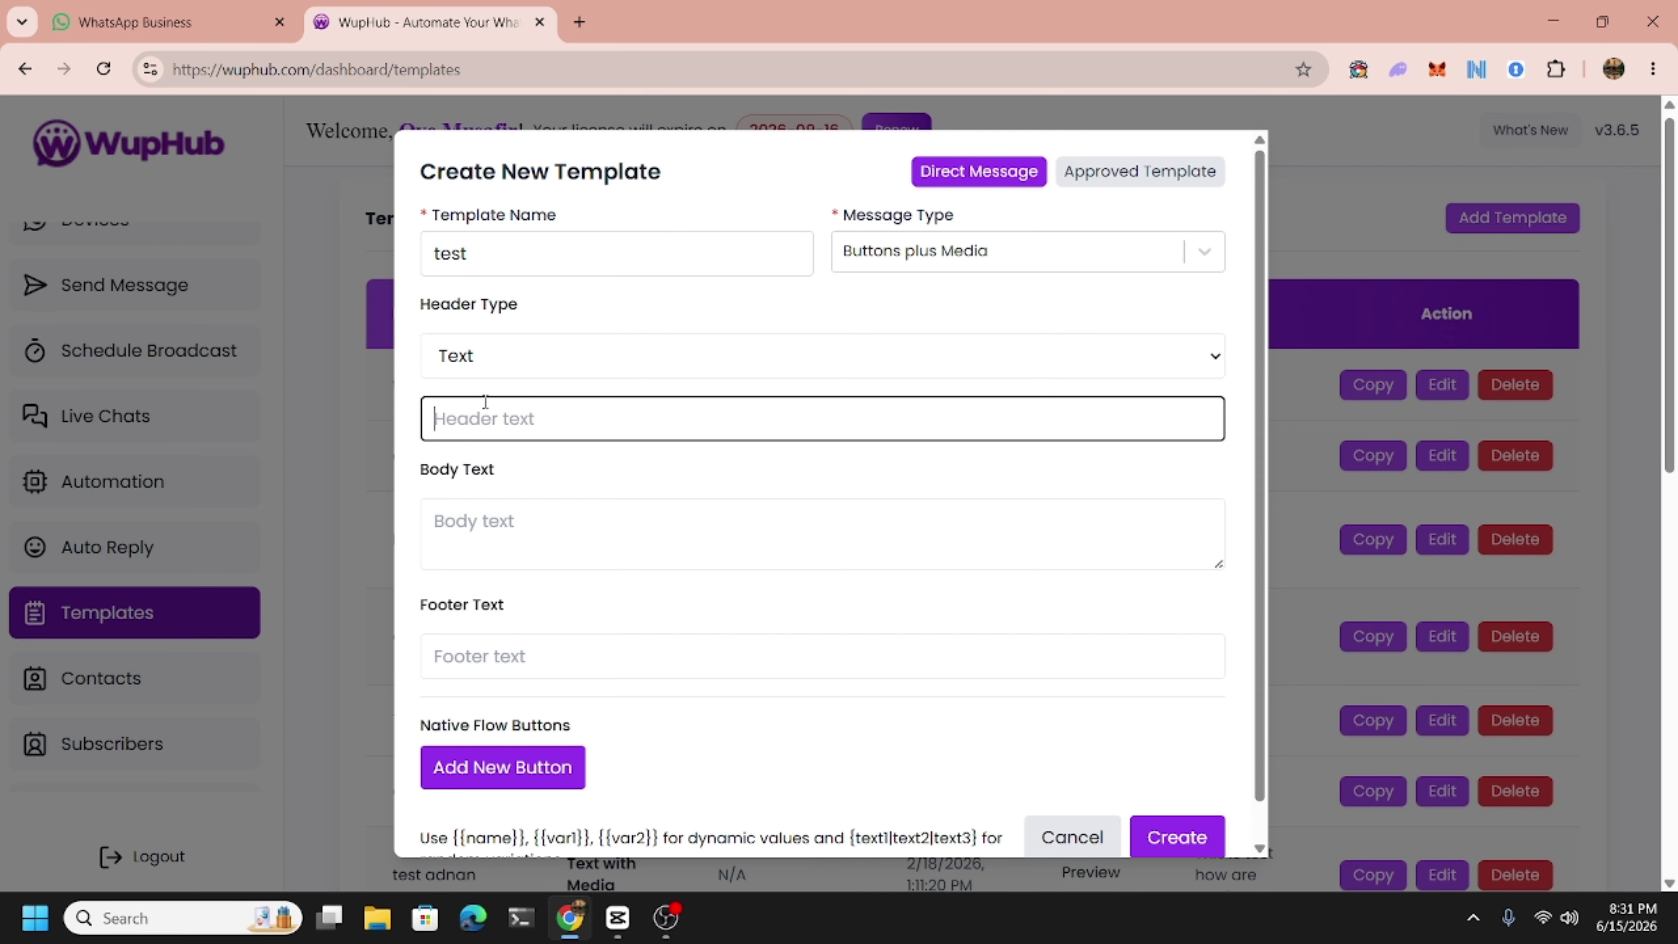
pyautogui.write('Hello dear,')
# Fill in body 'How are you doing?' and footer 'Powered by wuphub'.
pyautogui.click(506, 510)
pyautogui.write('Ho')
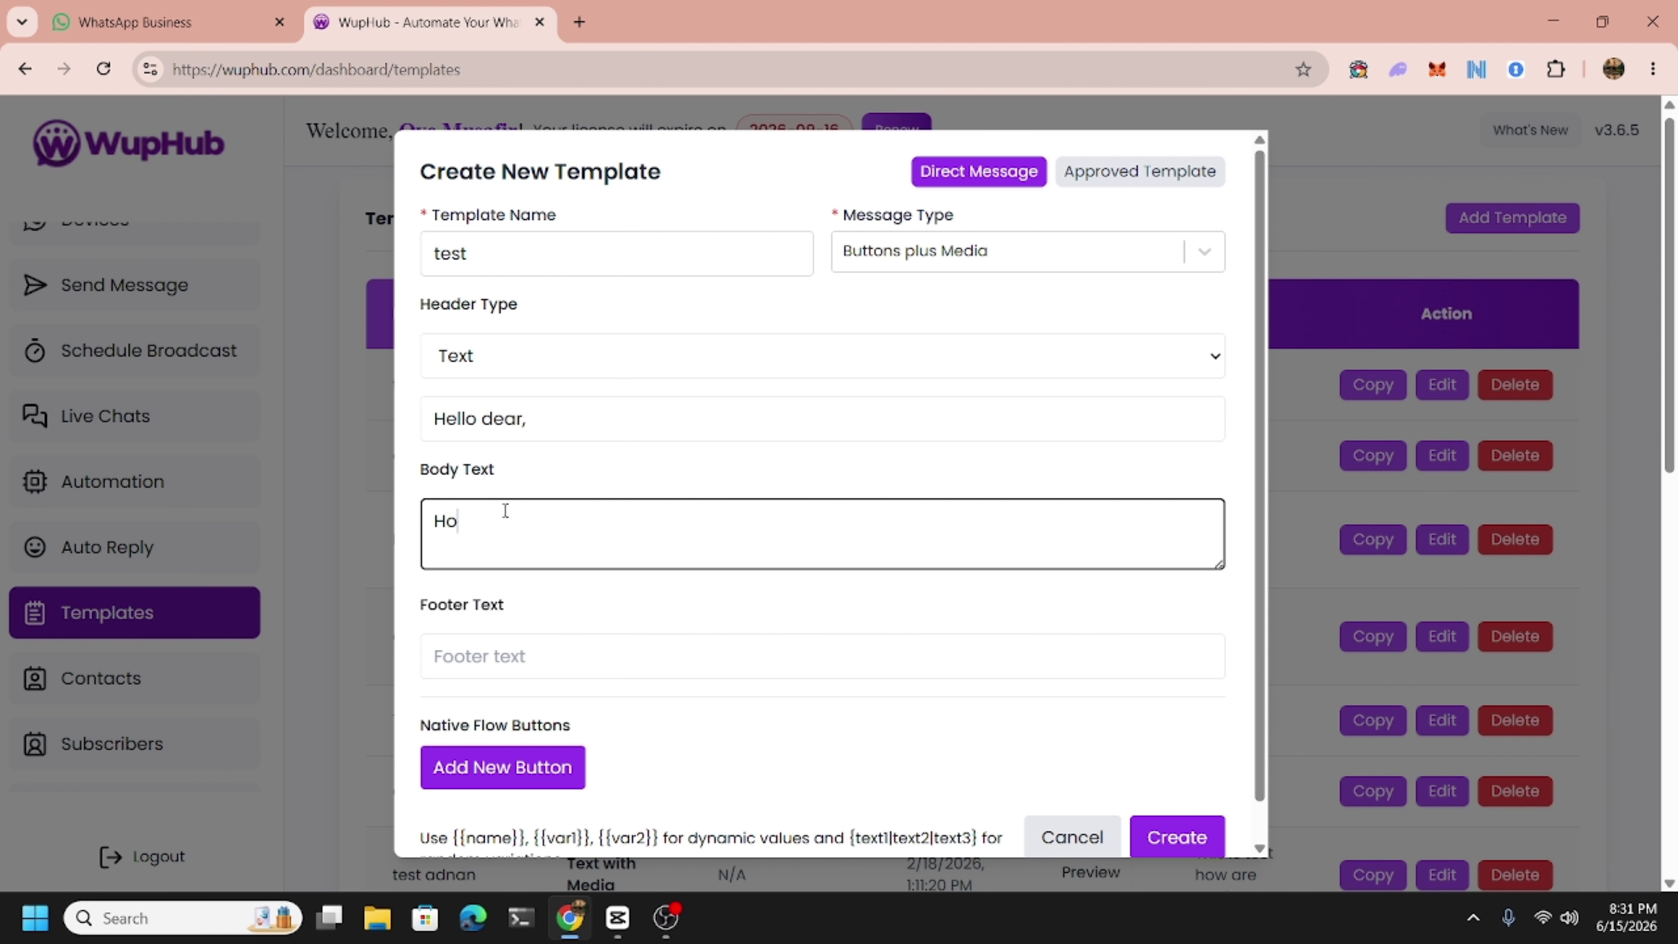
pyautogui.write('w are you doing?')
pyautogui.scroll(-1, 524, 566)
pyautogui.click(517, 600)
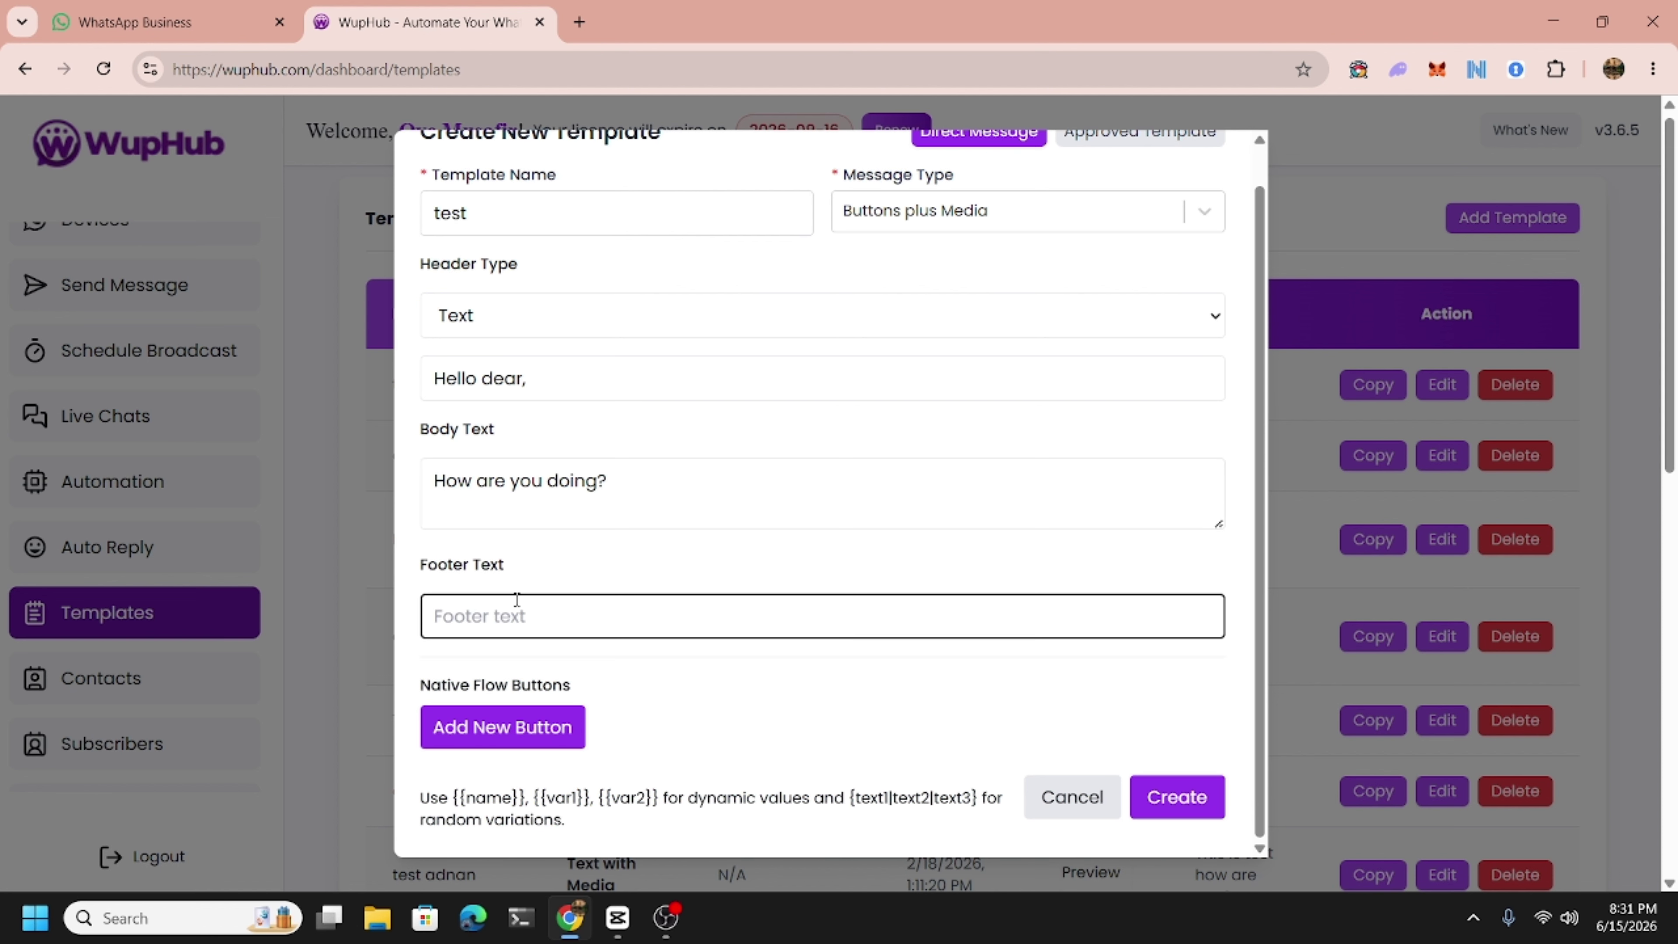
pyautogui.write('Powered by wuphub')
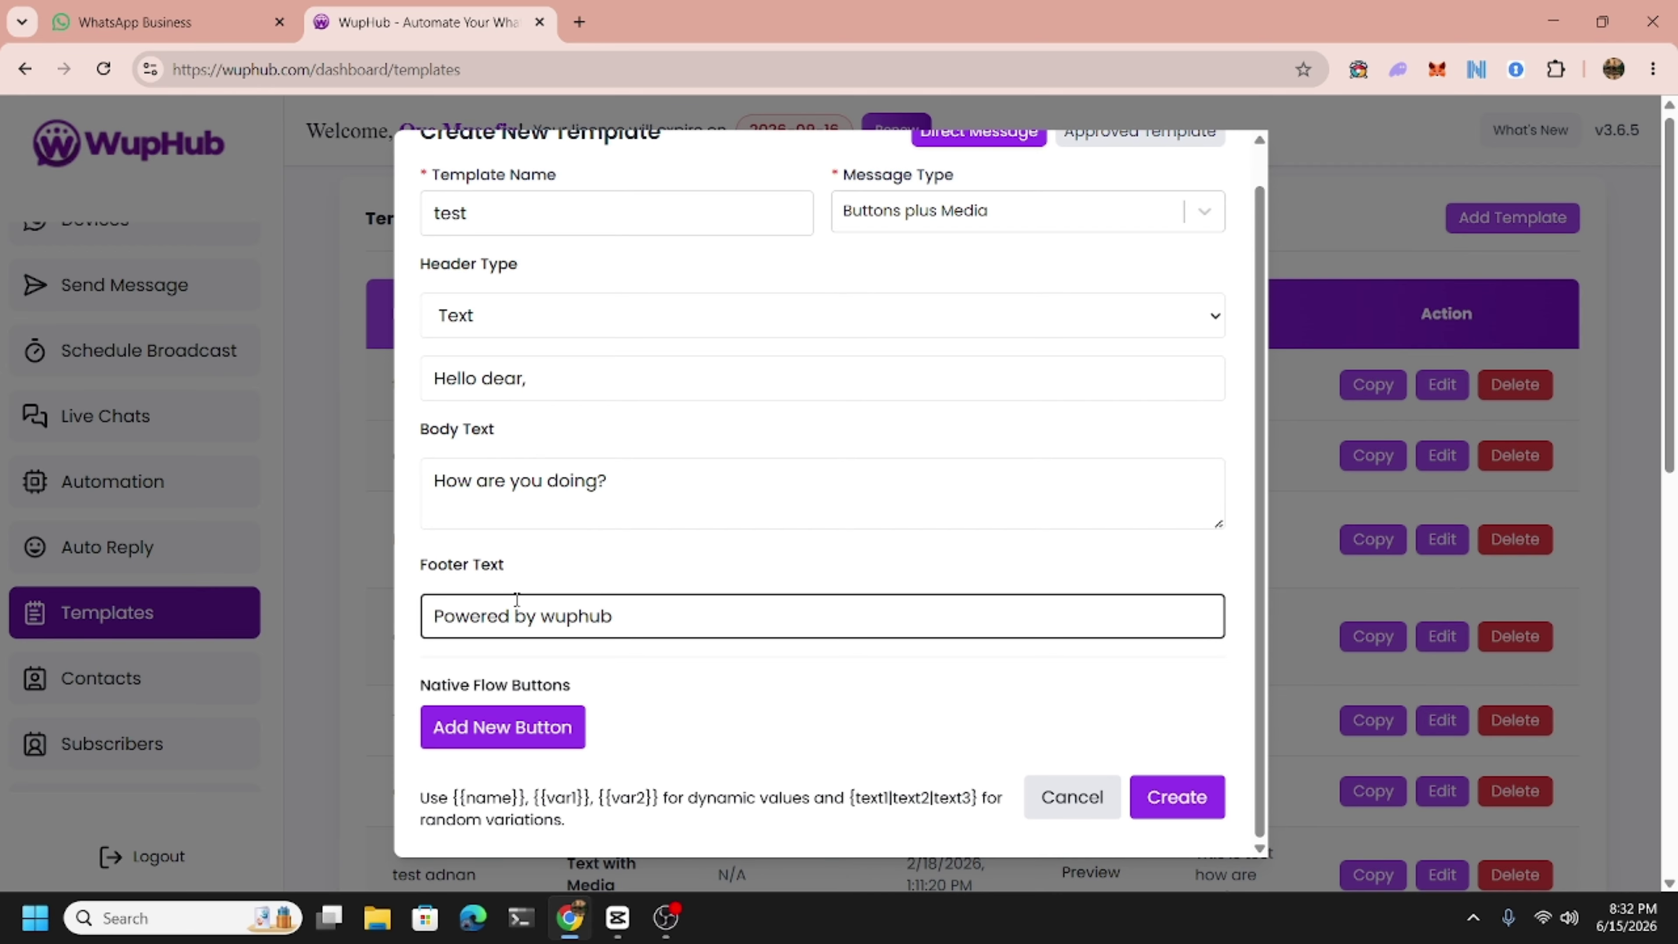
pyautogui.scroll(-2, 516, 598)
# Add a first Quick Reply button titled 'Good'.
pyautogui.click(502, 727)
pyautogui.scroll(-1, 558, 691)
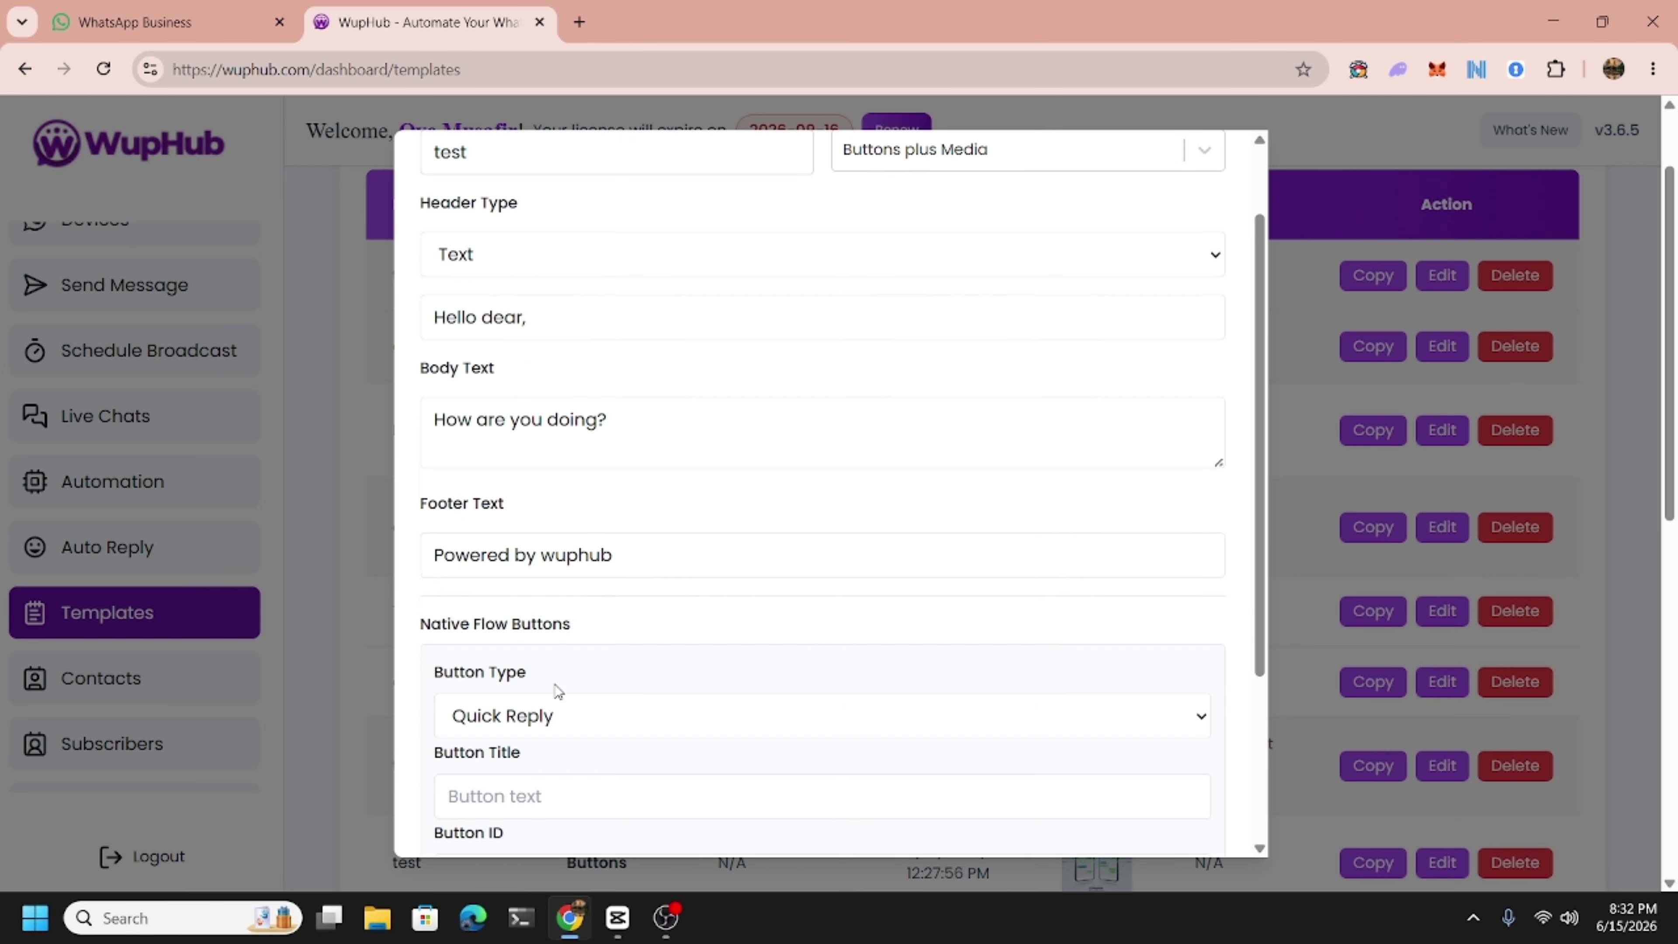
pyautogui.scroll(-4, 558, 691)
pyautogui.click(548, 466)
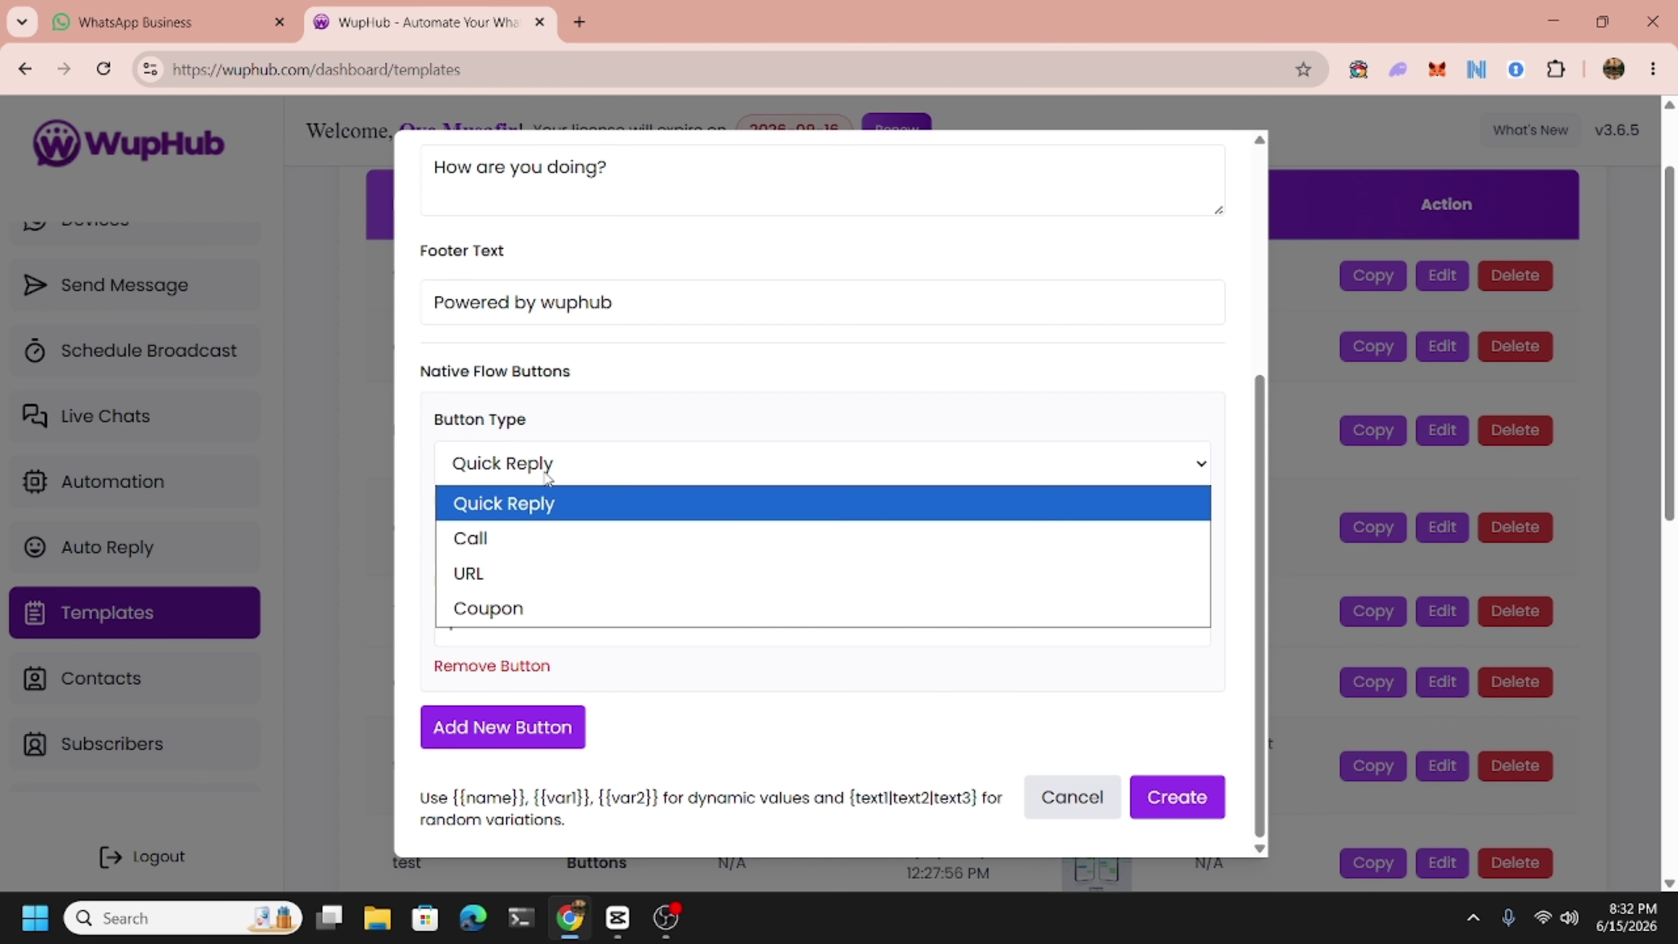
pyautogui.click(547, 475)
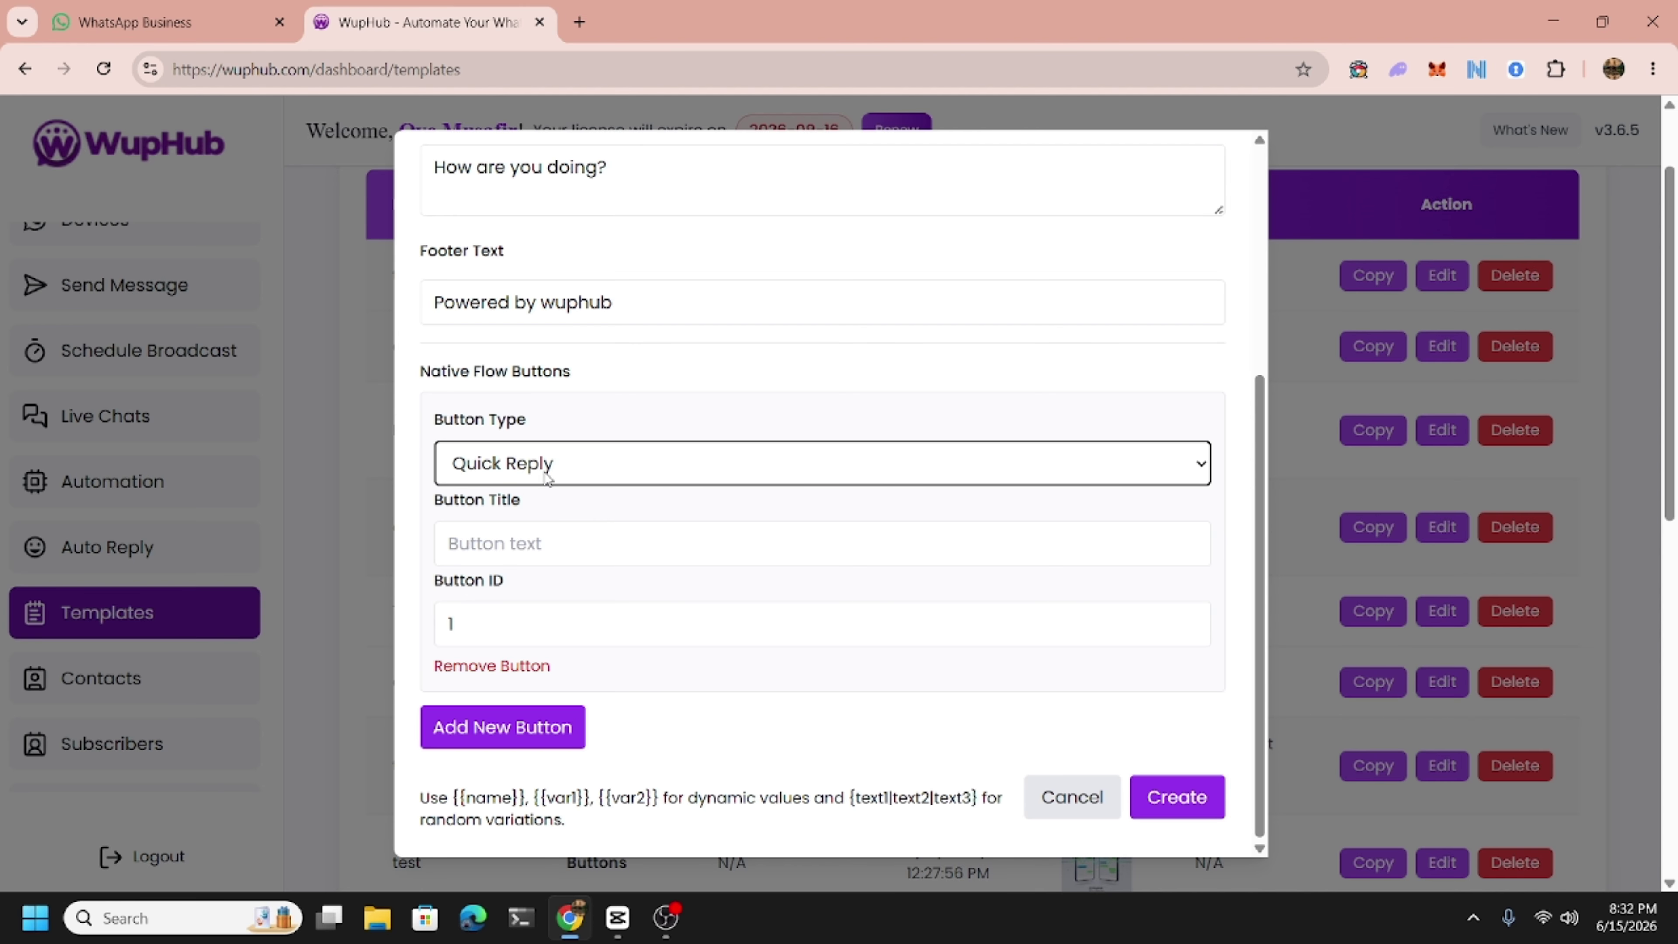
pyautogui.click(499, 536)
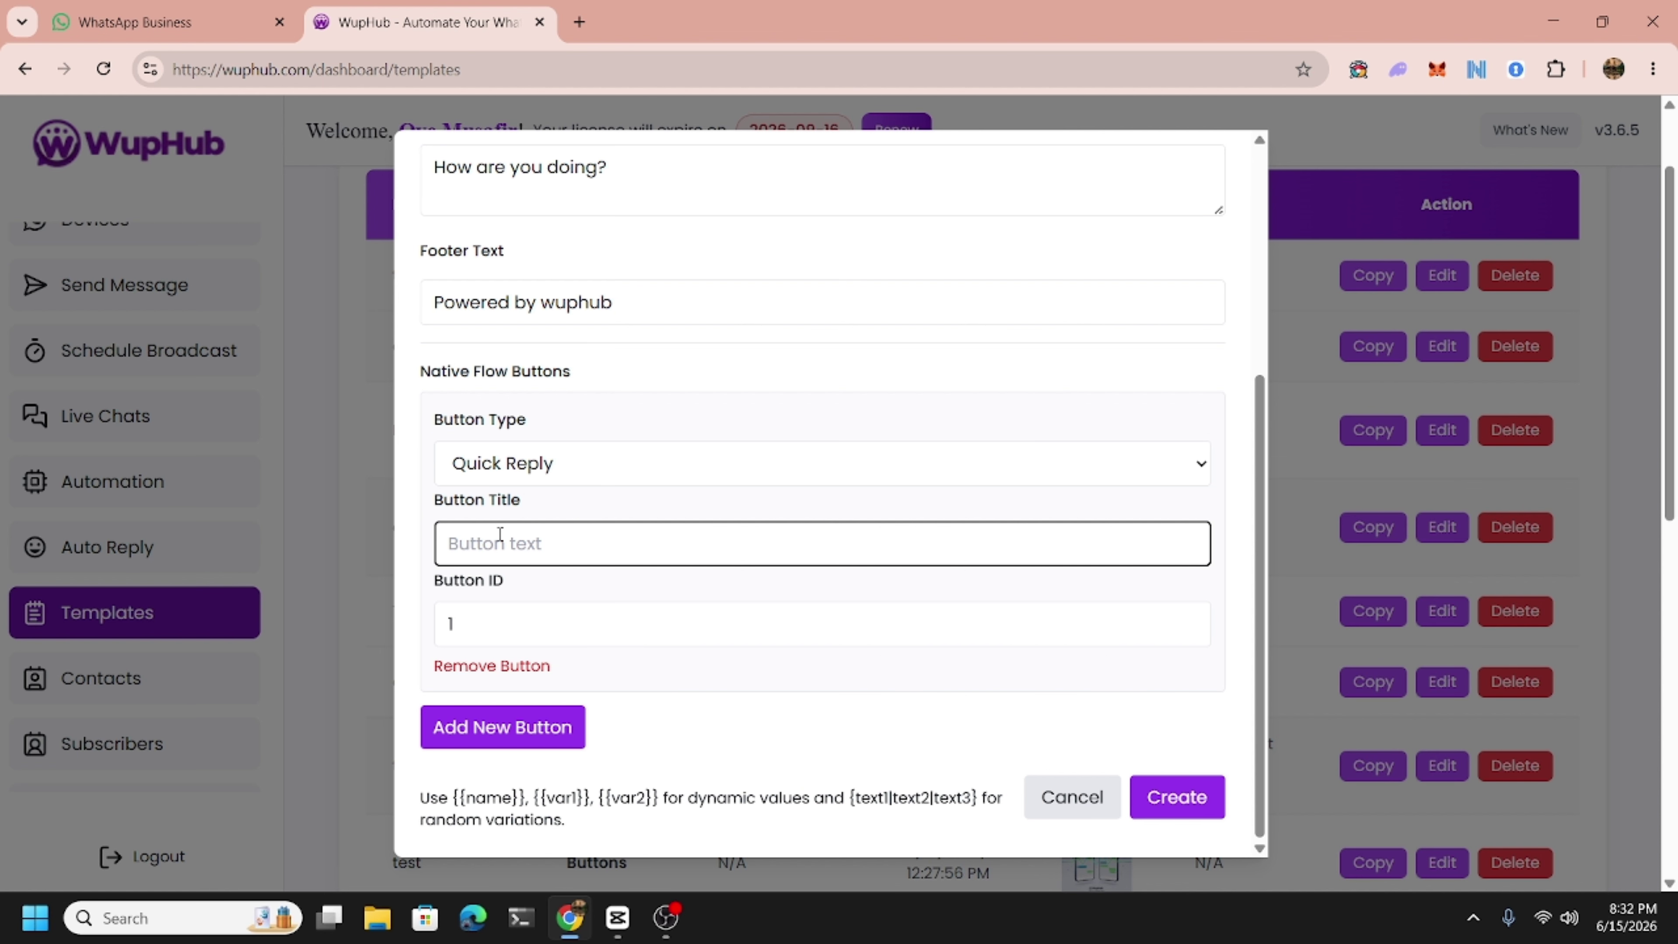
pyautogui.click(566, 471)
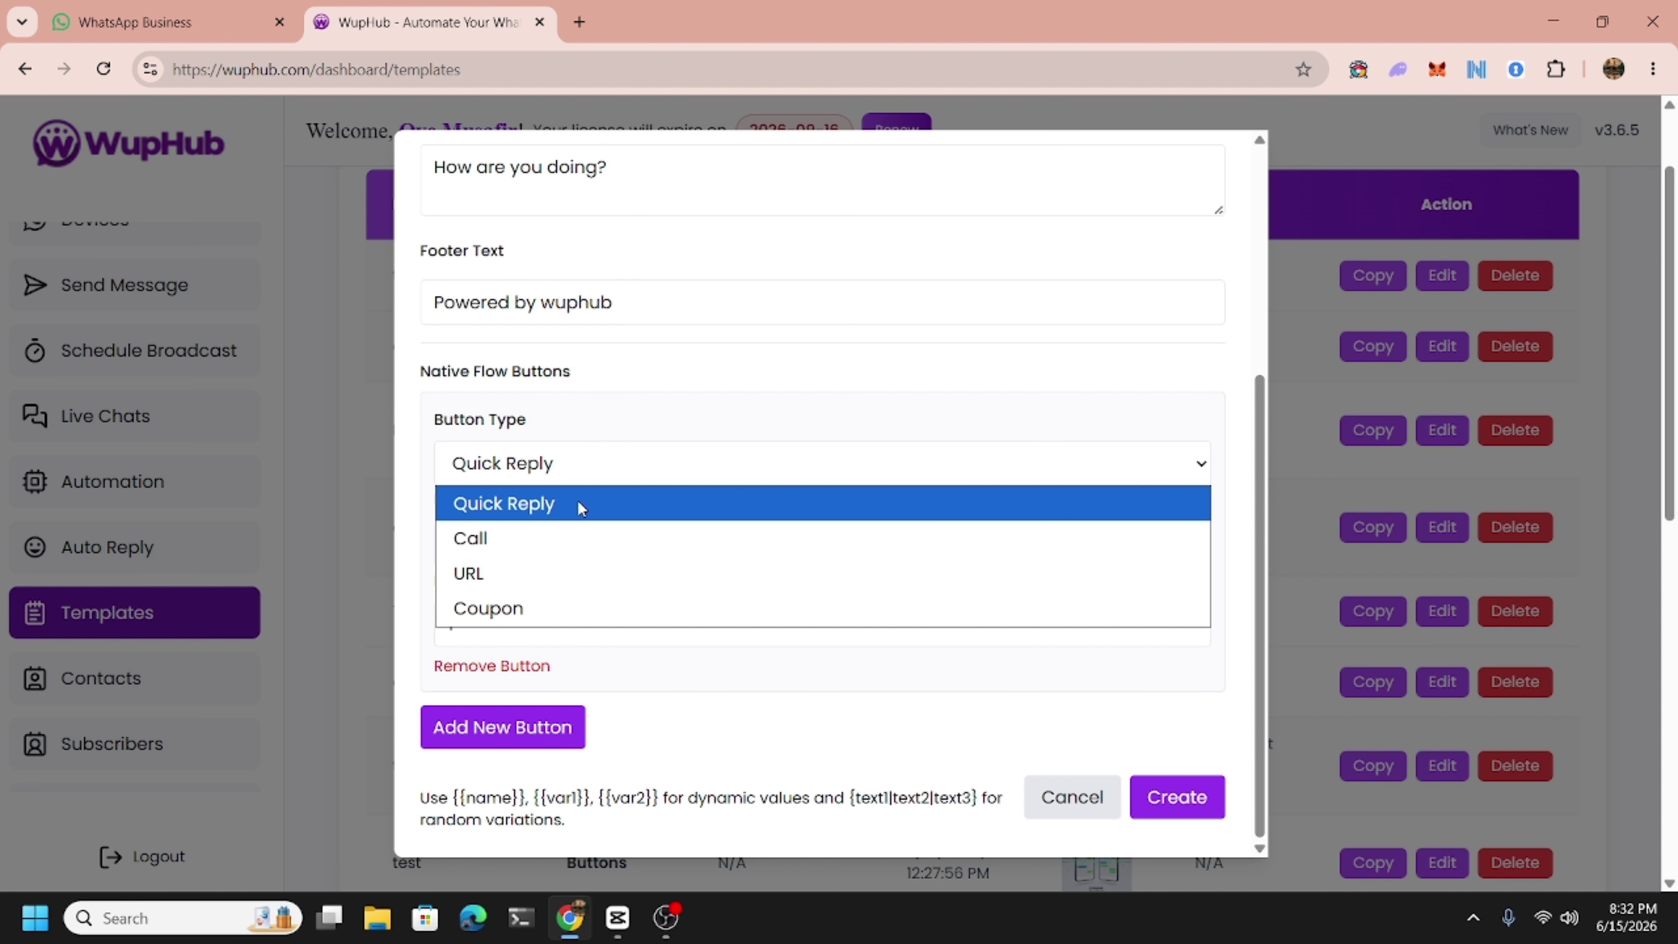
pyautogui.click(590, 440)
pyautogui.scroll(5, 589, 437)
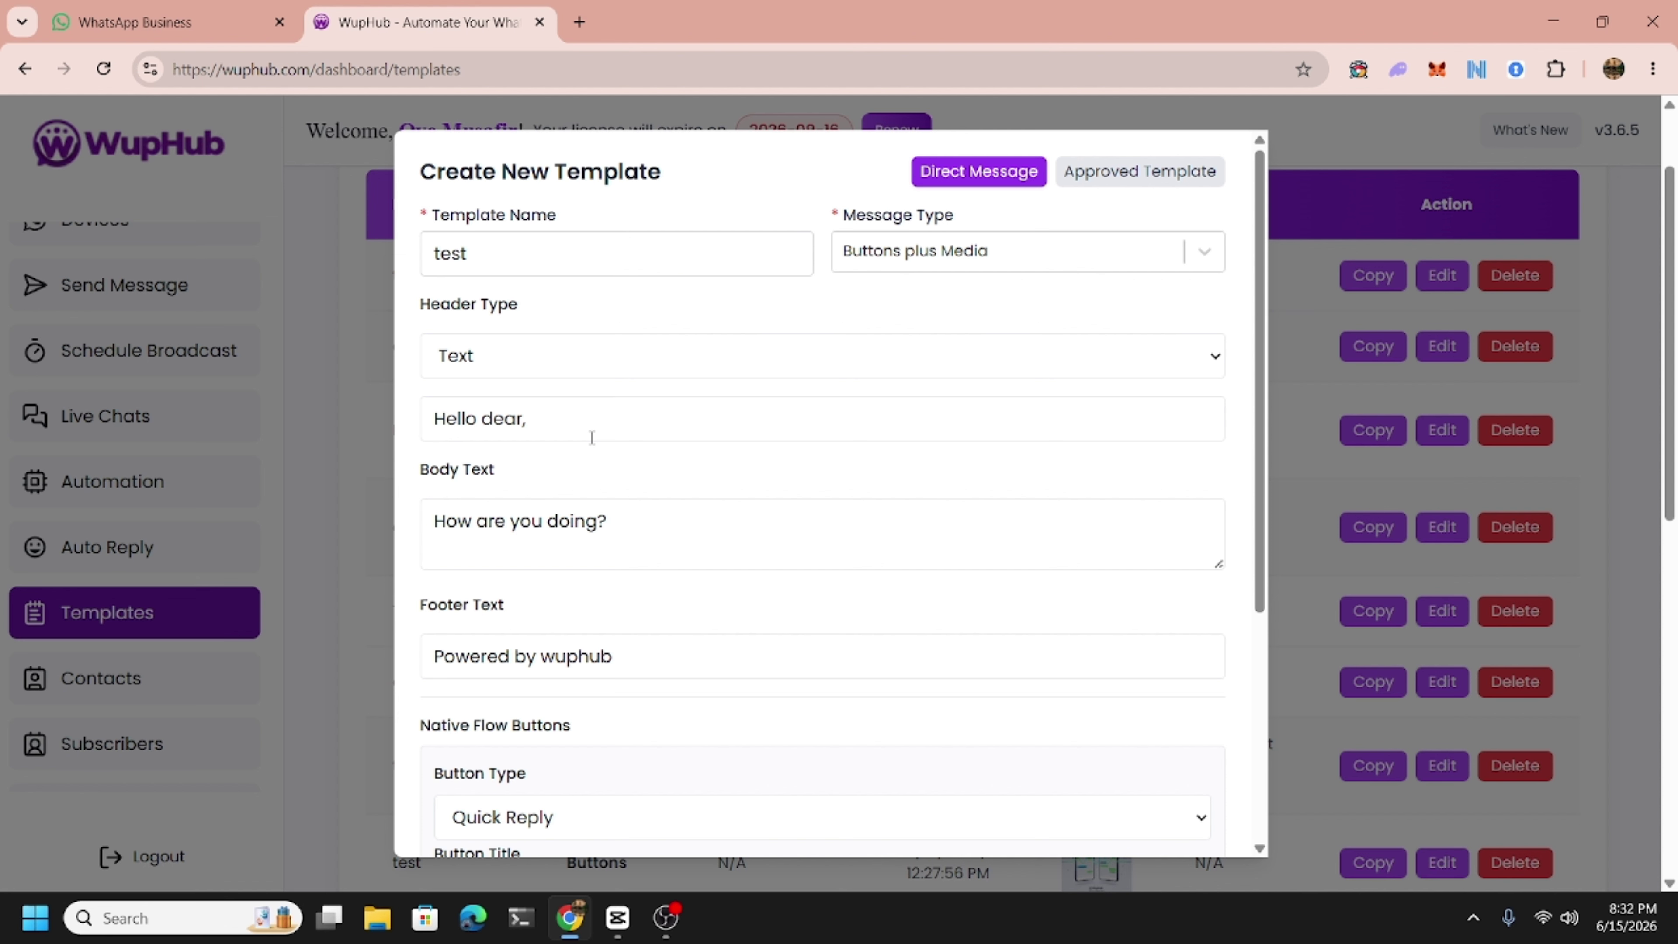
pyautogui.scroll(-5, 593, 437)
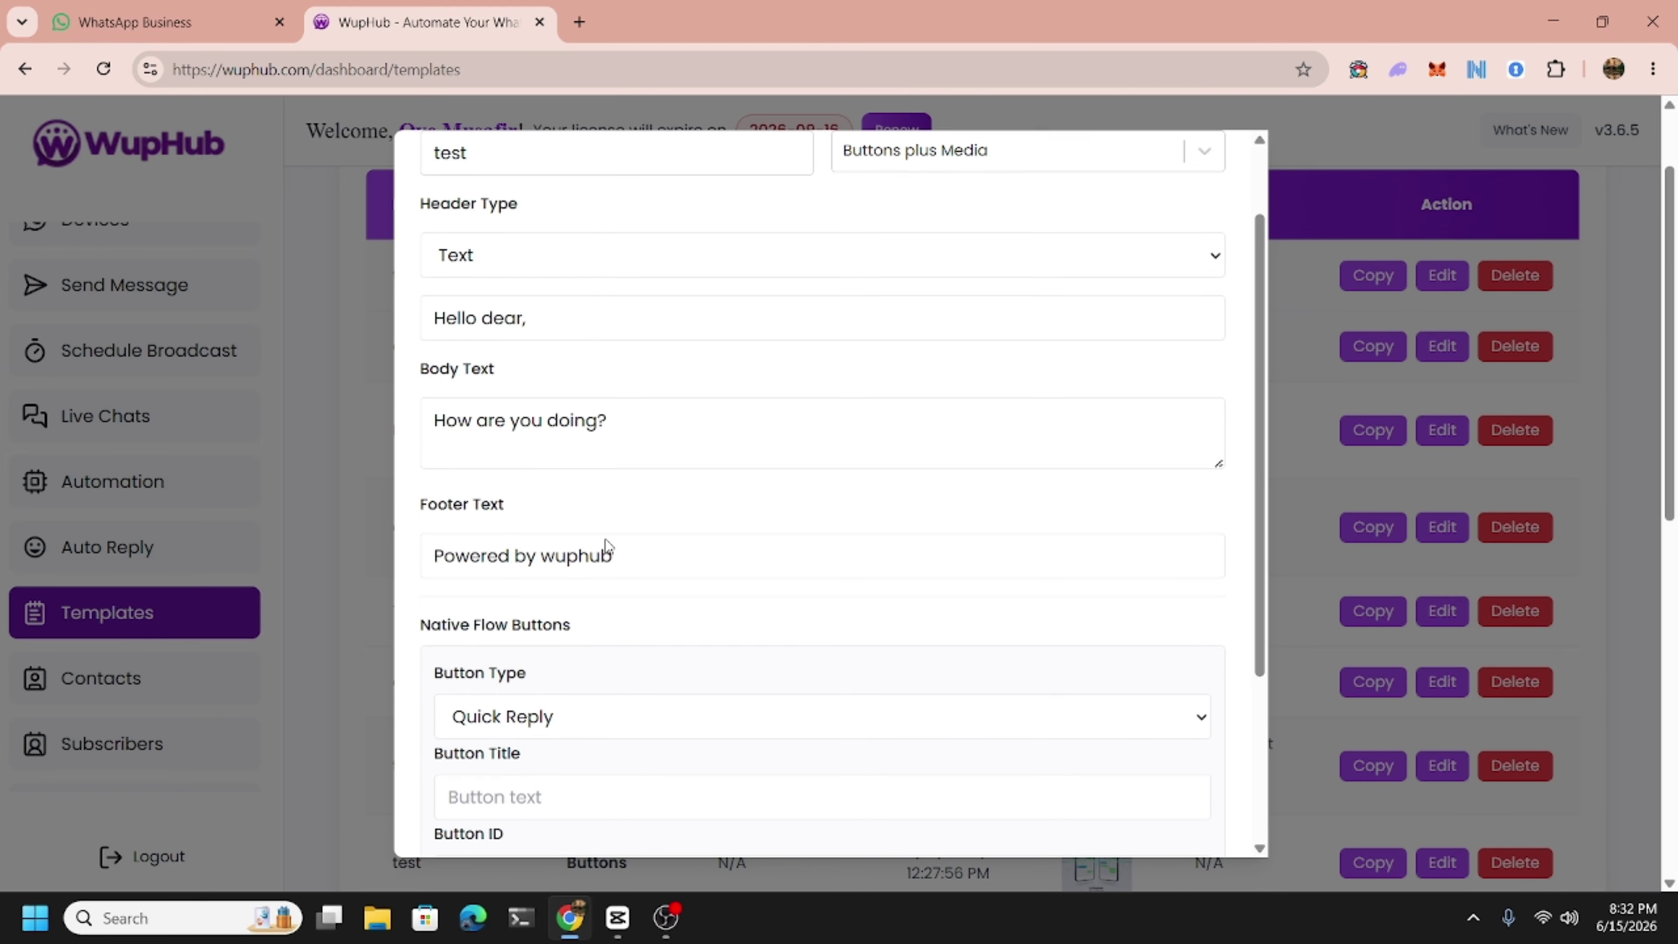
pyautogui.click(505, 551)
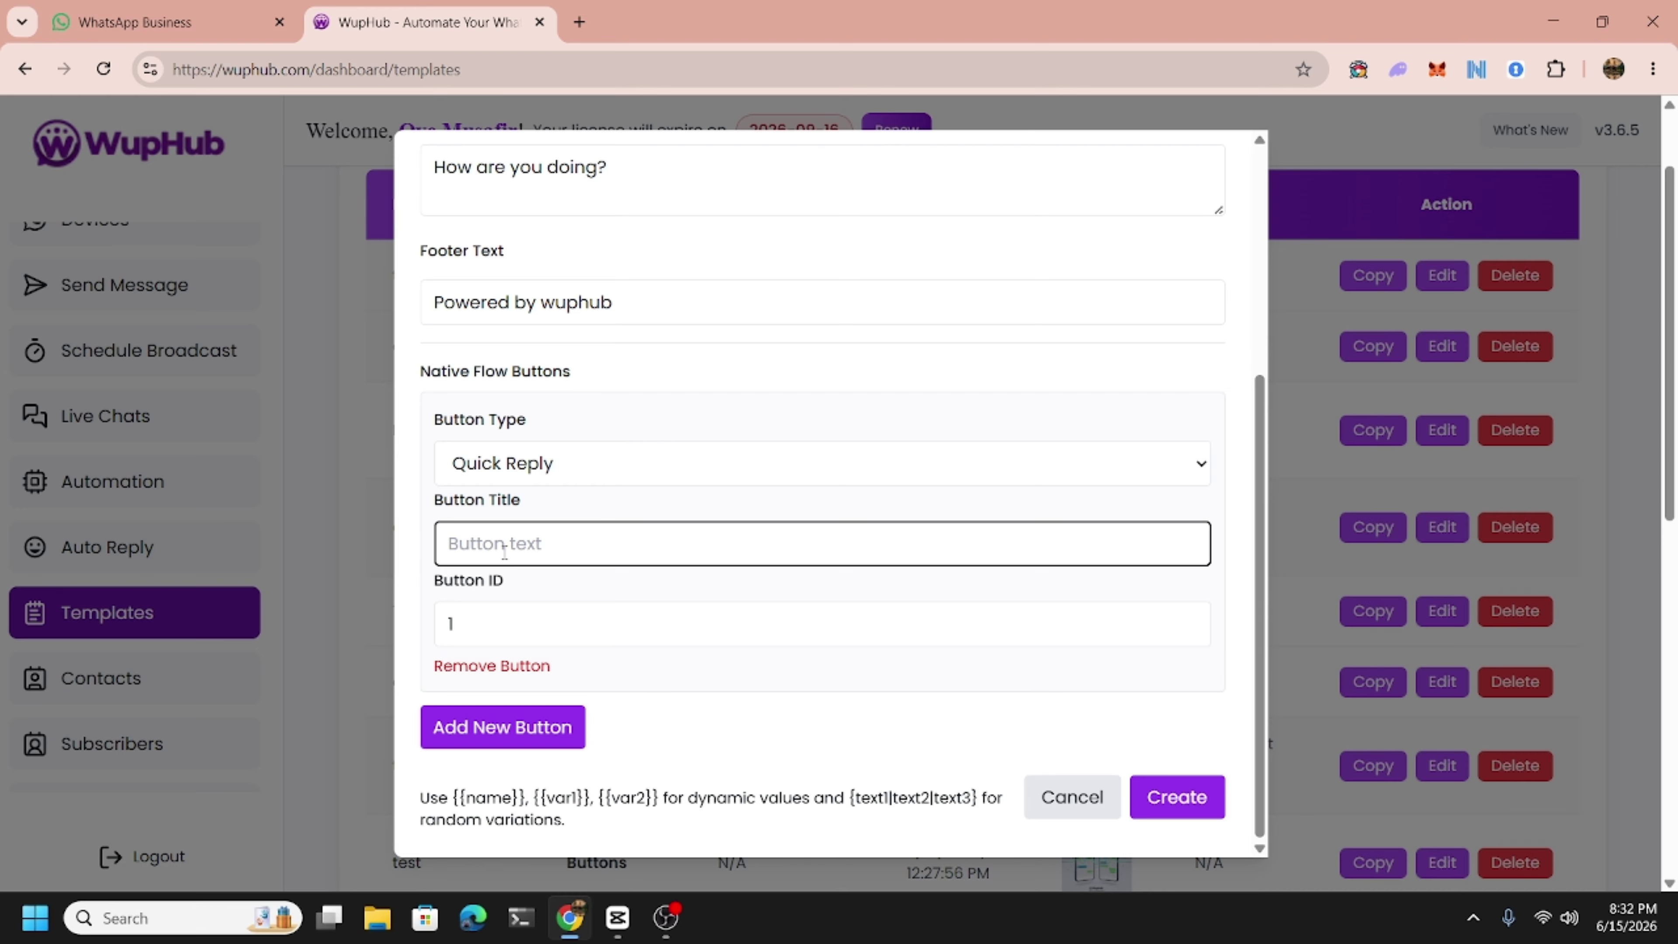
pyautogui.write('Good')
# Add a second Quick Reply button titled 'Bod' and create the template.
pyautogui.click(507, 731)
pyautogui.scroll(-3, 602, 798)
pyautogui.click(544, 635)
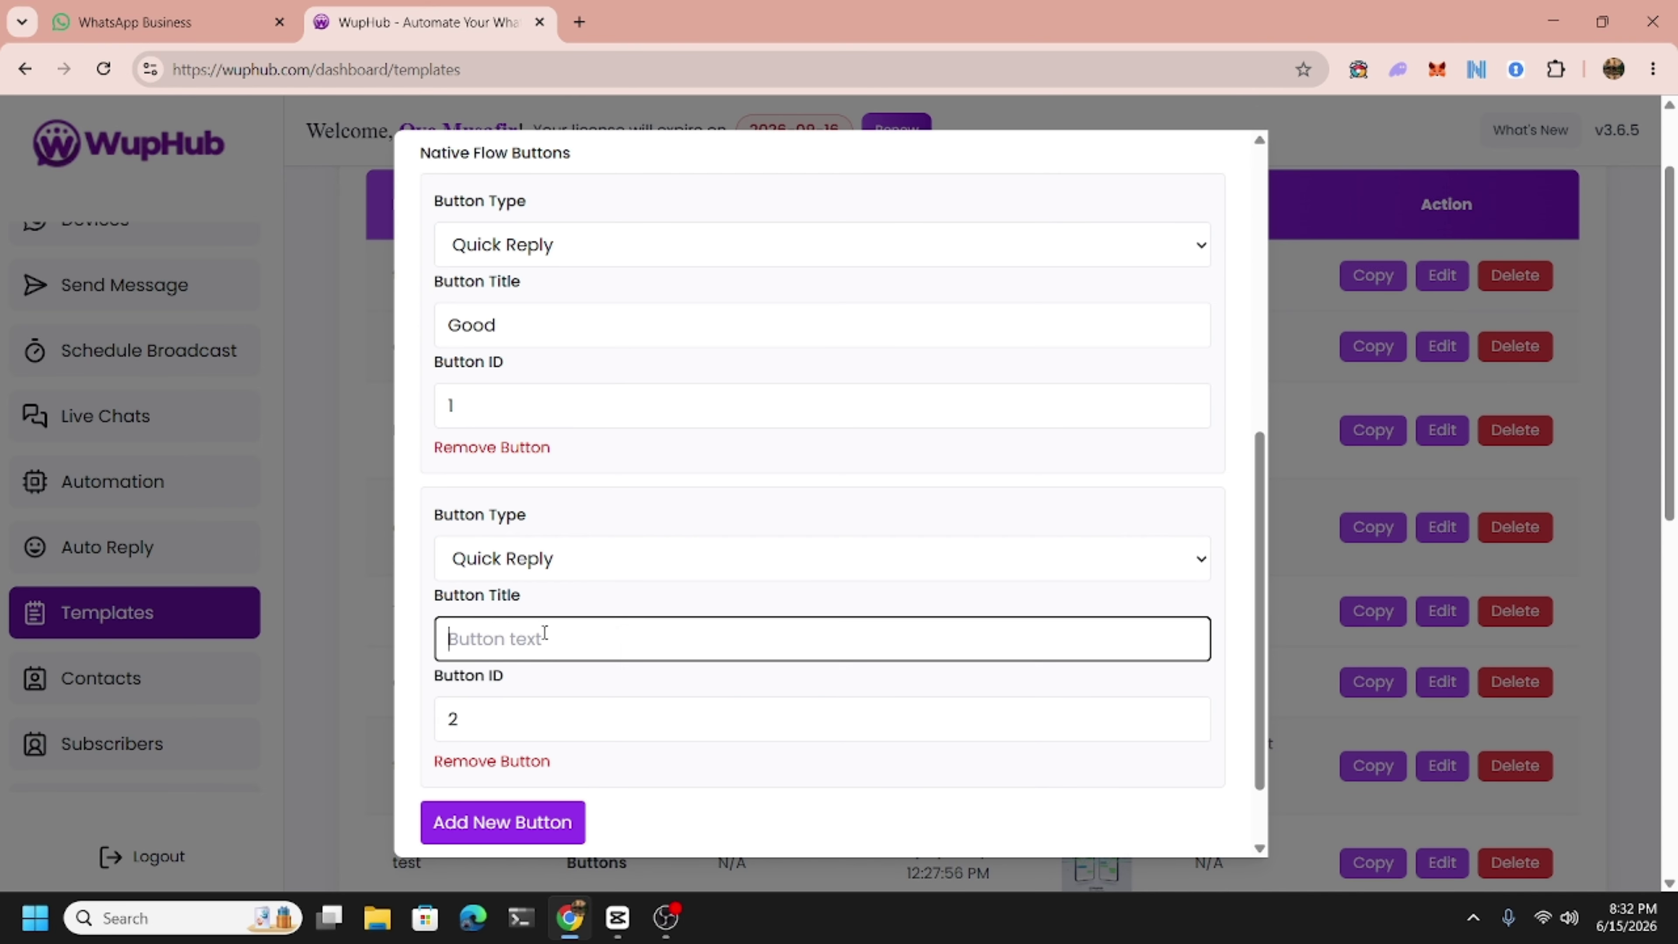
pyautogui.write('Bod')
pyautogui.scroll(-2, 616, 767)
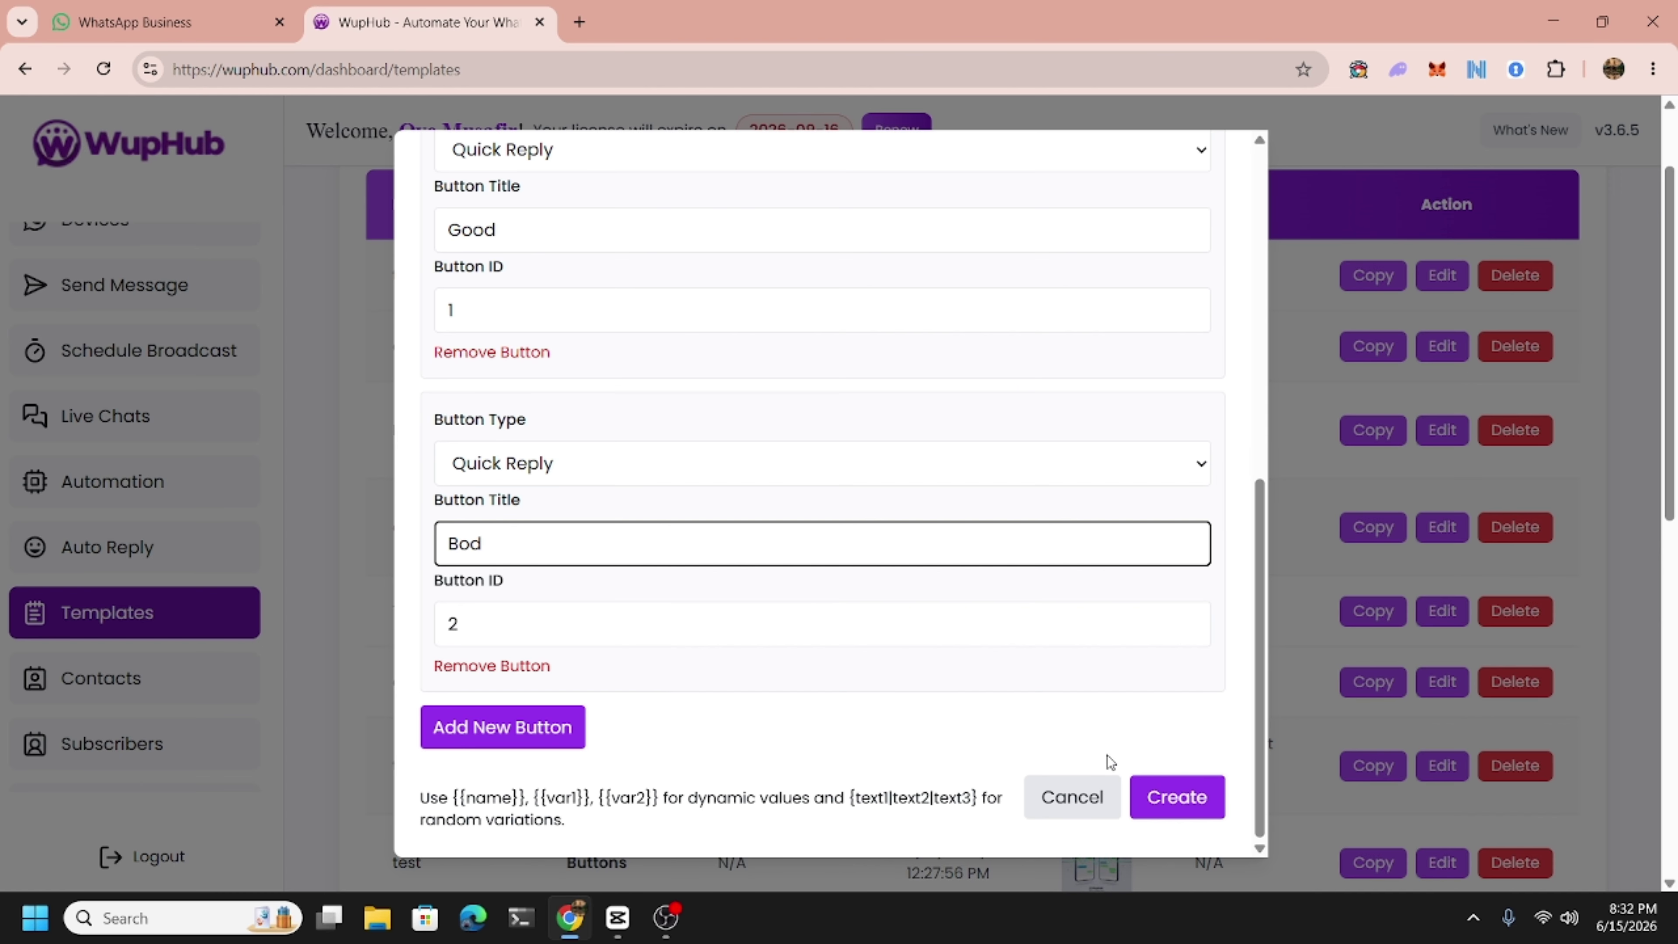
pyautogui.click(1174, 797)
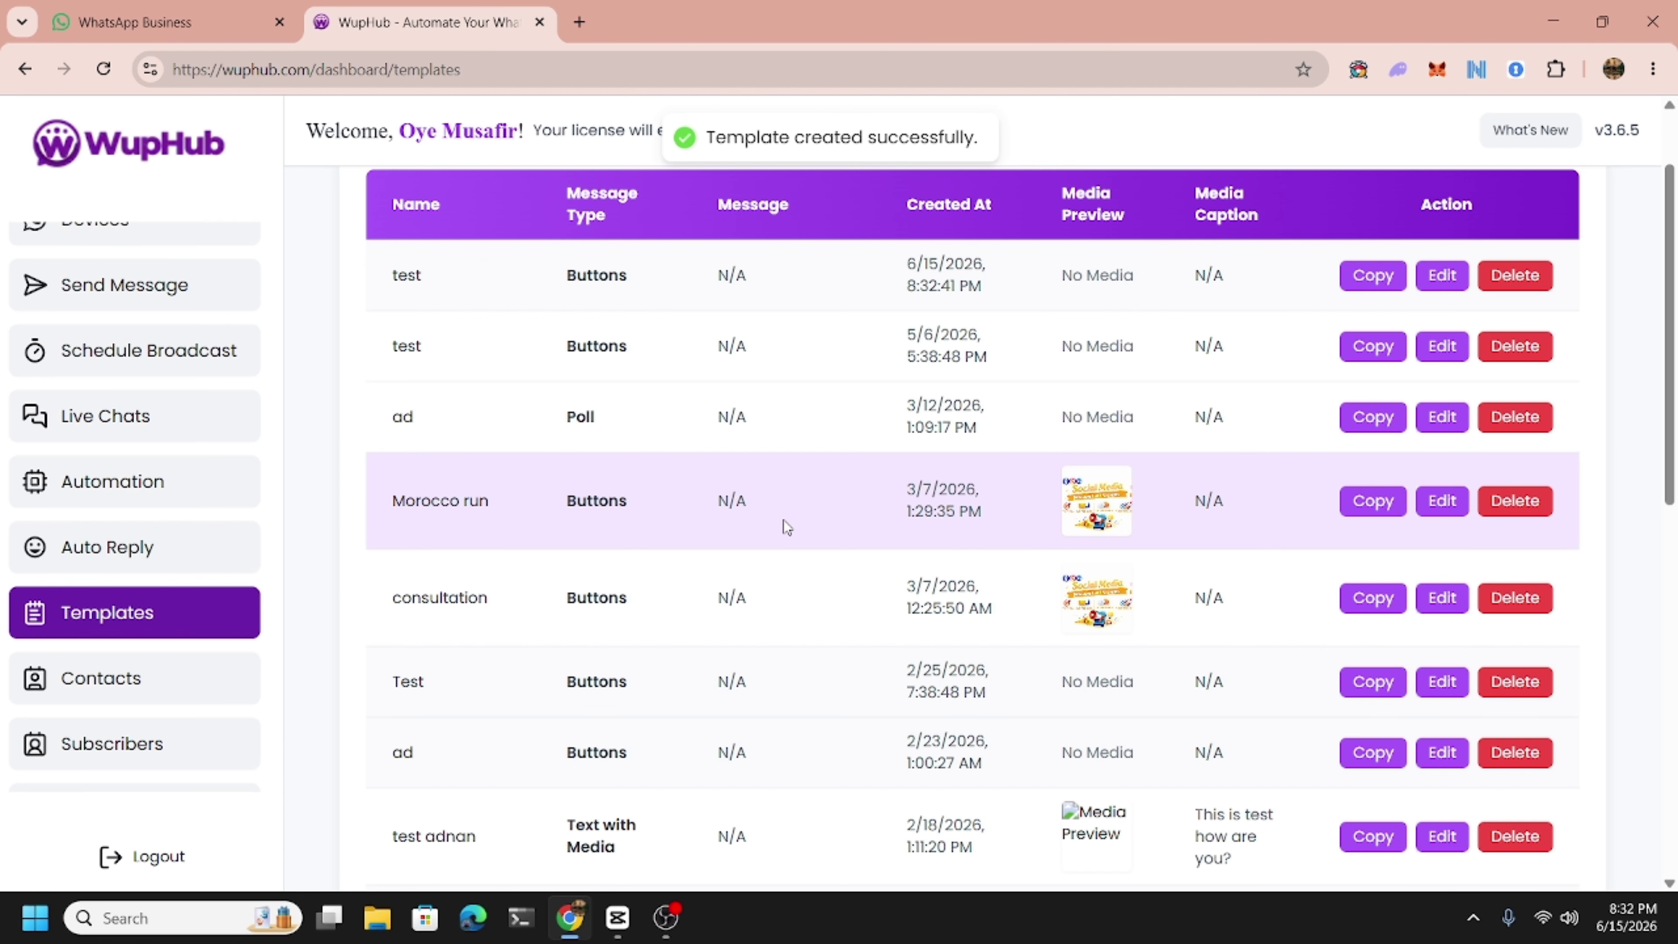
pyautogui.click(129, 285)
pyautogui.click(532, 281)
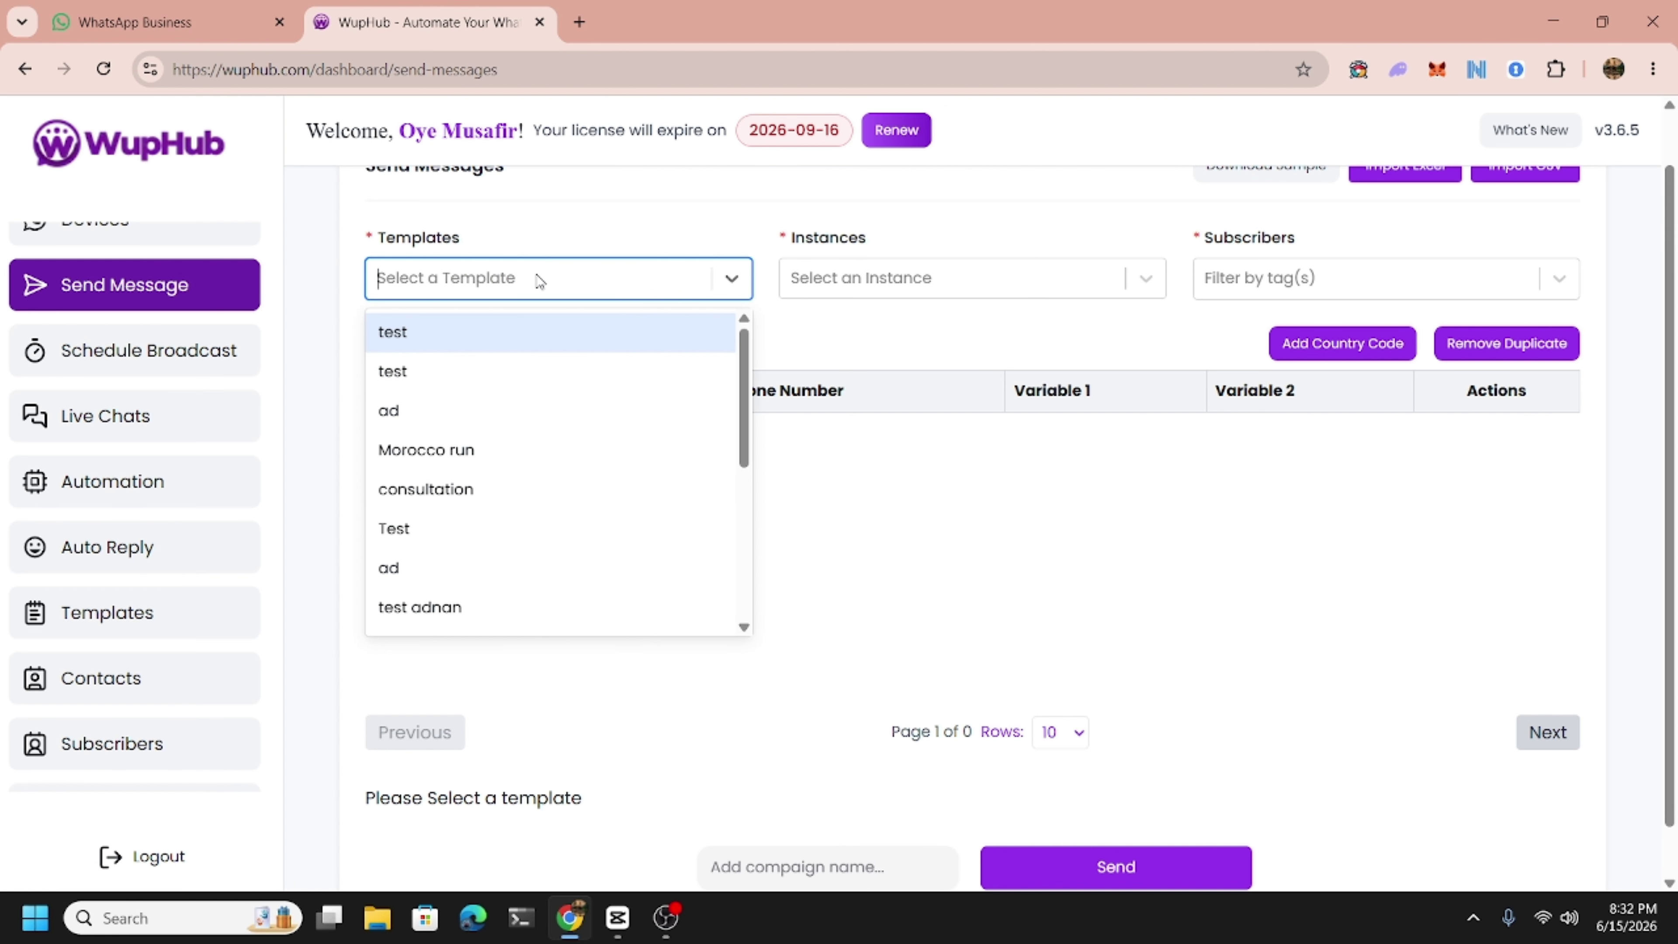
pyautogui.click(434, 337)
pyautogui.scroll(-4, 632, 641)
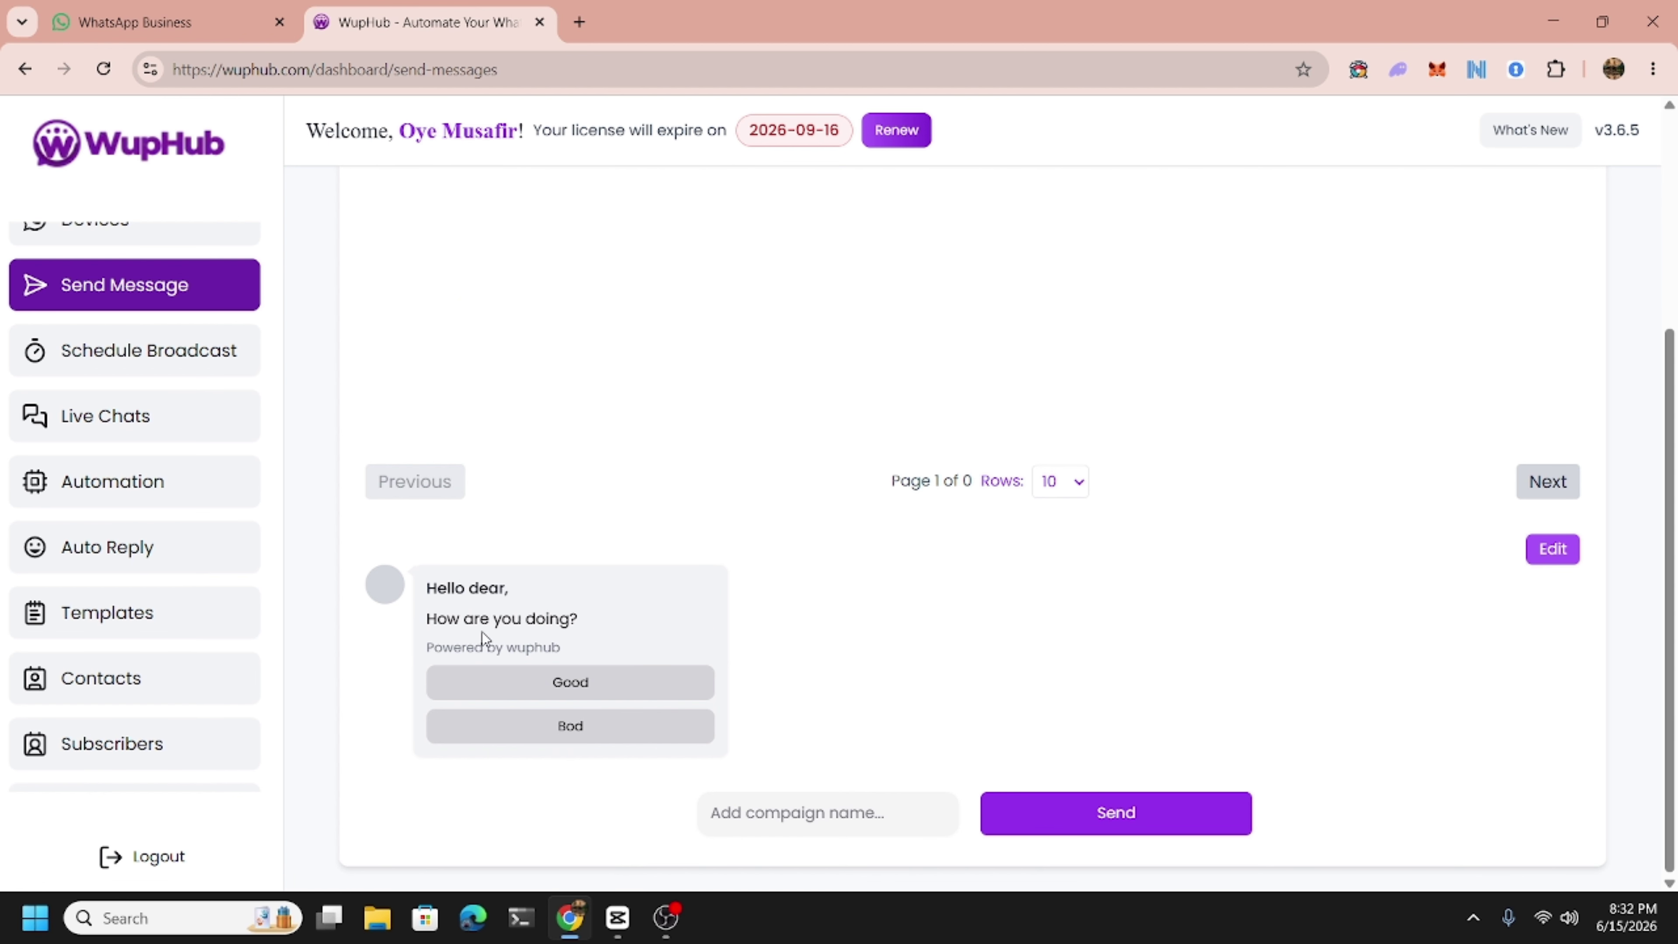
pyautogui.scroll(4, 588, 541)
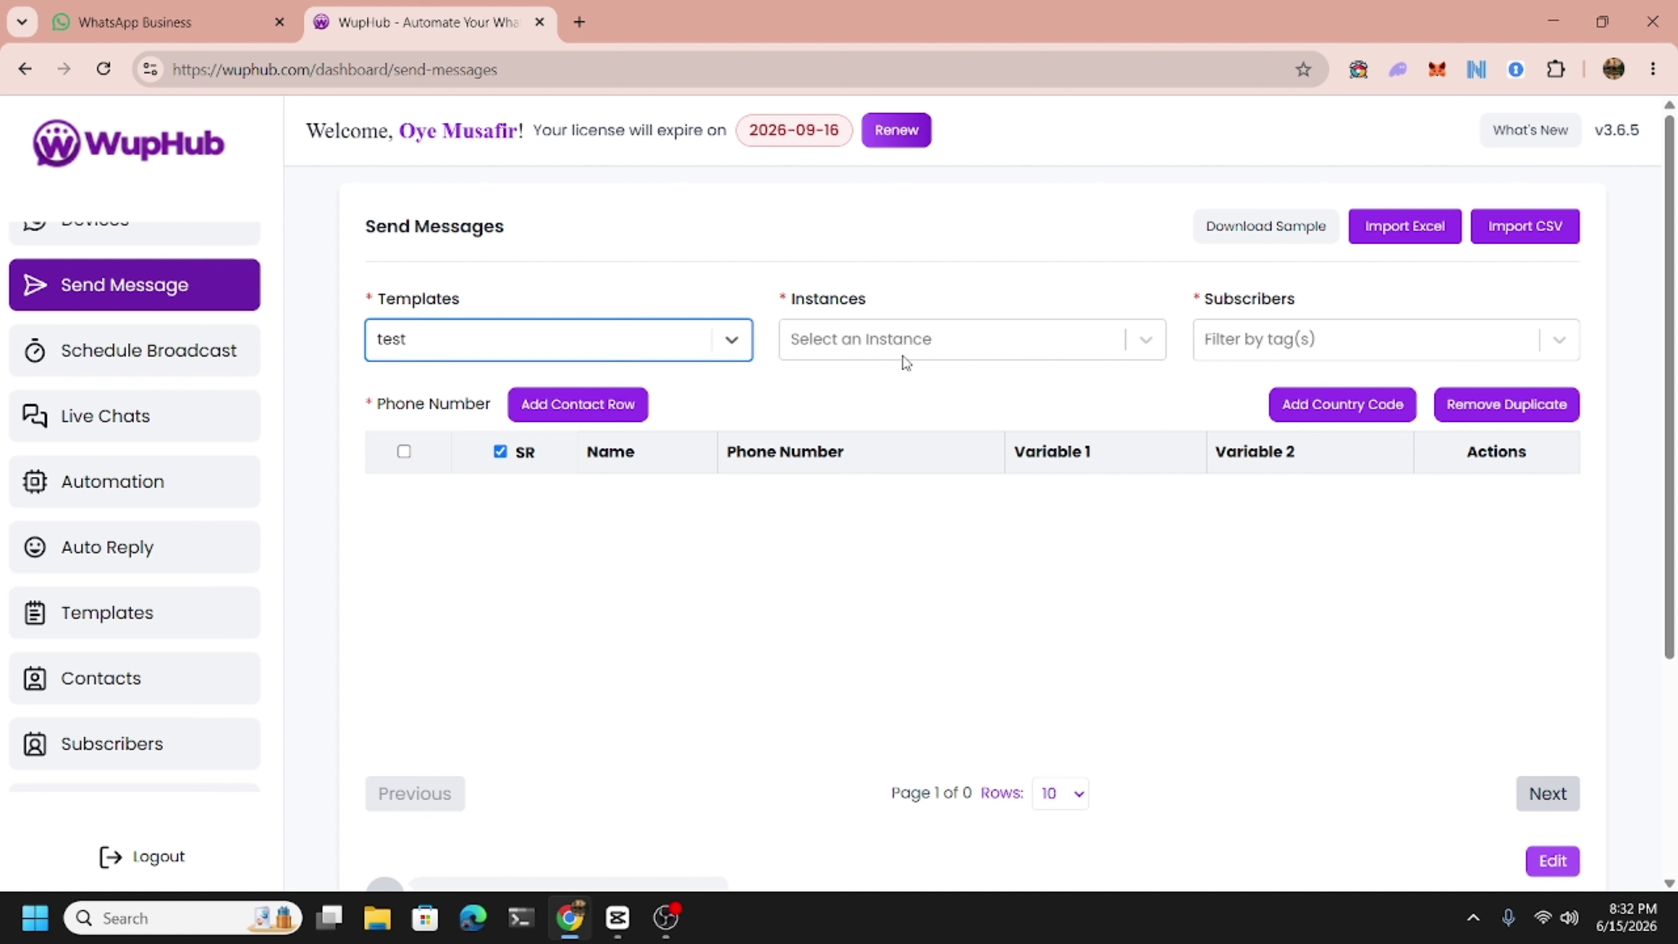
pyautogui.click(910, 349)
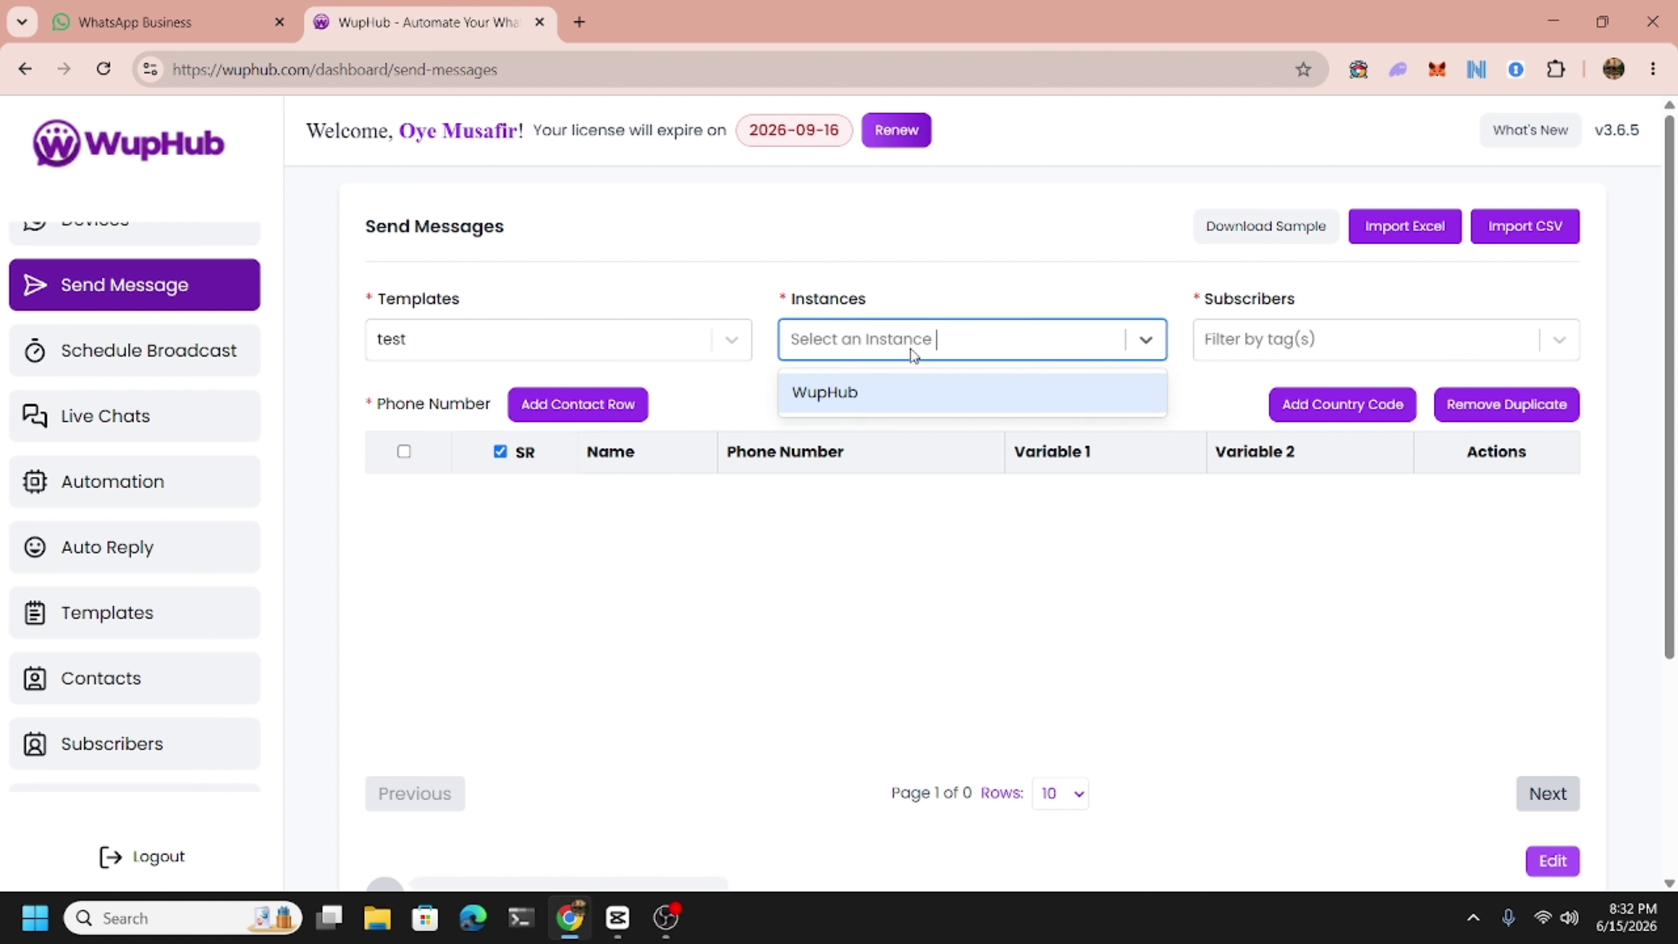
pyautogui.click(843, 390)
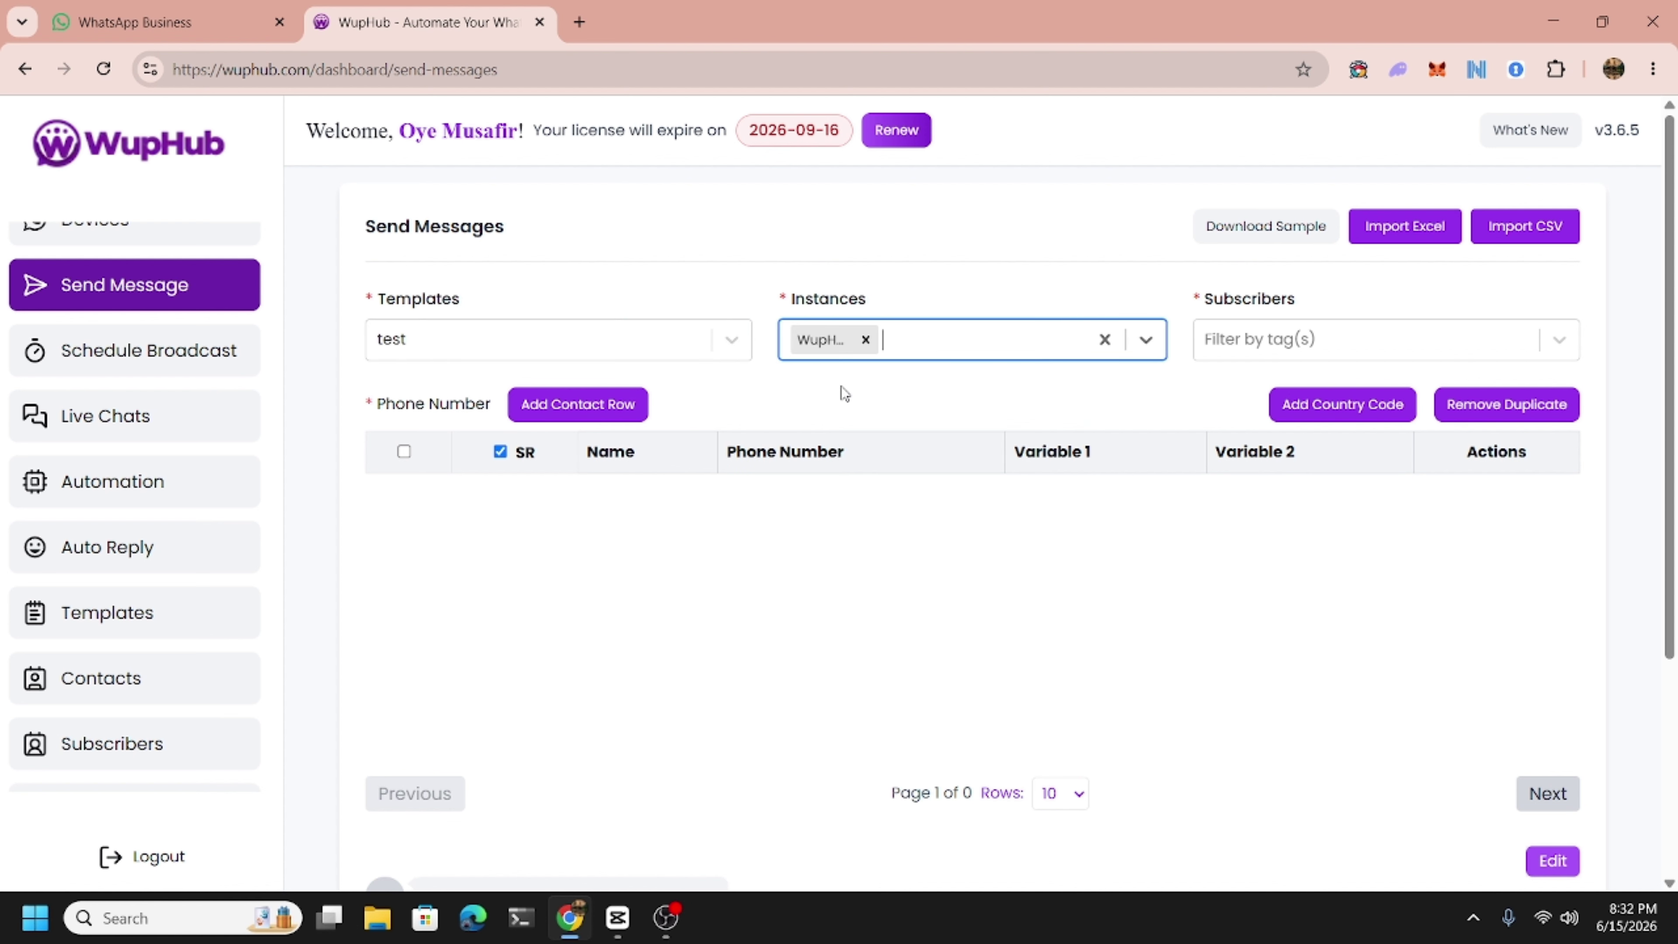
pyautogui.click(906, 337)
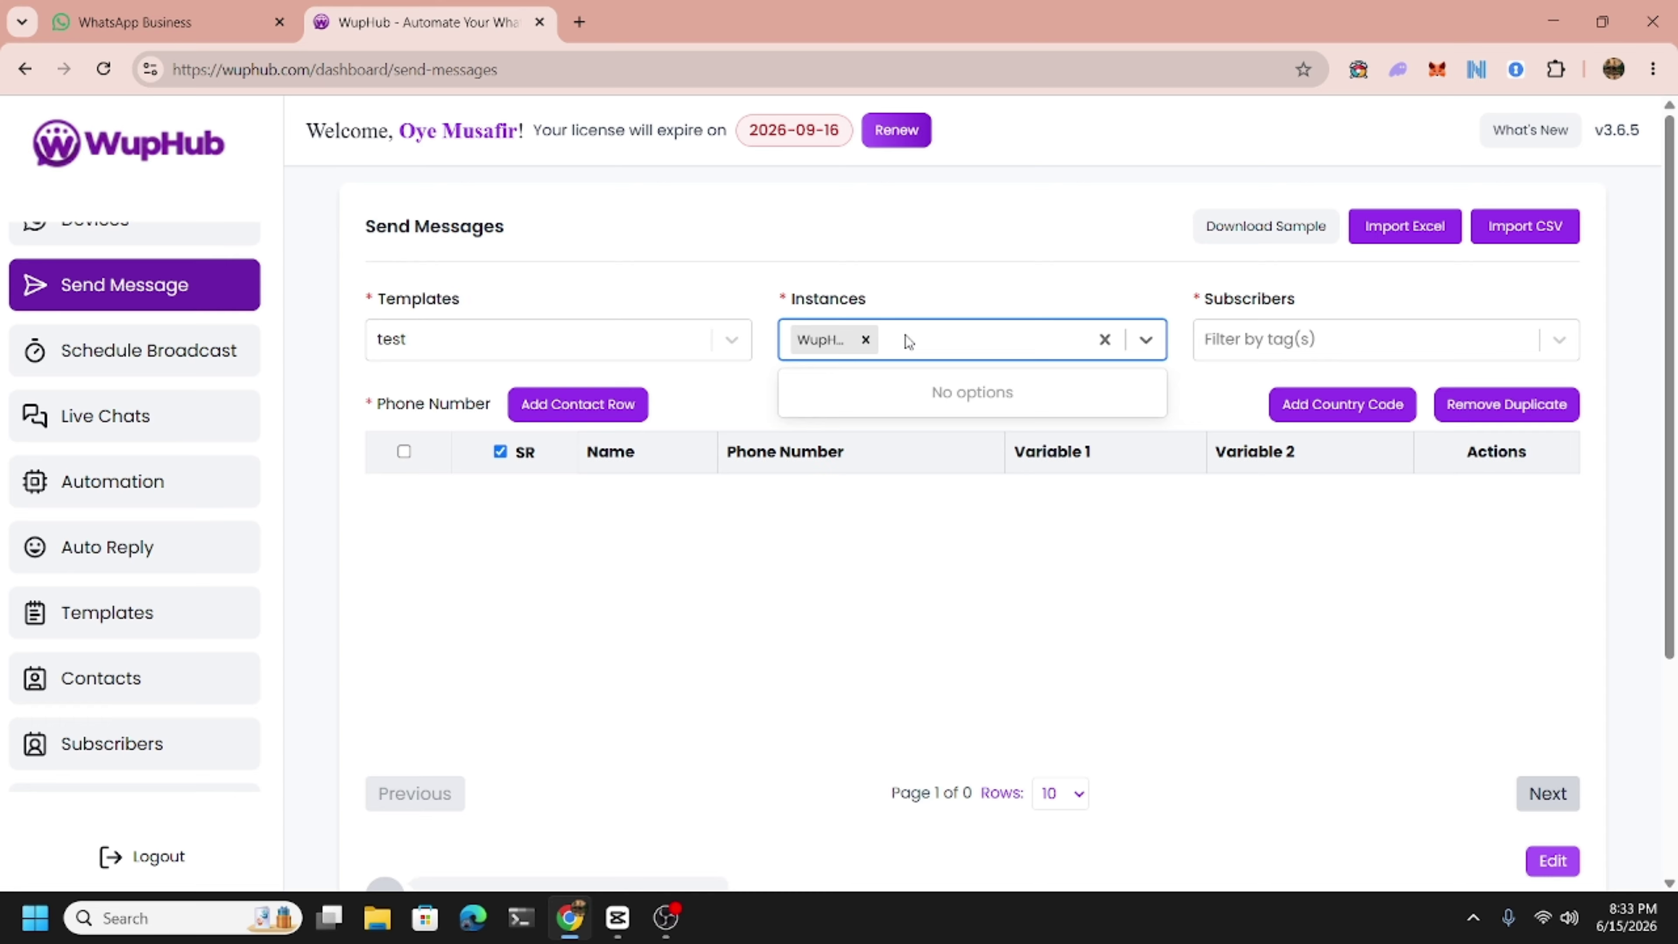
pyautogui.click(936, 287)
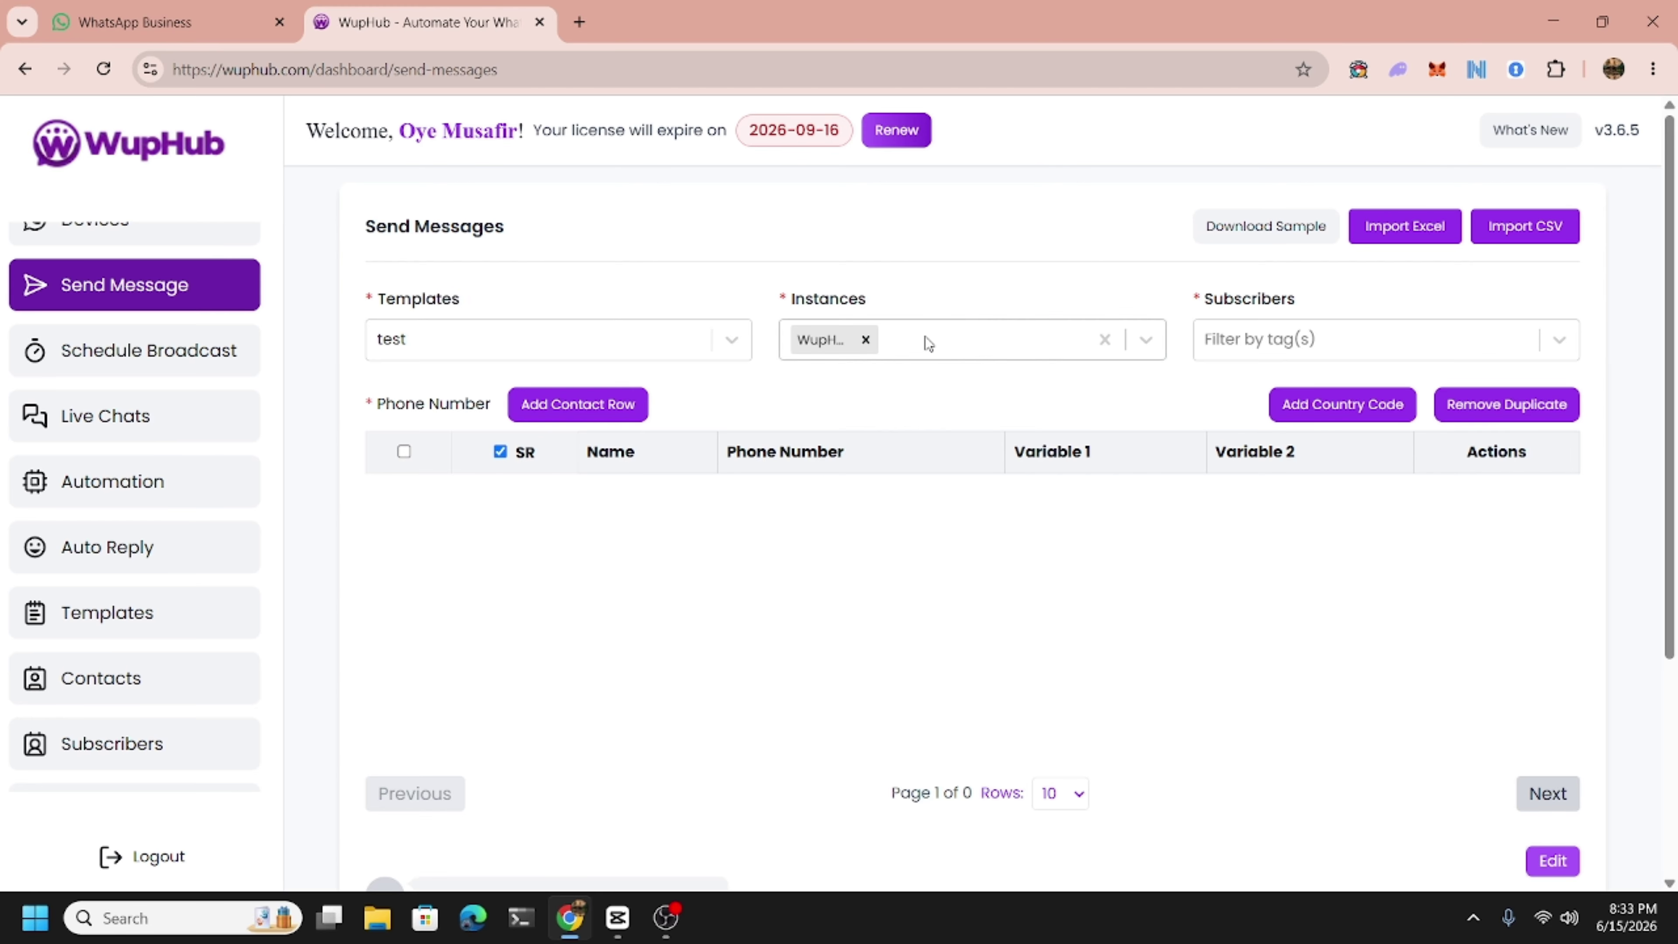
pyautogui.click(926, 338)
pyautogui.click(938, 286)
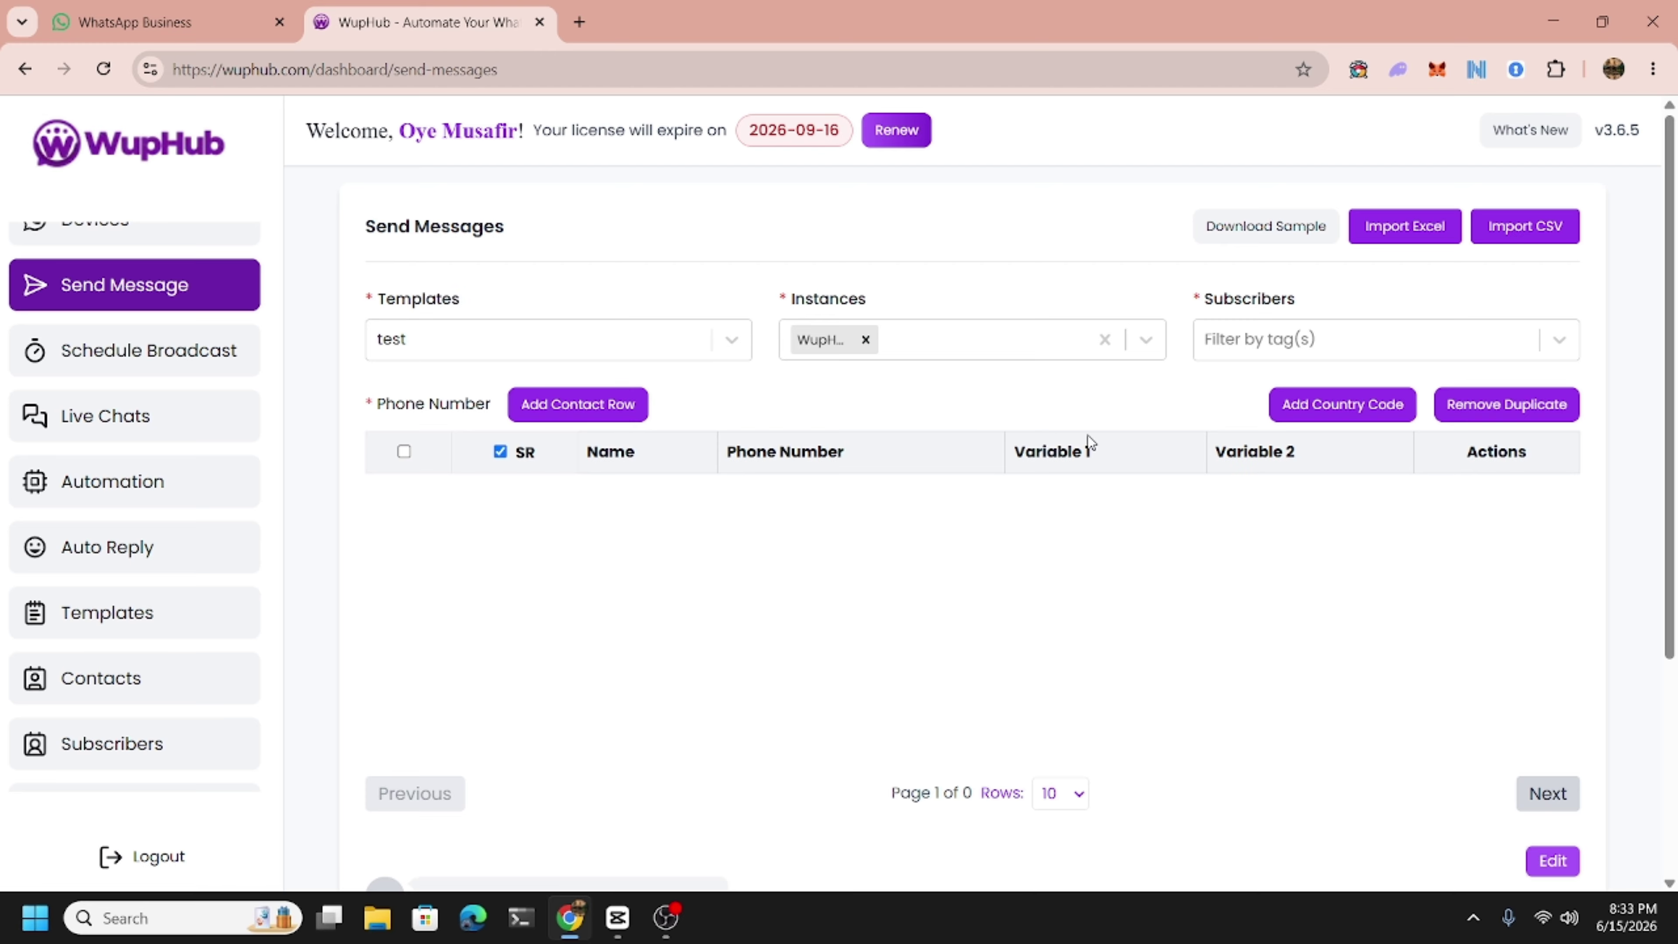
pyautogui.click(1229, 357)
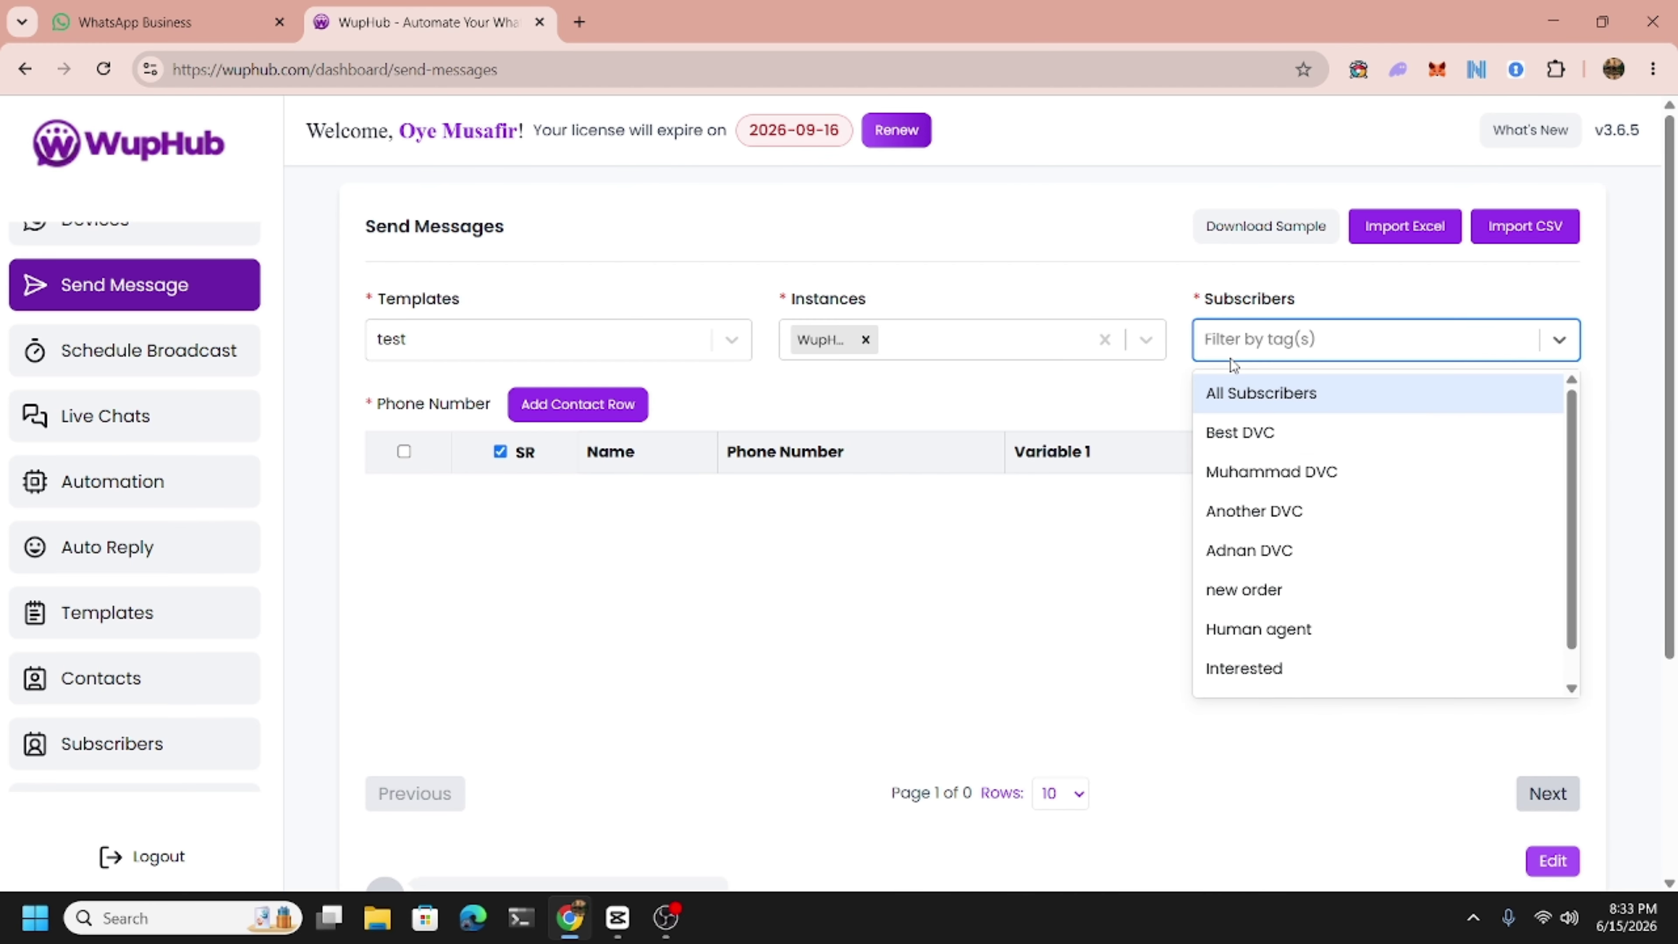
pyautogui.click(1229, 358)
pyautogui.click(1114, 382)
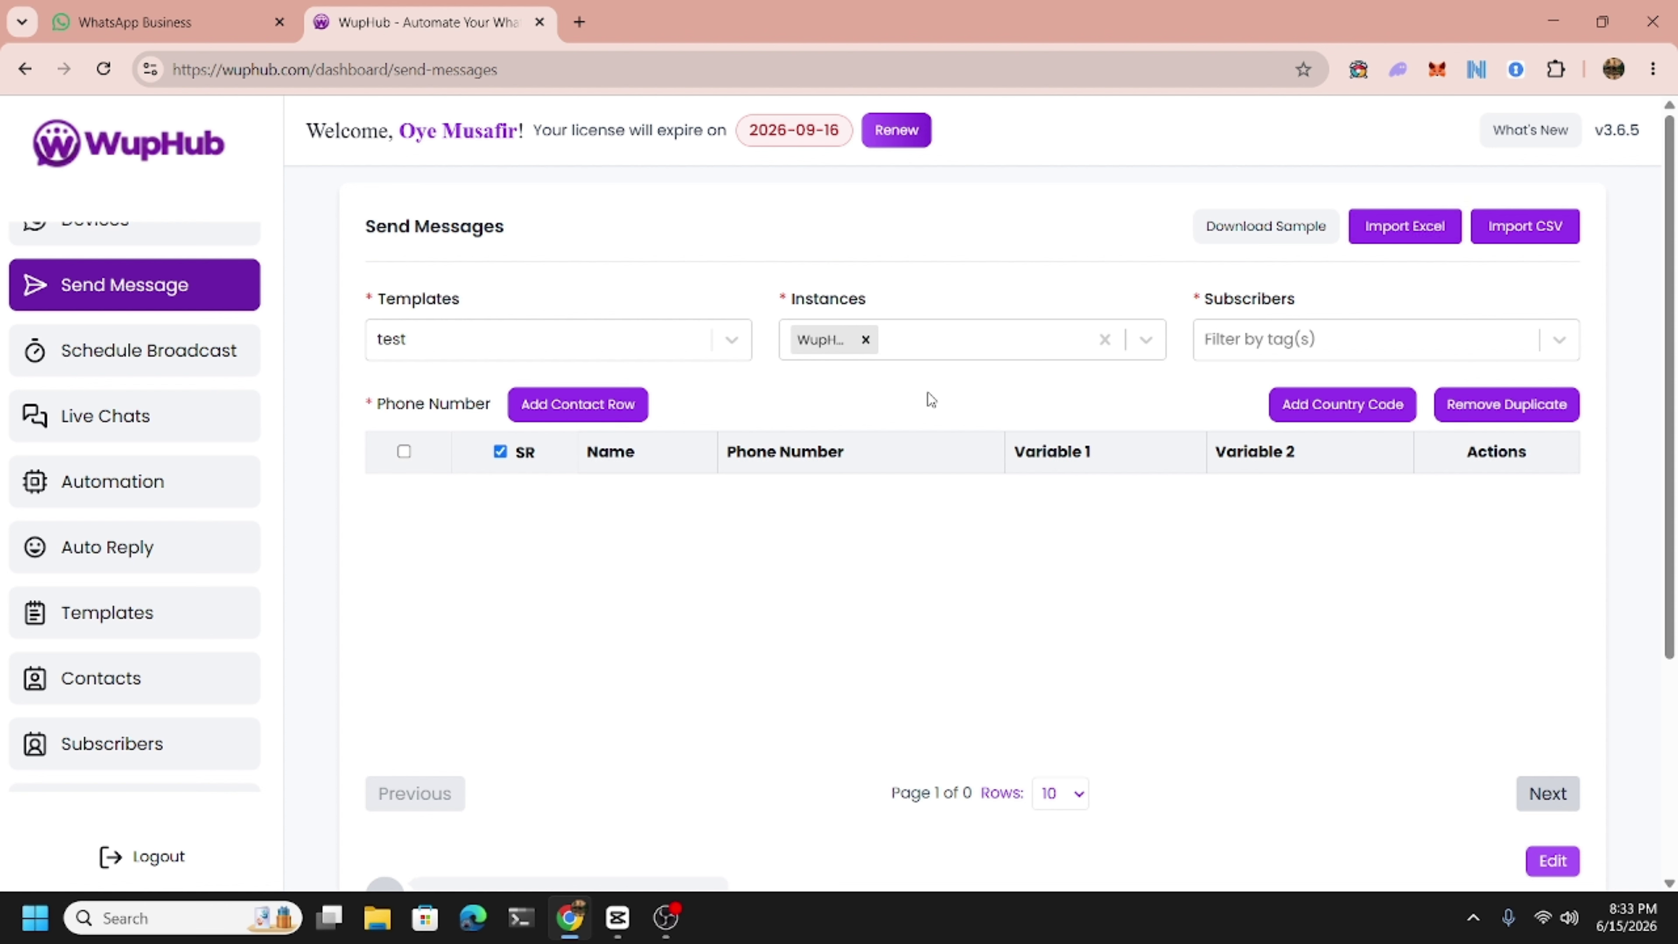
# Add a blank contact row, then switch to the Contacts page listing the three groups.
pyautogui.click(585, 405)
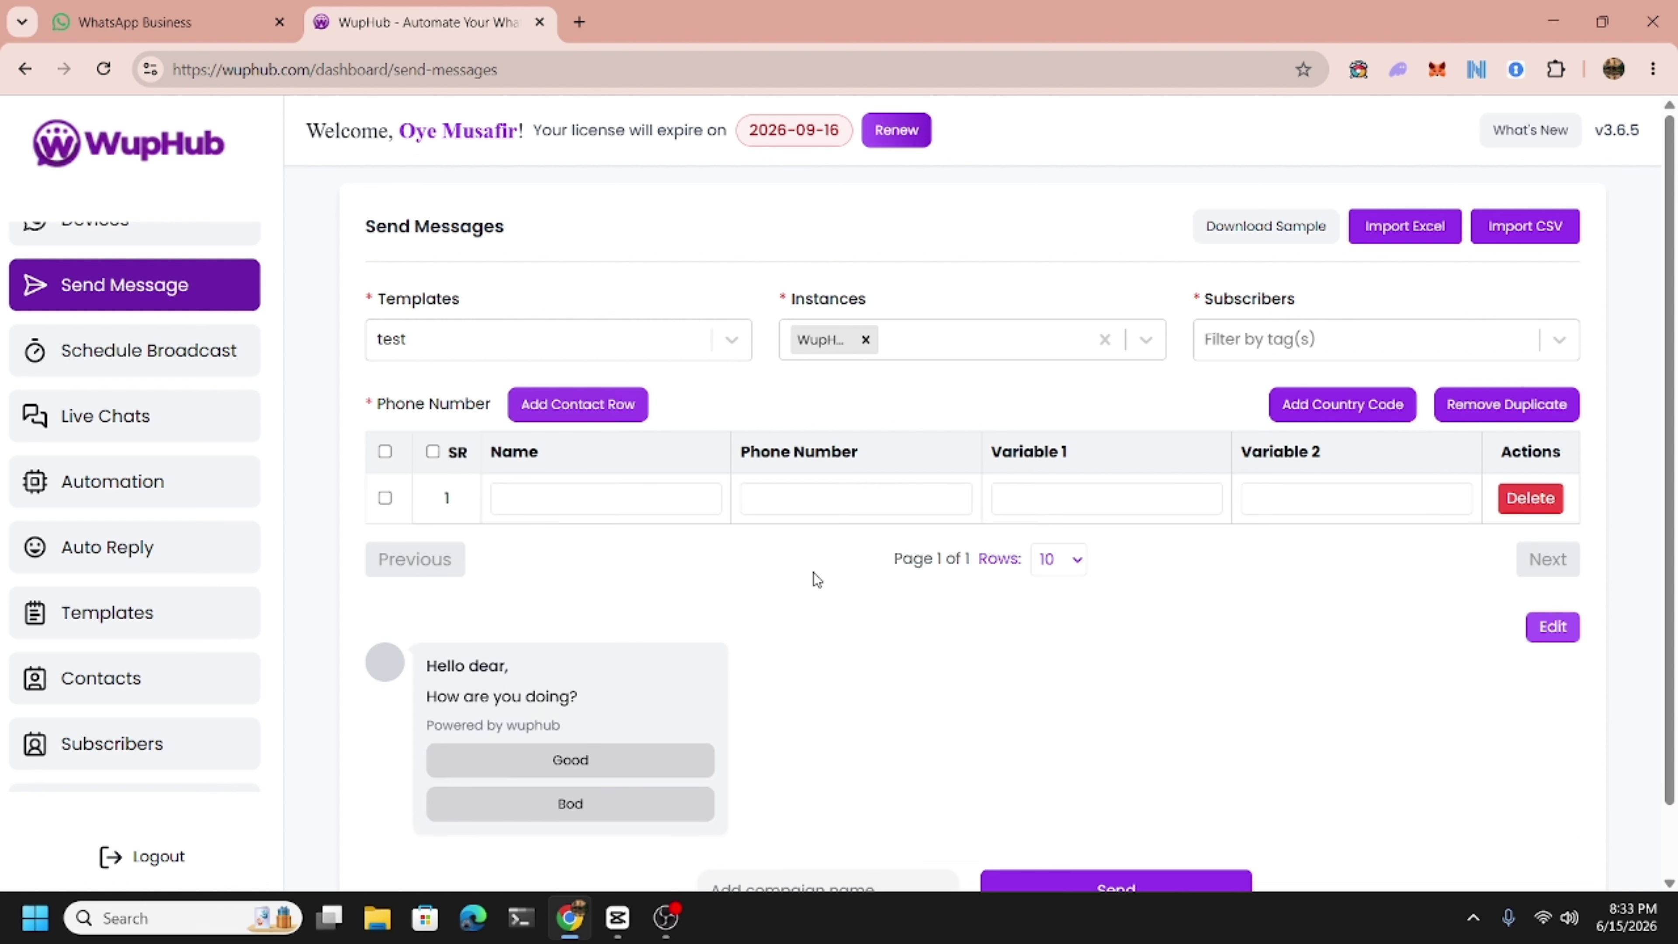
pyautogui.click(871, 509)
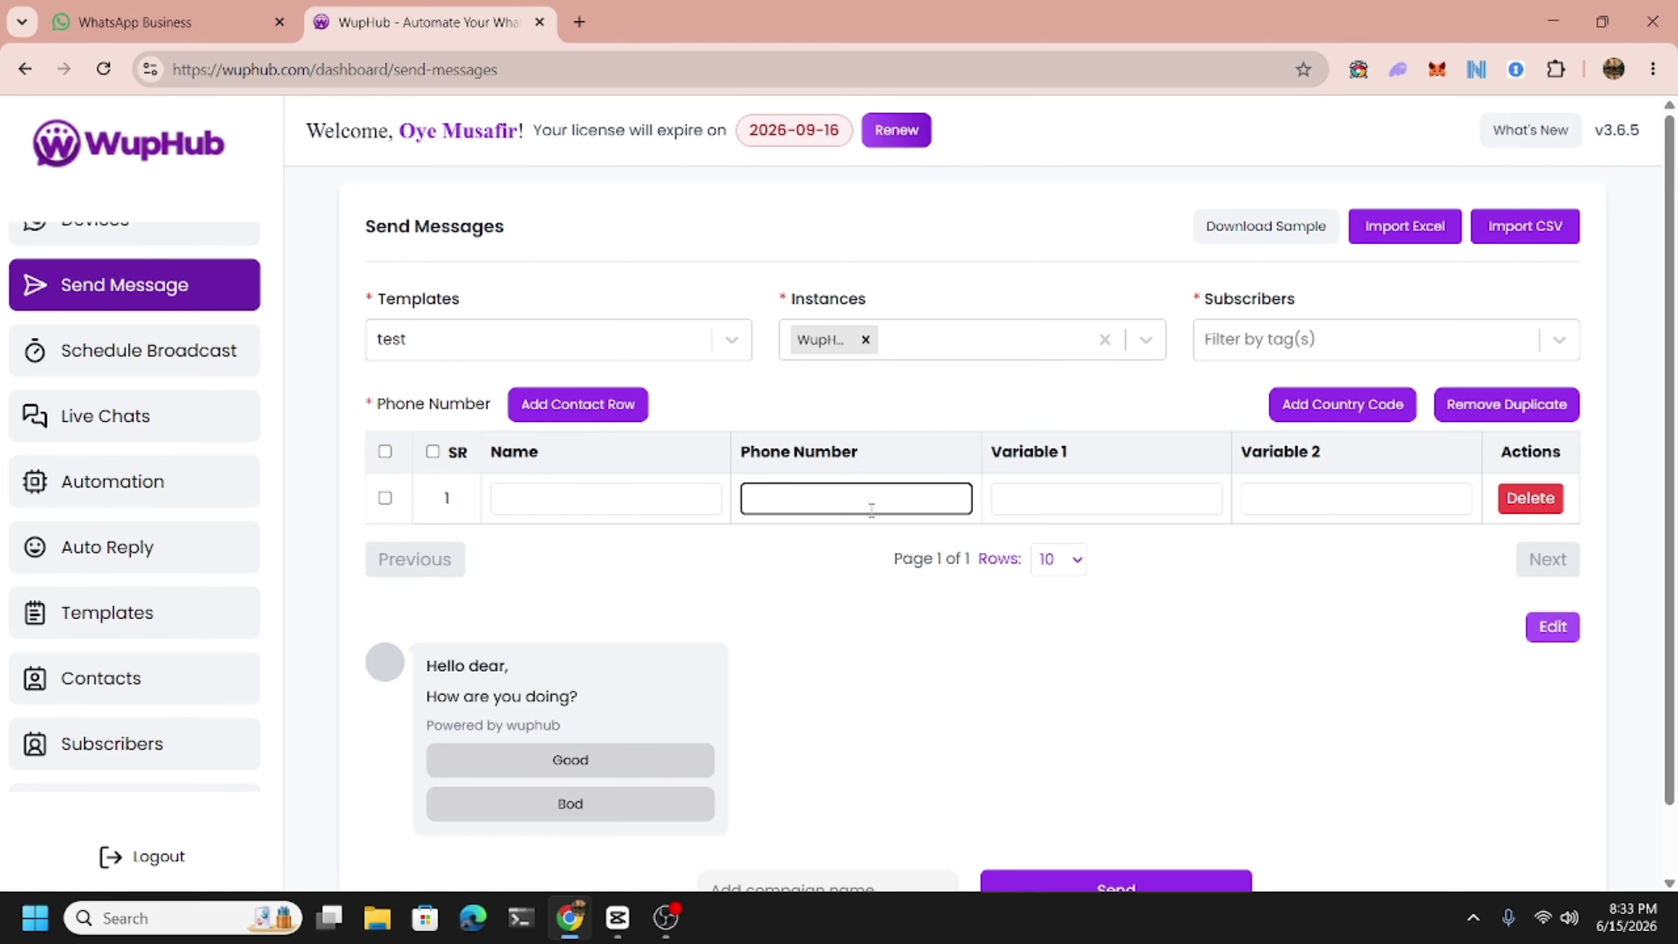
pyautogui.click(144, 668)
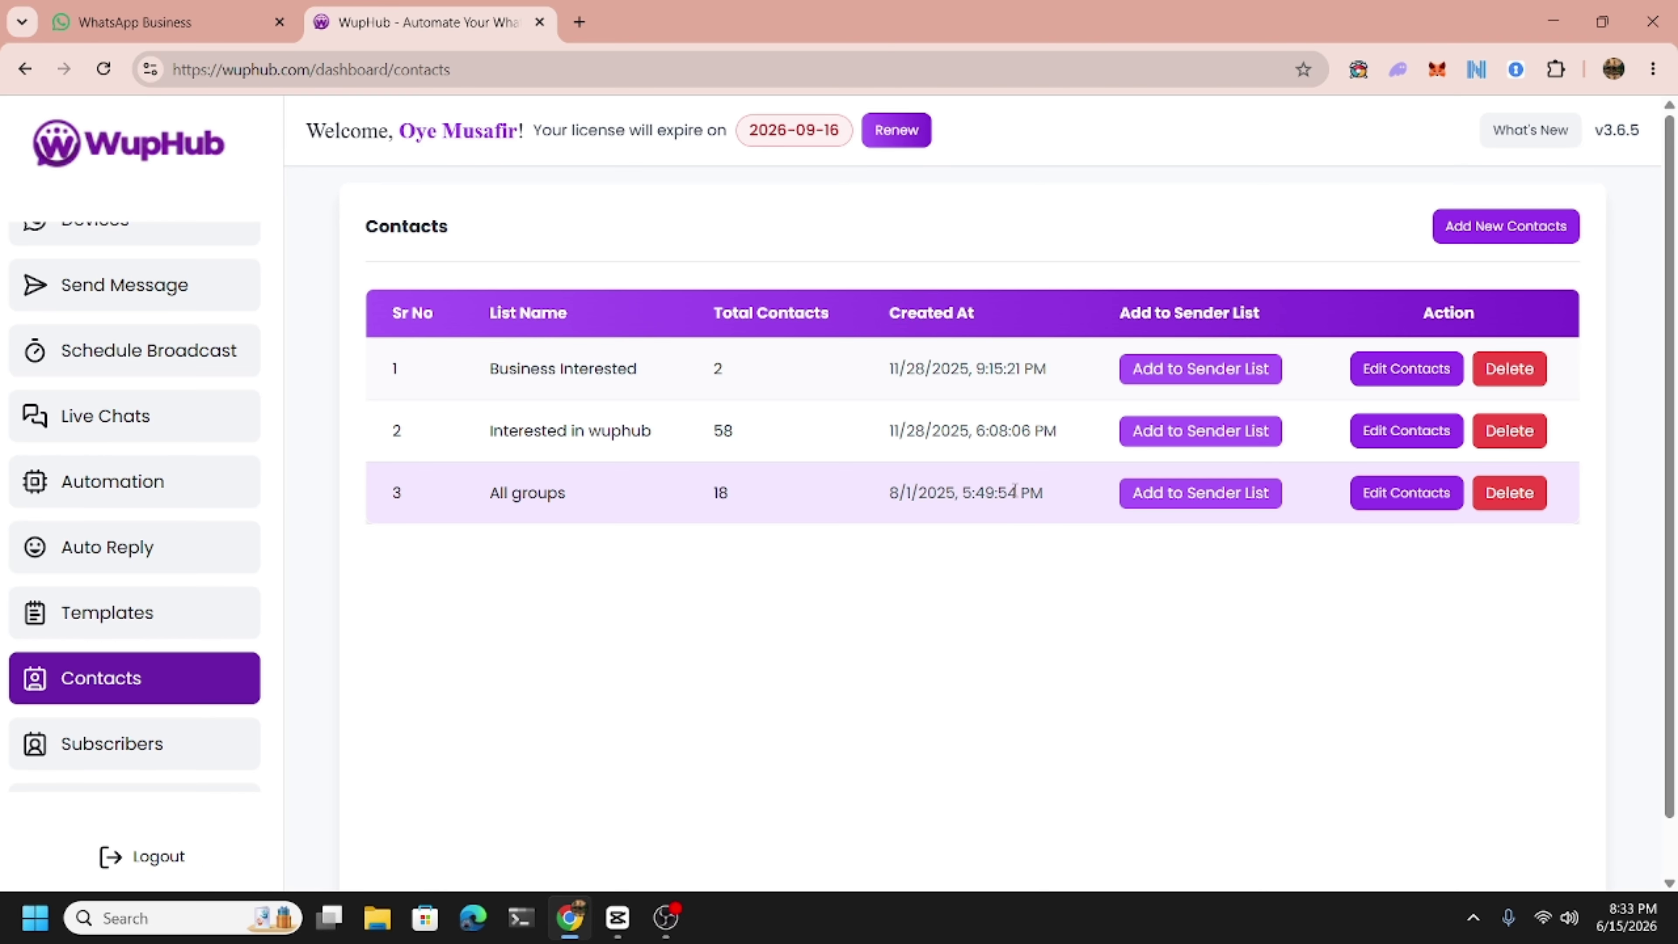
pyautogui.click(1525, 226)
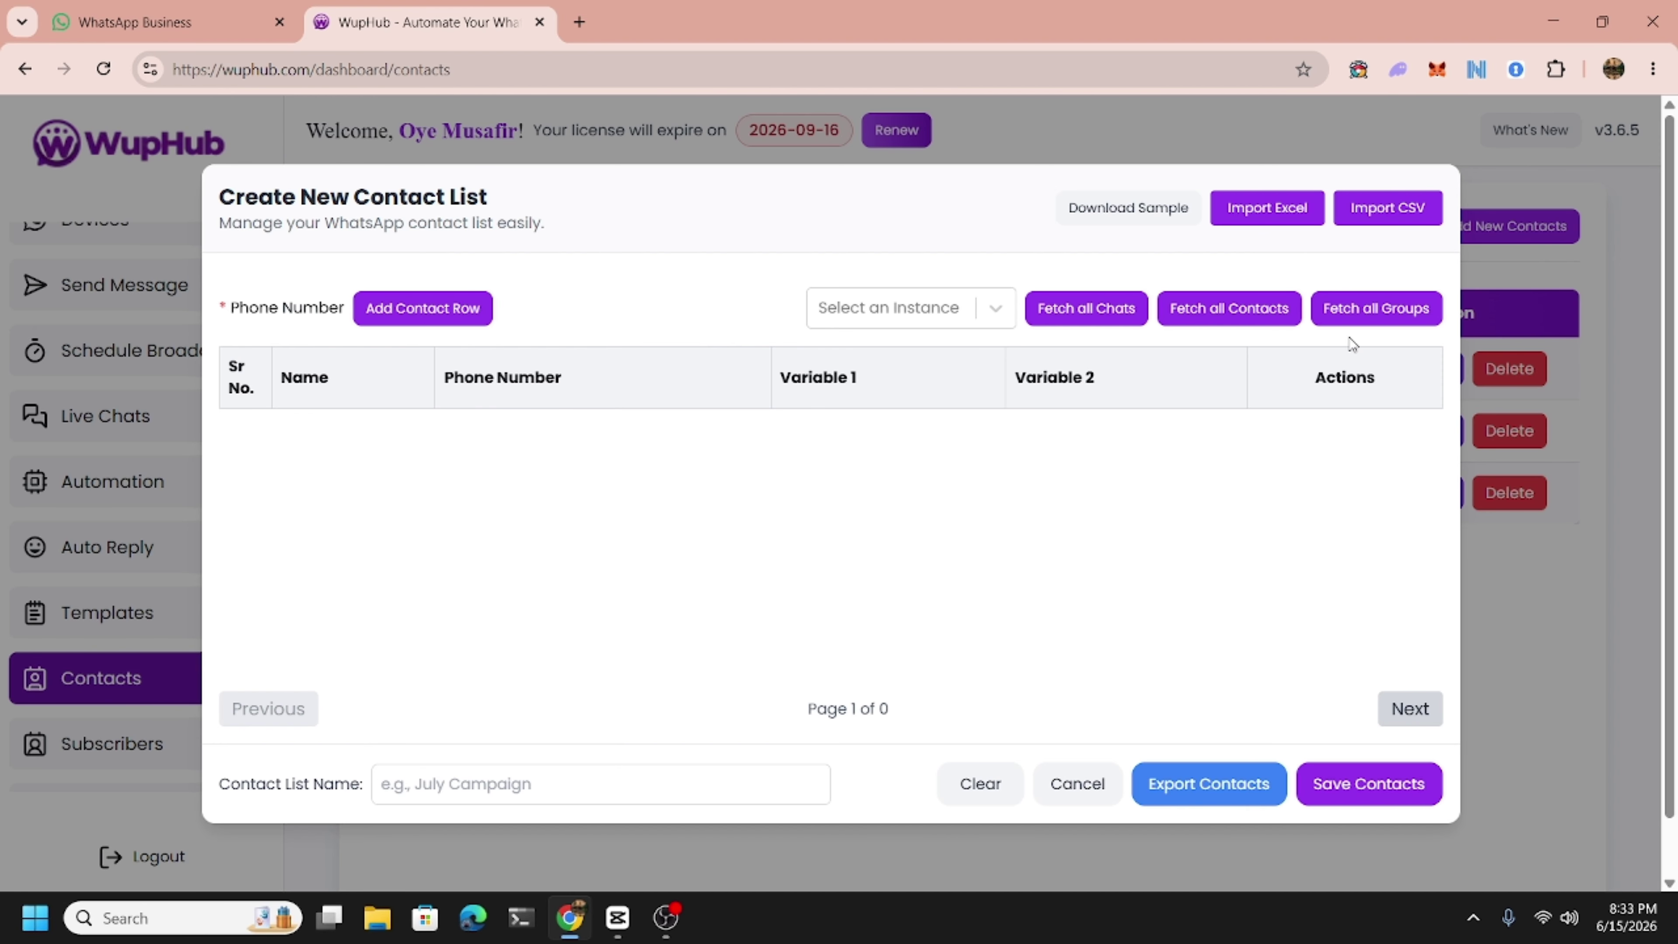
pyautogui.click(999, 795)
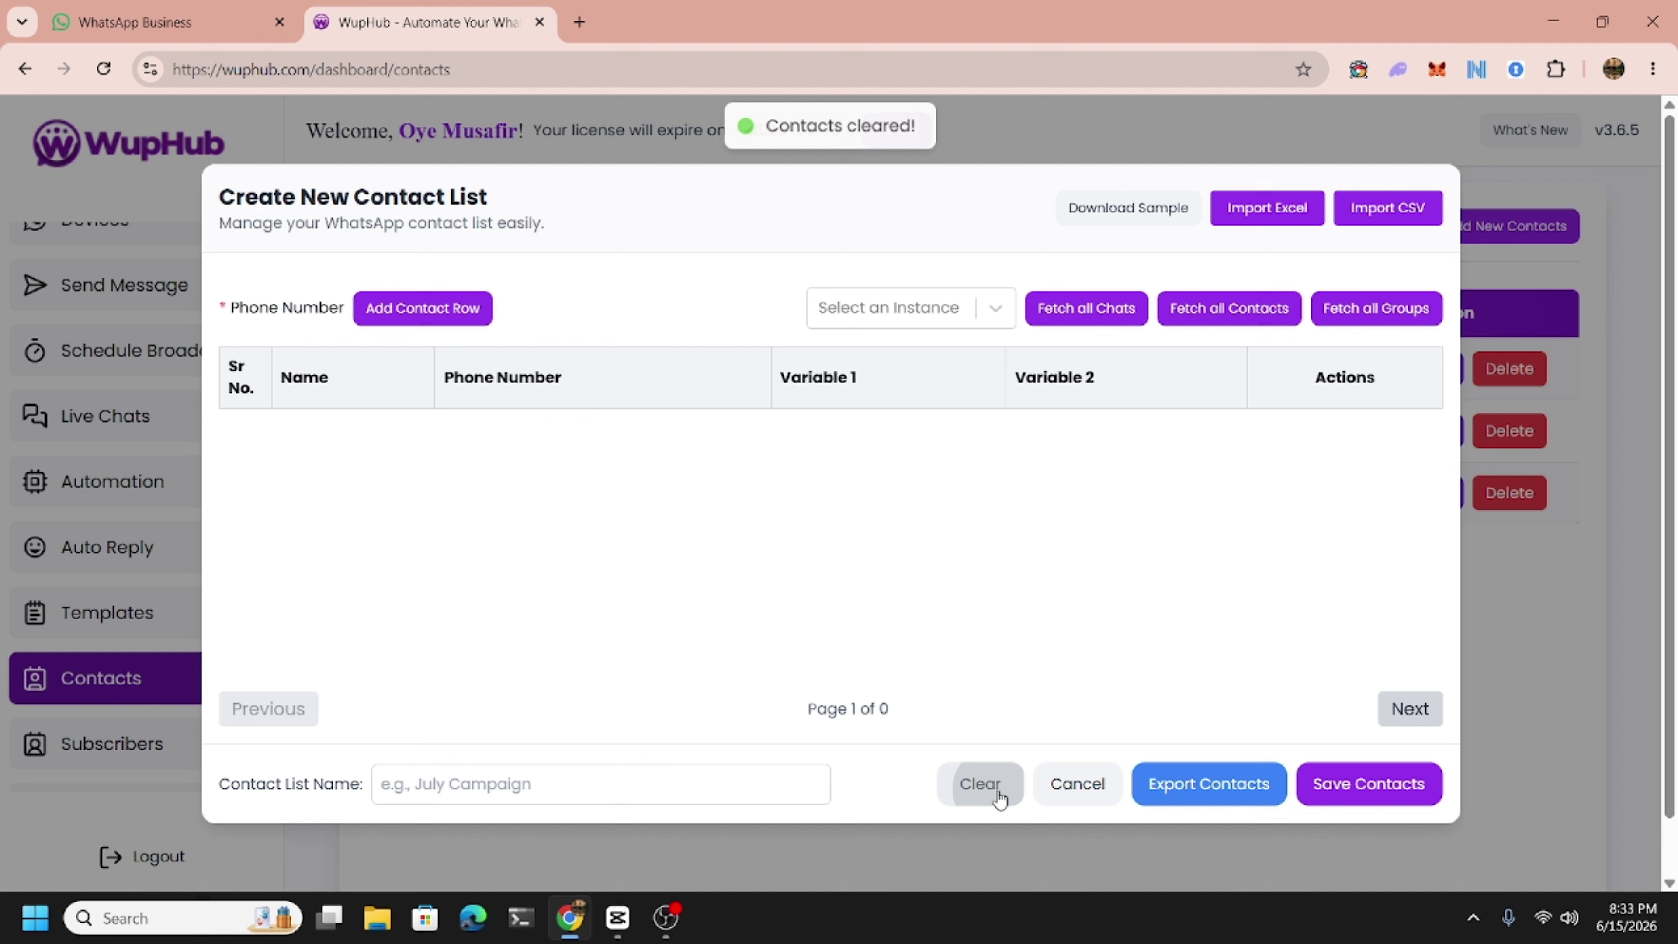
pyautogui.click(1058, 796)
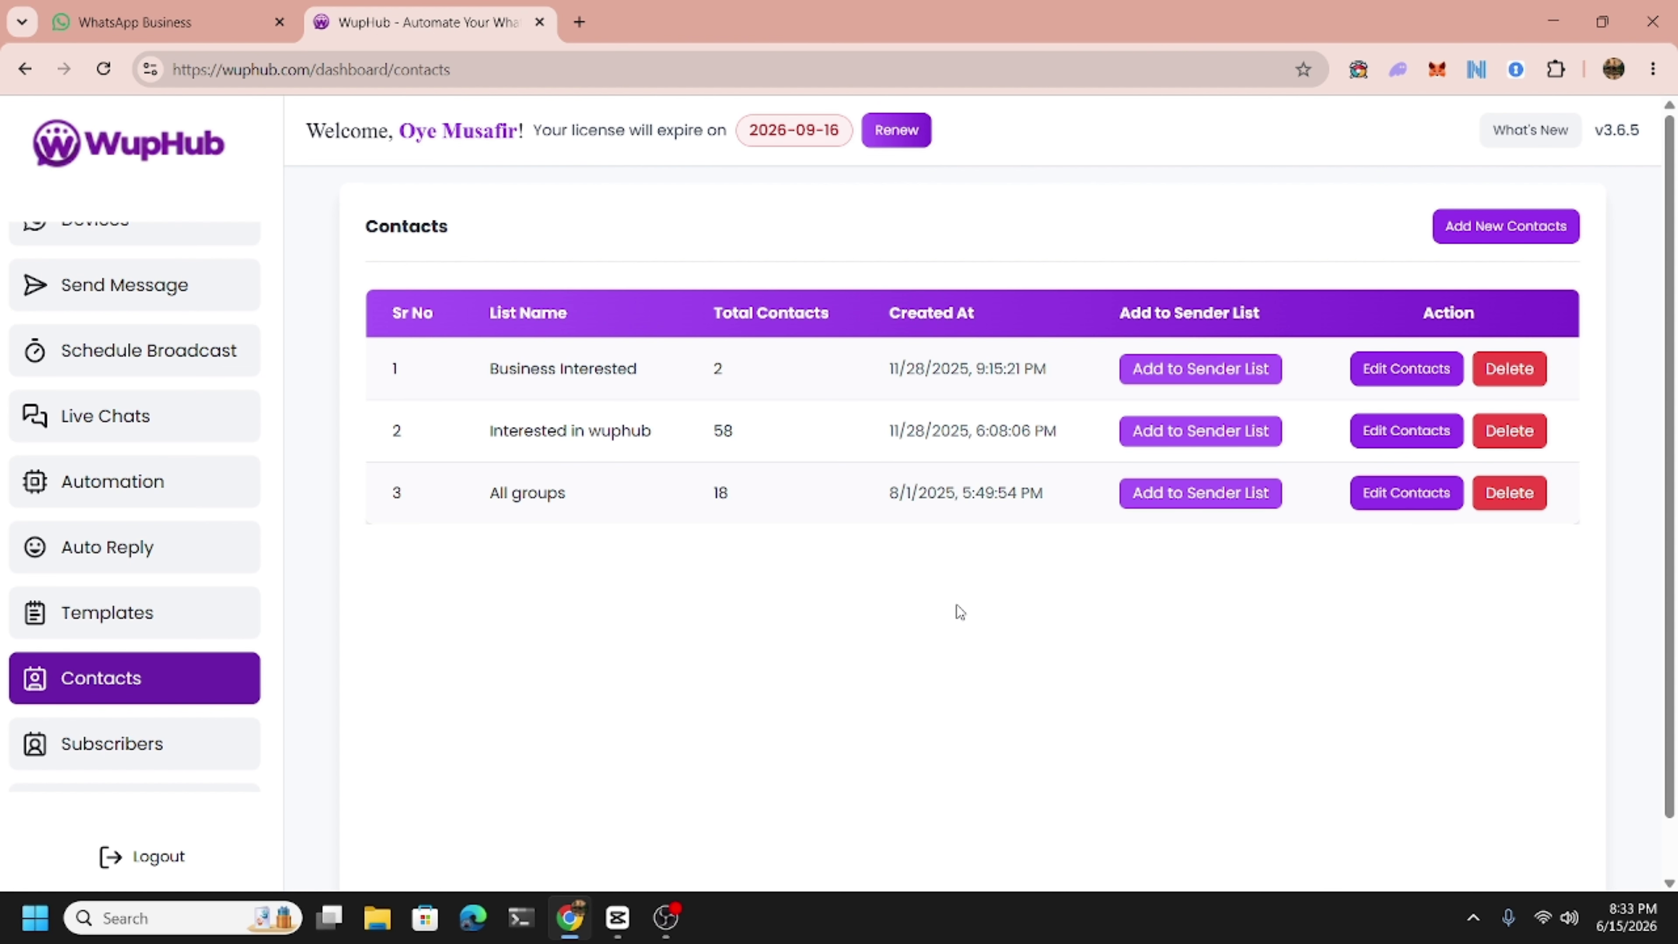
# Load Business Interested contacts, remove the ABC row, and choose template 'test' and instance WupHub.
pyautogui.click(1201, 370)
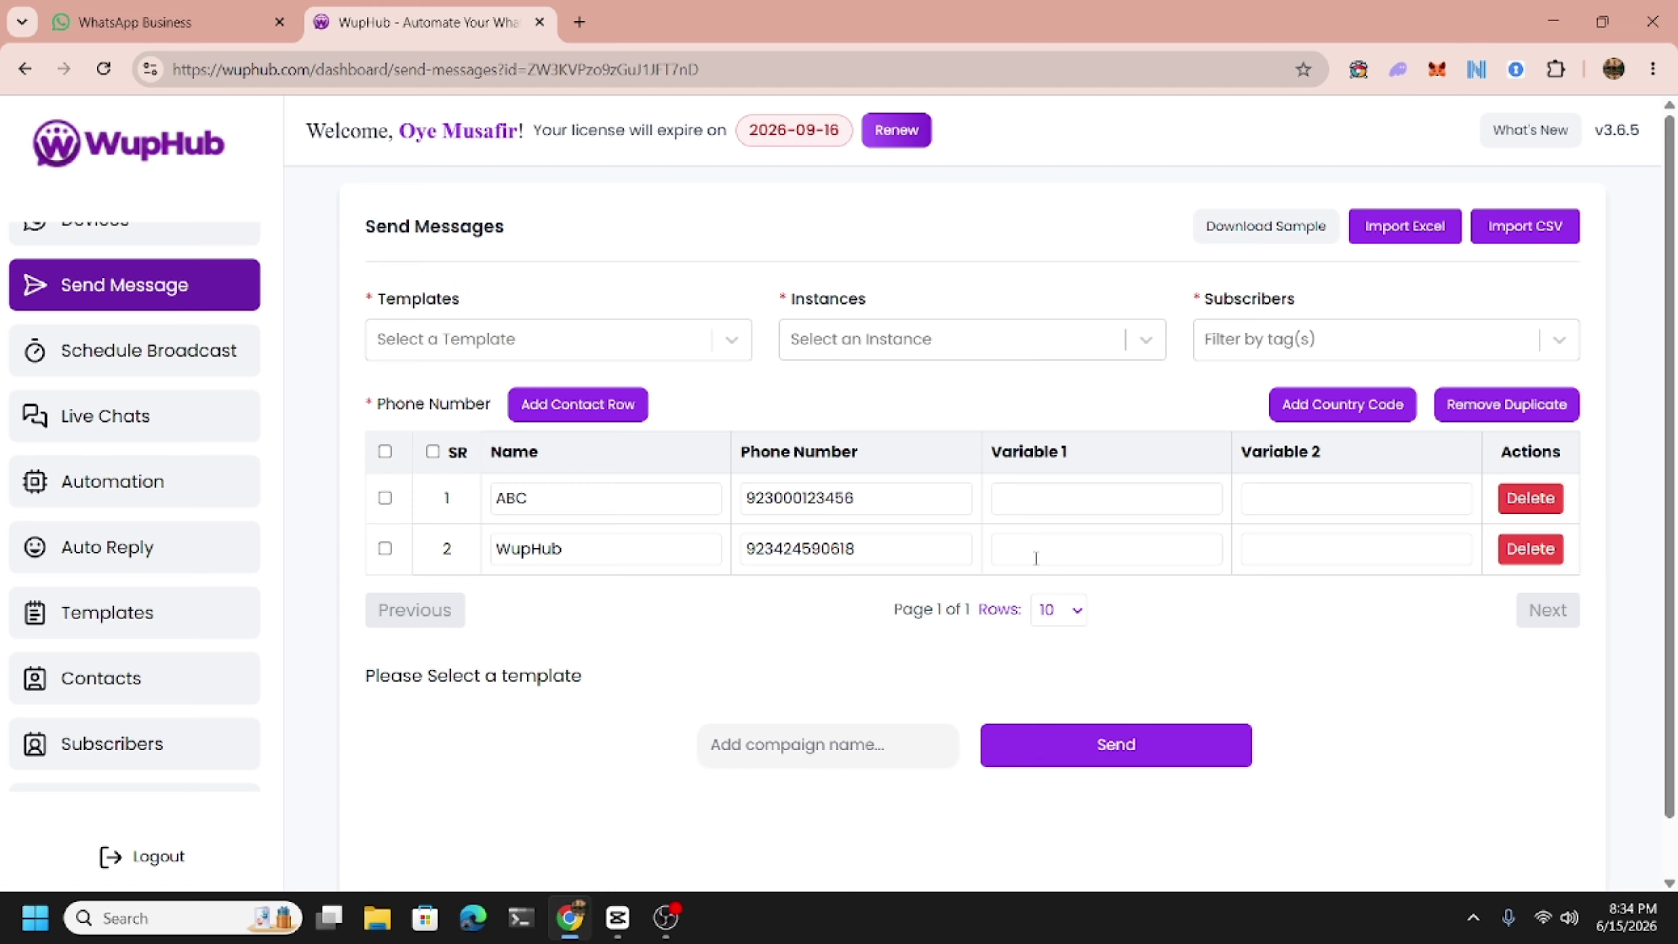
pyautogui.click(1529, 497)
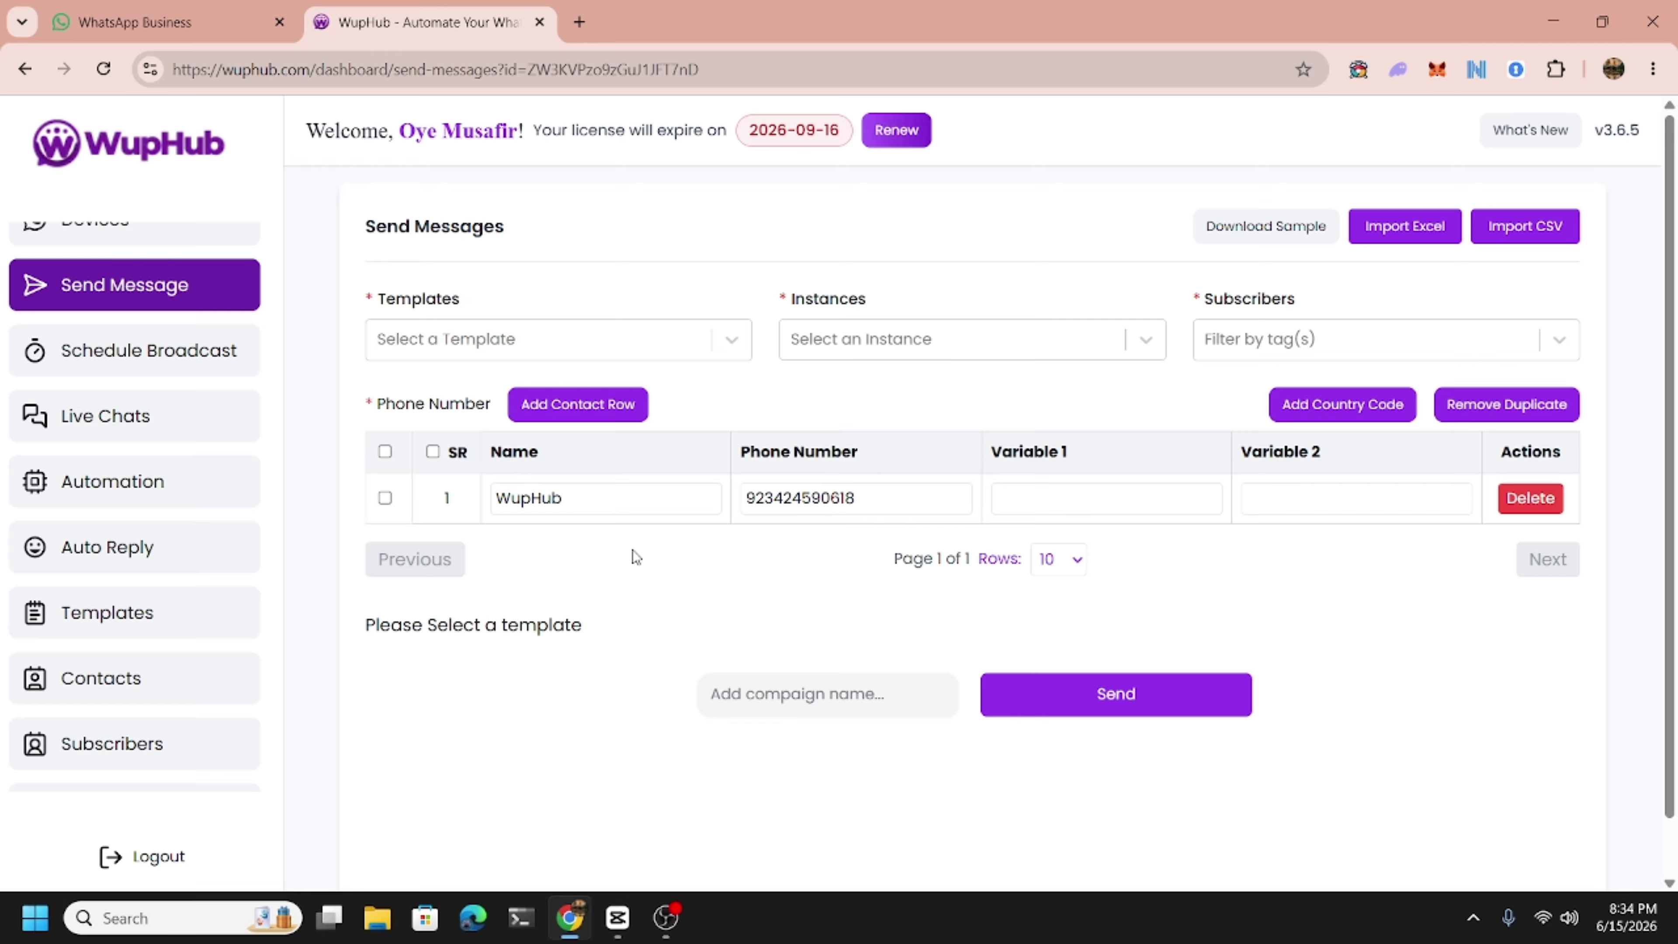
pyautogui.click(487, 344)
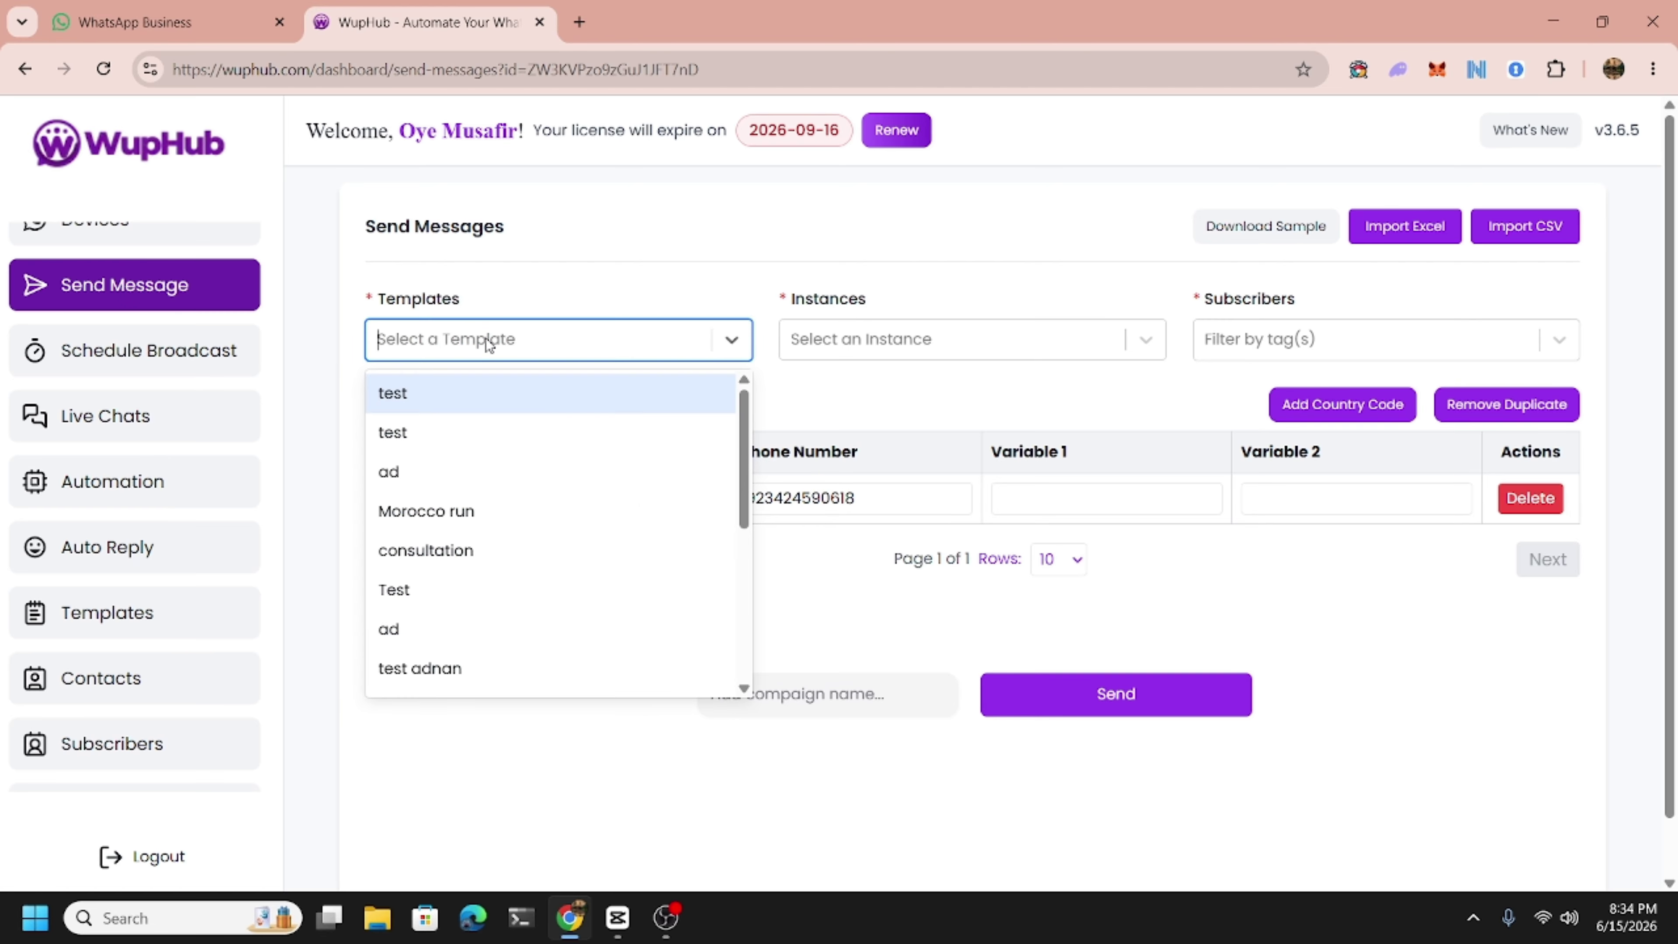
pyautogui.click(457, 392)
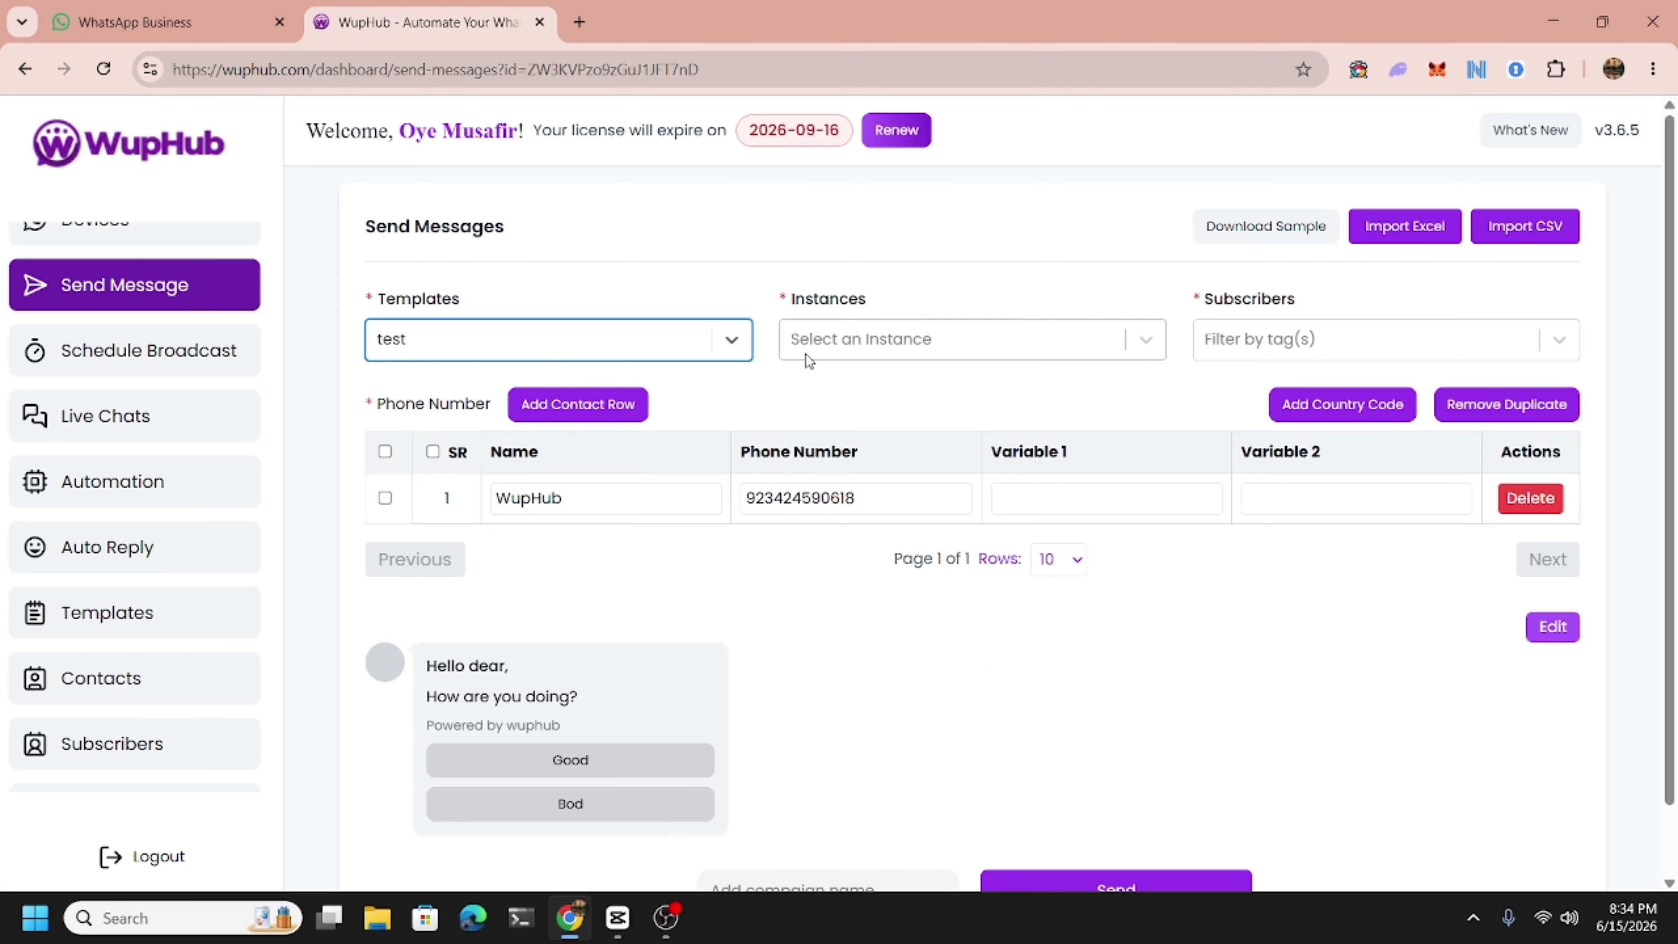
pyautogui.click(879, 354)
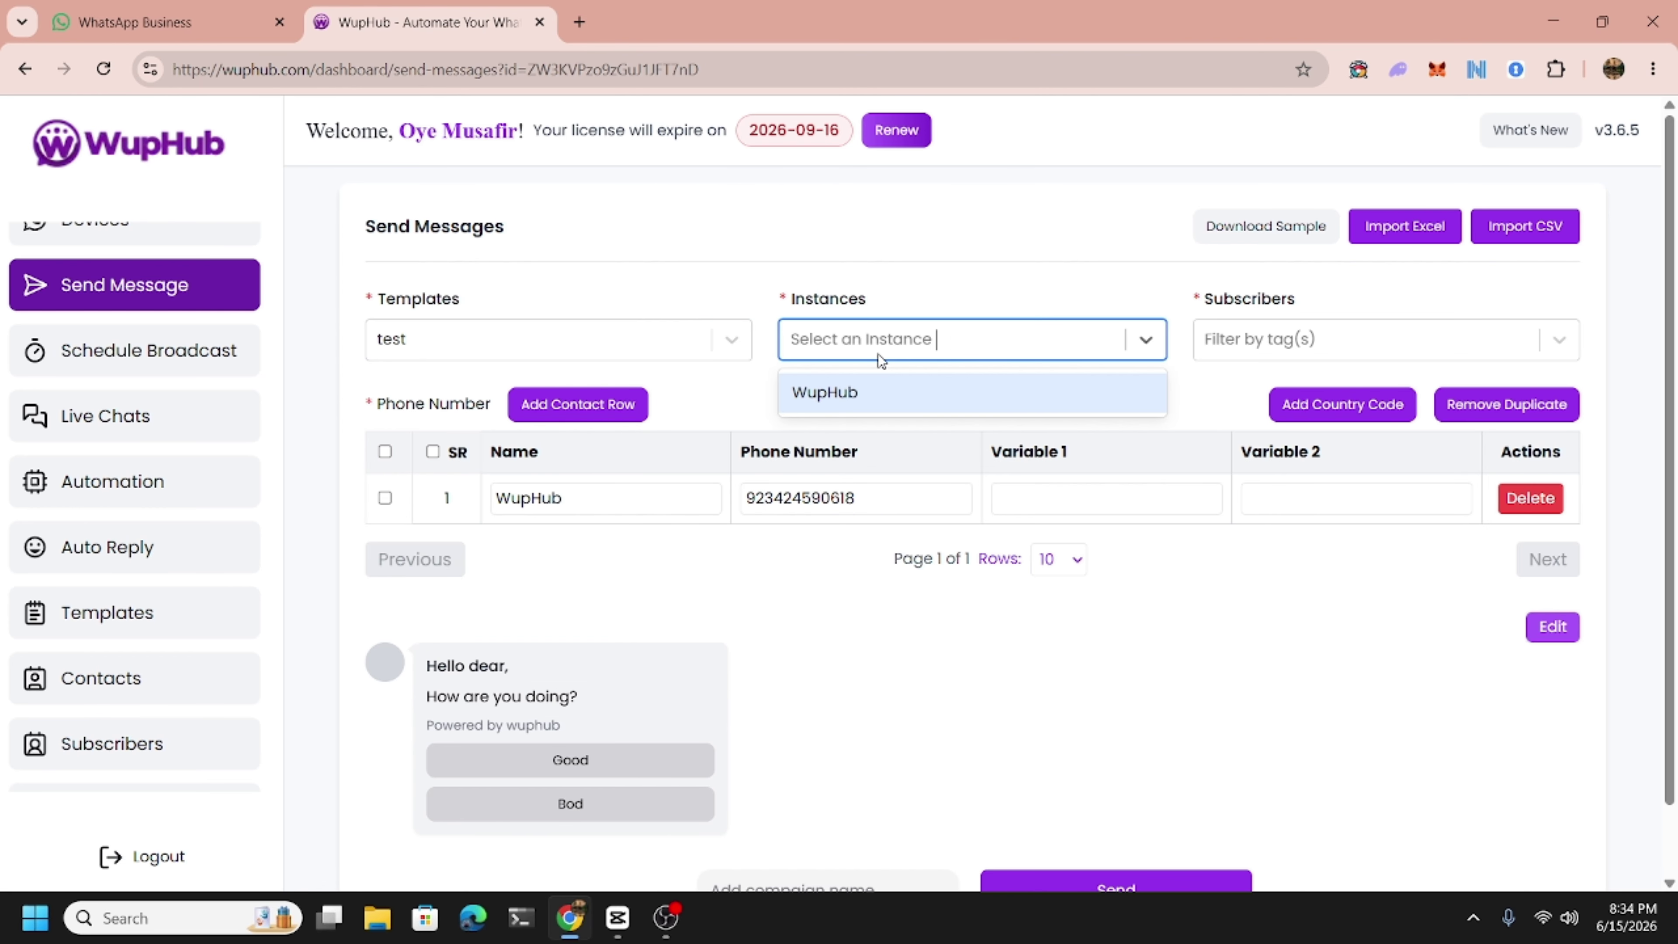
pyautogui.click(847, 397)
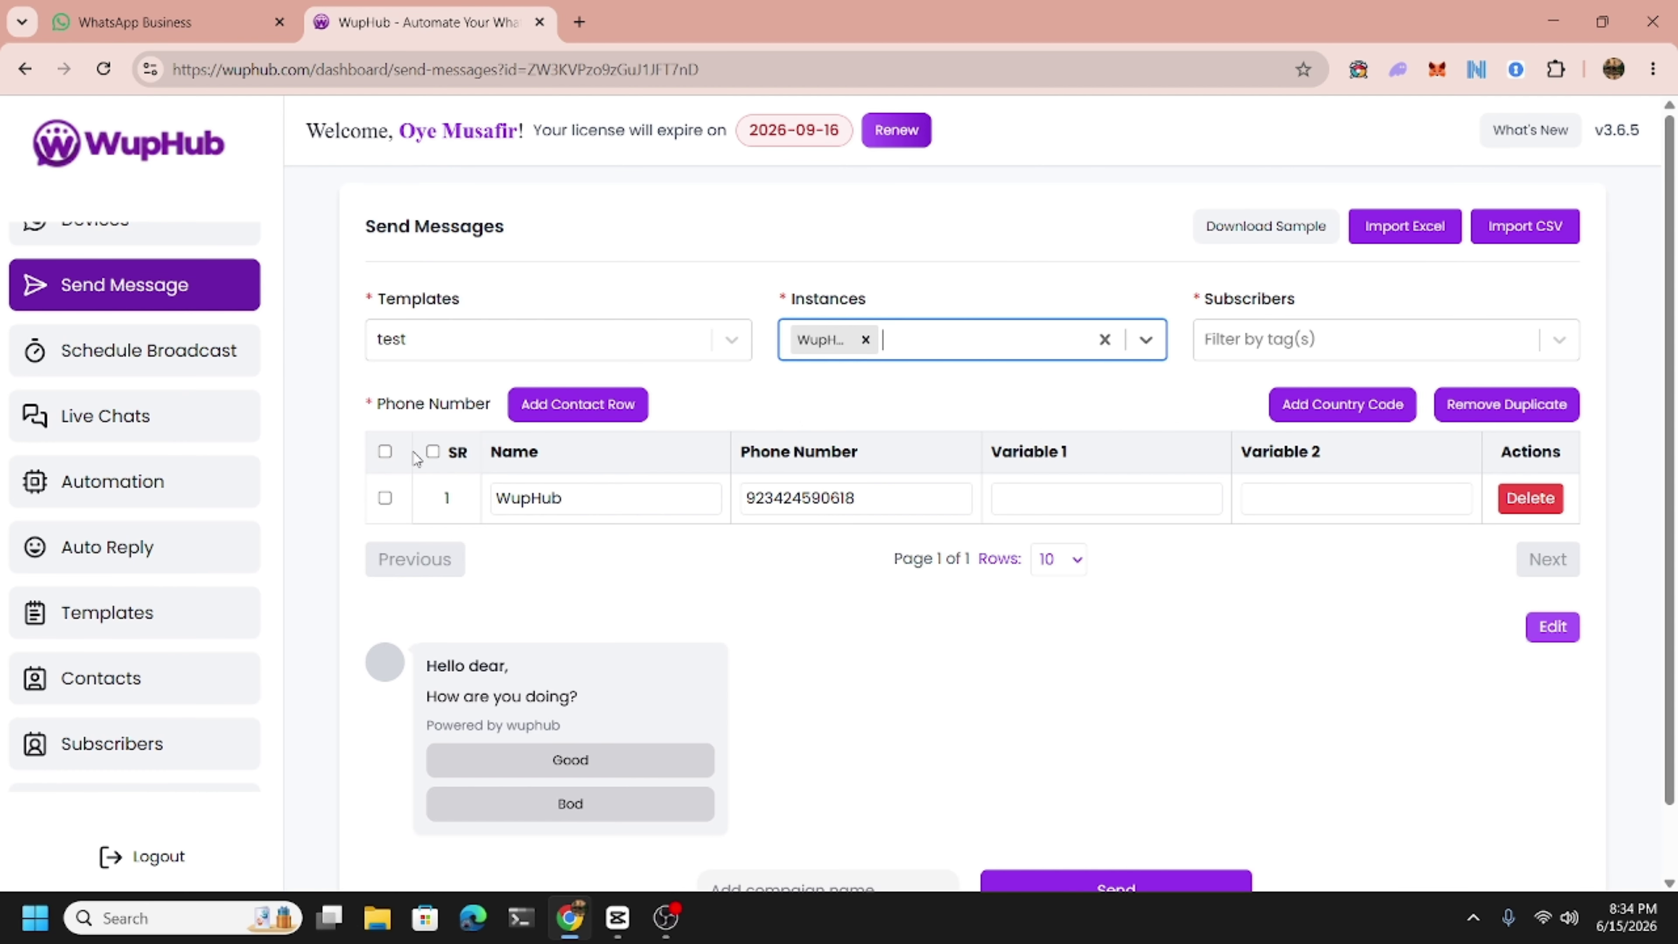
# Tick the single WupHub contact row as recipient, leaving rows per page at 10.
pyautogui.click(385, 452)
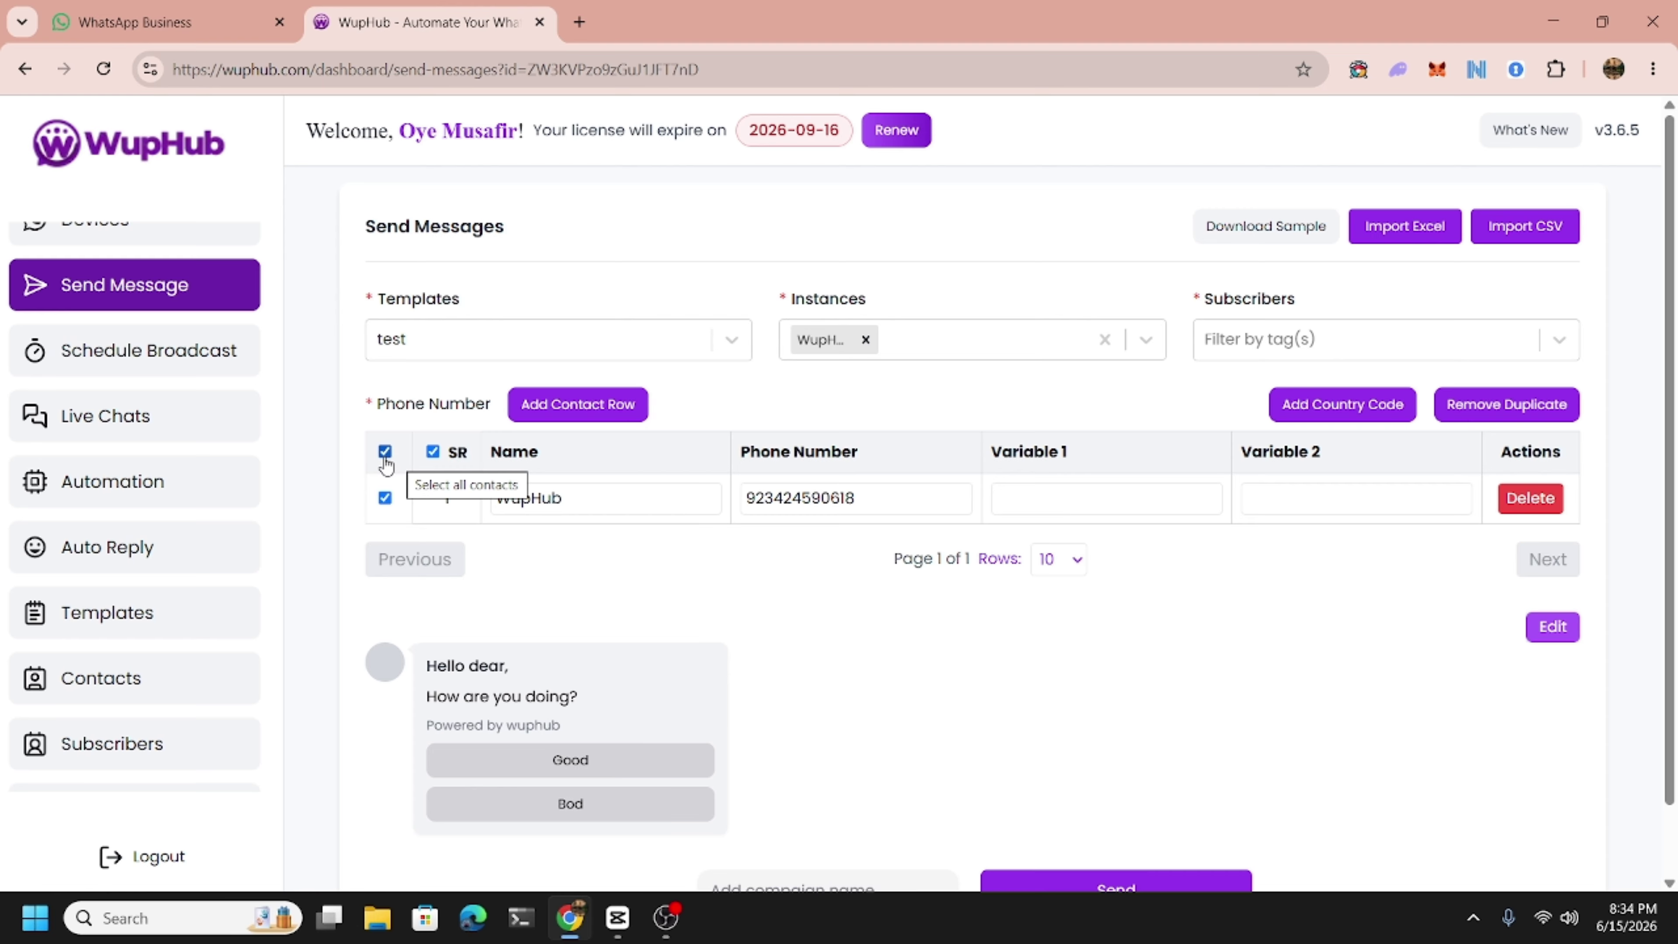
pyautogui.click(386, 460)
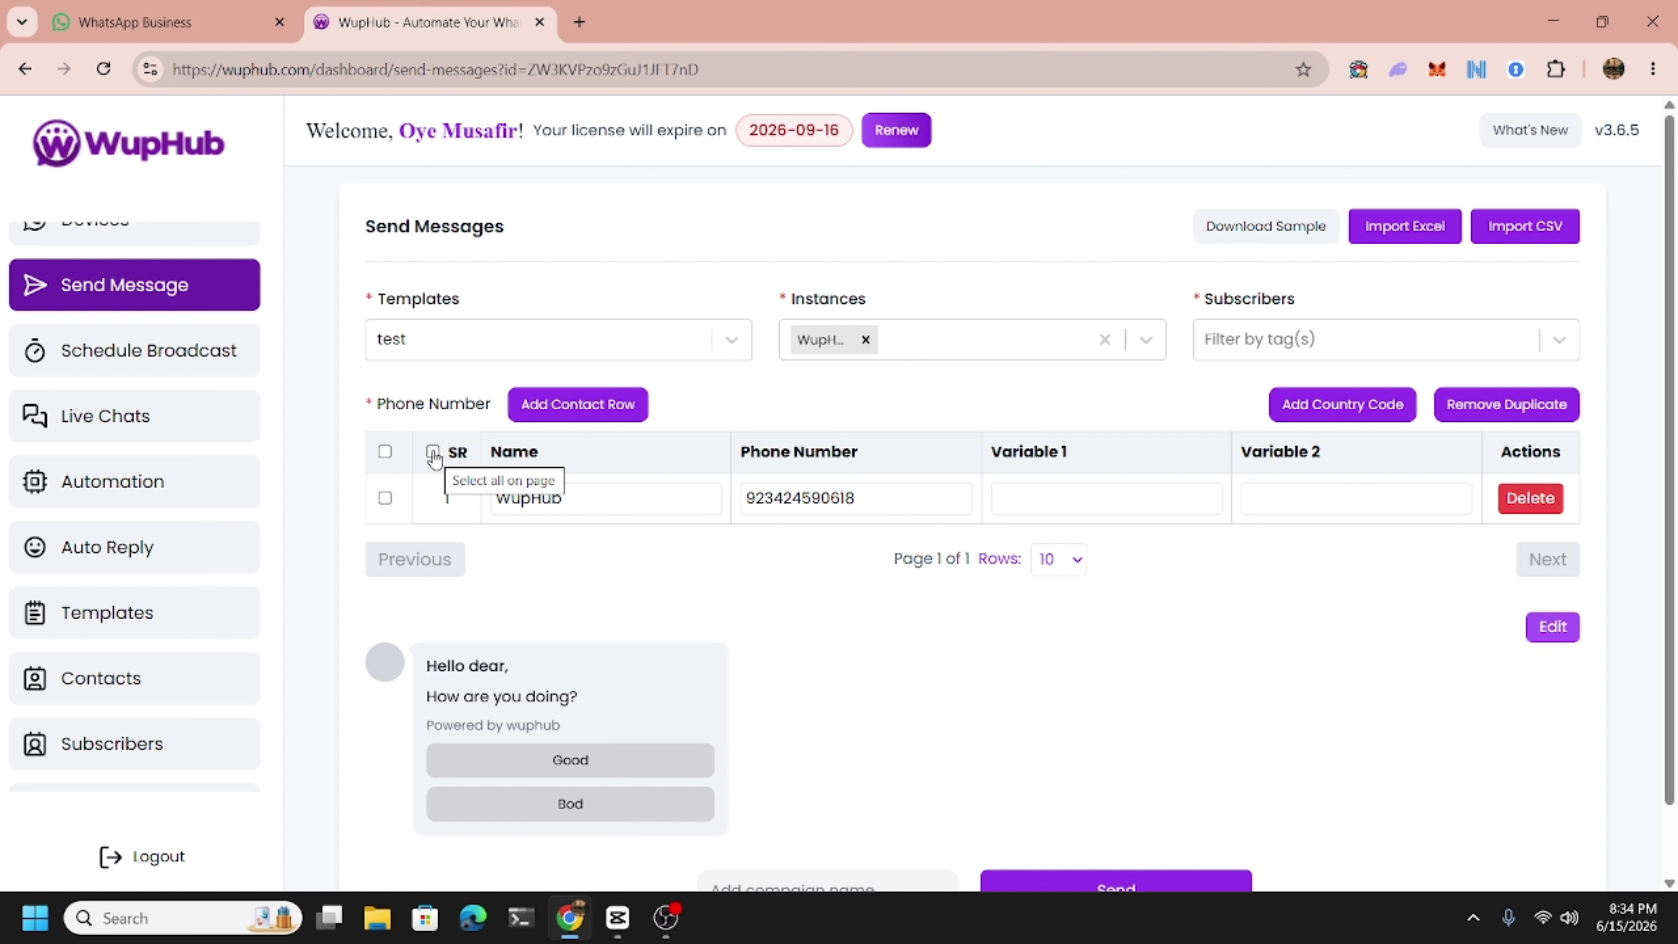
pyautogui.click(434, 455)
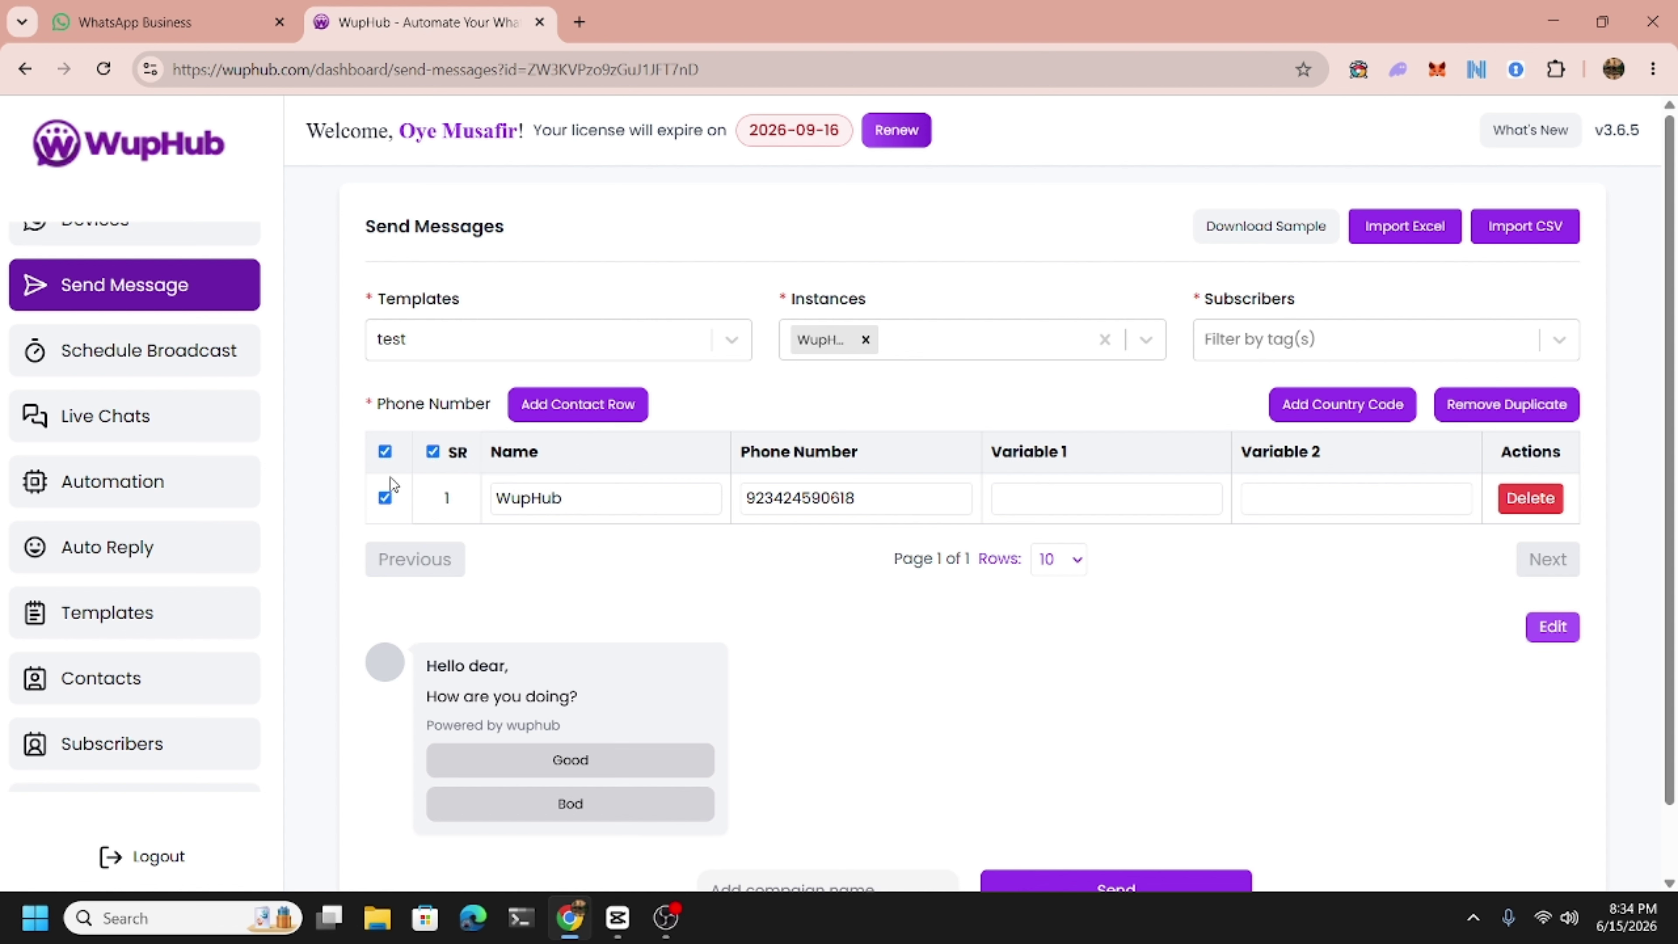
pyautogui.click(1061, 560)
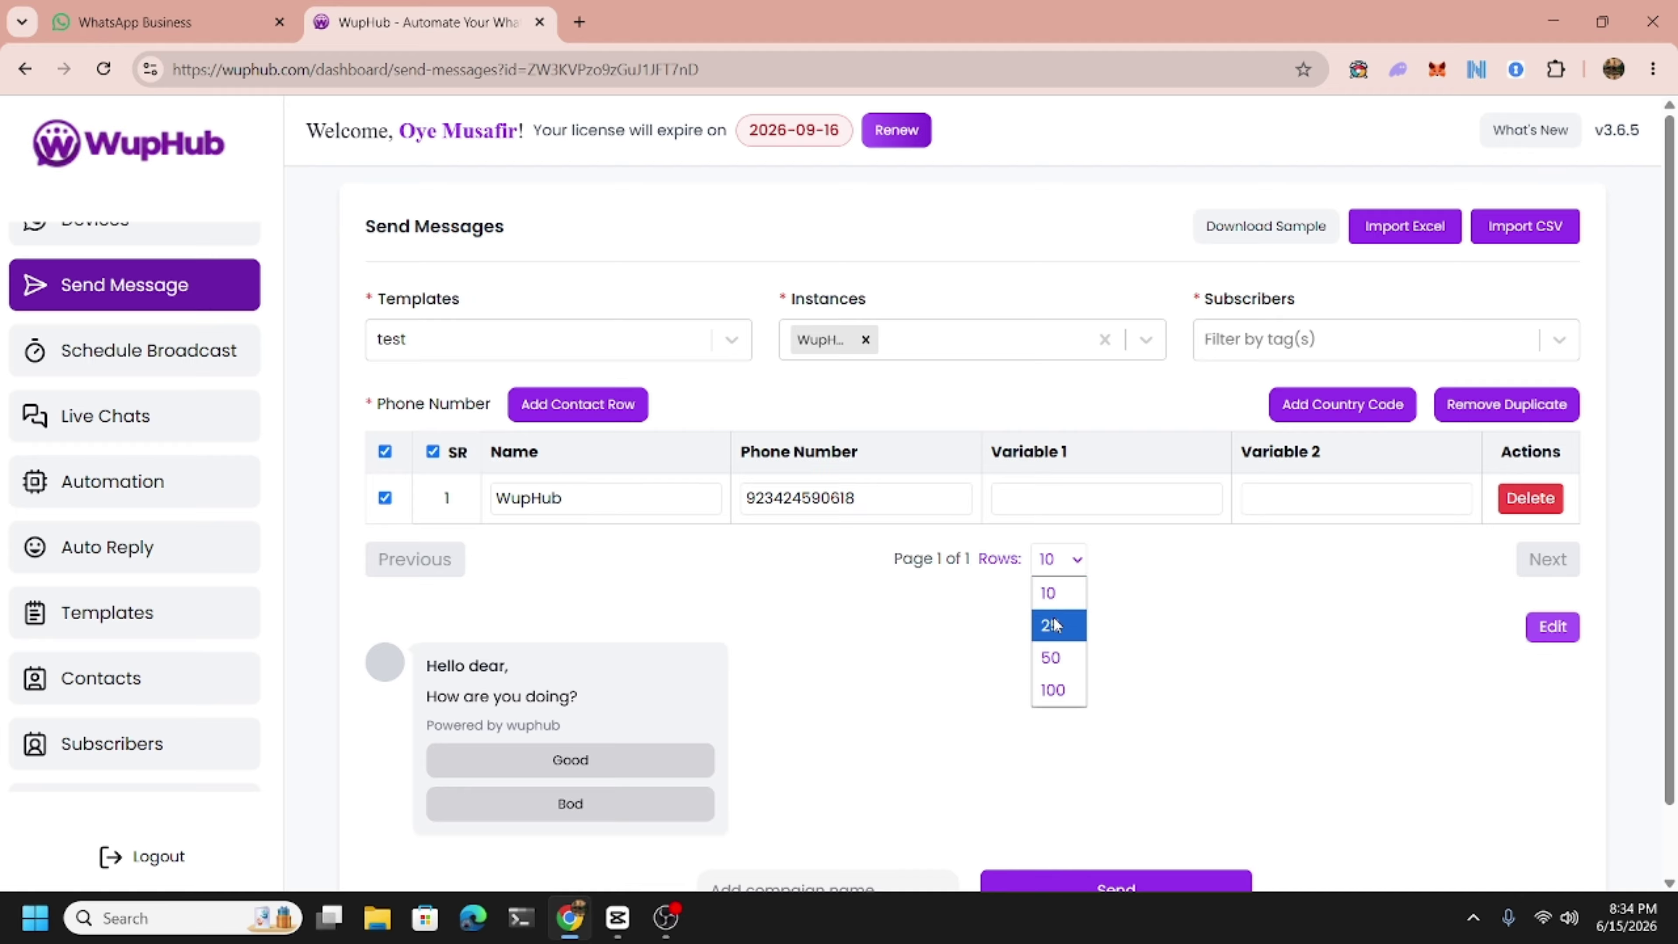
pyautogui.click(846, 598)
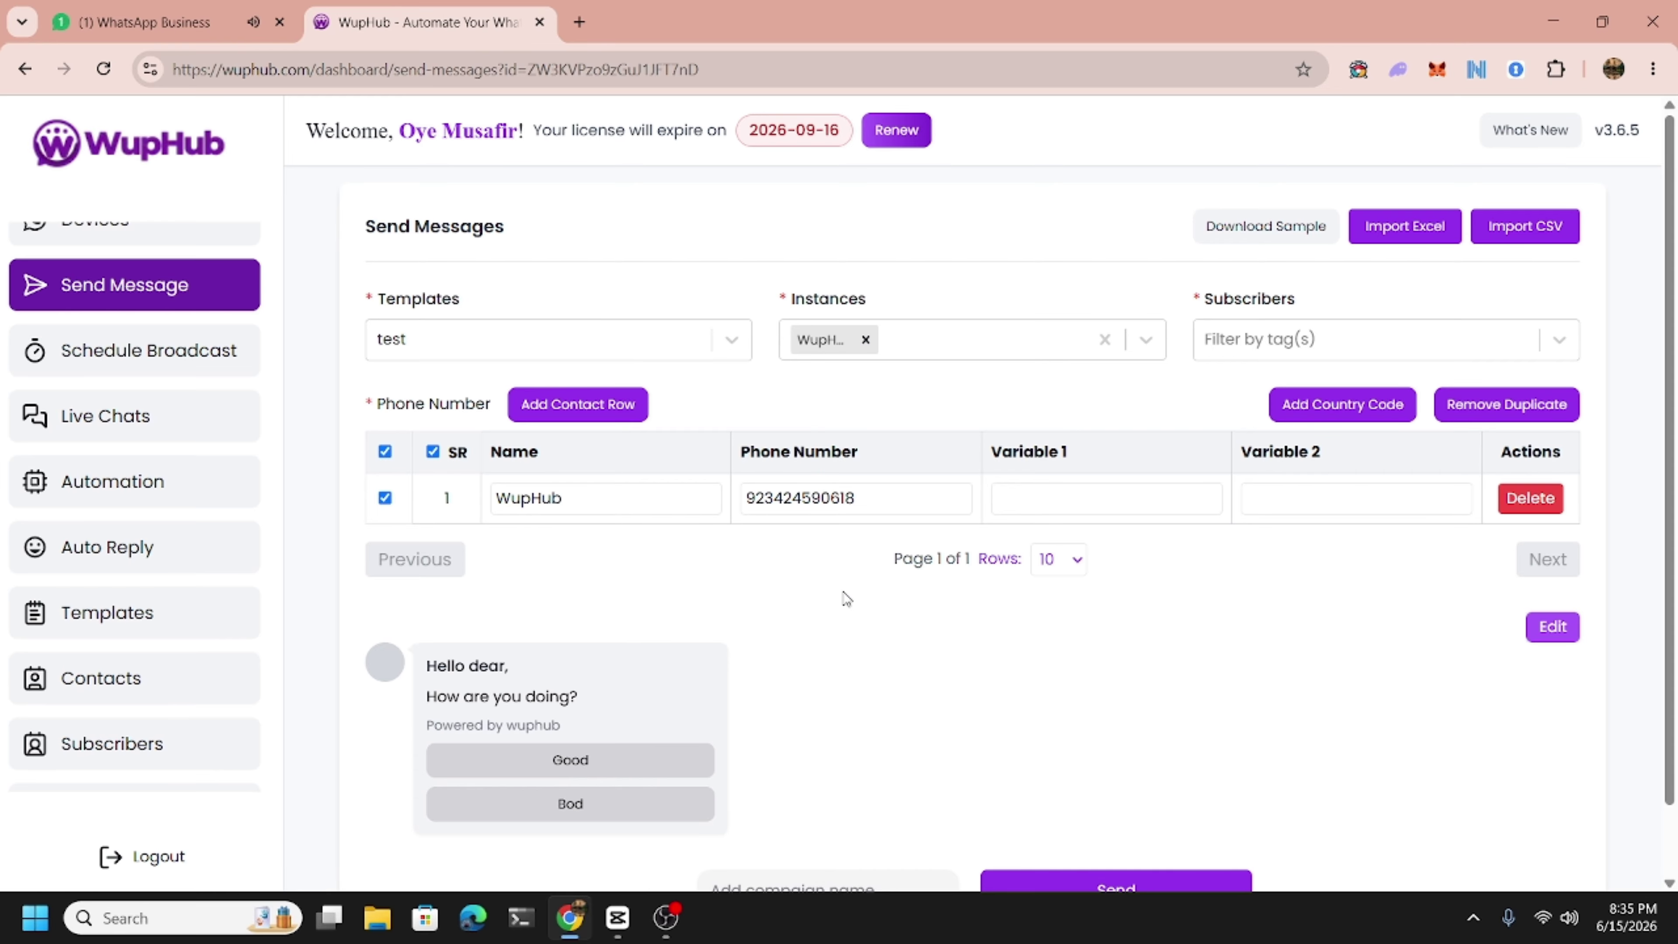
pyautogui.scroll(-1, 844, 595)
# Name the campaign 'test' and send it to the selected contact.
pyautogui.click(804, 808)
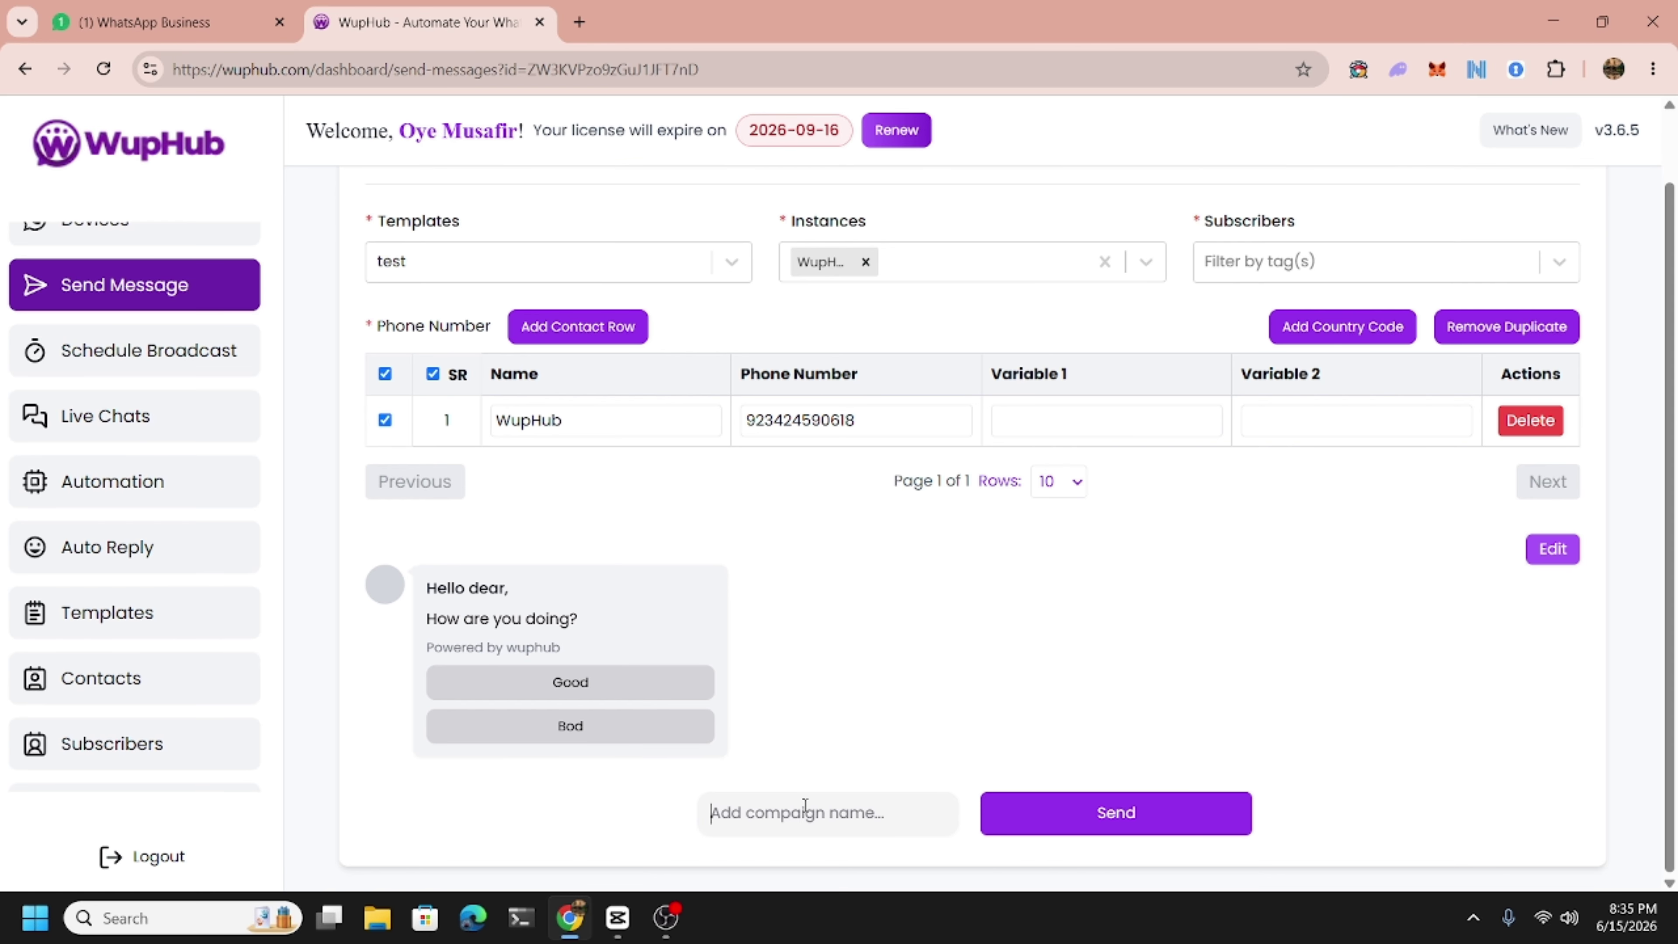
pyautogui.write('test')
pyautogui.click(1150, 823)
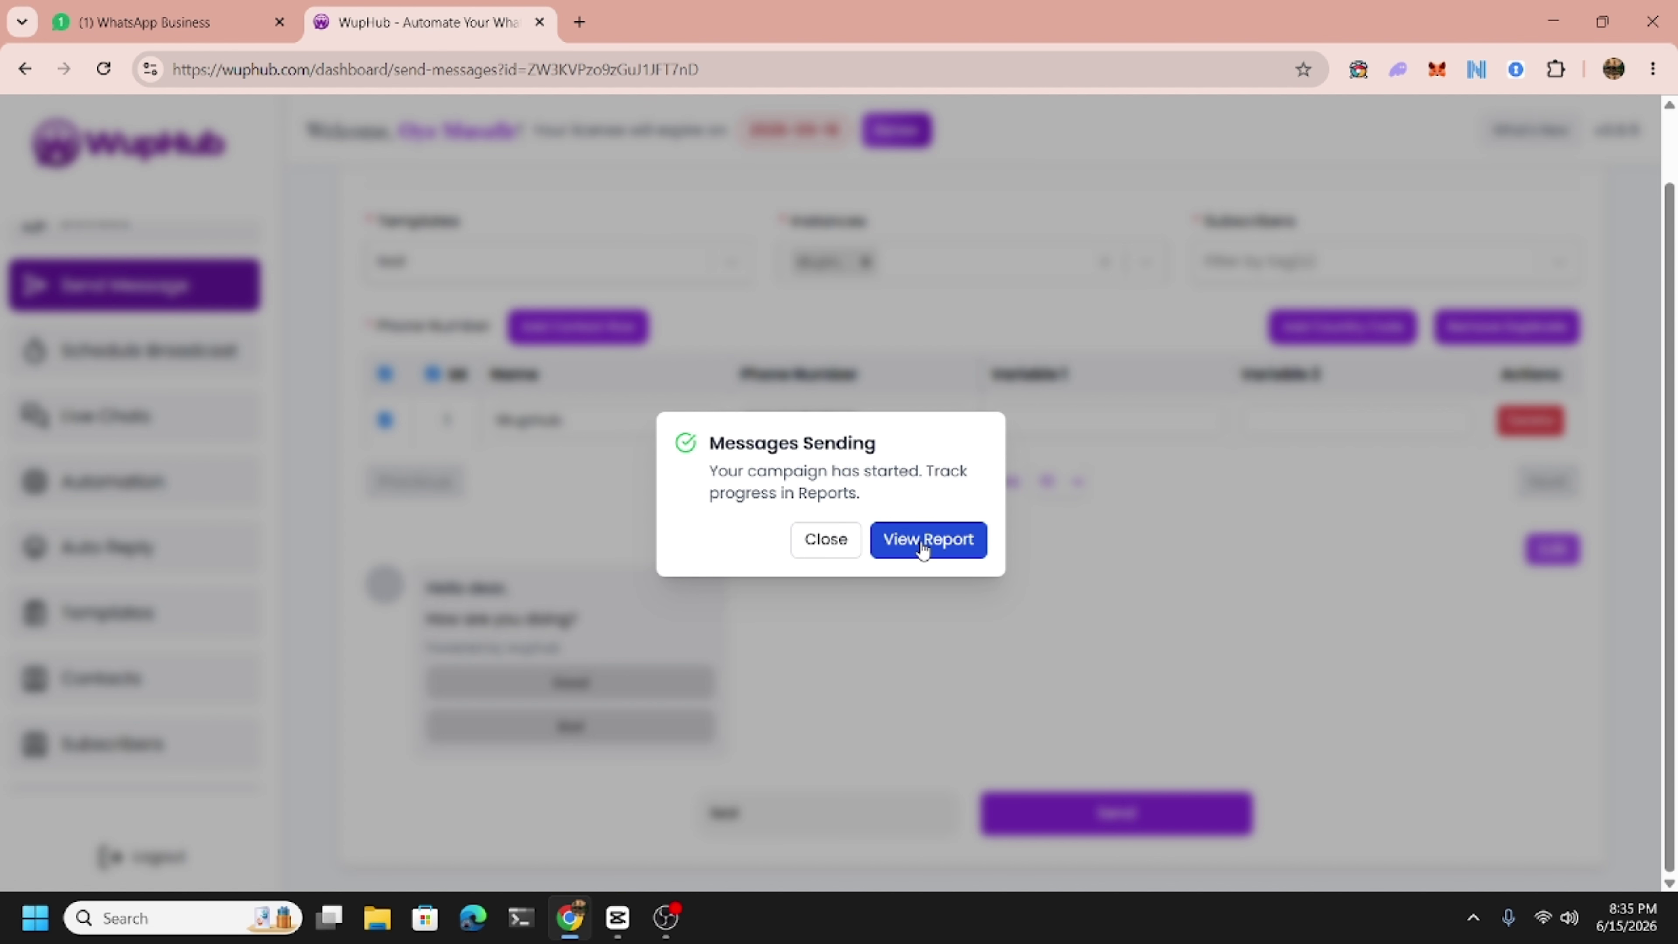
# Open the detailed report for campaign 'test' from Reports, then close it.
pyautogui.click(924, 549)
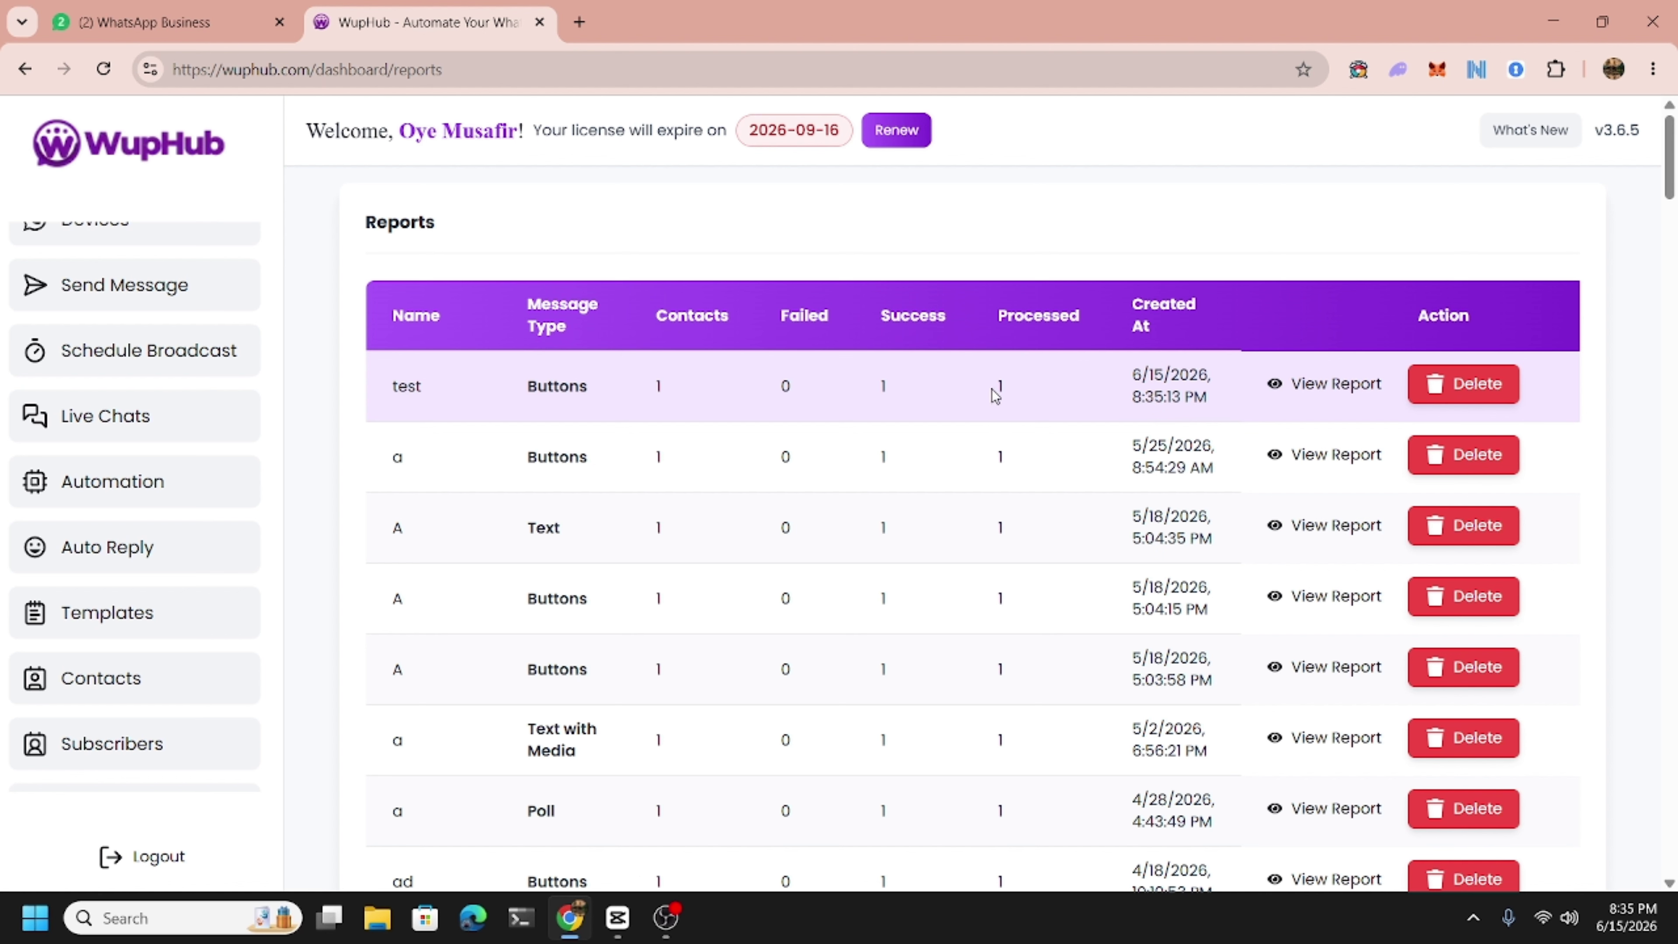
pyautogui.click(1314, 395)
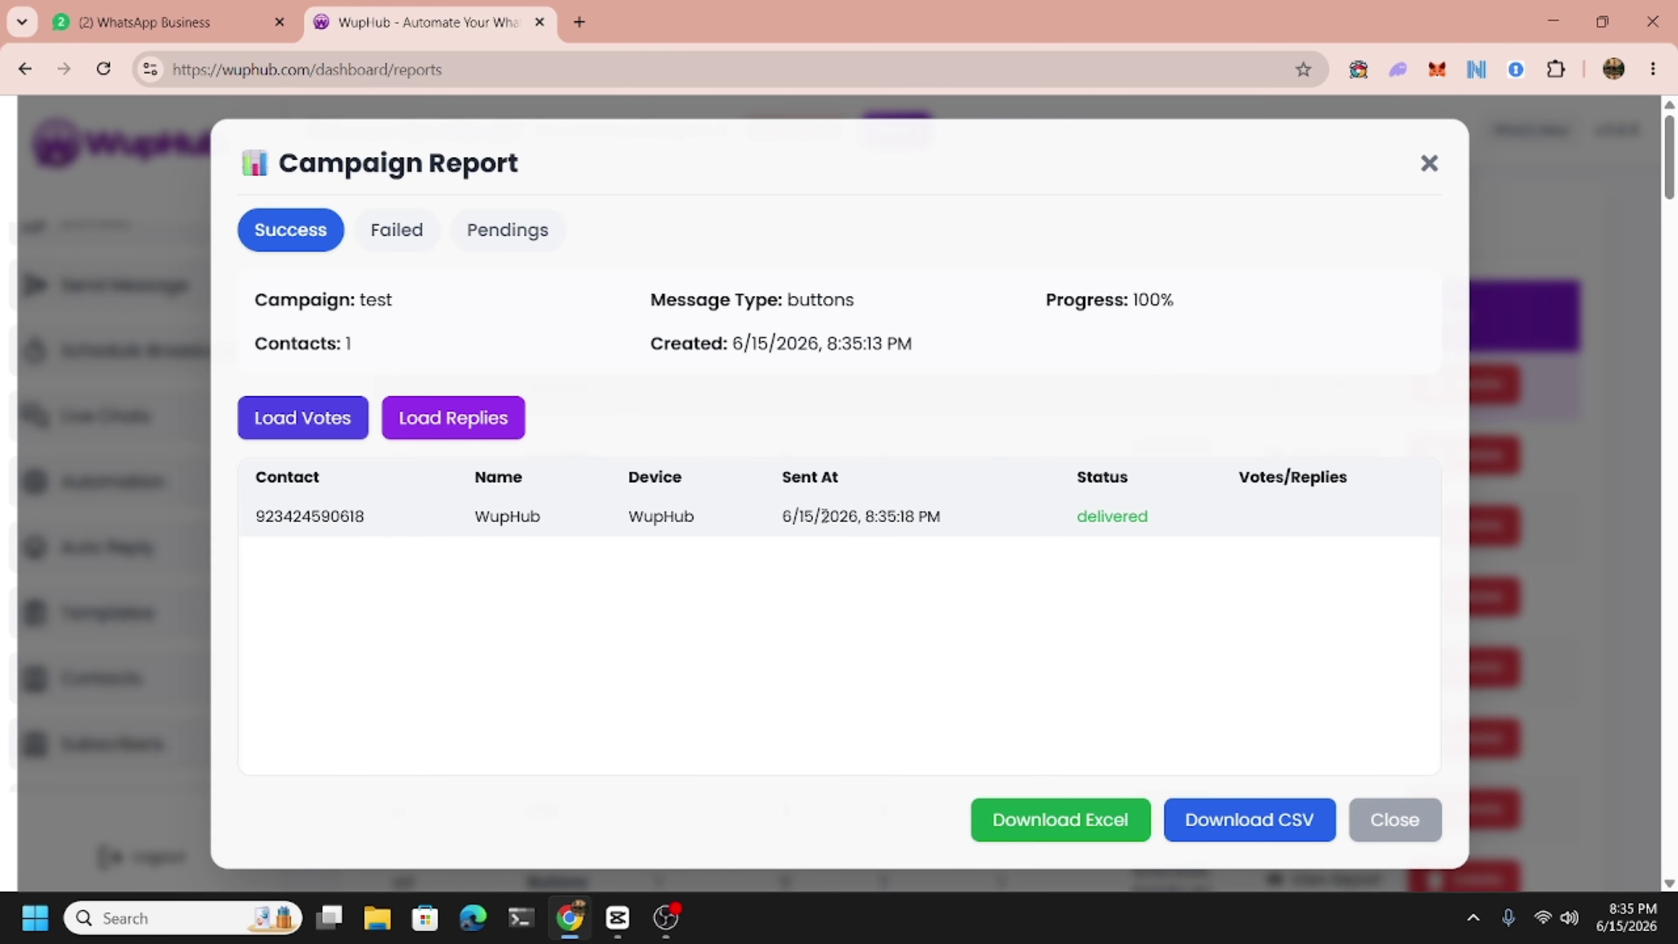
pyautogui.click(1361, 821)
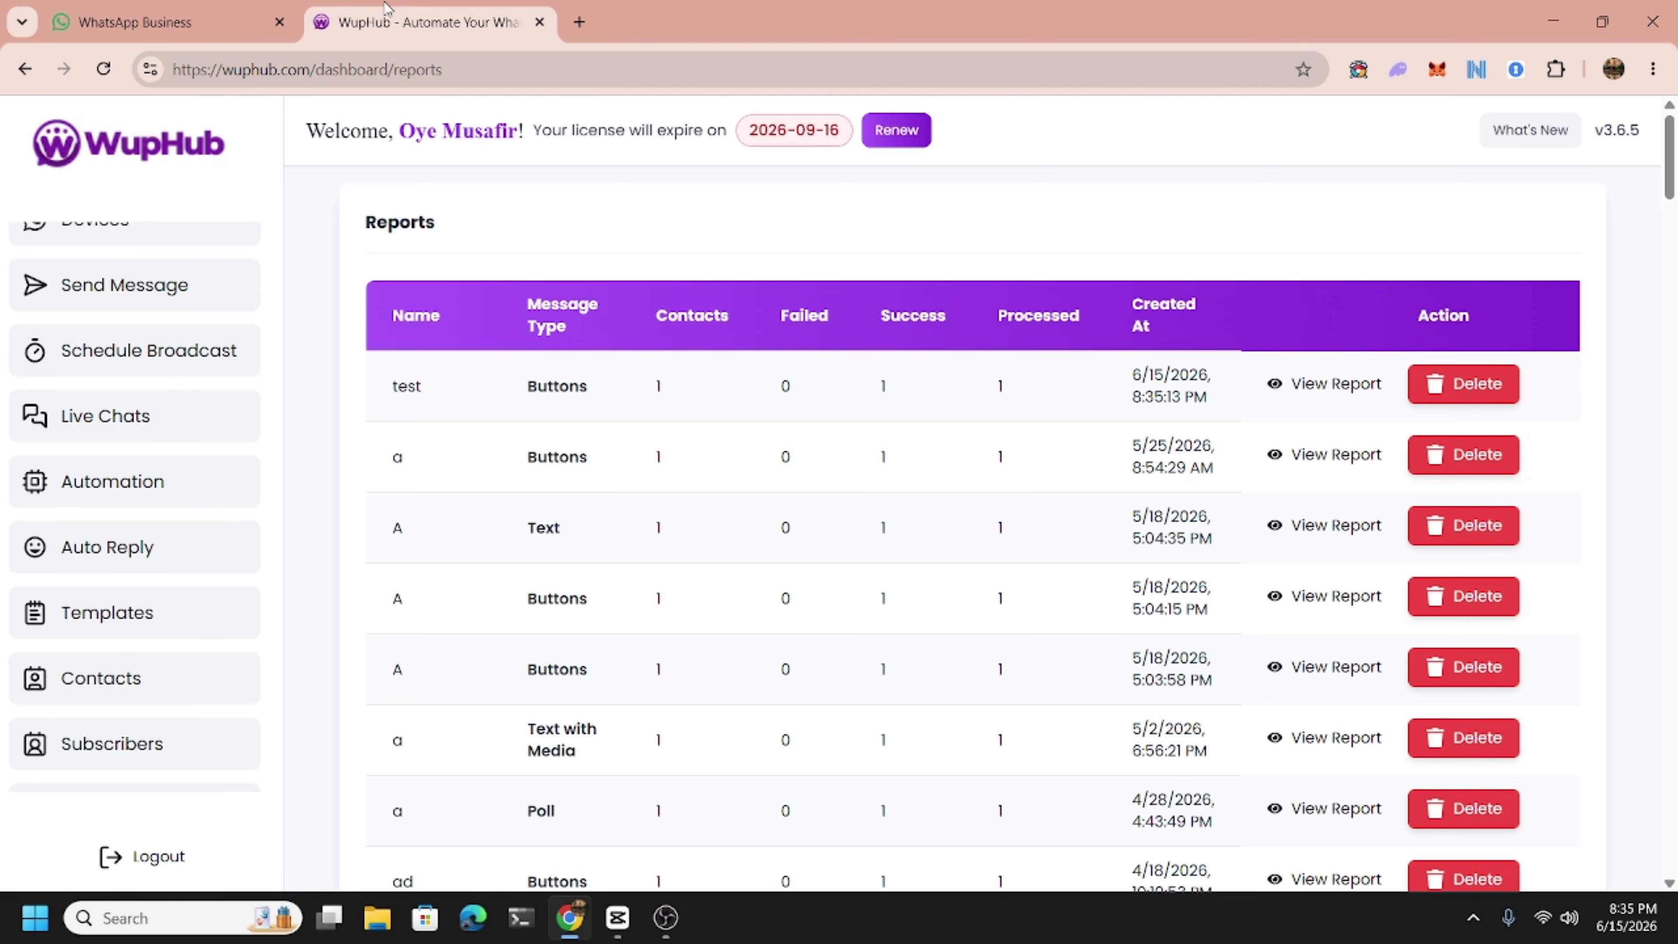
# In WhatsApp, check the received 'Hello dear' greeting and 'Powered by wuphub' footer, then return to WupHub.
pyautogui.click(118, 27)
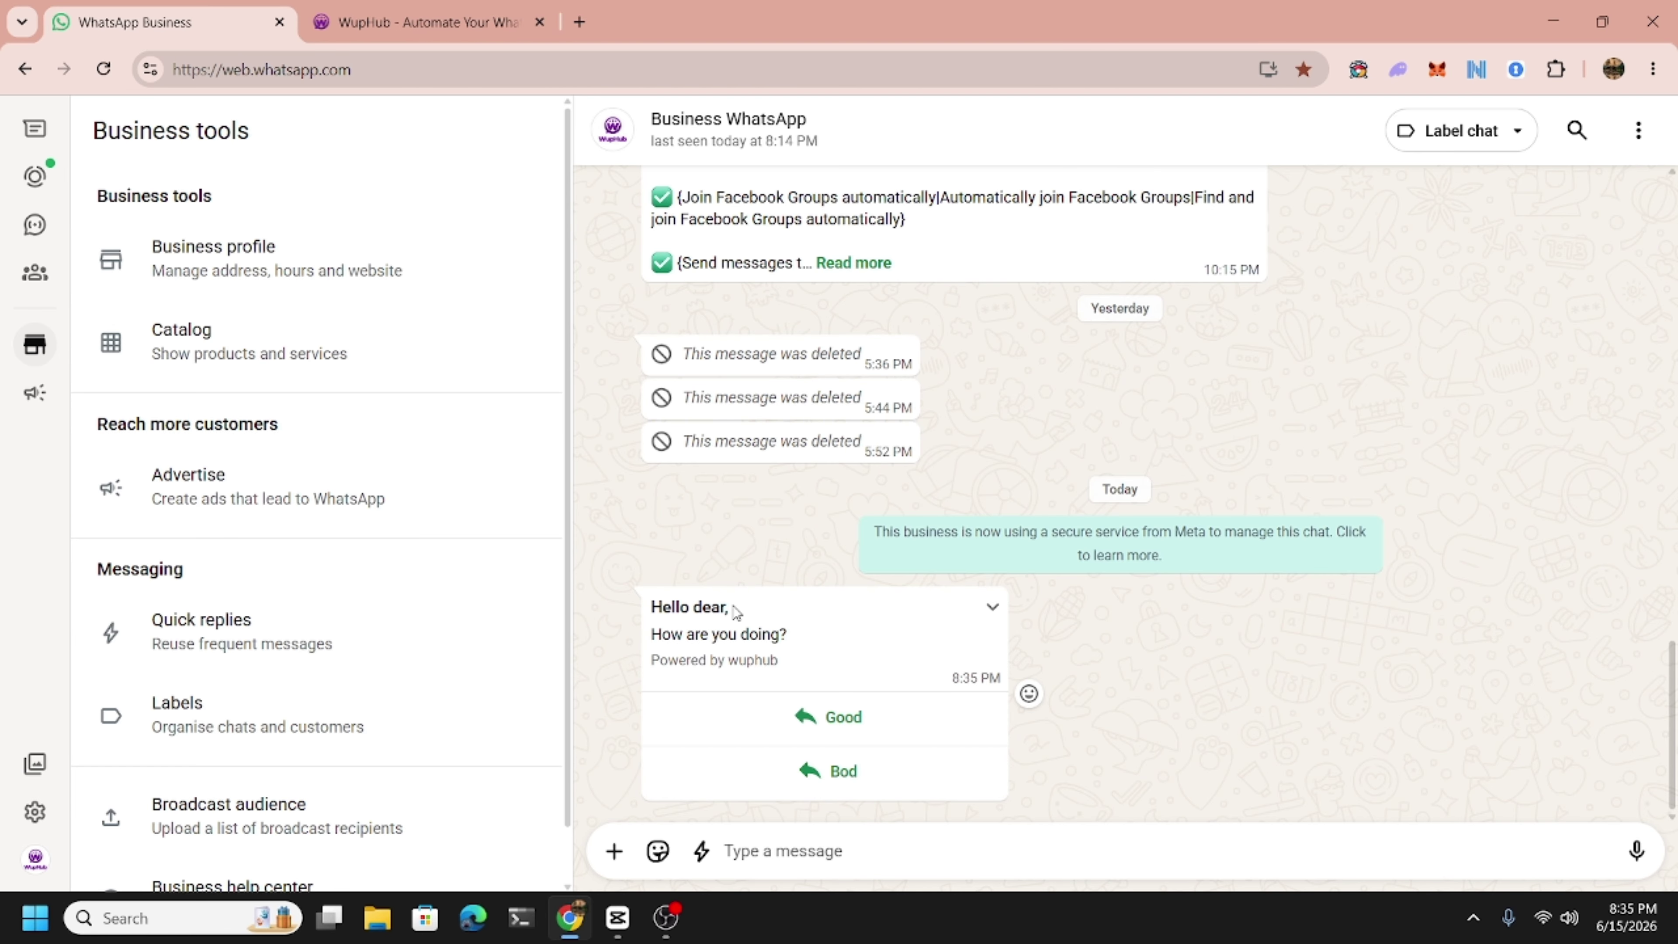
pyautogui.moveTo(652, 607); pyautogui.dragTo(709, 610)
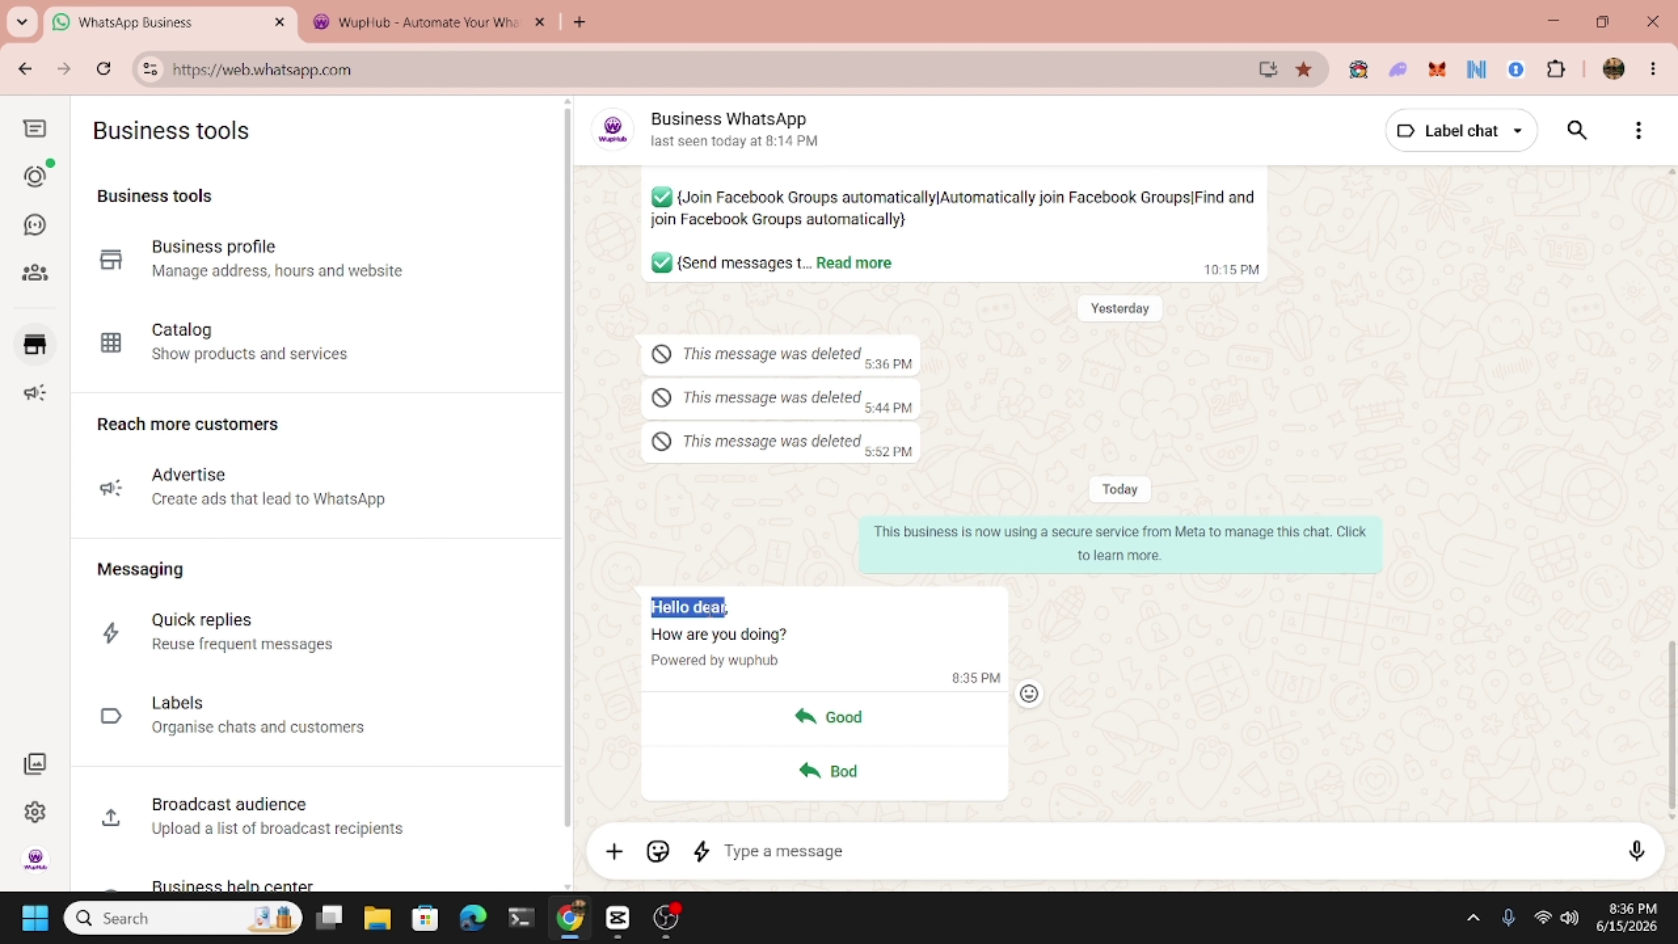
pyautogui.click(709, 610)
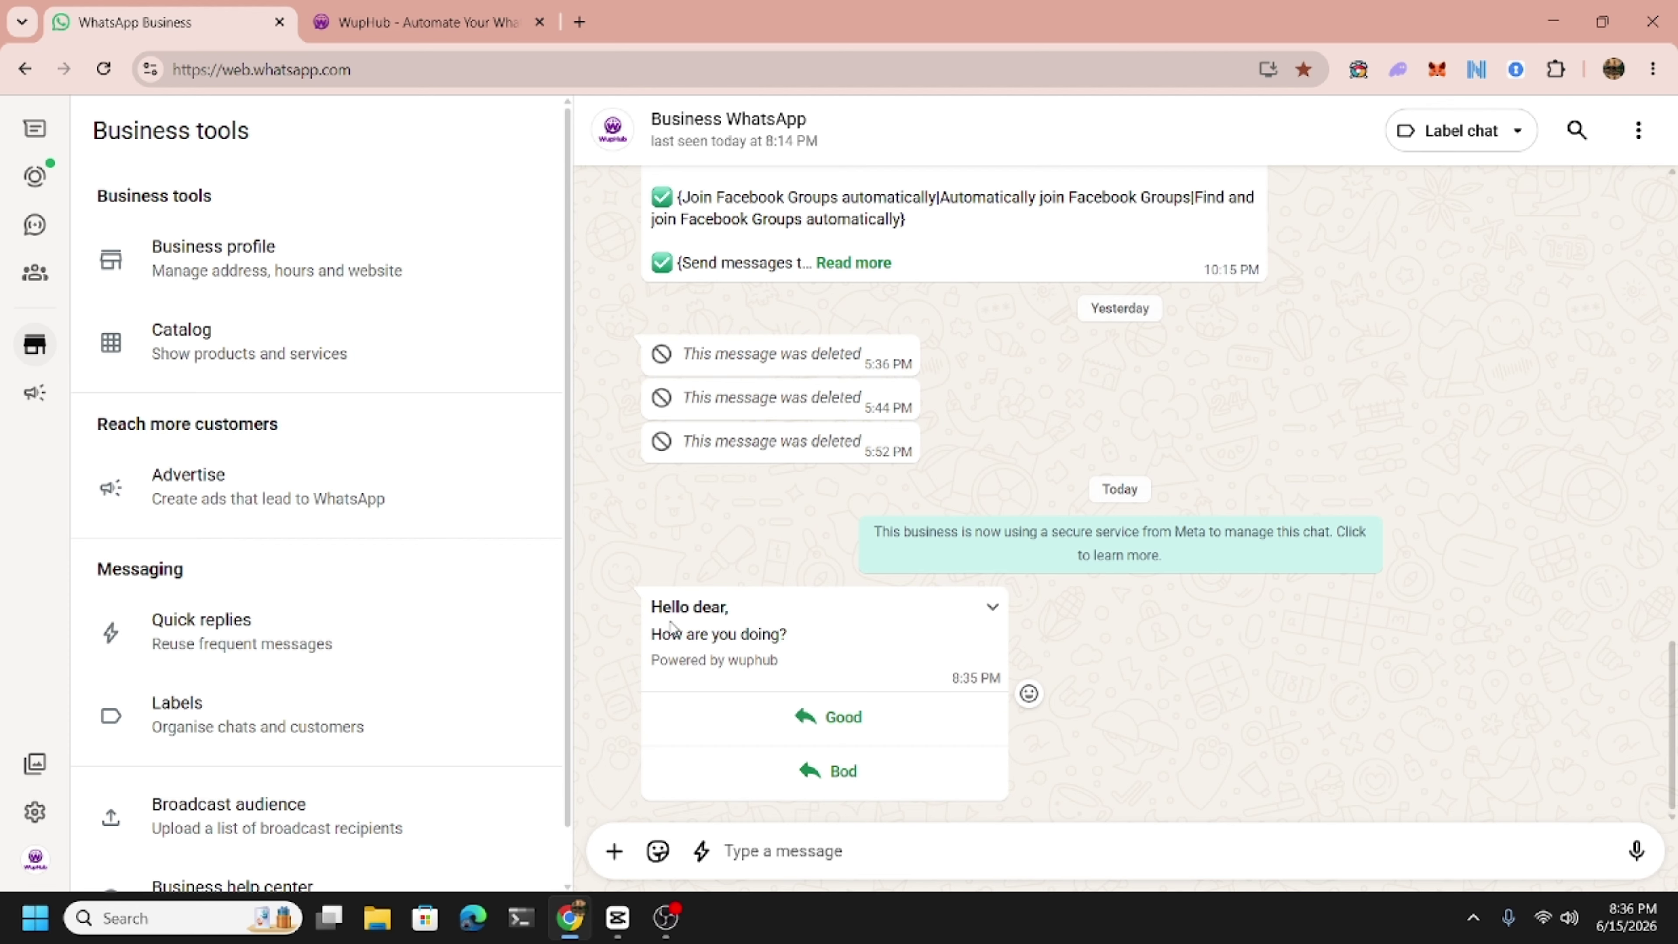
pyautogui.doubleClick(673, 607)
pyautogui.moveTo(674, 607); pyautogui.dragTo(737, 610)
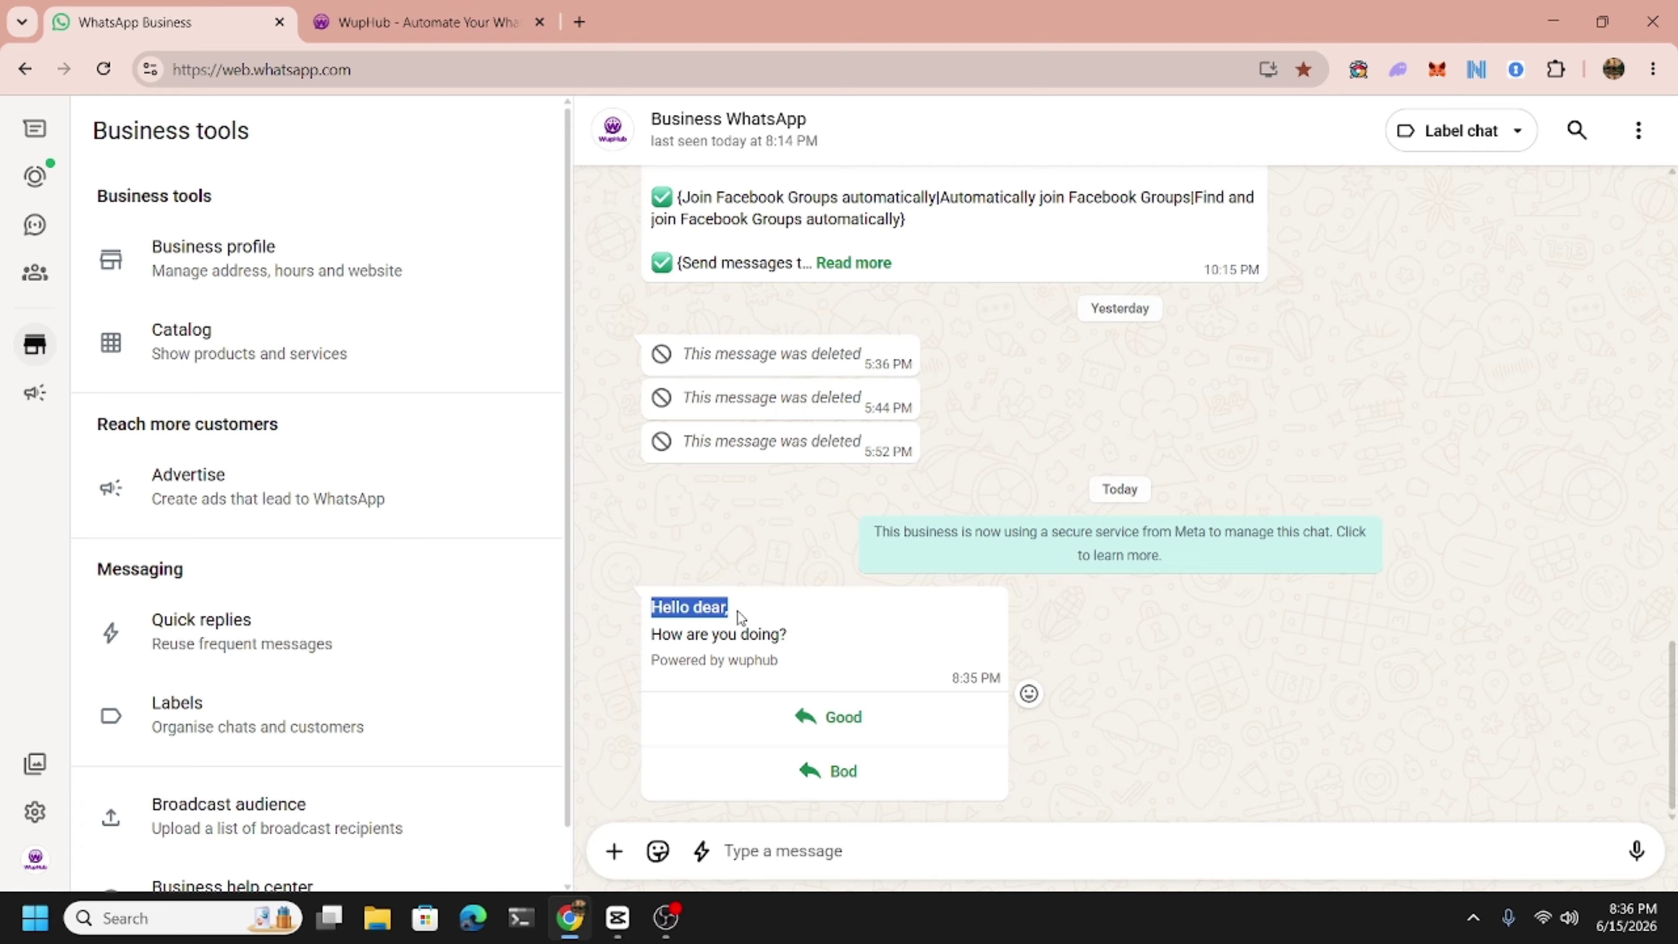
pyautogui.moveTo(737, 611); pyautogui.dragTo(796, 644)
pyautogui.click(654, 615)
pyautogui.moveTo(651, 660); pyautogui.dragTo(778, 663)
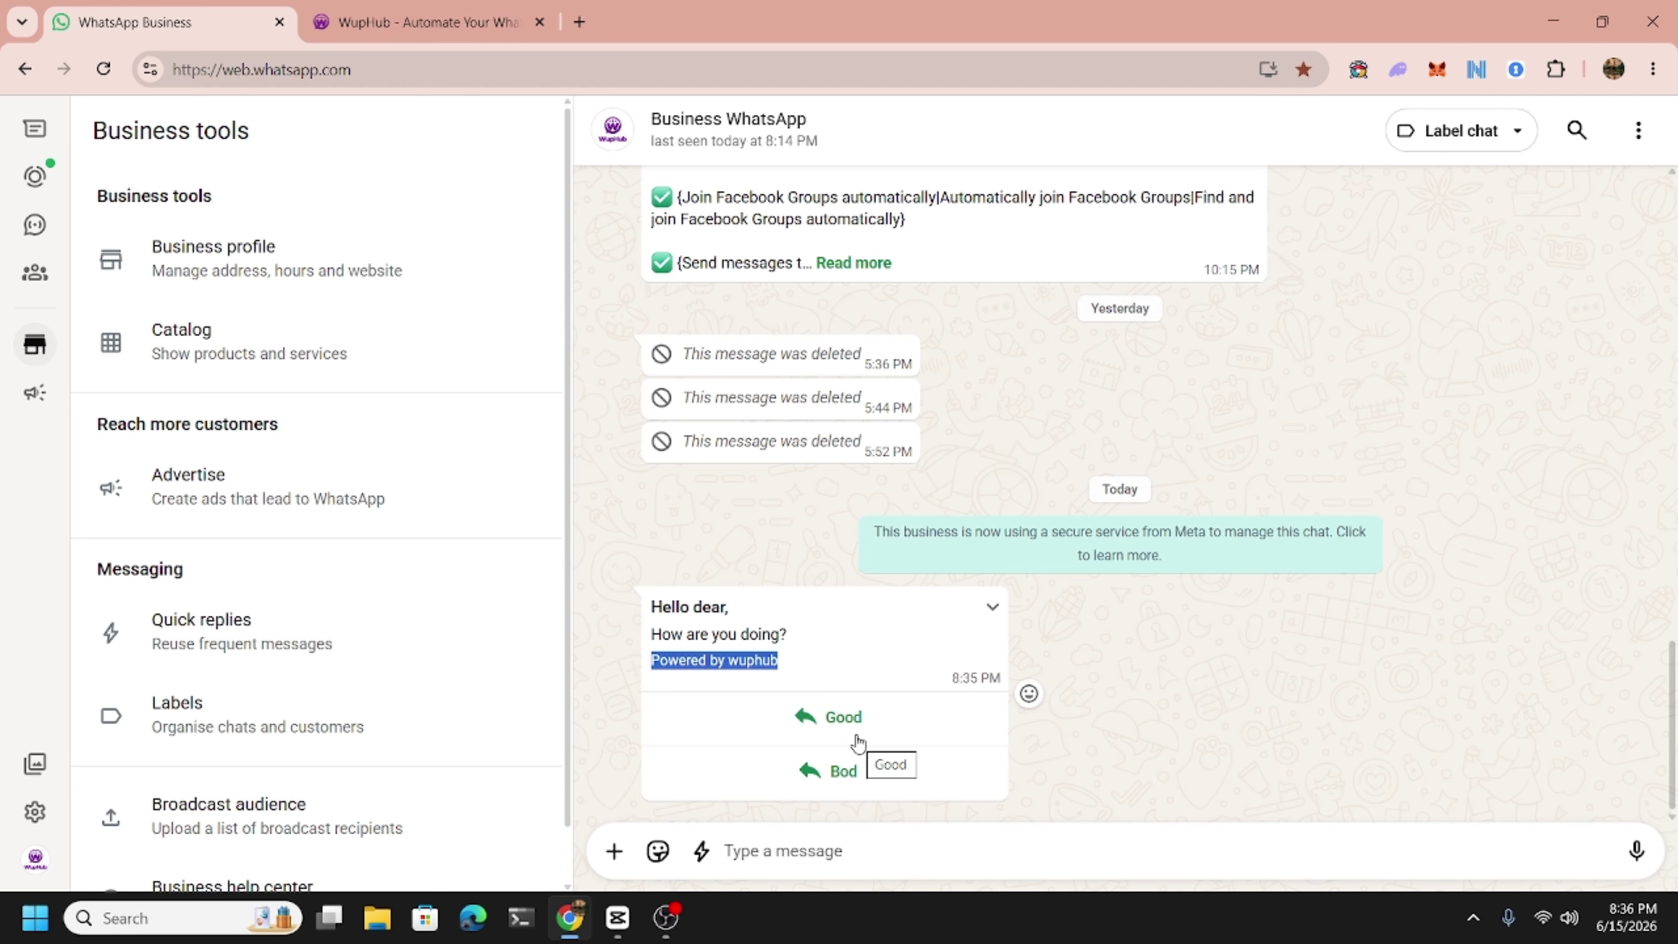
pyautogui.click(400, 9)
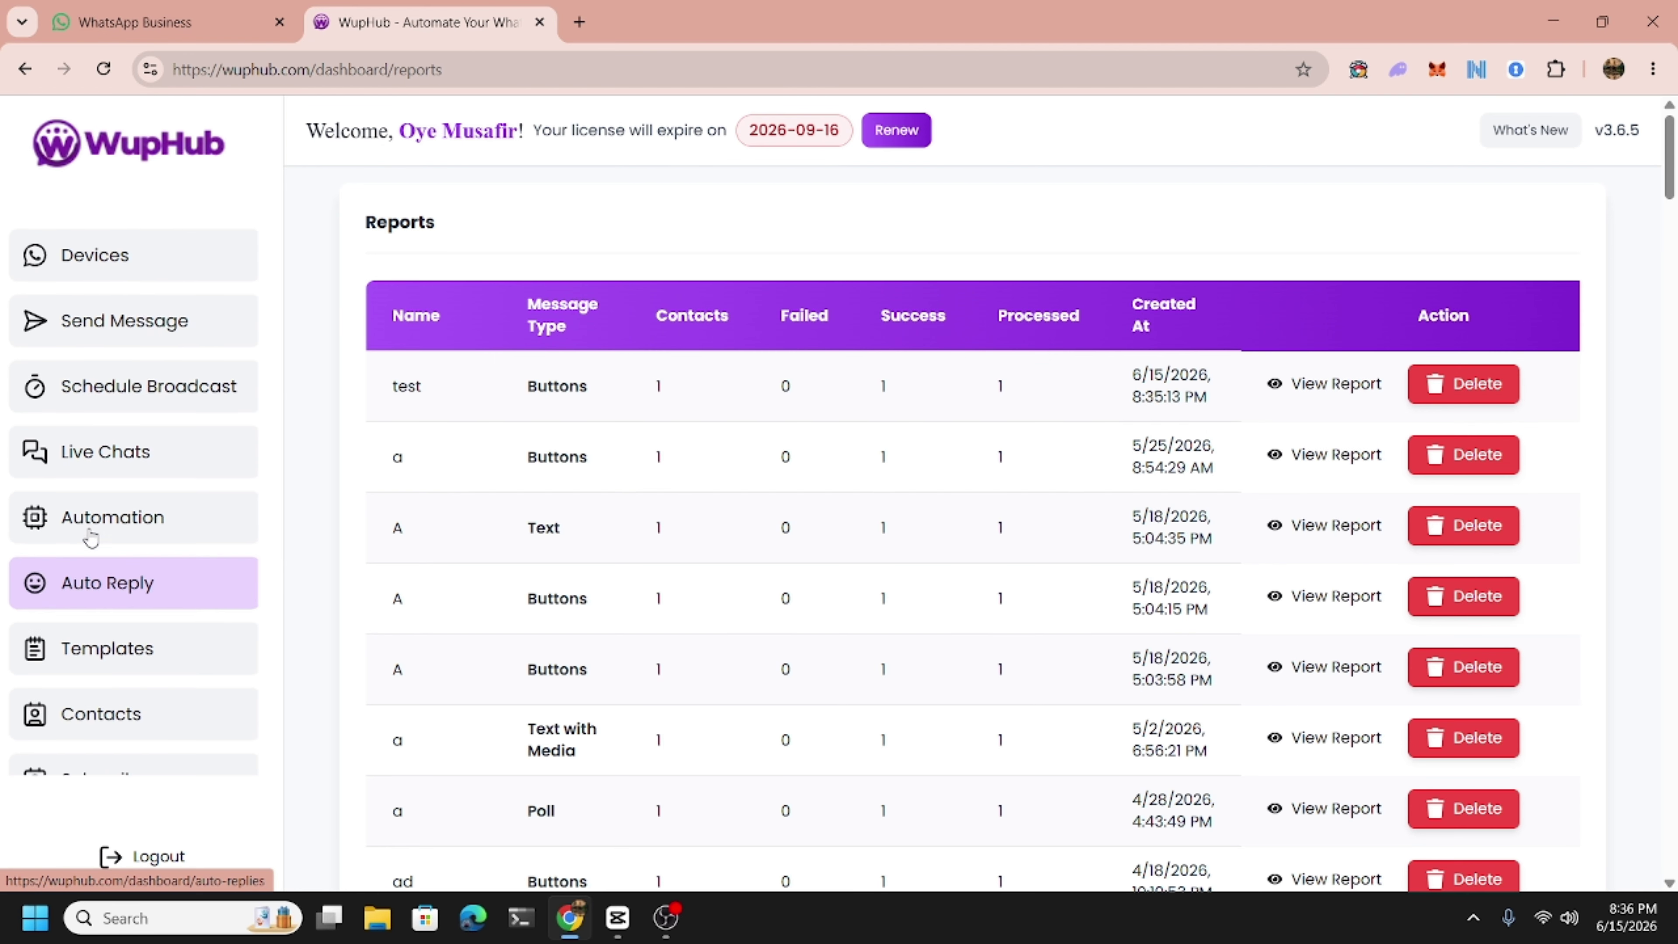
# Open the Auto Reply list in WupHub after a brief look at the WhatsApp chat.
pyautogui.scroll(1, 92, 539)
pyautogui.scroll(-1, 92, 539)
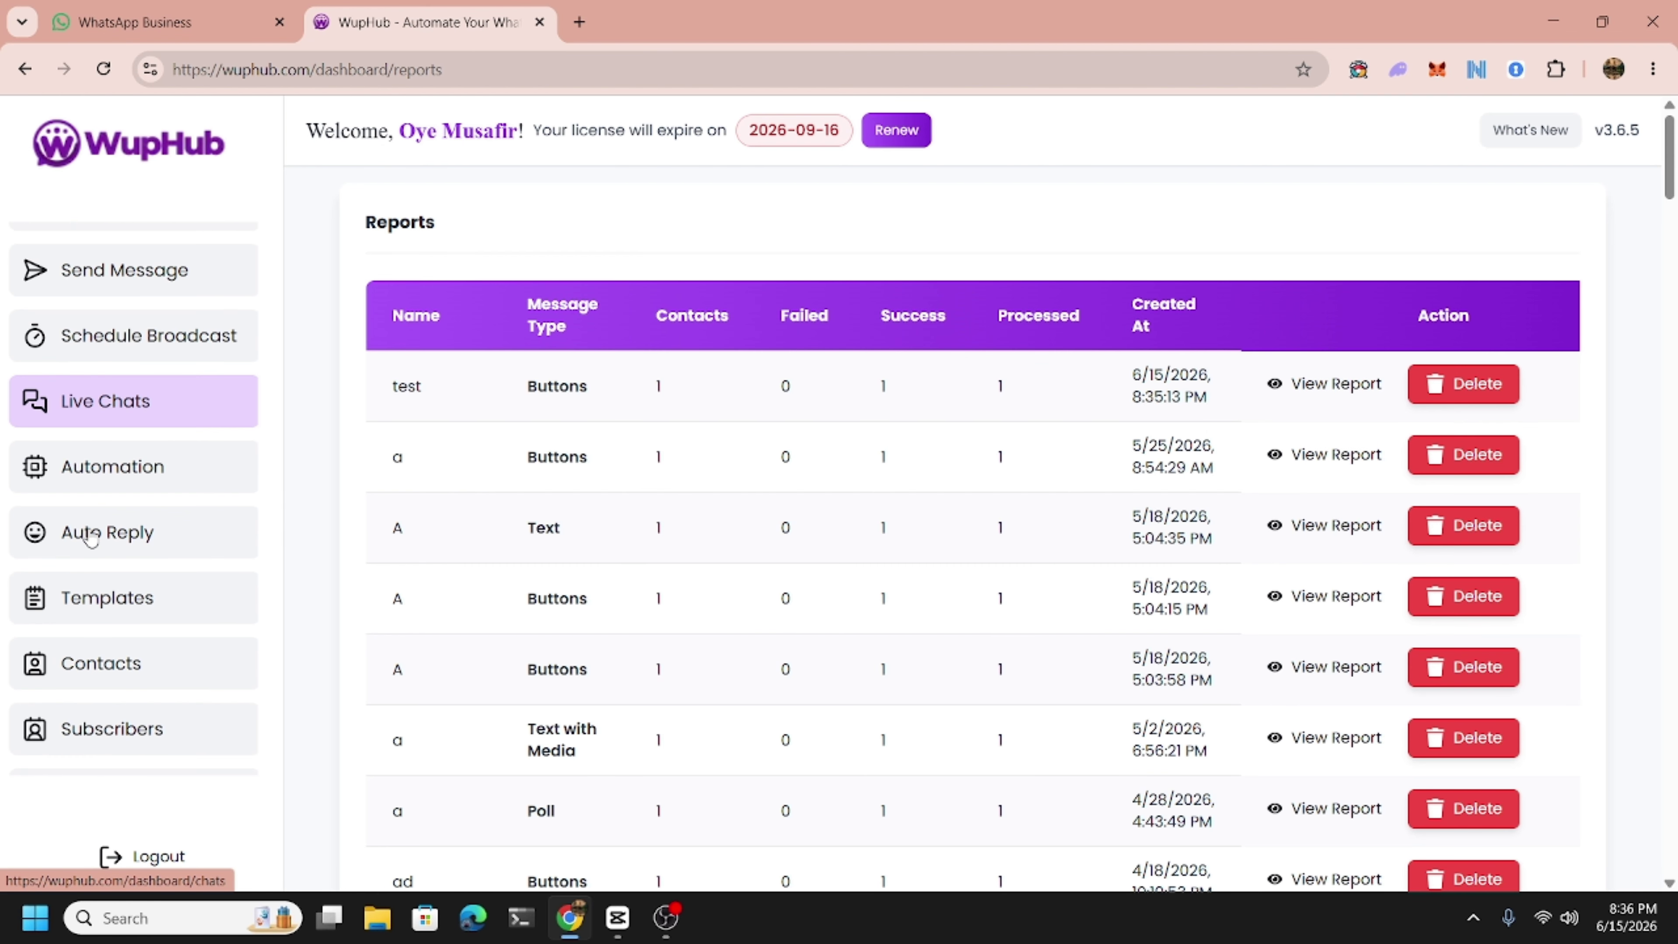
pyautogui.click(108, 562)
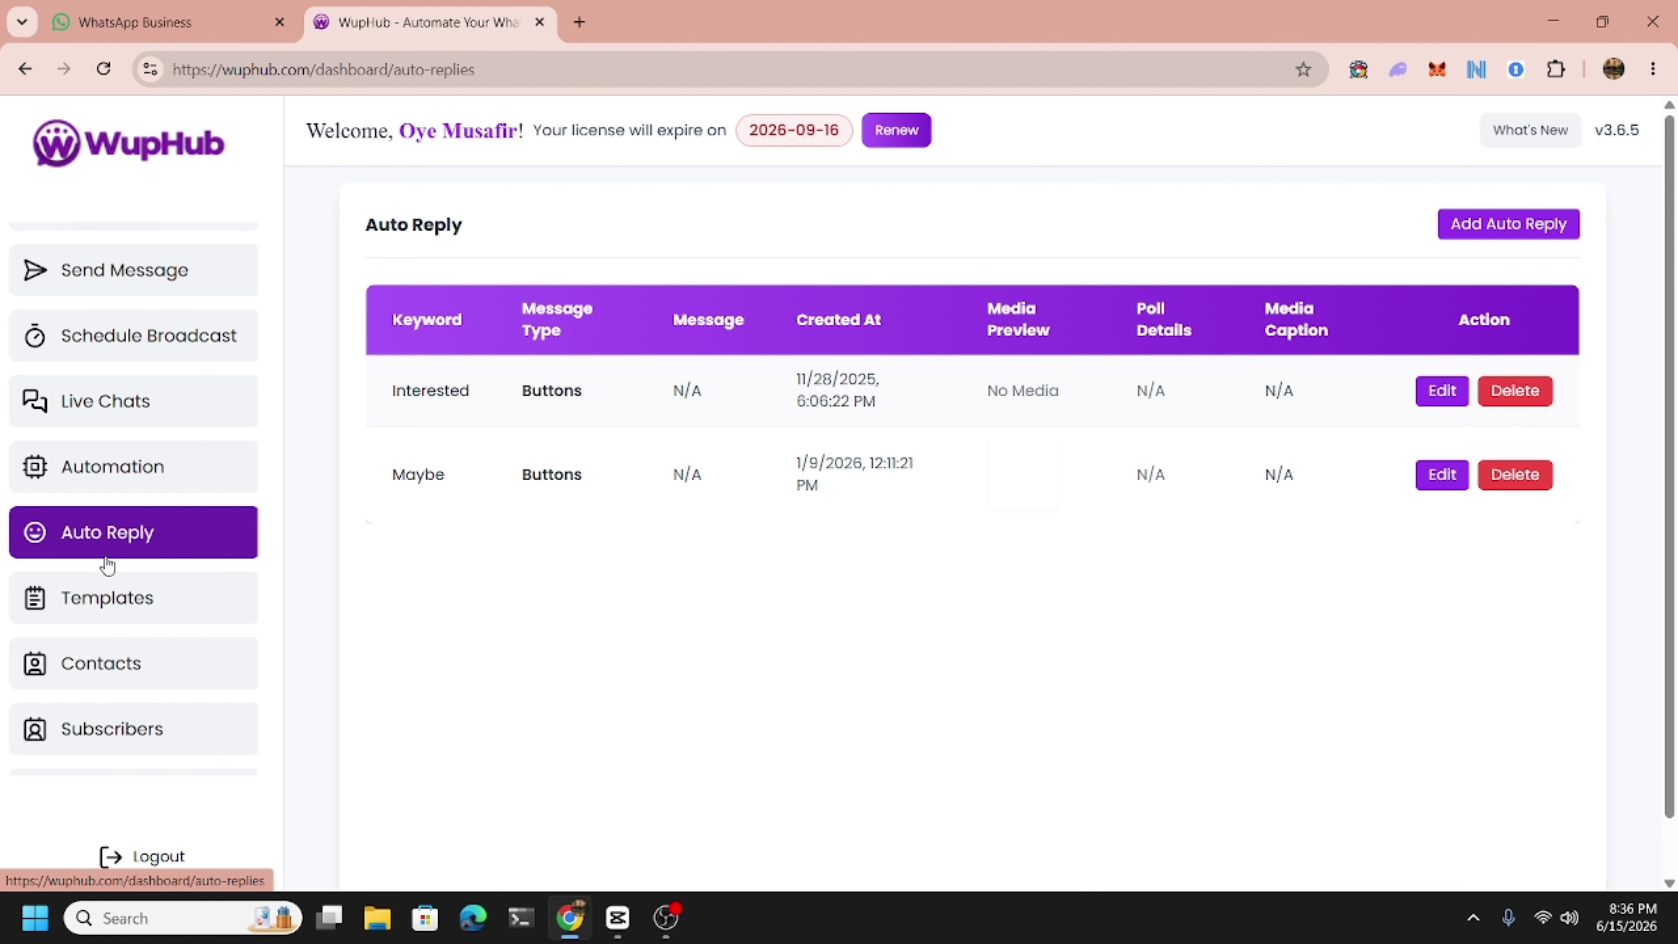
pyautogui.click(165, 22)
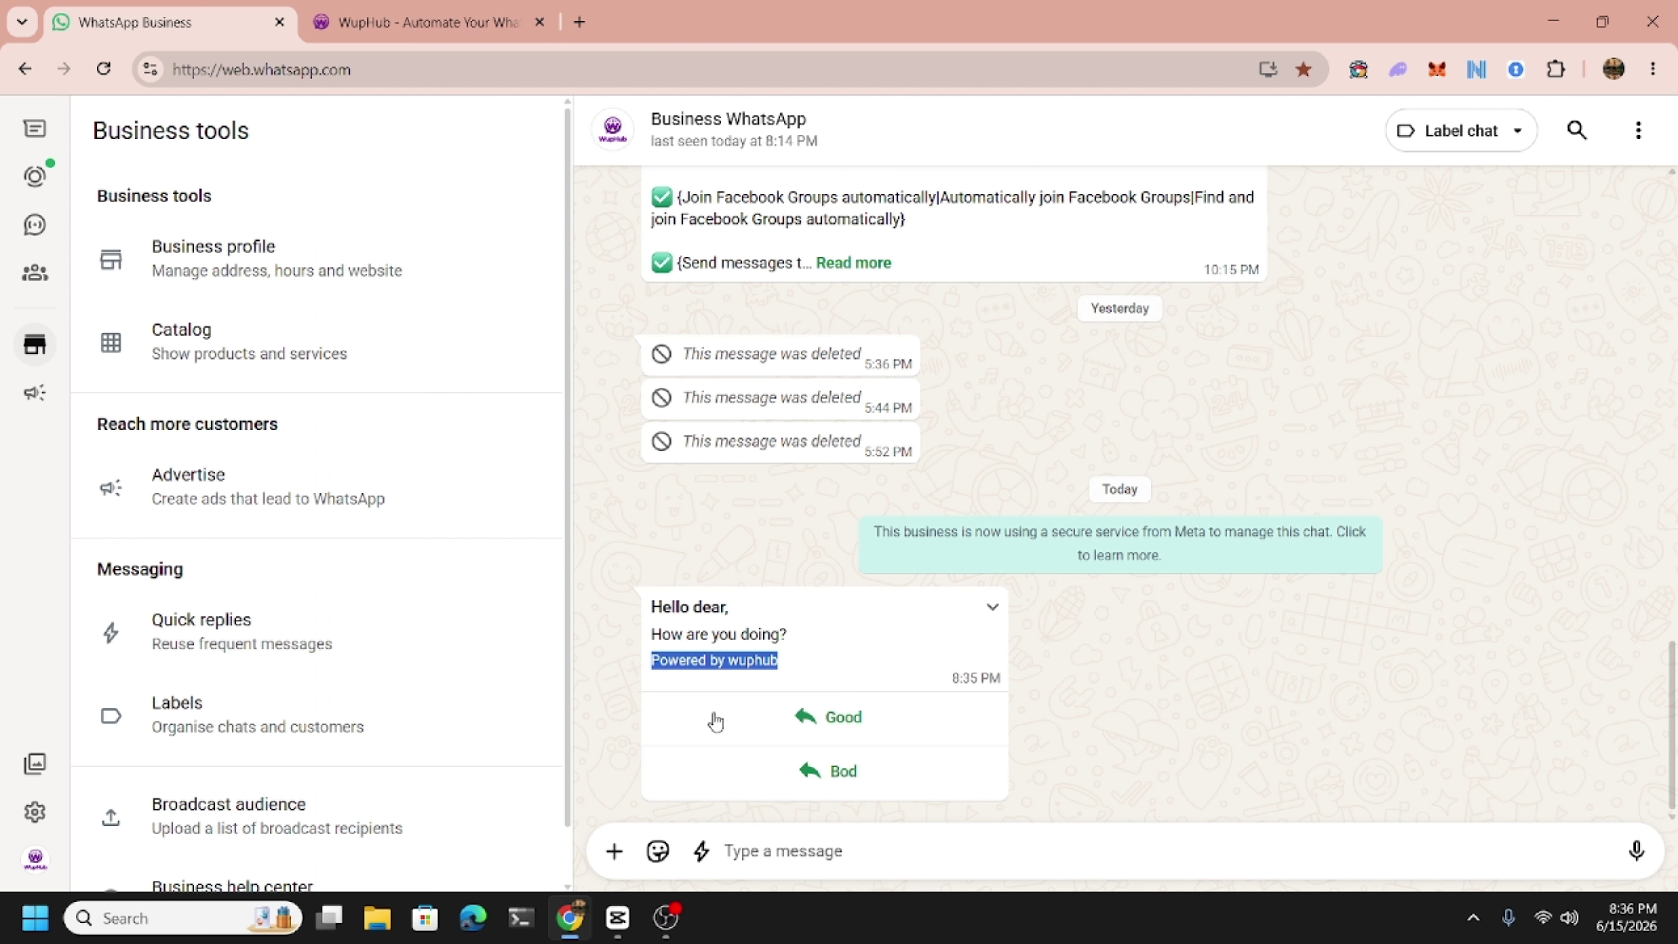
pyautogui.click(425, 12)
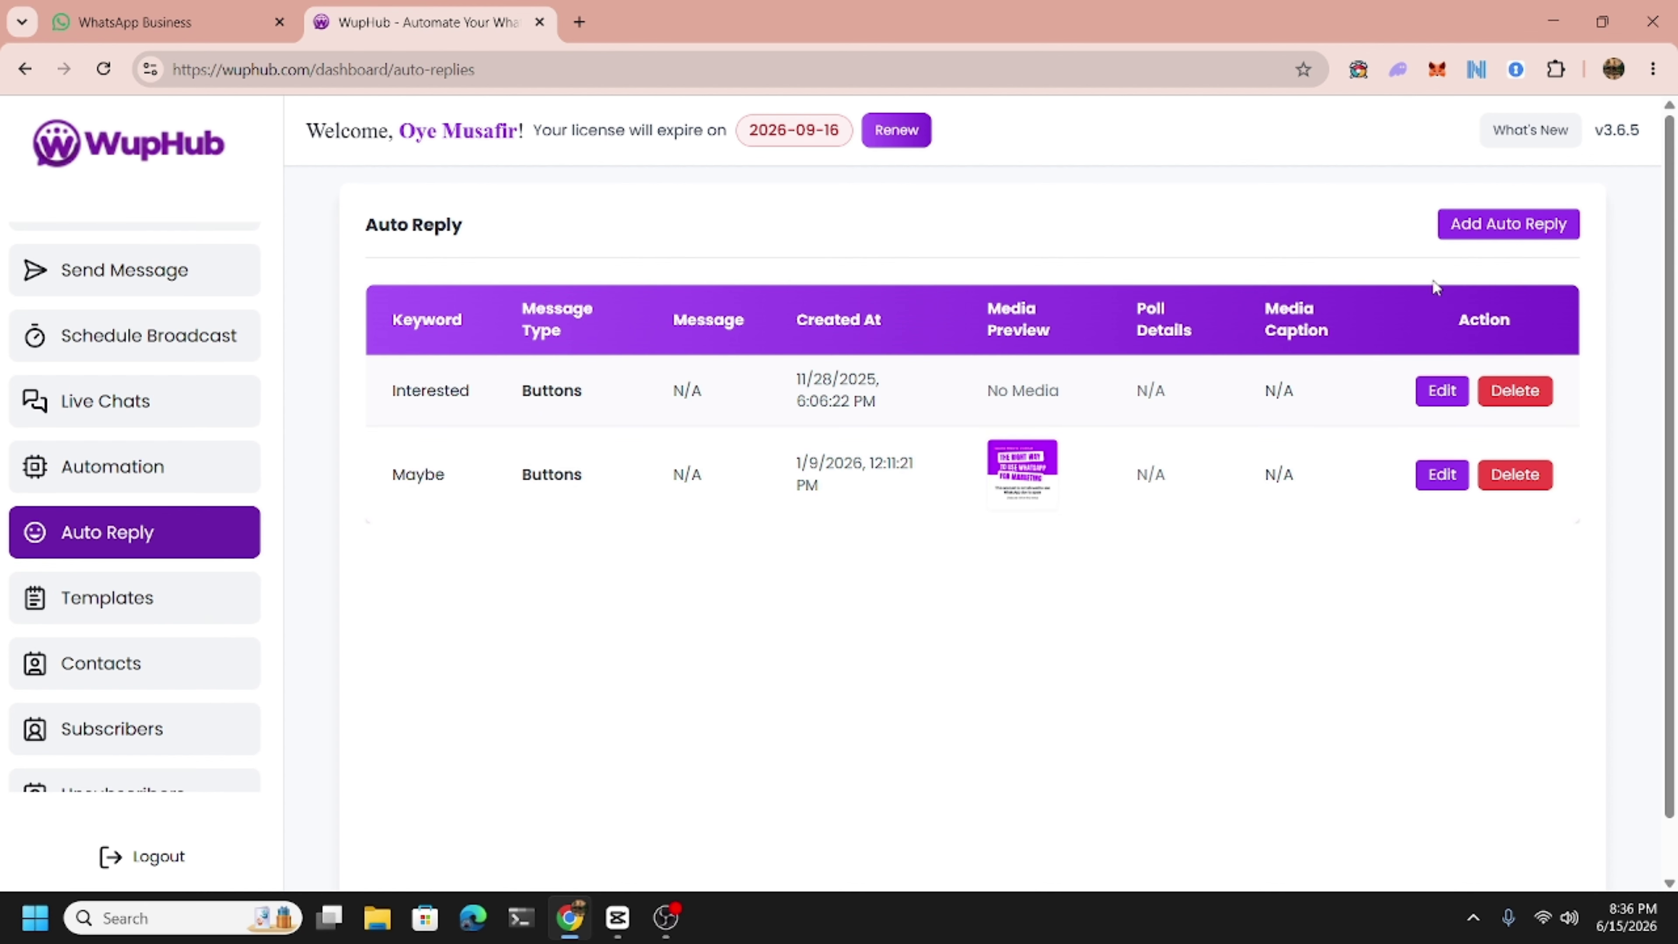
# Start a new auto reply with device WupHub, keyword 'Good', Text type and Whole word match.
pyautogui.click(1468, 225)
pyautogui.click(536, 395)
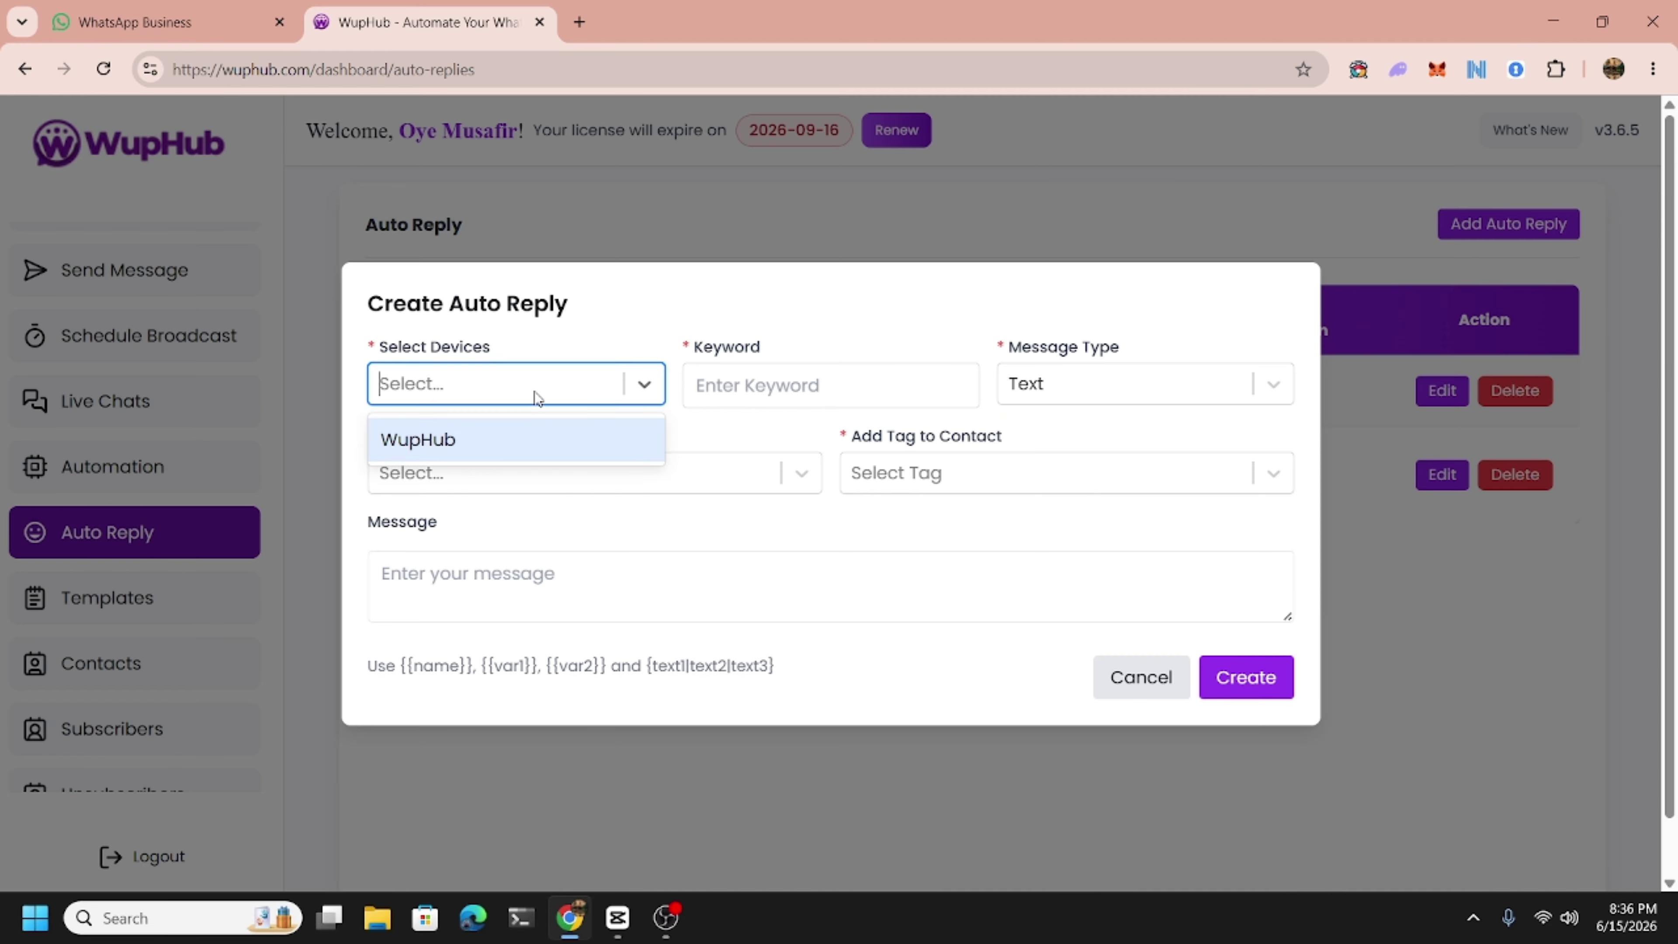
pyautogui.click(466, 438)
pyautogui.click(724, 383)
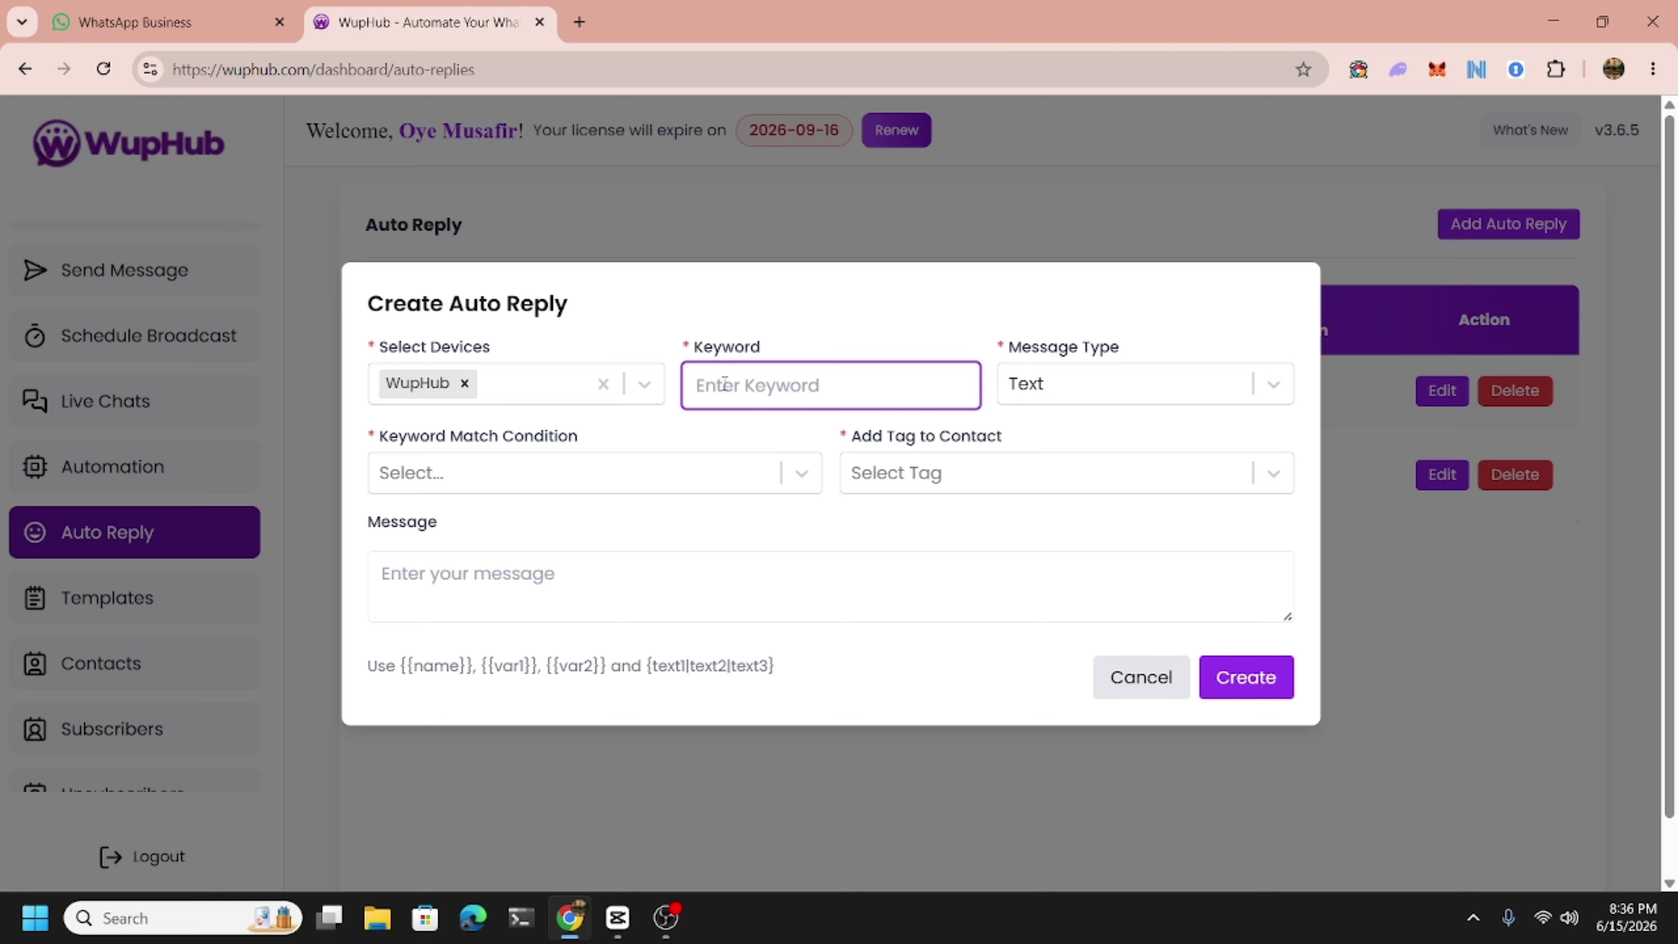
pyautogui.write('Good')
pyautogui.click(1074, 393)
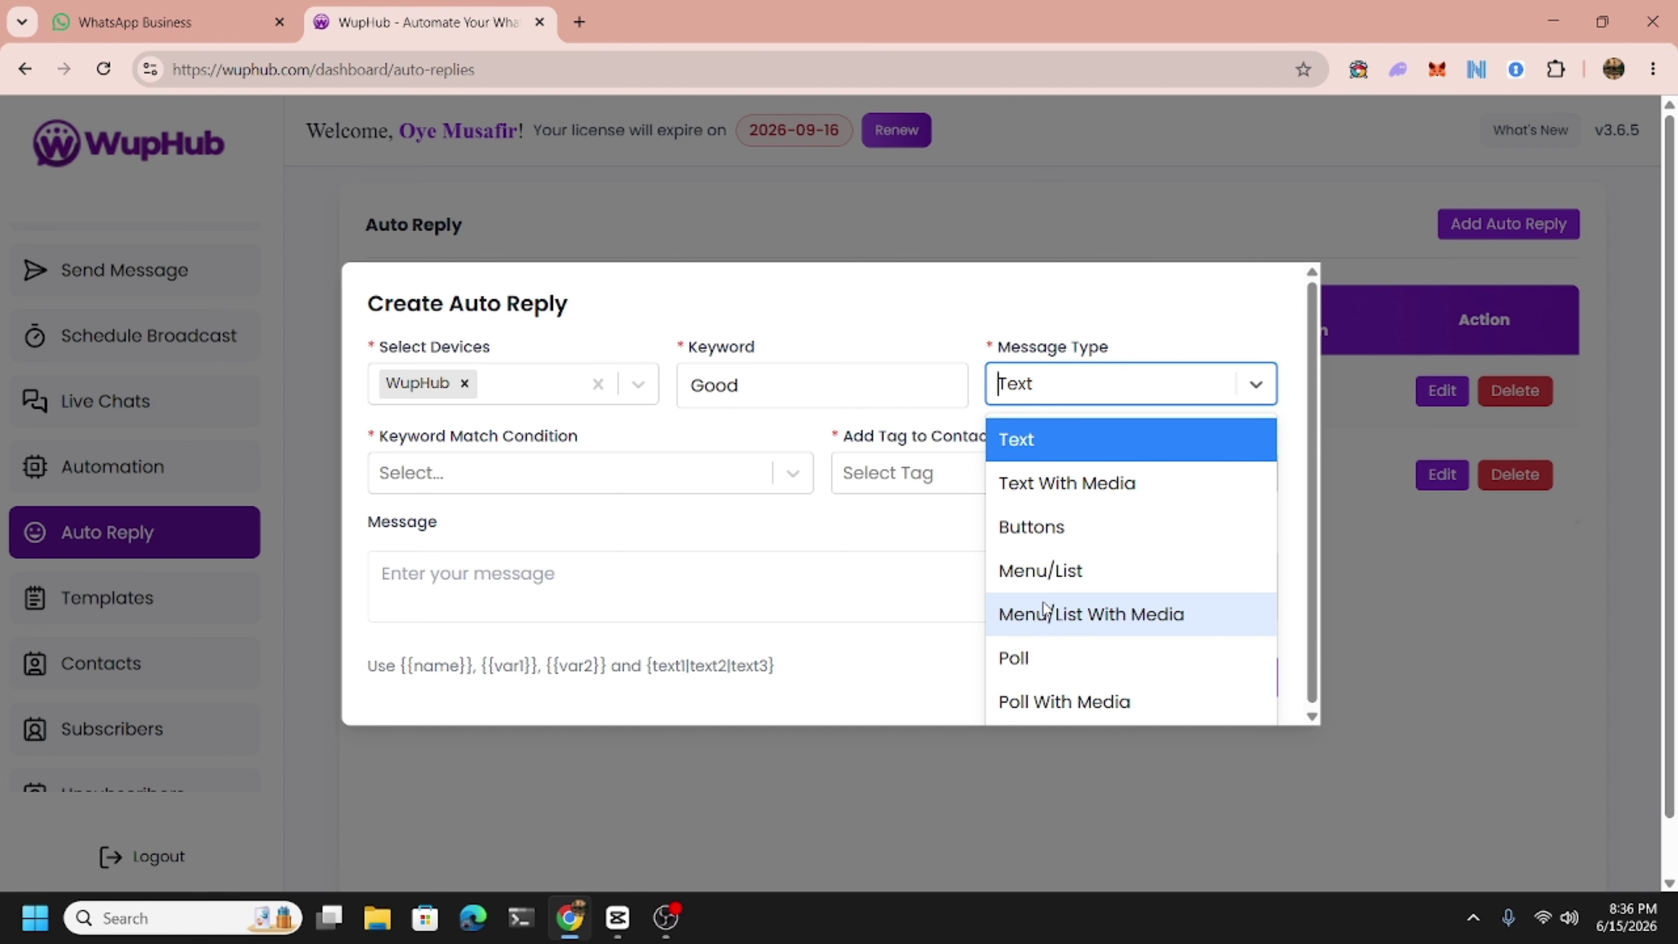
pyautogui.click(740, 548)
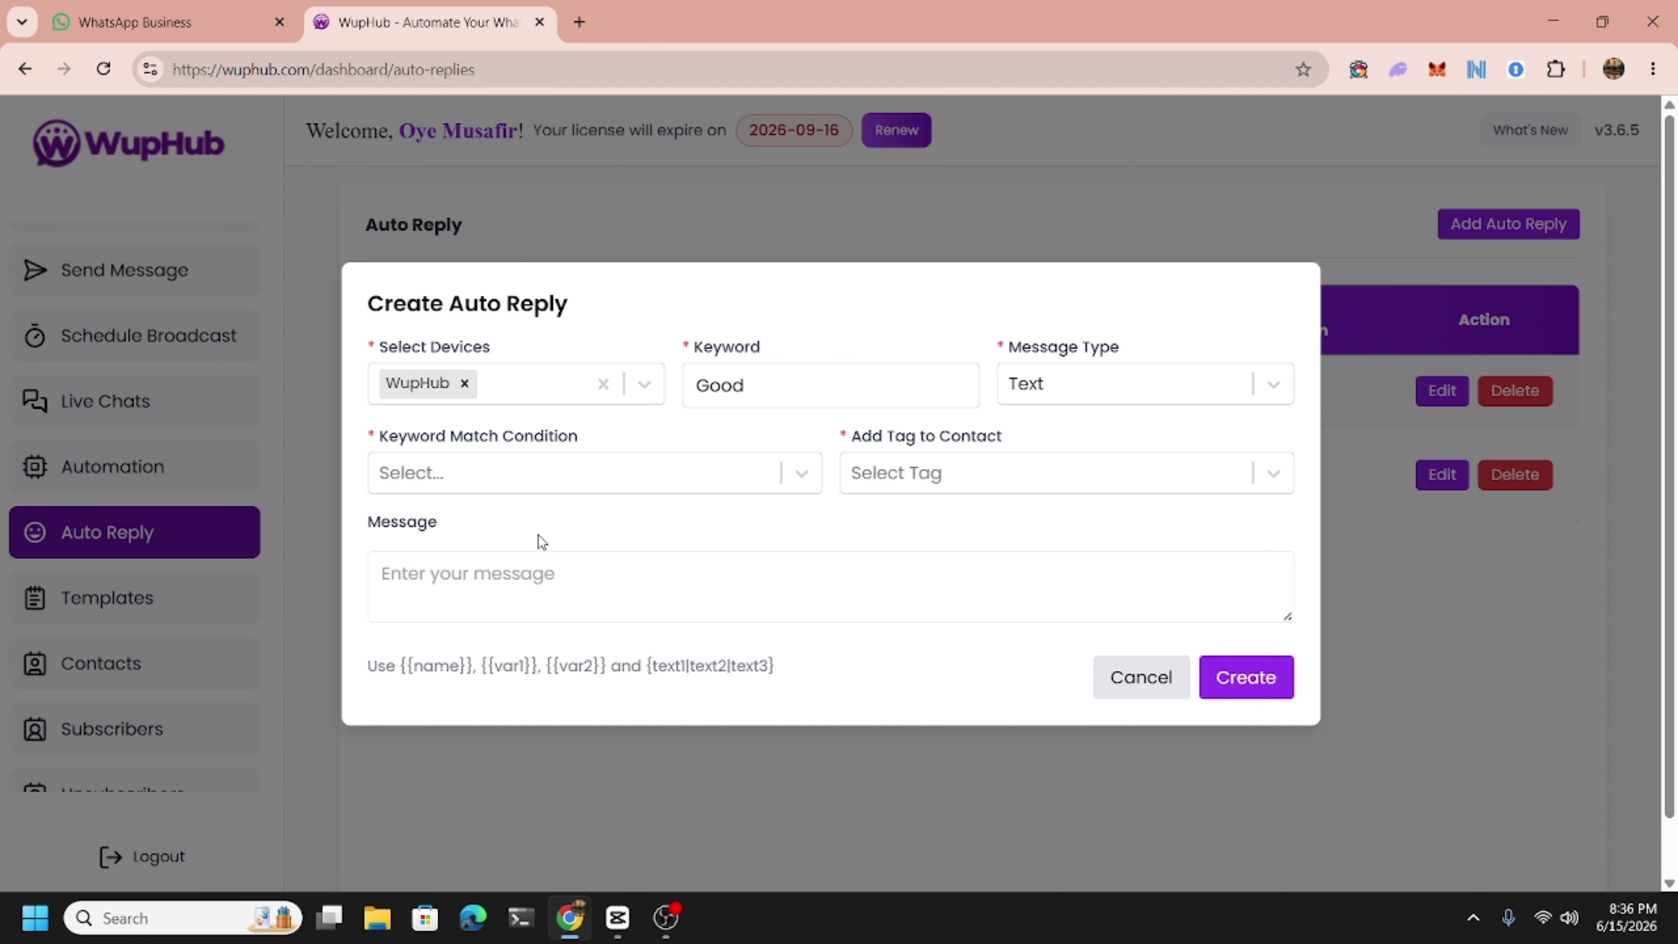
pyautogui.click(431, 491)
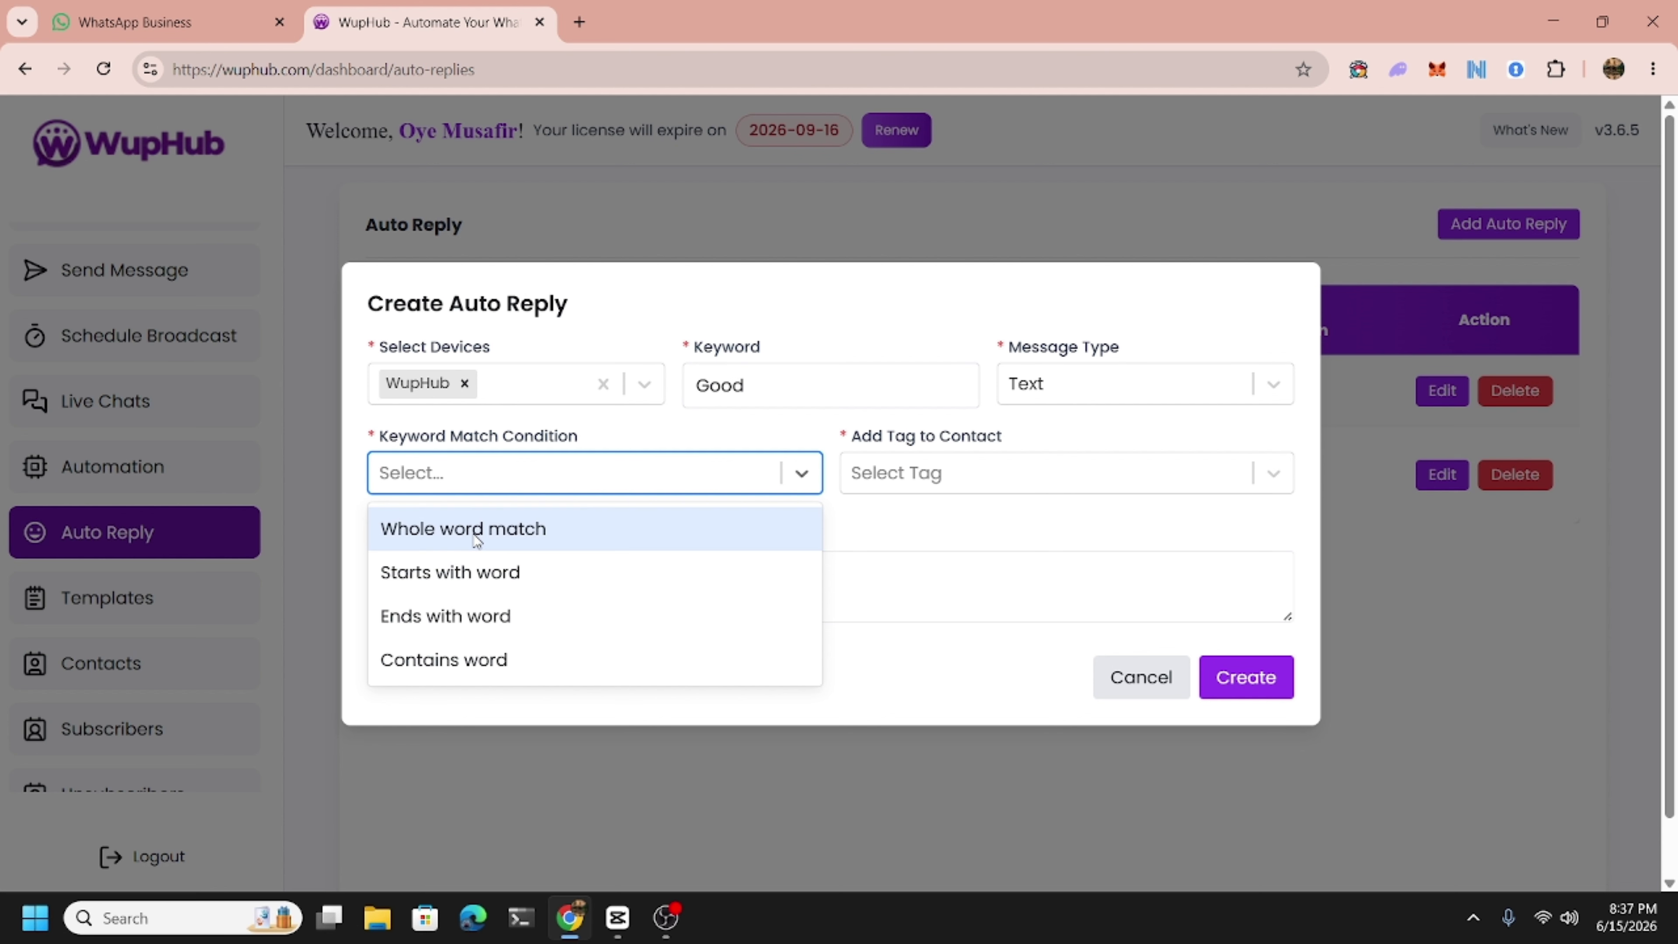
pyautogui.click(476, 540)
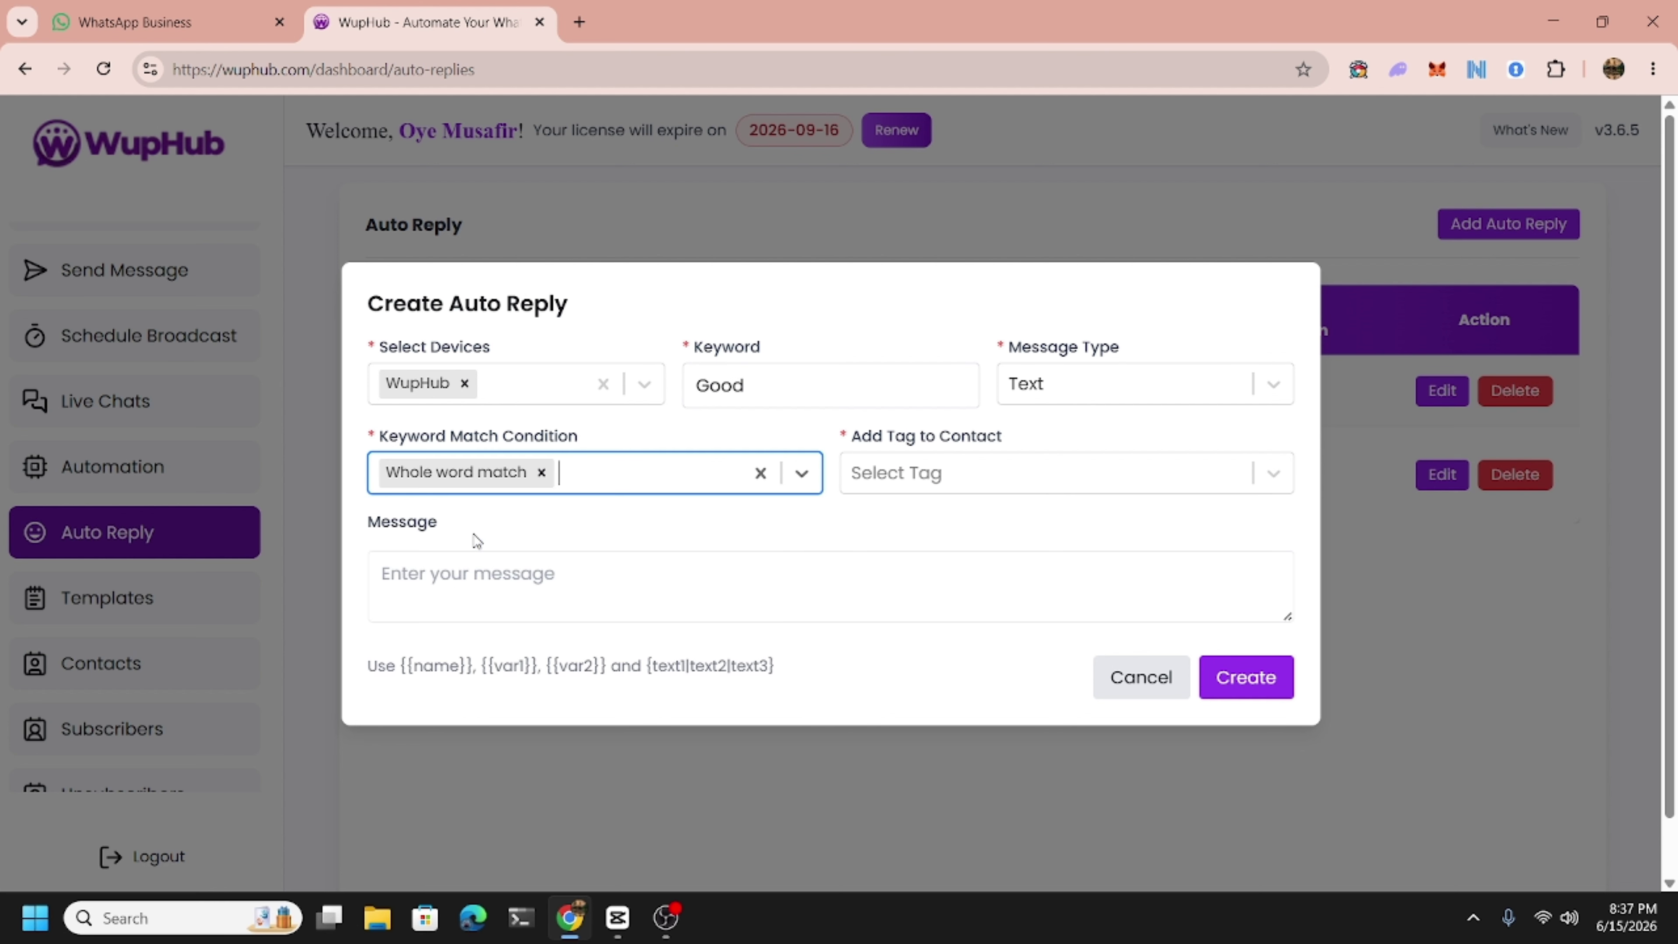
# Leave the contact tag empty and place the cursor in the reply message box.
pyautogui.click(1016, 486)
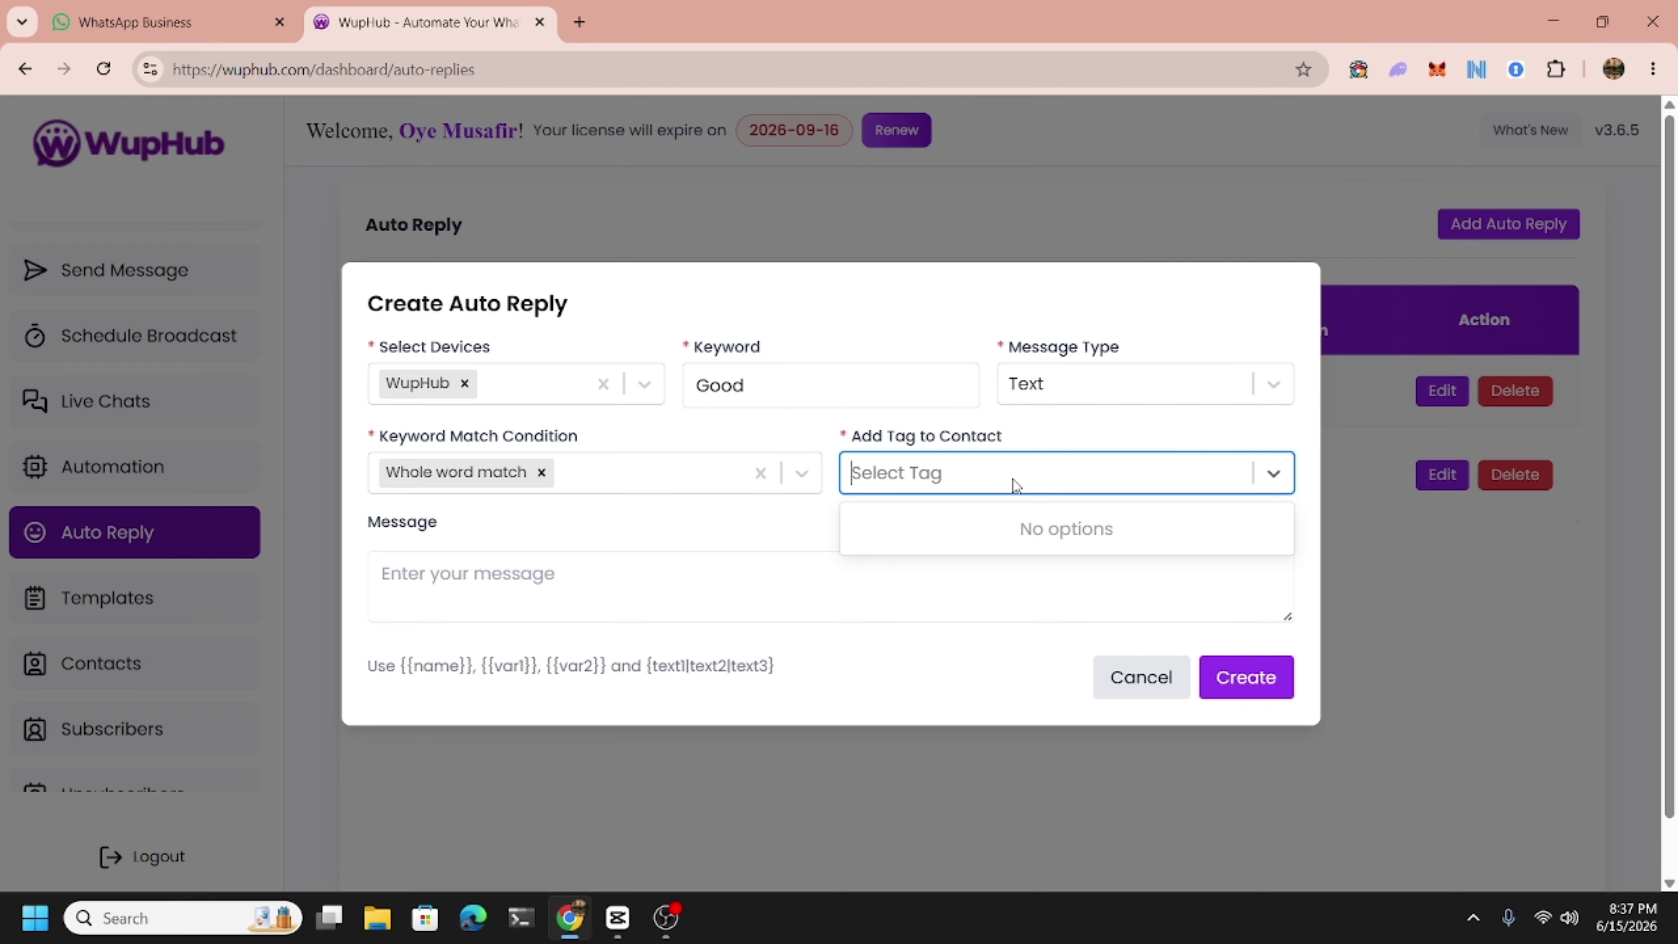
pyautogui.click(1016, 486)
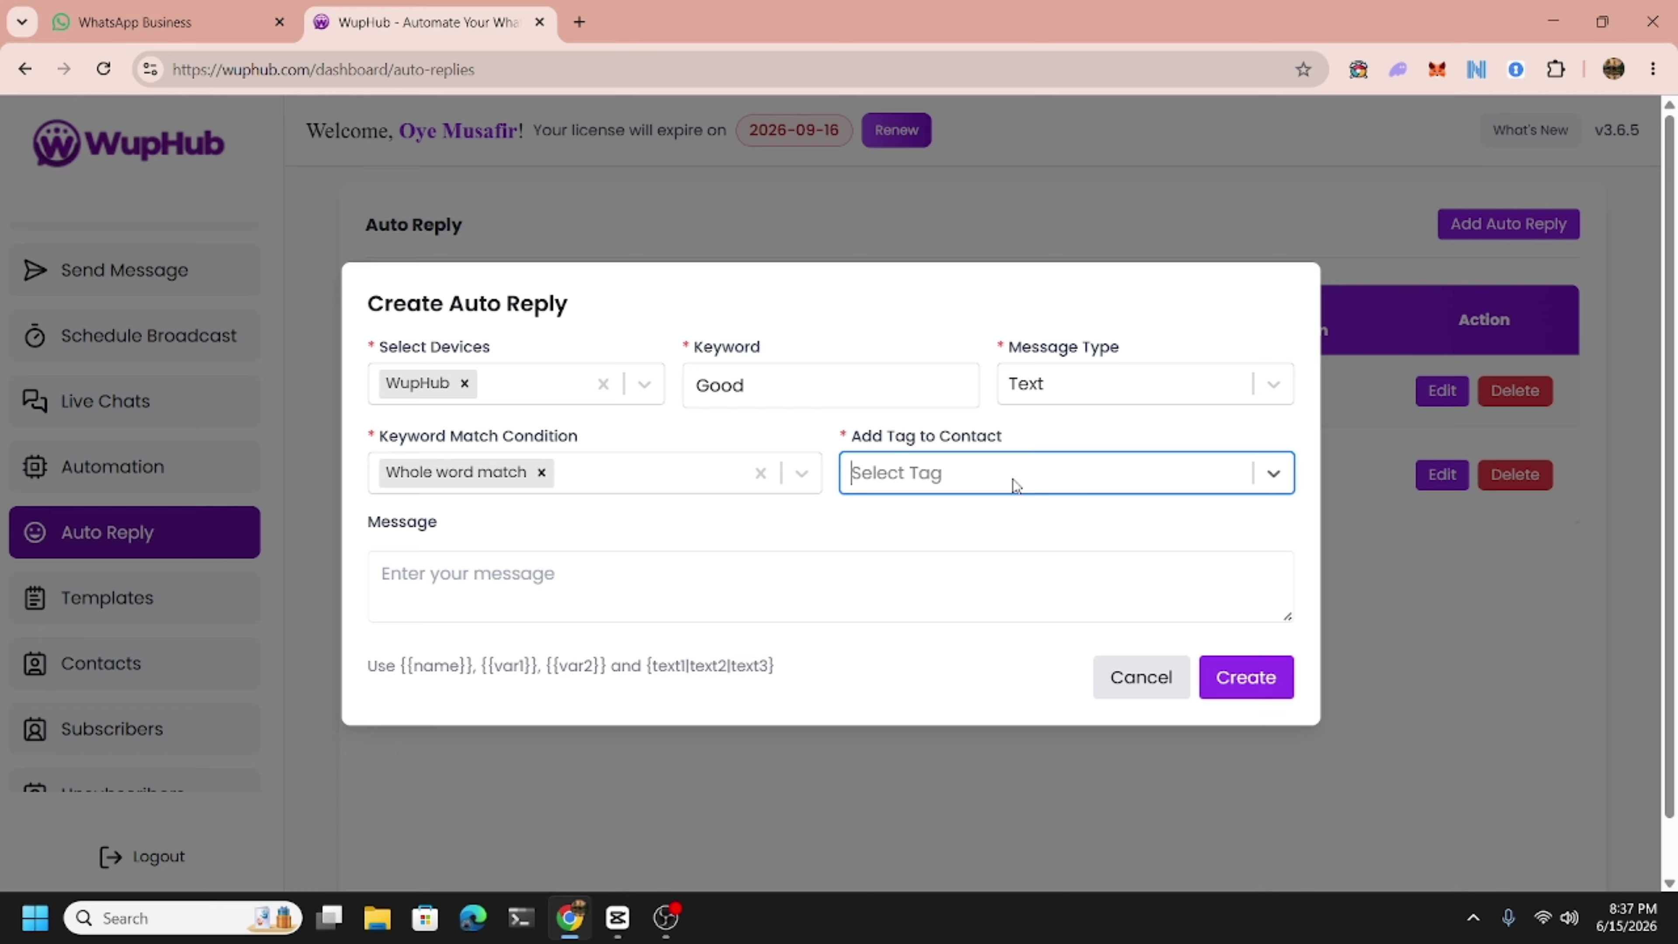
pyautogui.click(1016, 486)
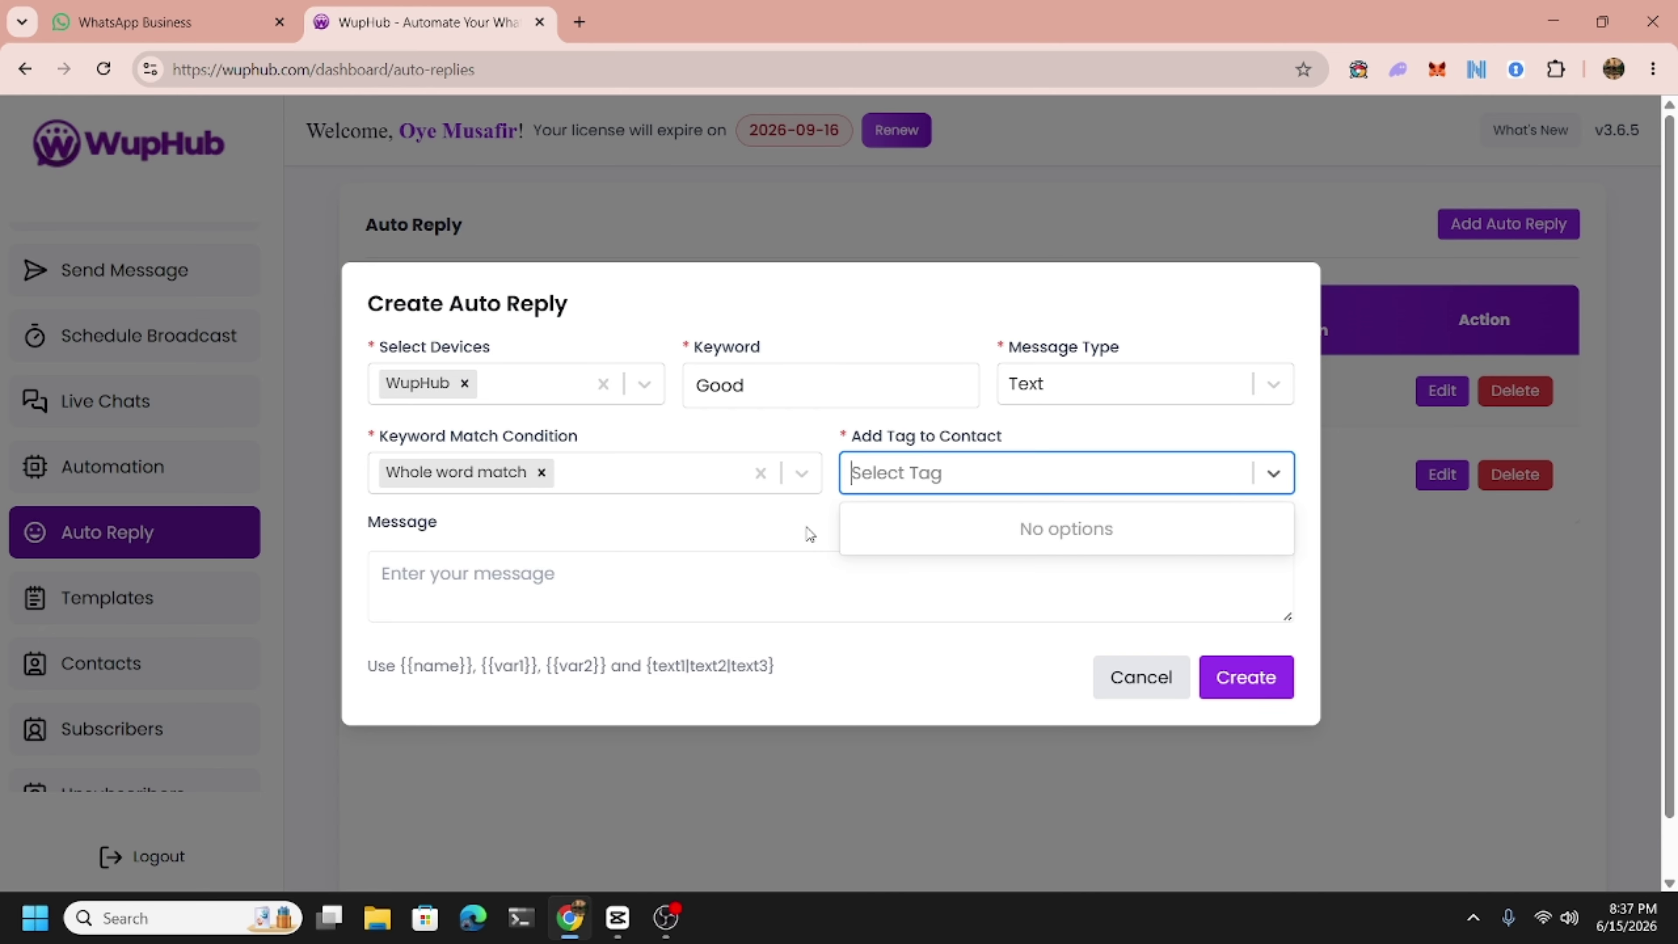
pyautogui.click(808, 532)
pyautogui.click(1079, 471)
pyautogui.click(1079, 470)
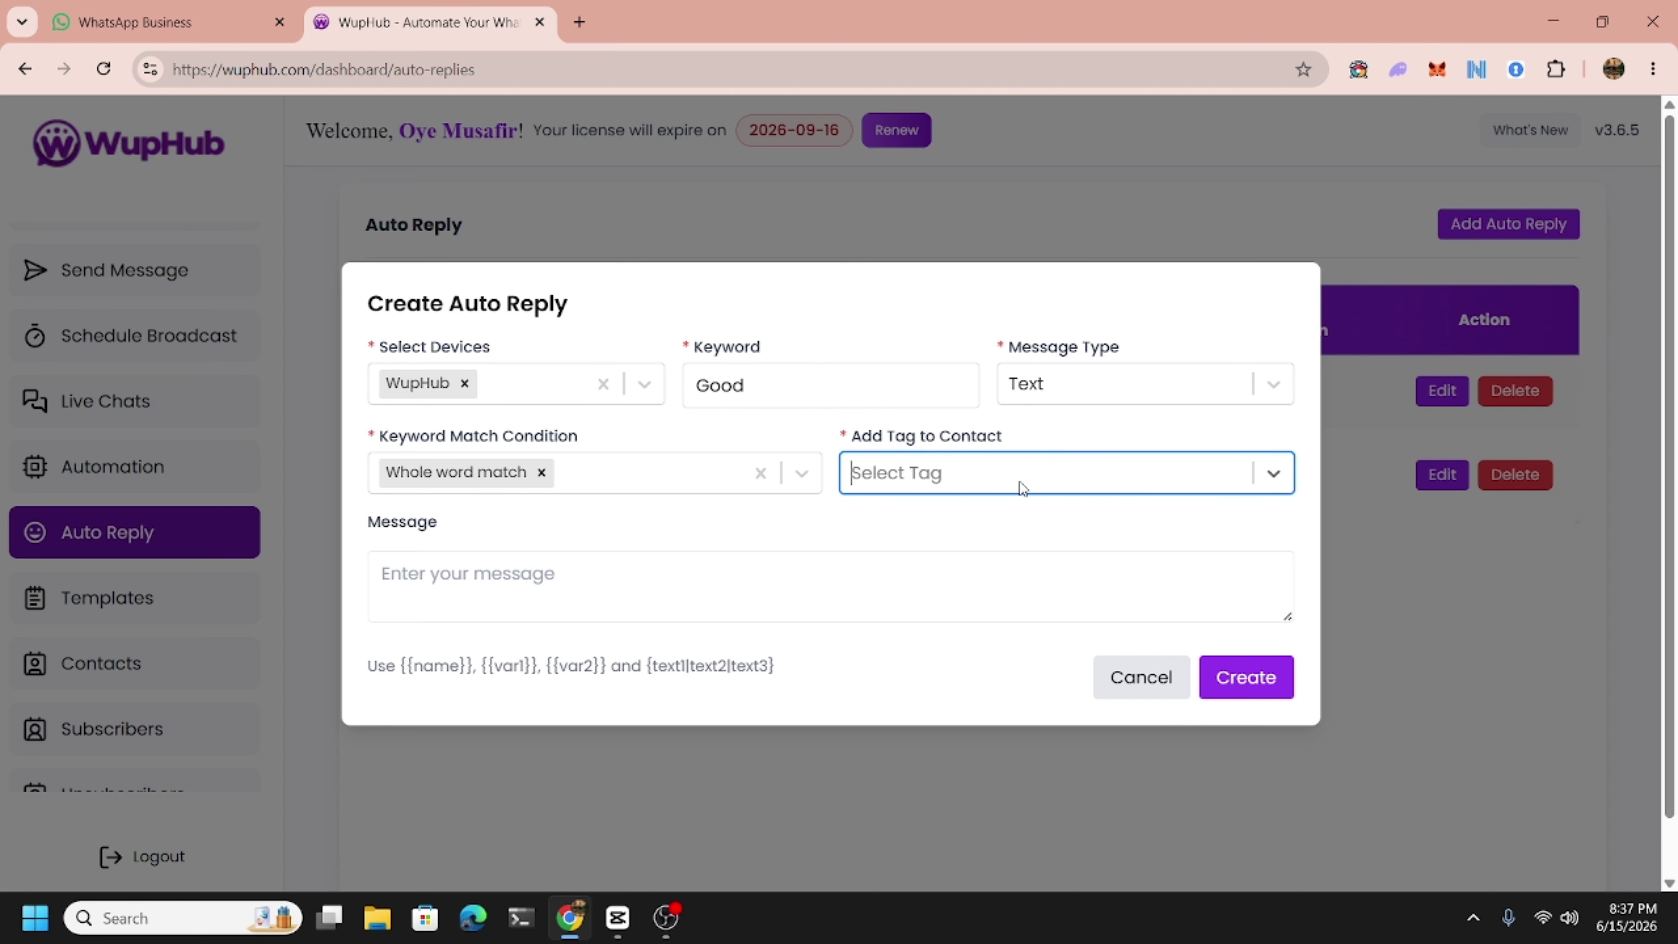
pyautogui.click(1274, 474)
pyautogui.click(1274, 474)
pyautogui.click(612, 616)
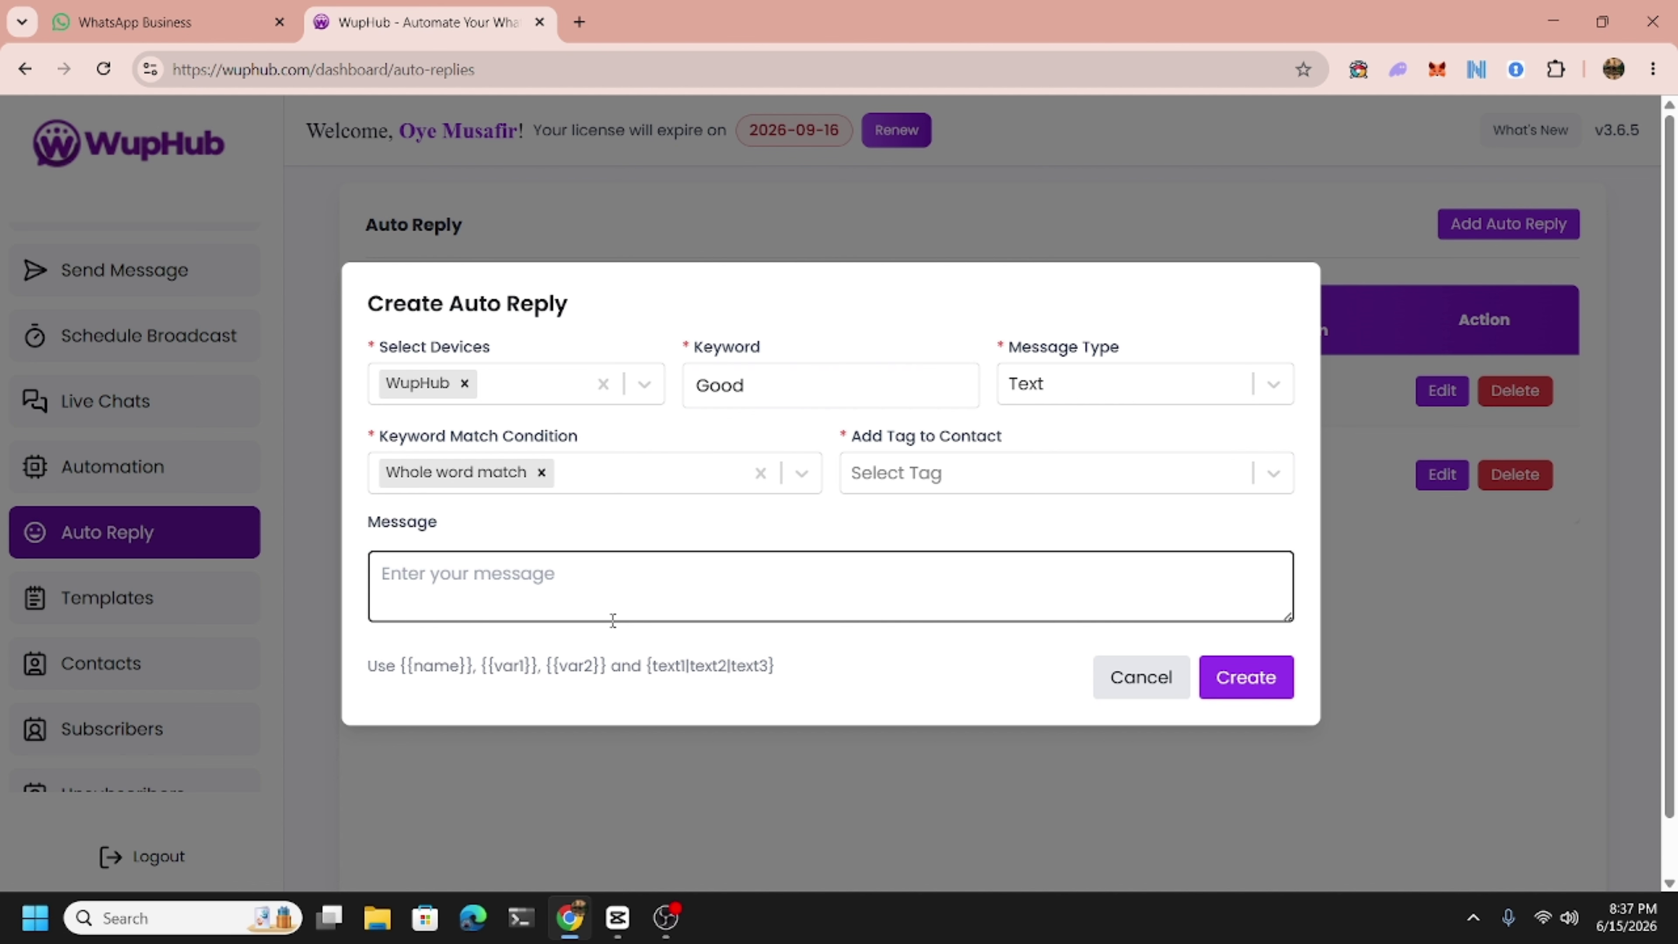
# Enter the reply 'Hello {{name}}, Thank you for answering.' and create the Good auto reply.
pyautogui.write('Hell')
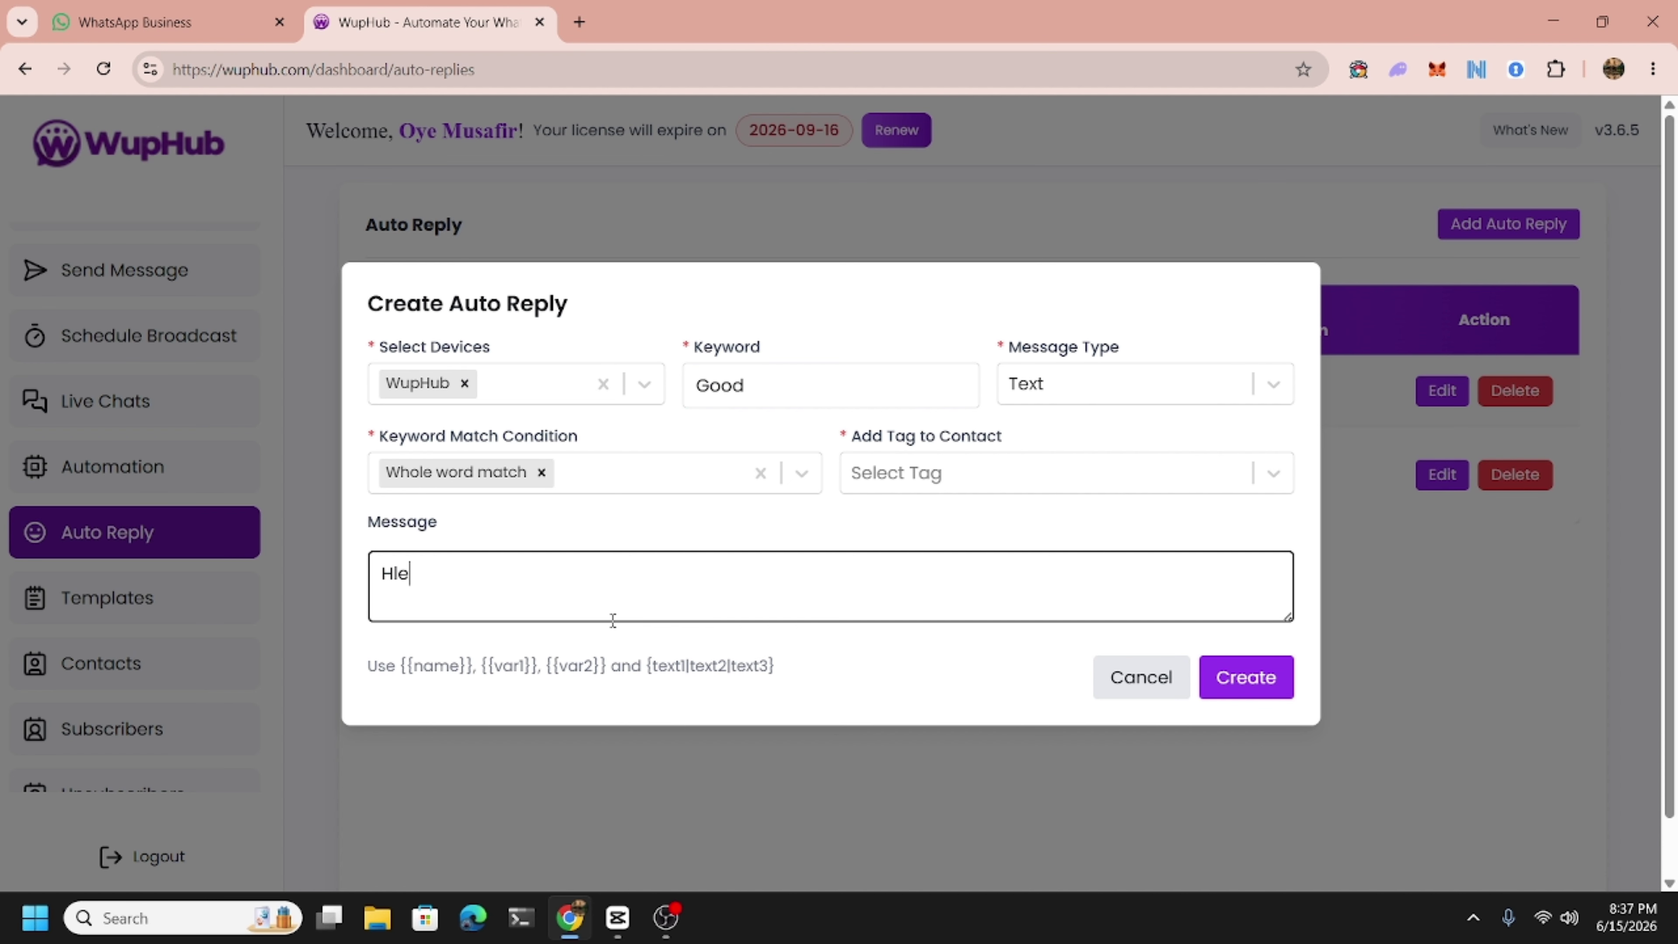
pyautogui.press('BackSpace')
pyautogui.press('BackSpace')
pyautogui.press('BackSpace')
pyautogui.write('ello ')
pyautogui.write('{{anme')
pyautogui.press('BackSpace')
pyautogui.press('BackSpace')
pyautogui.press('BackSpace')
pyautogui.press('BackSpace')
pyautogui.write('name}},')
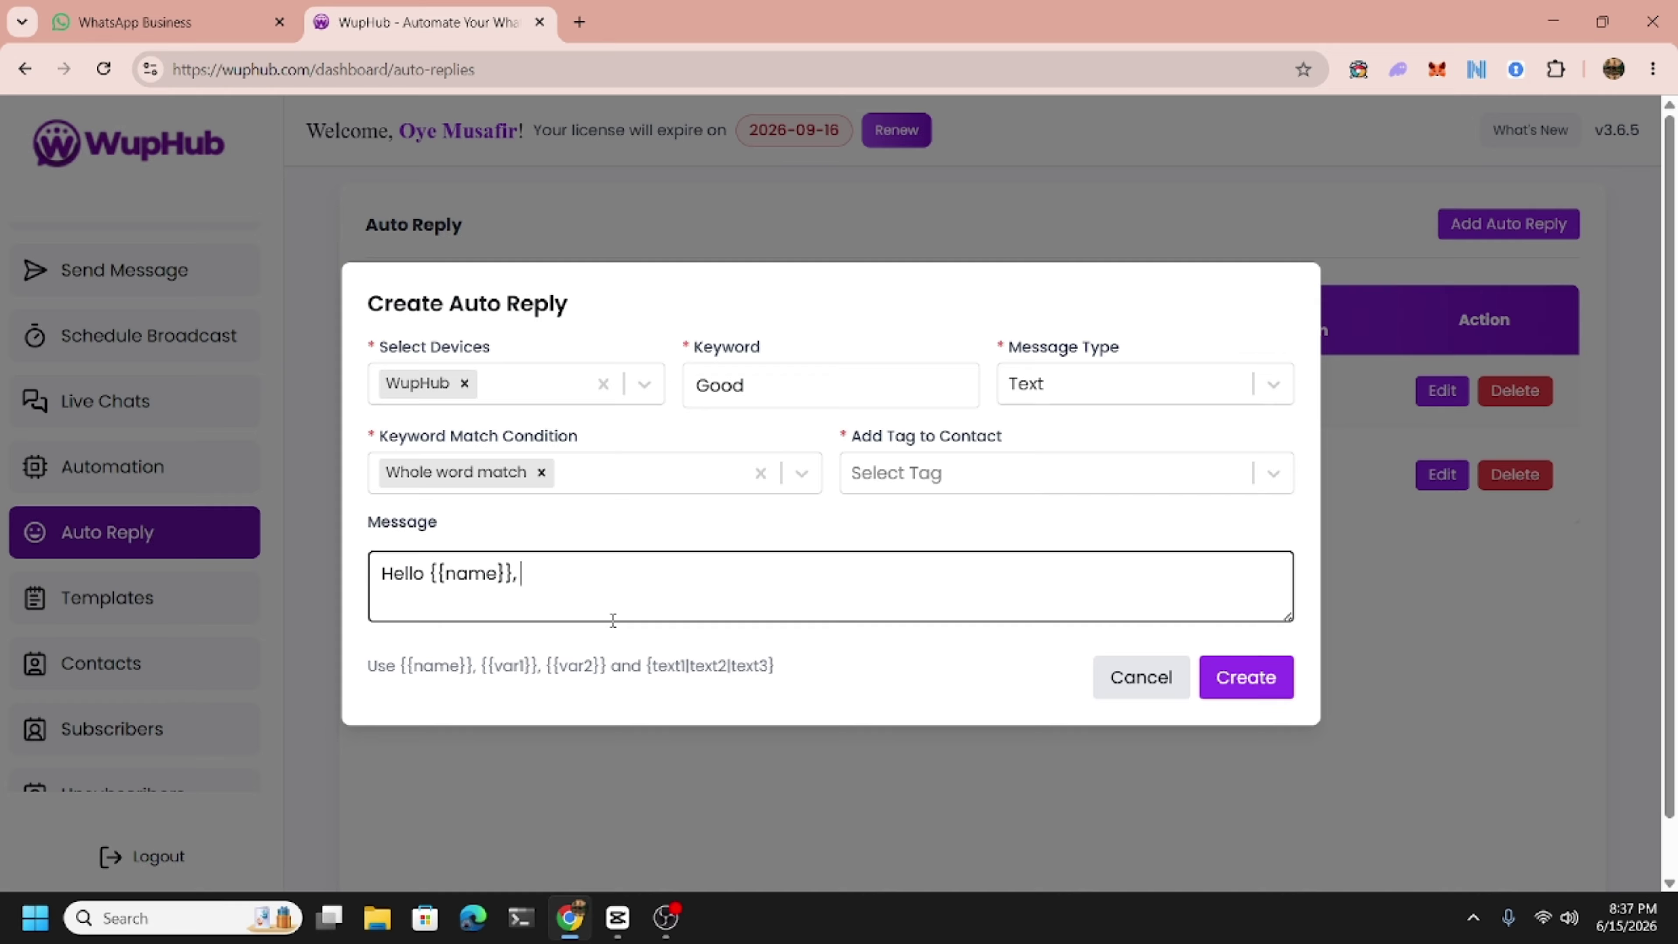
pyautogui.write(' Thank you for asking..')
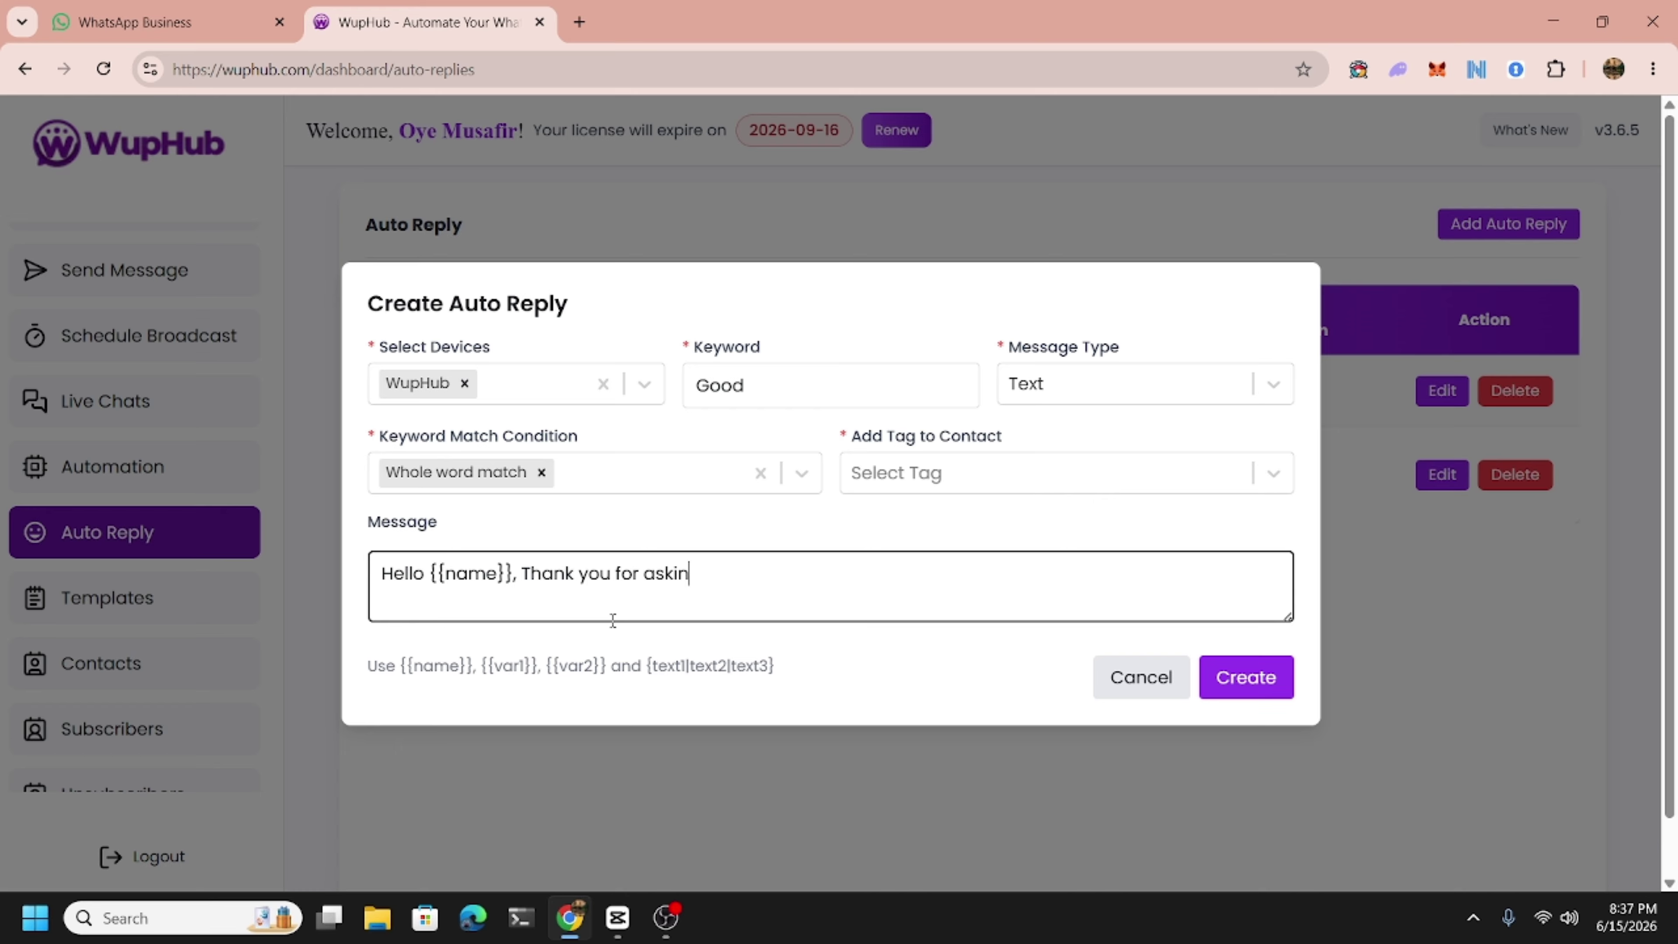
pyautogui.press('BackSpace')
pyautogui.press('BackSpace')
pyautogui.write('. i am good')
pyautogui.press('BackSpace')
pyautogui.press('BackSpace')
pyautogui.press('BackSpace')
pyautogui.press('BackSpace')
pyautogui.press('BackSpace')
pyautogui.press('BackSpace')
pyautogui.press('BackSpace')
pyautogui.press('BackSpace')
pyautogui.press('BackSpace')
pyautogui.press('BackSpace')
pyautogui.press('BackSpace')
pyautogui.press('BackSpace')
pyautogui.press('BackSpace')
pyautogui.press('BackSpace')
pyautogui.press('BackSpace')
pyautogui.press('BackSpace')
pyautogui.press('BackSpace')
pyautogui.write('answering.')
pyautogui.click(1269, 691)
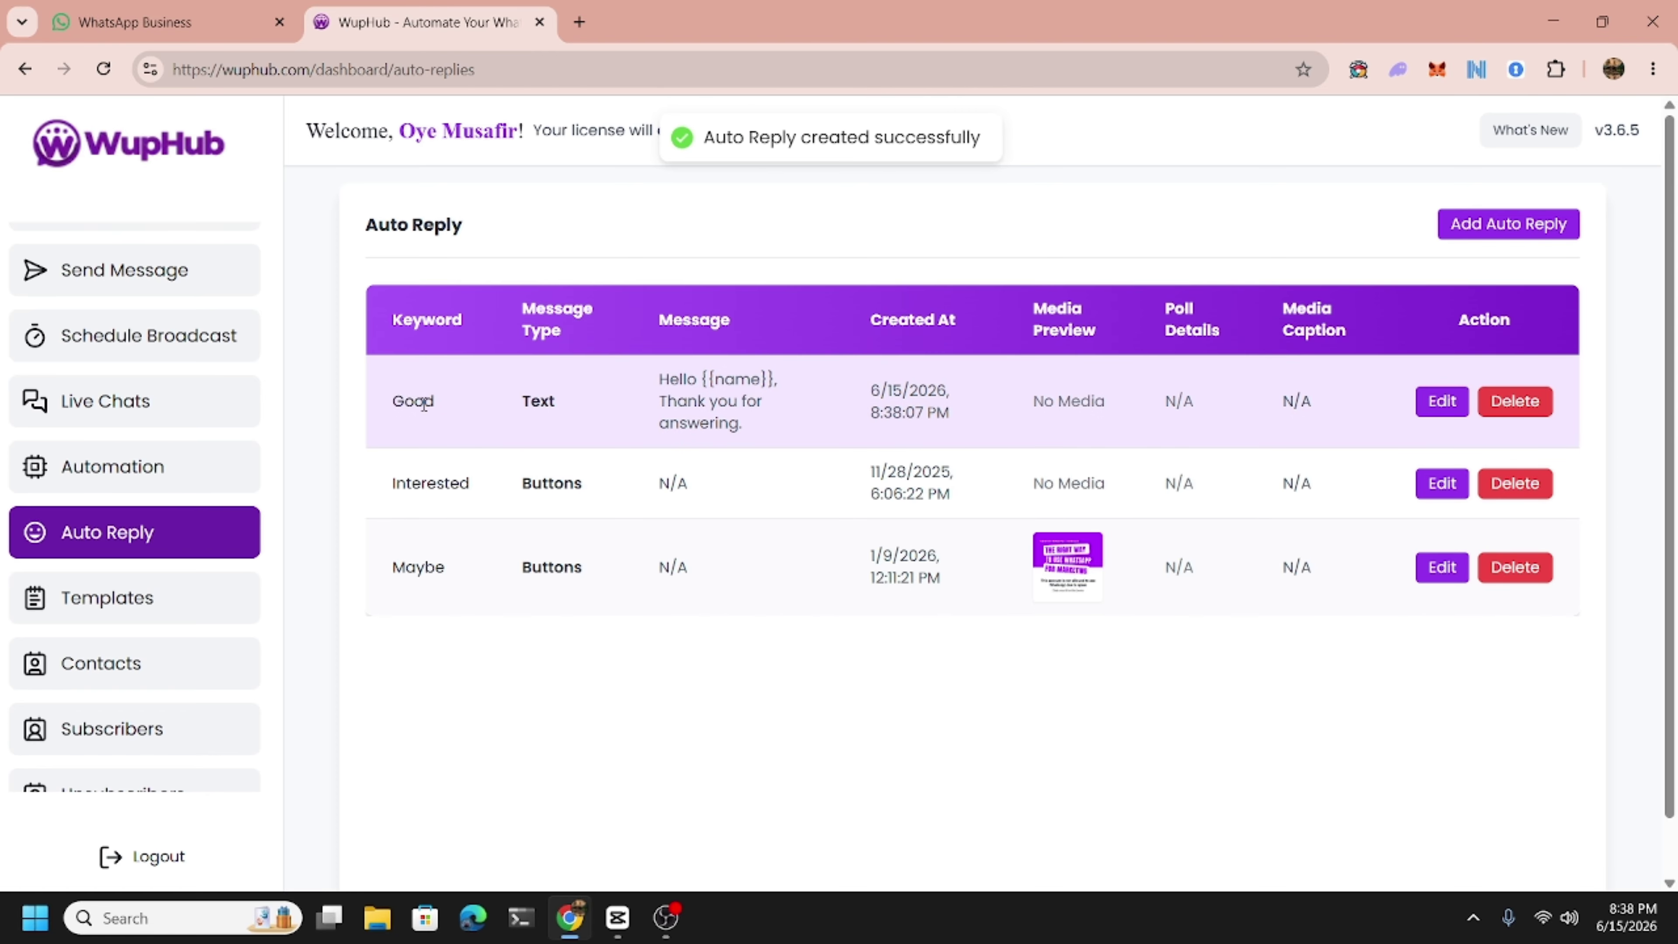
pyautogui.doubleClick(422, 403)
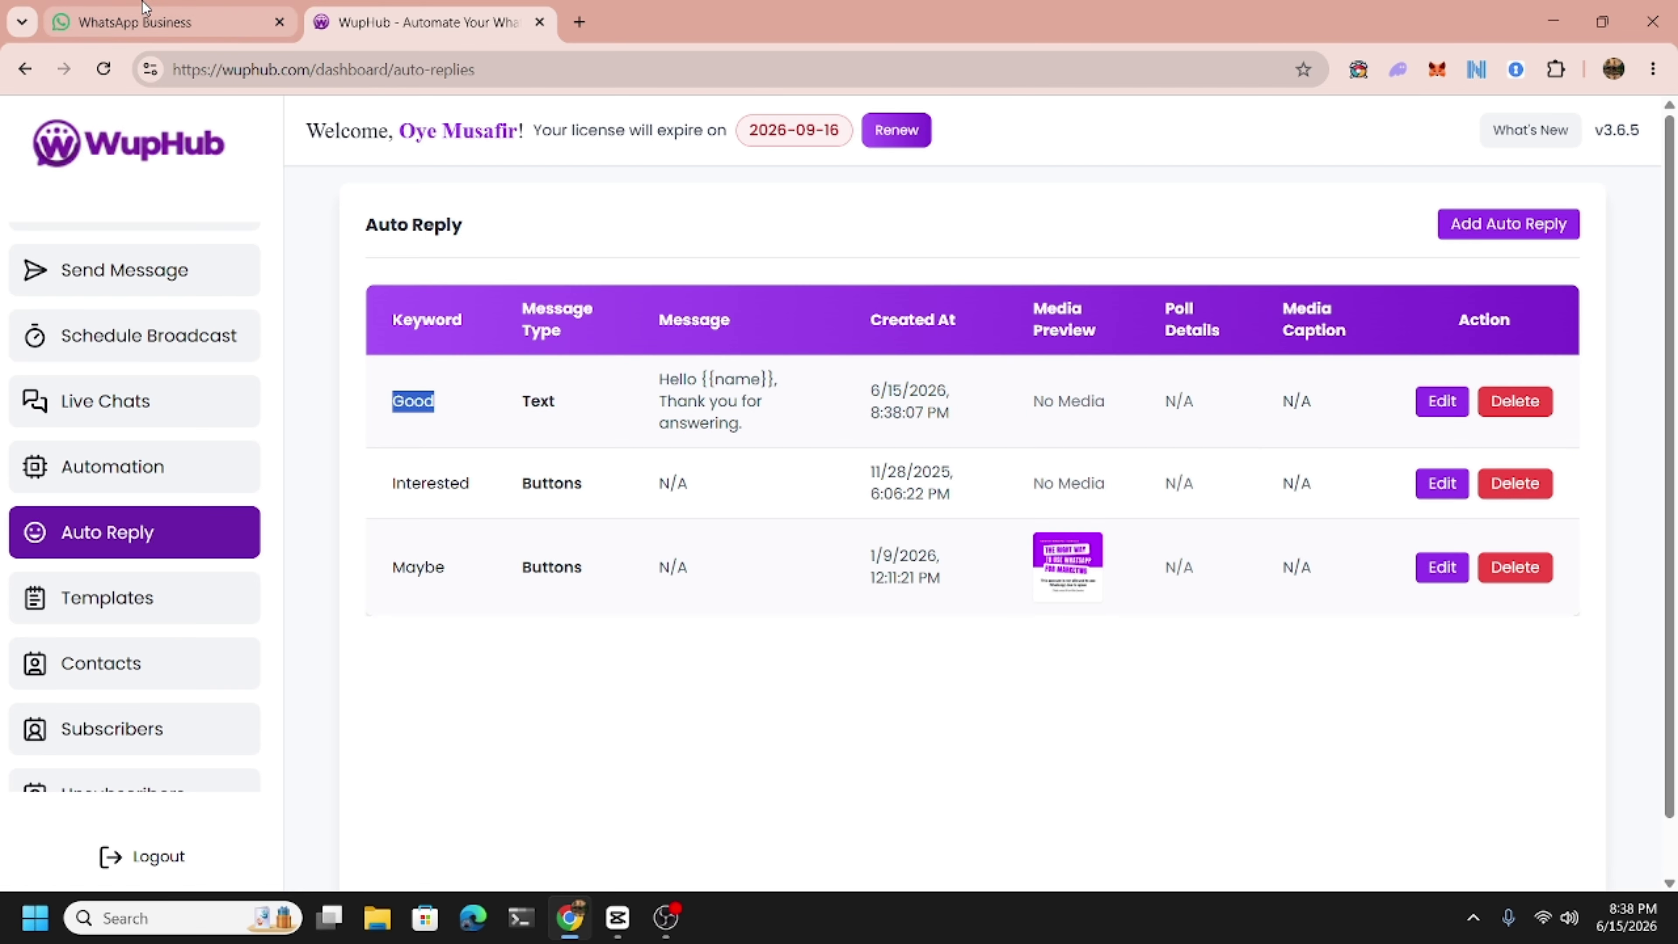
# Answer Good in the WhatsApp chat and verify the automatic 'Thank you for answering.' reply.
pyautogui.click(159, 22)
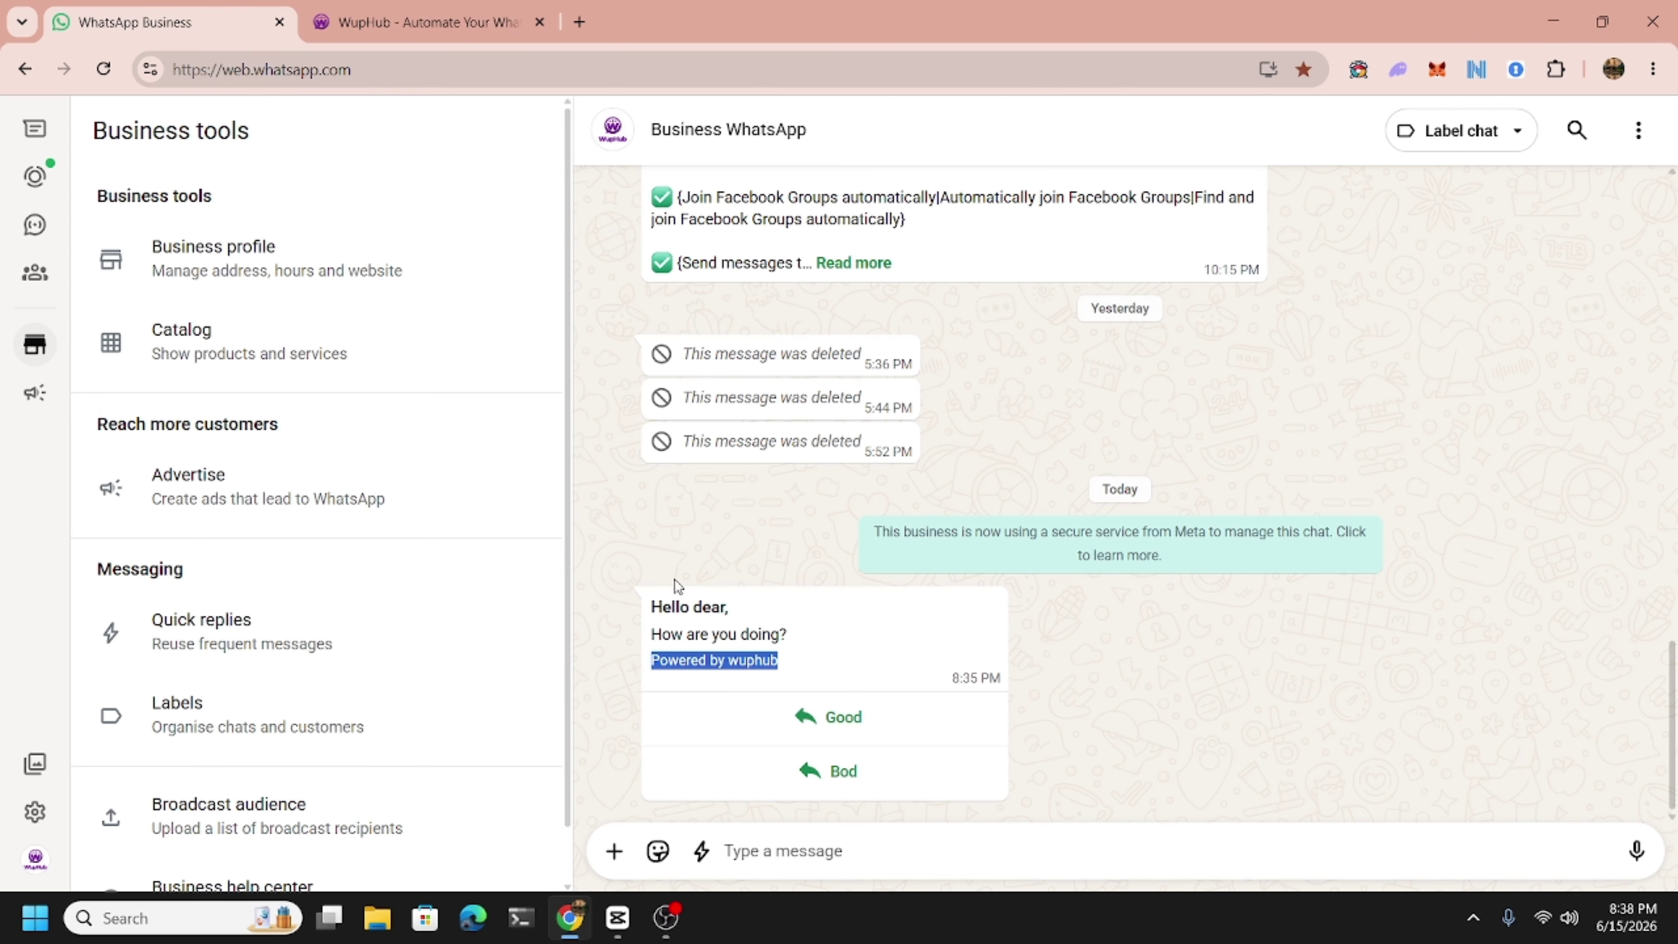
pyautogui.click(1188, 704)
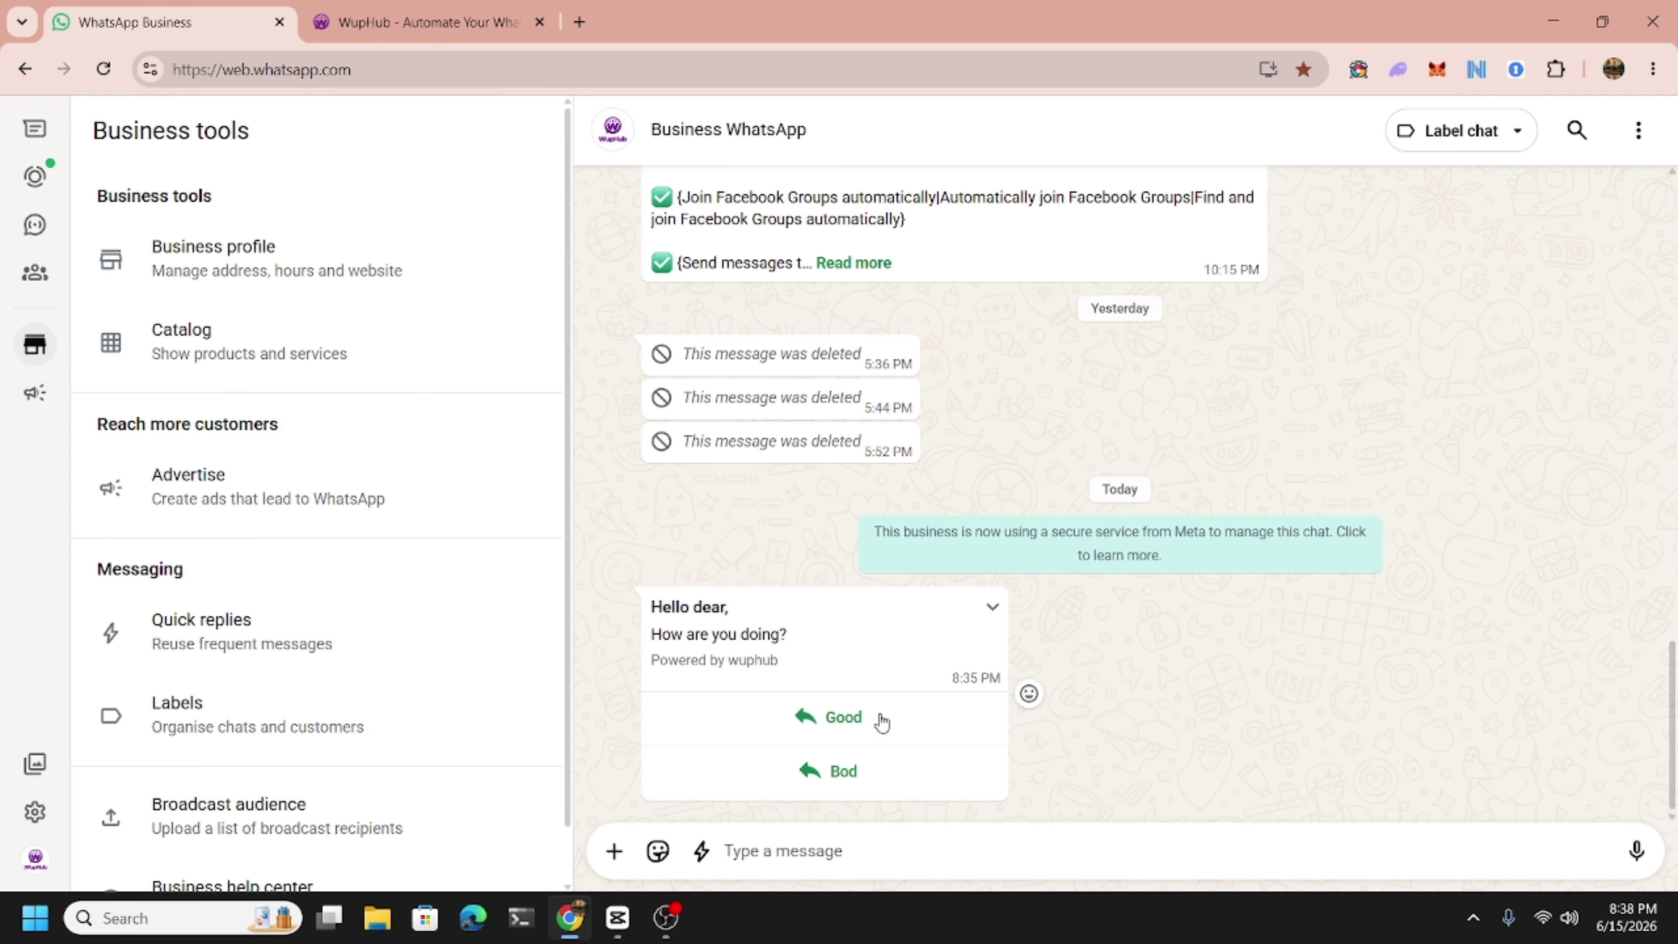
pyautogui.click(834, 716)
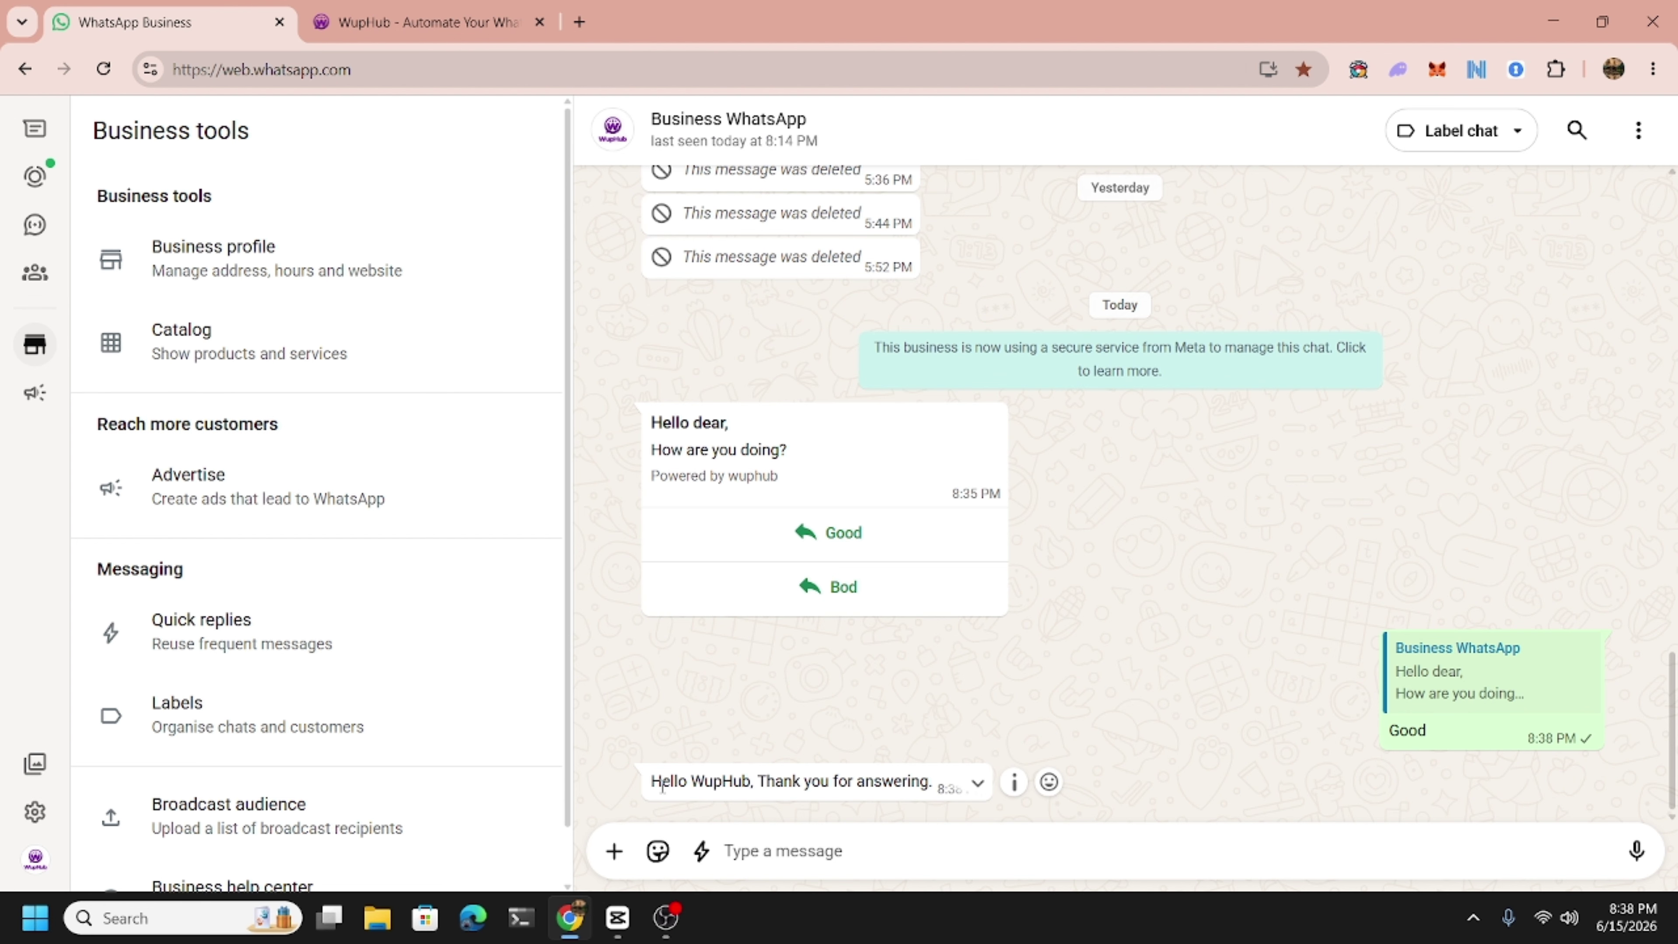
pyautogui.moveTo(652, 781); pyautogui.dragTo(909, 769)
pyautogui.click(909, 773)
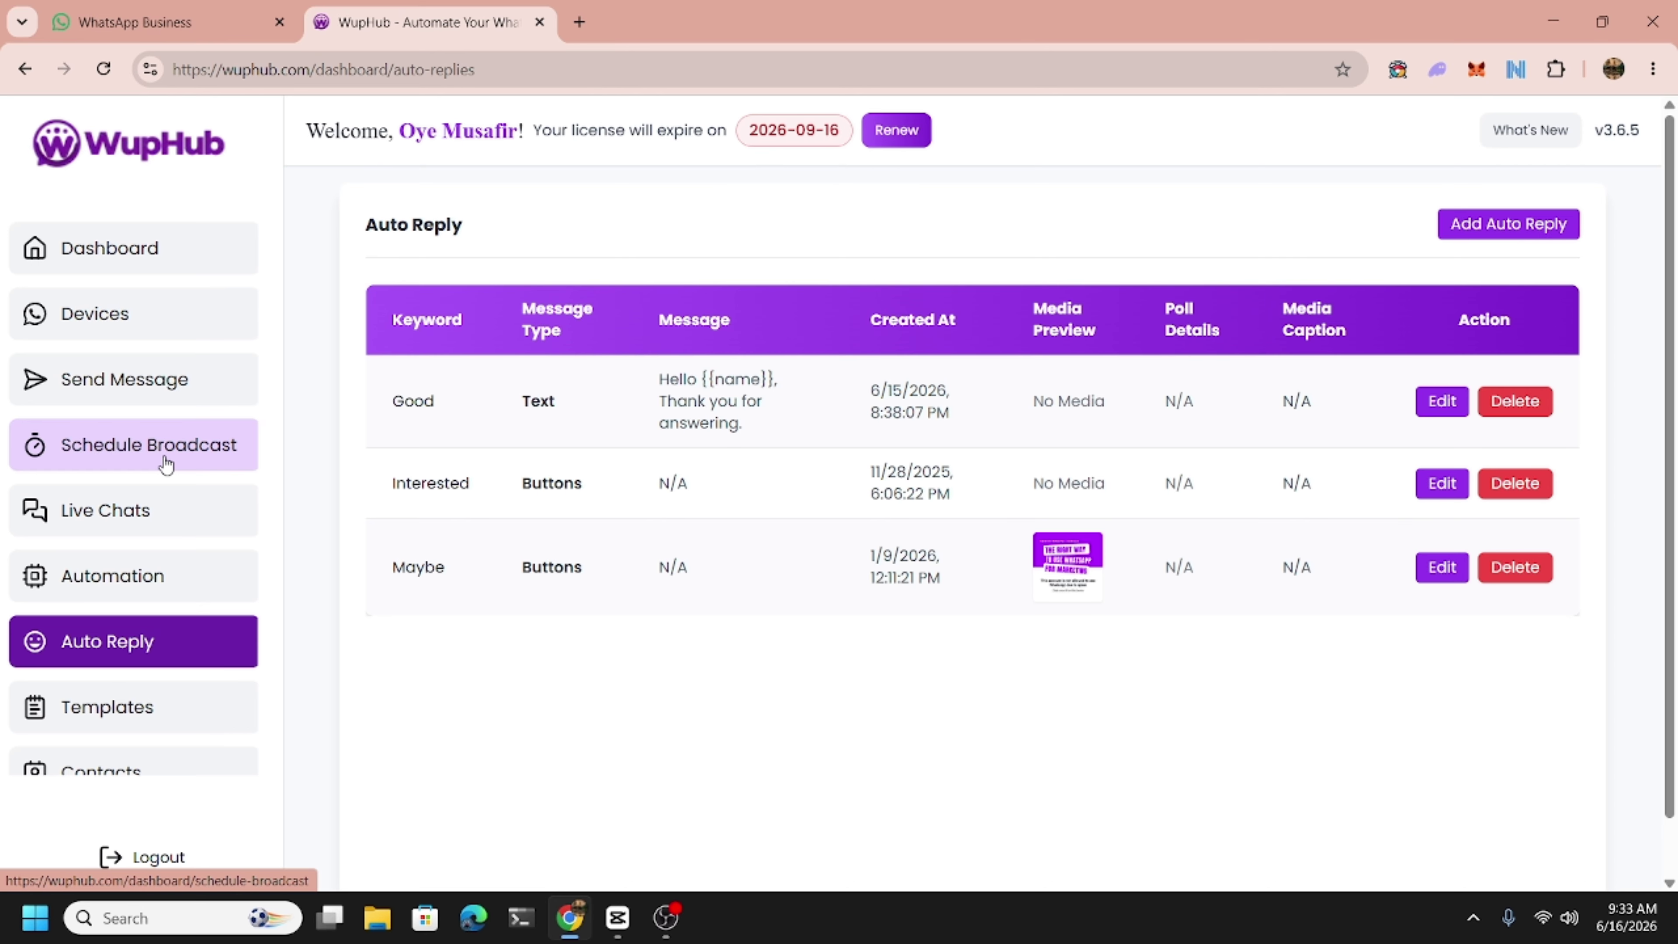
# Go to the Scheduled Broadcasts list and open a blank Create Schedule Broadcast form.
pyautogui.click(166, 465)
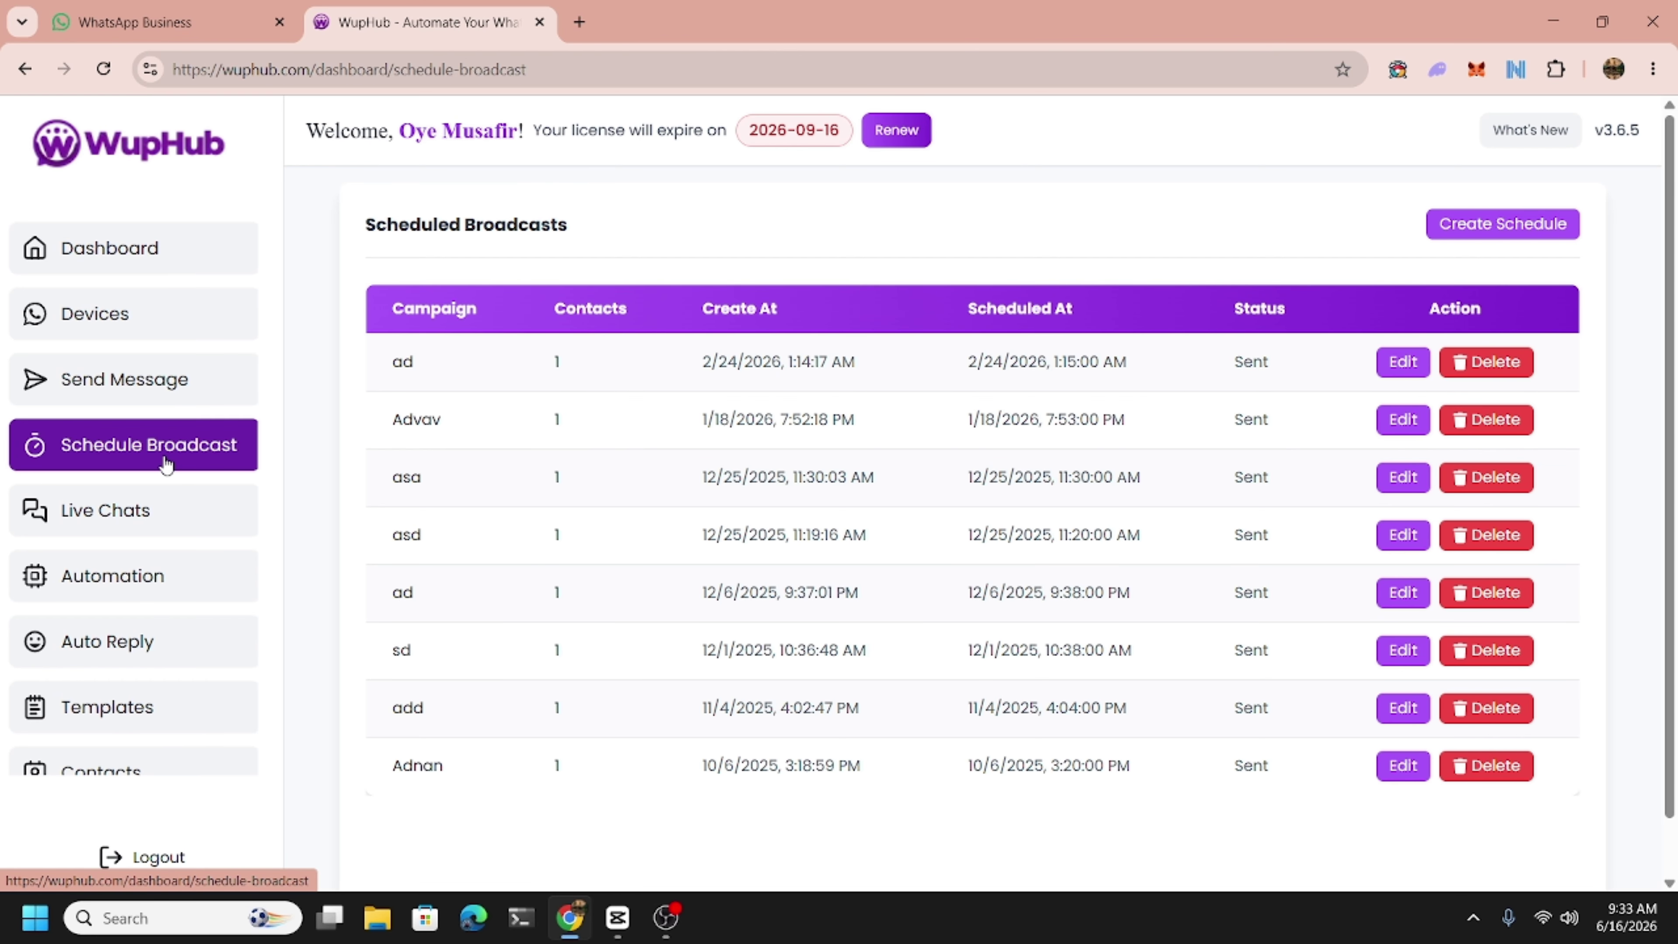
pyautogui.scroll(-2, 159, 503)
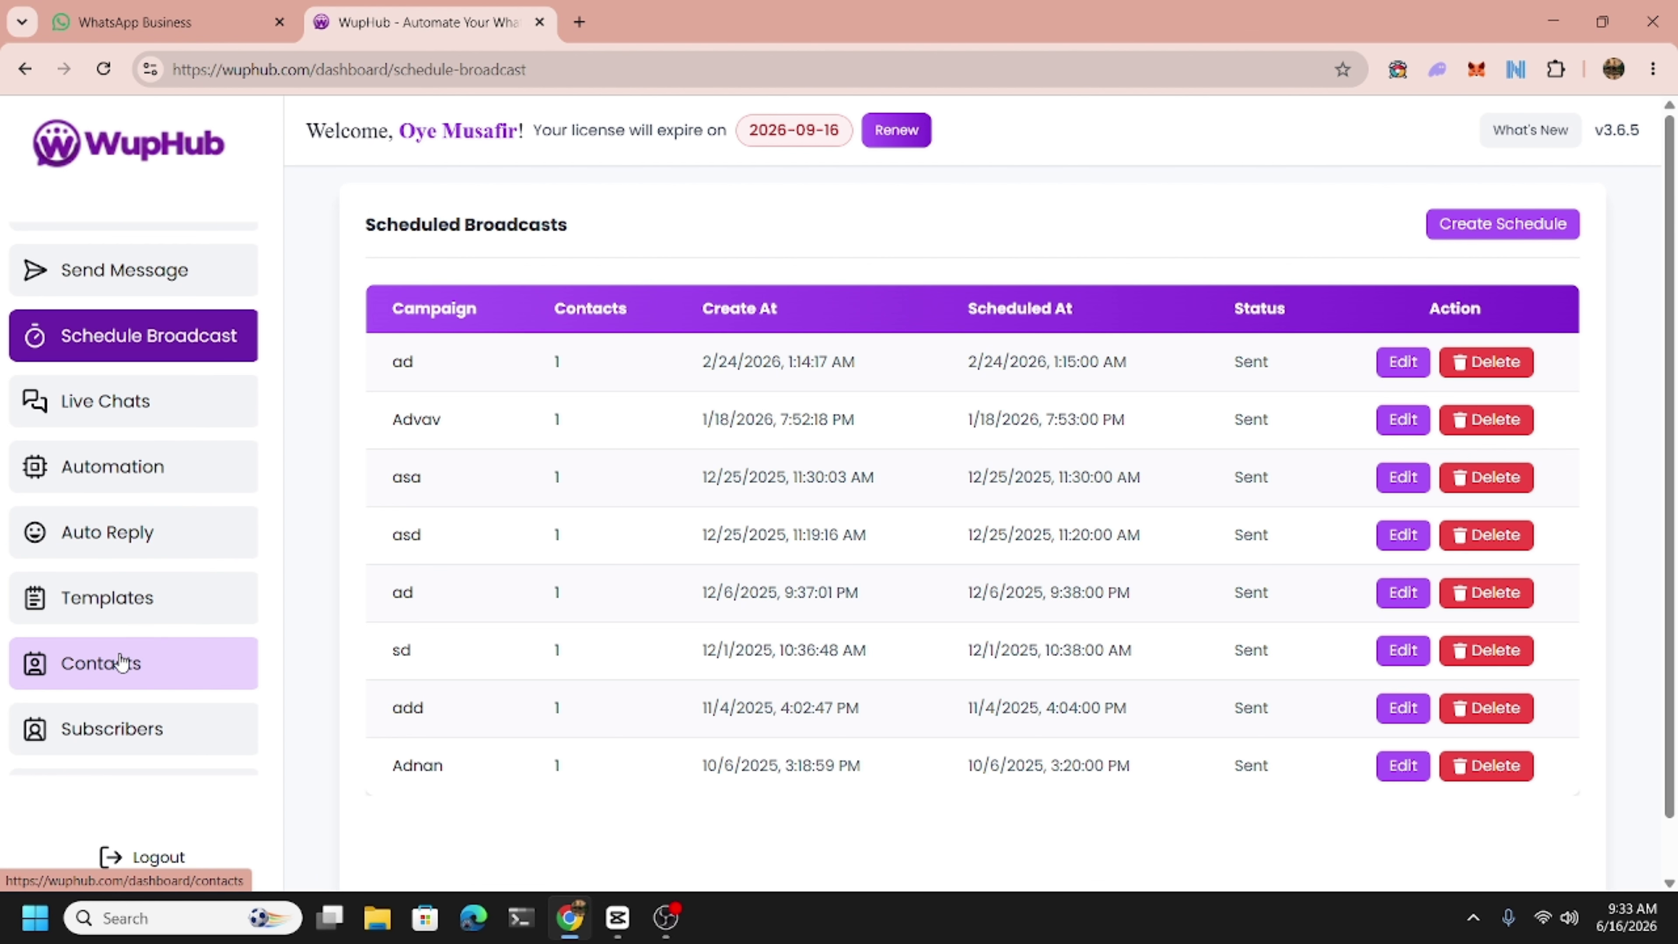
pyautogui.click(121, 661)
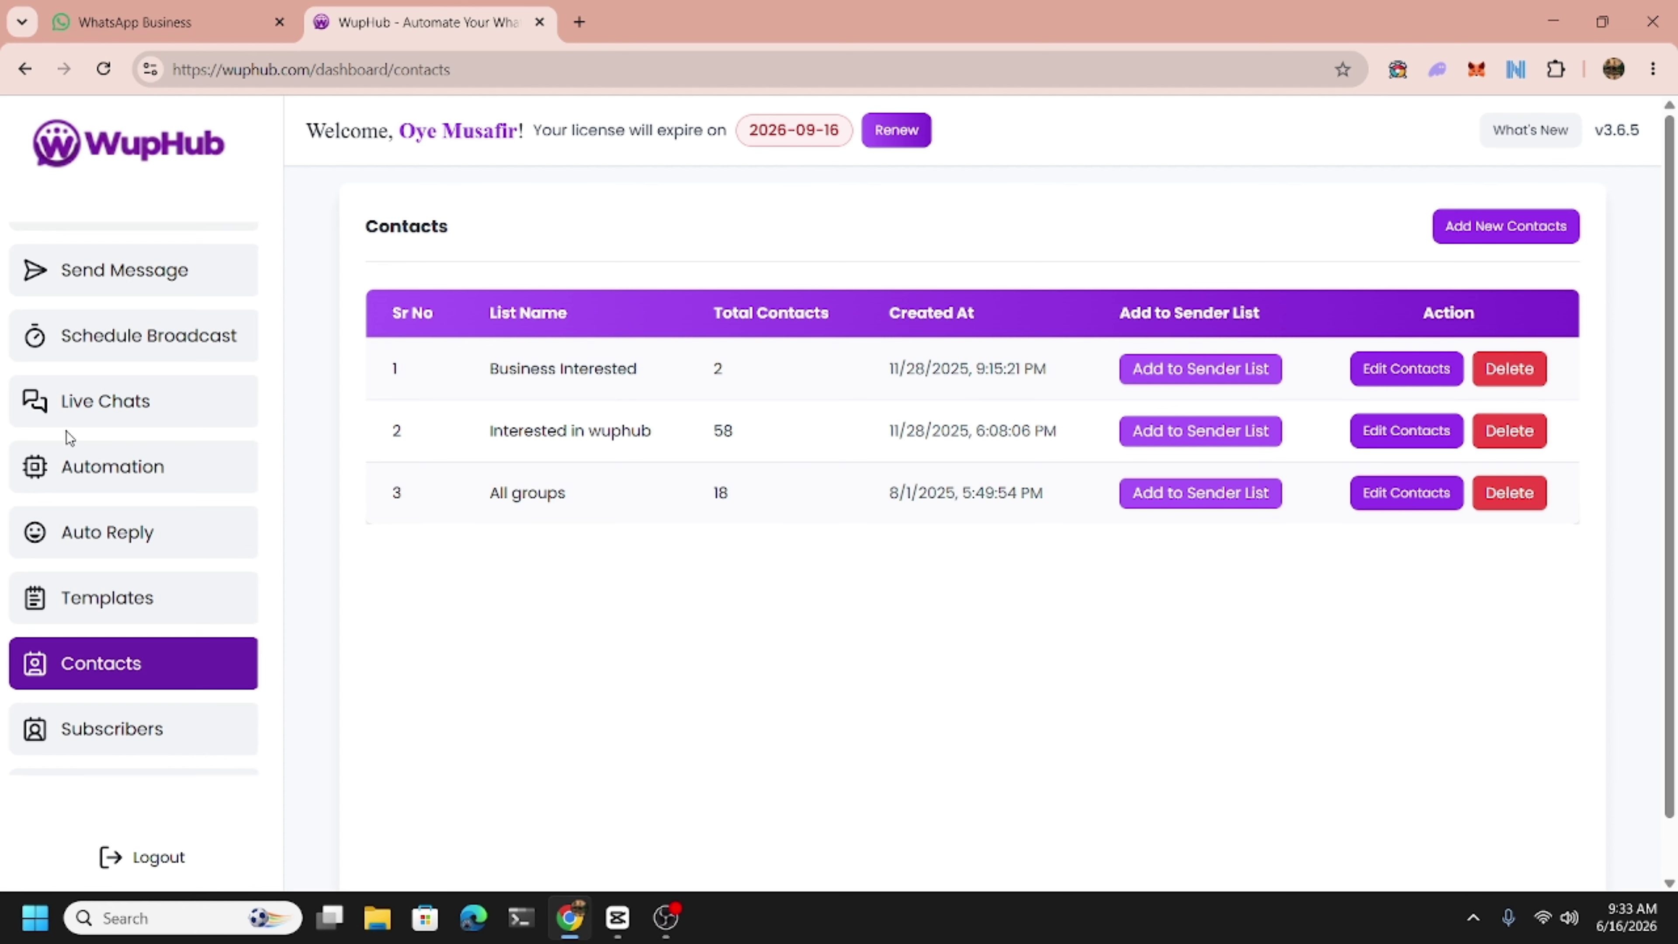
pyautogui.scroll(2, 95, 529)
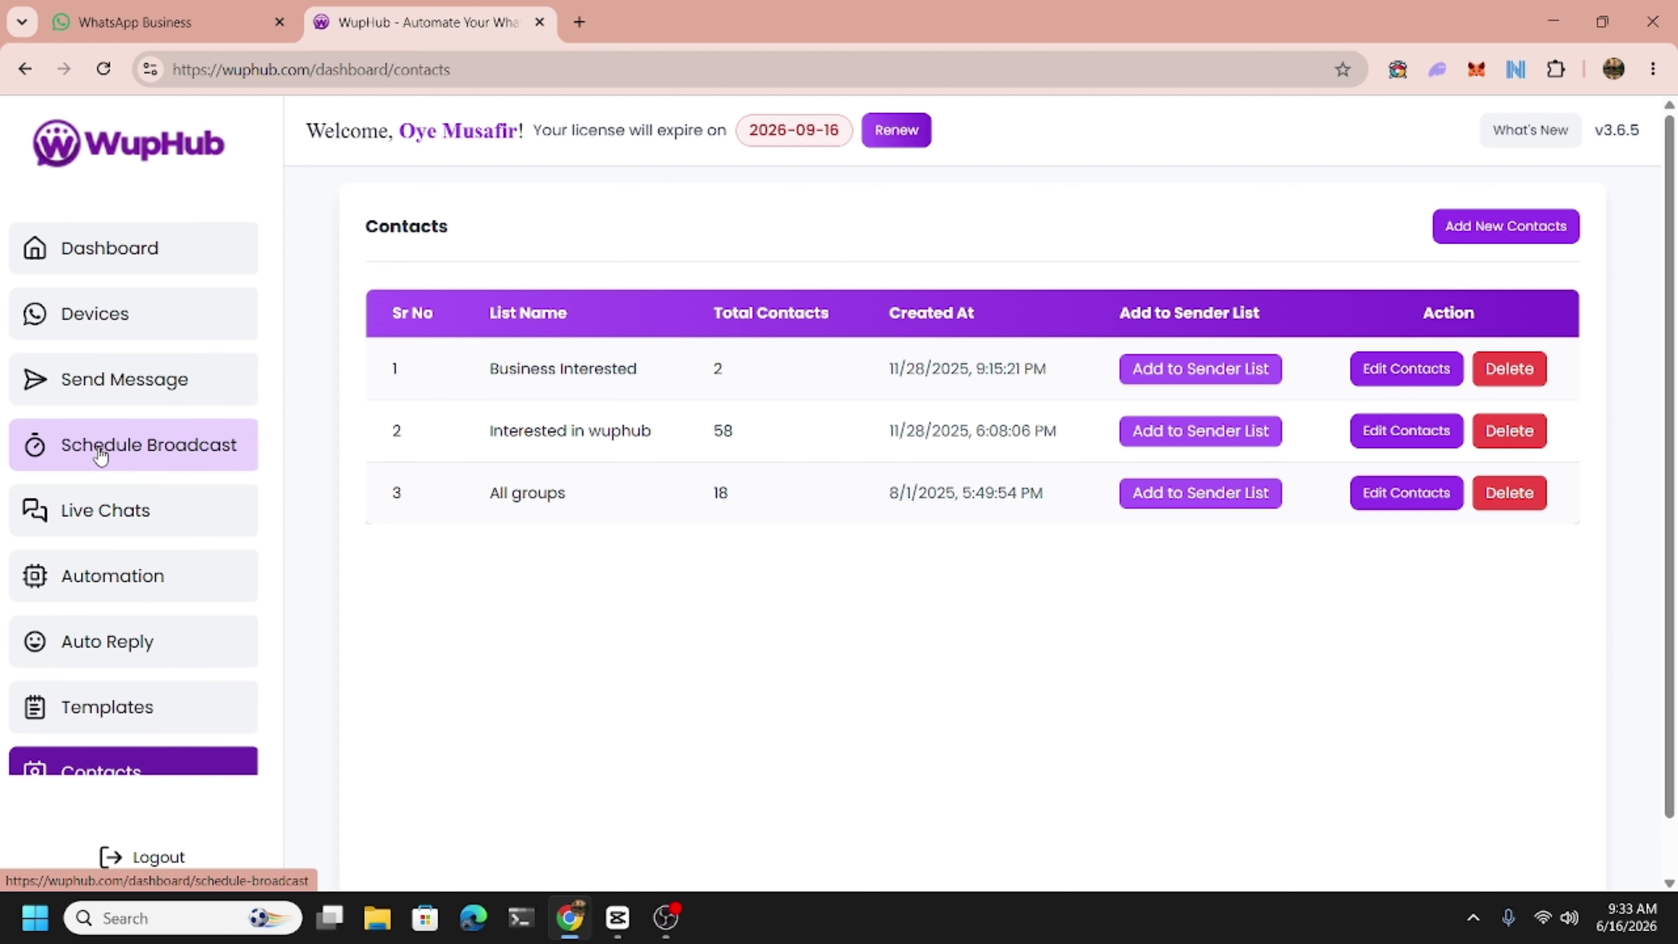
pyautogui.click(96, 442)
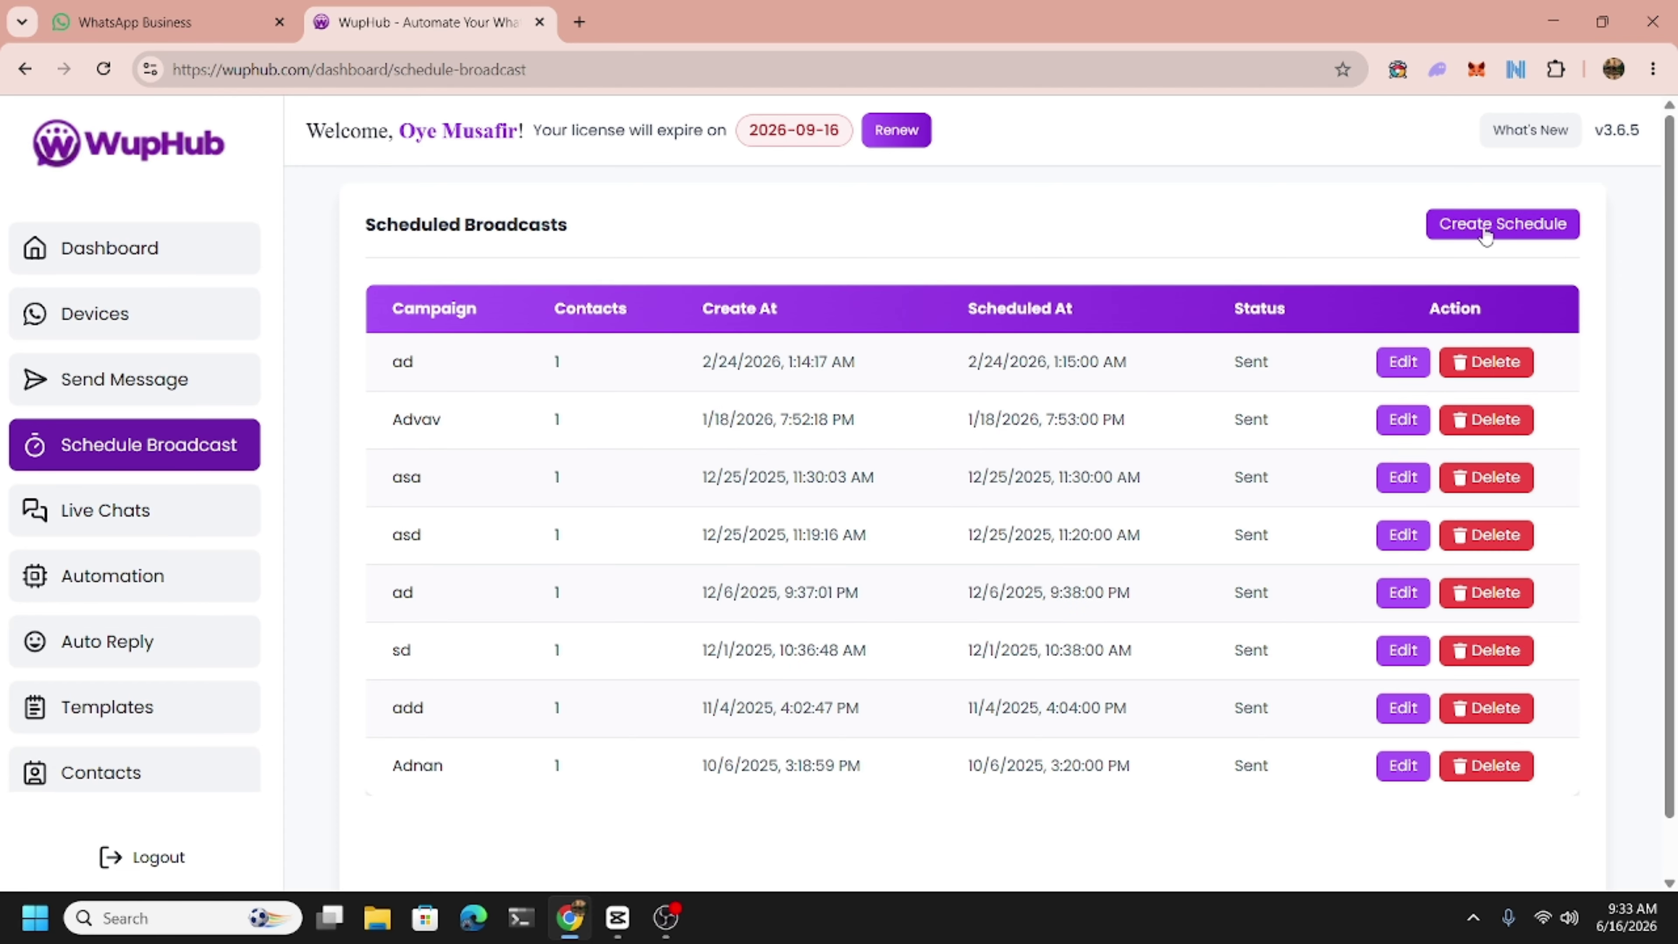
pyautogui.click(1485, 231)
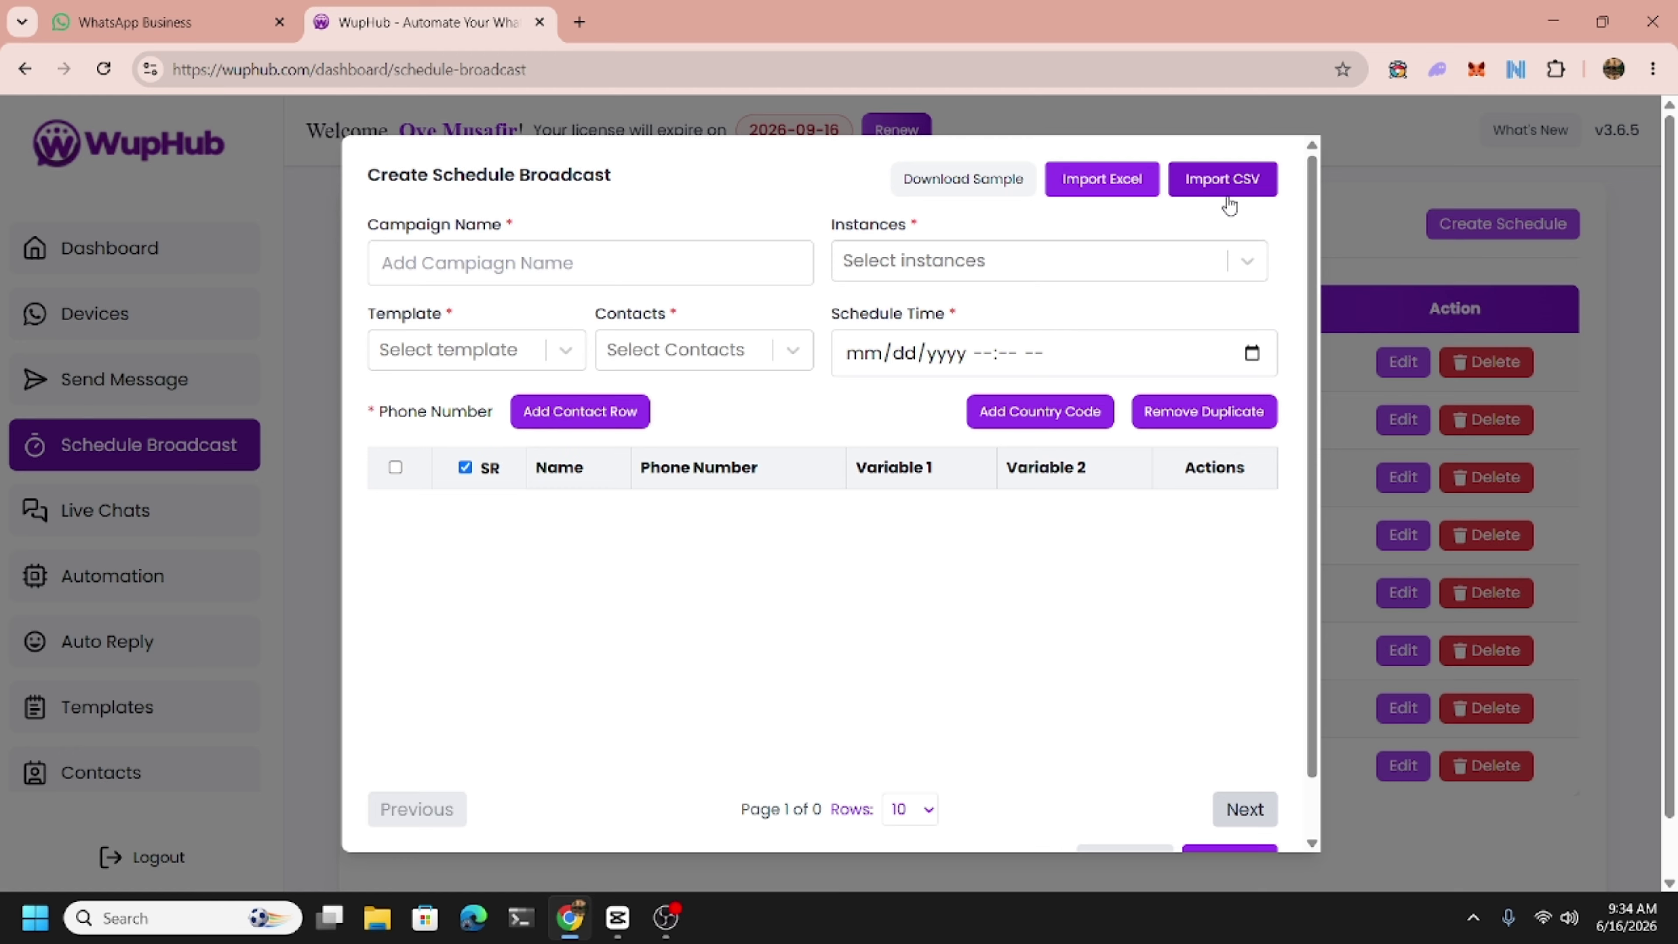
# Enter campaign name 'This is schedule test', instance WupHub and template 'test'.
pyautogui.click(469, 278)
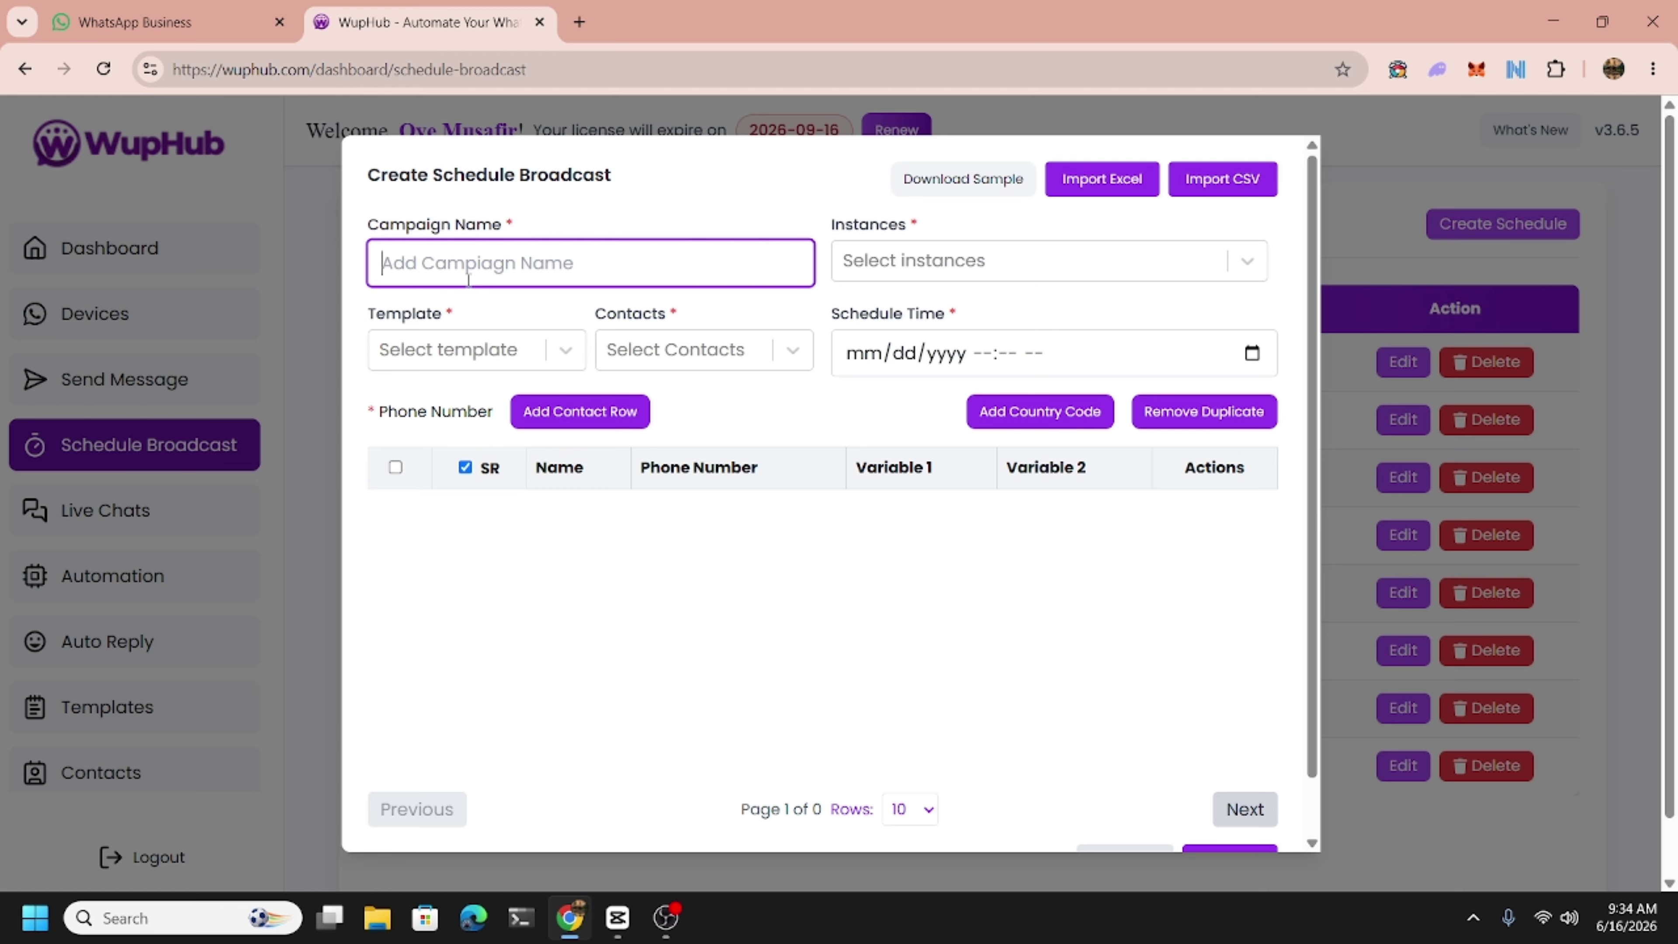
pyautogui.write('T')
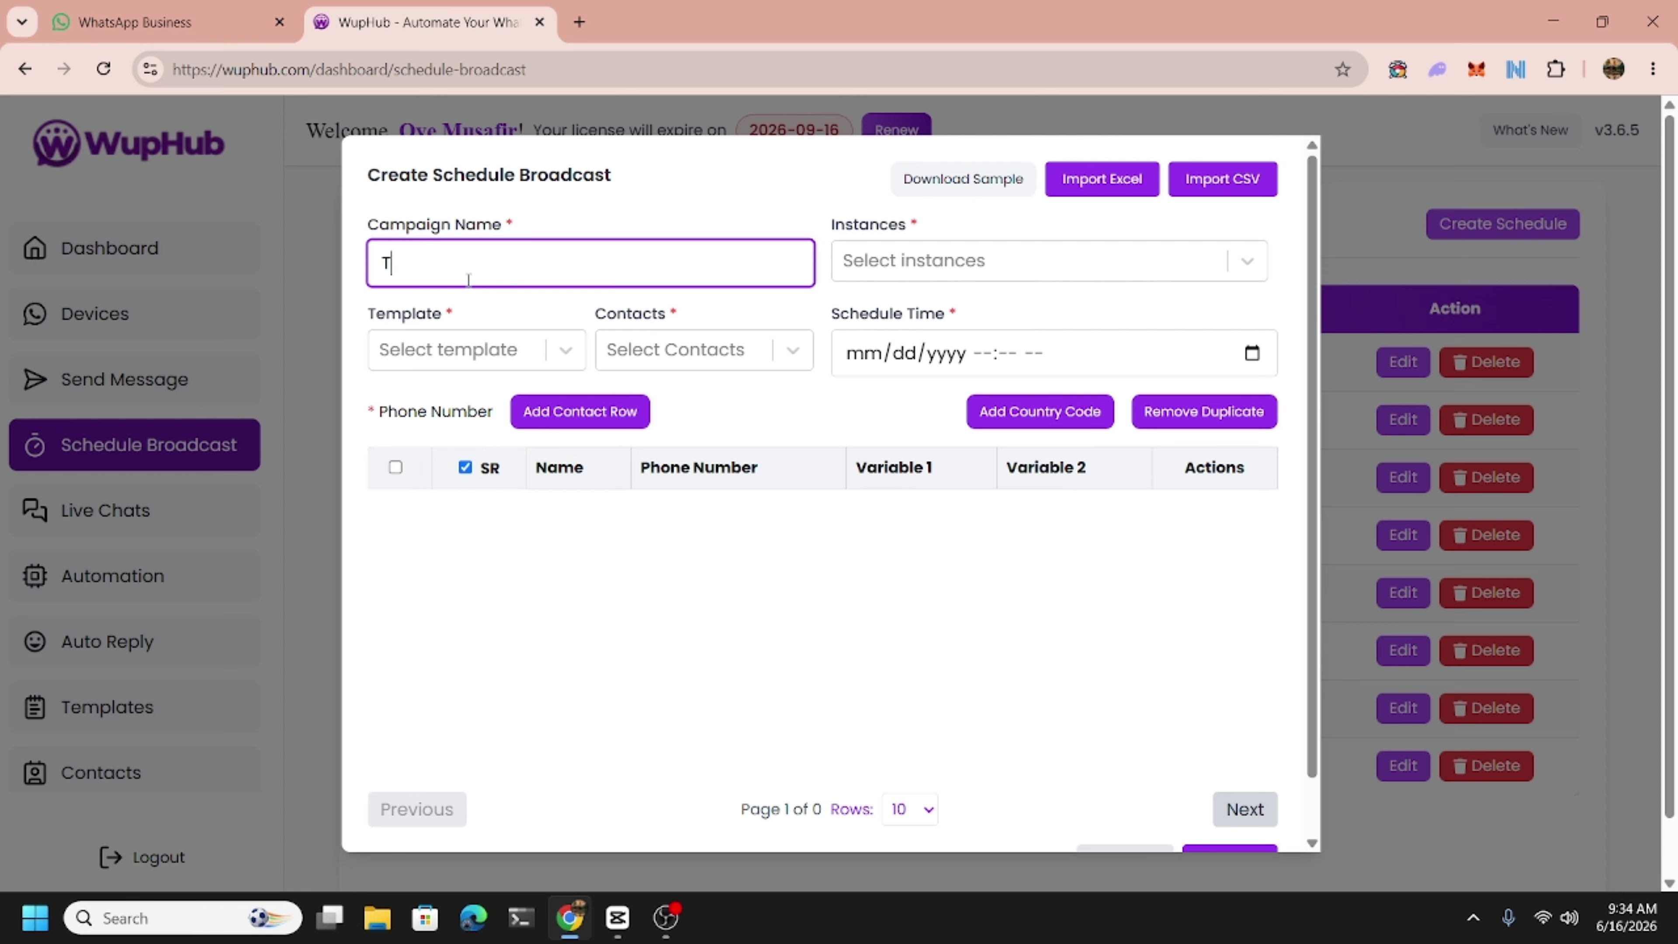
pyautogui.write('his is schedule test')
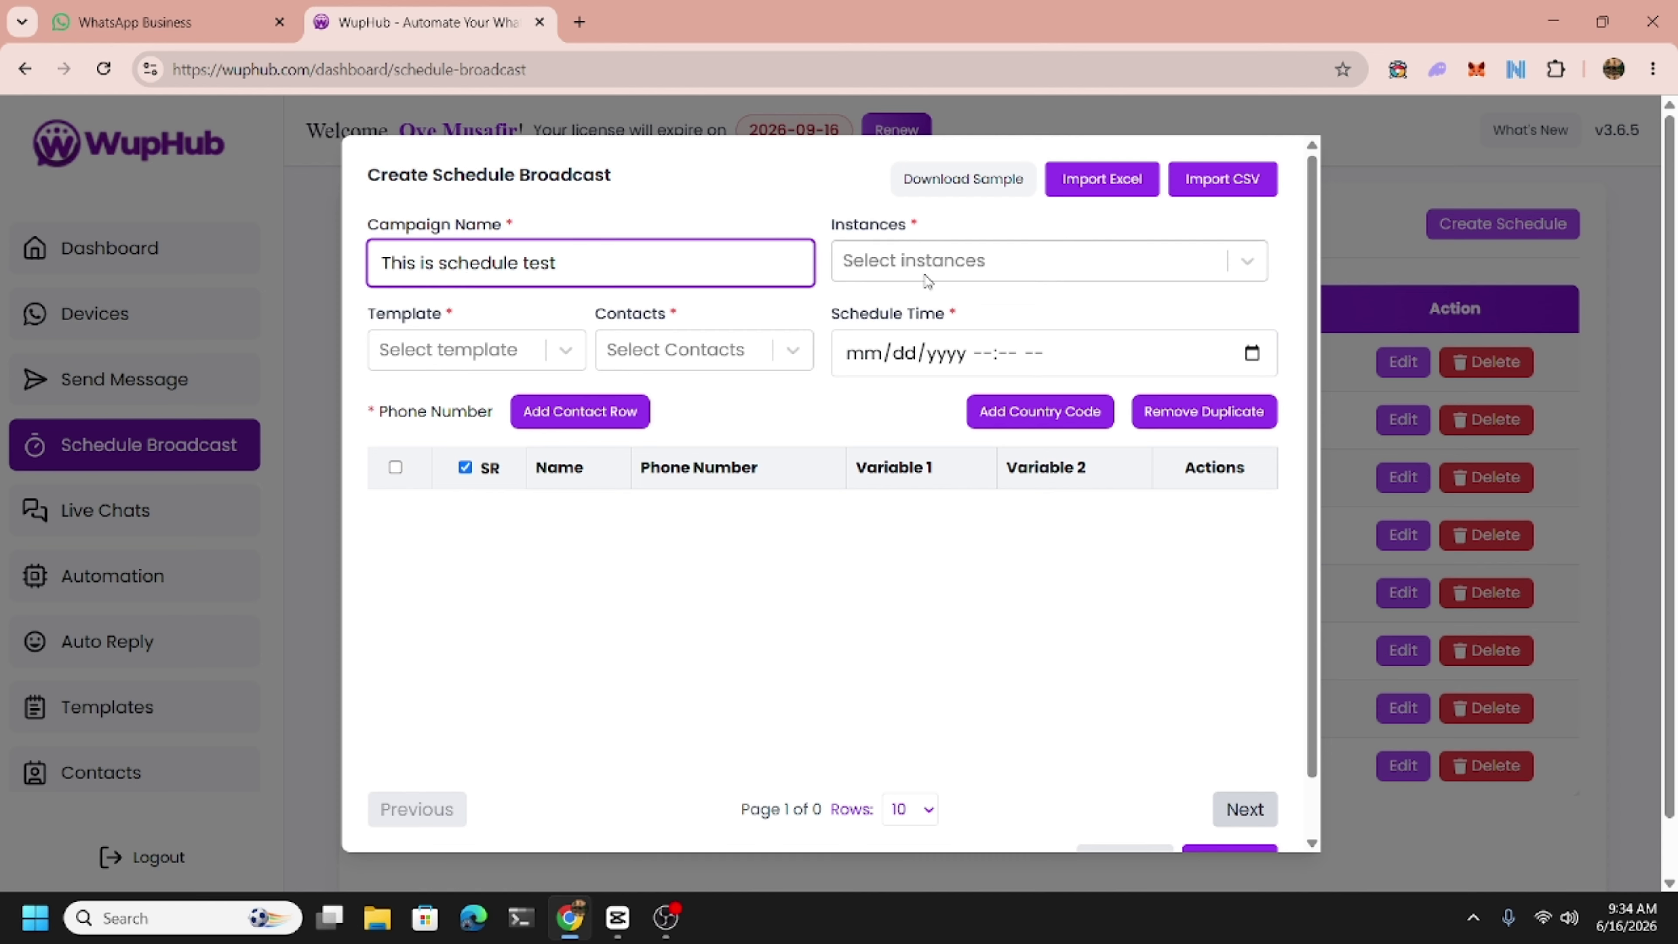
pyautogui.click(925, 276)
pyautogui.click(902, 329)
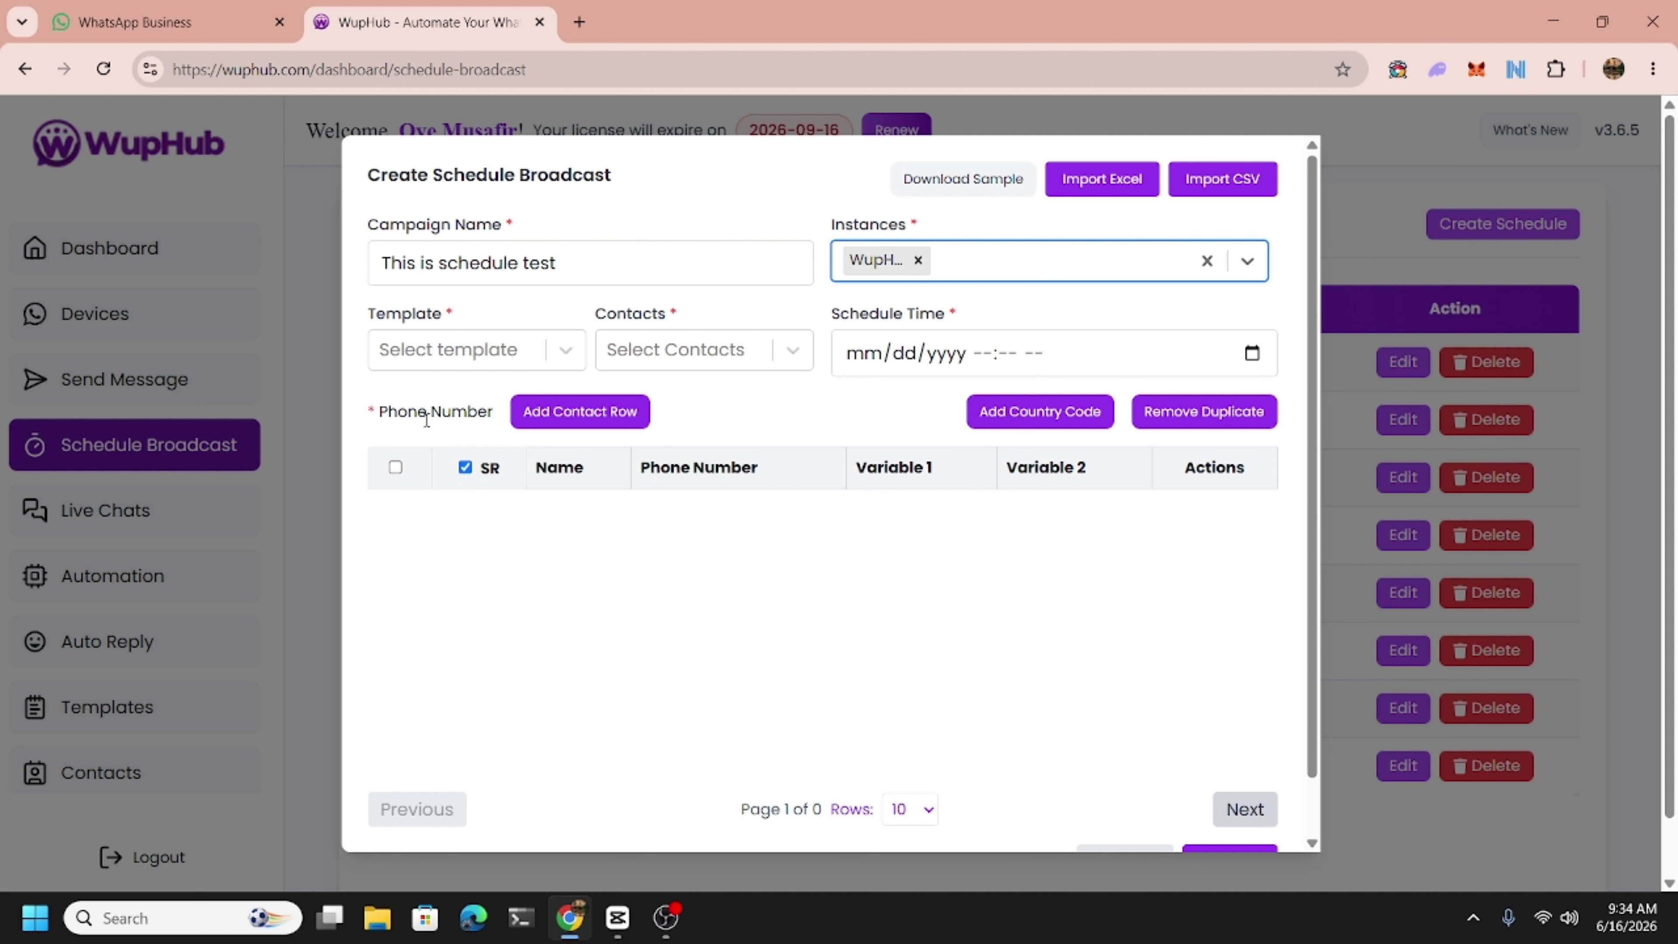
pyautogui.click(423, 357)
pyautogui.click(424, 404)
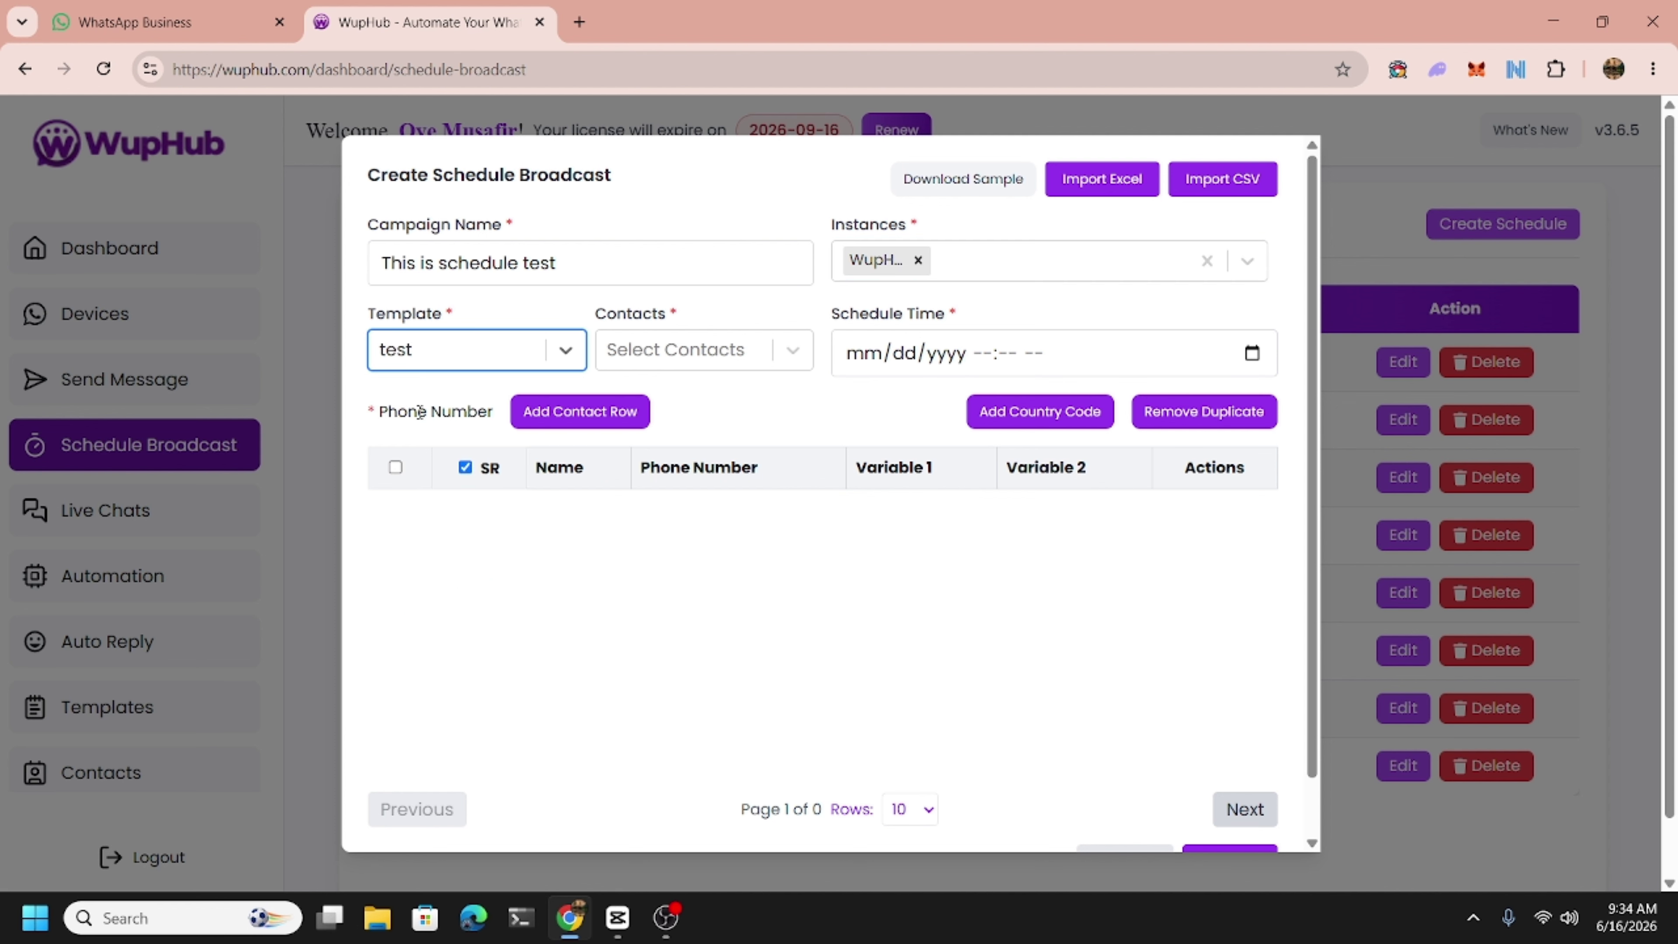
pyautogui.scroll(-1, 524, 525)
pyautogui.scroll(1, 462, 457)
pyautogui.click(402, 363)
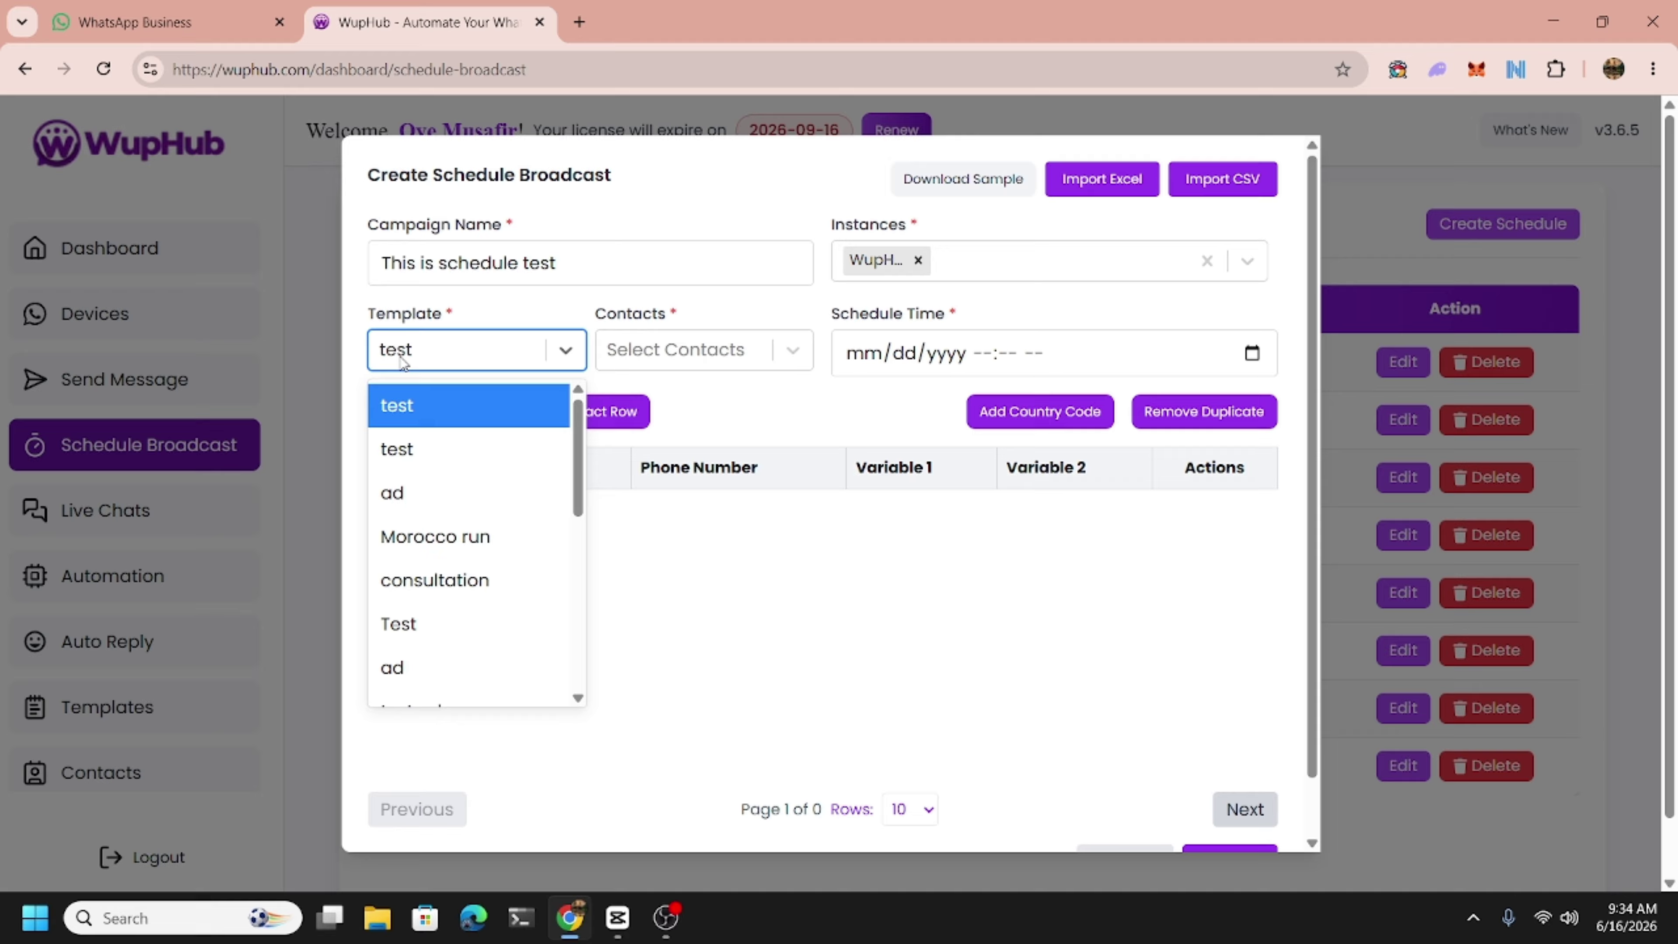
pyautogui.click(420, 360)
pyautogui.click(760, 419)
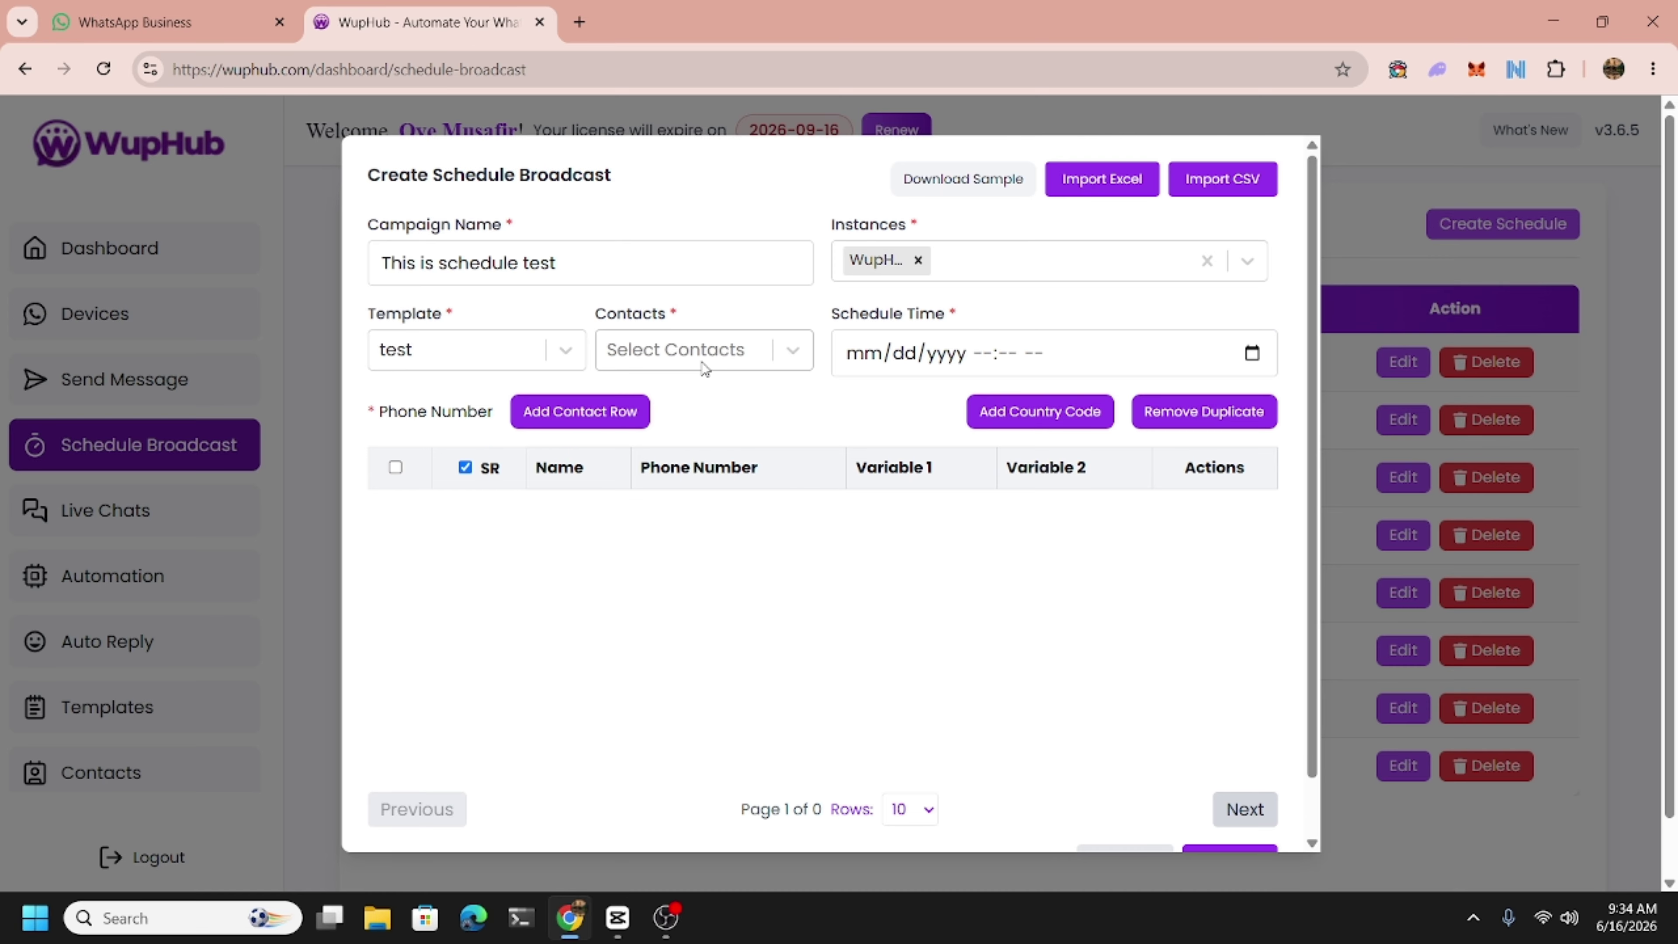
# Choose the Business Interested contact group and remove the ABC recipient.
pyautogui.click(706, 362)
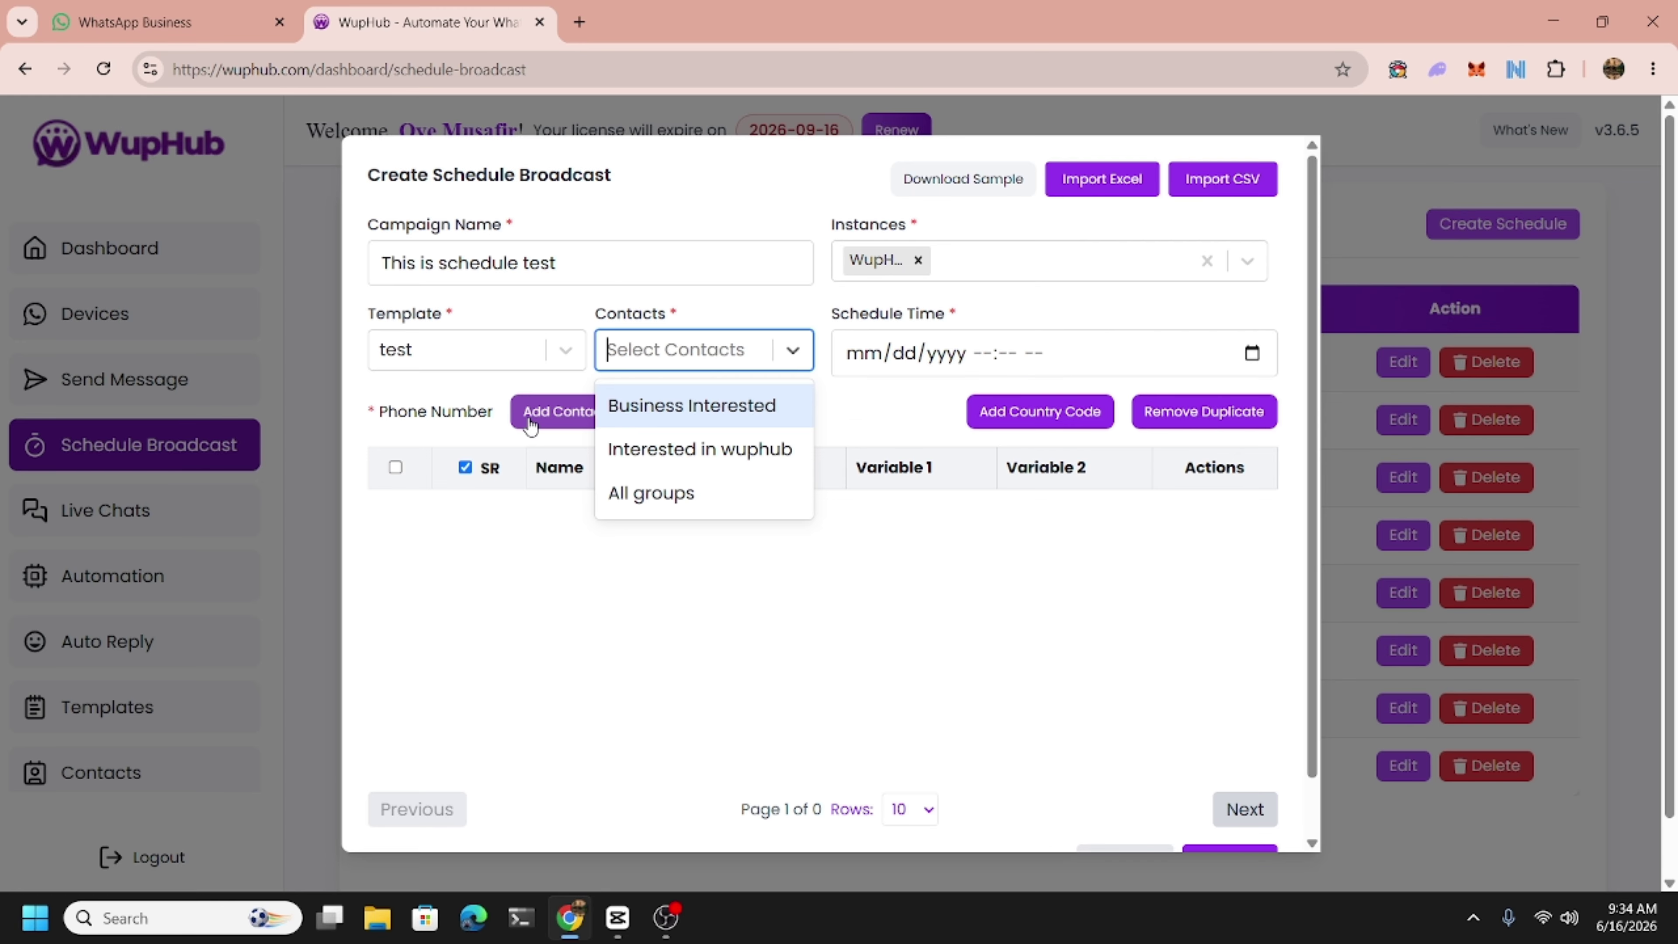
pyautogui.click(531, 427)
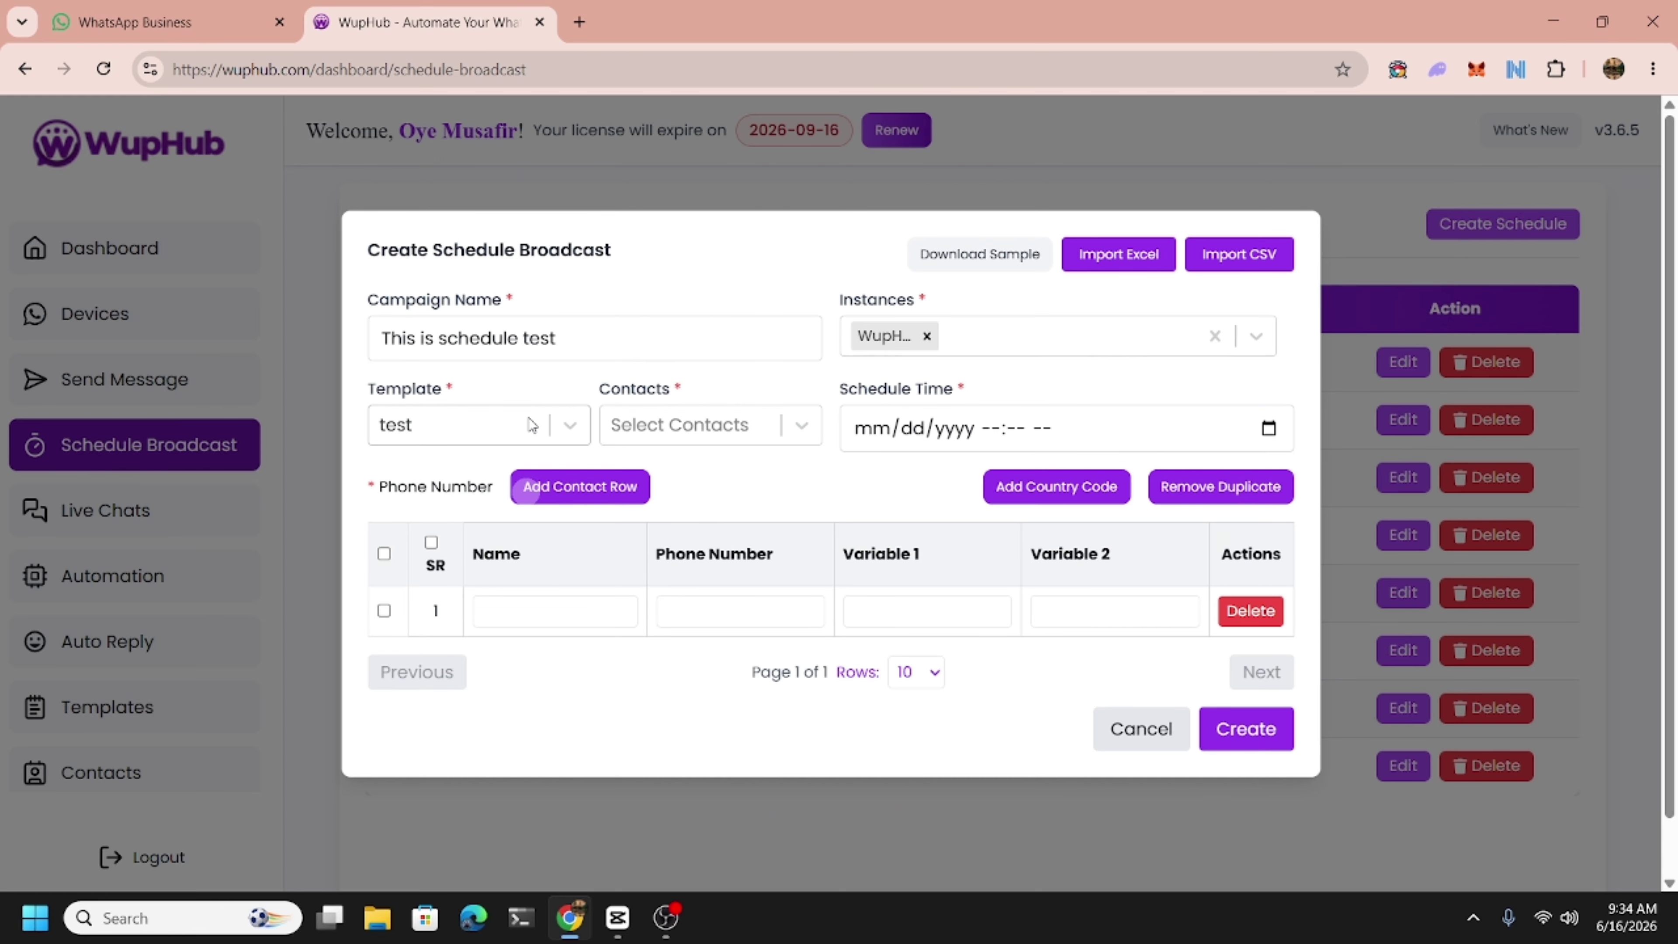
pyautogui.click(1251, 611)
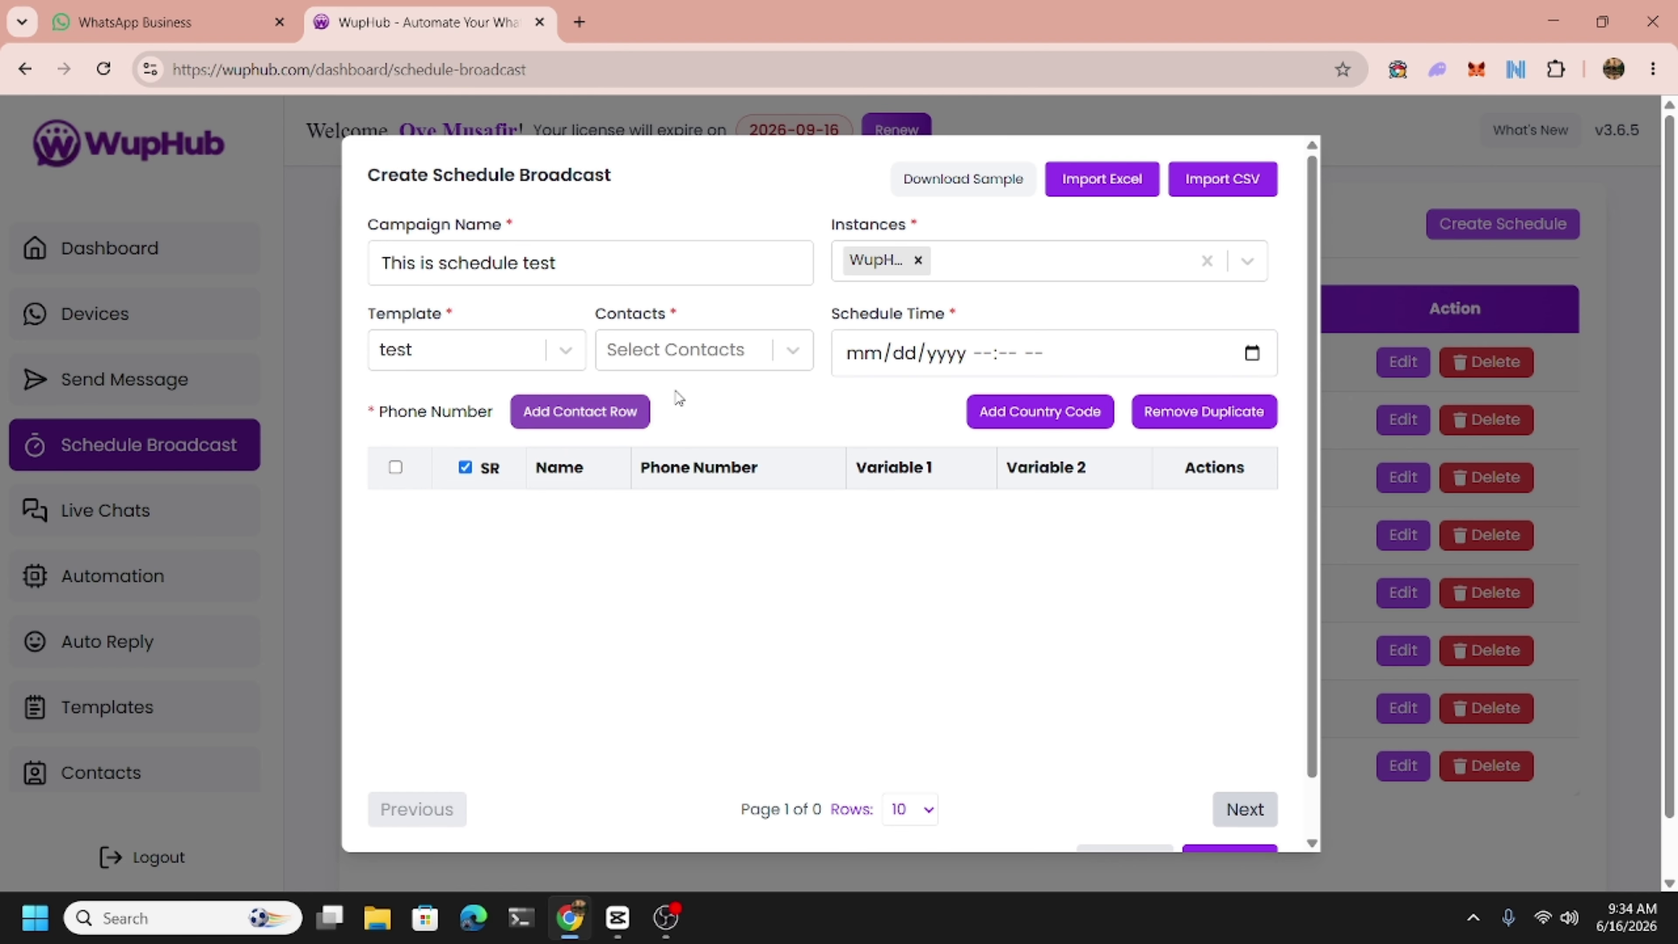
pyautogui.click(717, 354)
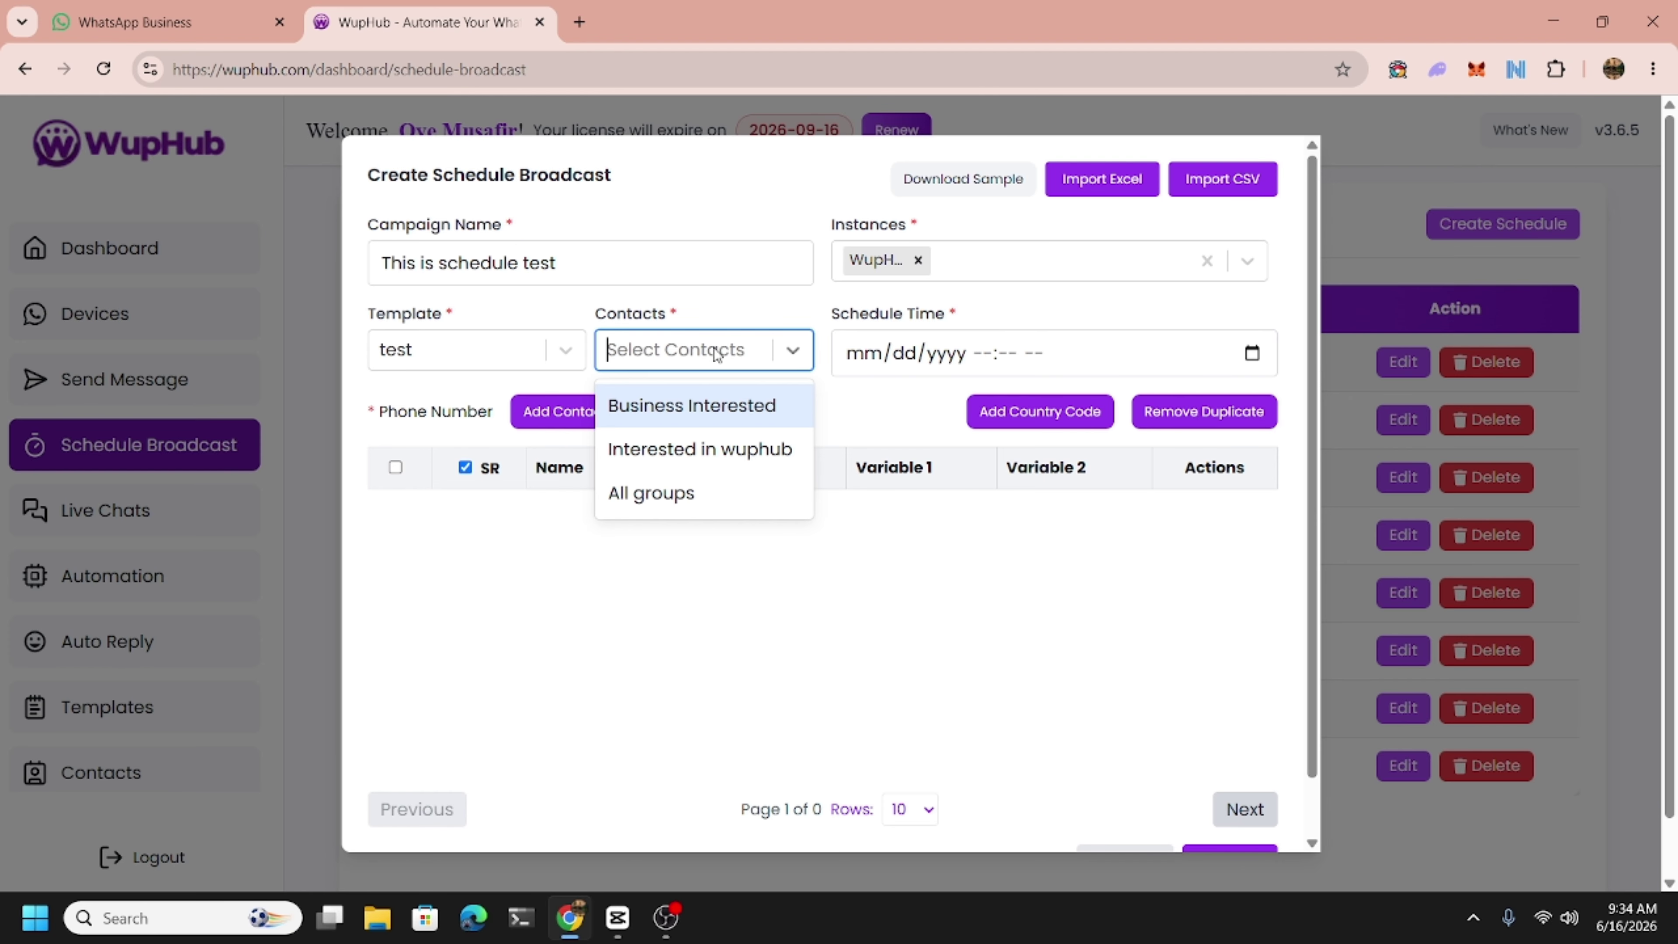
pyautogui.click(686, 407)
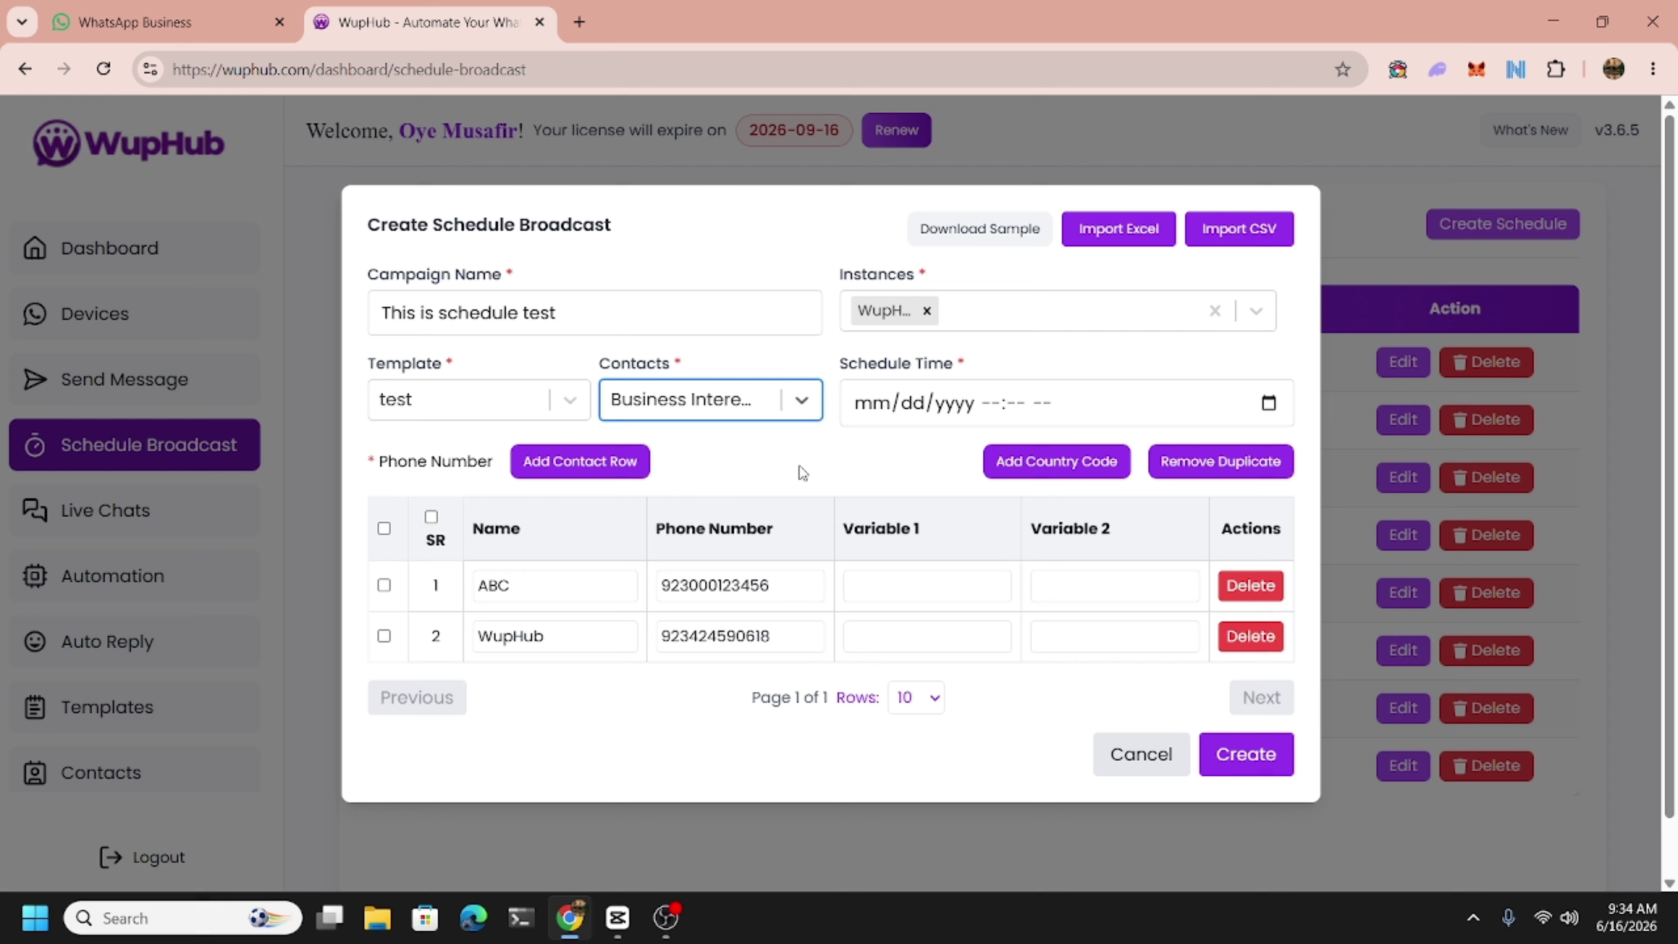
pyautogui.click(1226, 598)
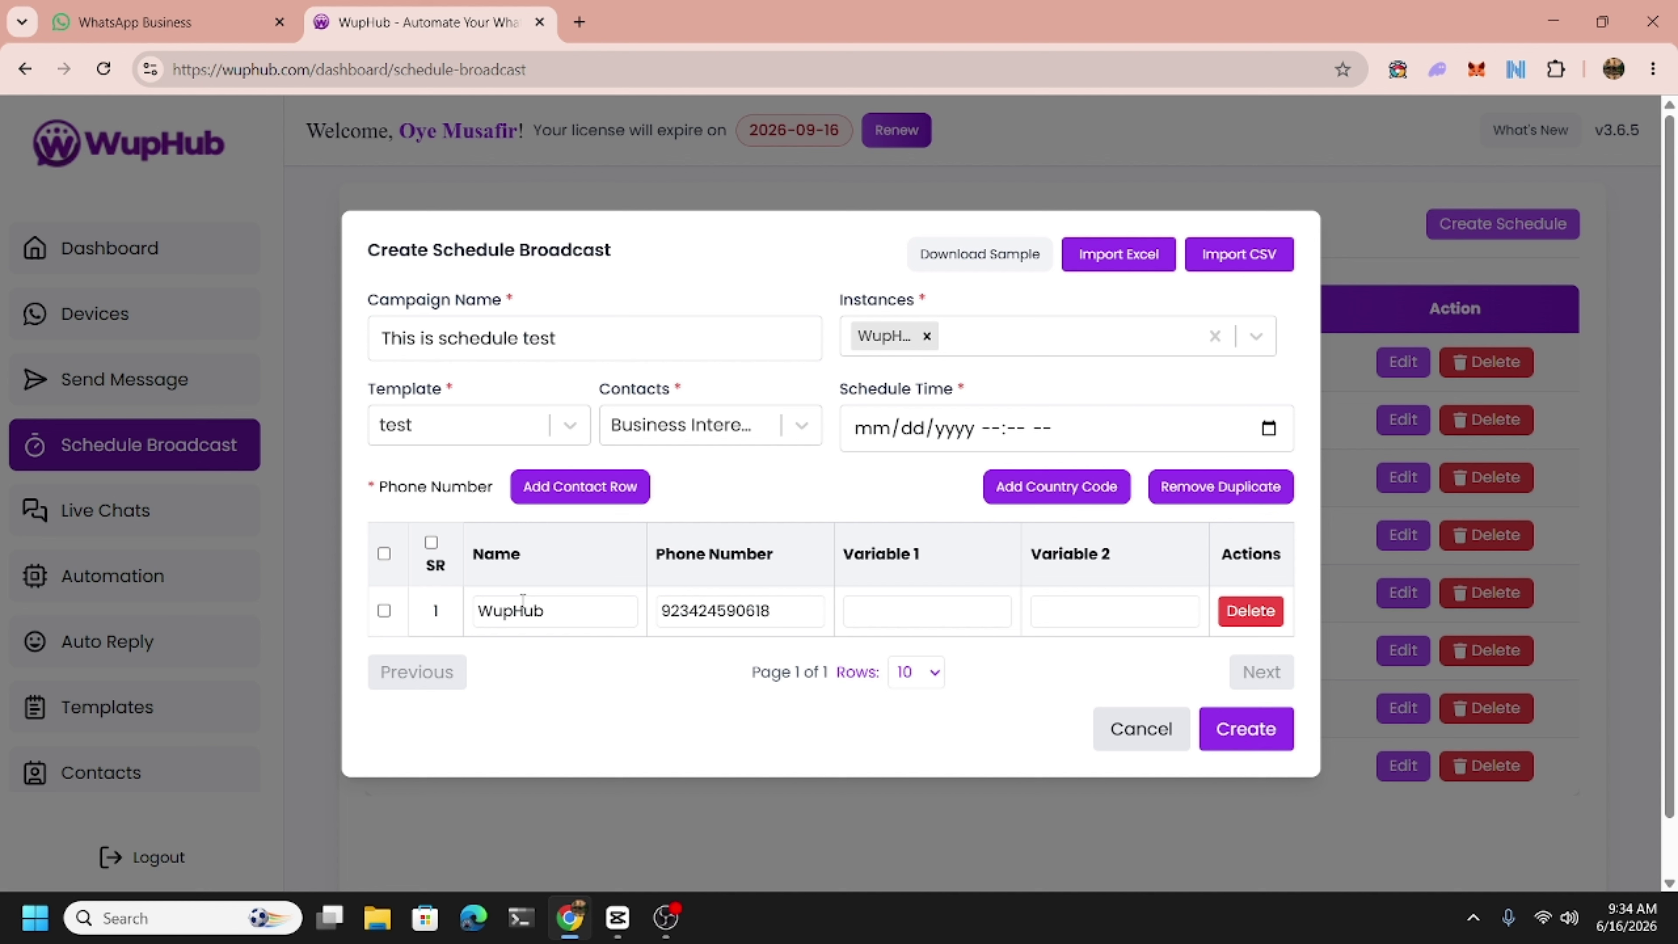
# Tick all recipients, schedule the broadcast for today at 09:36 AM, and create it.
pyautogui.click(431, 543)
pyautogui.click(1267, 429)
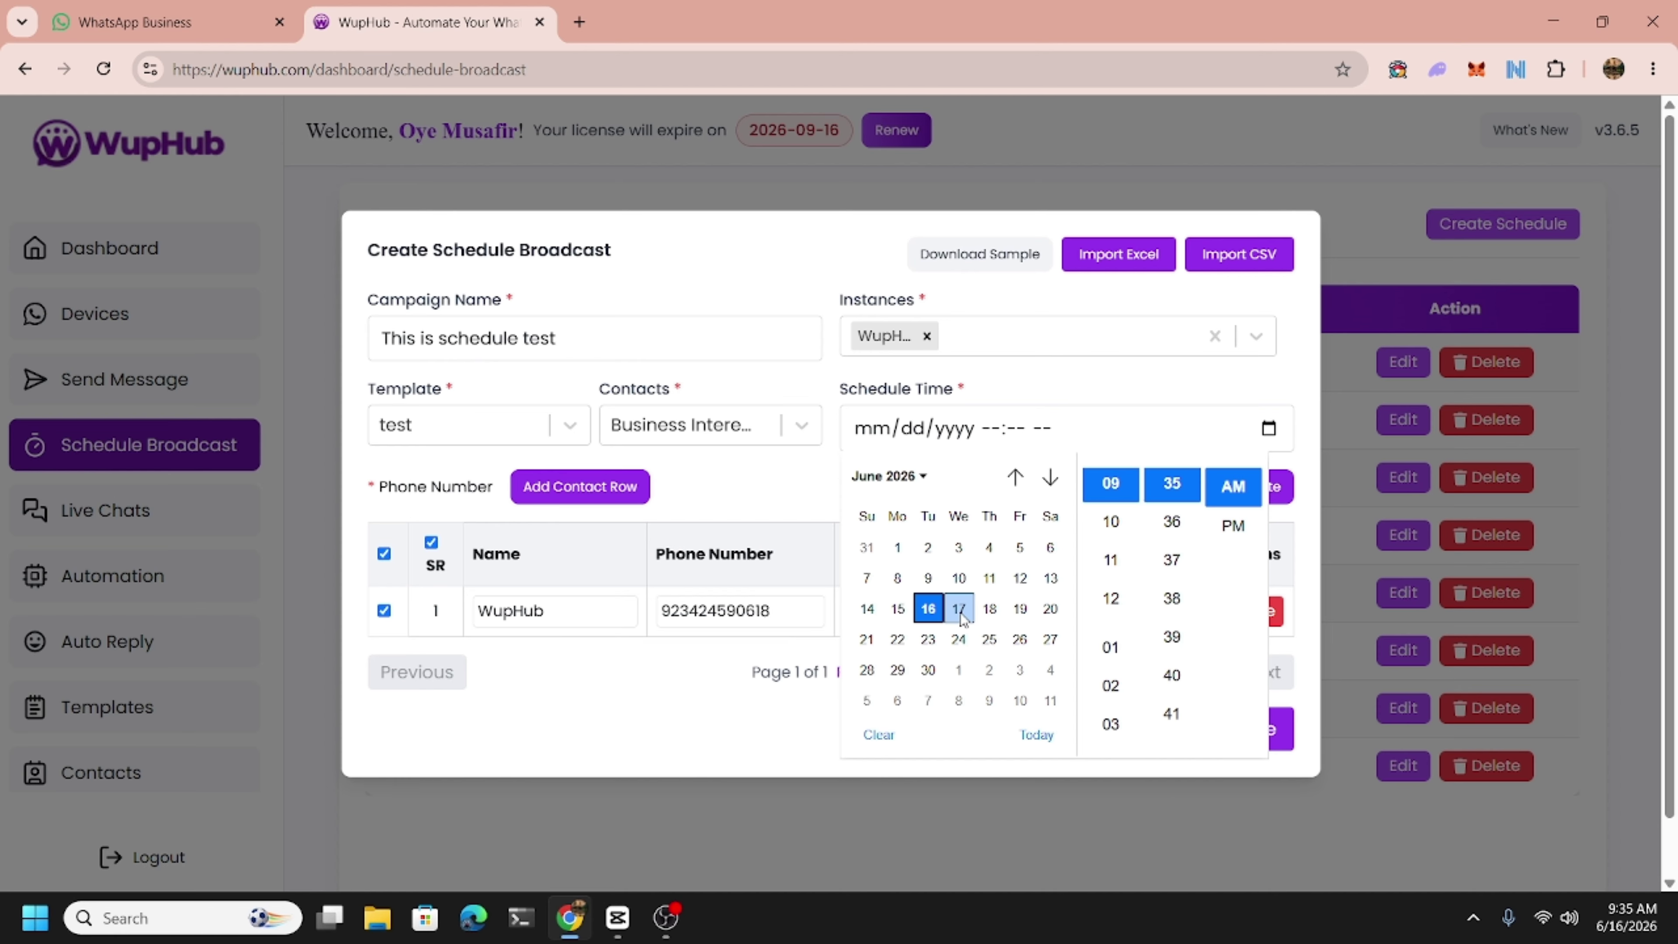
pyautogui.click(1174, 563)
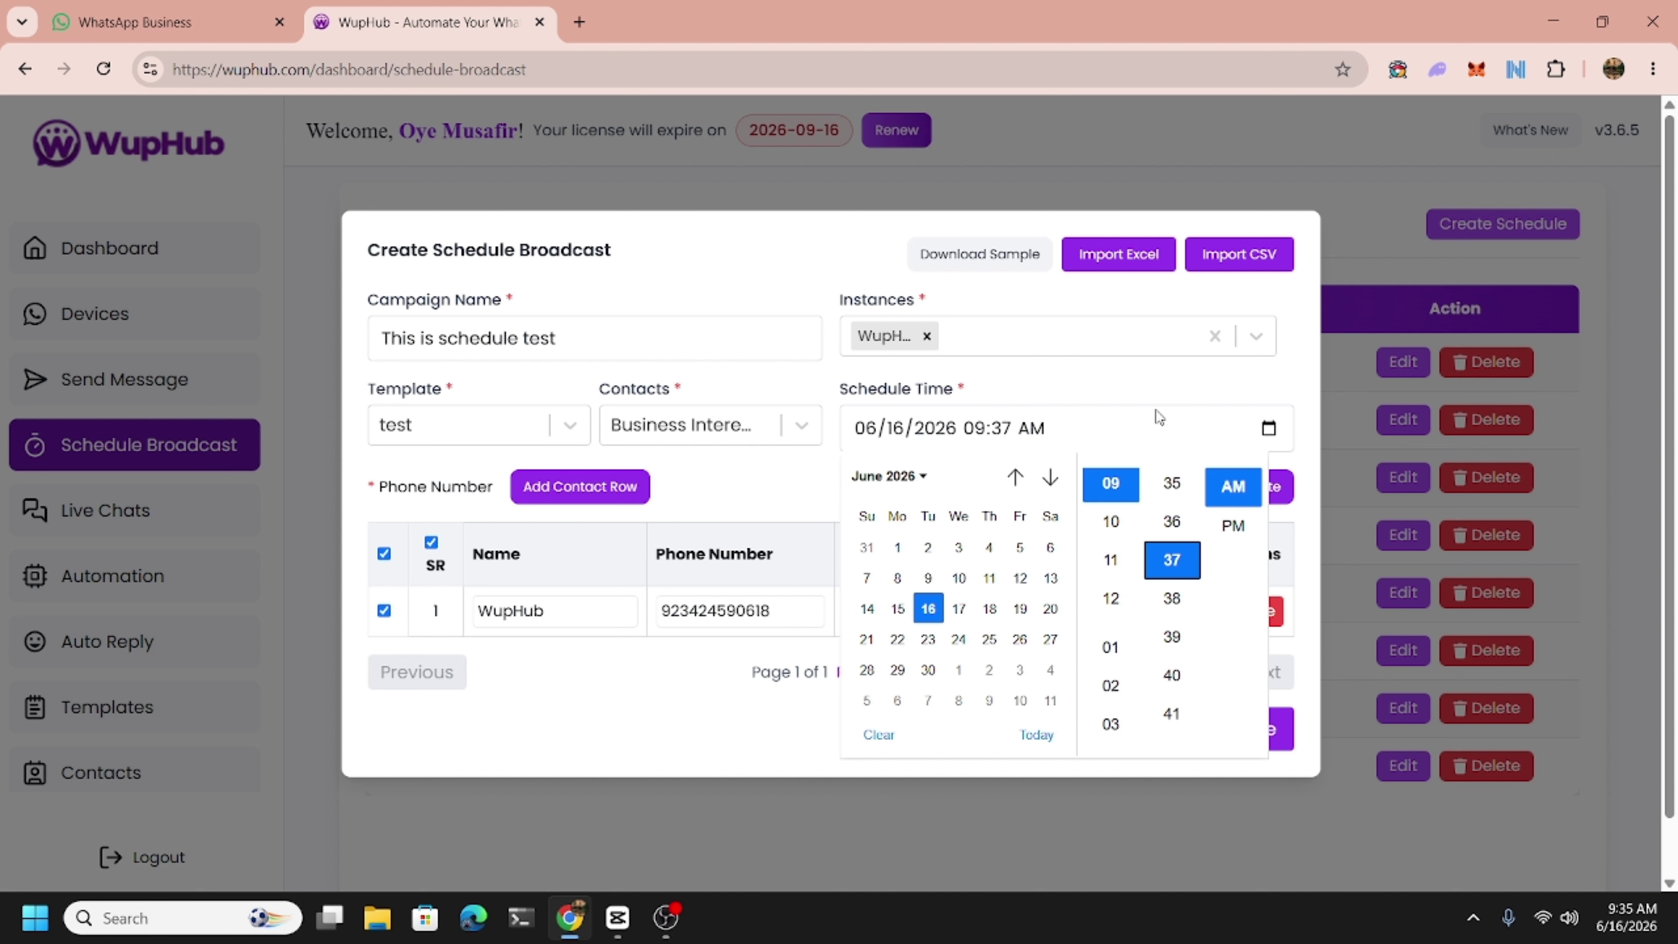
pyautogui.click(1177, 533)
pyautogui.click(1127, 379)
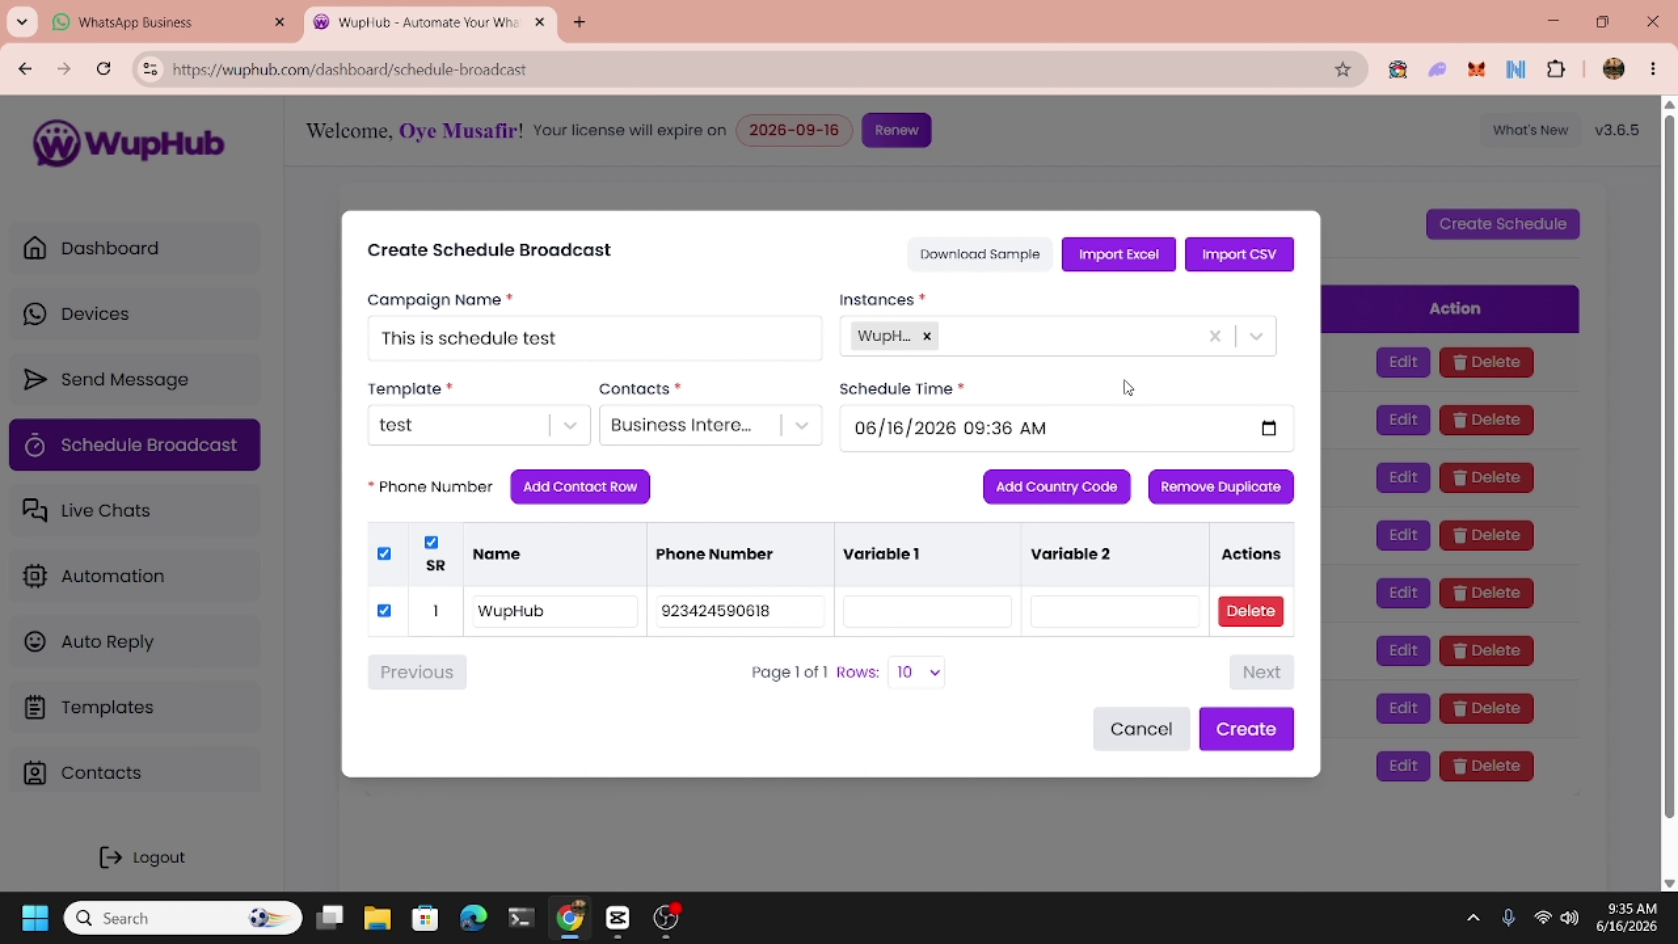
pyautogui.click(1264, 753)
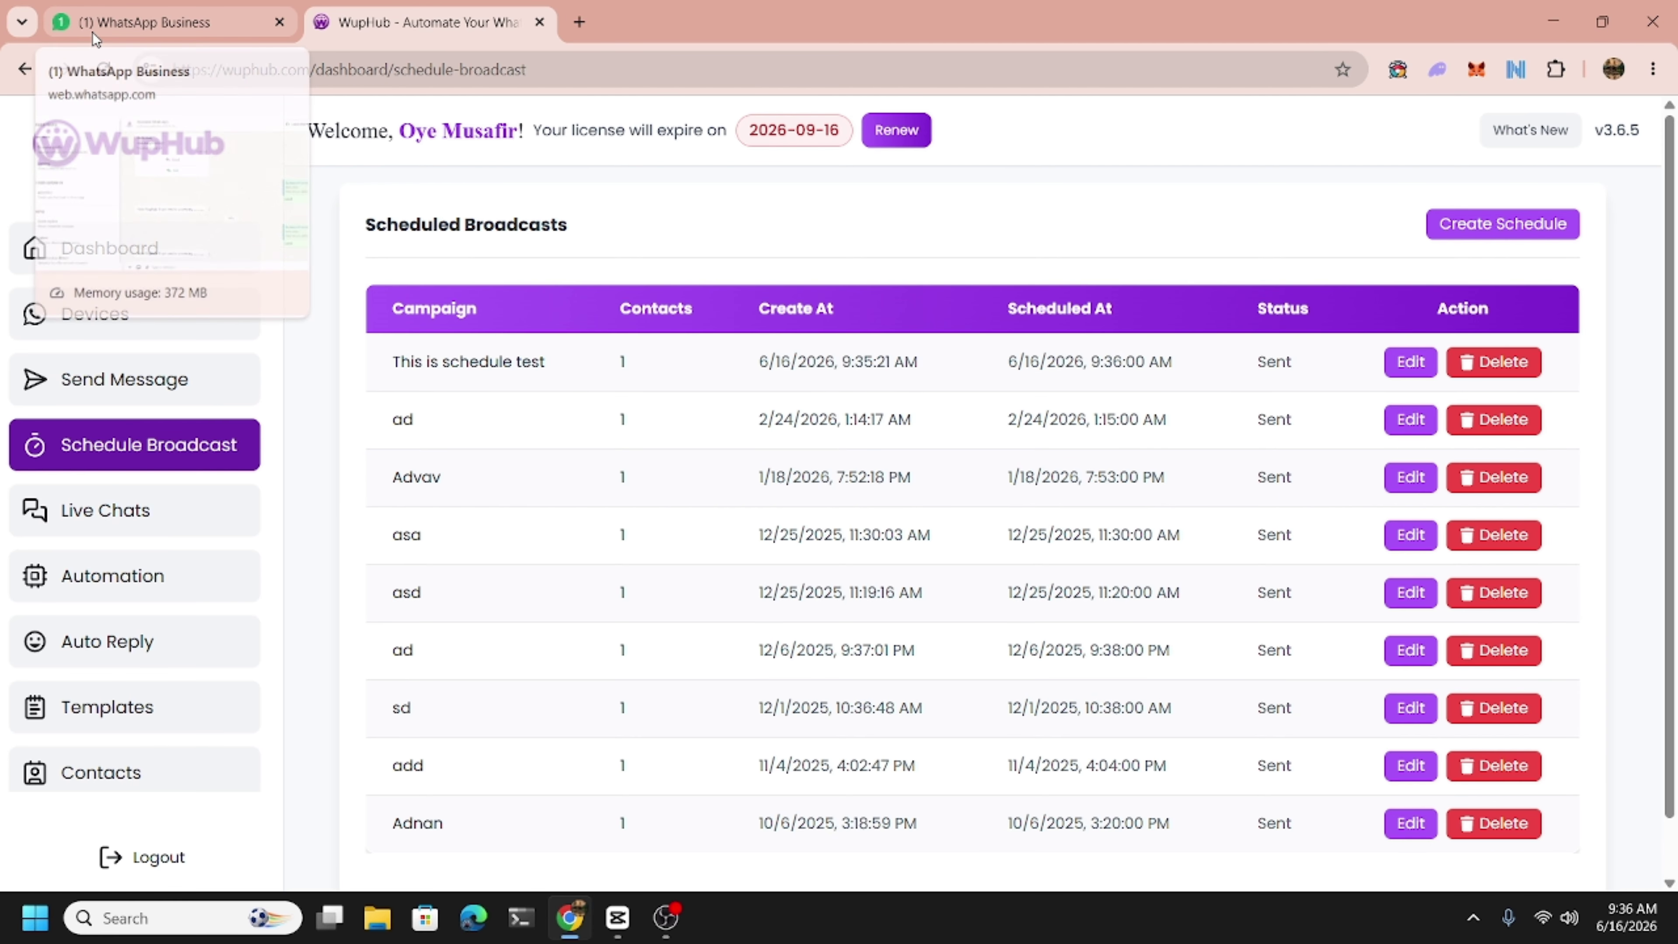
# View and close the 'This is schedule test' report, glance at WhatsApp, then return to Reports.
pyautogui.doubleClick(1264, 362)
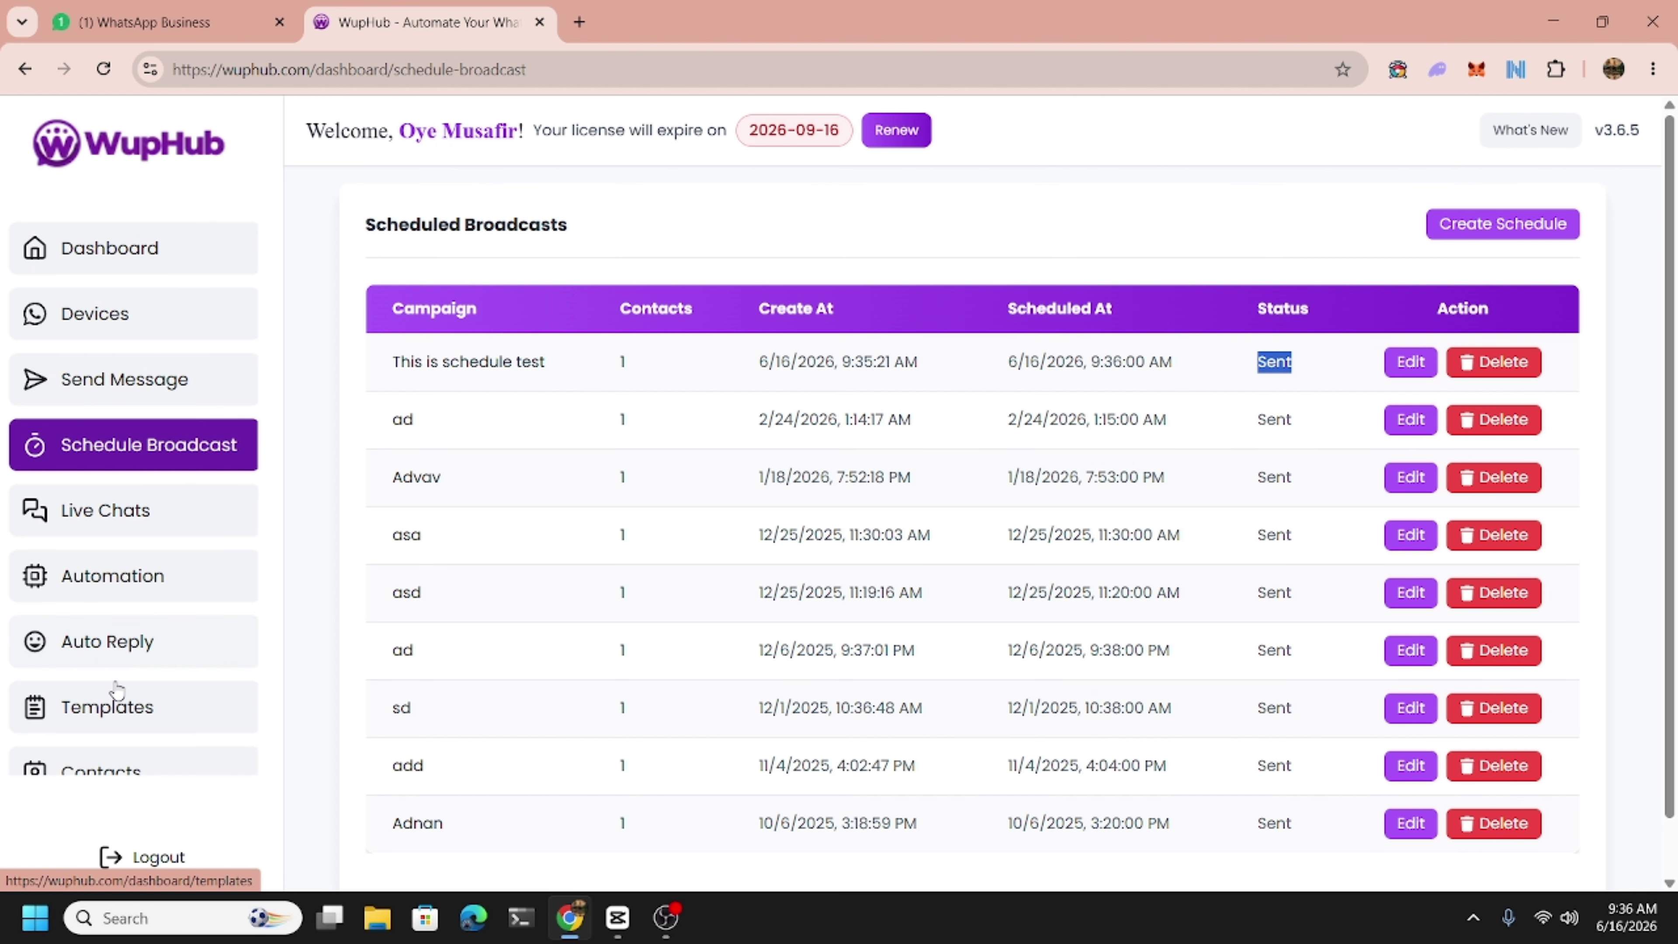
pyautogui.scroll(-4, 116, 687)
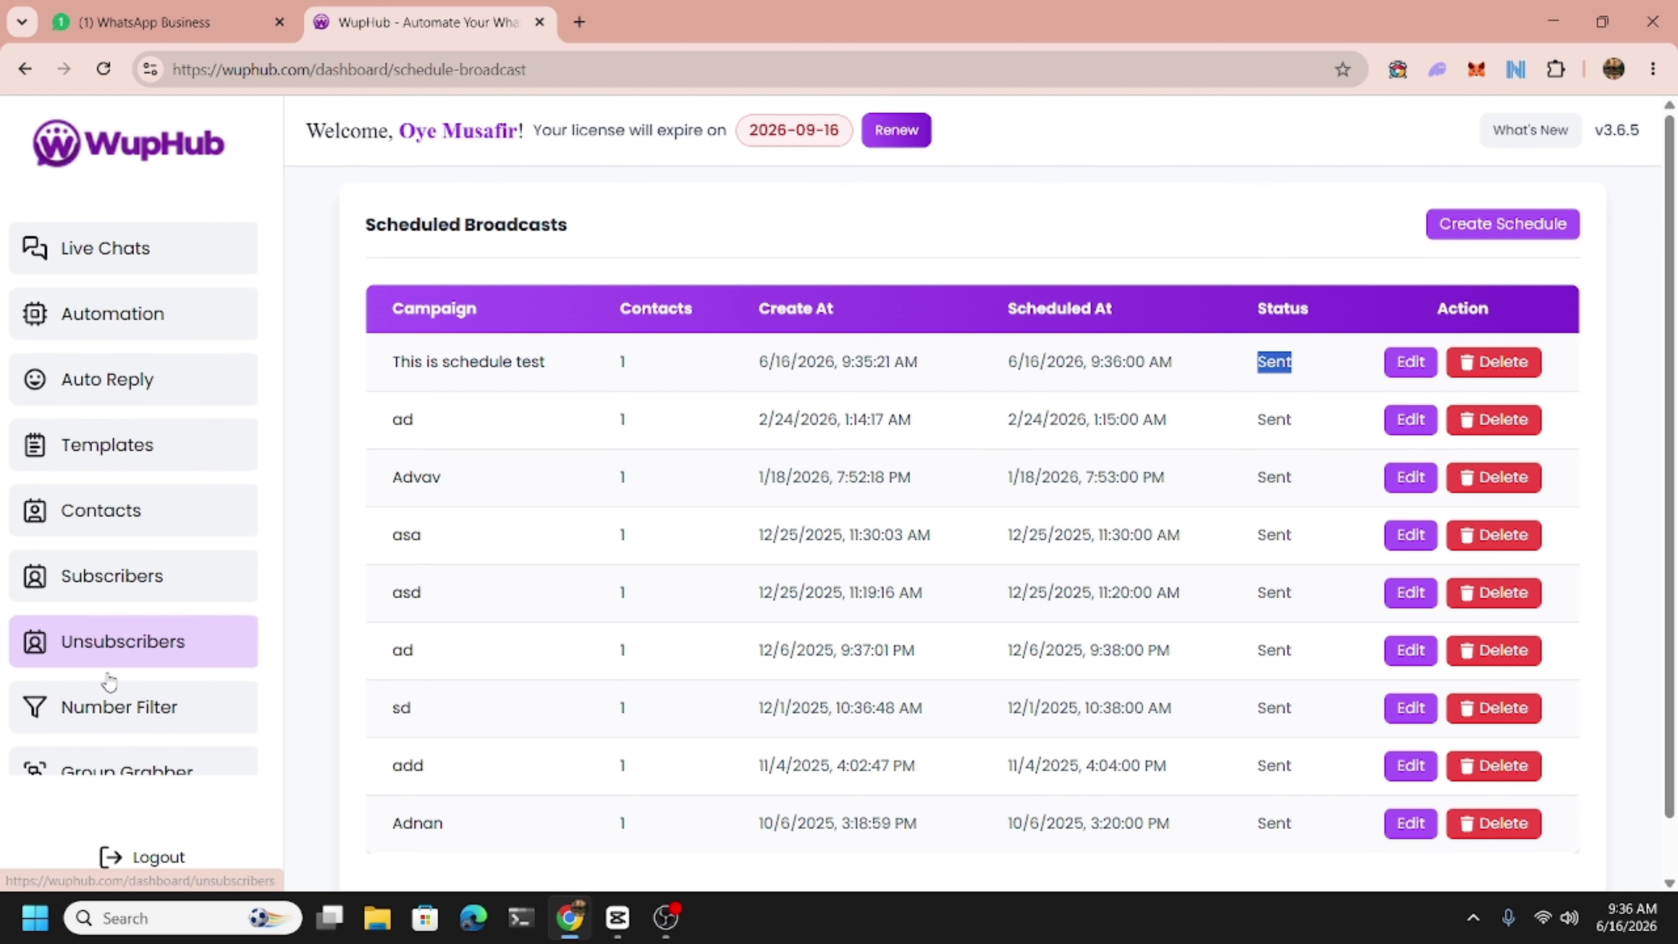
pyautogui.scroll(-3, 109, 680)
pyautogui.click(94, 661)
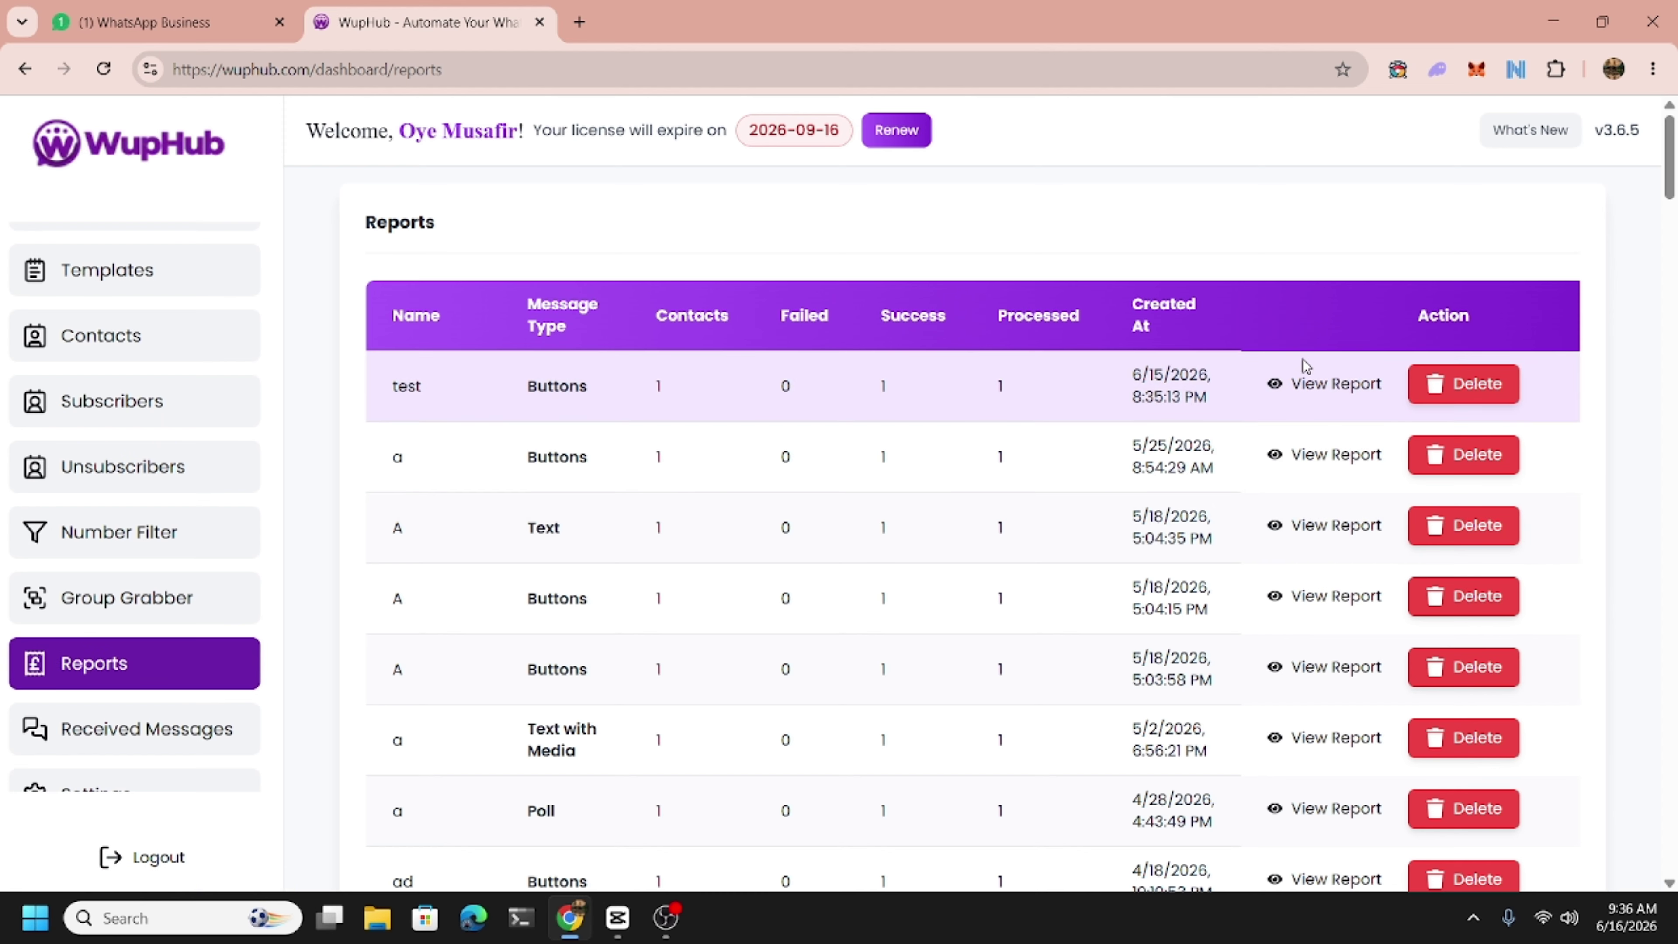
pyautogui.click(1305, 380)
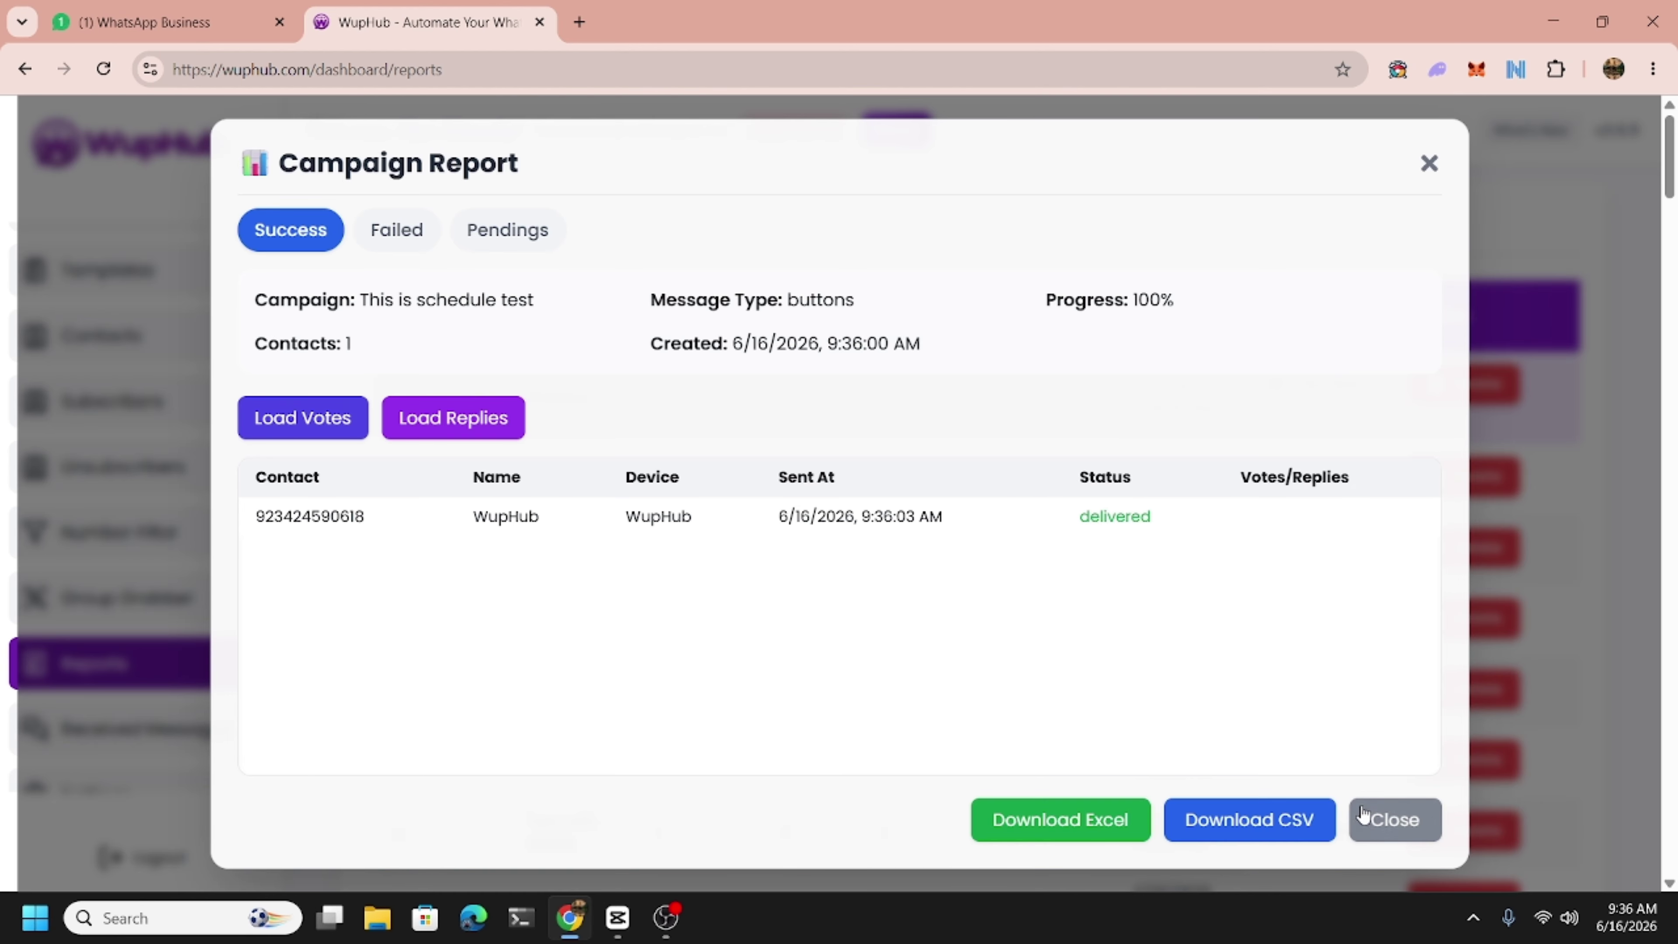
pyautogui.click(1394, 820)
pyautogui.click(165, 22)
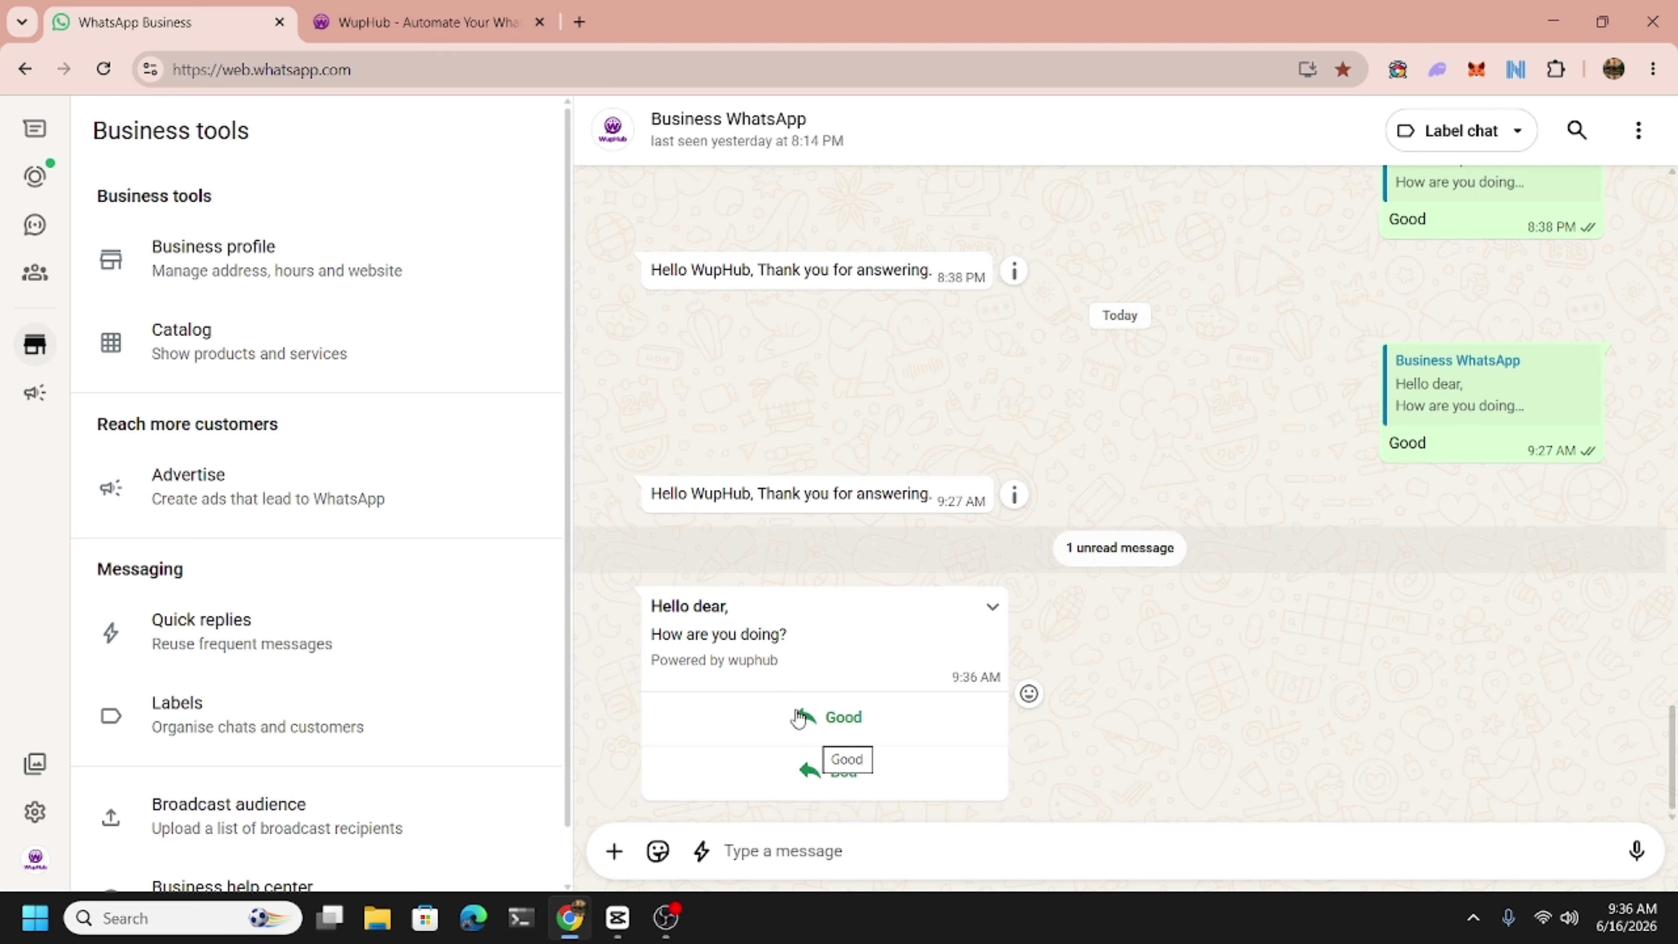
pyautogui.click(387, 14)
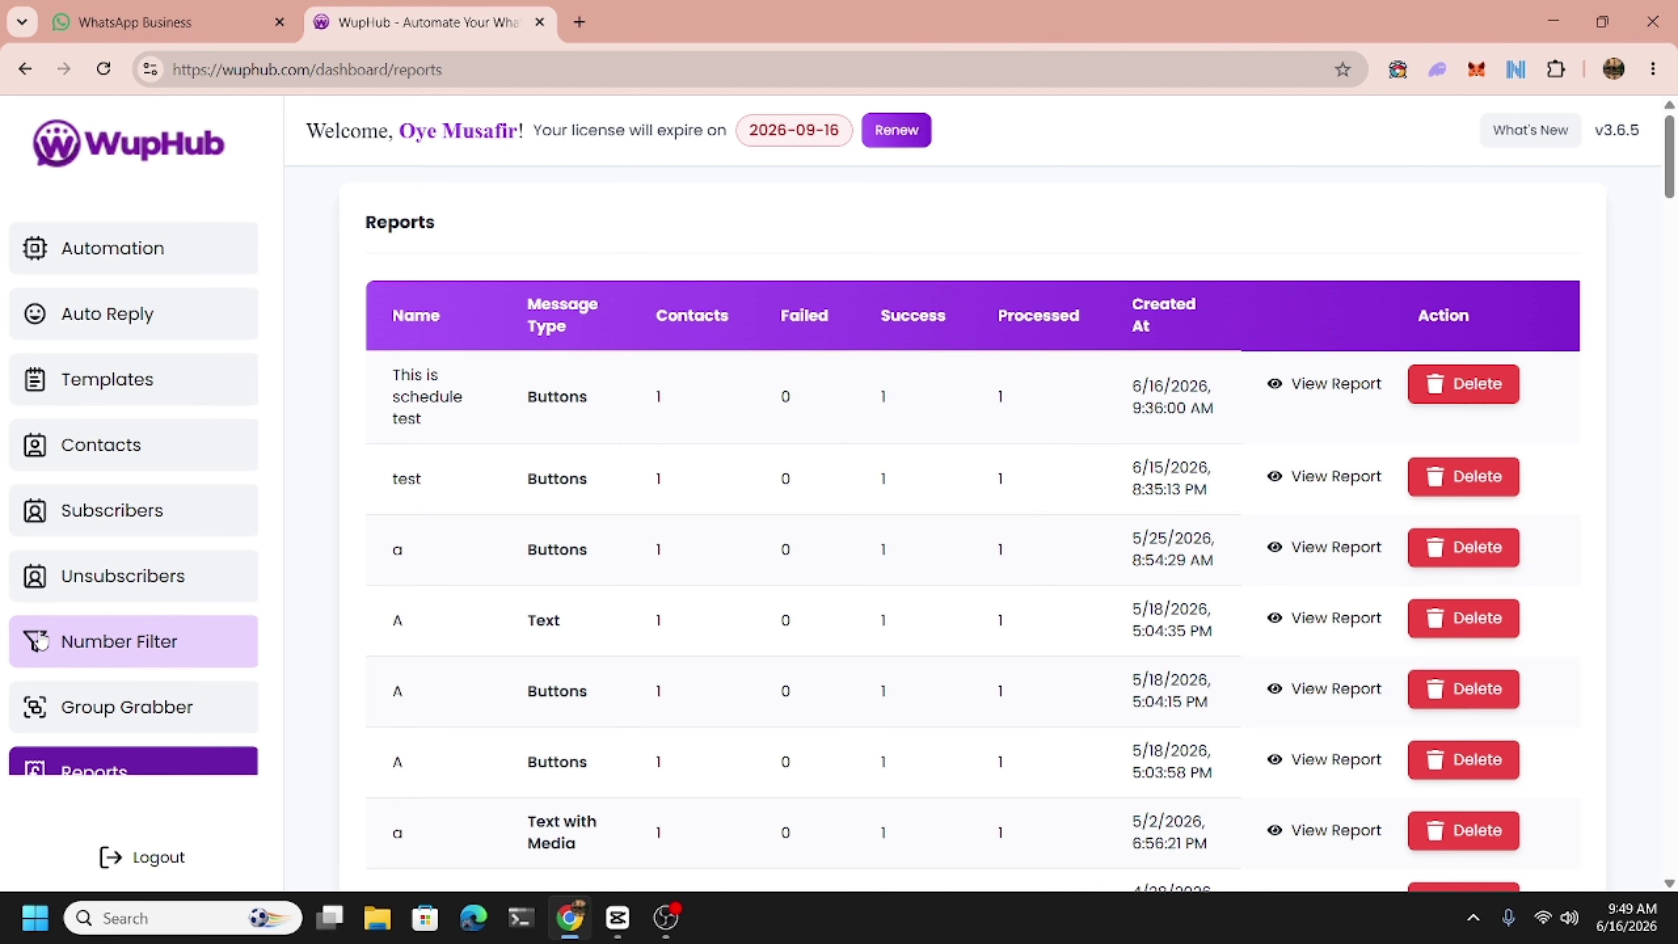
# On Number Filter, add a row with a phone number and filter it against the WupHub instance.
pyautogui.click(102, 646)
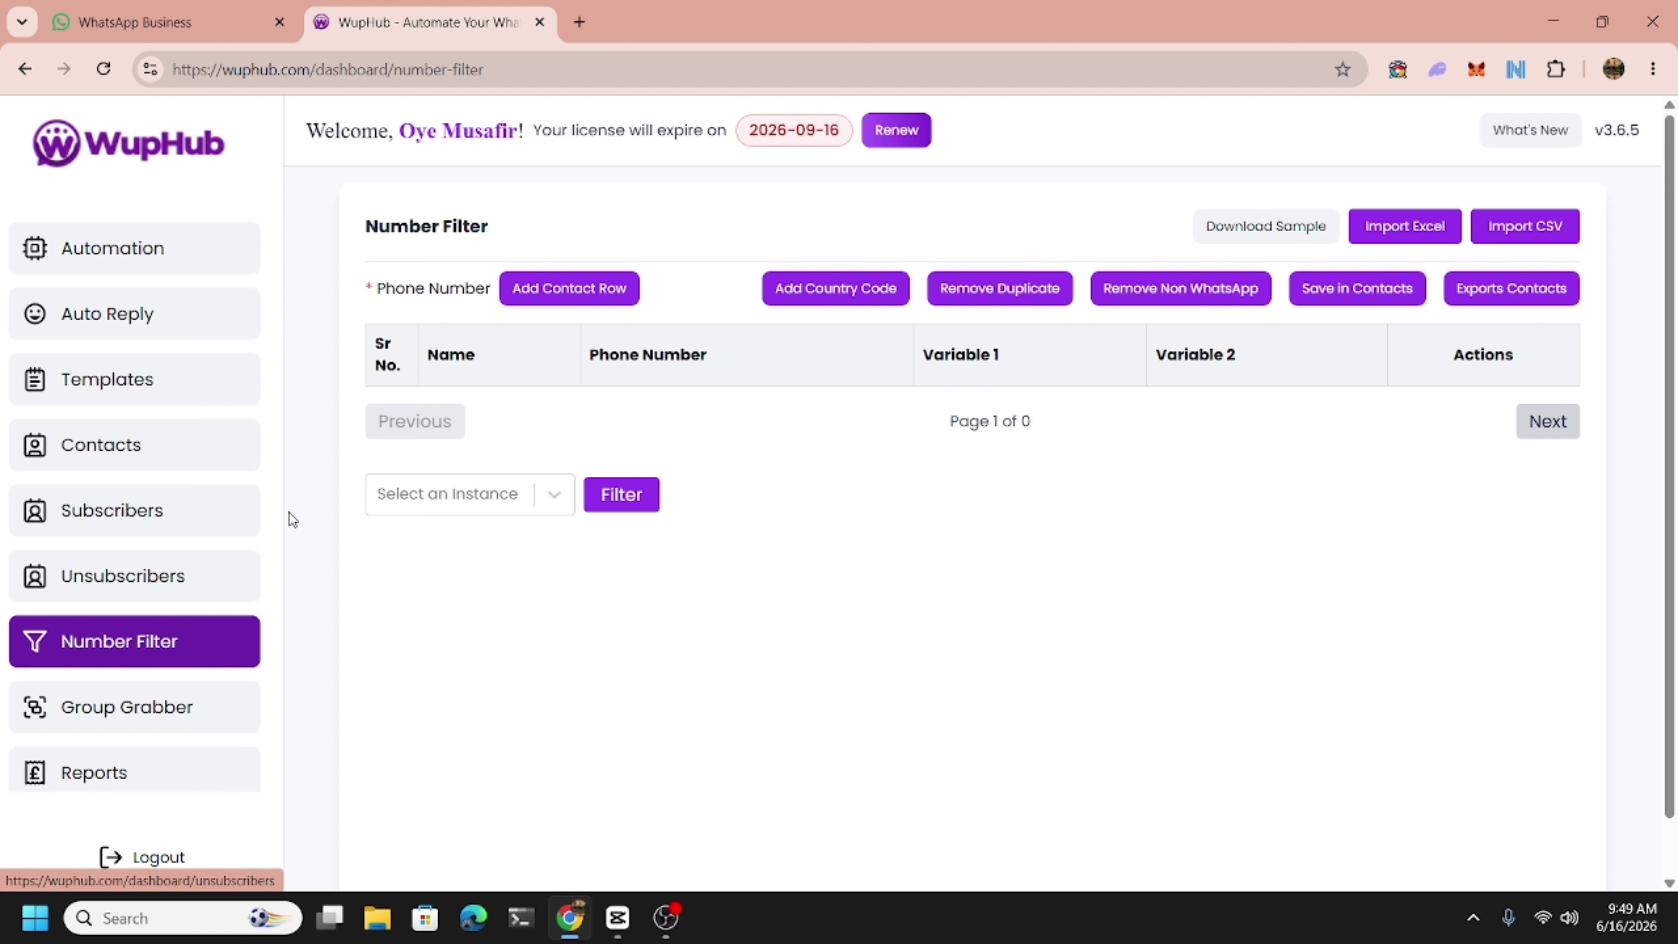
pyautogui.click(577, 291)
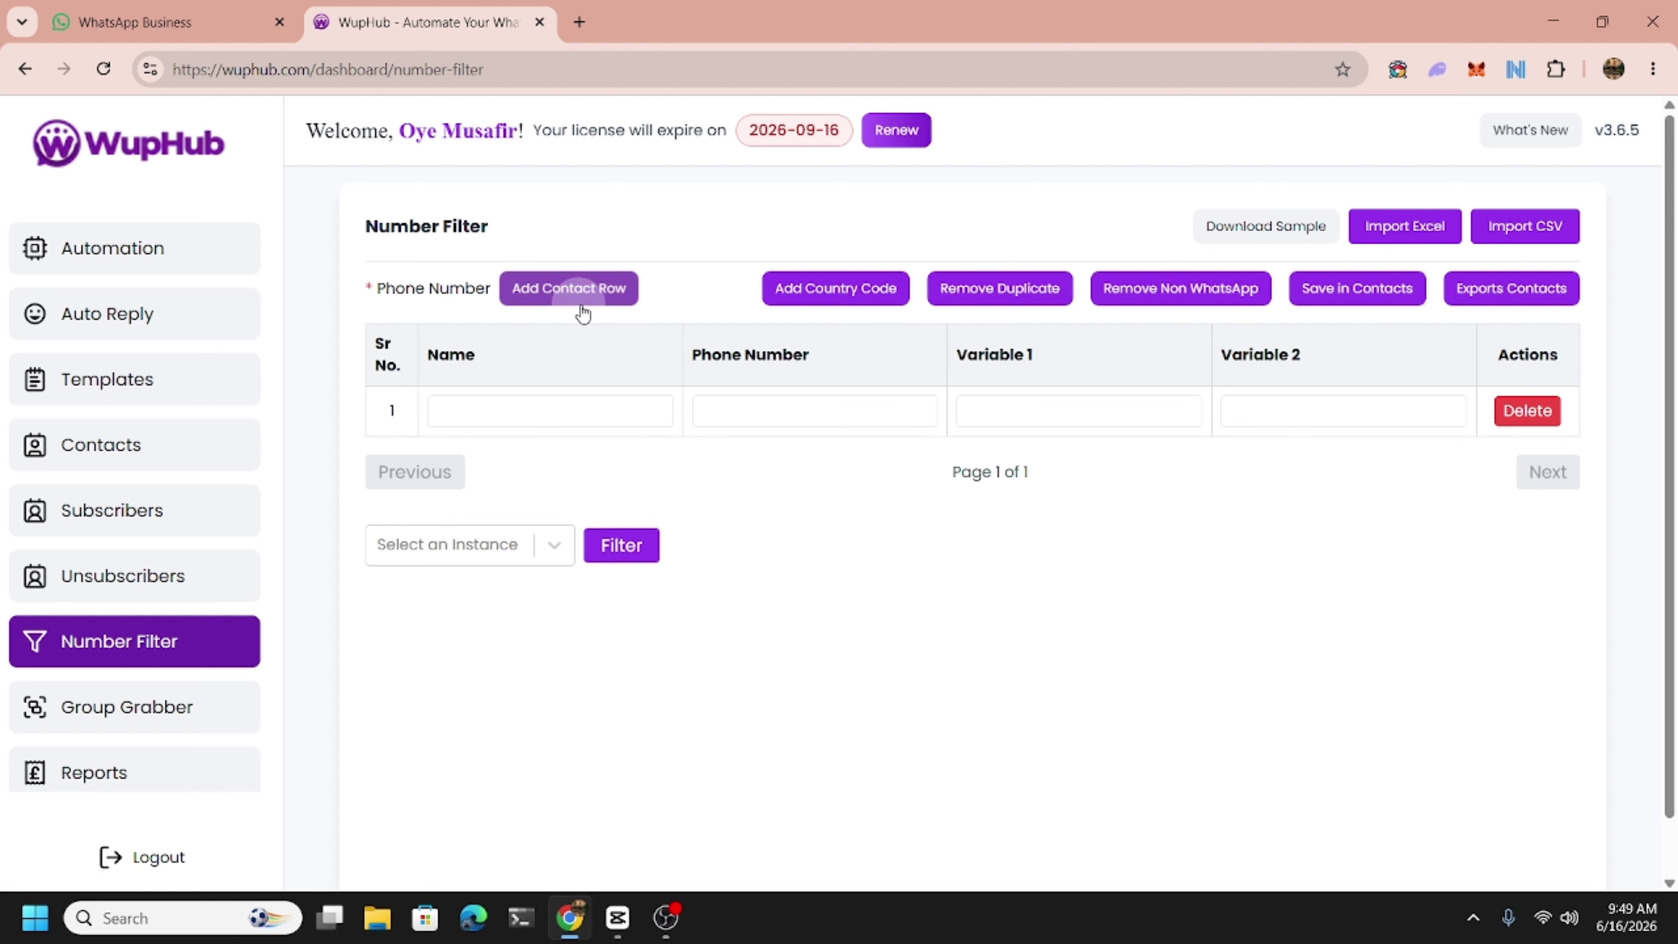
pyautogui.click(790, 412)
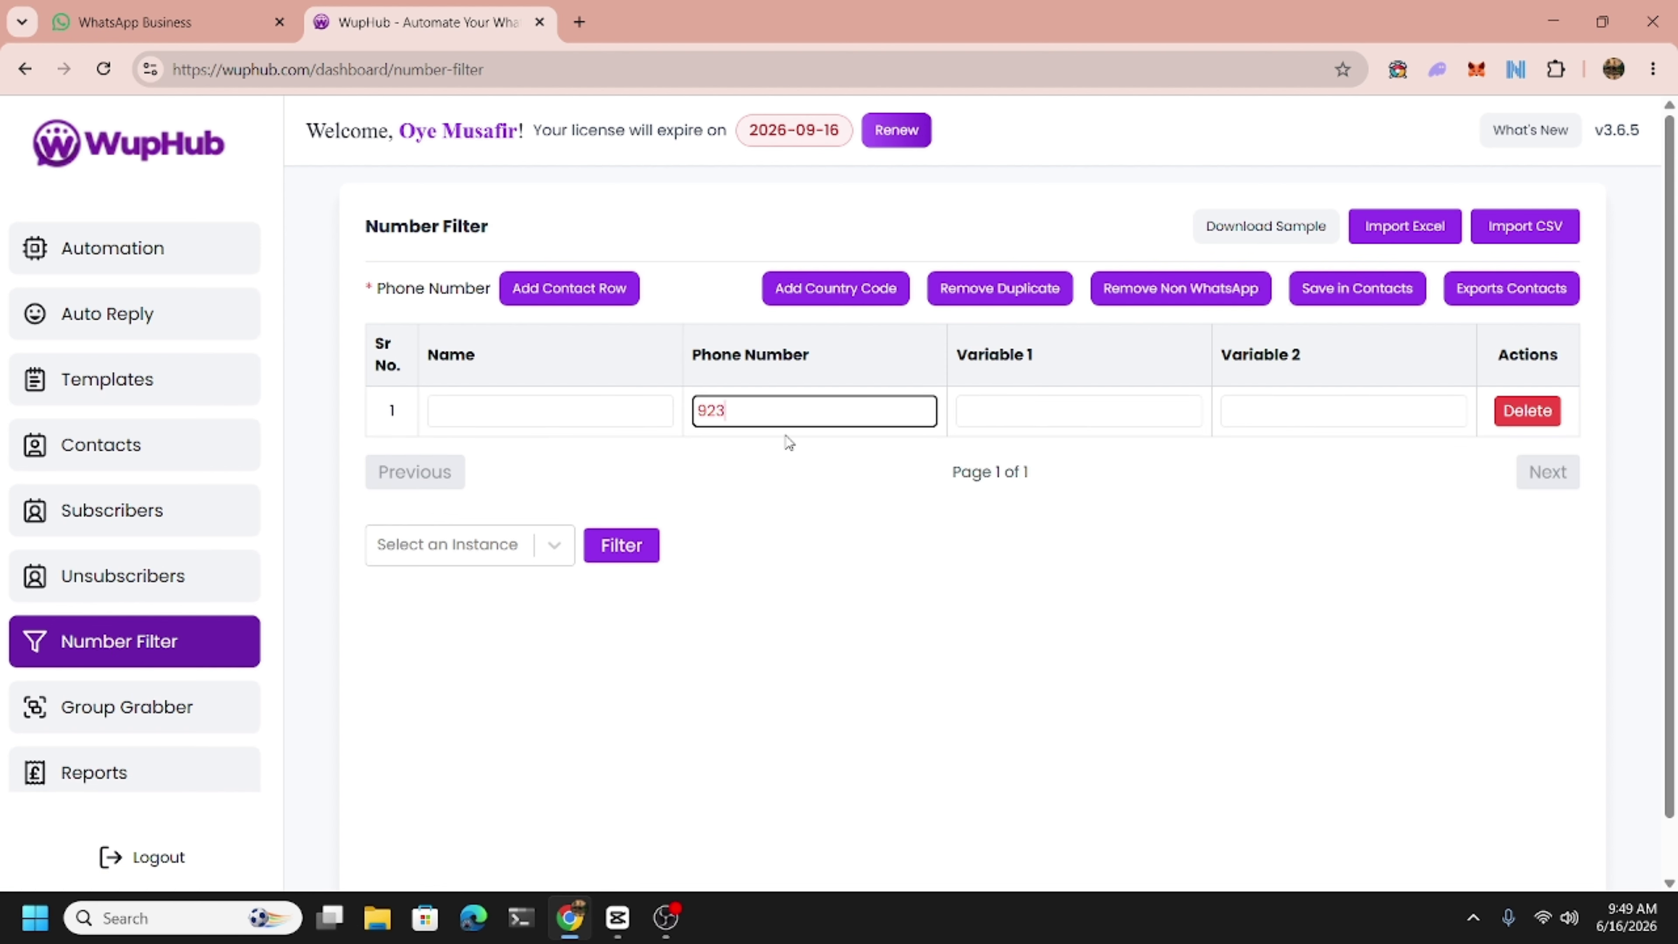
pyautogui.click(439, 552)
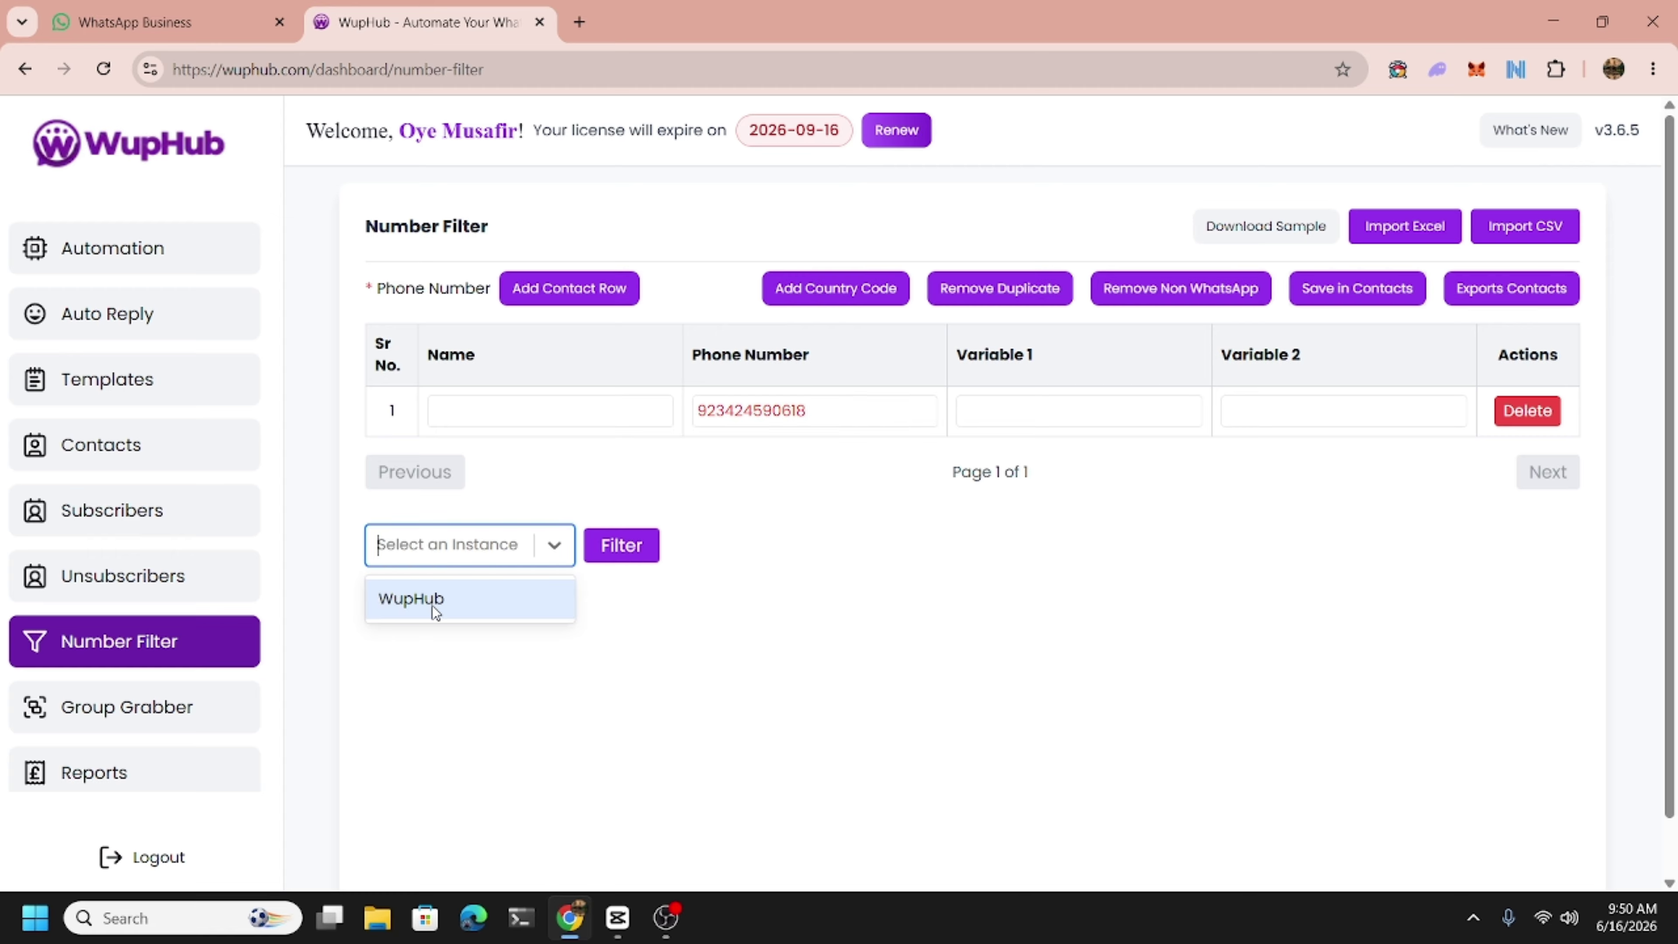
pyautogui.click(429, 612)
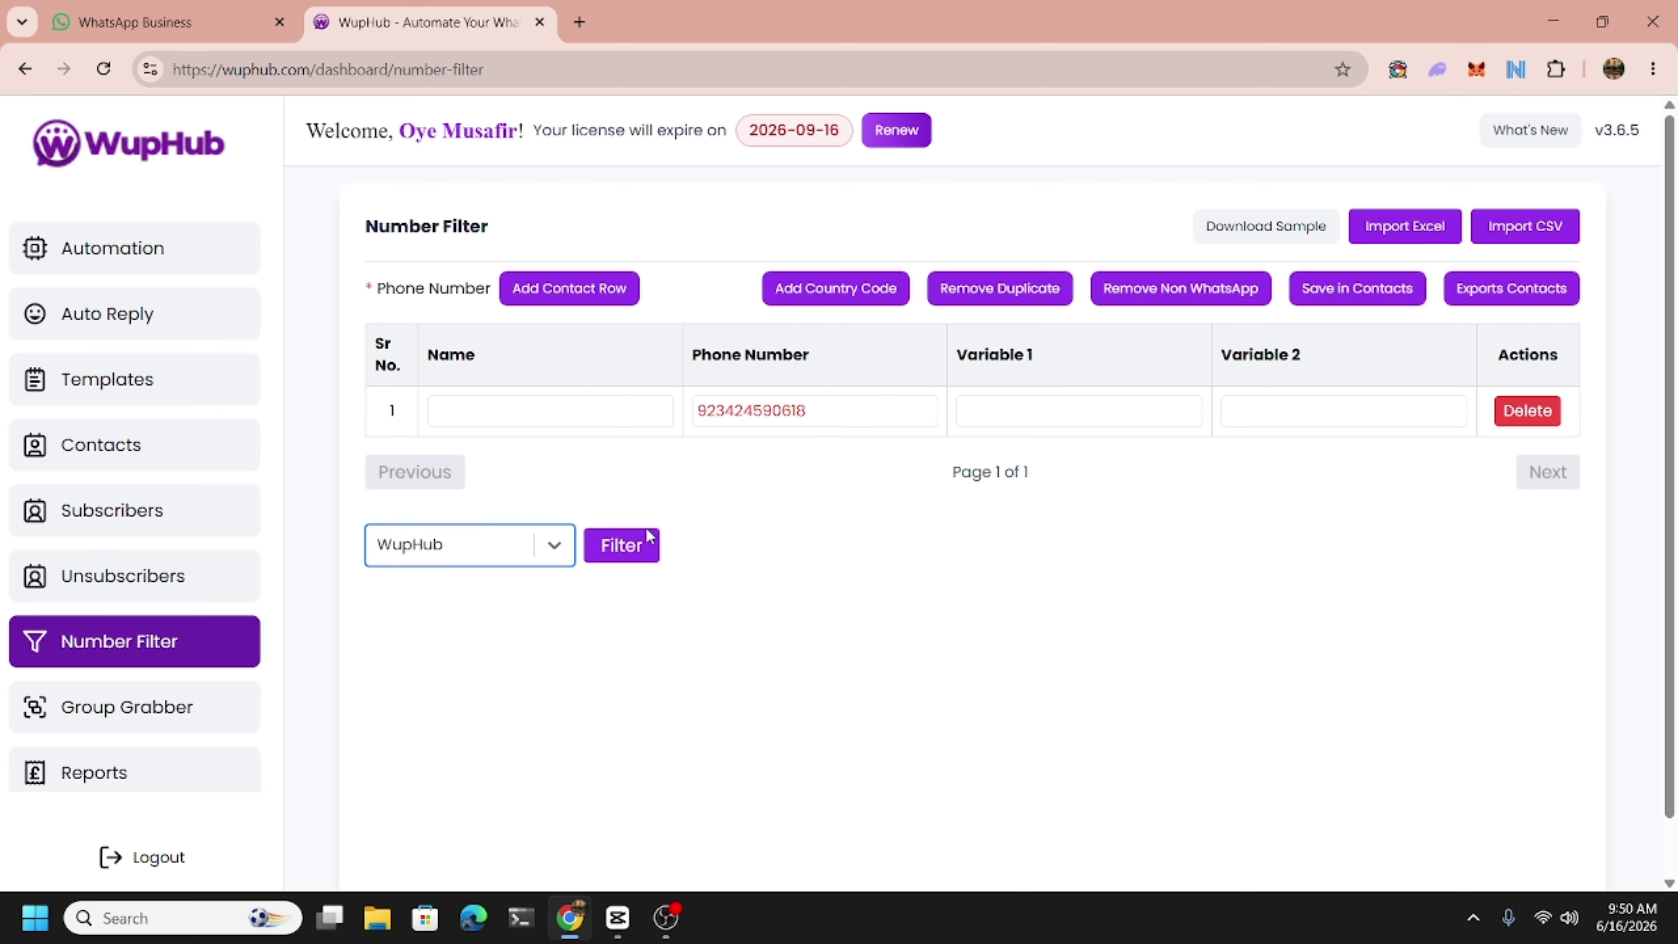
pyautogui.click(645, 549)
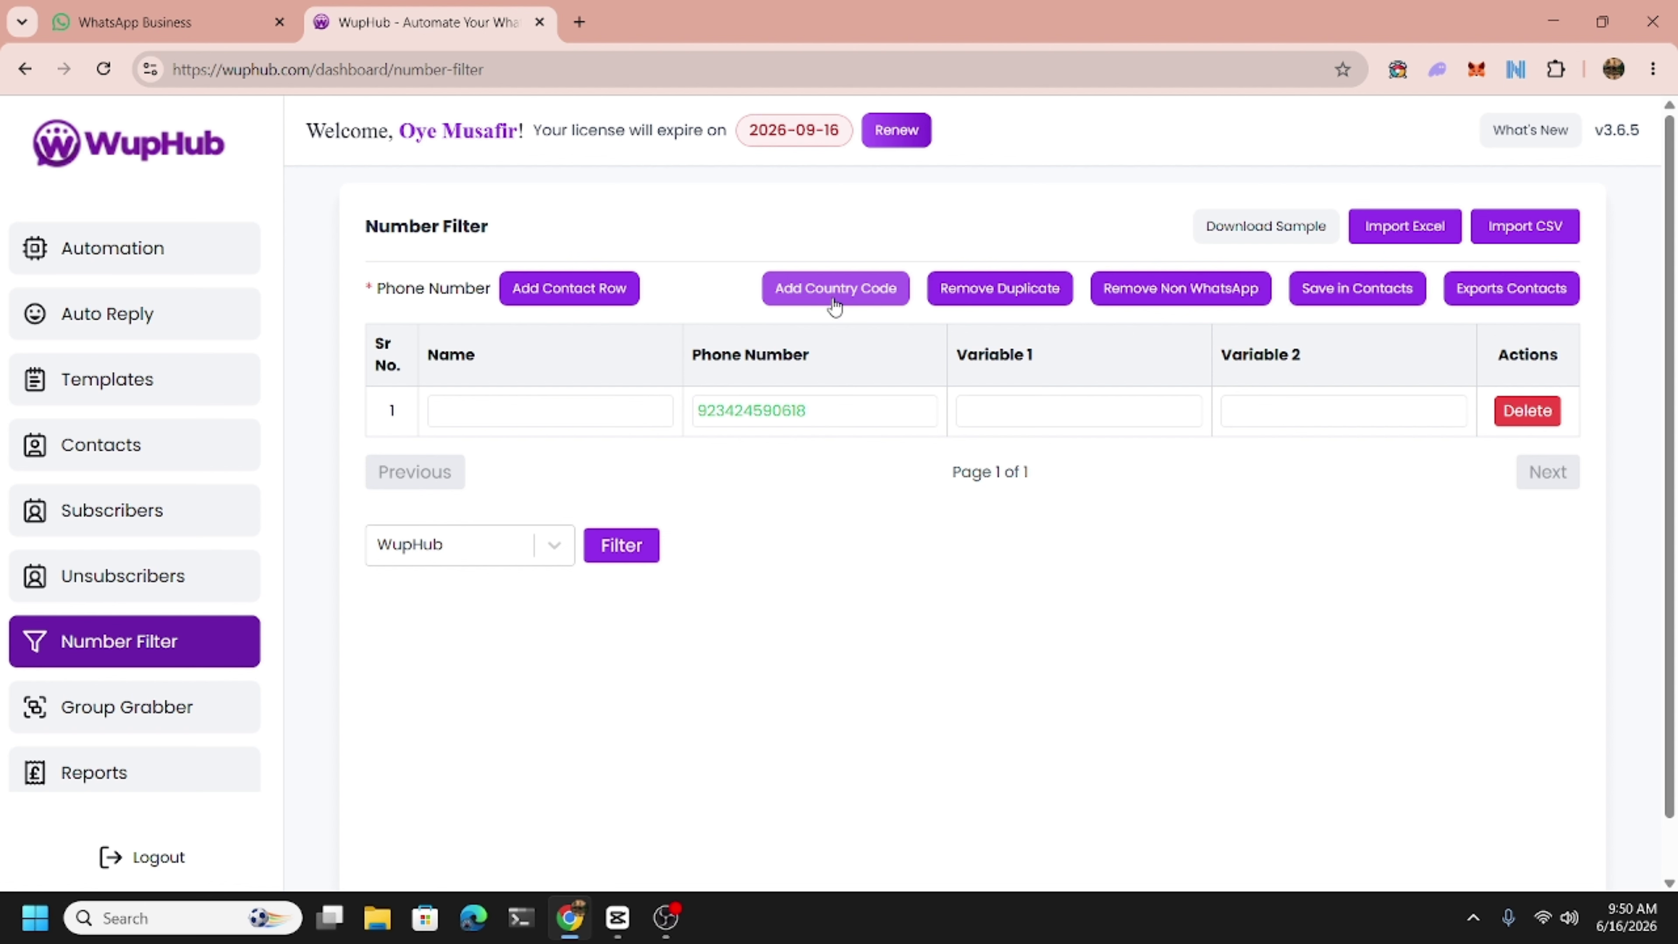
# Open Save in Contacts for the filtered number, then cancel without saving.
pyautogui.click(1359, 298)
pyautogui.click(707, 479)
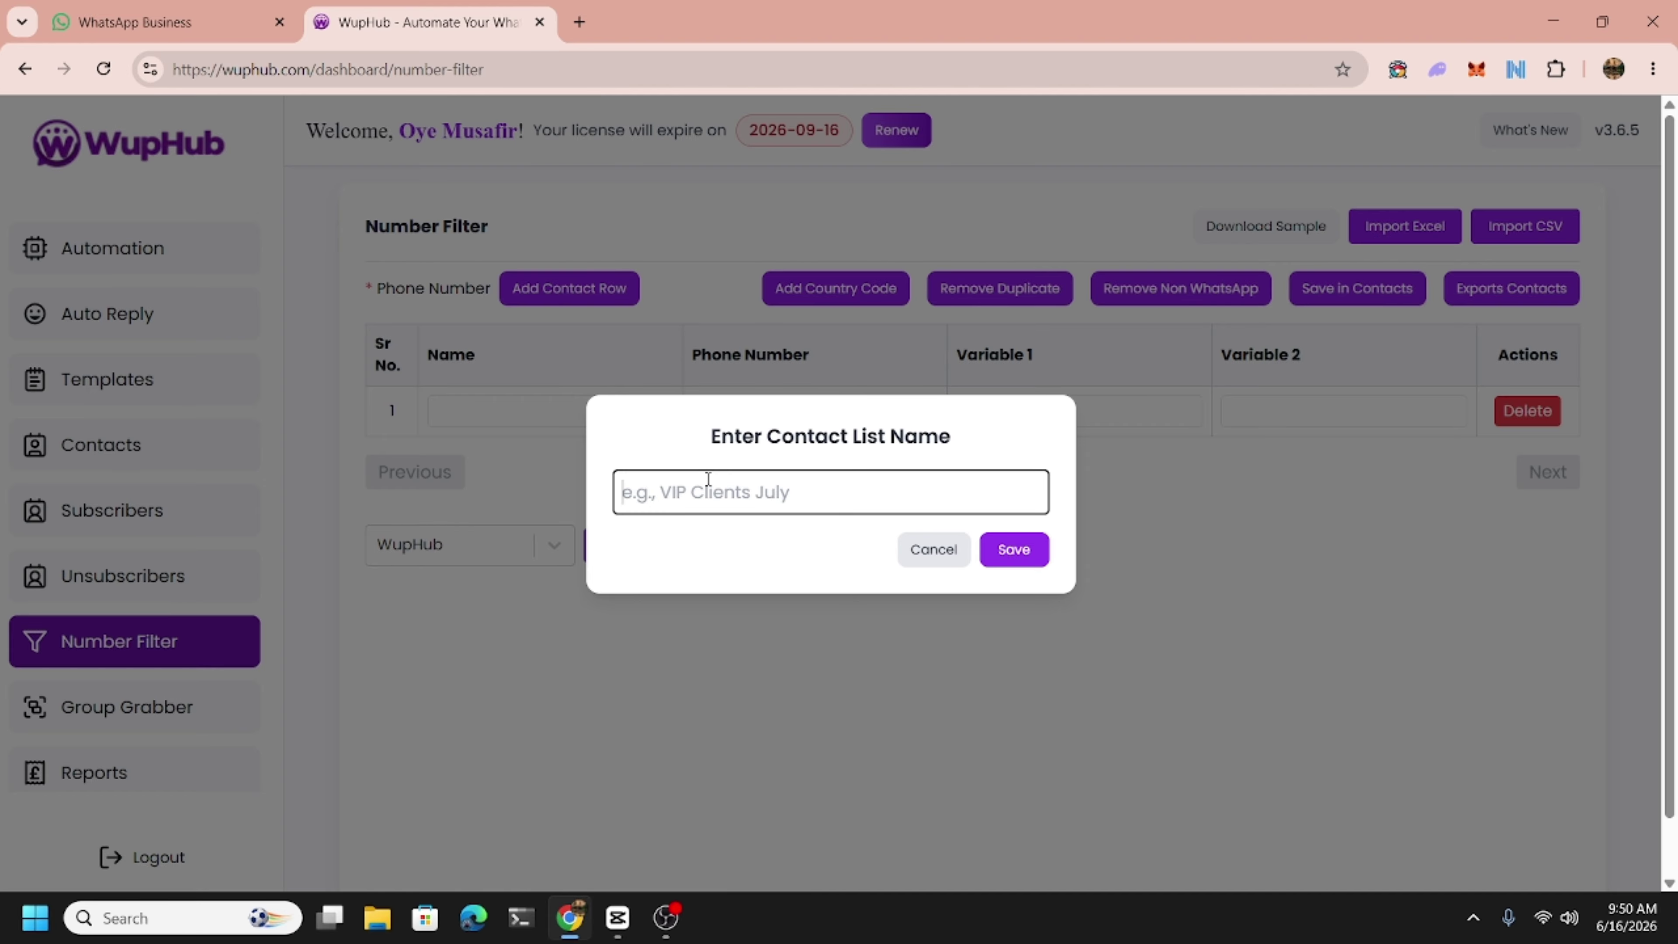
pyautogui.click(911, 557)
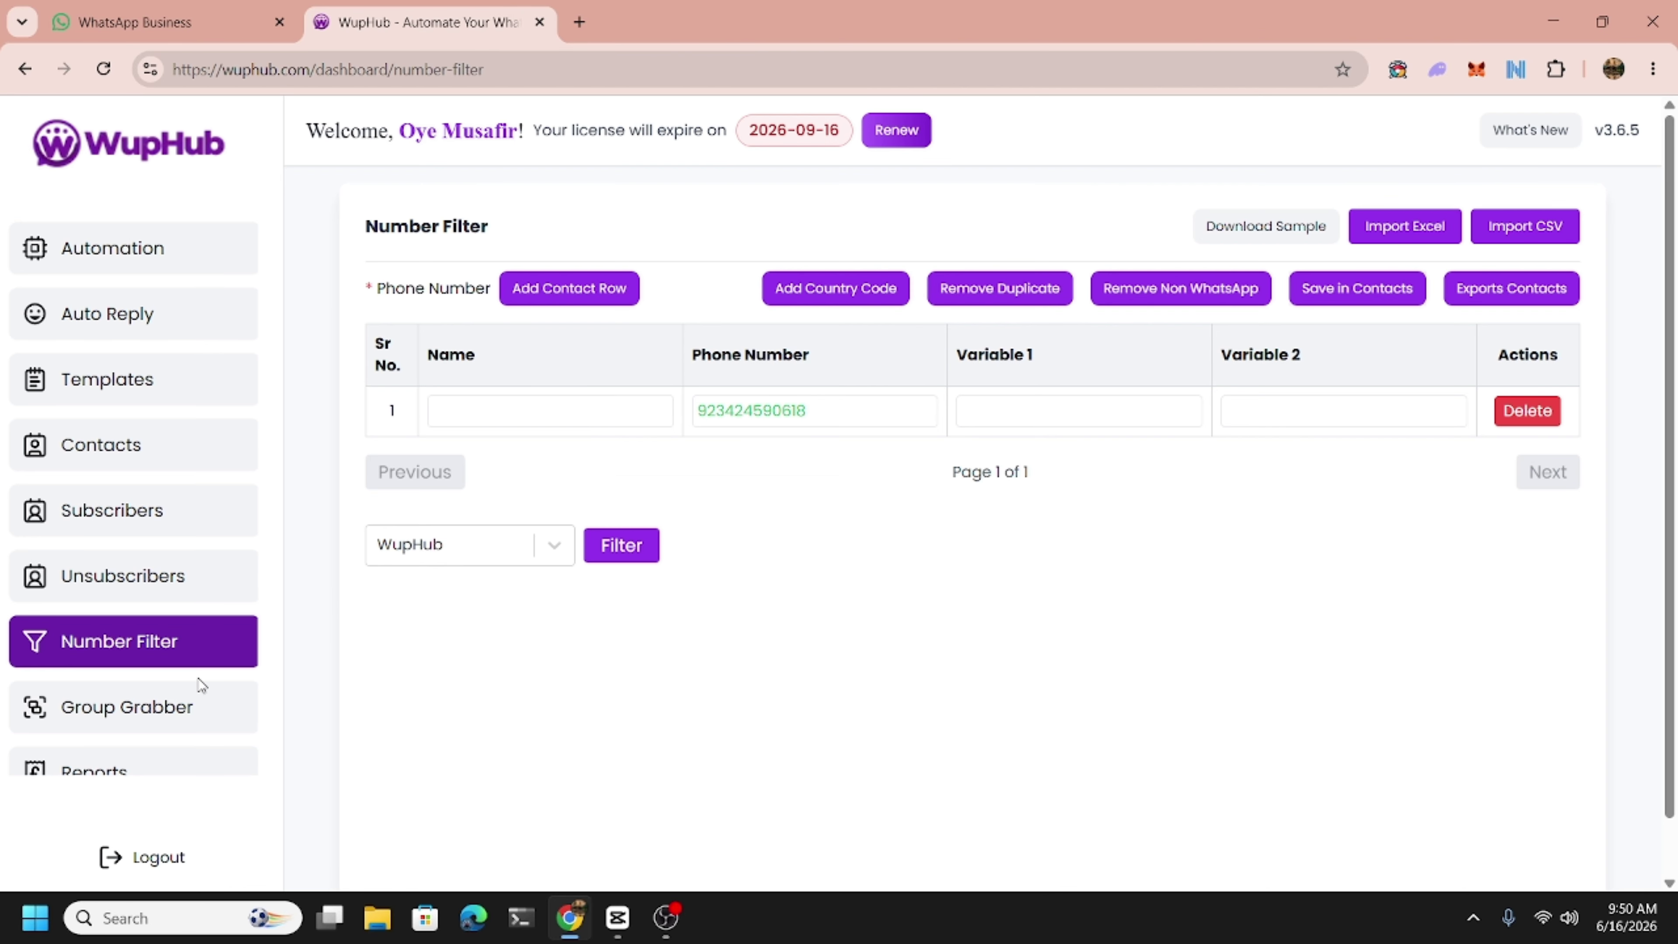
pyautogui.scroll(-2, 183, 678)
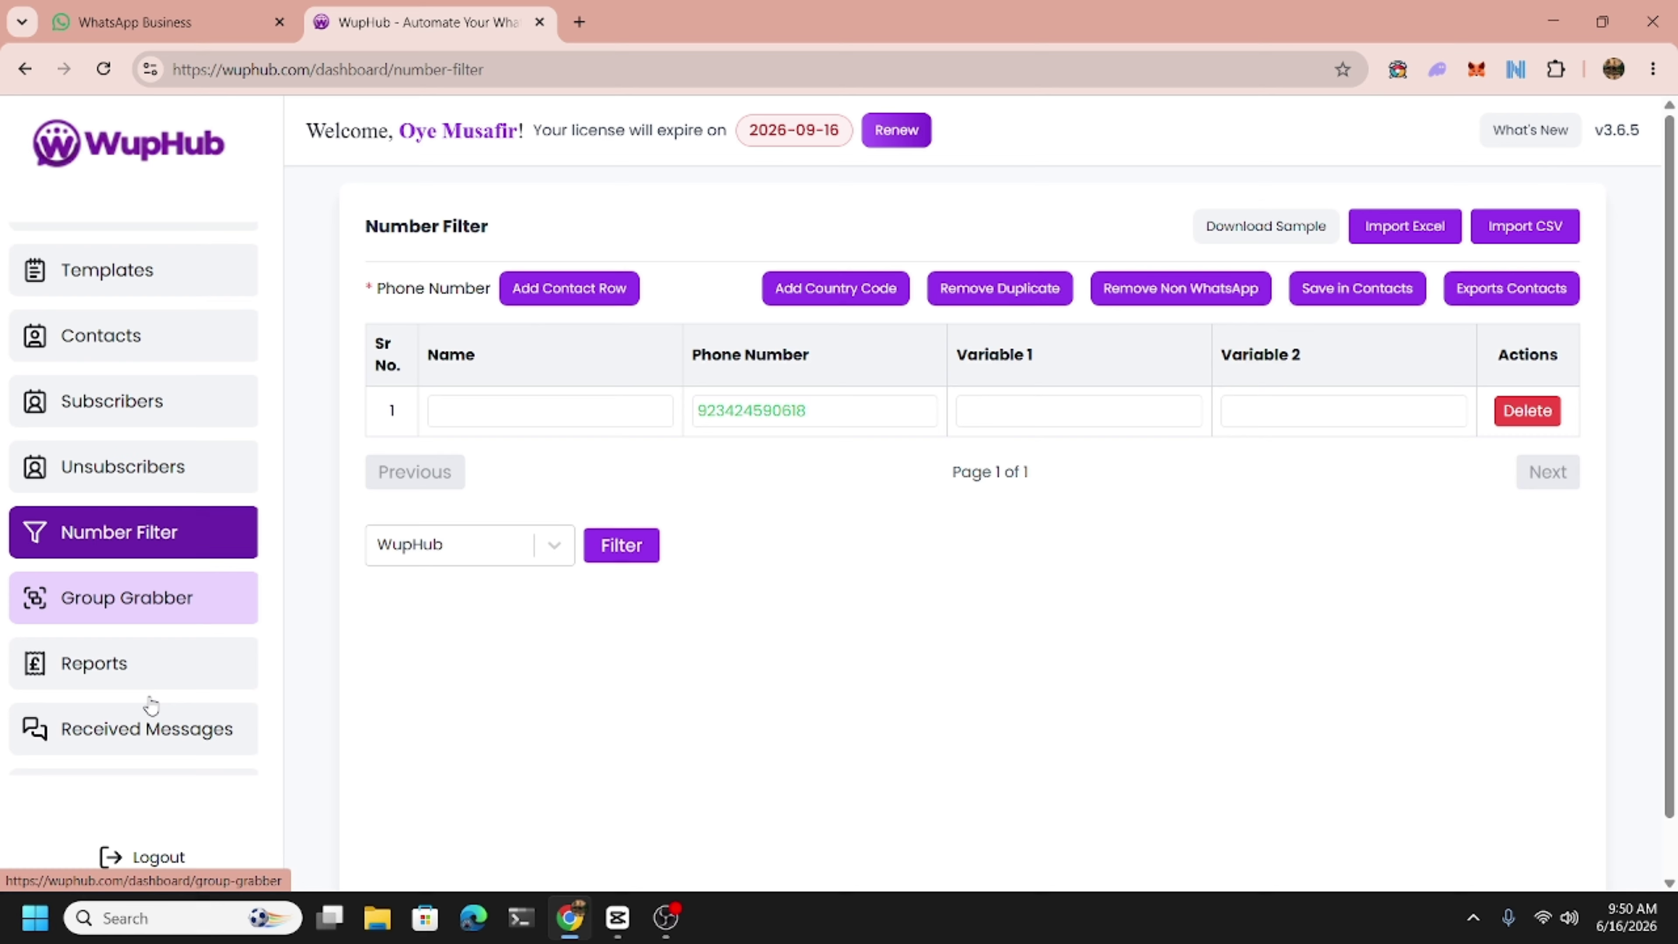
# In Group Grabber, select the WupHub instance and fetch its groups.
pyautogui.click(116, 597)
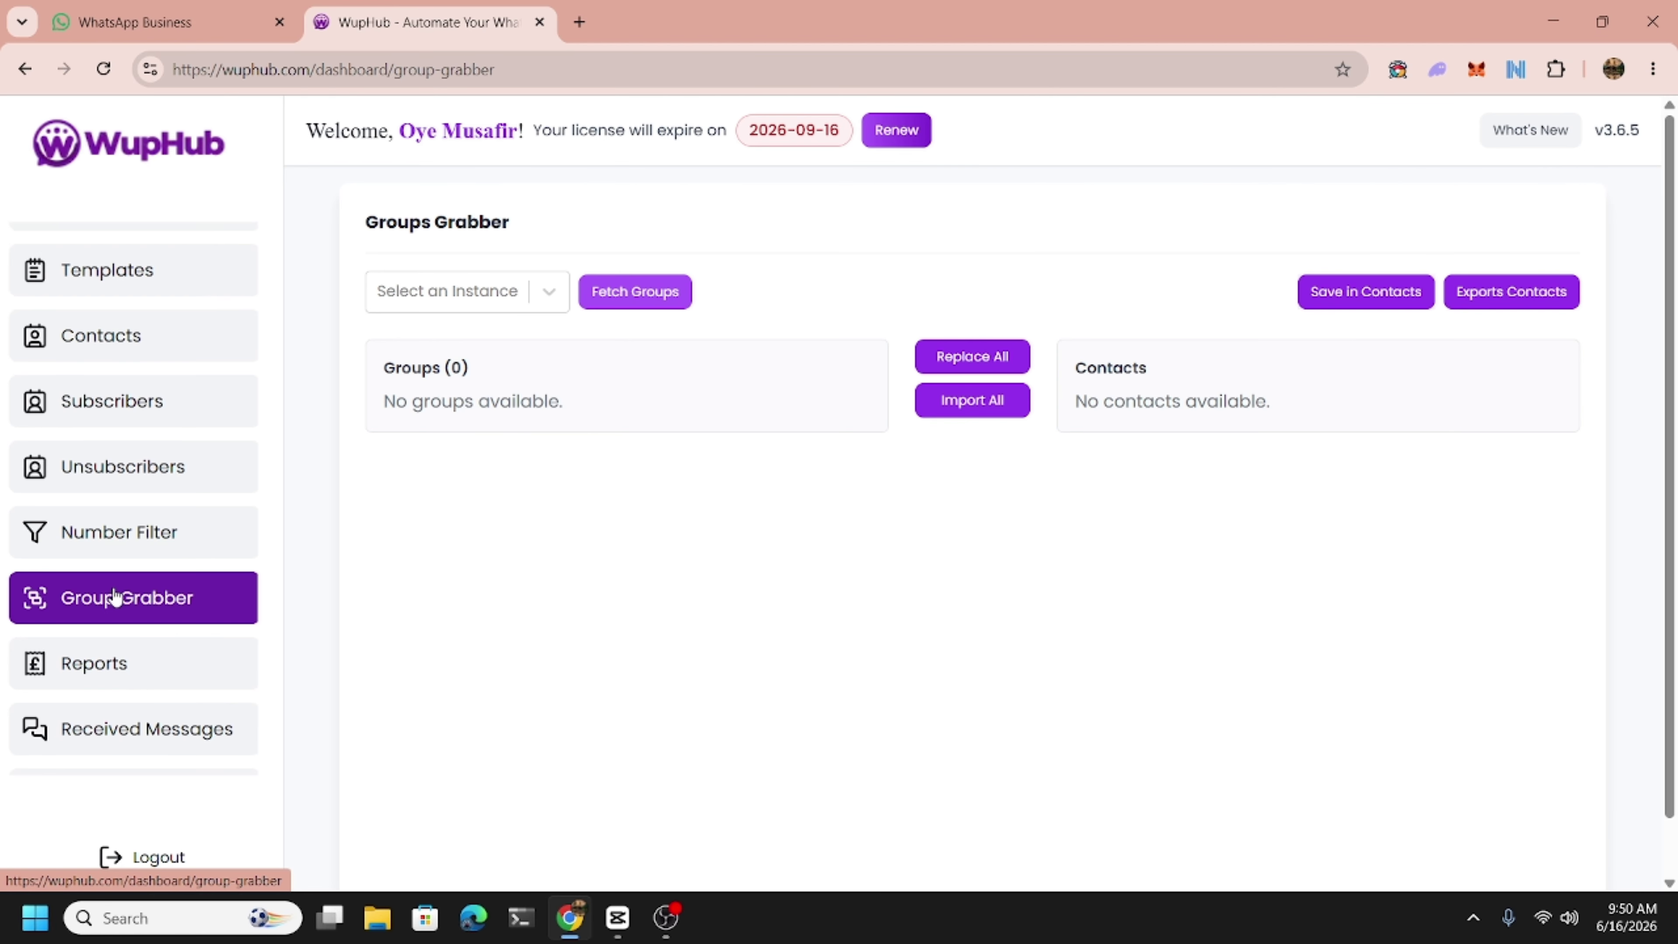
pyautogui.click(479, 297)
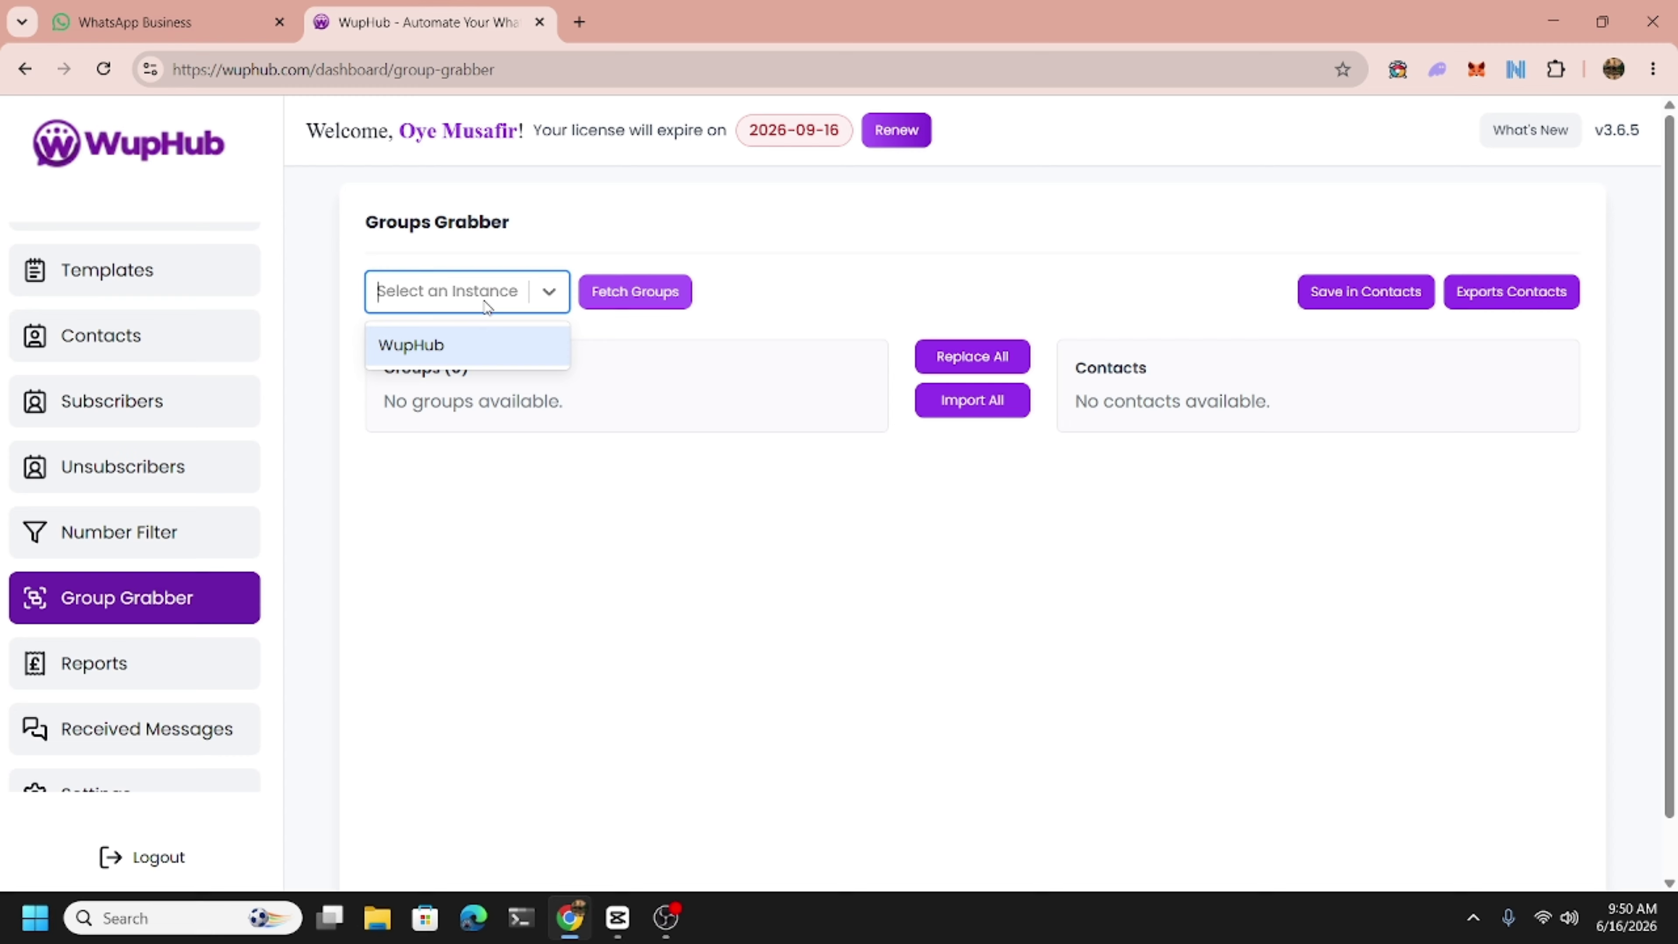
pyautogui.click(460, 357)
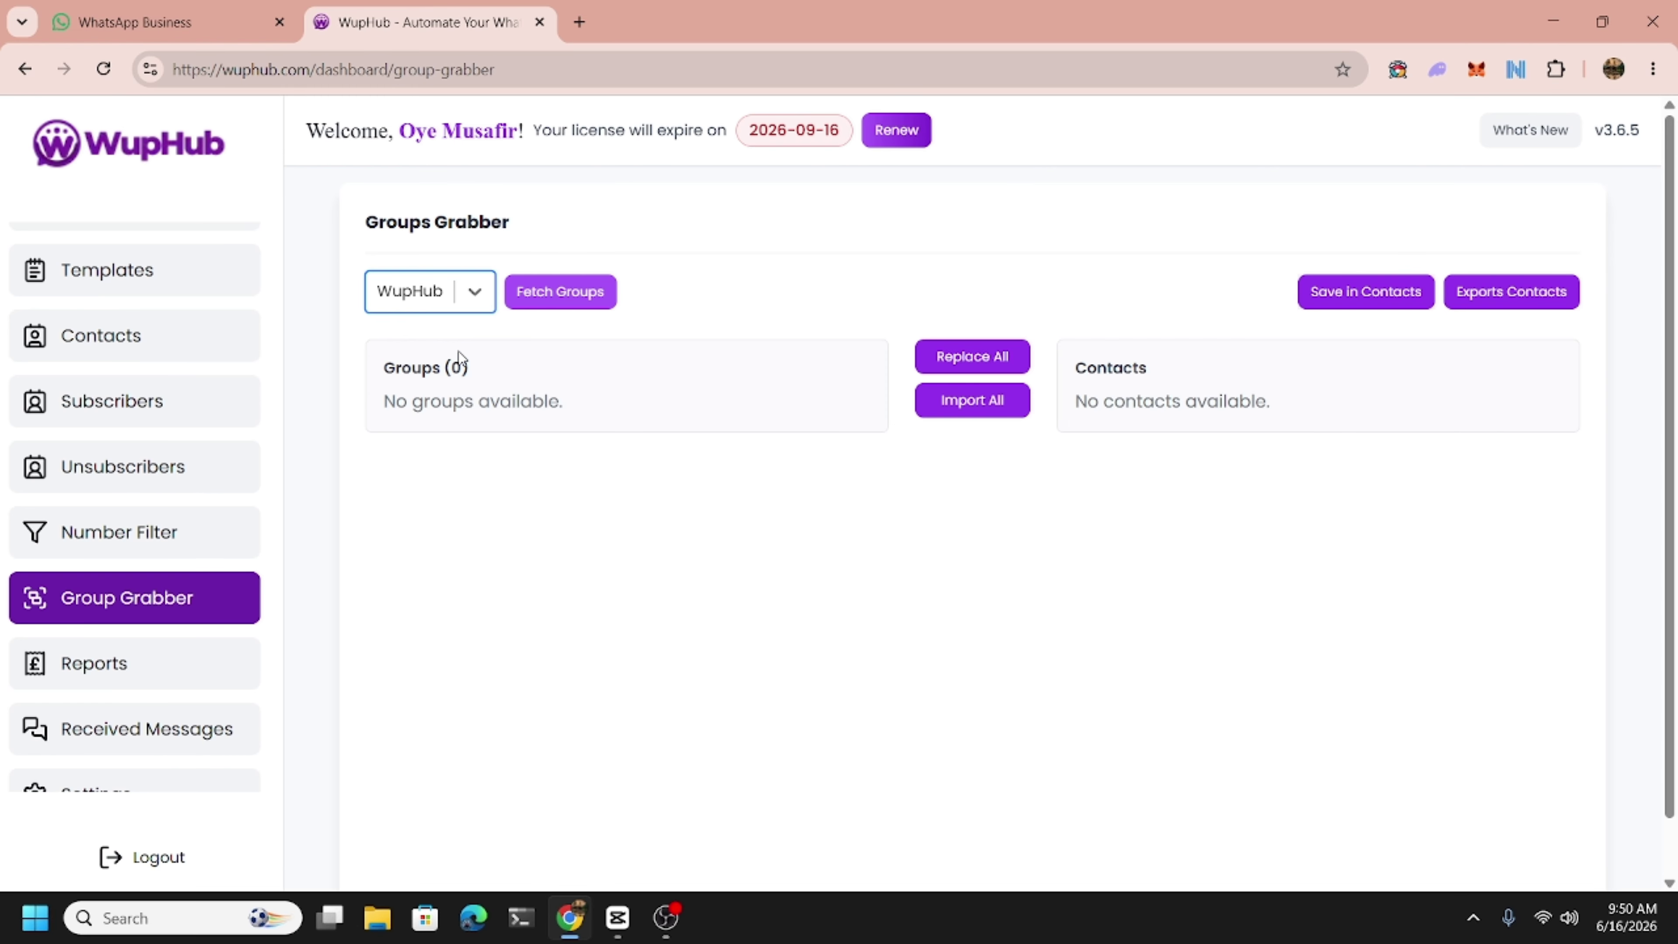
pyautogui.click(422, 304)
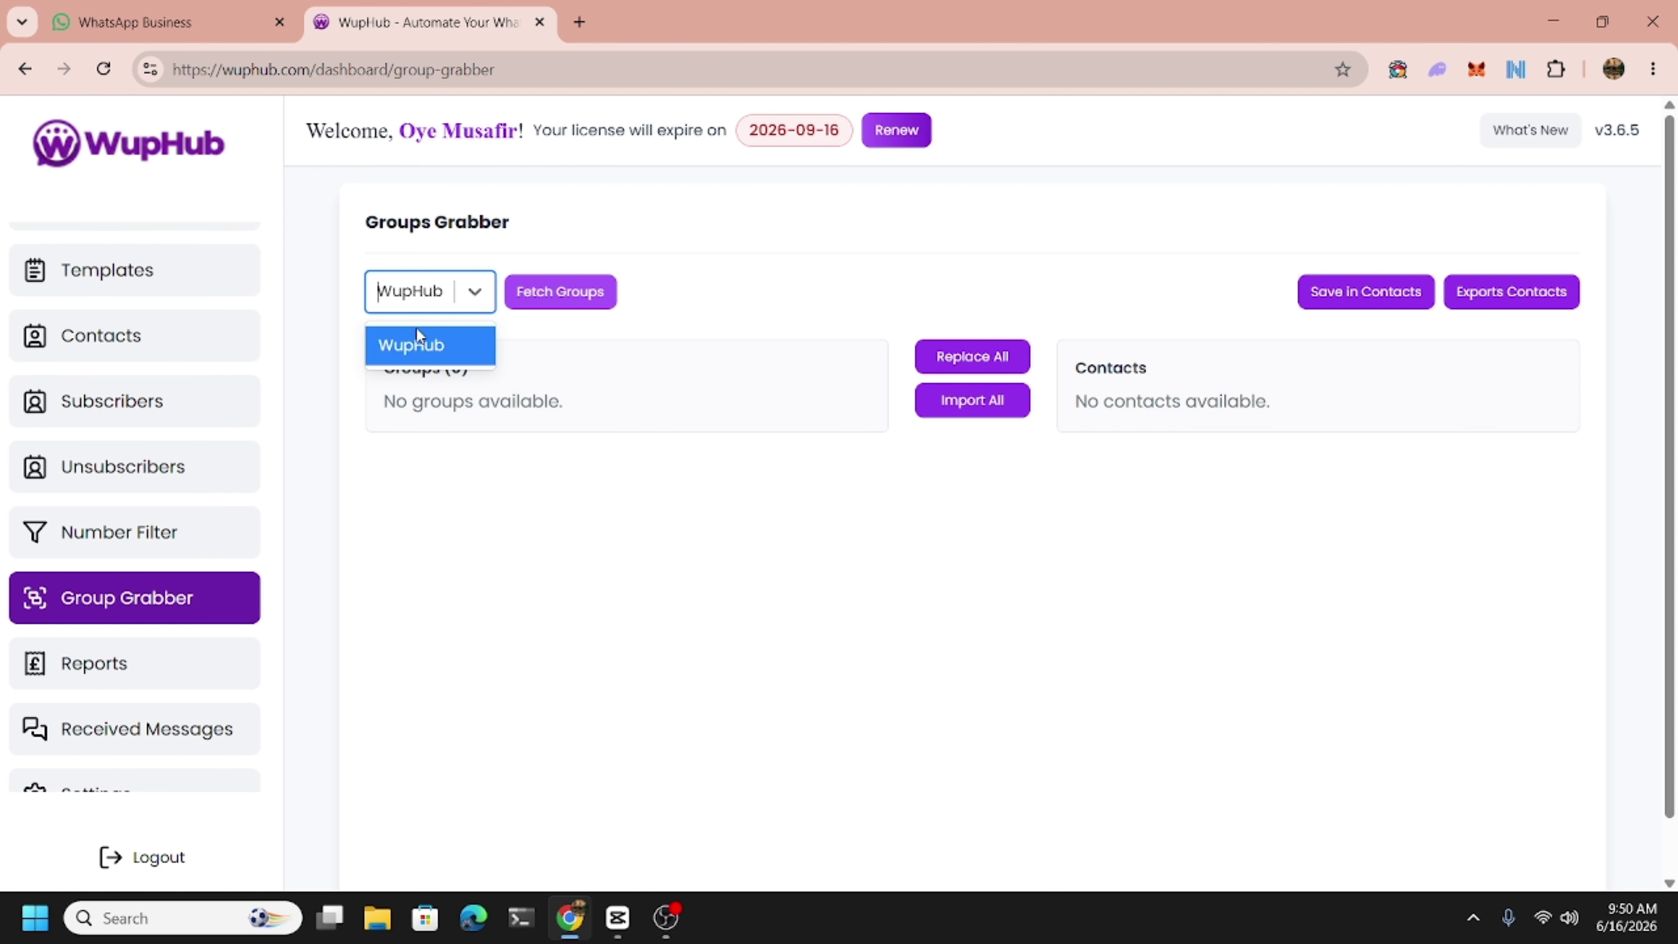
pyautogui.click(414, 335)
pyautogui.click(440, 296)
pyautogui.click(415, 345)
pyautogui.click(563, 291)
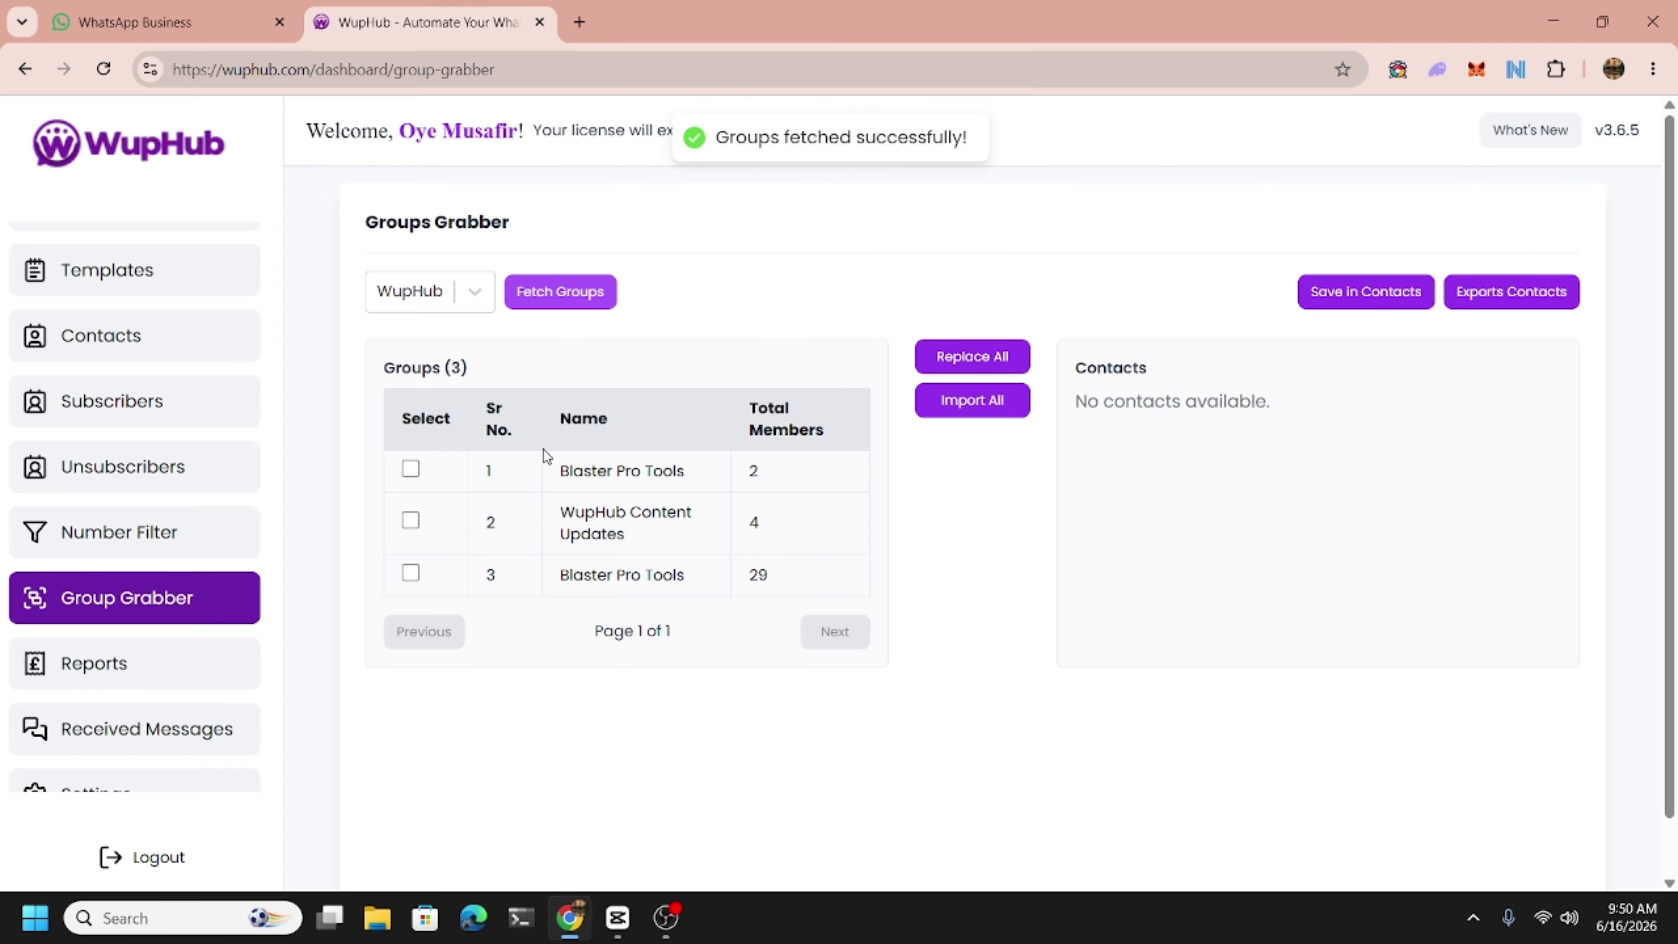
# Tick the Blaster Pro Tools group with 2 members, then go to General Settings.
pyautogui.scroll(-1, 540, 492)
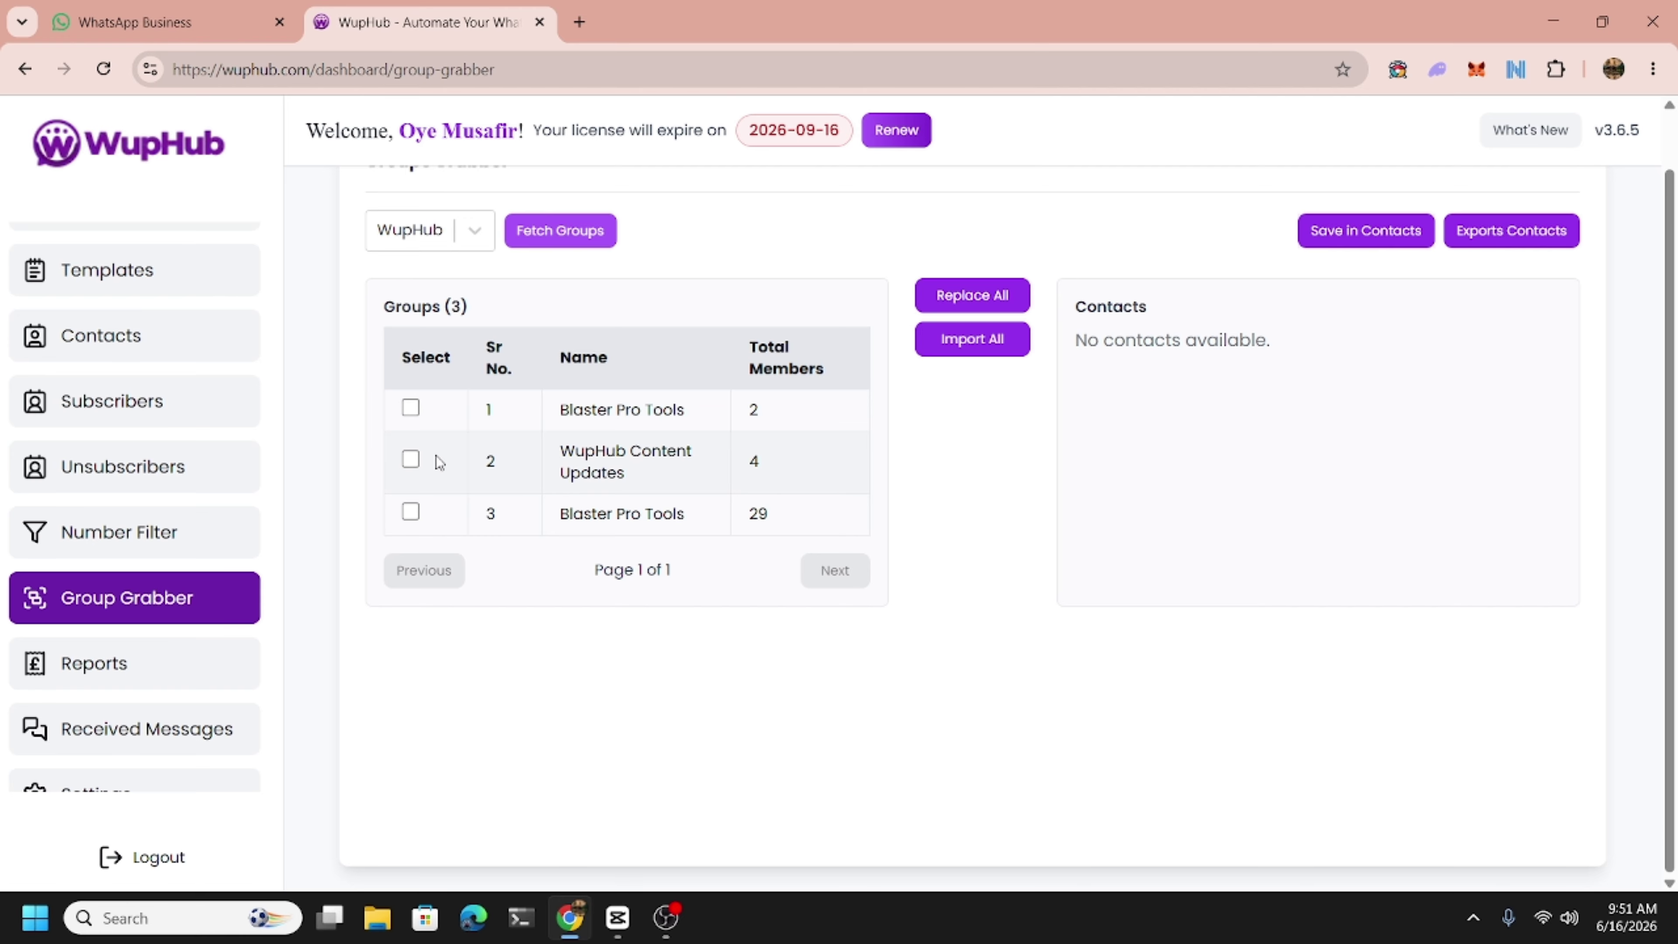
pyautogui.click(410, 408)
pyautogui.scroll(1, 1219, 387)
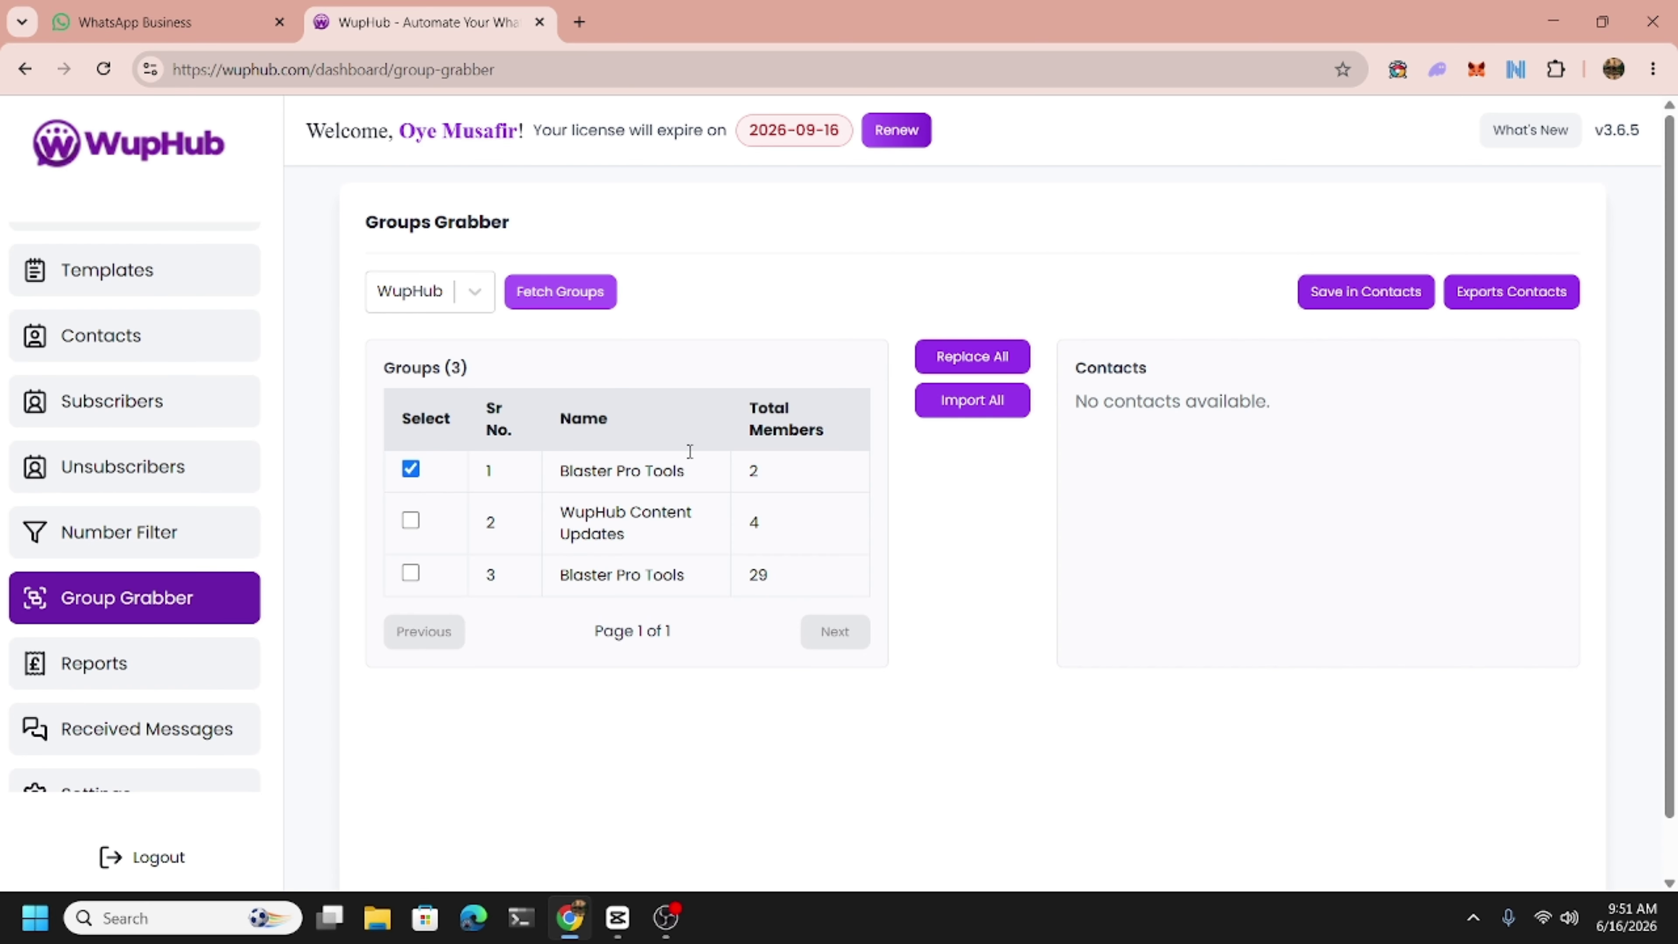
pyautogui.scroll(-2, 165, 542)
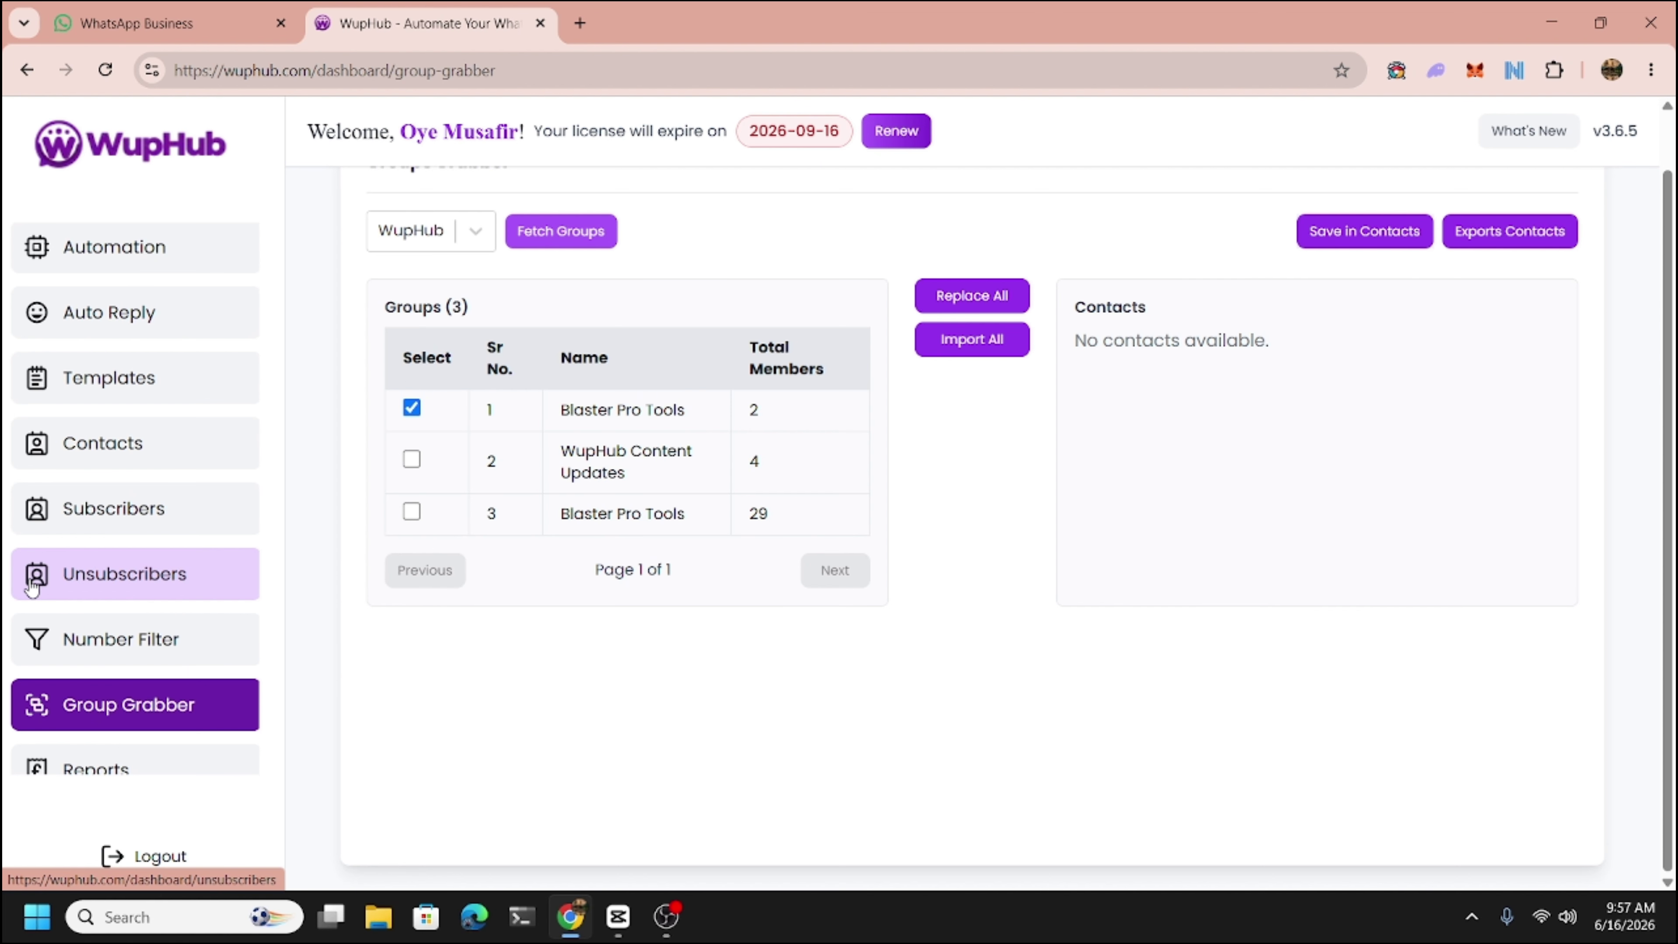
pyautogui.scroll(-3, 121, 504)
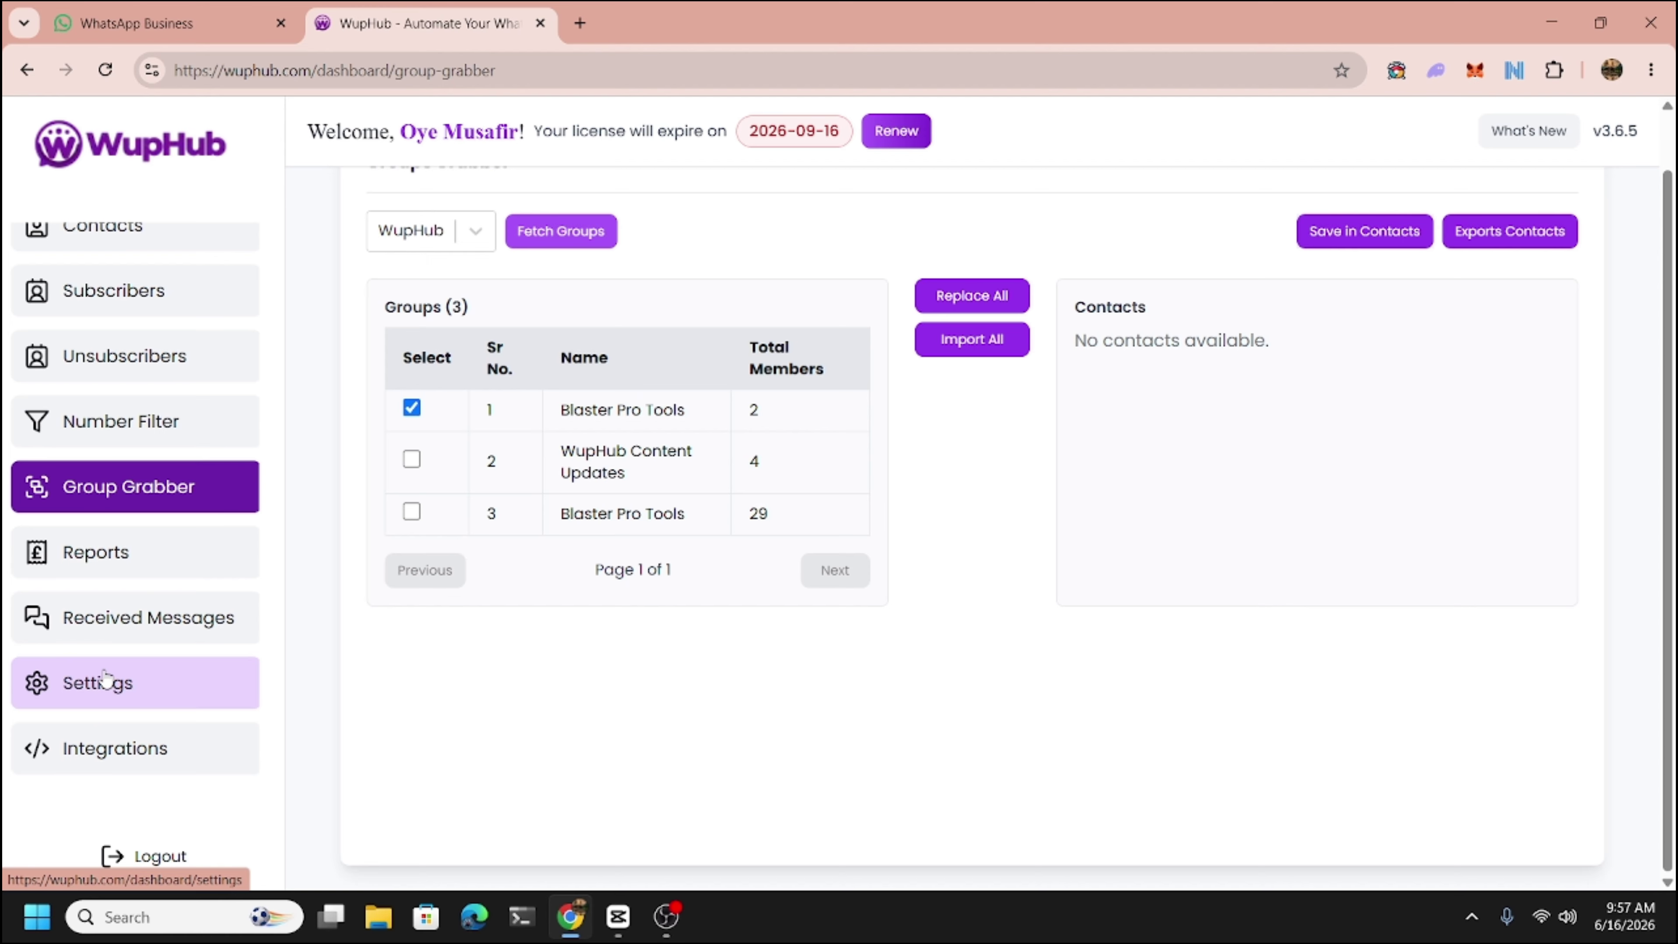
pyautogui.click(106, 676)
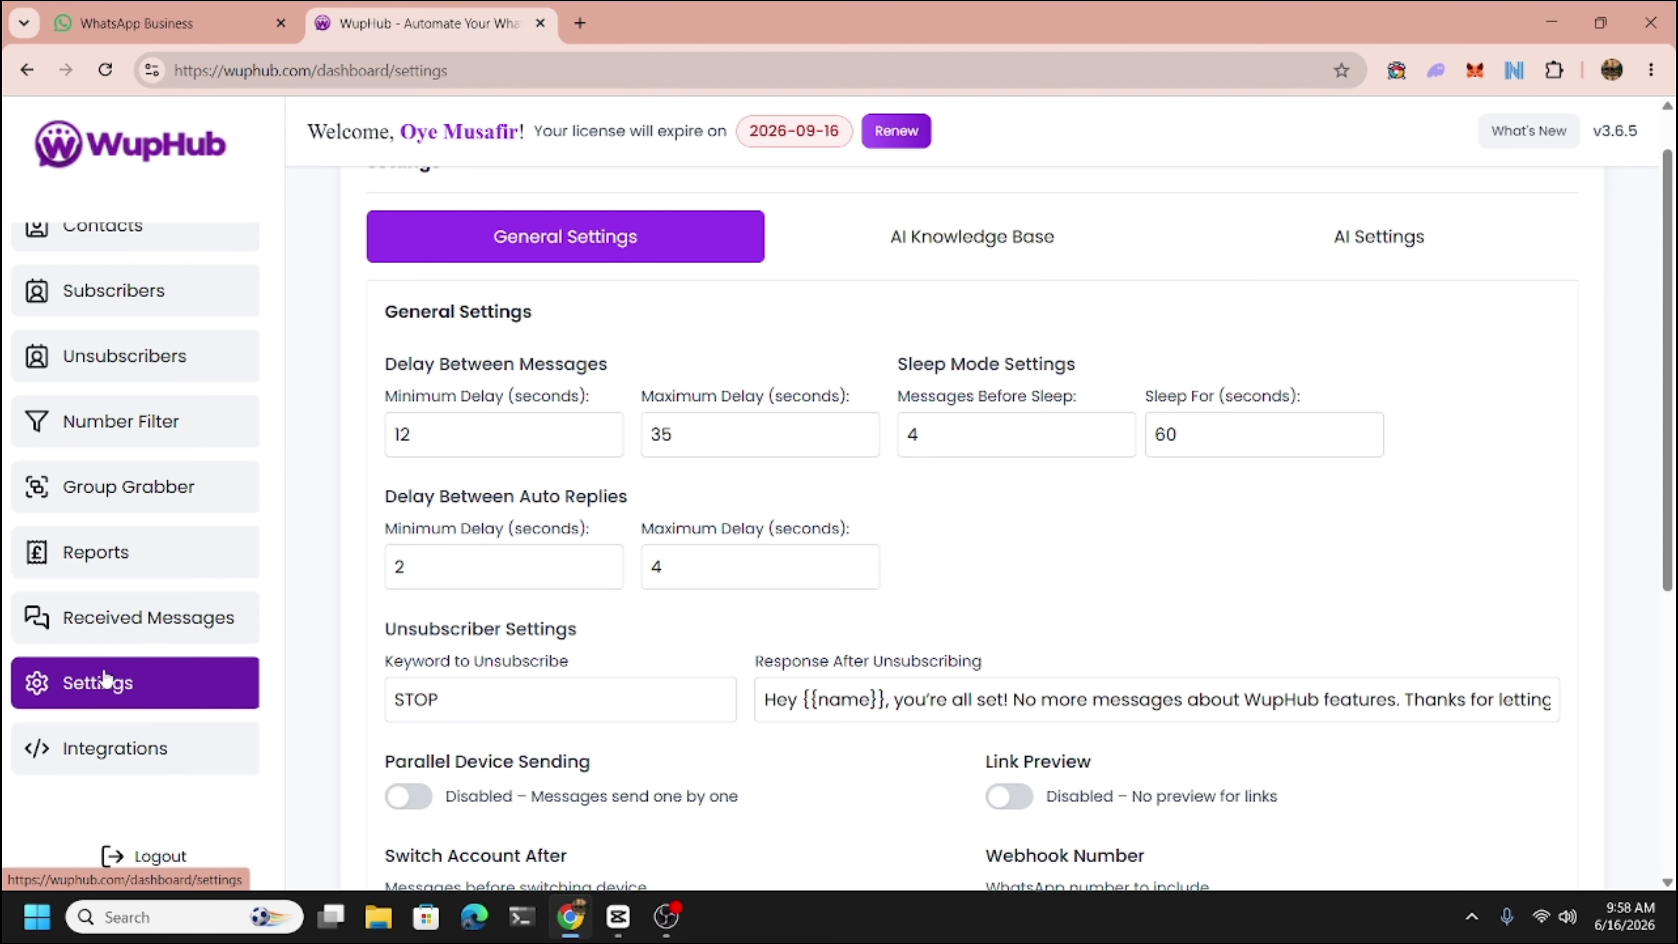
pyautogui.scroll(-2, 507, 625)
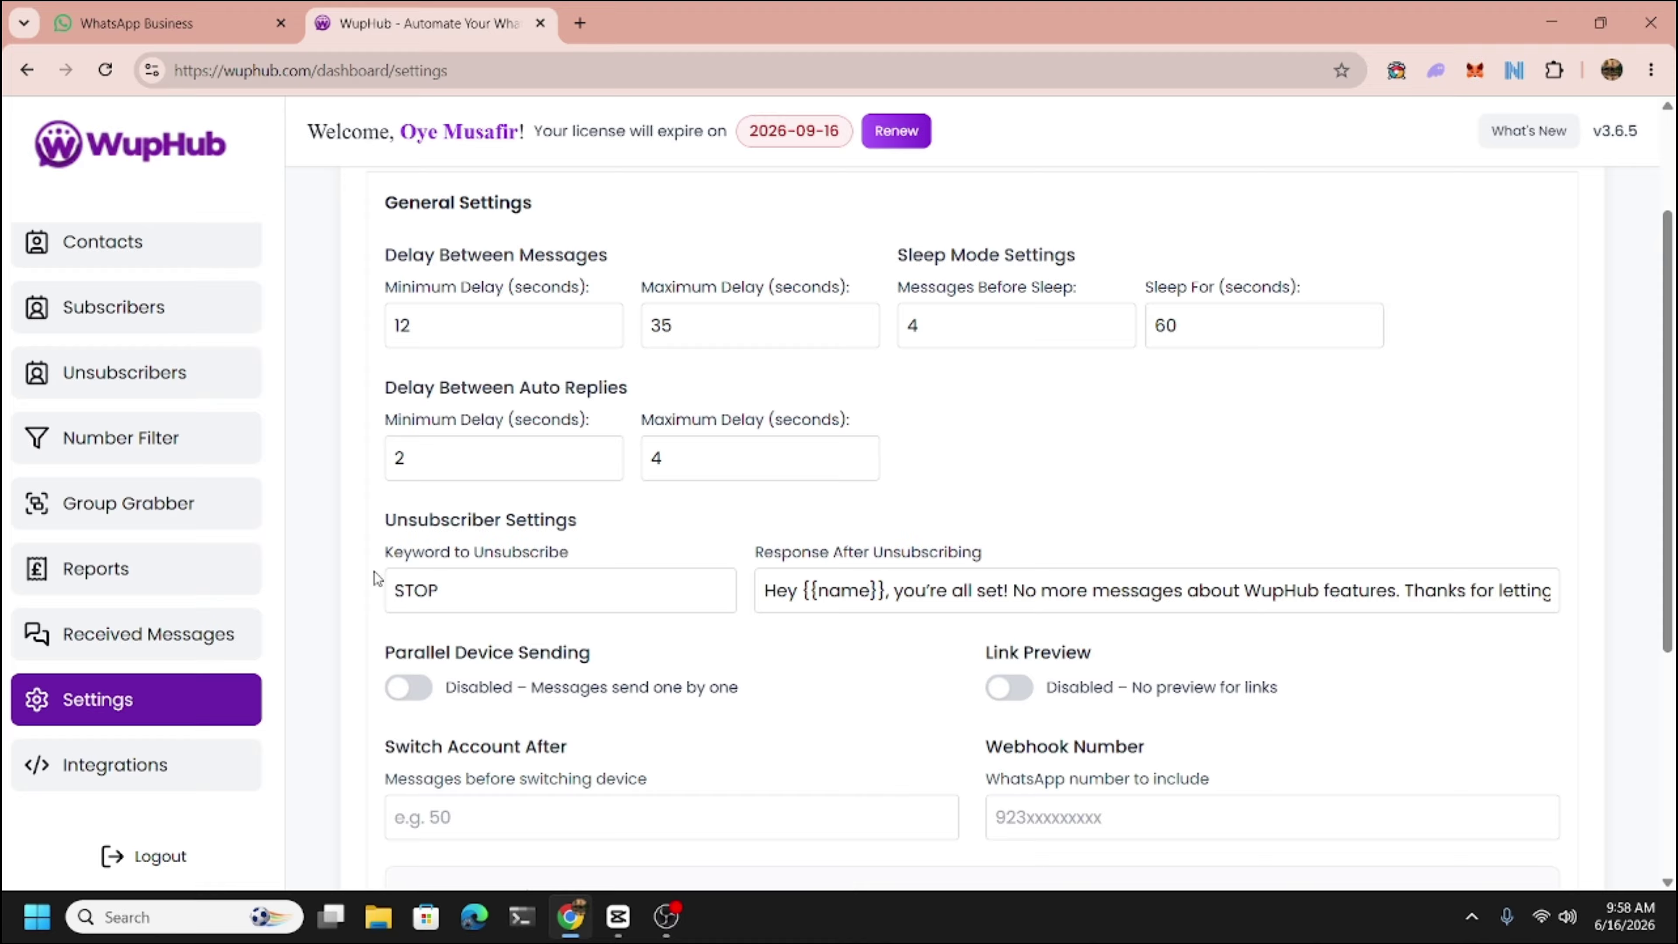
pyautogui.click(426, 590)
pyautogui.doubleClick(424, 590)
pyautogui.click(765, 591)
pyautogui.moveTo(765, 590); pyautogui.dragTo(870, 592)
pyautogui.click(894, 590)
pyautogui.moveTo(893, 591); pyautogui.dragTo(1363, 593)
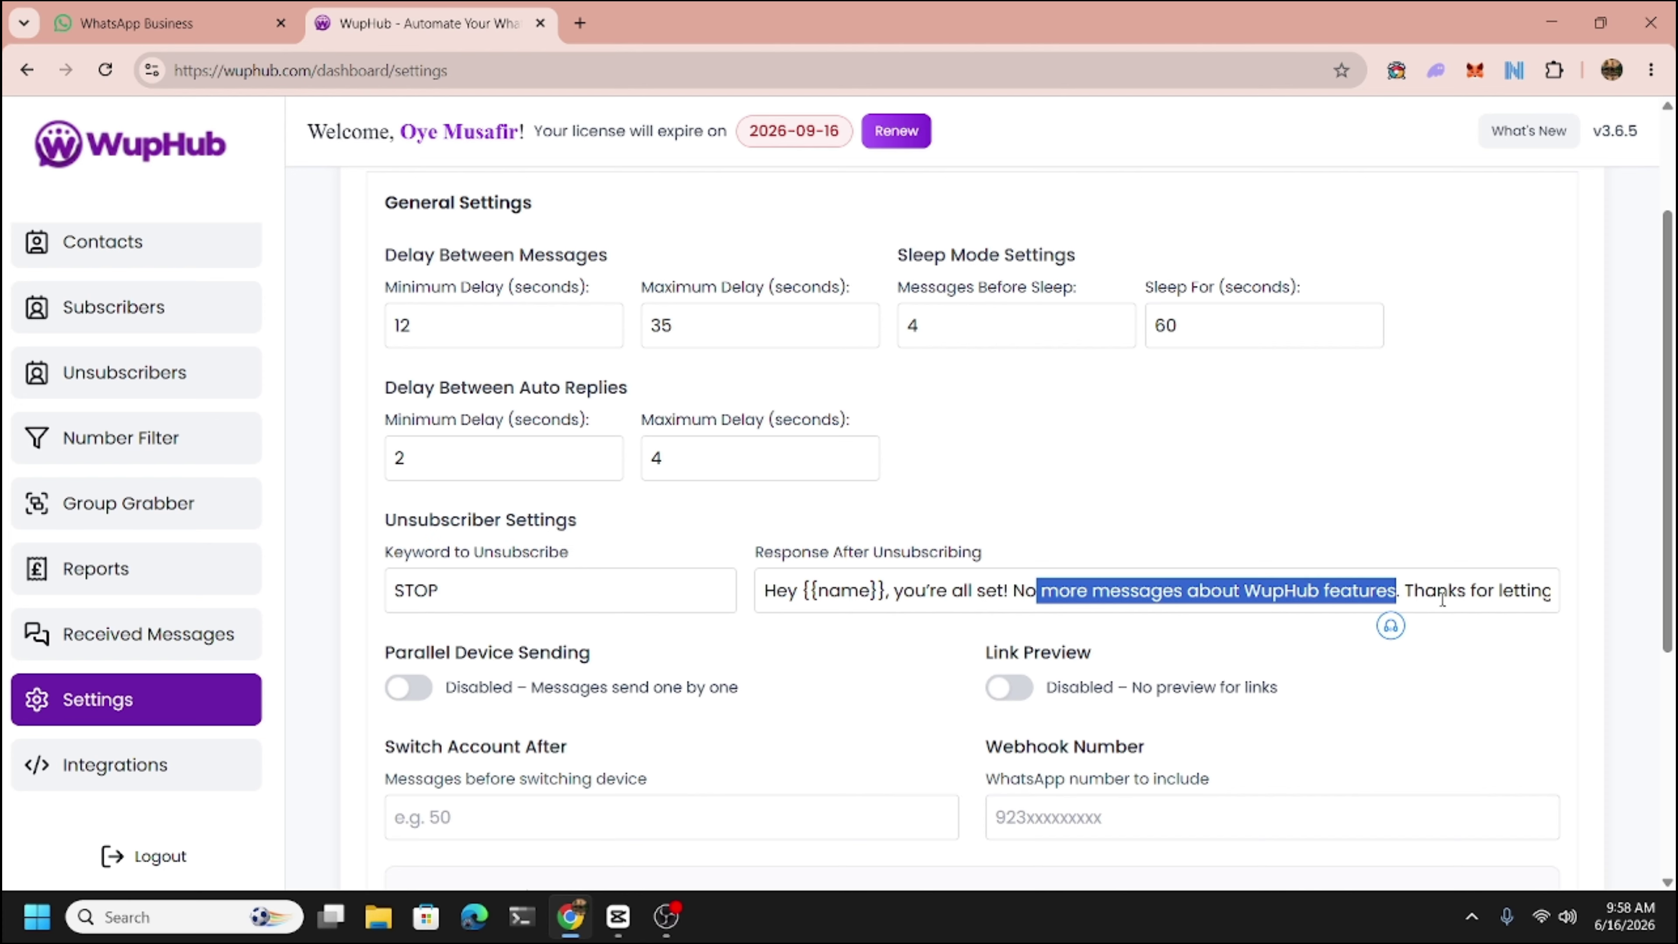
pyautogui.doubleClick(1411, 590)
pyautogui.moveTo(1408, 590); pyautogui.dragTo(1550, 587)
pyautogui.click(1464, 592)
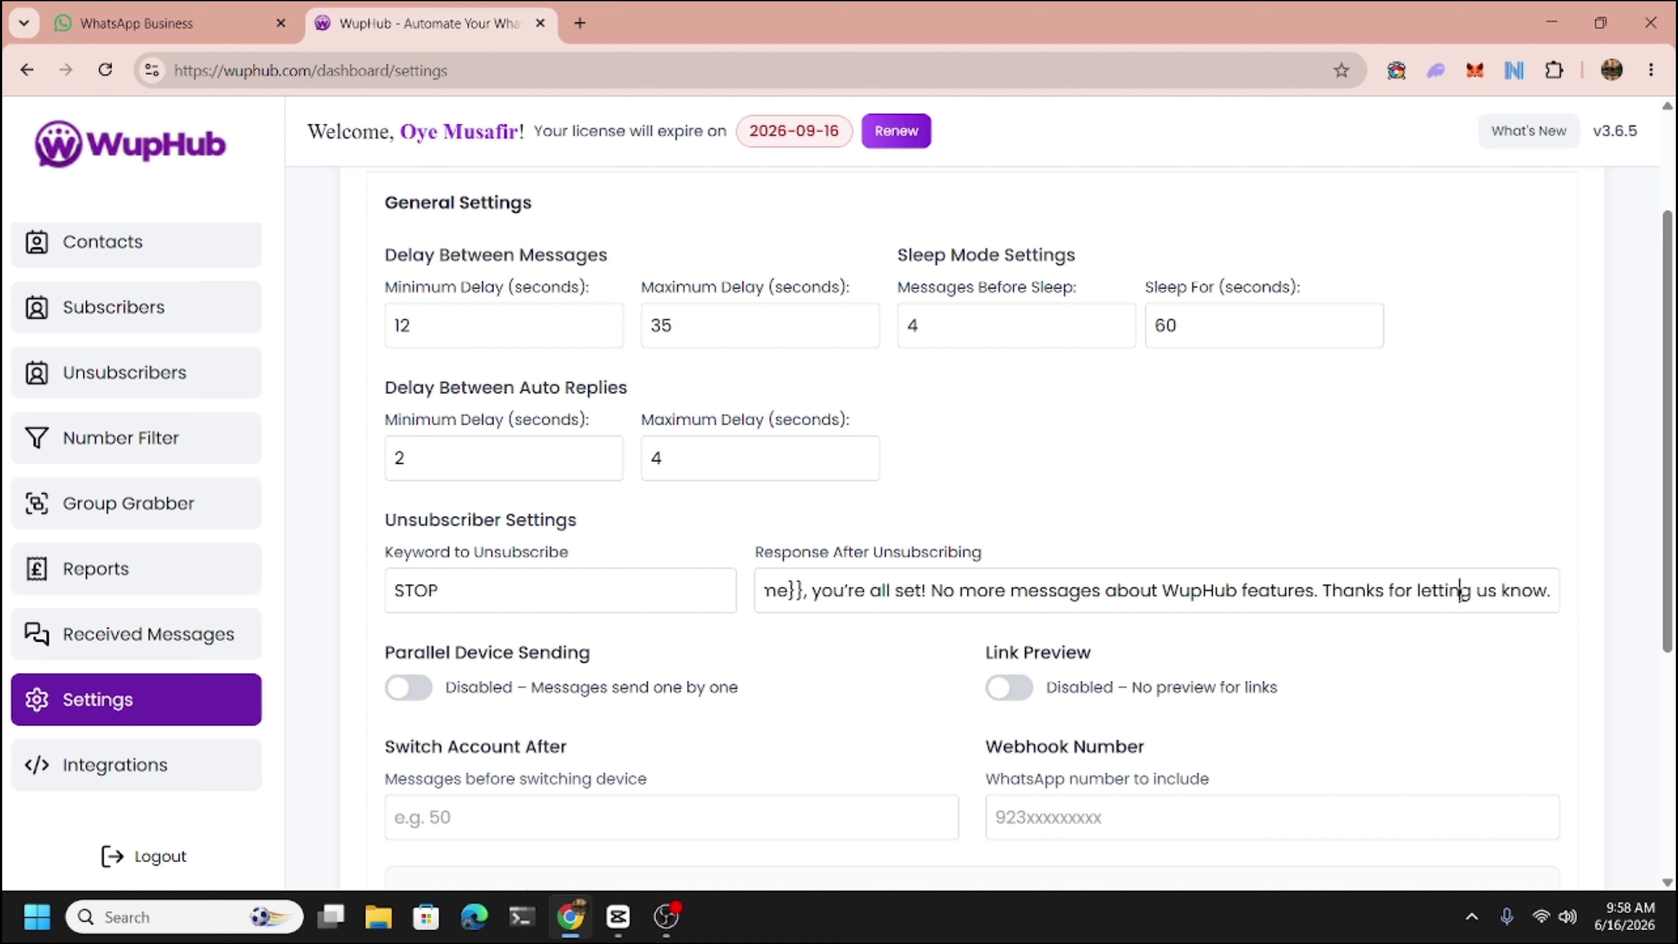
pyautogui.click(1274, 543)
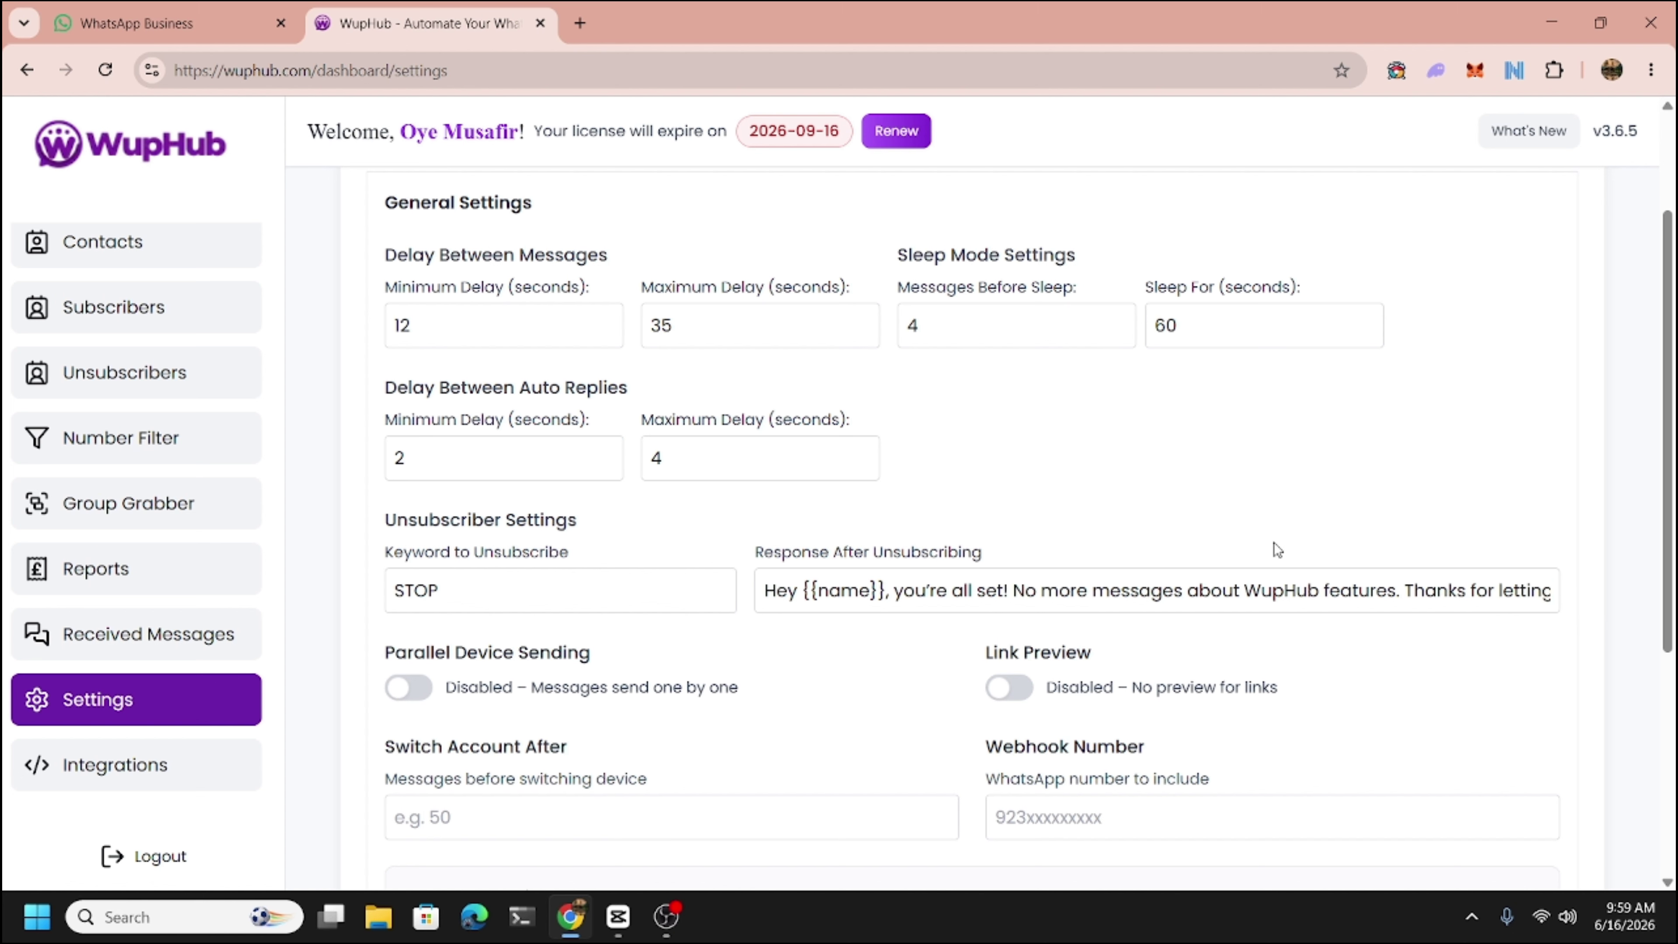
pyautogui.scroll(-1, 1177, 551)
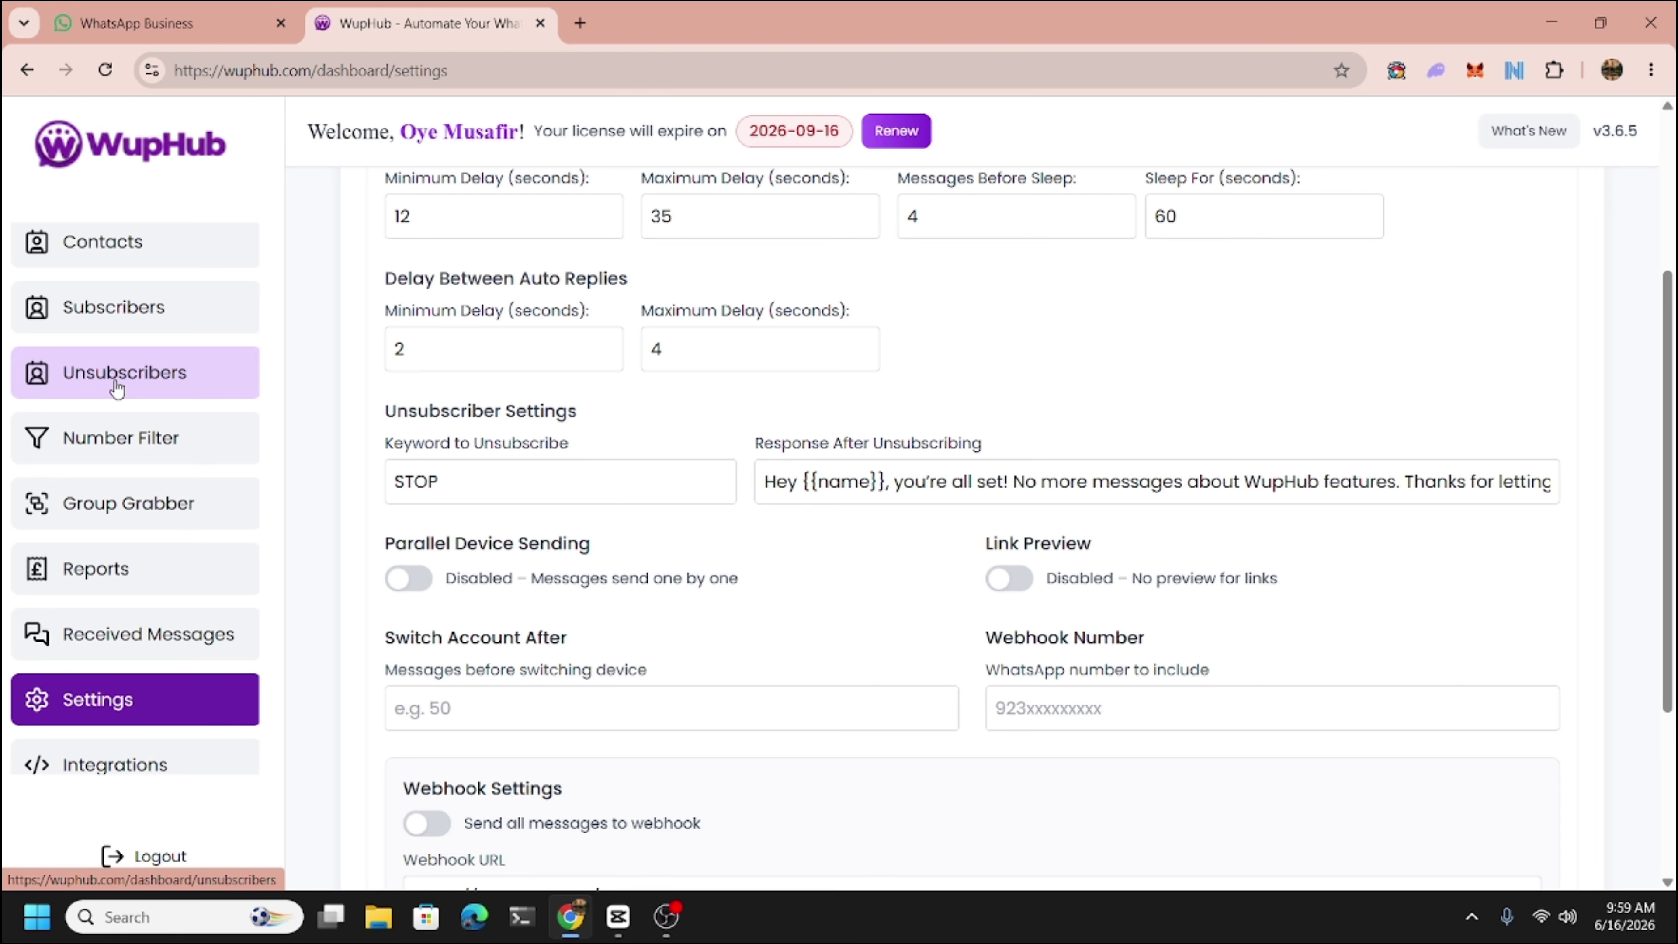
# Check the Unsubscribers list, then view Switch Account After 2 and contact saving in General Settings.
pyautogui.click(118, 390)
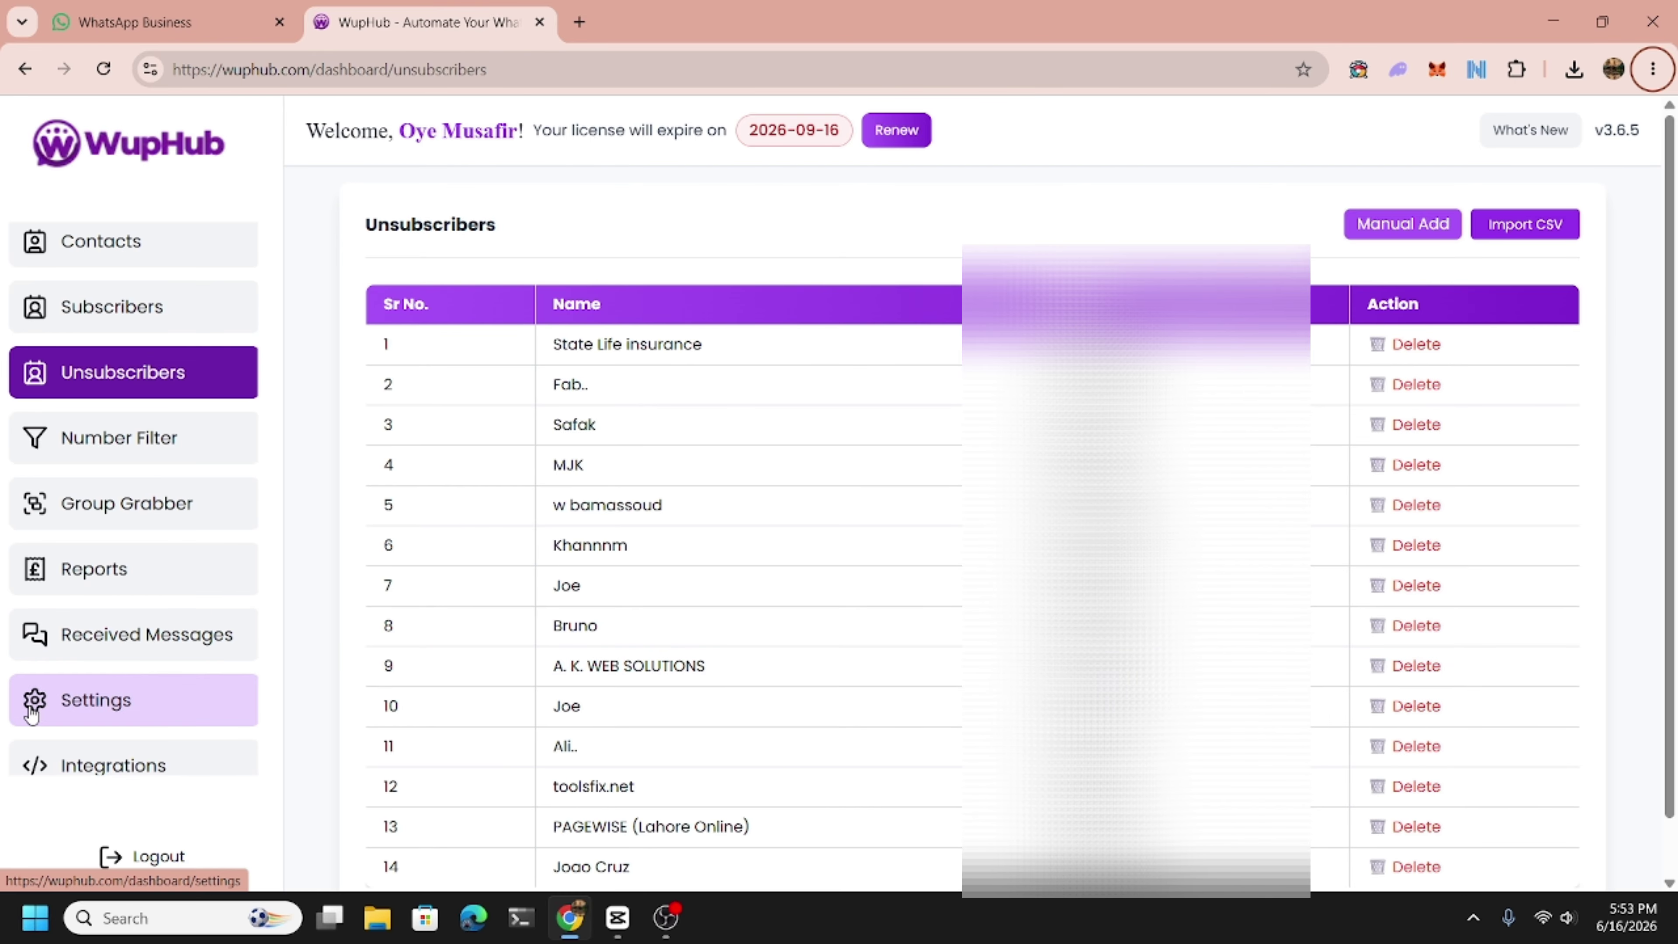
pyautogui.click(255, 698)
pyautogui.scroll(-6, 639, 646)
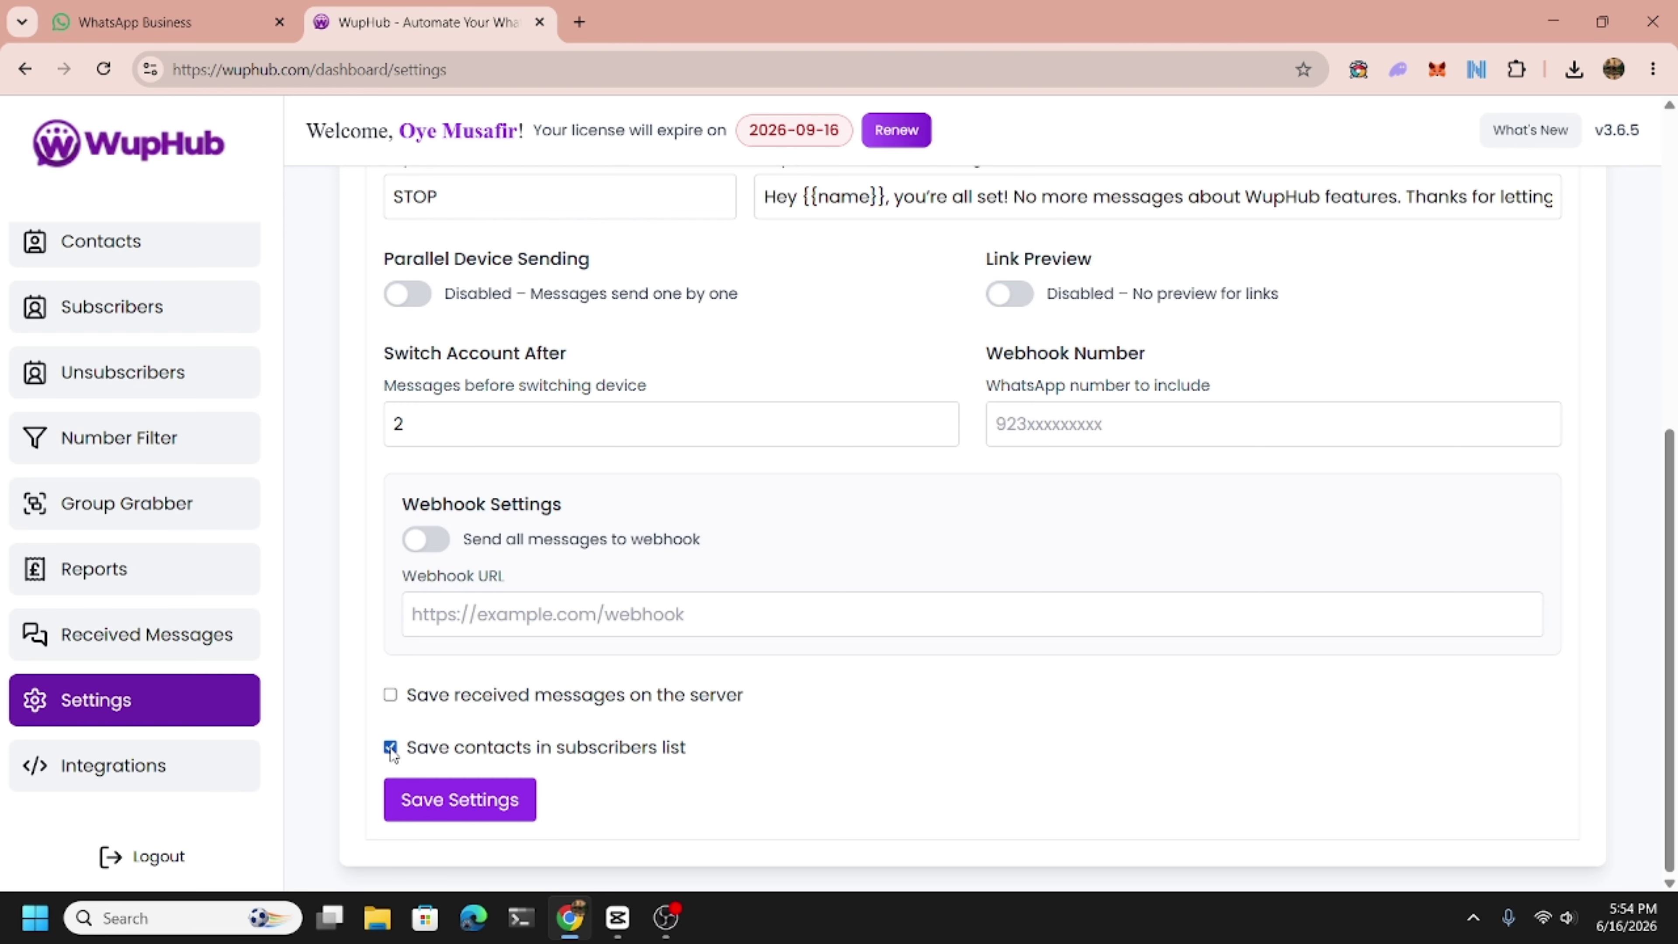
# Save the general settings and view the Subscribers list of 55 contacts.
pyautogui.click(471, 807)
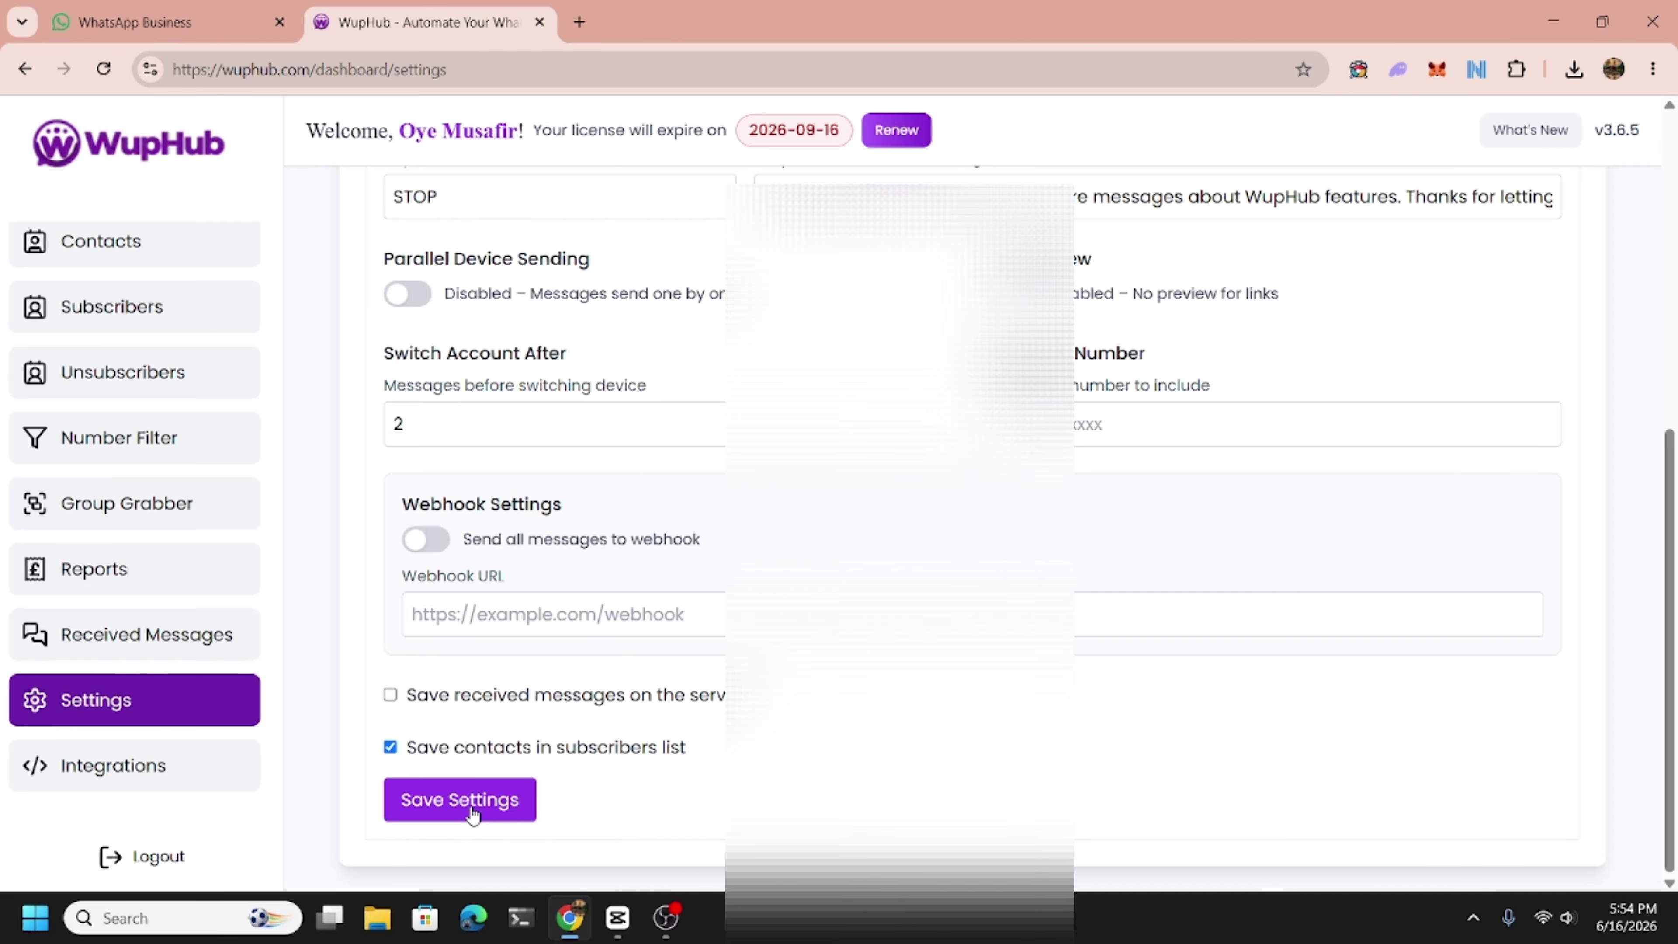
pyautogui.click(101, 316)
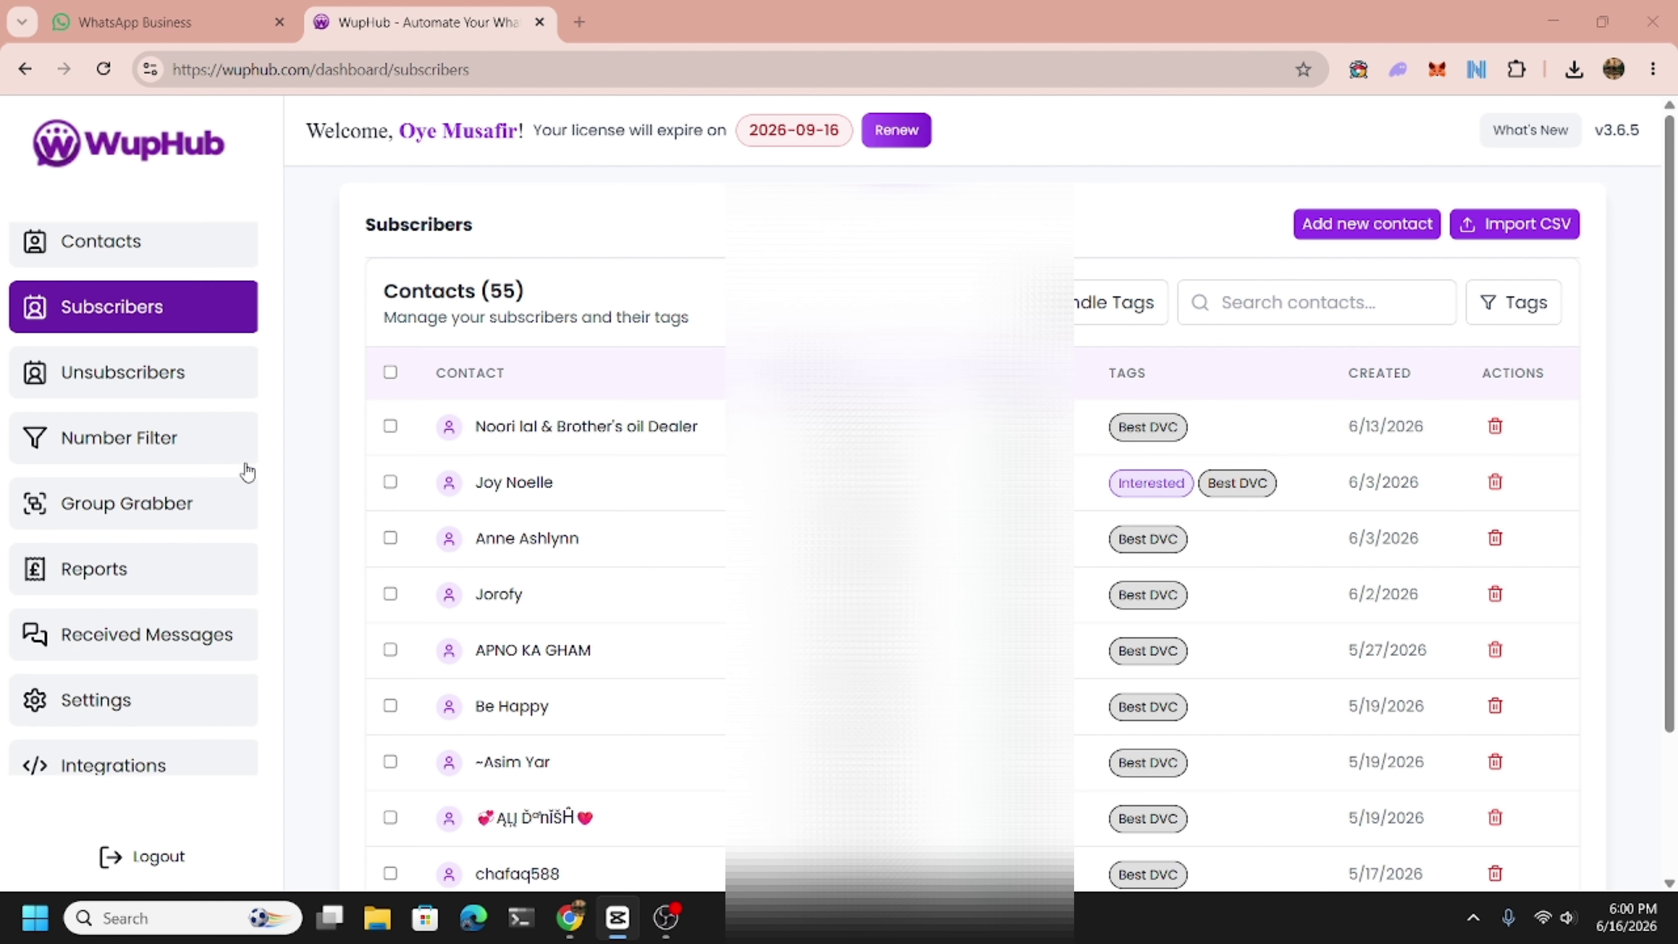
# On Send Messages, filter the subscribers by the Interested tag.
pyautogui.scroll(5, 243, 468)
pyautogui.click(126, 286)
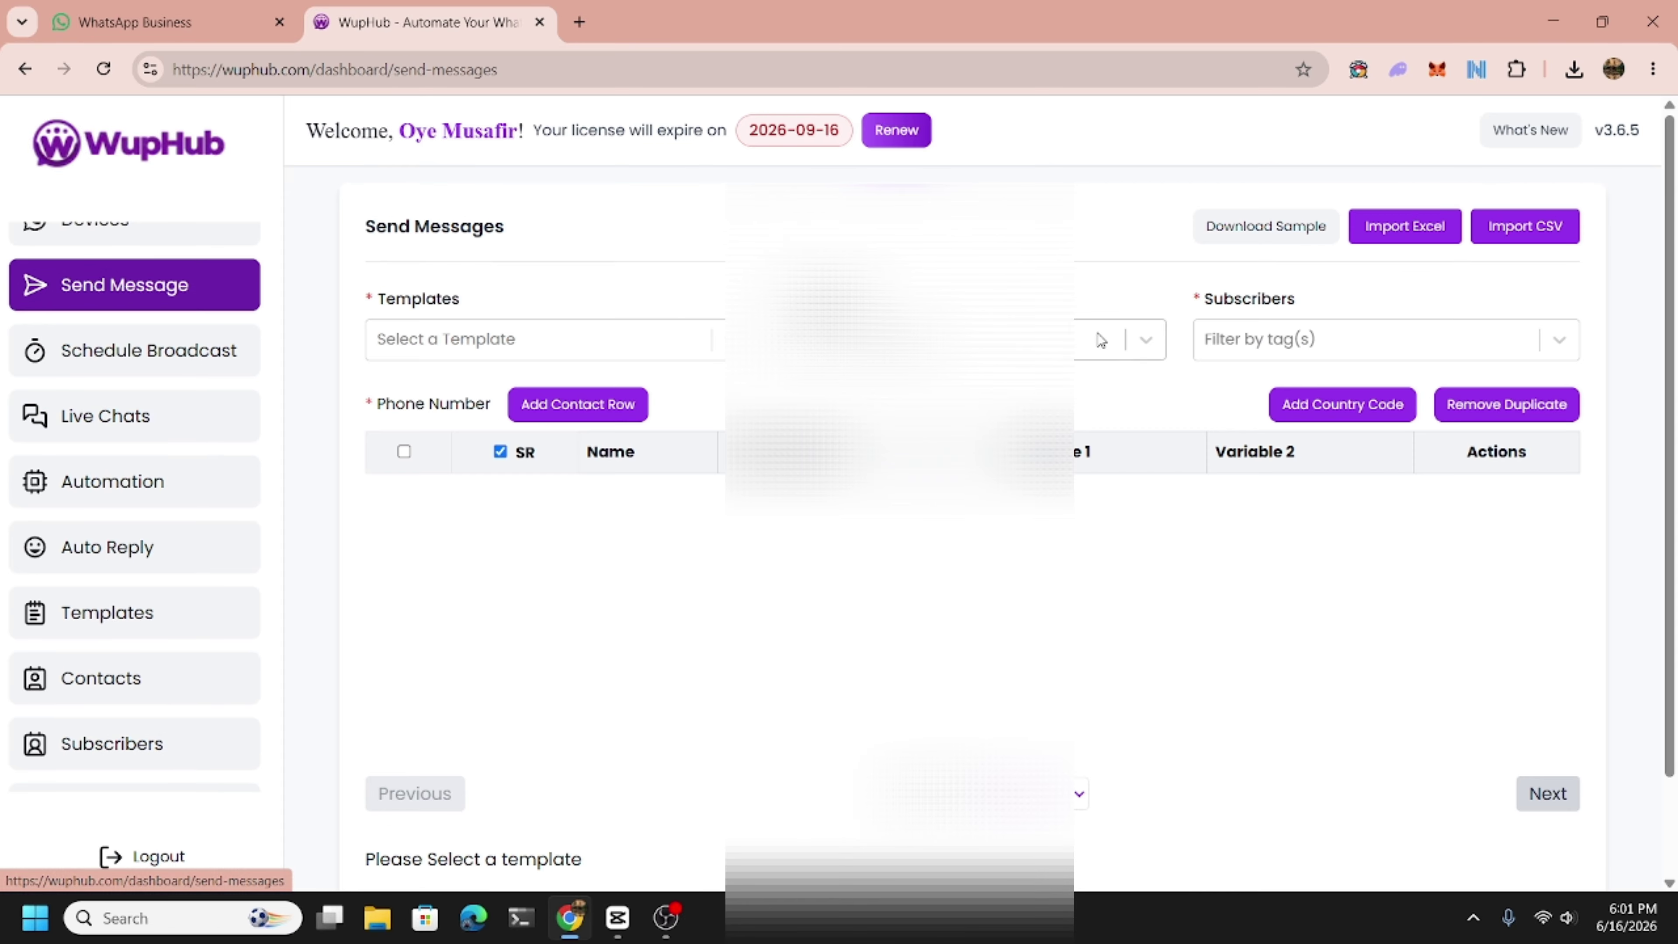
pyautogui.click(1255, 347)
pyautogui.scroll(-2, 1259, 562)
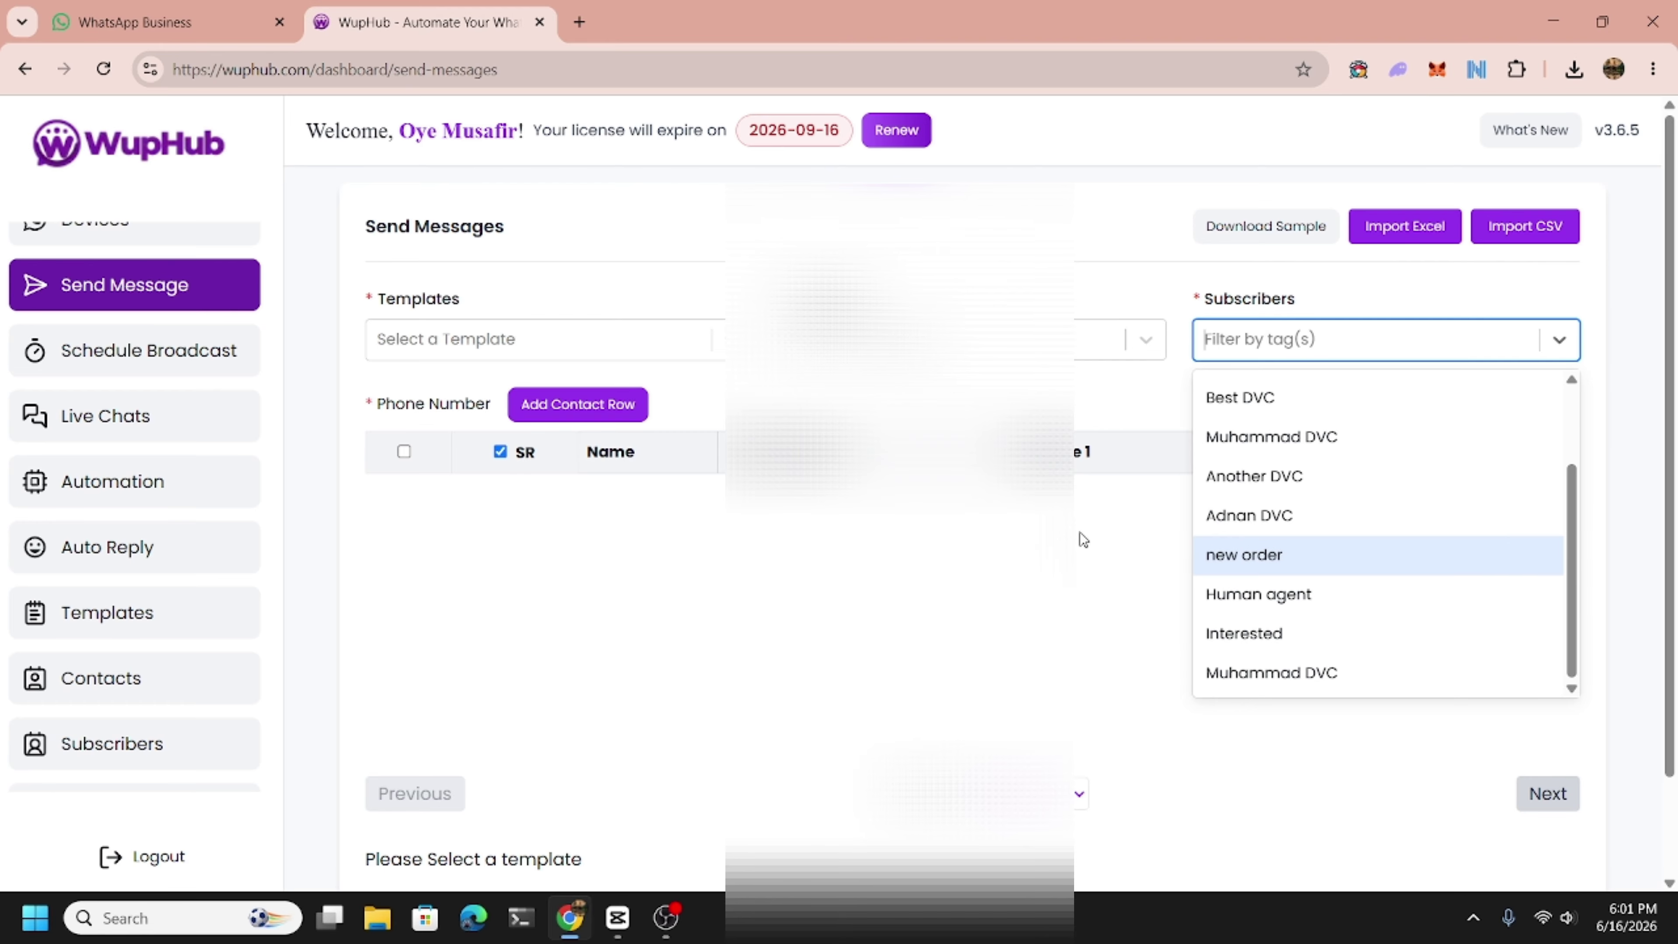
pyautogui.click(1243, 632)
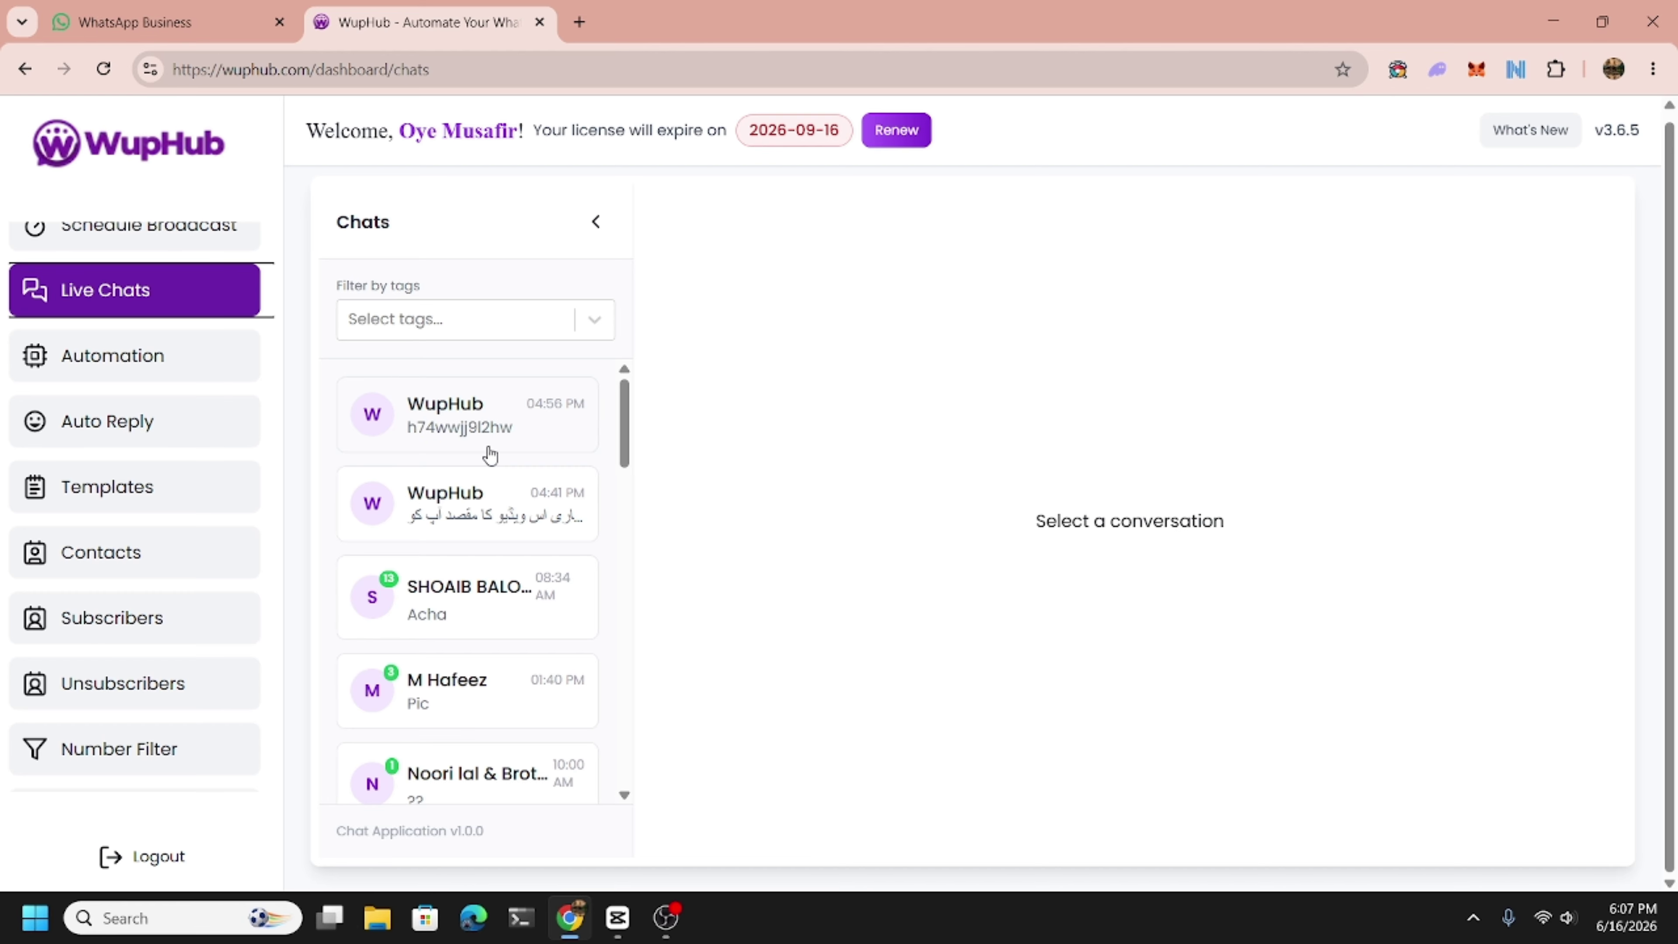
# Return to General Settings and scroll down to the Webhook Settings and saving options.
pyautogui.scroll(-5, 63, 654)
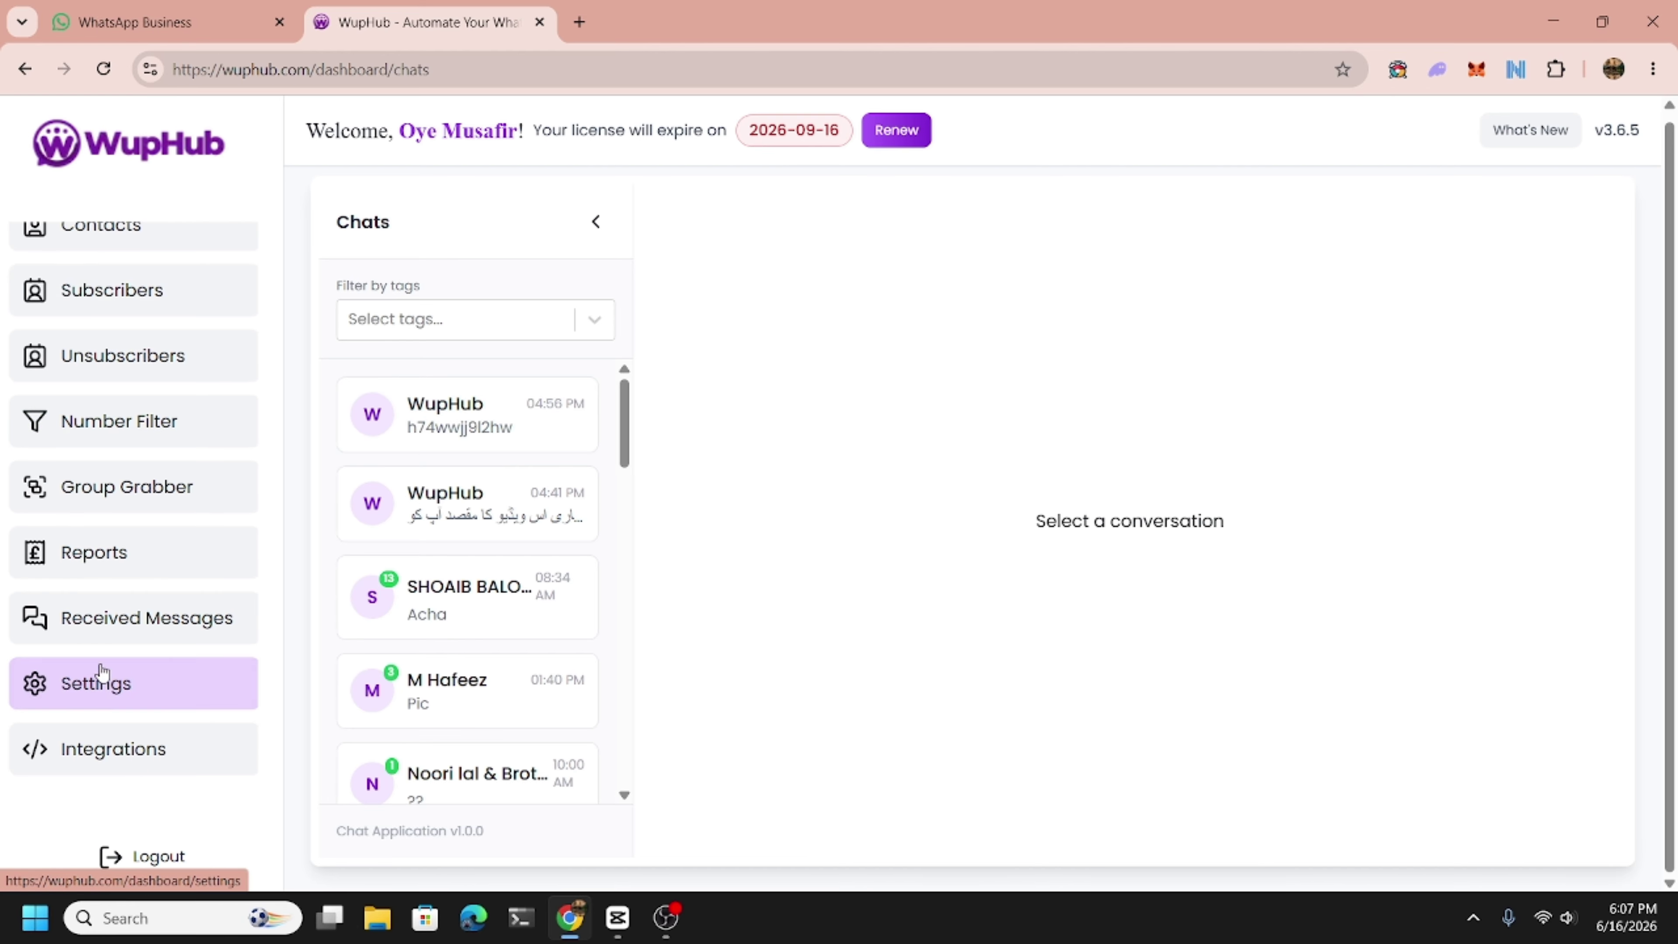
pyautogui.click(106, 668)
pyautogui.scroll(-6, 551, 697)
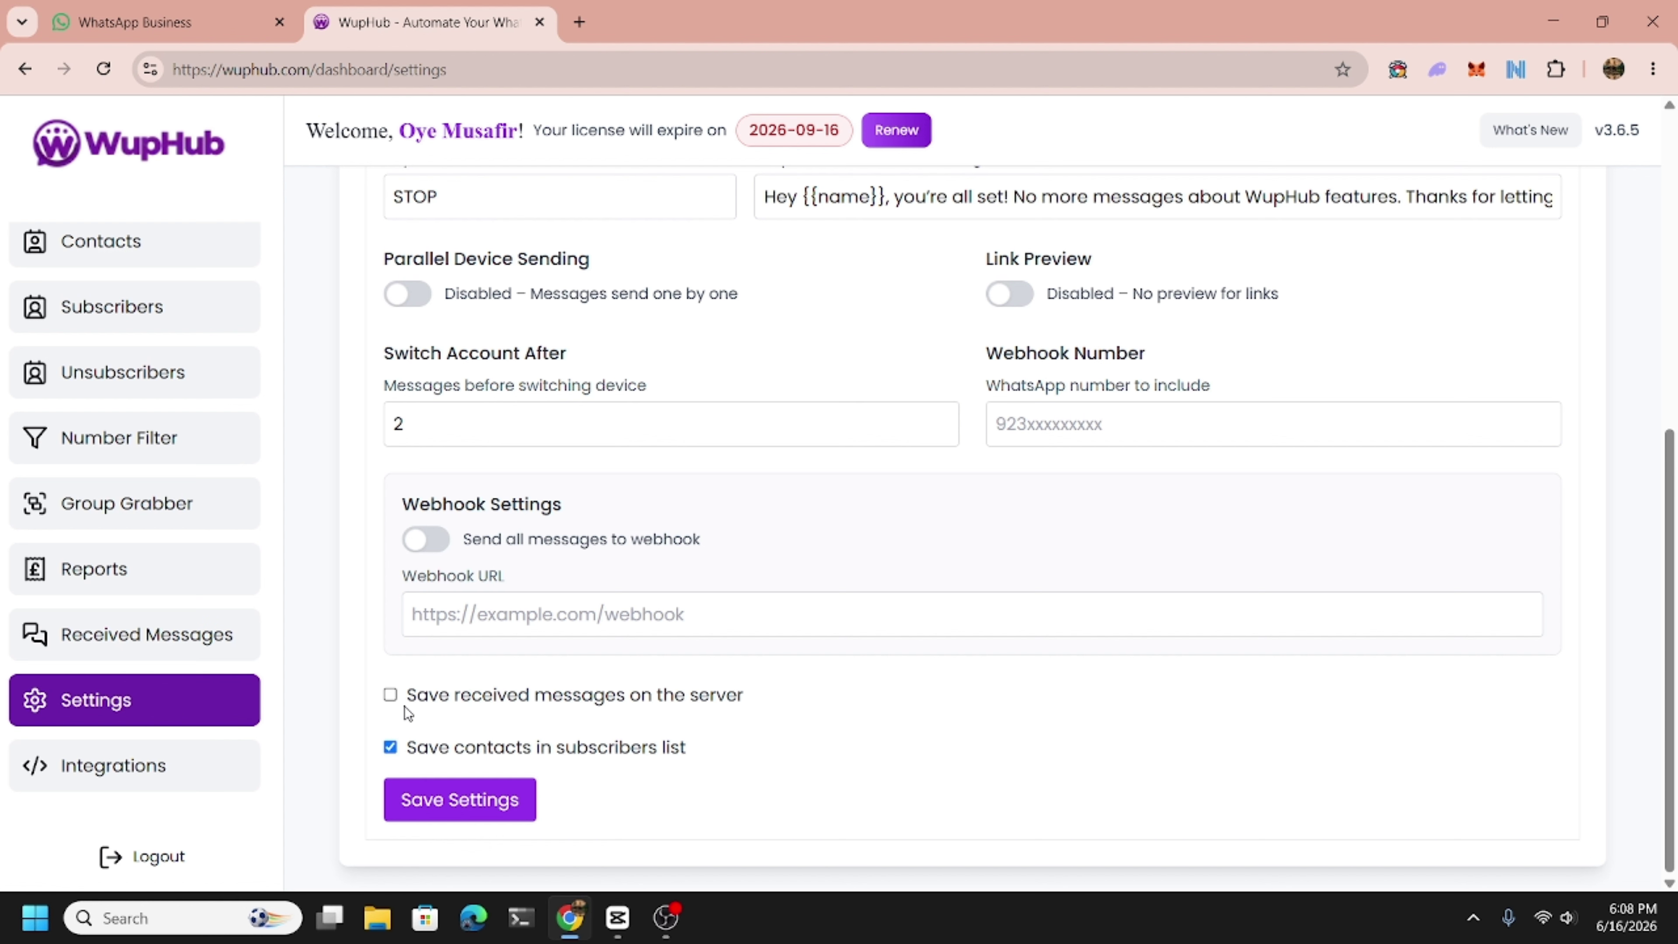
# Enable 'Save received messages on the server' and save the settings.
pyautogui.scroll(-1, 112, 550)
pyautogui.scroll(6, 116, 542)
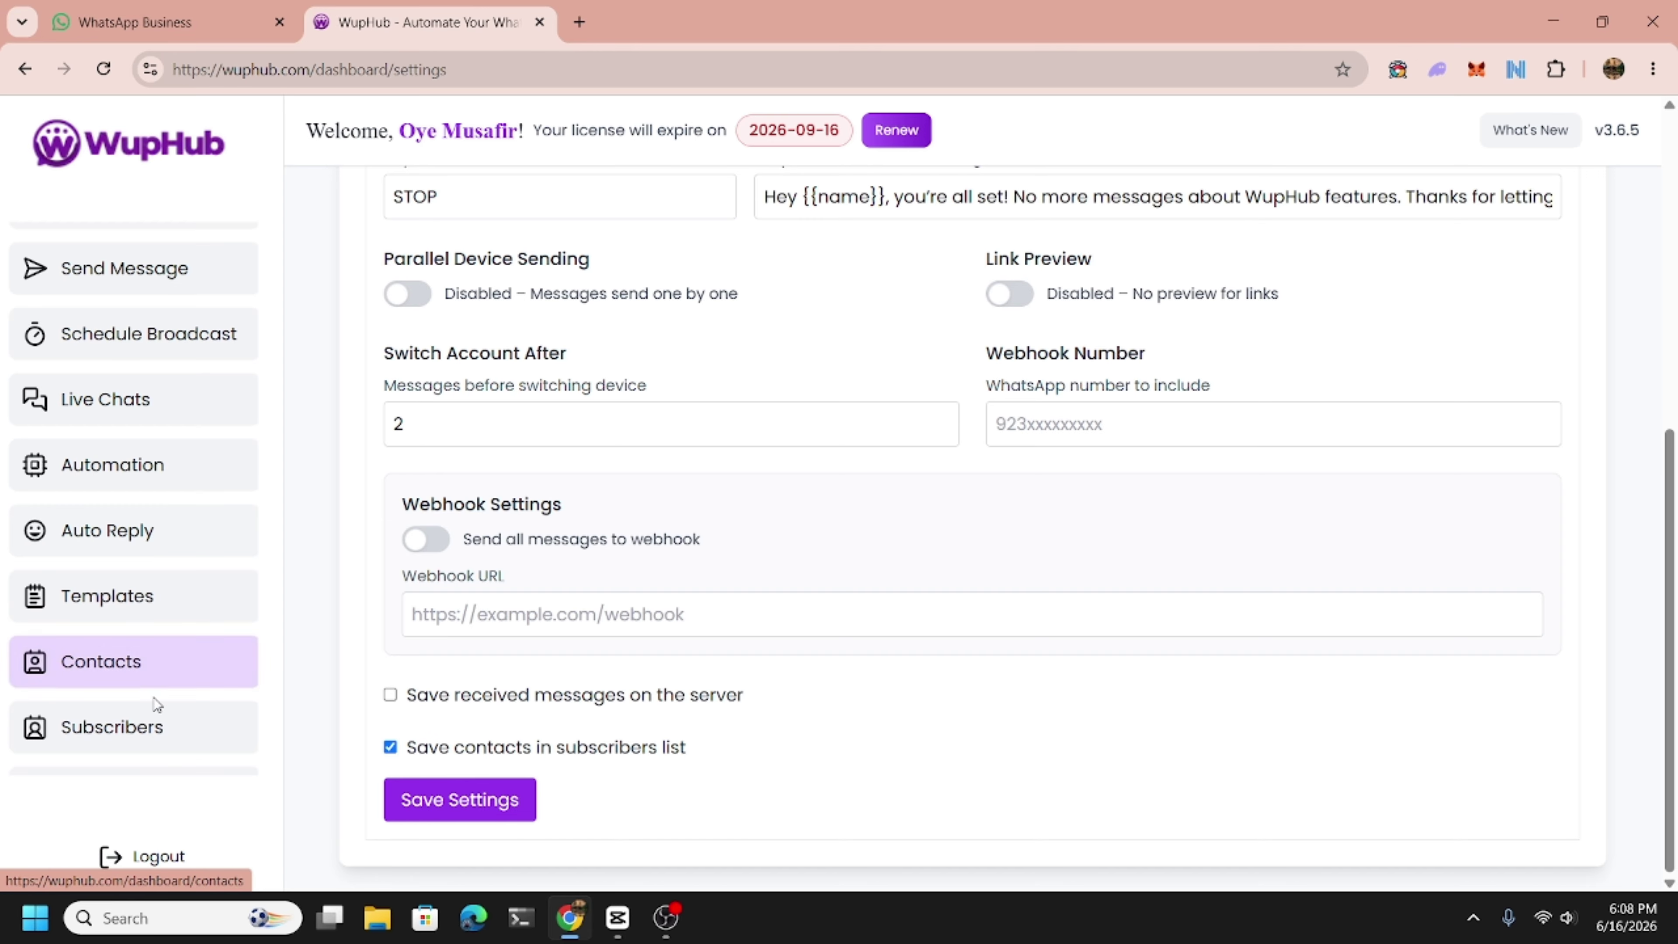
pyautogui.scroll(-5, 152, 711)
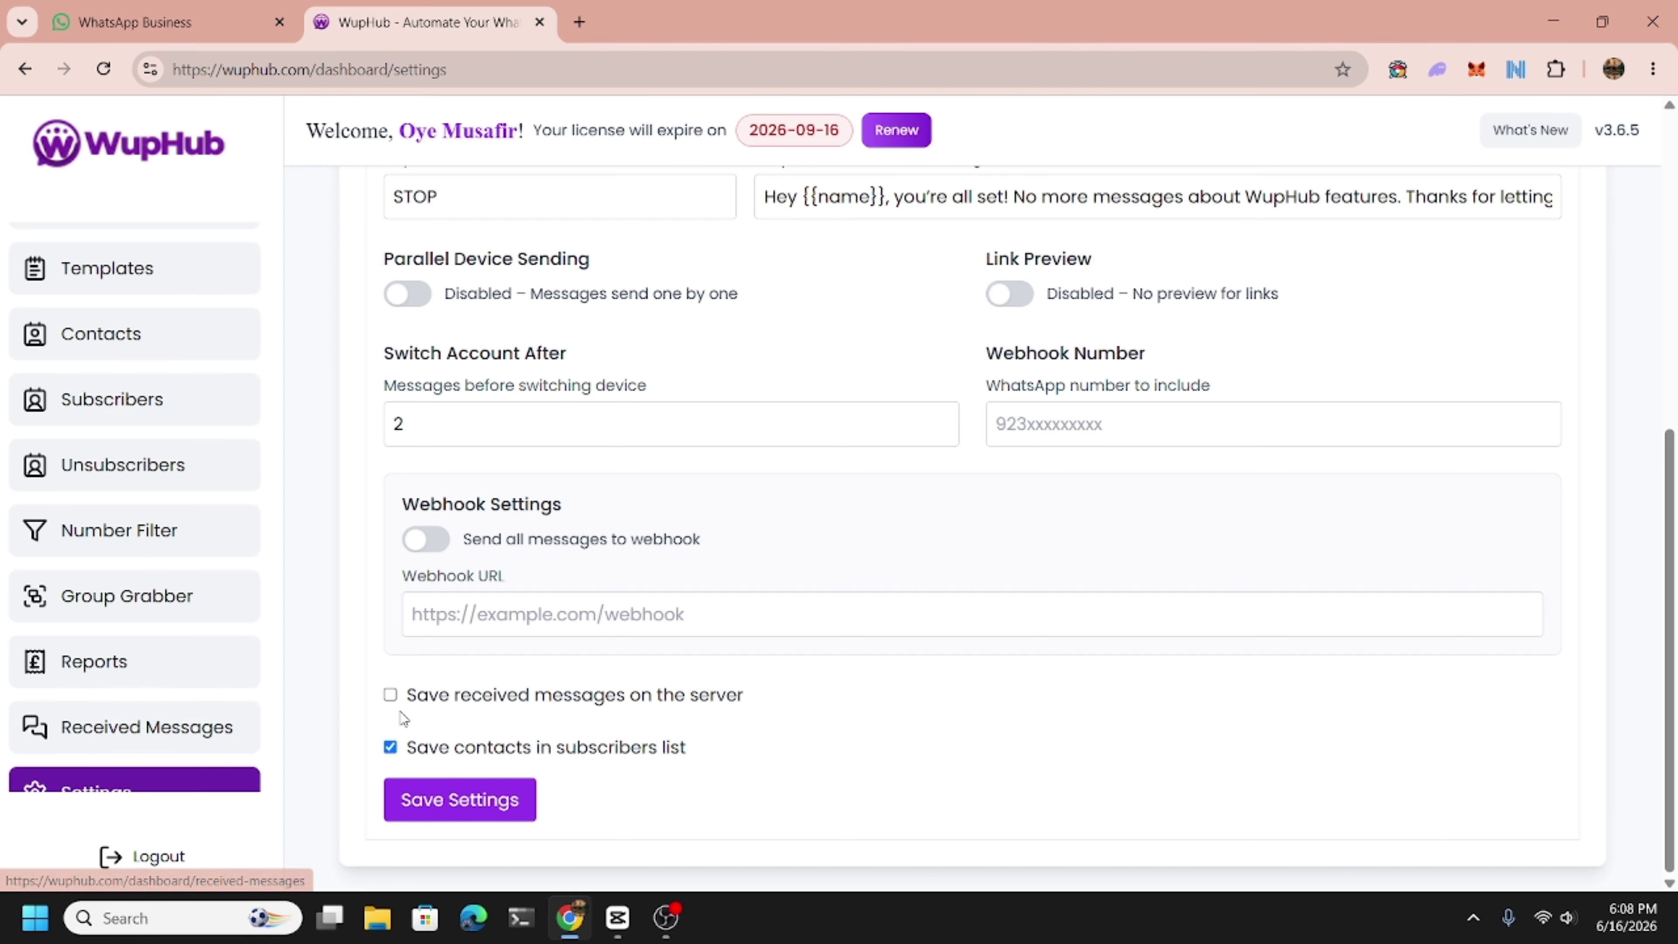
pyautogui.click(411, 698)
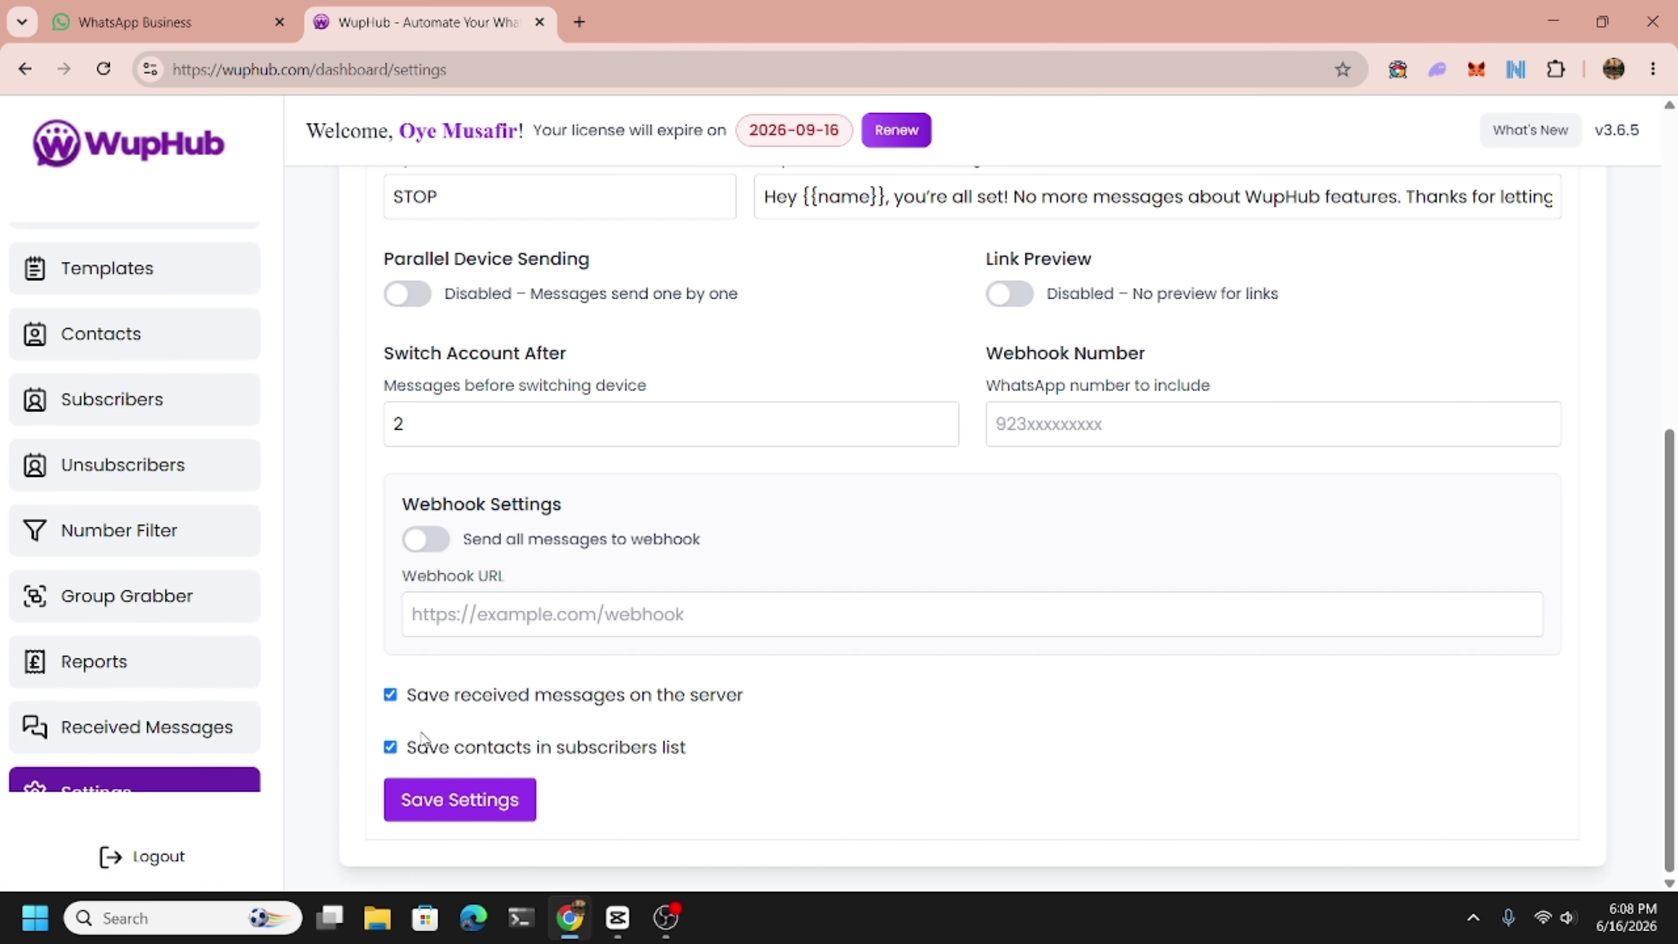
pyautogui.click(431, 799)
# Open the first WupHub conversation in Live Chats.
pyautogui.scroll(5, 125, 561)
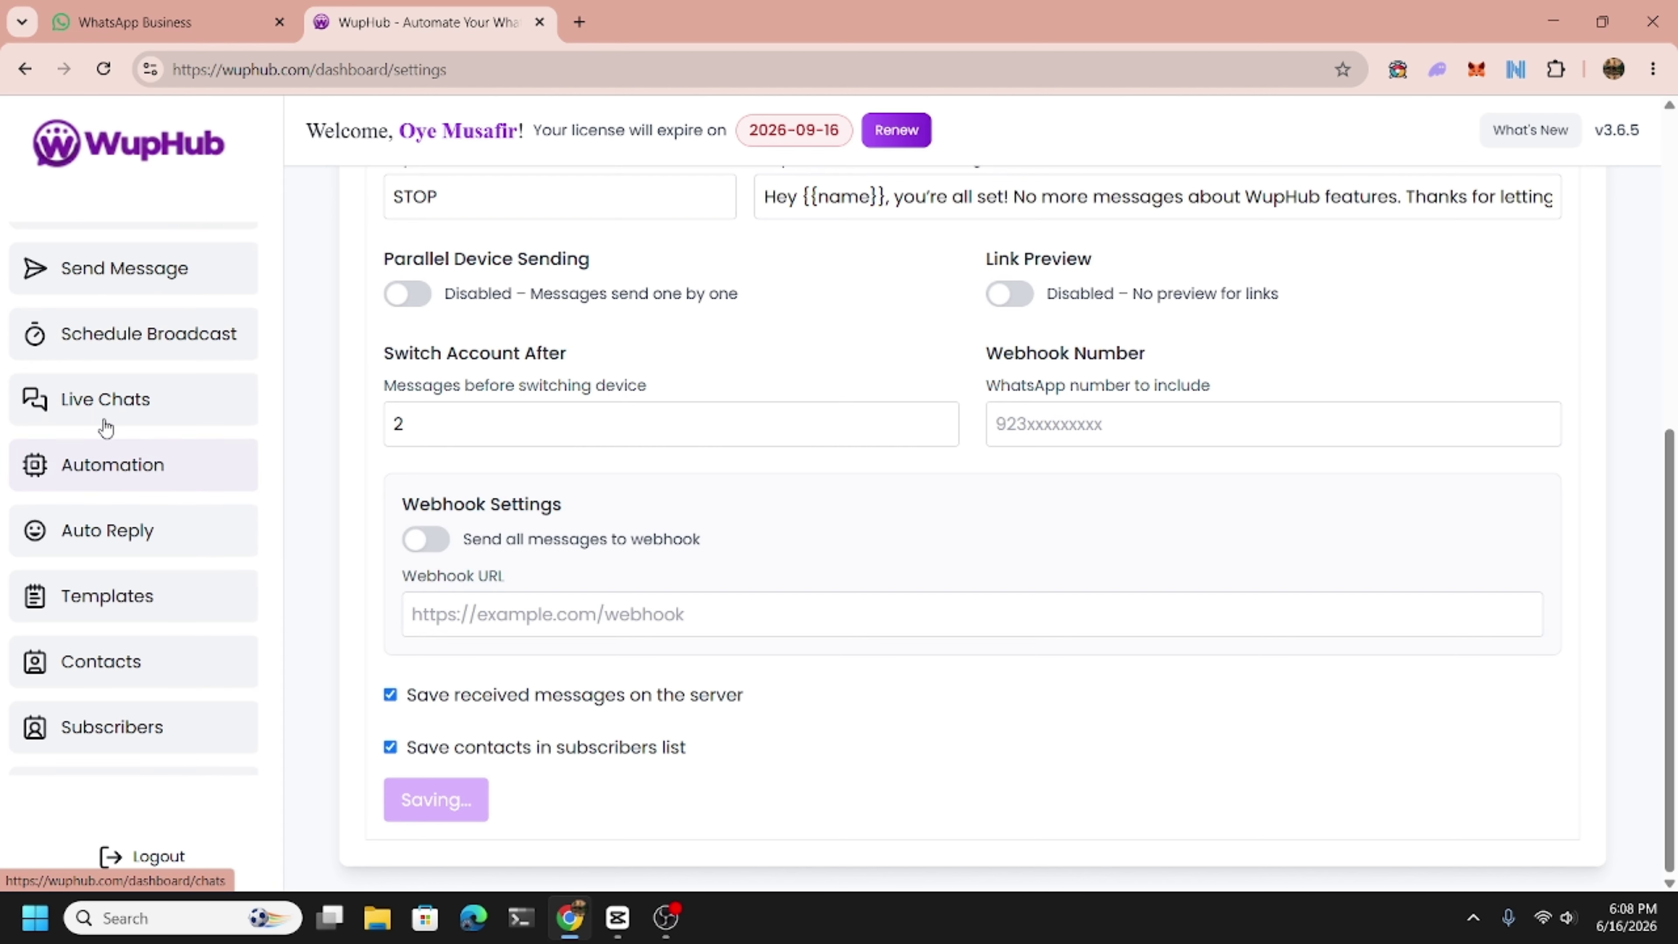
pyautogui.click(106, 424)
pyautogui.click(526, 426)
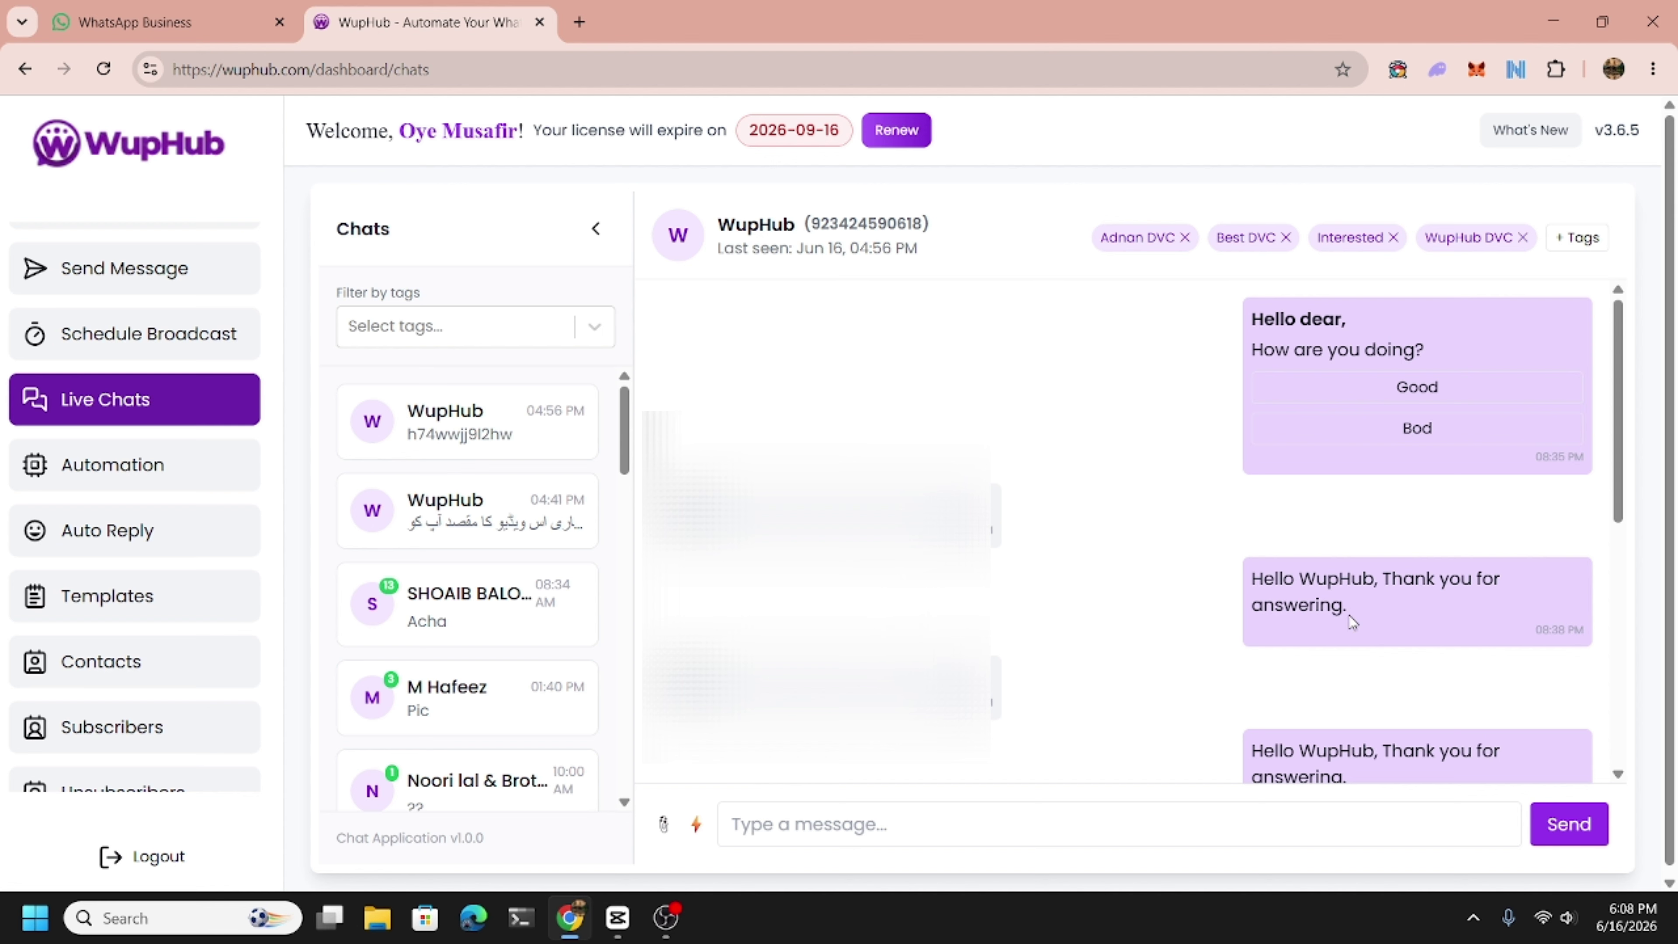
# Scroll through the WupHub chat messages, then go to the Automation flows list.
pyautogui.scroll(-2, 1351, 618)
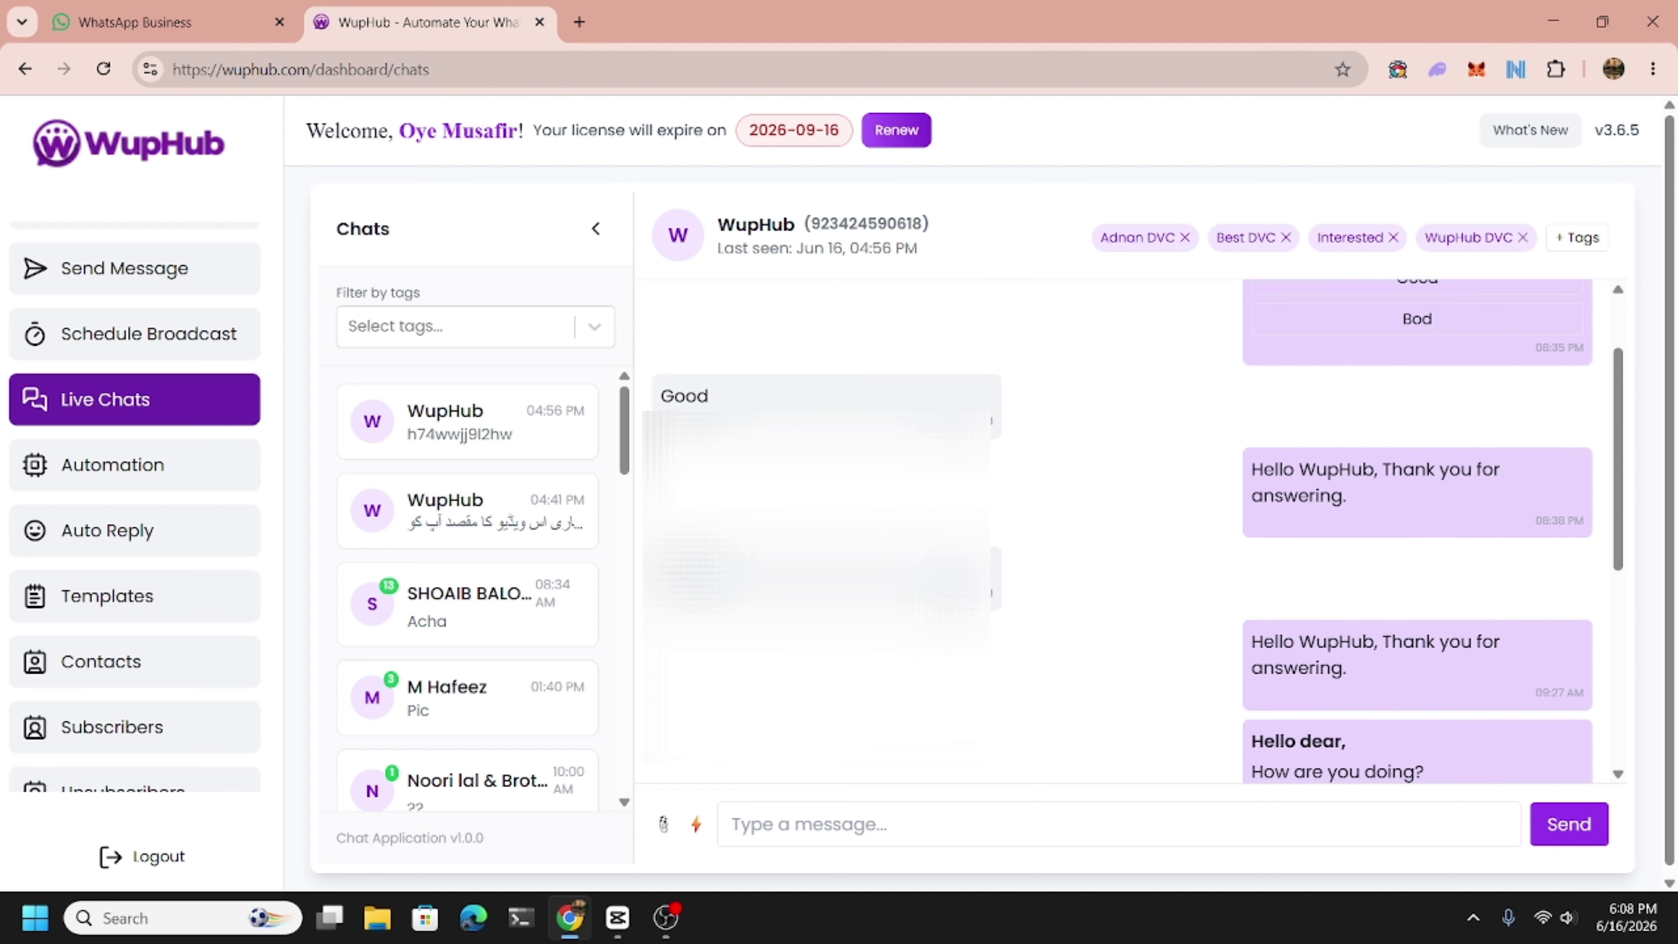
pyautogui.scroll(-2, 1112, 599)
pyautogui.scroll(-3, 1381, 582)
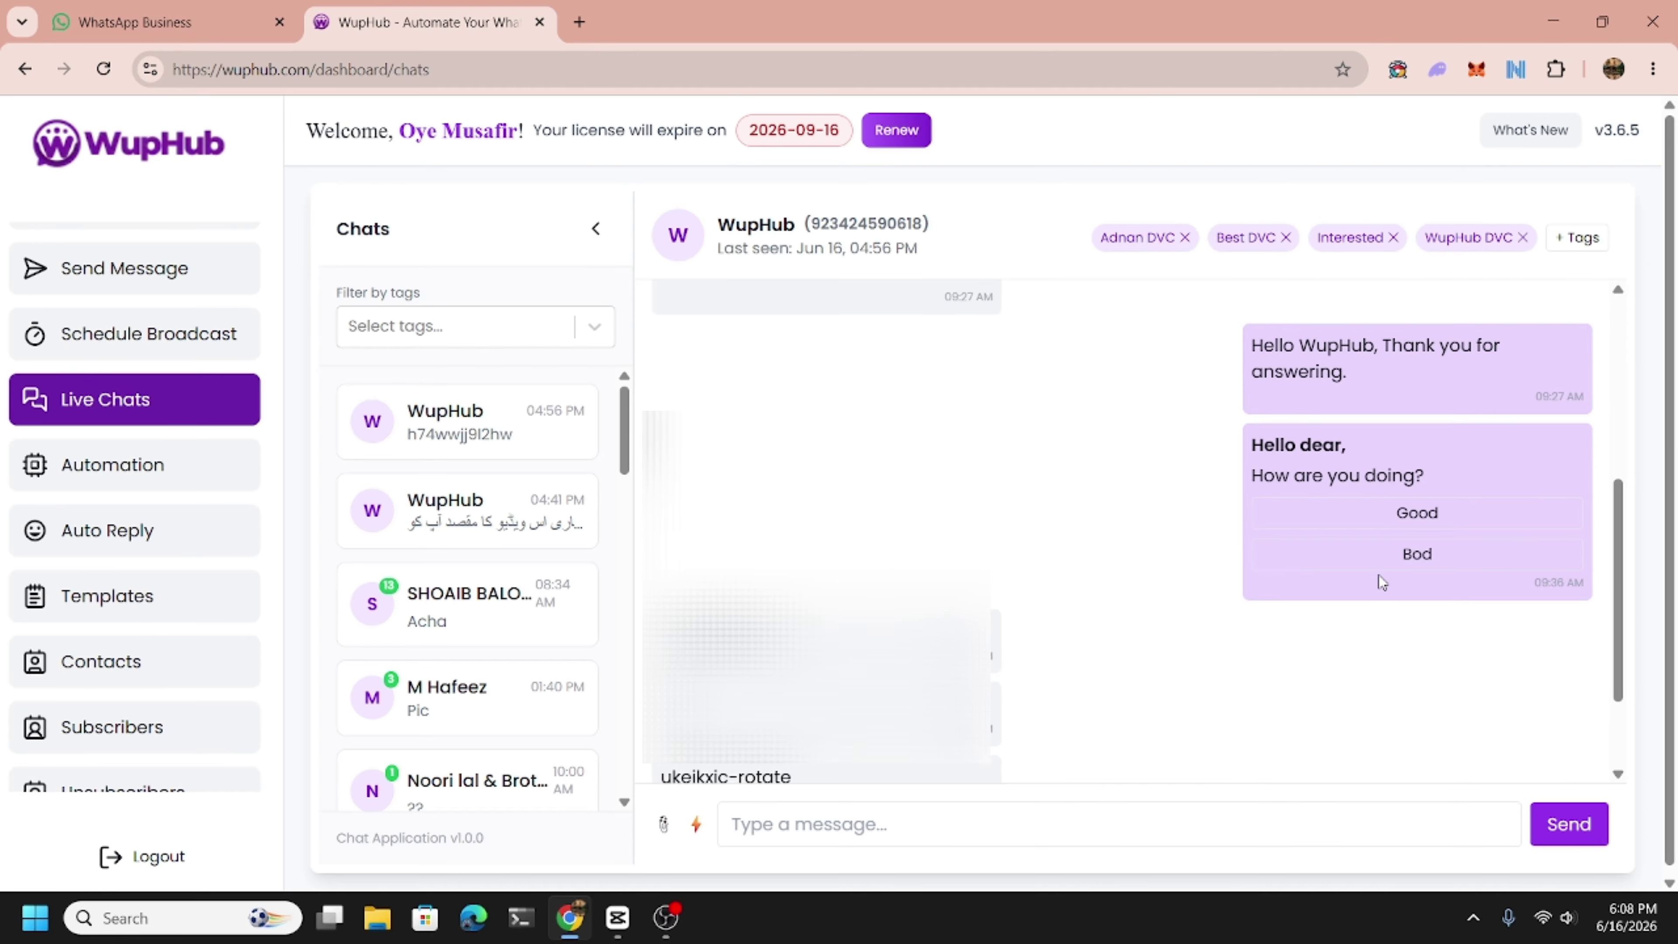
pyautogui.scroll(3, 1217, 573)
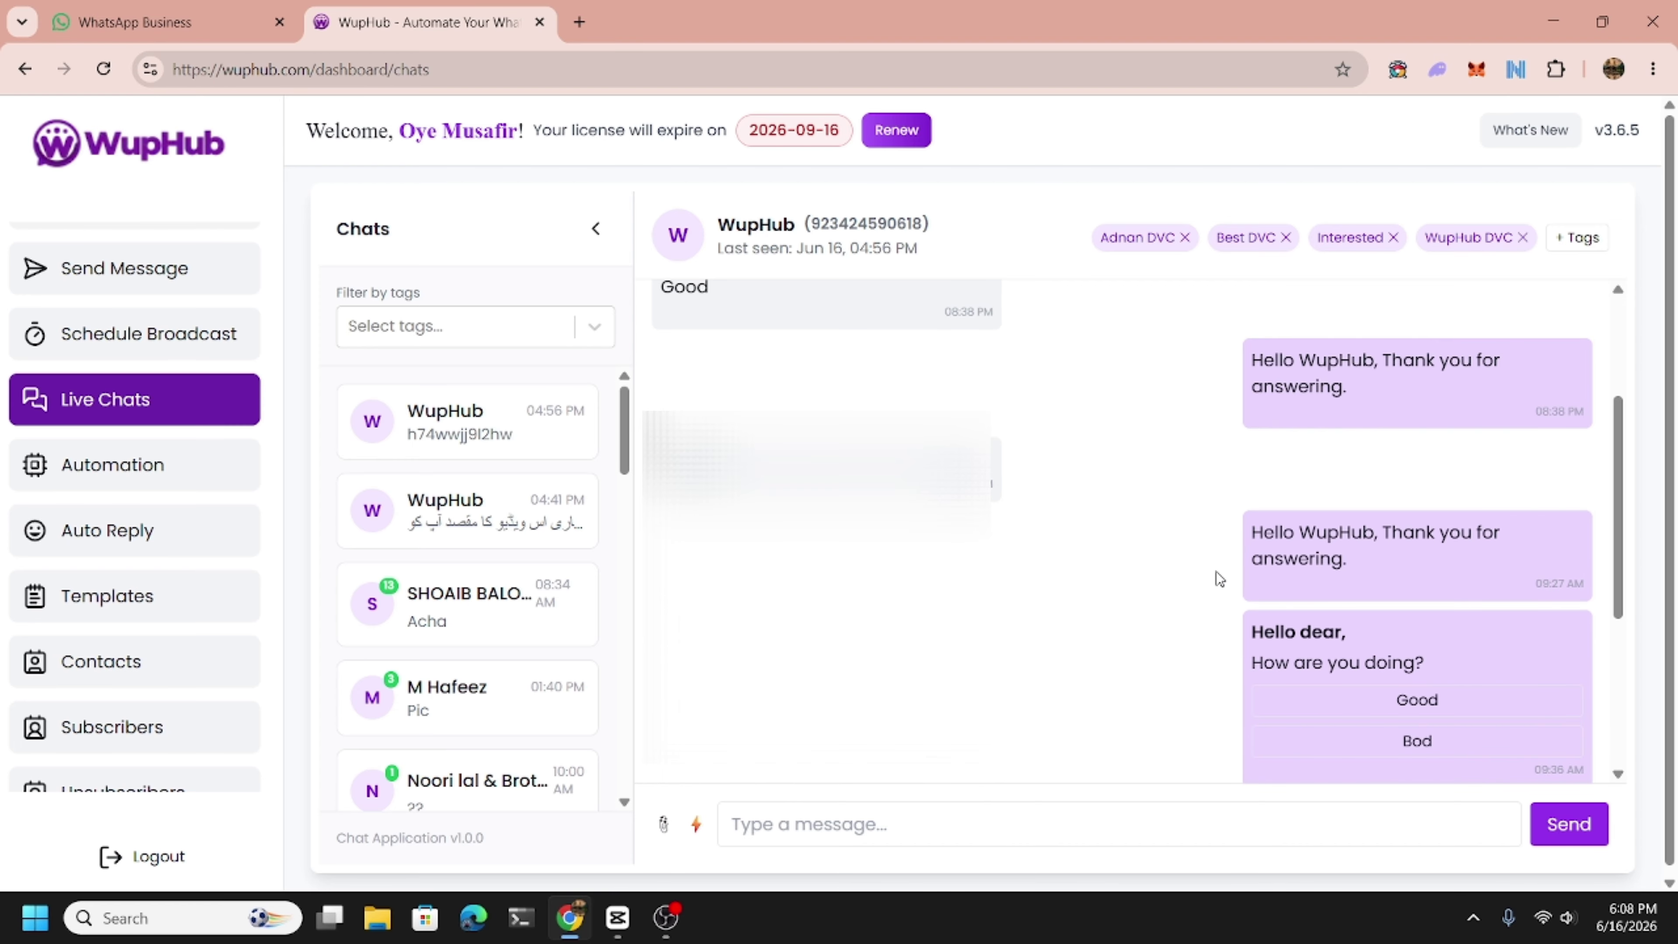
pyautogui.scroll(3, 1219, 579)
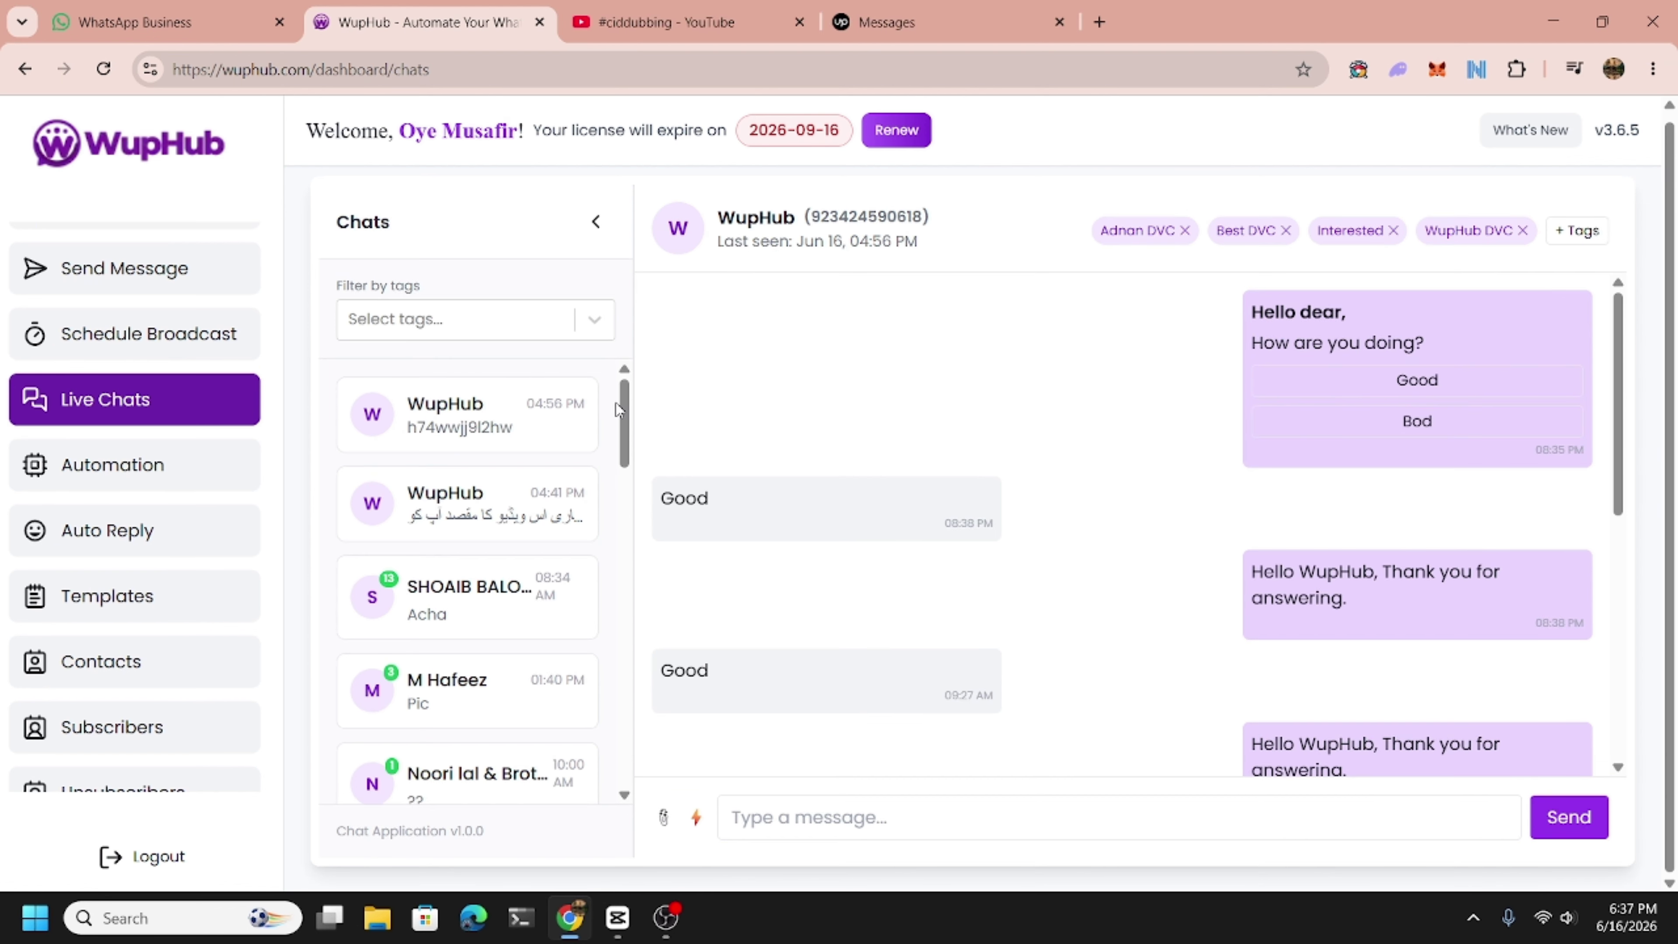
pyautogui.click(139, 476)
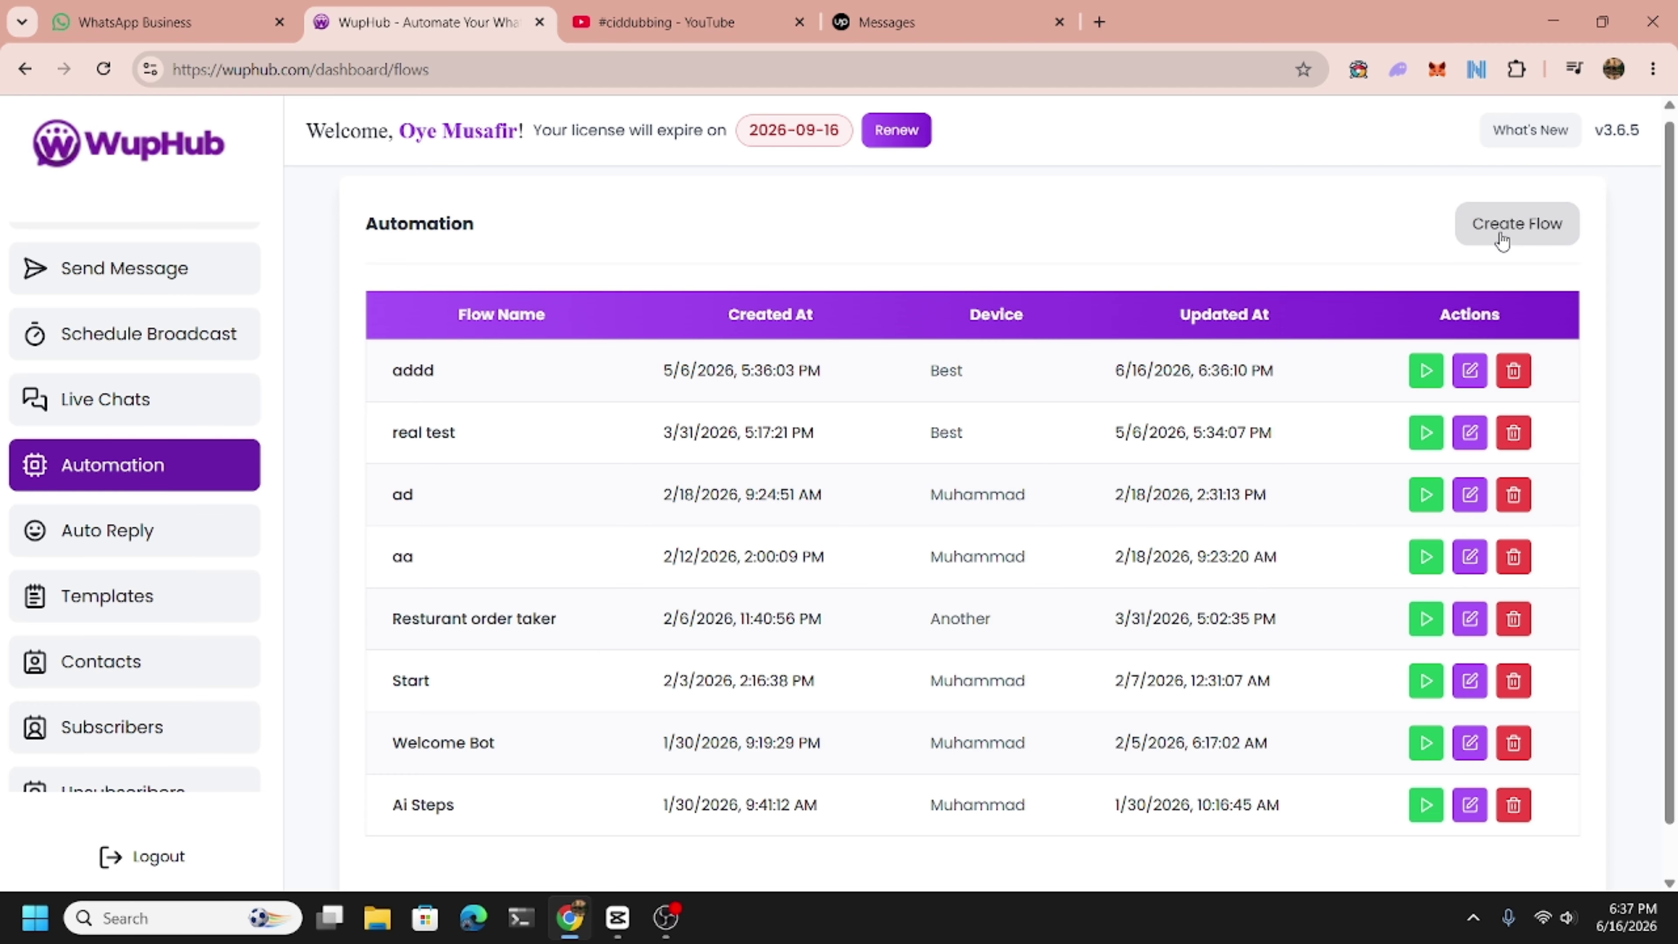
# Create a new flow named 'Test' assigned to the WupHub instance.
pyautogui.click(1479, 243)
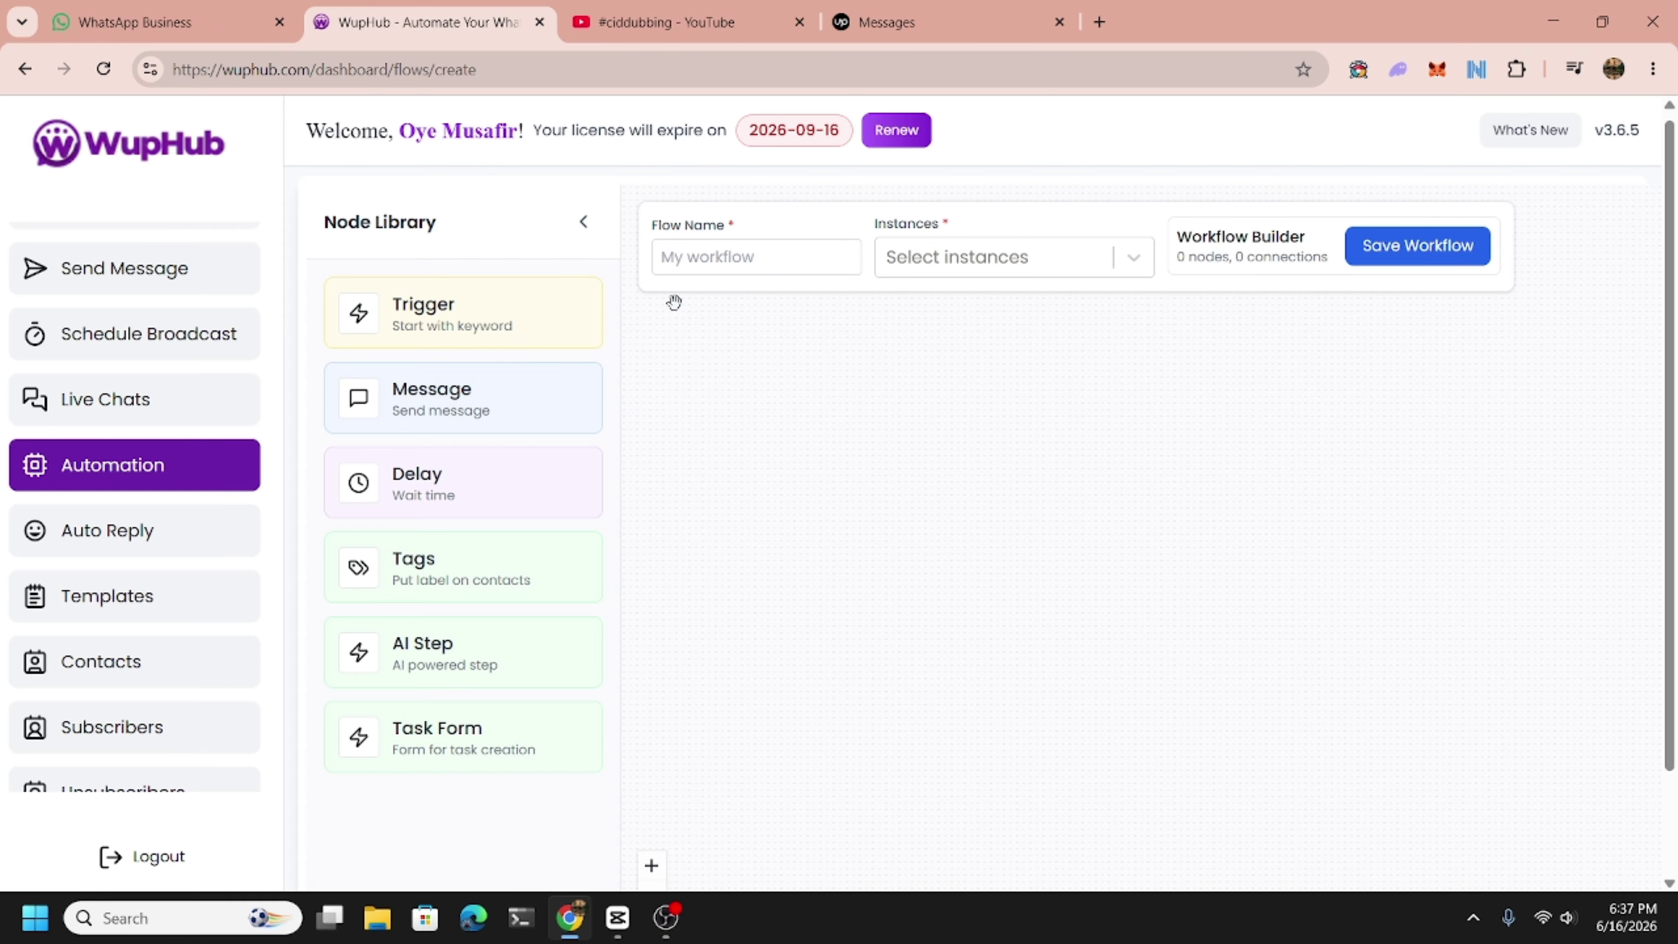
pyautogui.click(692, 257)
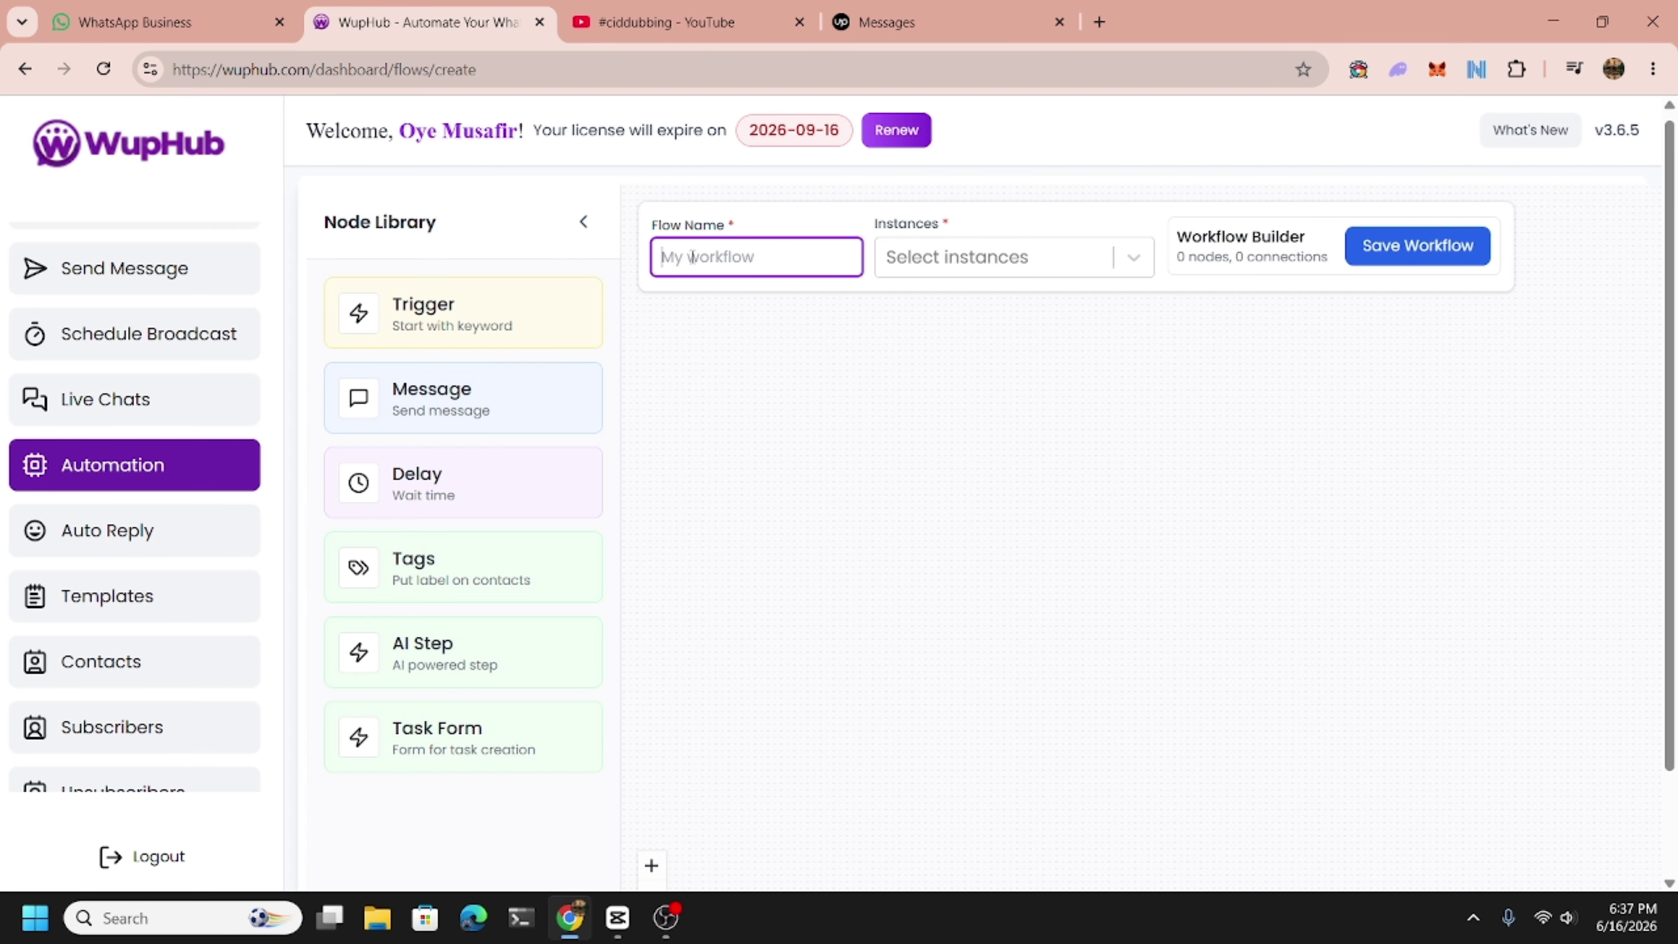
pyautogui.write('test')
pyautogui.press('BackSpace')
pyautogui.press('BackSpace')
pyautogui.press('BackSpace')
pyautogui.press('BackSpace')
pyautogui.press('Tab')
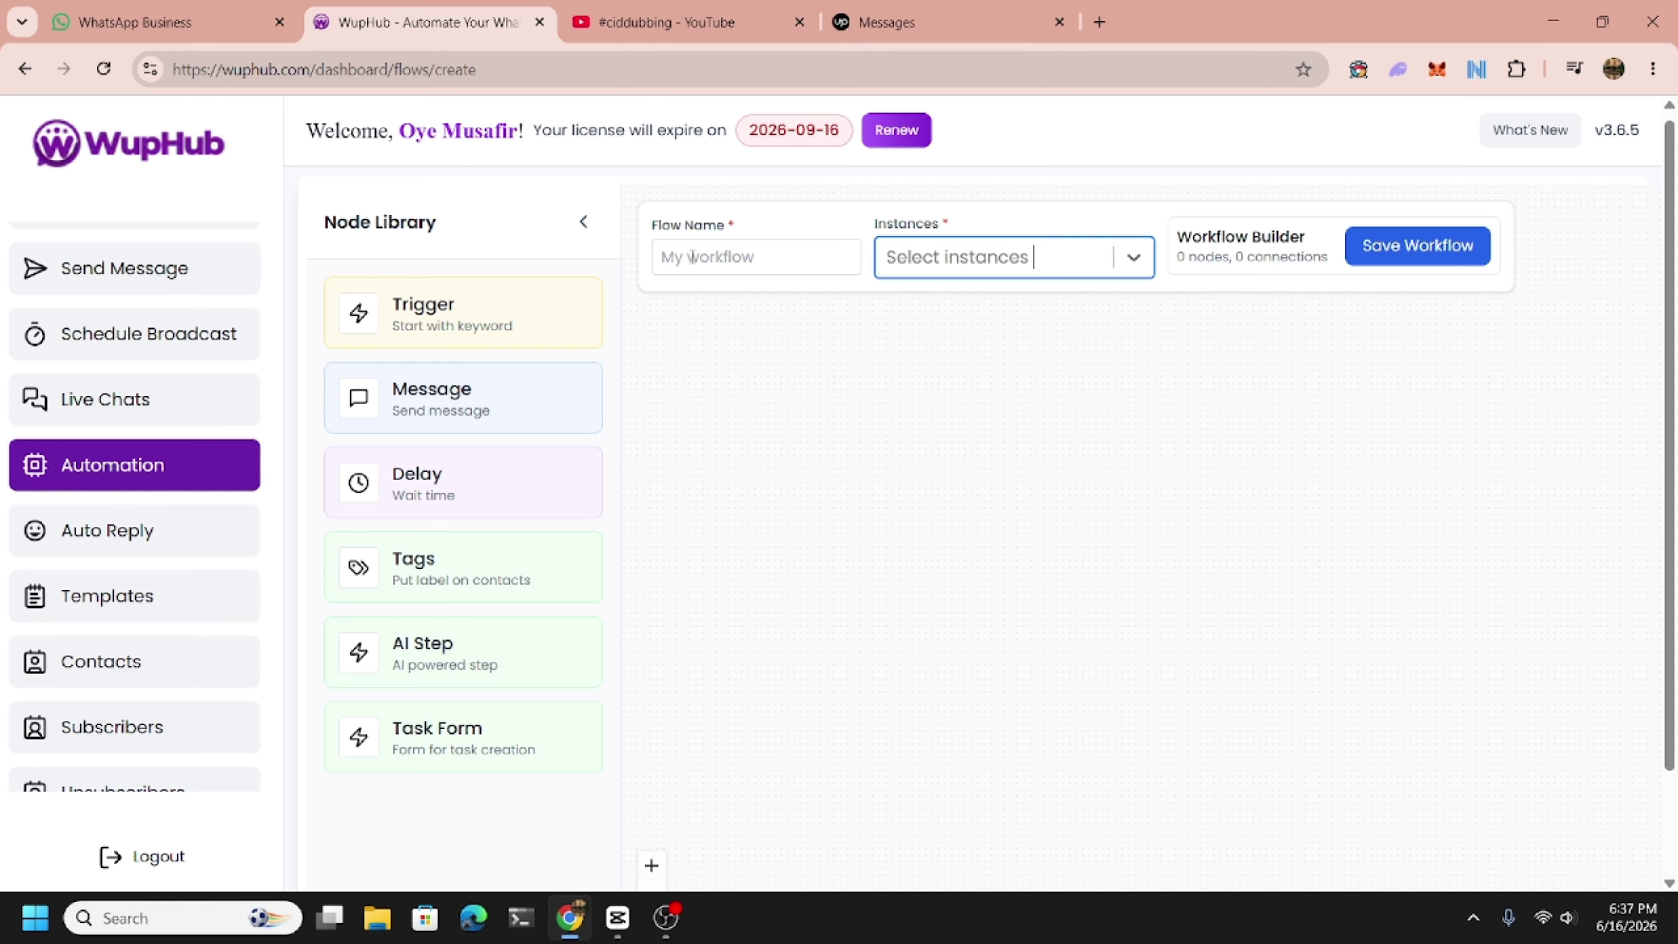
pyautogui.click(692, 256)
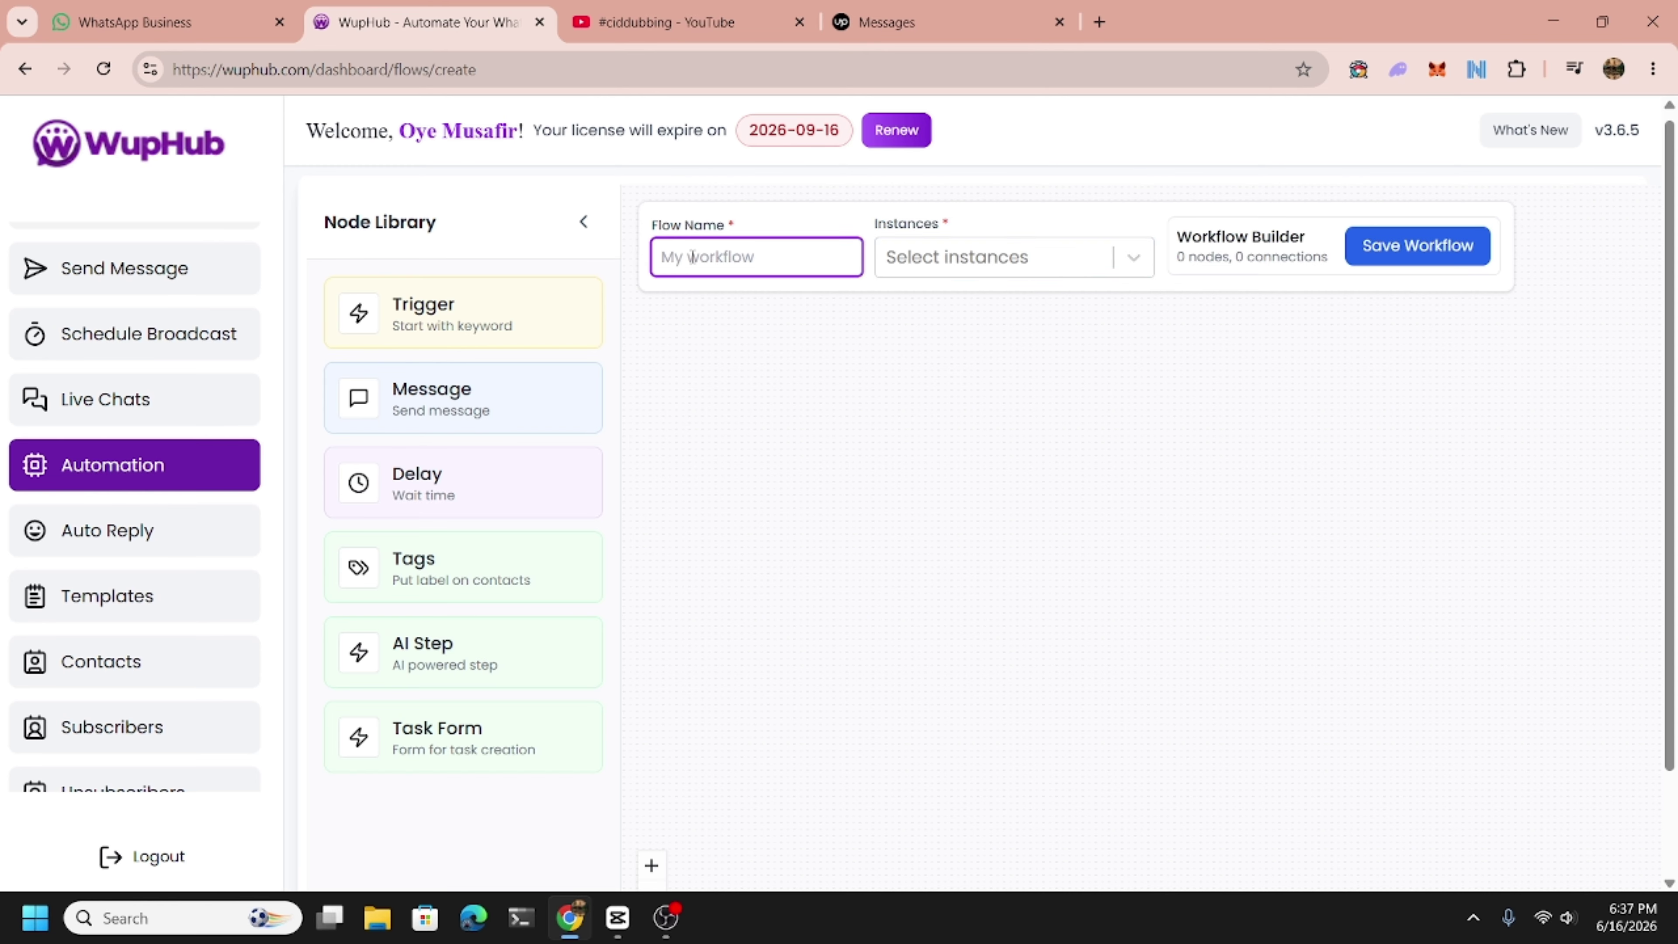
pyautogui.write('Test')
pyautogui.click(952, 267)
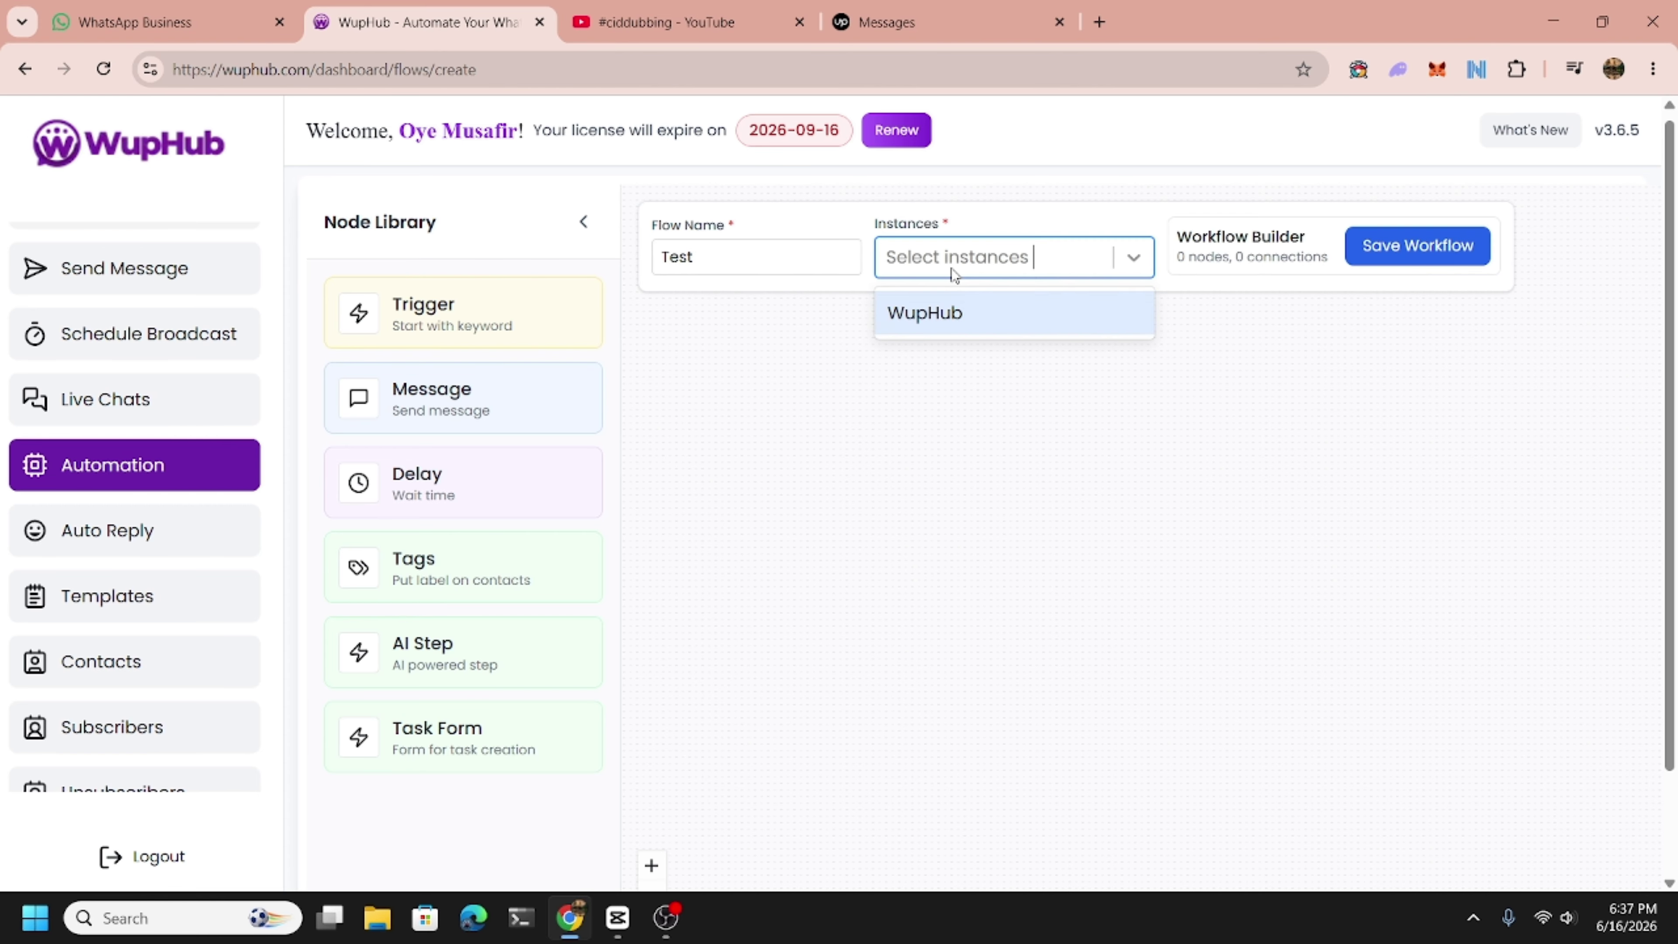
pyautogui.click(955, 310)
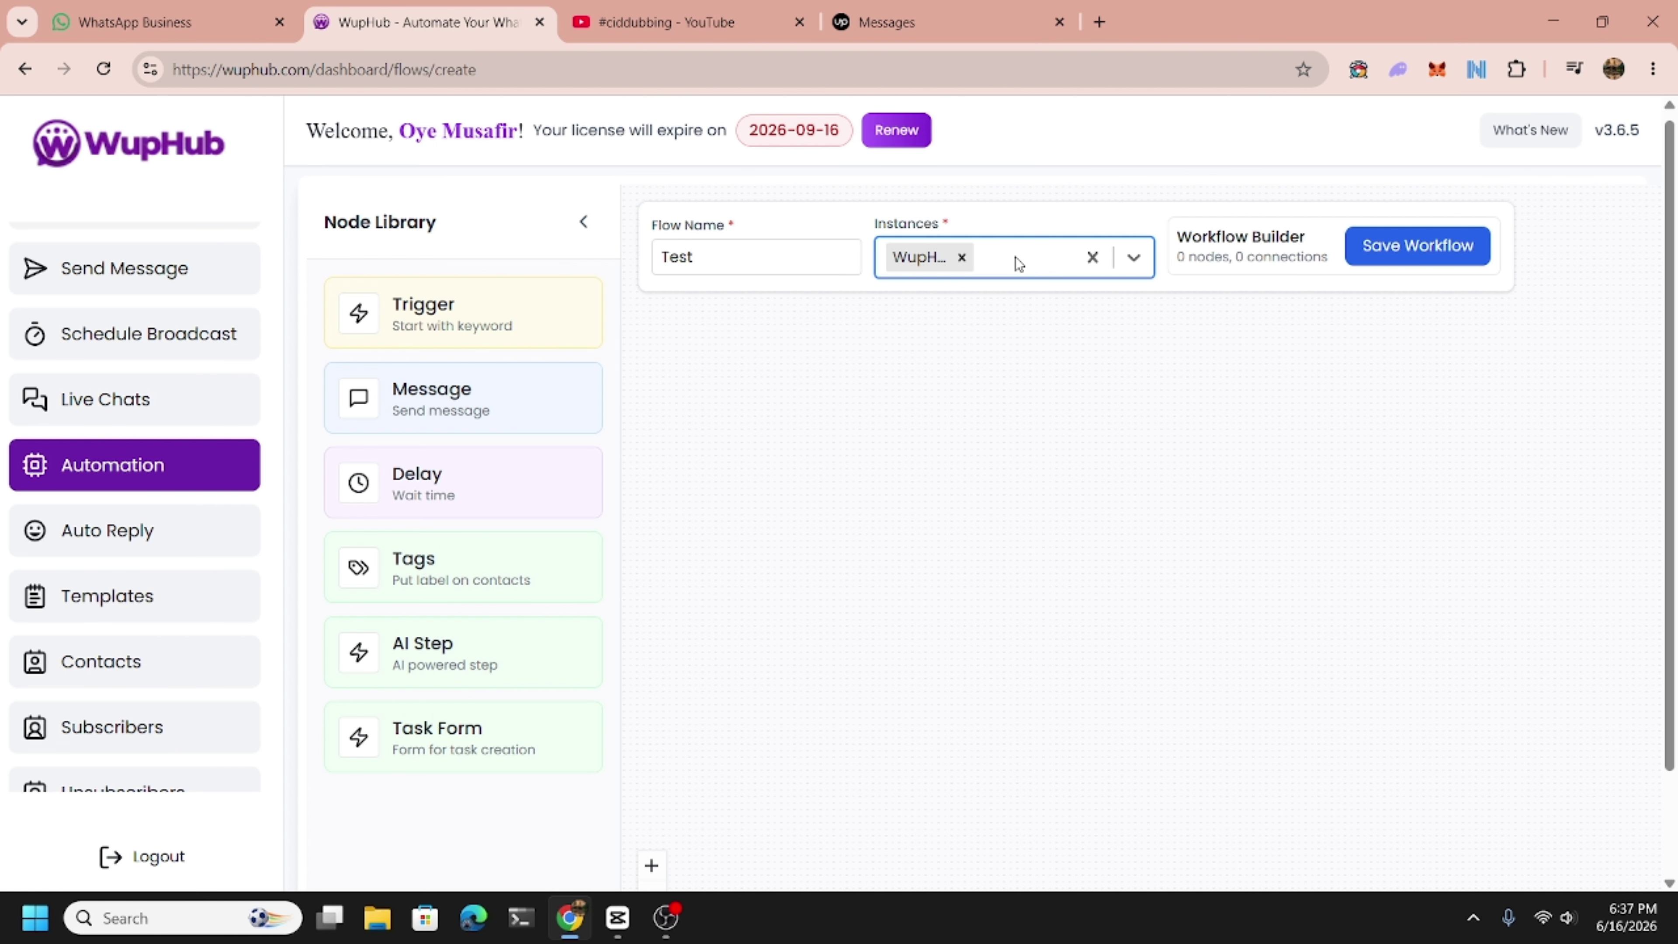
# Add a Trigger node to the Test flow's canvas.
pyautogui.moveTo(468, 322); pyautogui.dragTo(946, 500)
pyautogui.scroll(2, 967, 559)
pyautogui.scroll(1, 911, 516)
pyautogui.scroll(1, 912, 516)
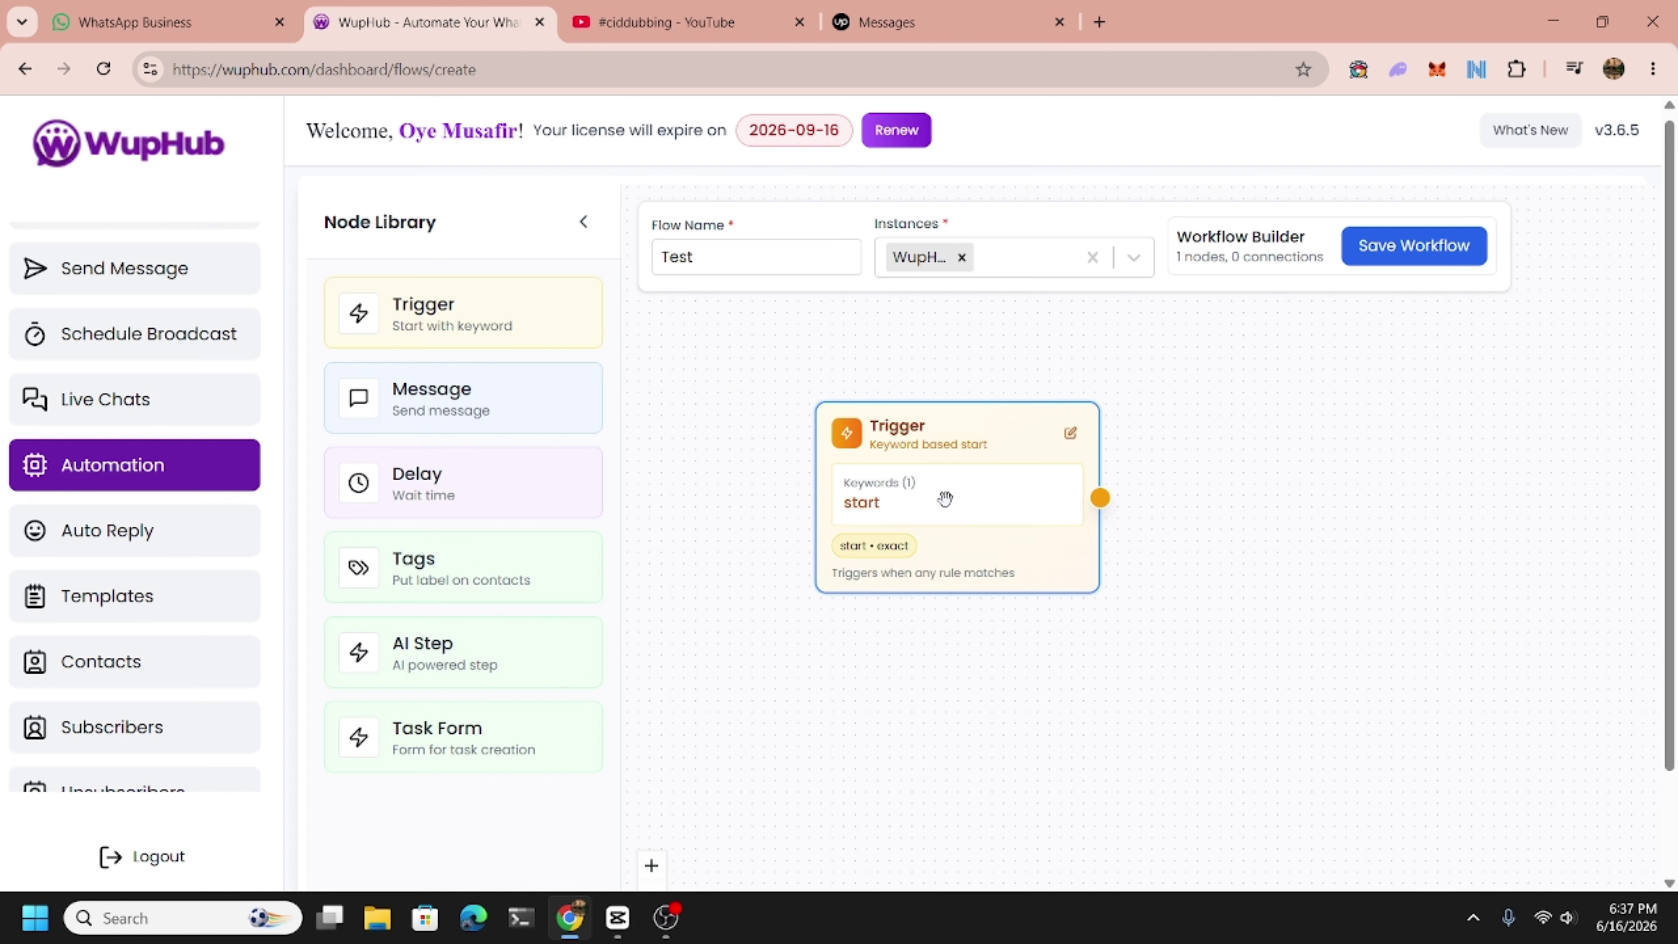
# Replace the Trigger keyword 'start' with 'hello' as an Exact match and save the node.
pyautogui.click(1070, 435)
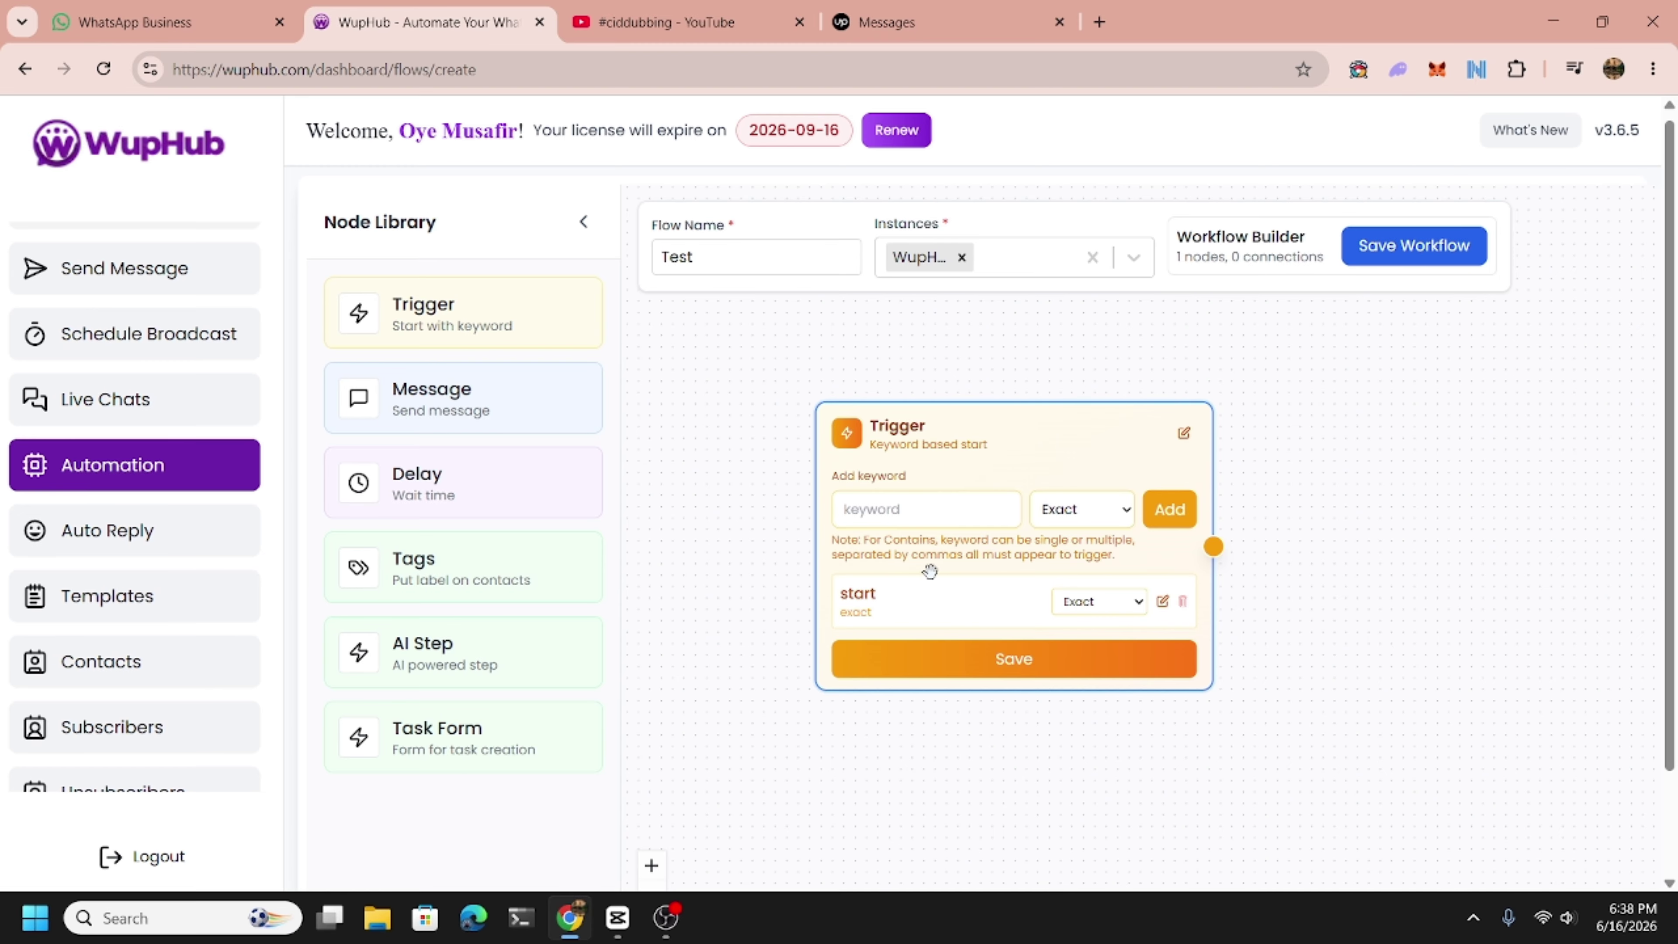
pyautogui.scroll(1, 931, 562)
pyautogui.moveTo(931, 562); pyautogui.dragTo(908, 515)
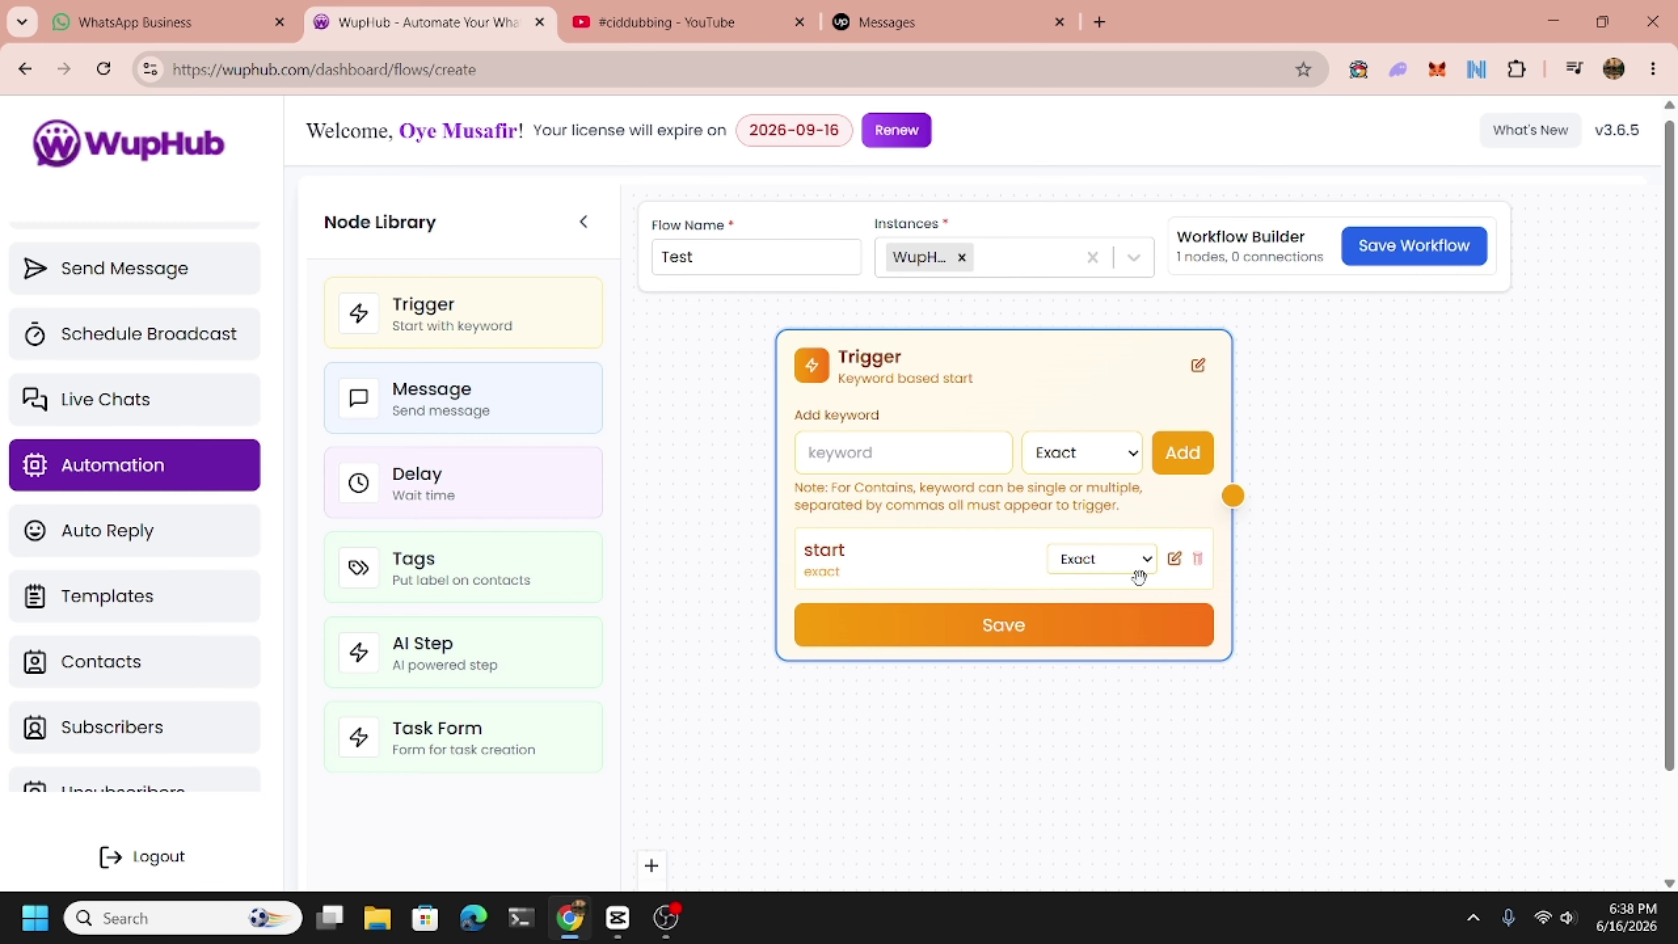
pyautogui.click(1197, 560)
pyautogui.click(899, 451)
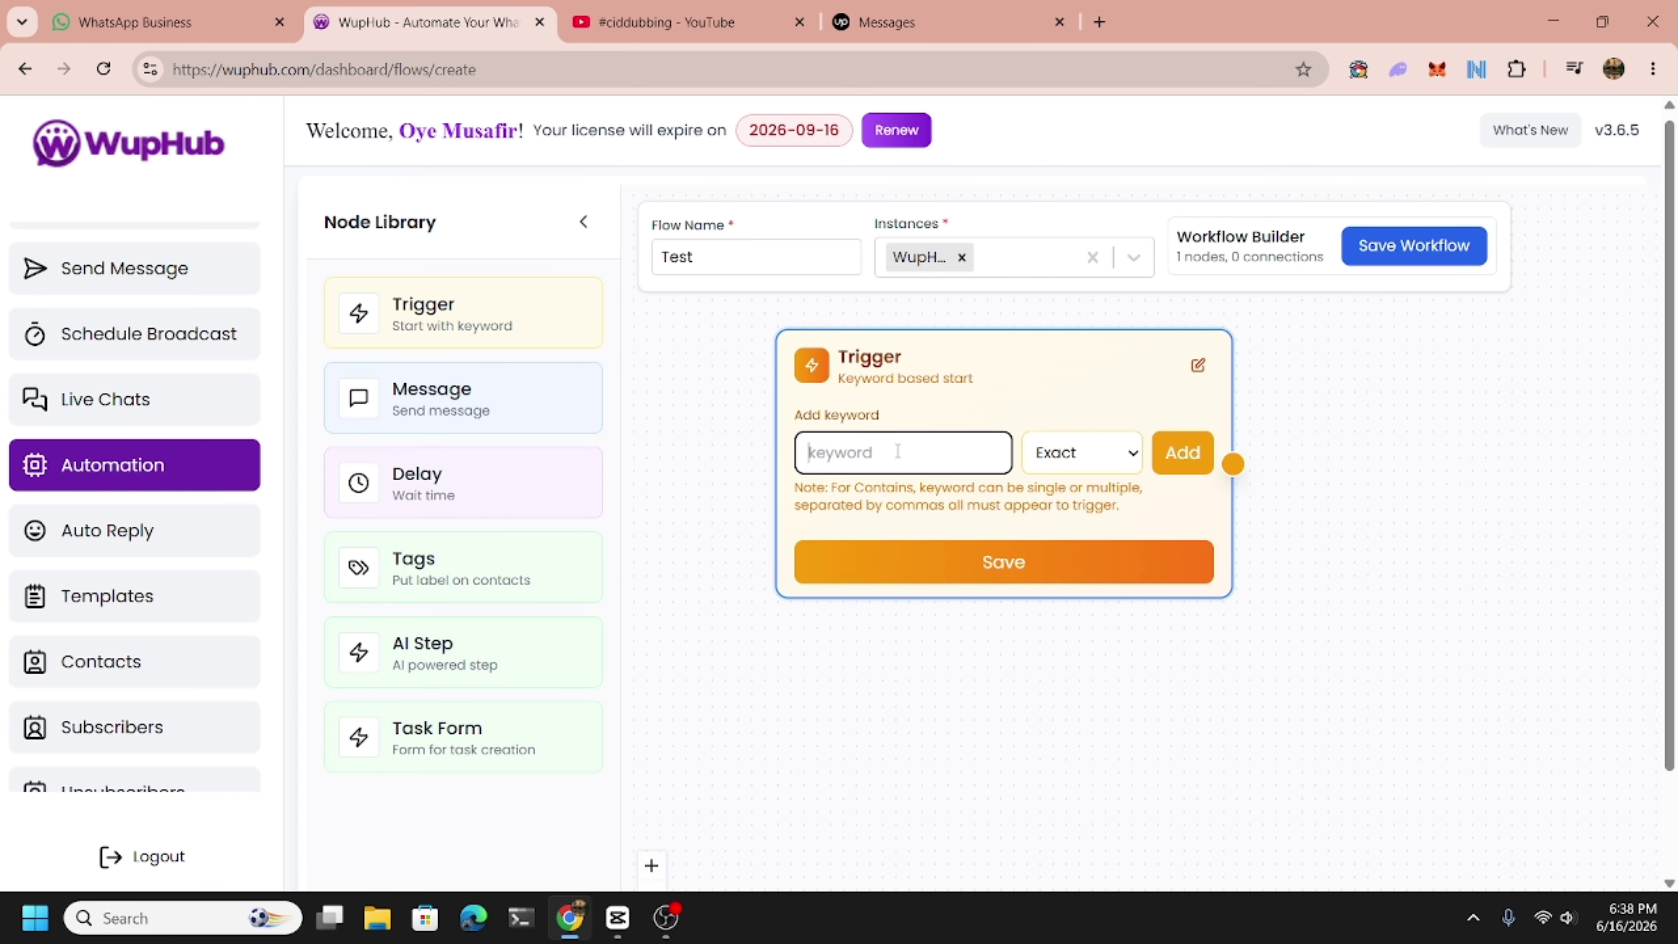
pyautogui.write('hello')
pyautogui.click(1099, 465)
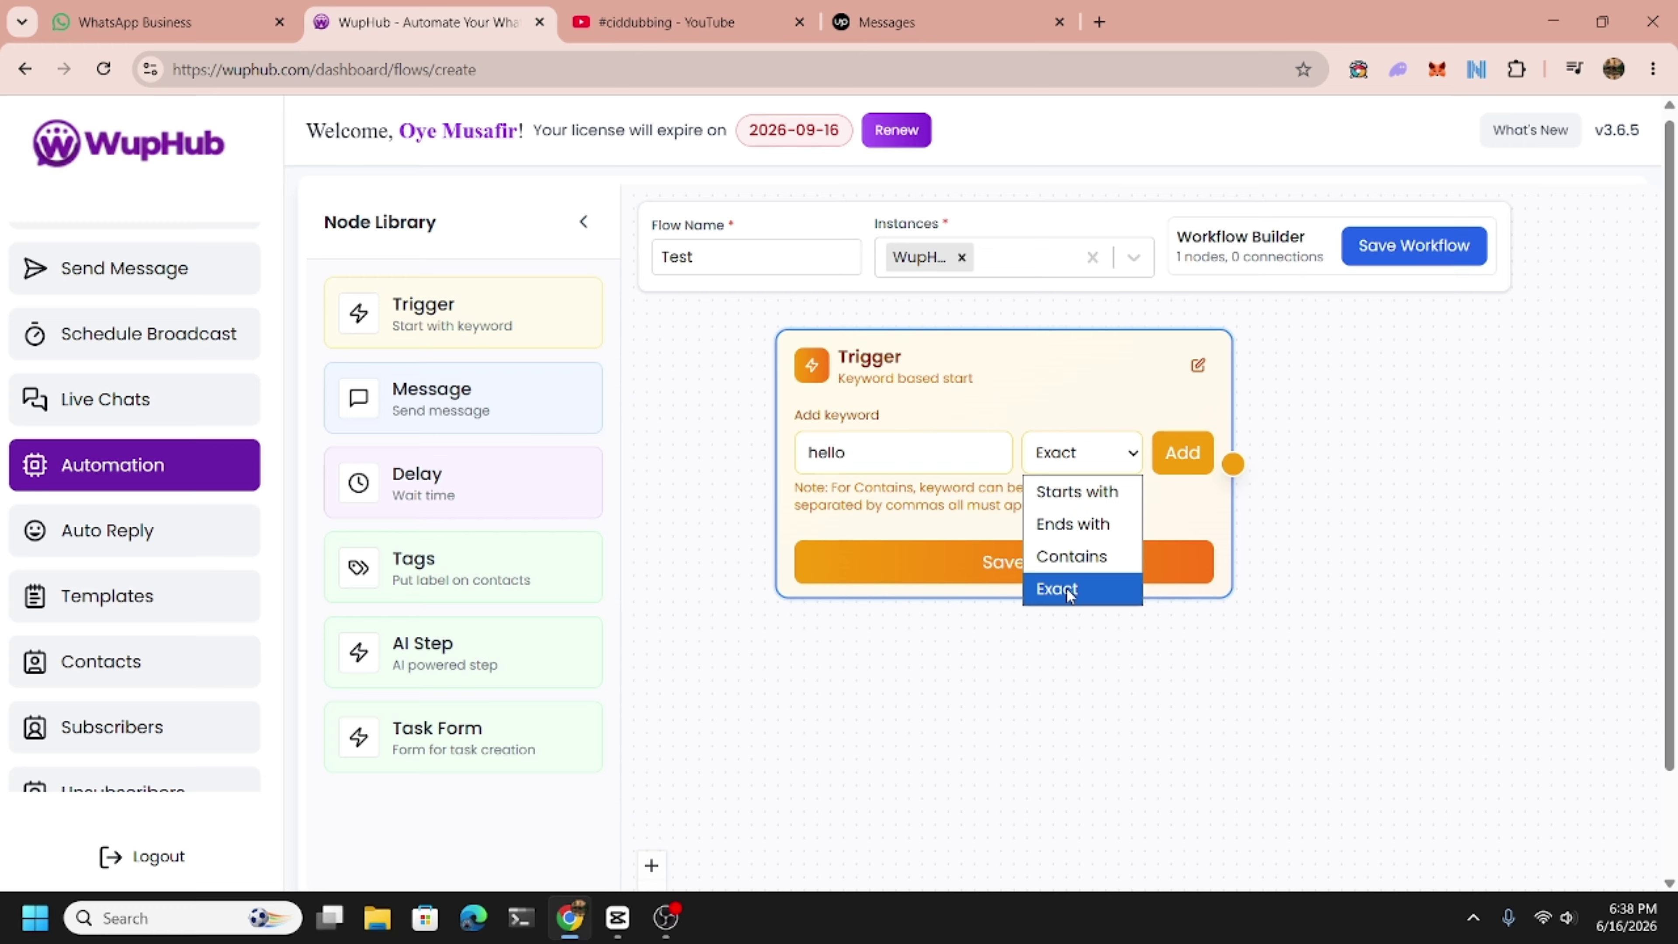
pyautogui.click(1067, 589)
pyautogui.click(1181, 453)
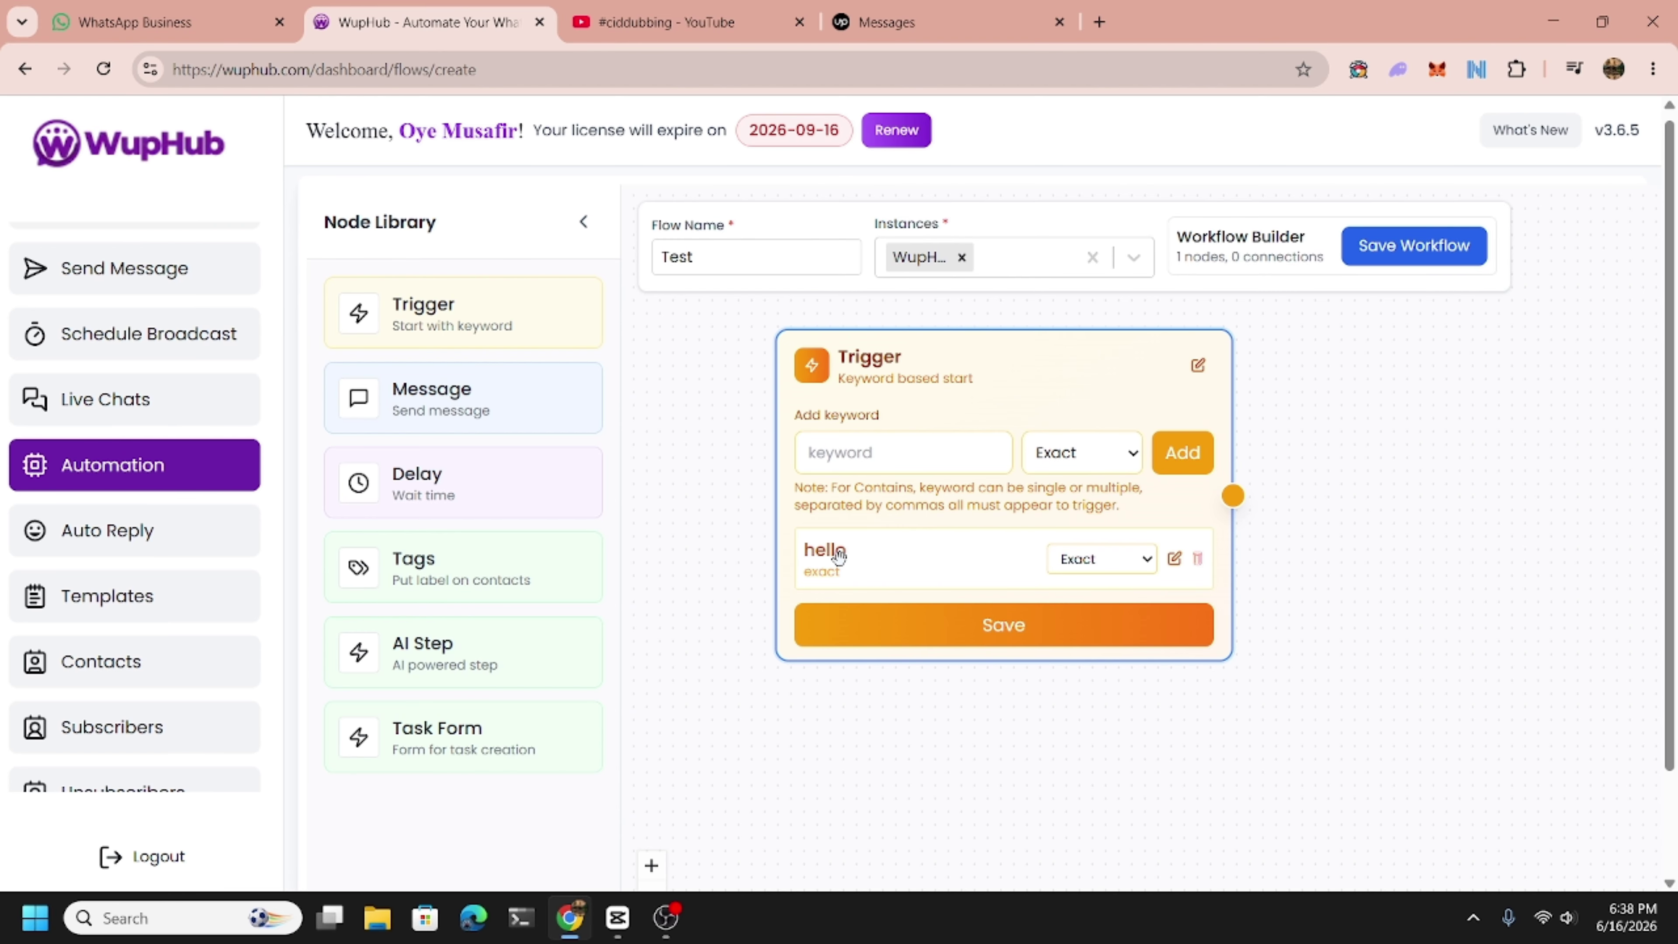
pyautogui.click(1047, 624)
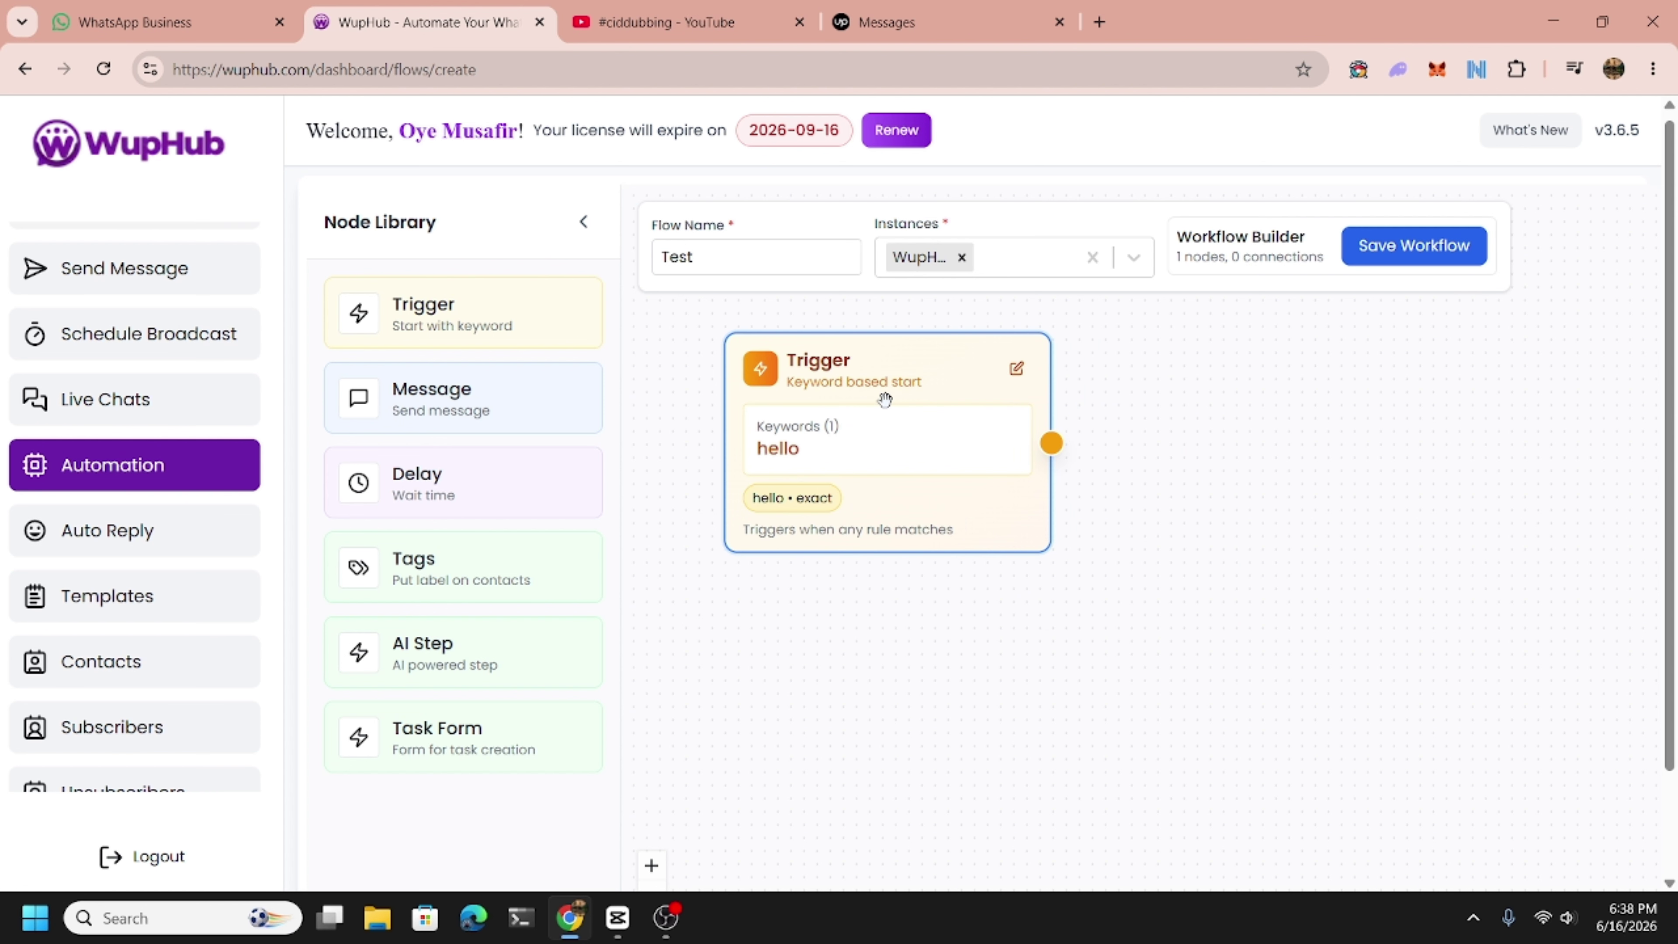
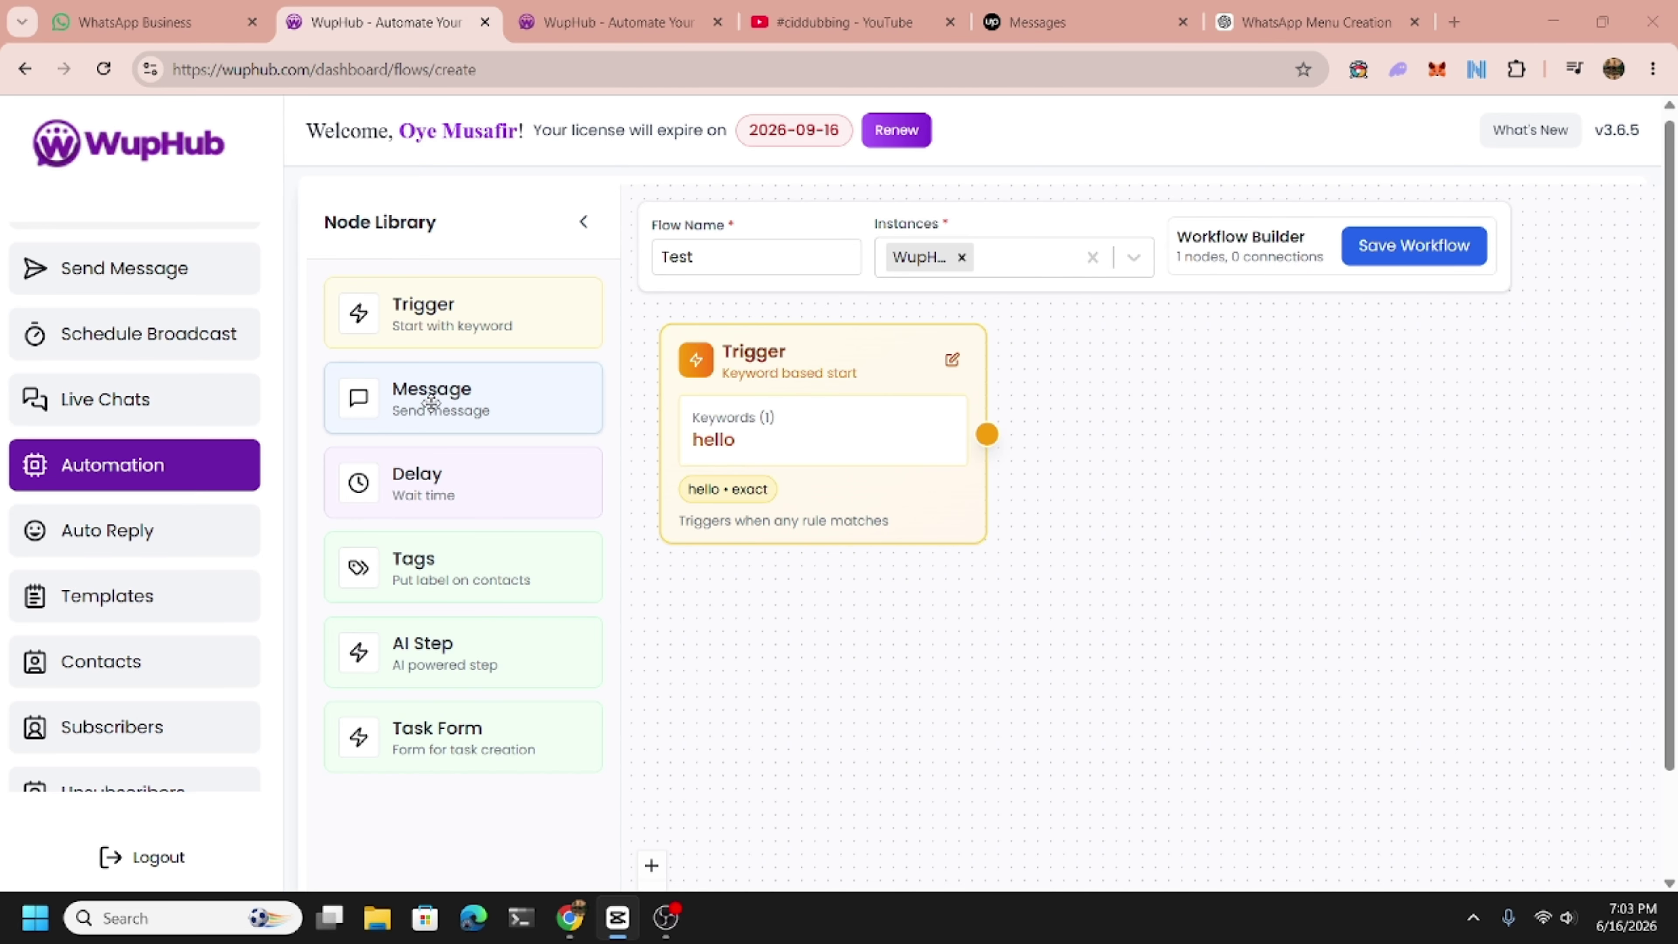
# Add a Message node that sends the 'Main (list menu)' template.
pyautogui.moveTo(431, 402); pyautogui.dragTo(1133, 474)
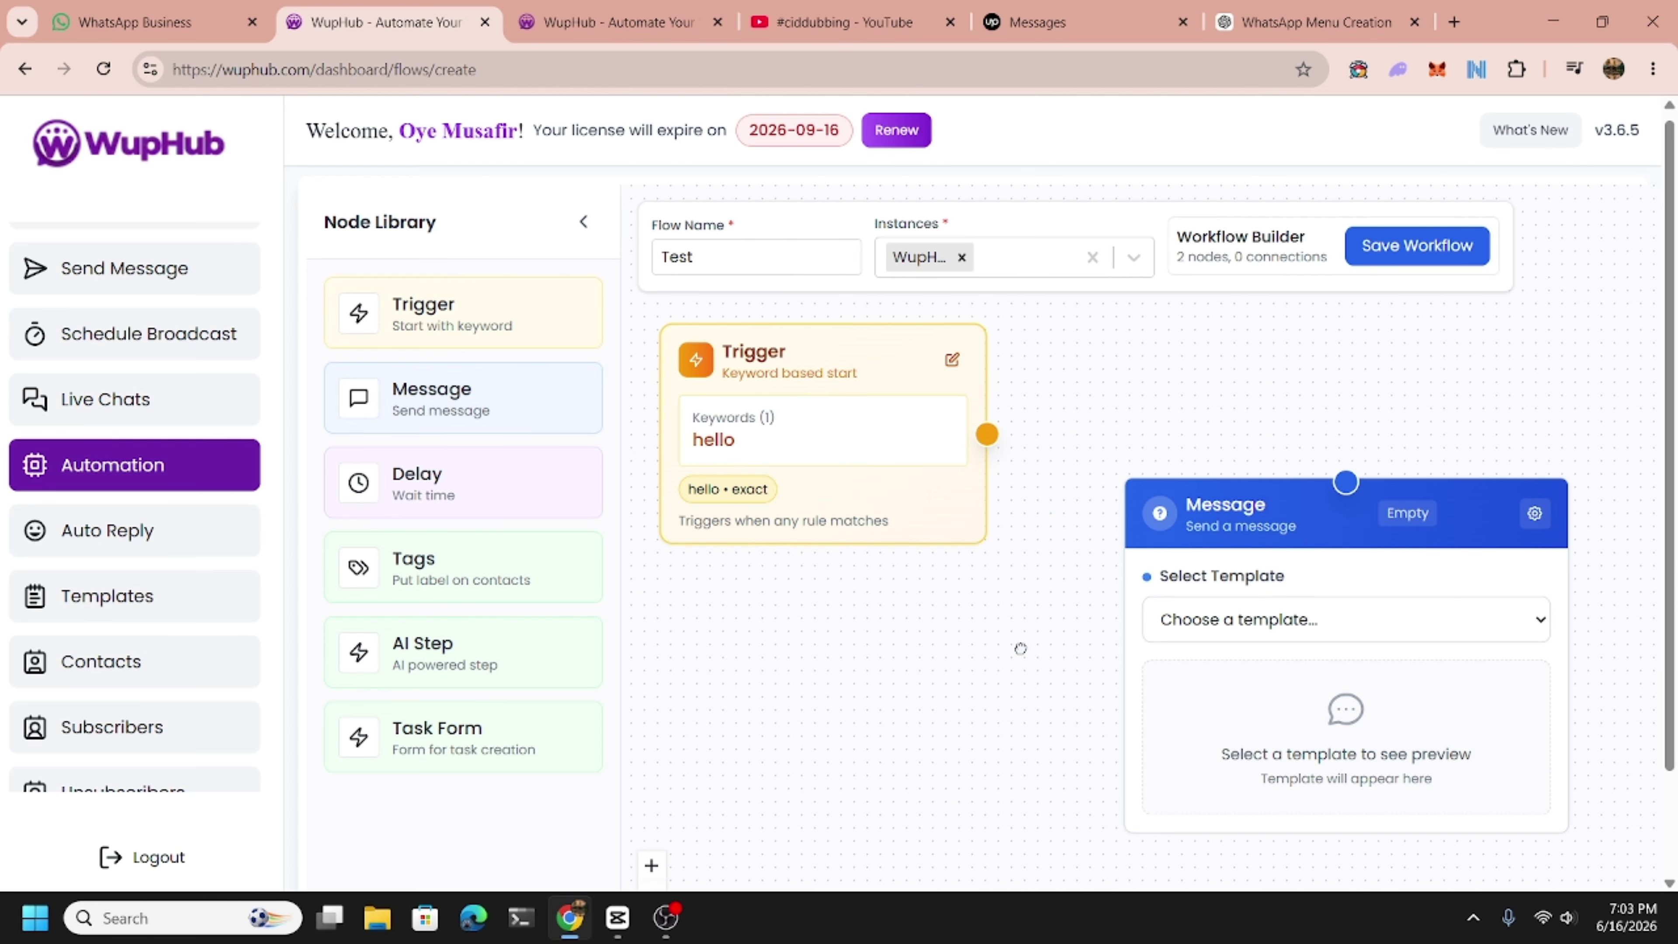
pyautogui.click(1263, 590)
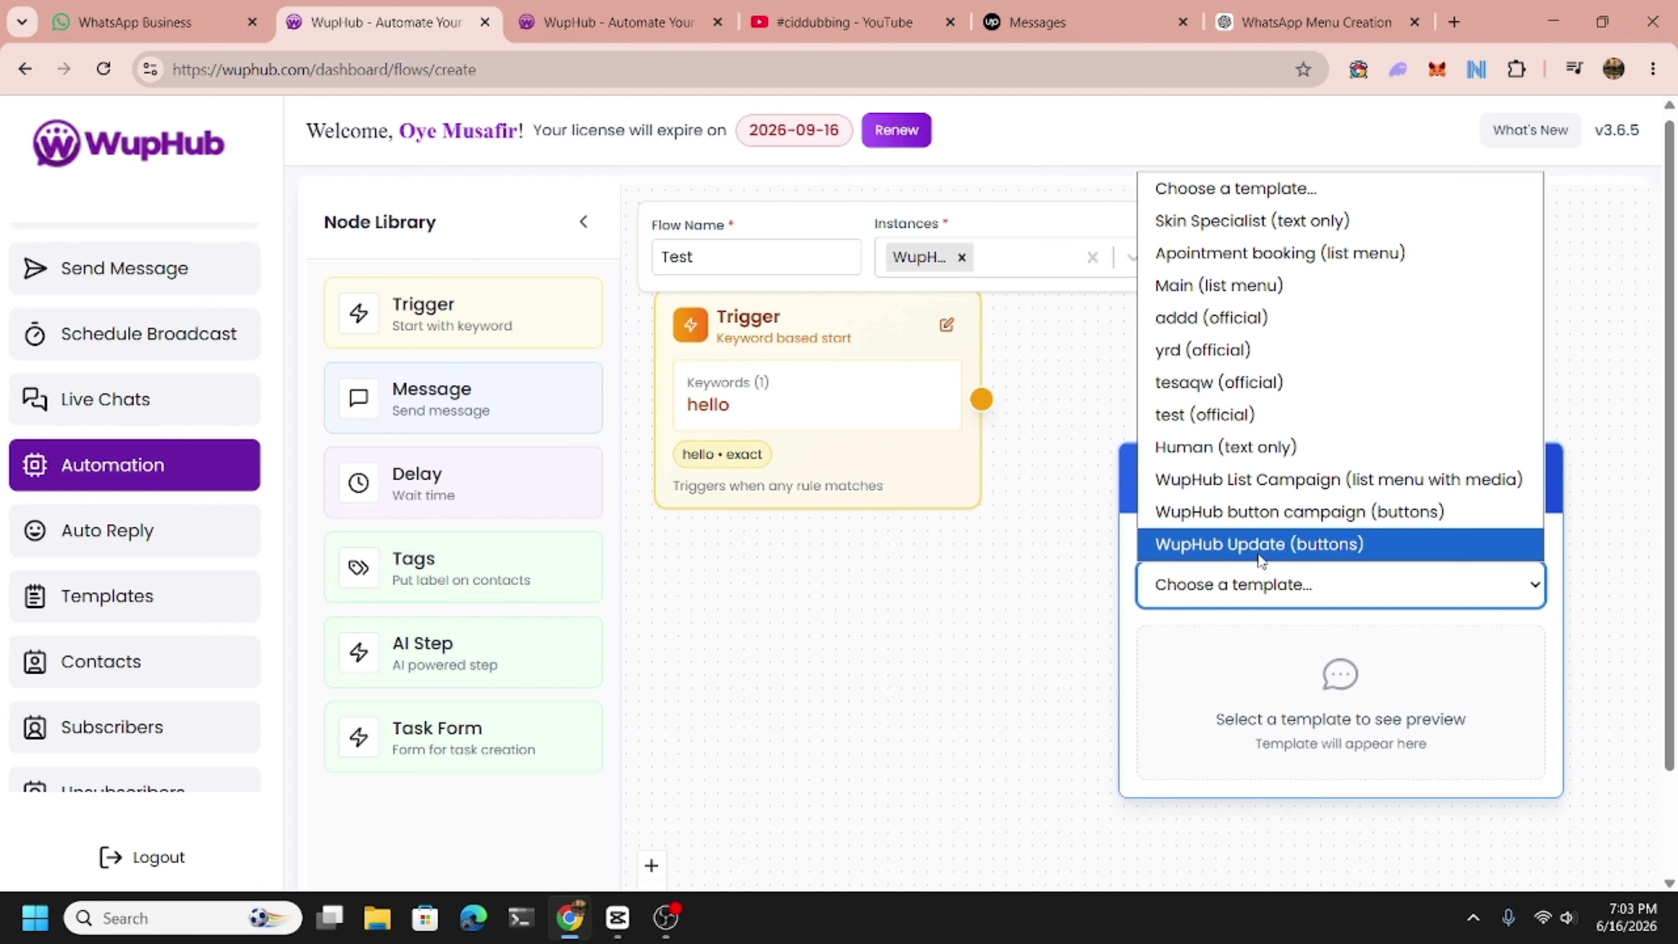
pyautogui.click(1249, 285)
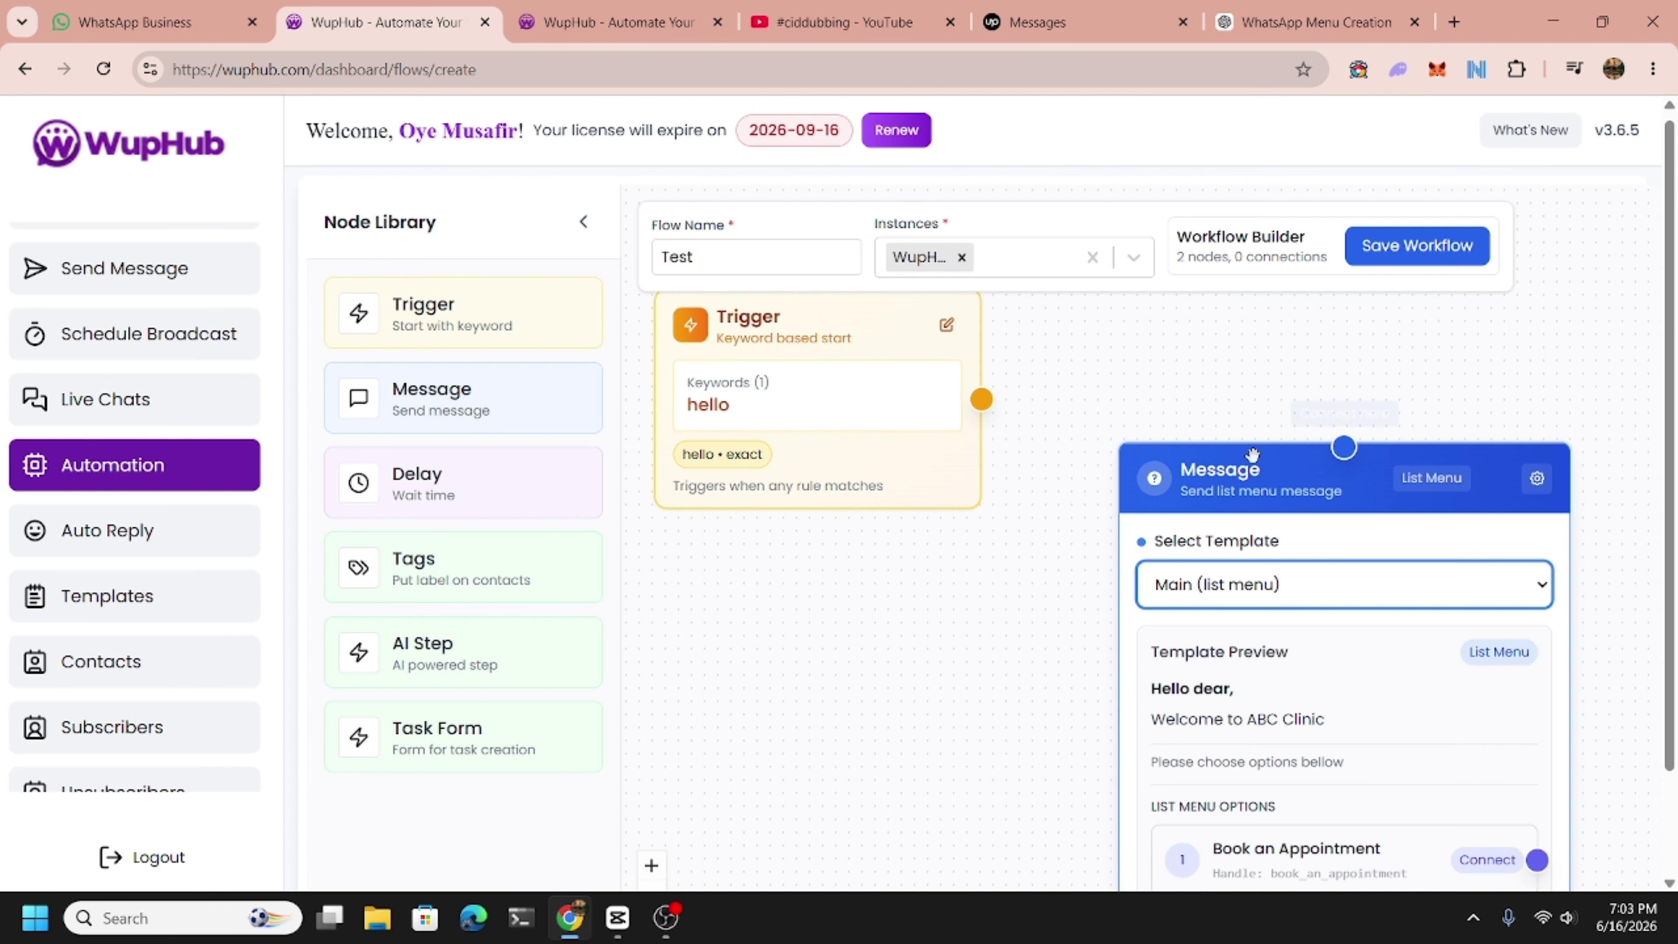
pyautogui.moveTo(1259, 700); pyautogui.dragTo(1224, 669)
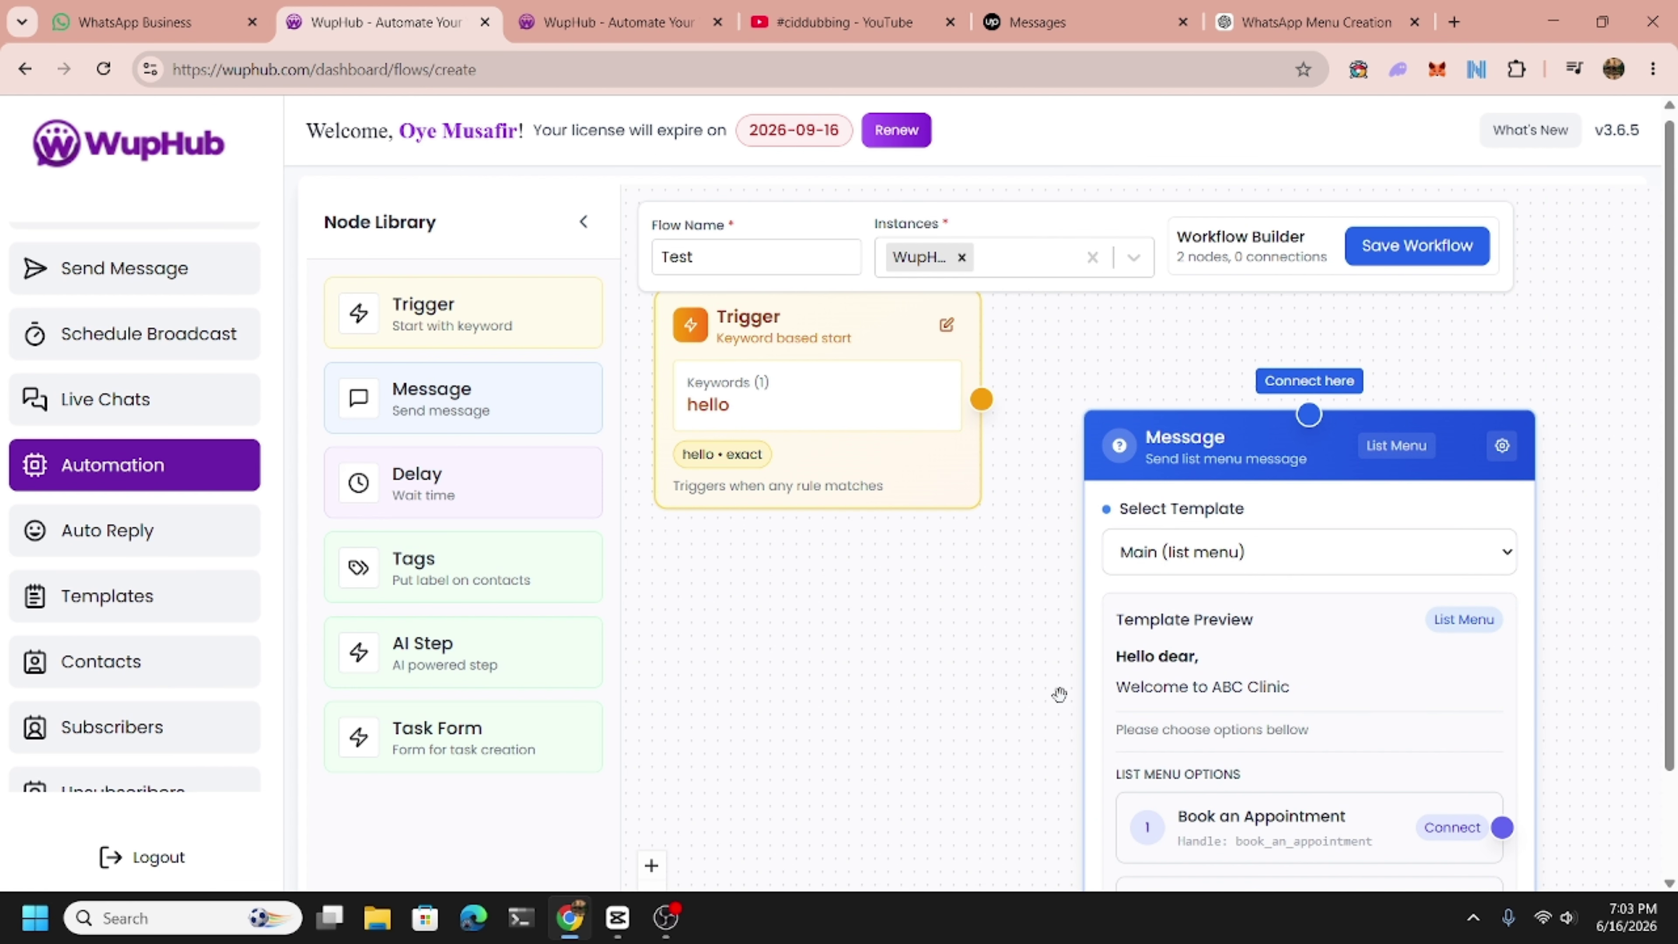
pyautogui.scroll(-2, 1012, 698)
pyautogui.moveTo(947, 711); pyautogui.dragTo(903, 633)
pyautogui.scroll(-1, 902, 633)
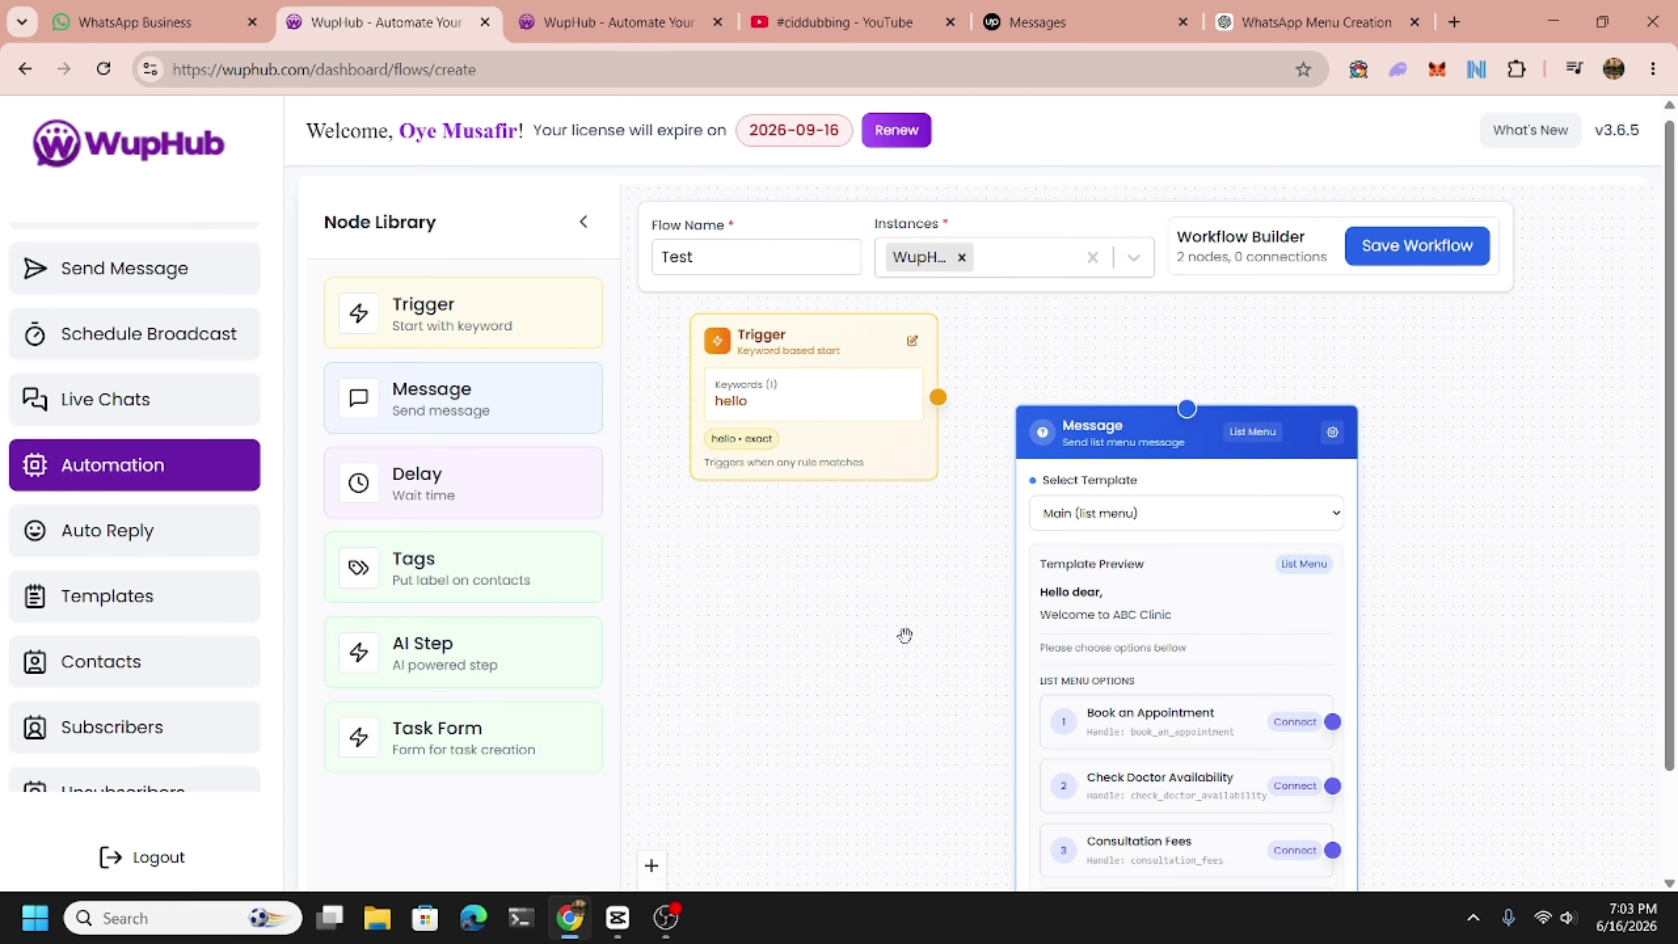
# Connect the hello trigger to the Main (list menu) Message node and position it on the canvas.
pyautogui.click(845, 457)
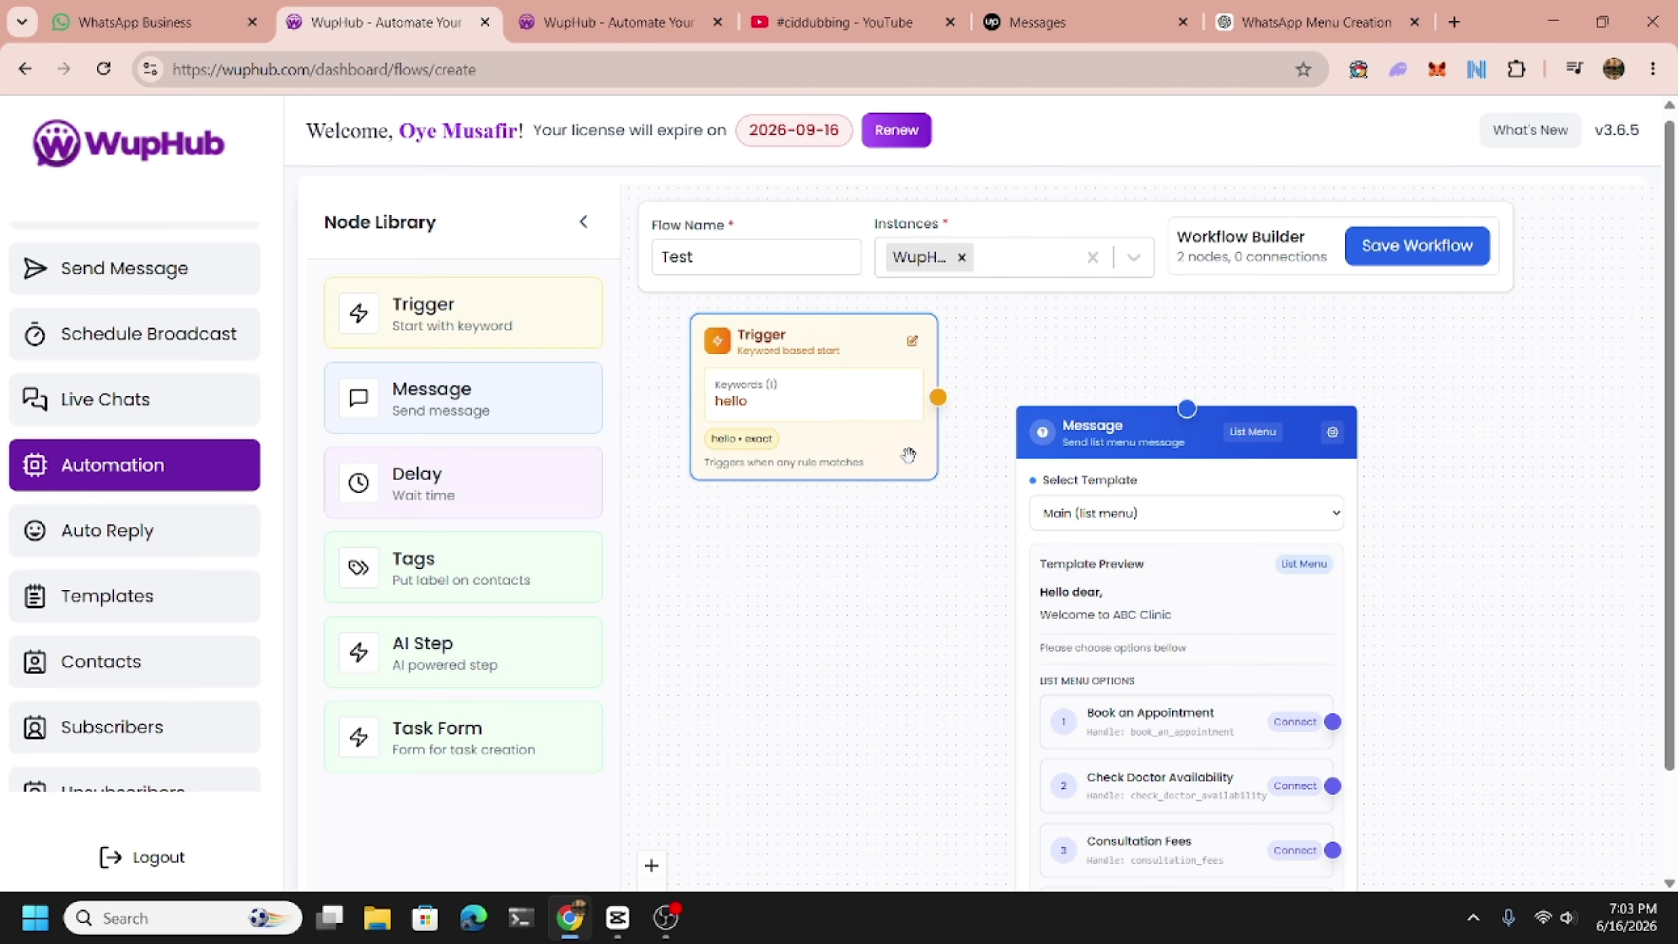
pyautogui.moveTo(939, 398); pyautogui.dragTo(1187, 408)
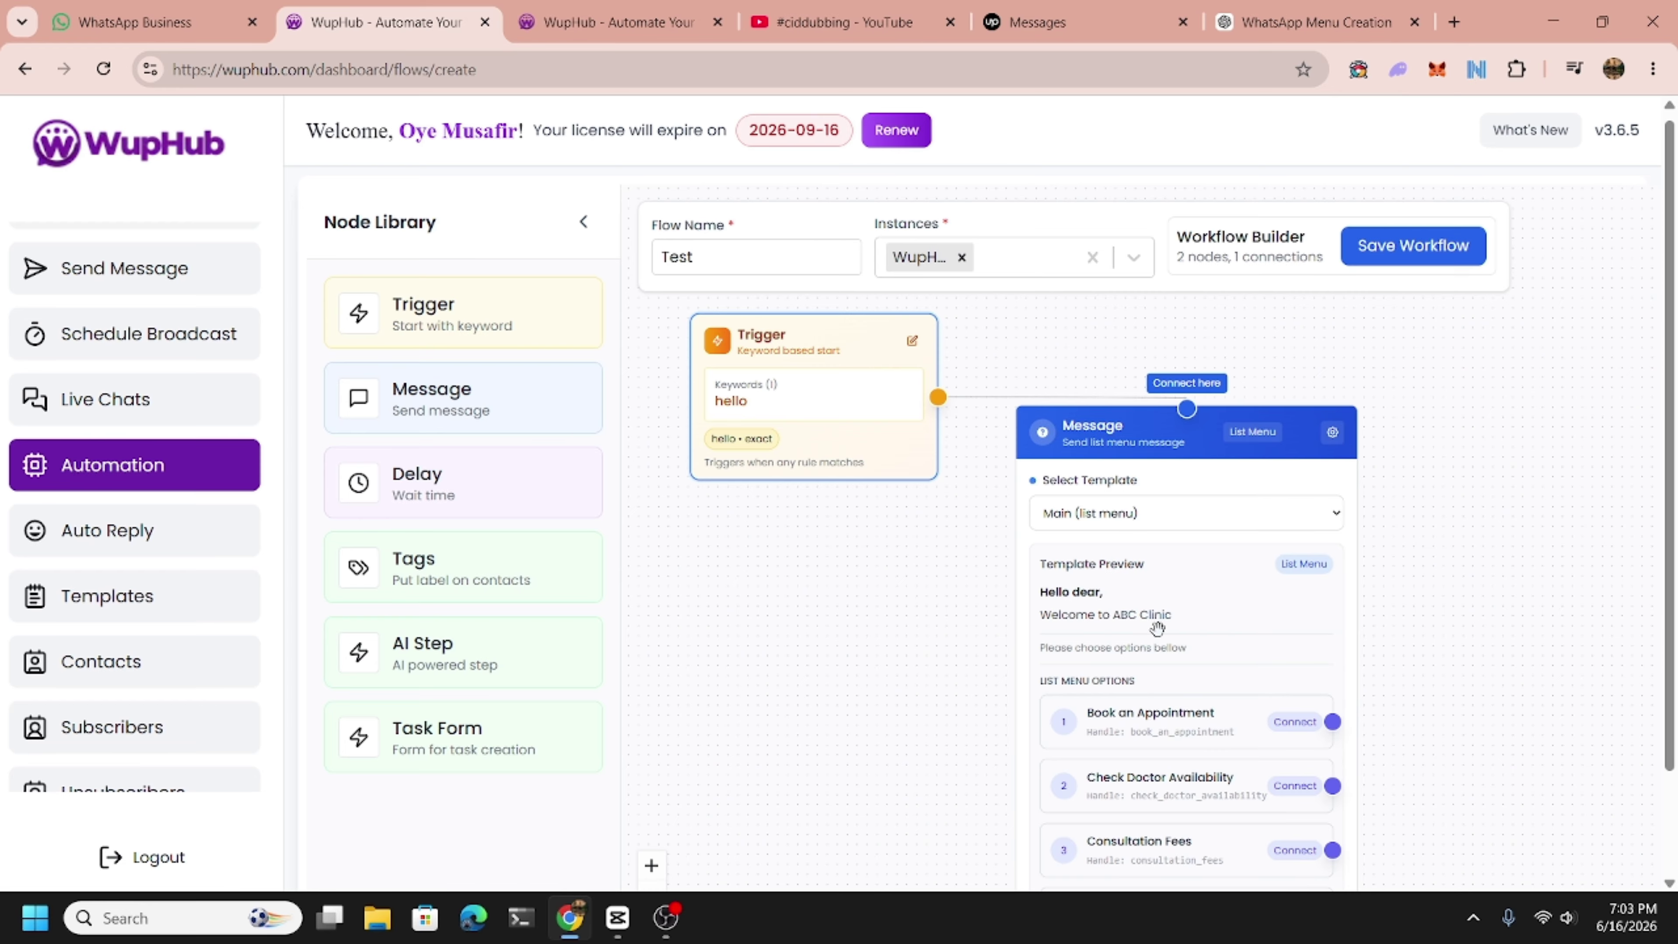
pyautogui.moveTo(1155, 632); pyautogui.dragTo(1098, 456)
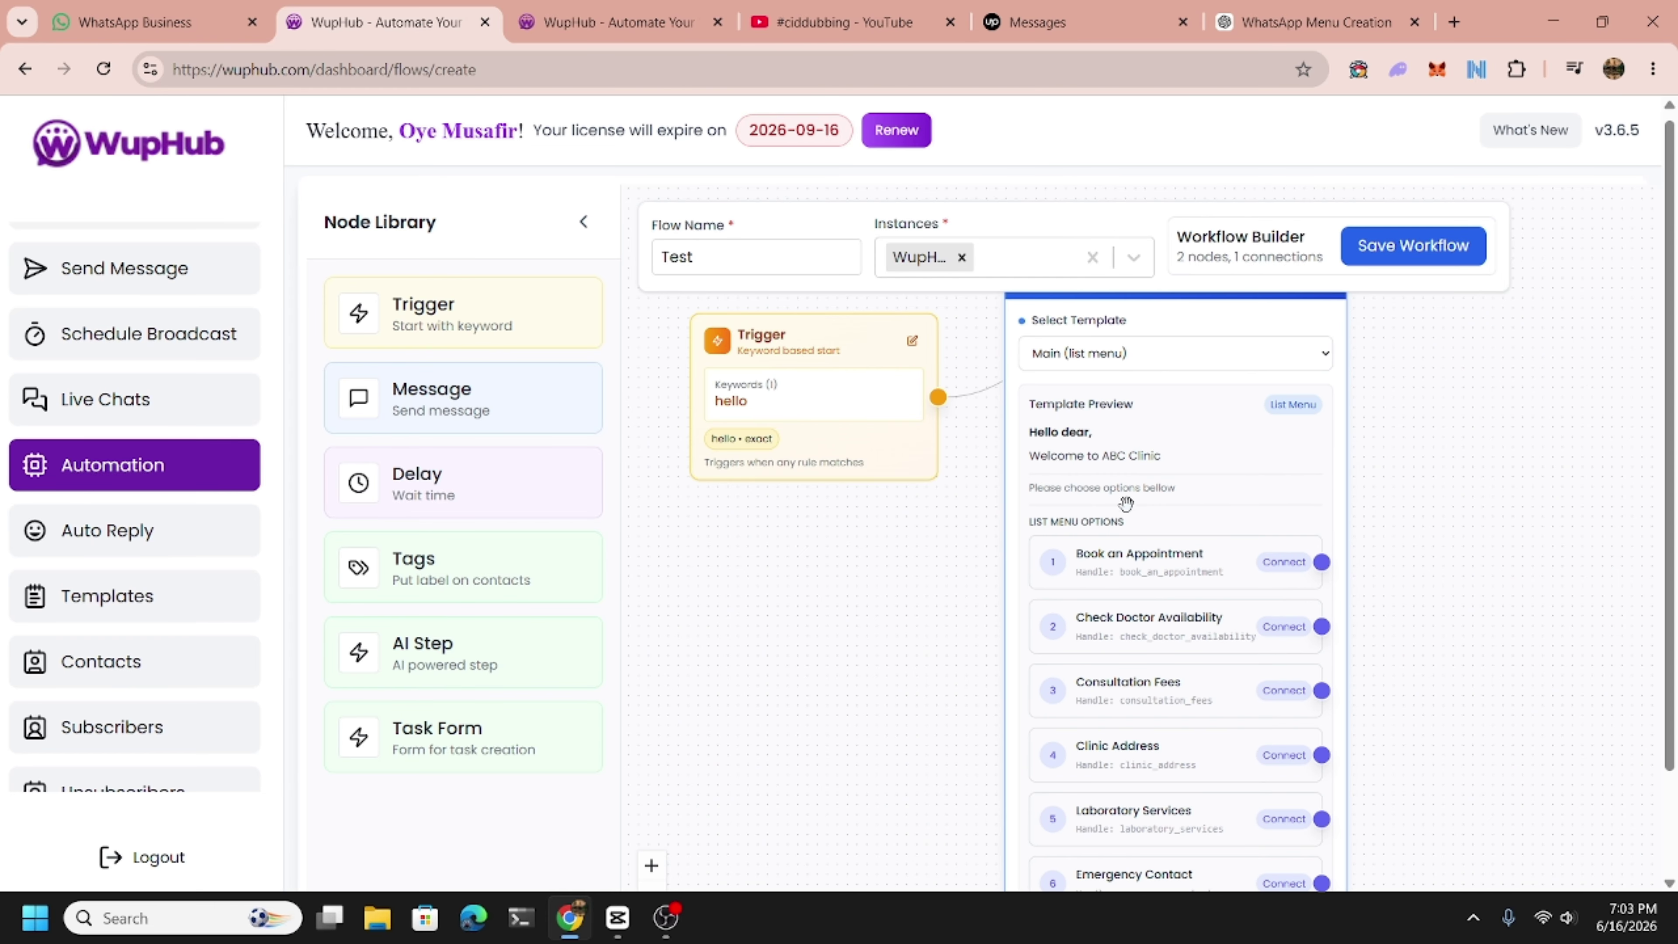
pyautogui.moveTo(1126, 505); pyautogui.dragTo(1114, 389)
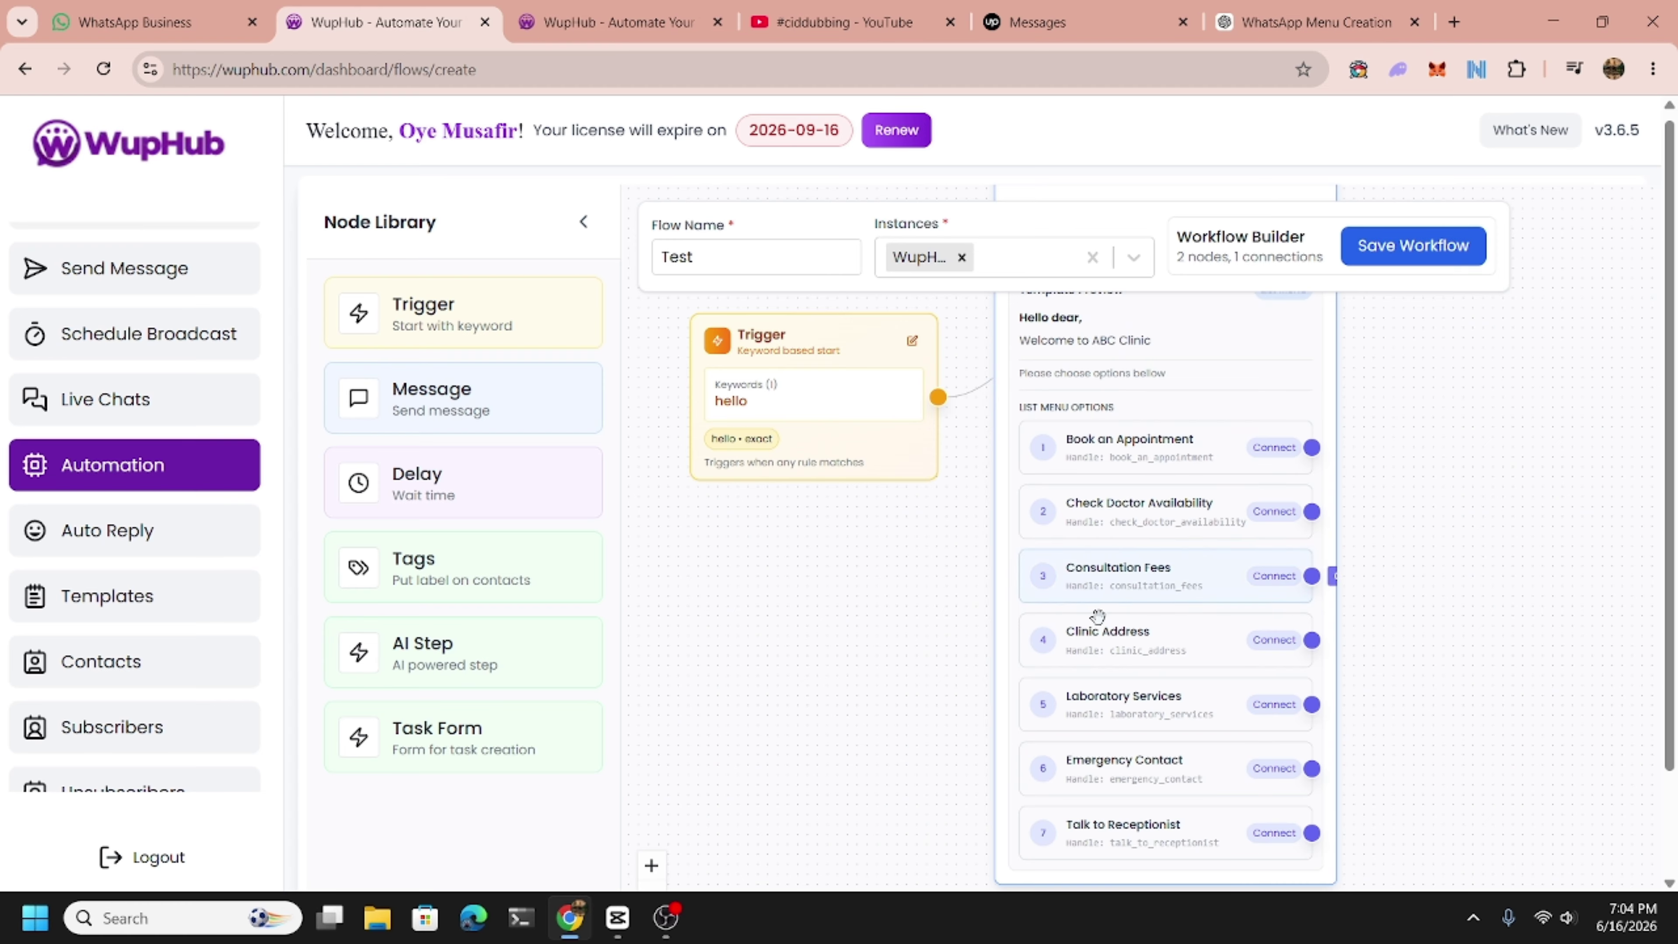
pyautogui.moveTo(1095, 624); pyautogui.dragTo(1088, 595)
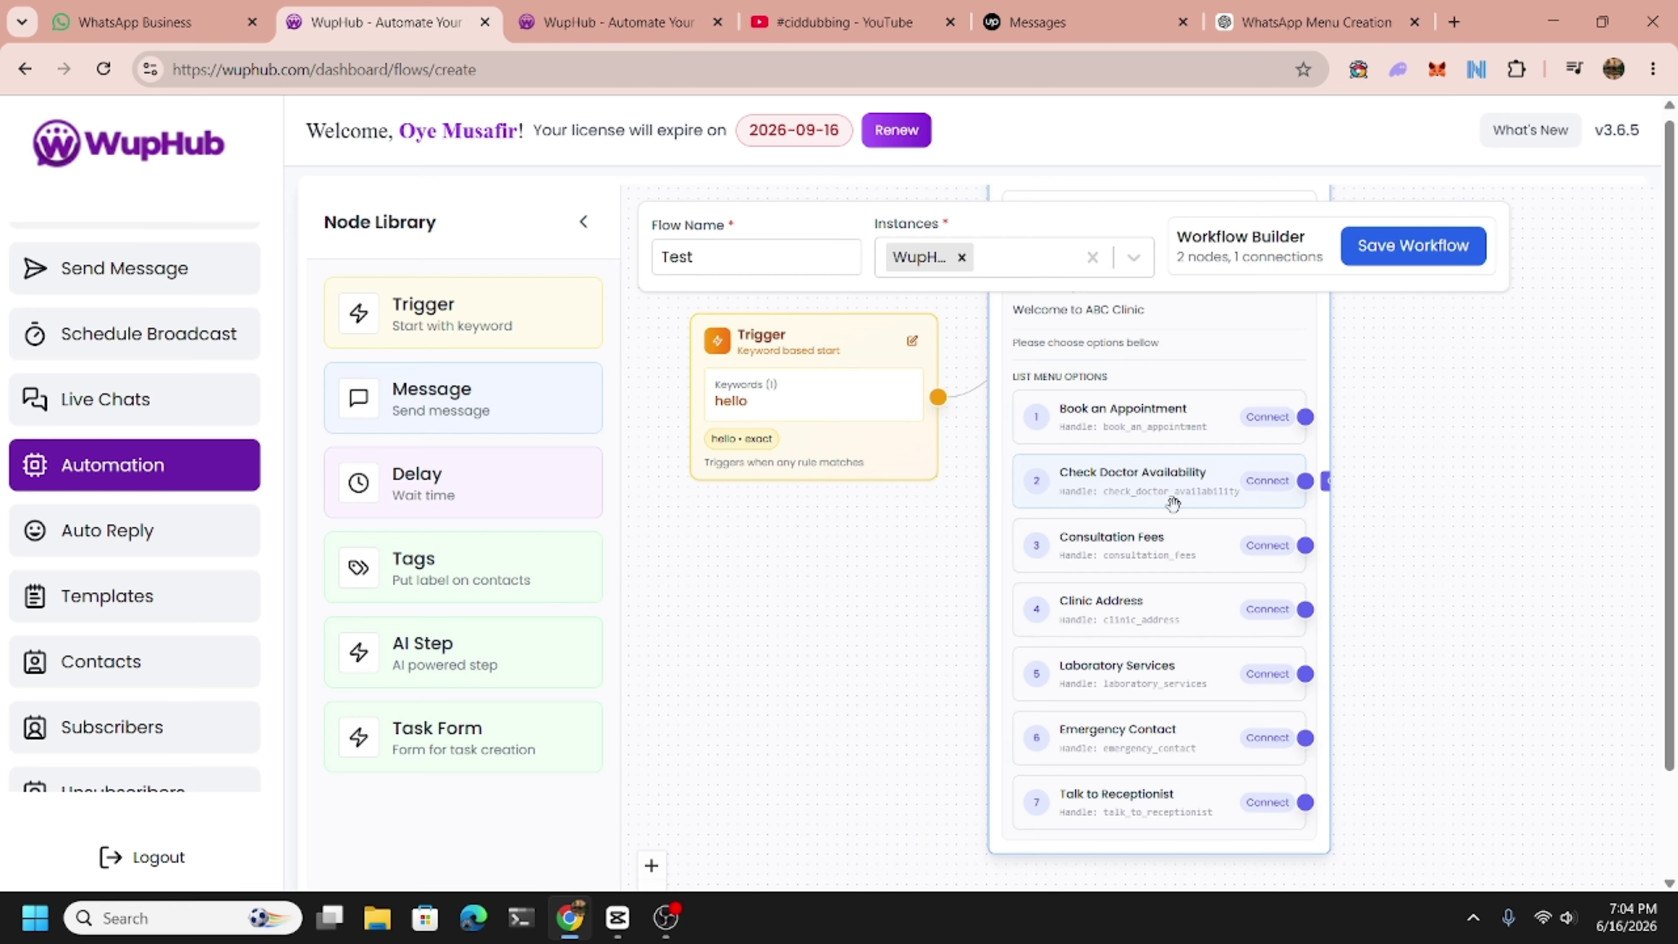
pyautogui.moveTo(1123, 574); pyautogui.dragTo(1120, 654)
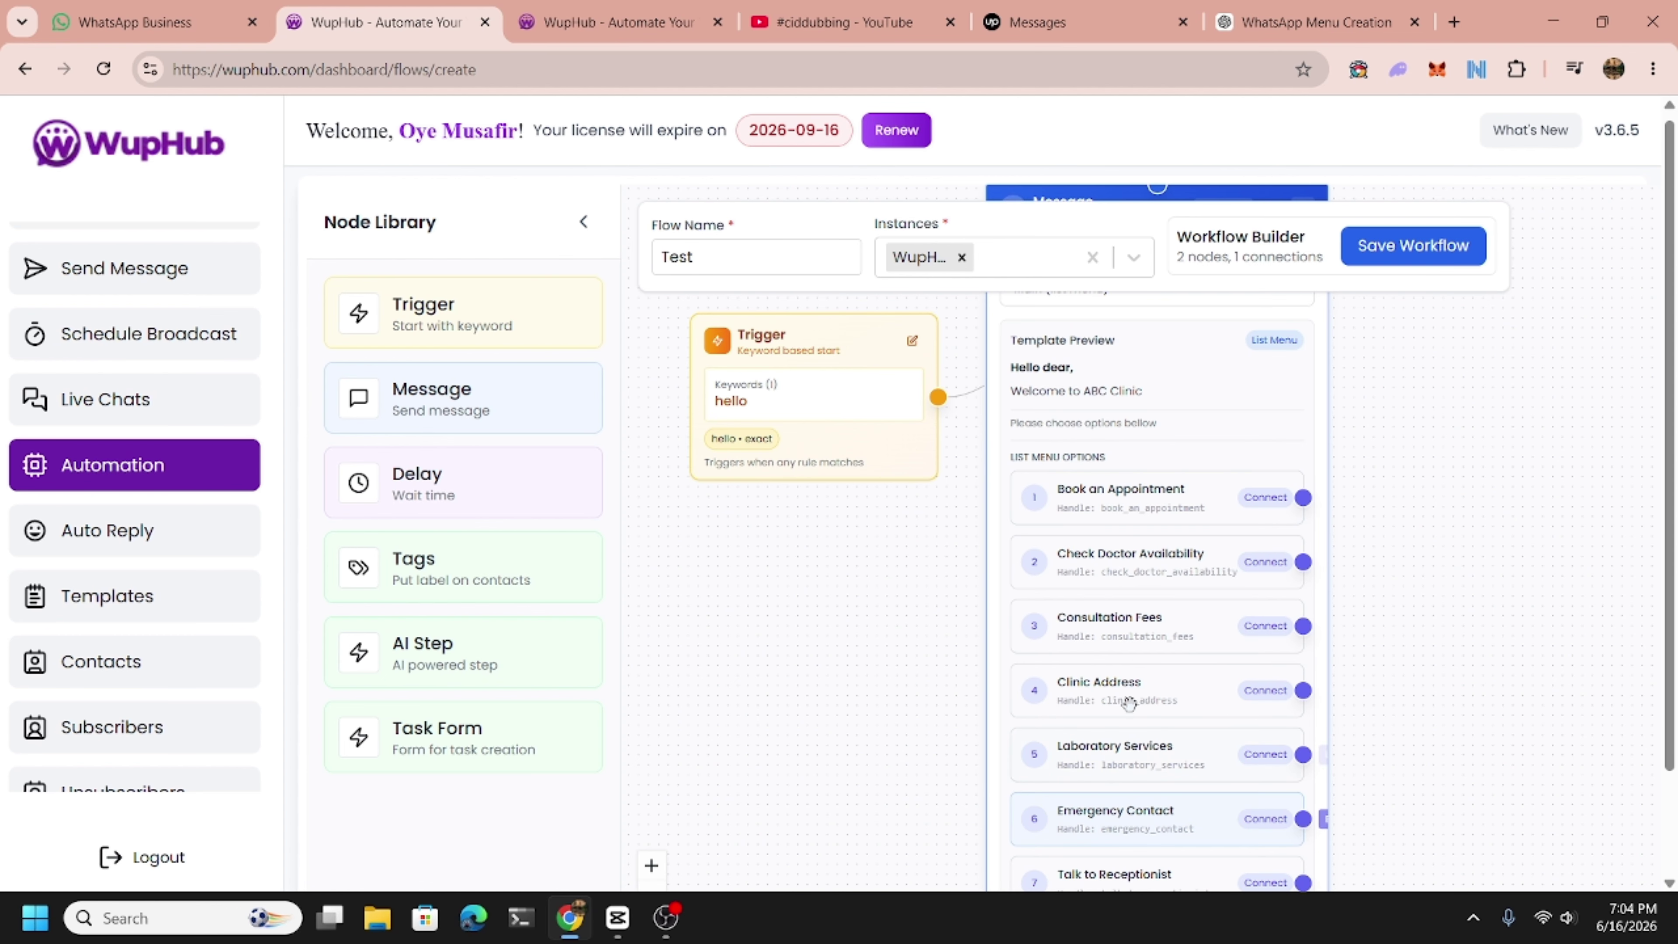
pyautogui.moveTo(1145, 597); pyautogui.dragTo(1137, 693)
pyautogui.moveTo(900, 672); pyautogui.dragTo(793, 624)
pyautogui.scroll(-3, 842, 696)
pyautogui.scroll(2, 834, 699)
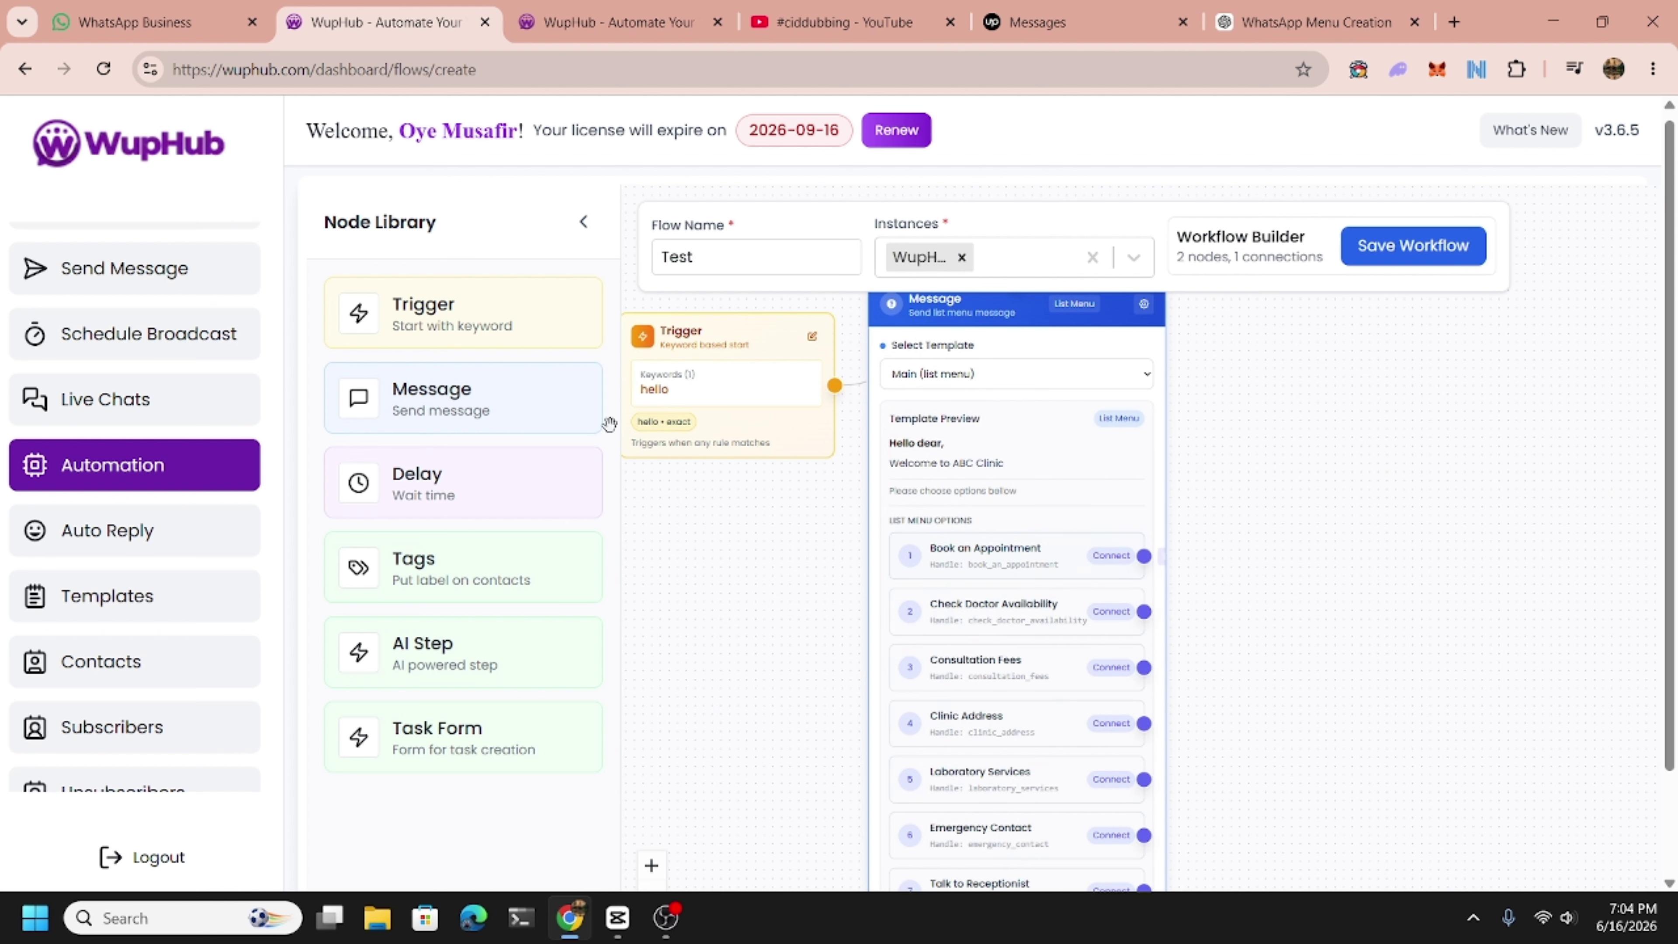
# Add a third Message node using the 'Apointment booking (list menu)' template.
pyautogui.moveTo(442, 389); pyautogui.dragTo(1334, 414)
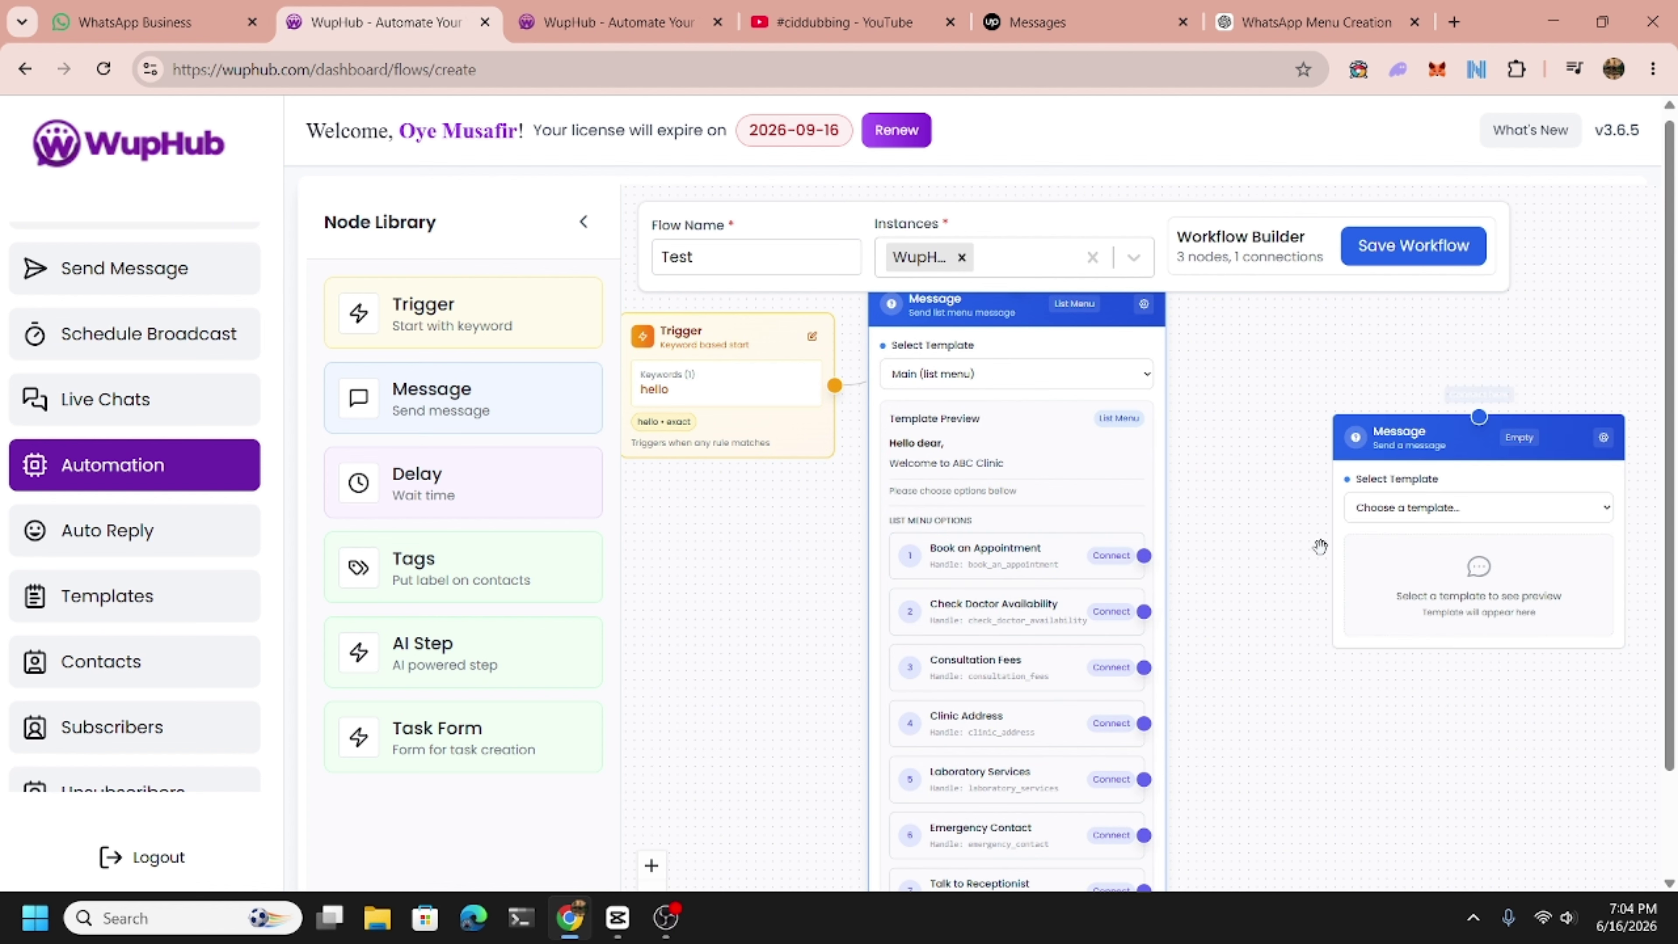
pyautogui.moveTo(1284, 582); pyautogui.dragTo(1182, 611)
pyautogui.click(1359, 533)
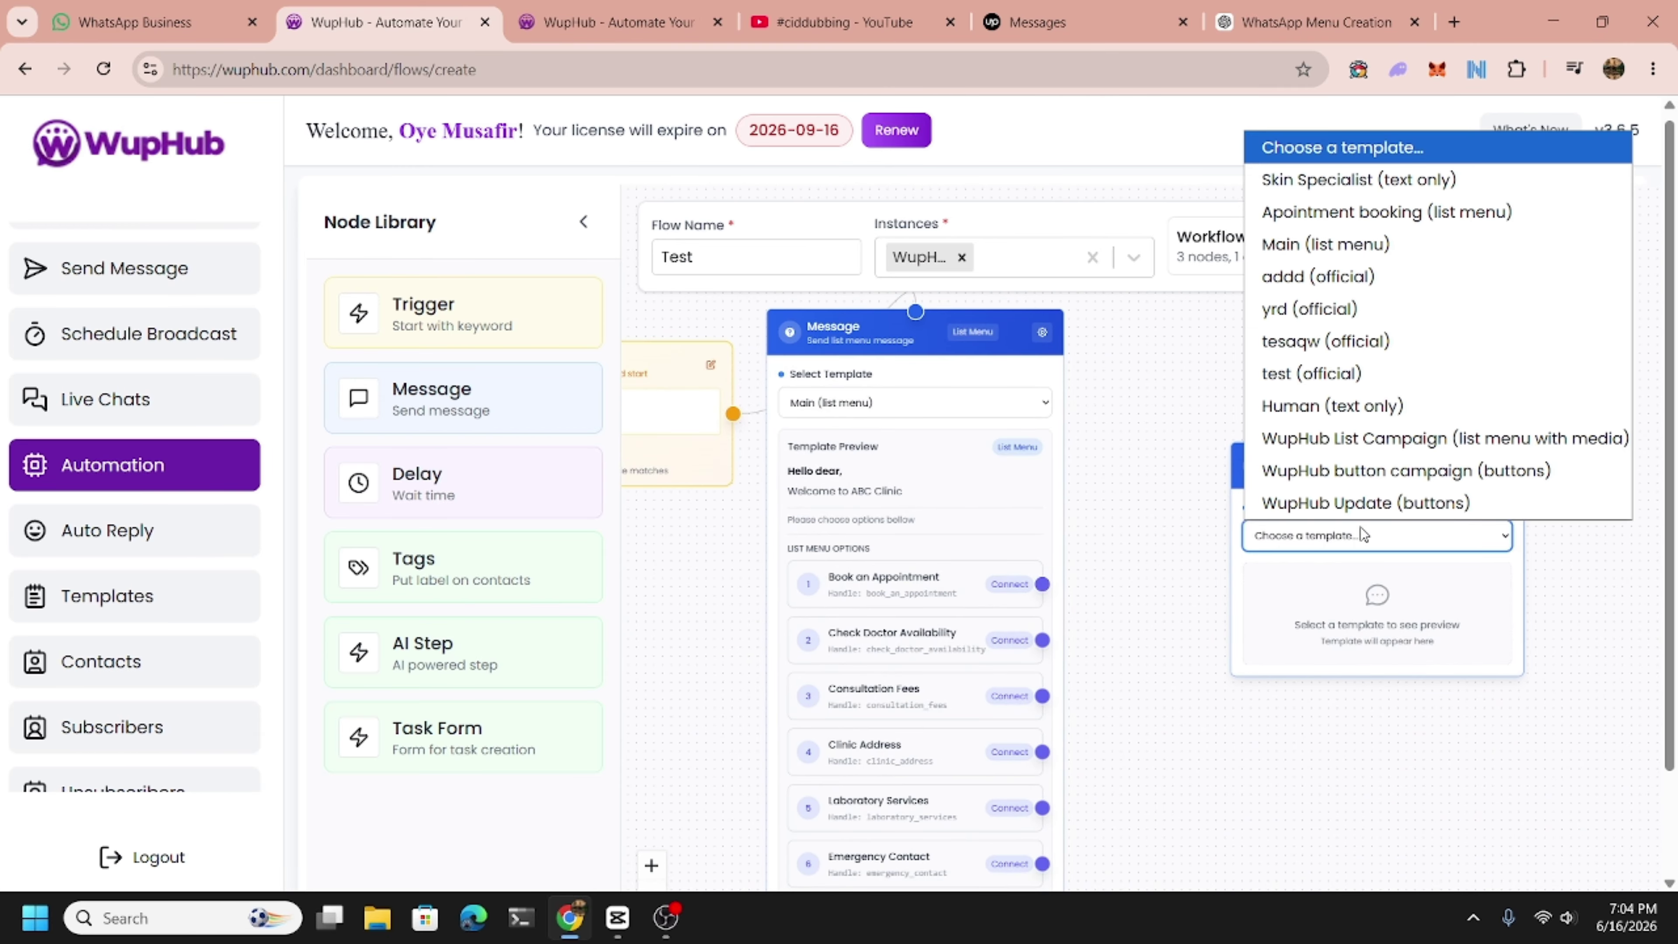
pyautogui.click(1343, 211)
pyautogui.moveTo(1358, 630); pyautogui.dragTo(1341, 585)
pyautogui.moveTo(1183, 665)
pyautogui.mouseDown()
pyautogui.moveTo(1207, 619)
pyautogui.moveTo(1189, 674)
pyautogui.mouseUp()
# Link Book an Appointment to the booking node and route Main Menu back to the first menu node.
pyautogui.moveTo(1056, 600); pyautogui.dragTo(1402, 409)
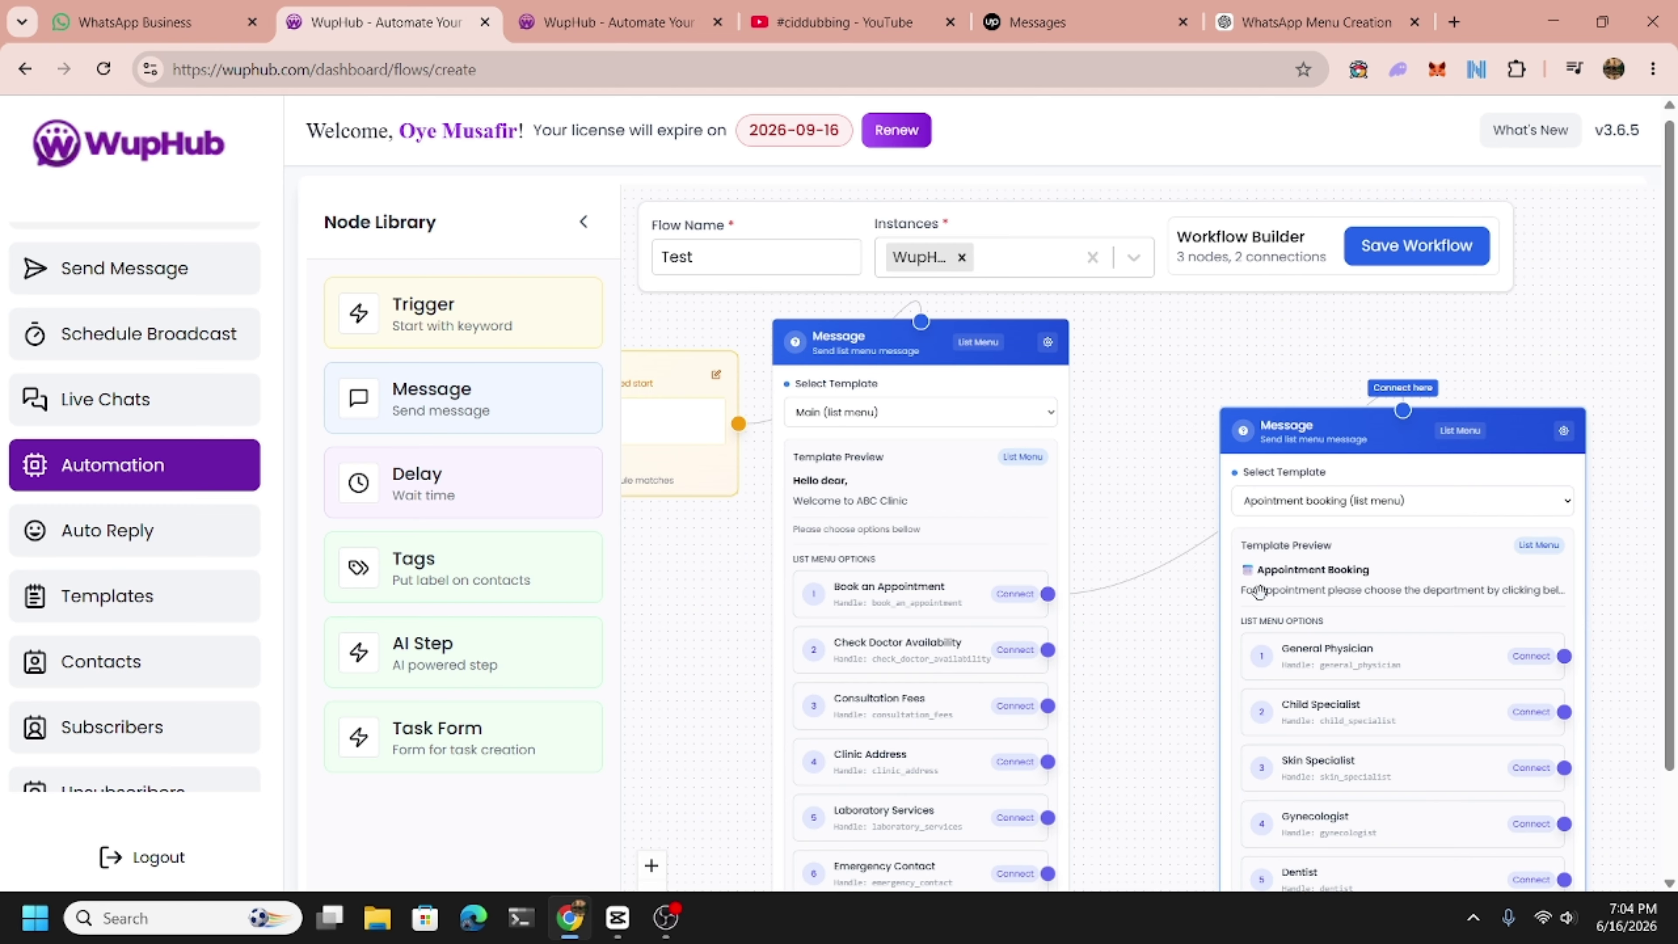
pyautogui.moveTo(1156, 714); pyautogui.dragTo(993, 648)
pyautogui.scroll(-1, 1110, 671)
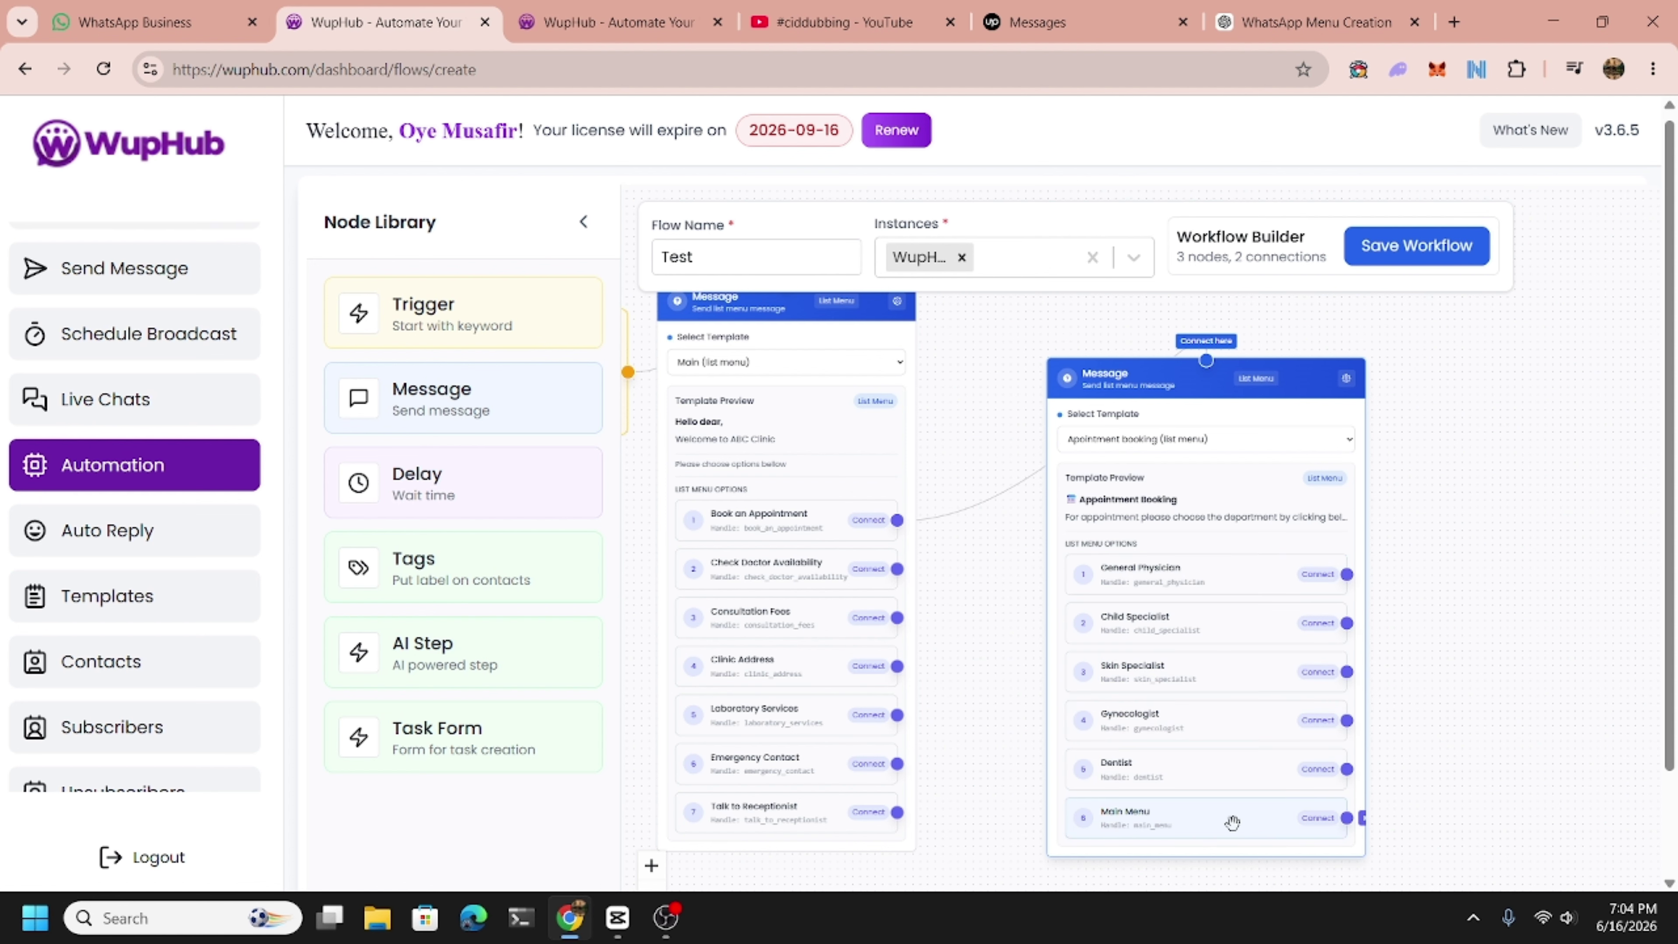
pyautogui.moveTo(1348, 823); pyautogui.dragTo(1170, 304)
pyautogui.scroll(2, 1117, 467)
pyautogui.scroll(-2, 1116, 467)
# Start a link from the Skin Specialist option and drop a fourth Message node onto the canvas.
pyautogui.moveTo(1322, 573); pyautogui.dragTo(1176, 602)
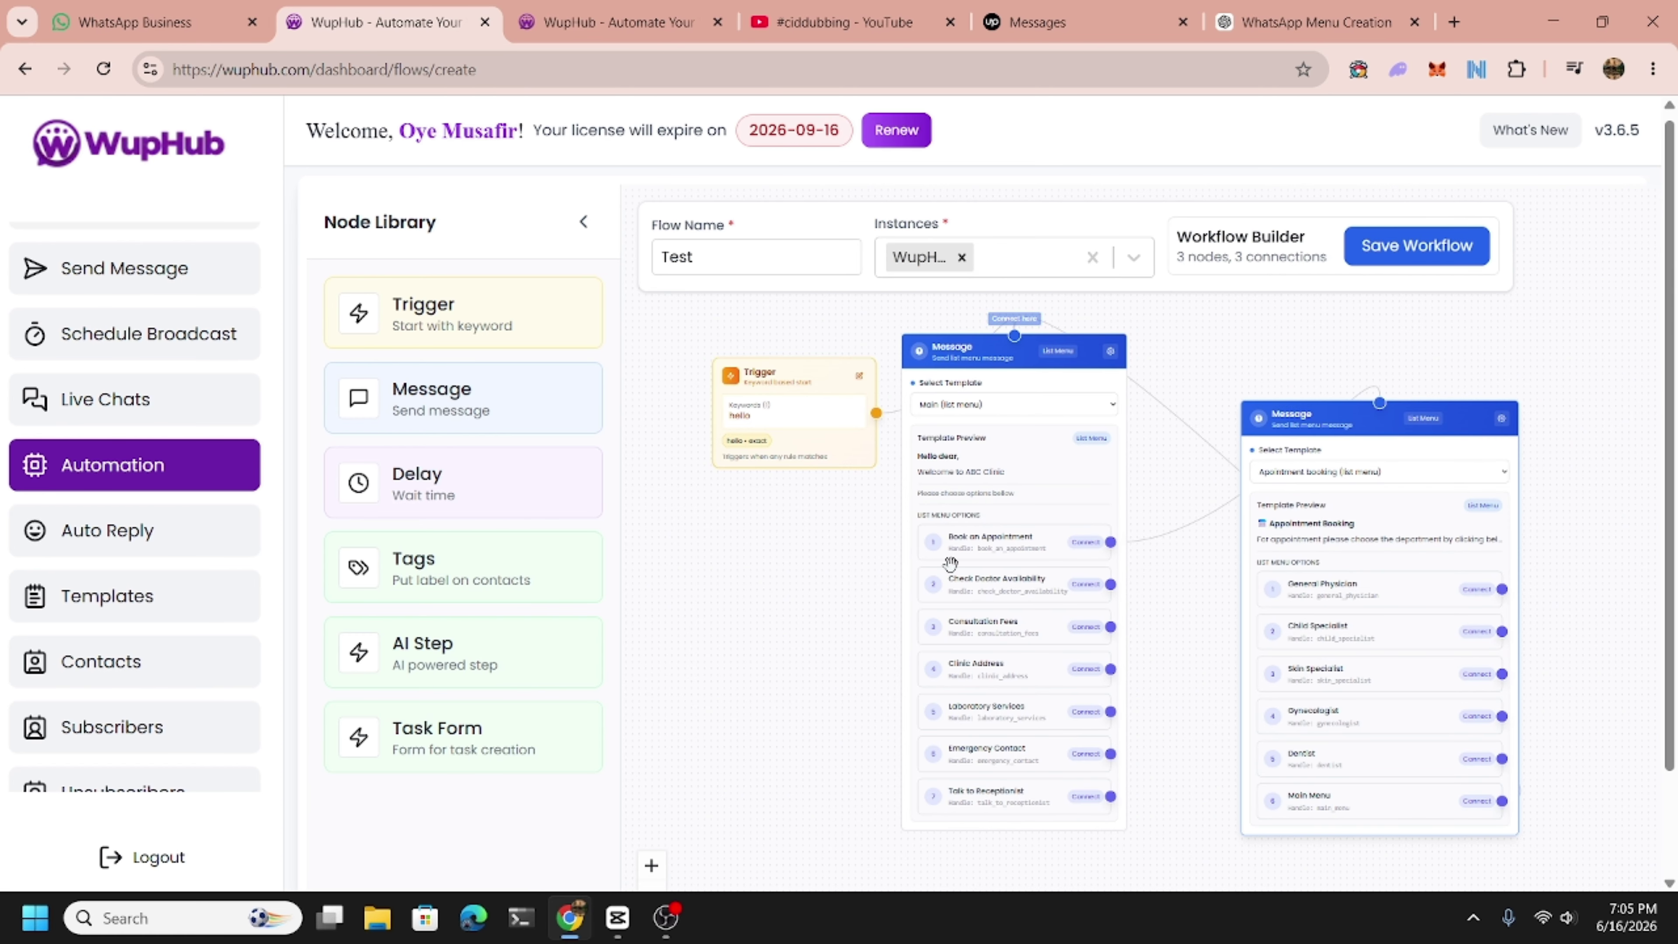
pyautogui.moveTo(1198, 697); pyautogui.dragTo(1086, 676)
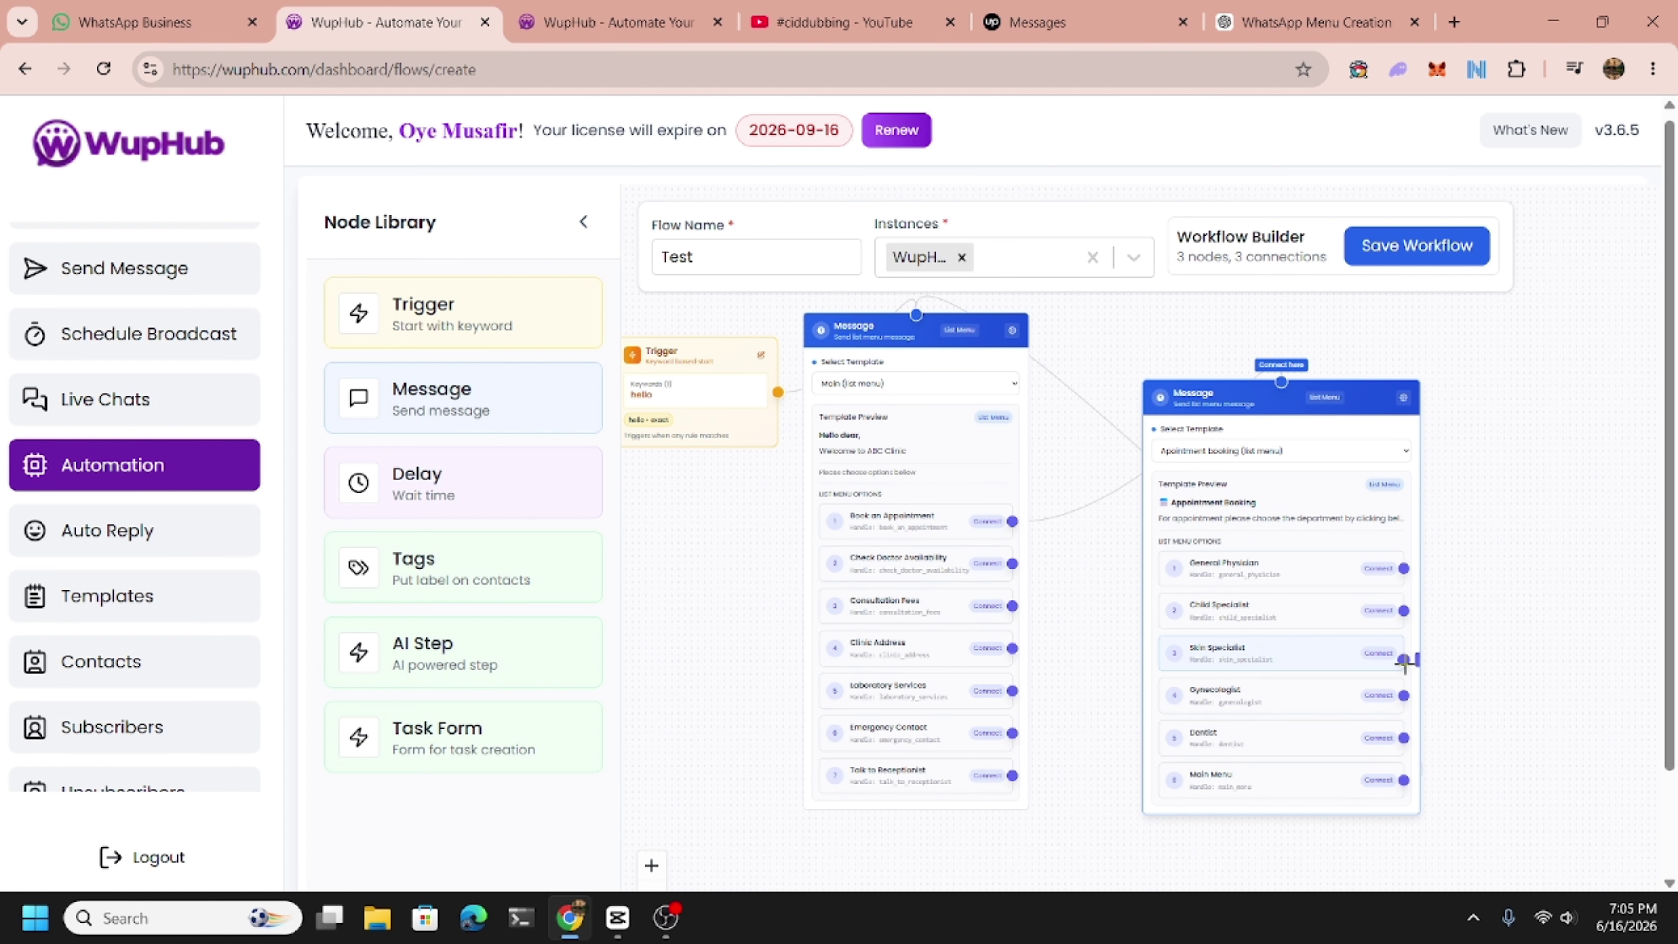
pyautogui.moveTo(1404, 663); pyautogui.dragTo(1480, 514)
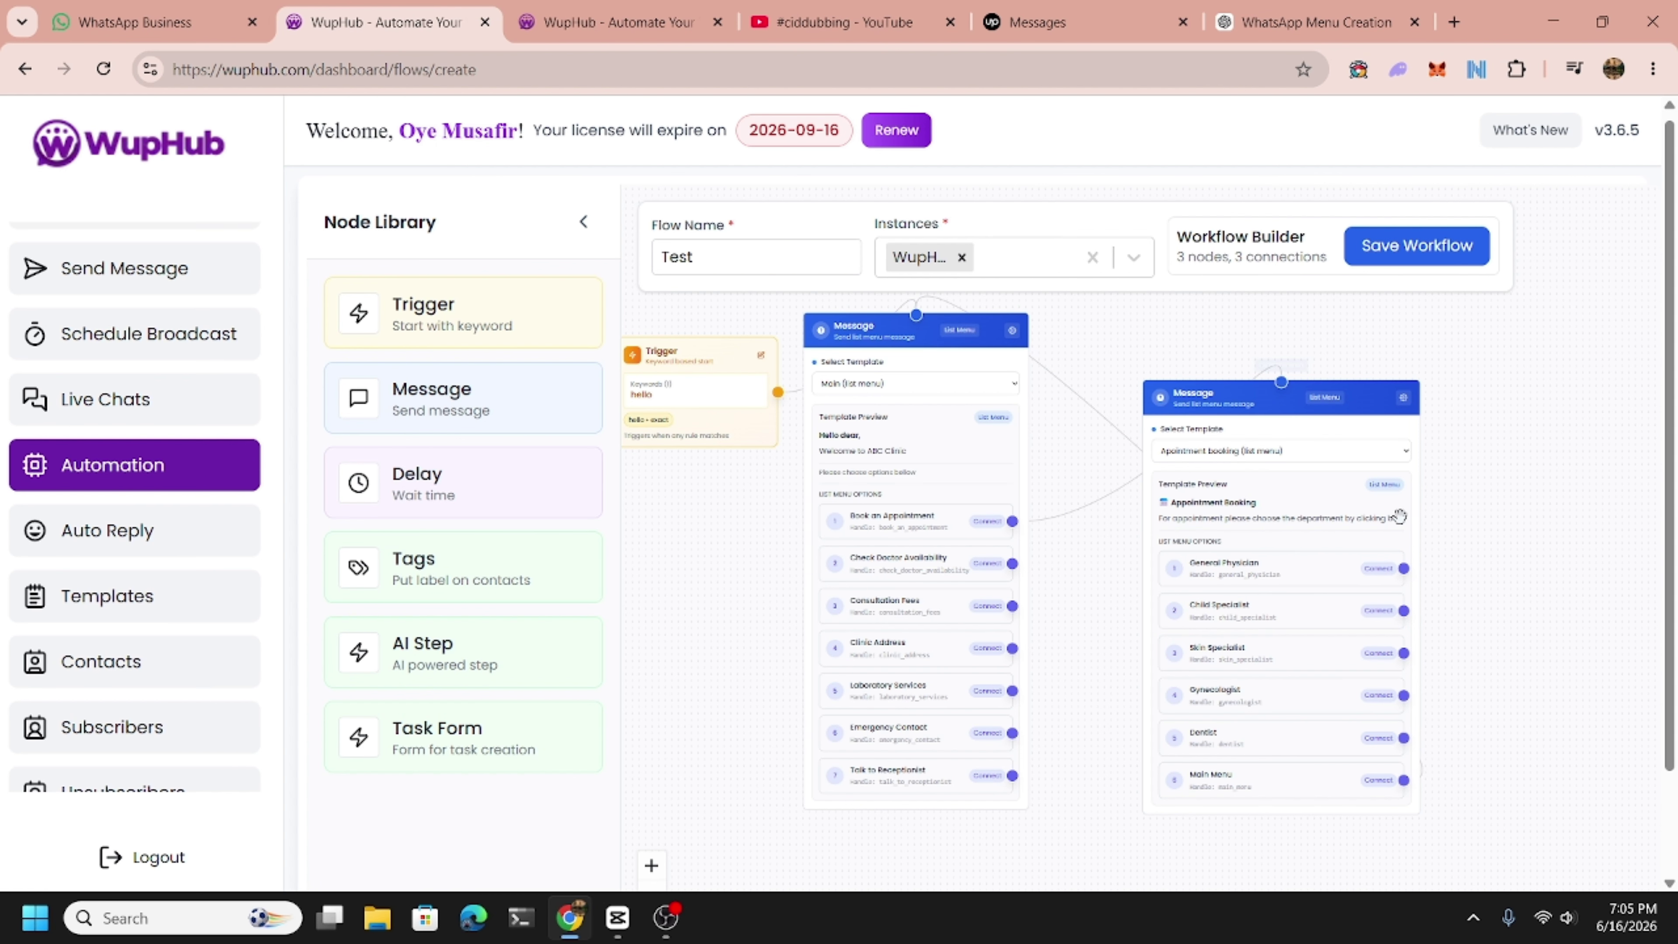
pyautogui.moveTo(1106, 577); pyautogui.dragTo(958, 562)
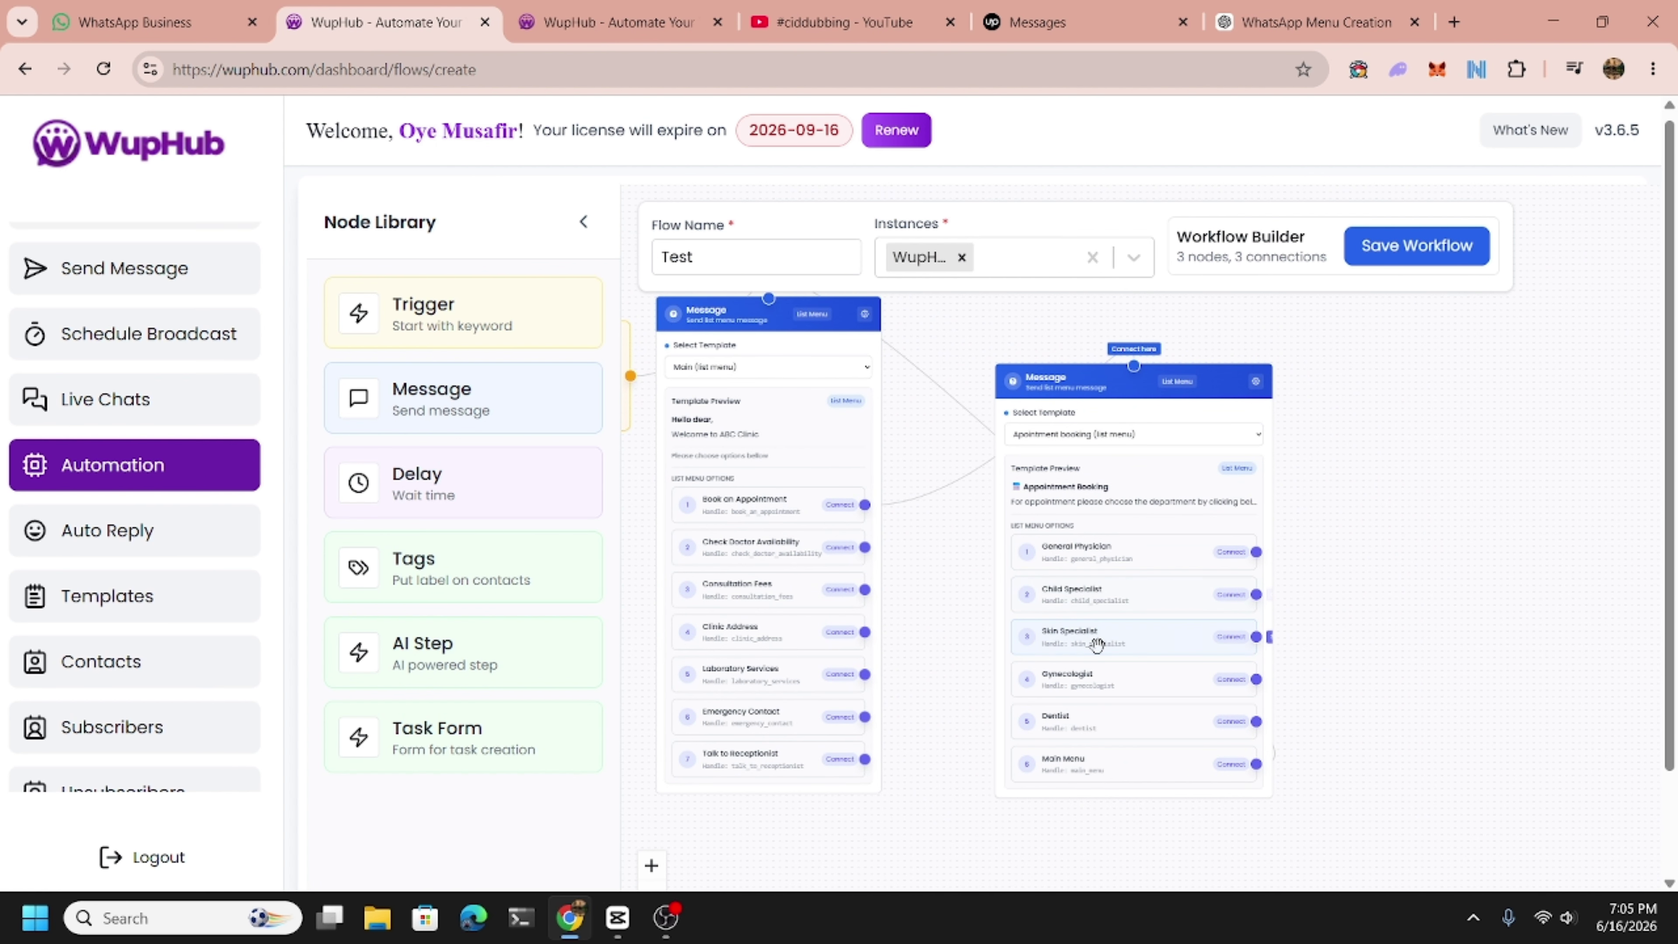
pyautogui.moveTo(423, 398); pyautogui.dragTo(1432, 477)
# Give the fourth Message node the 'Skin Specialist (text only)' template and delete the link drawn into it.
pyautogui.click(1480, 568)
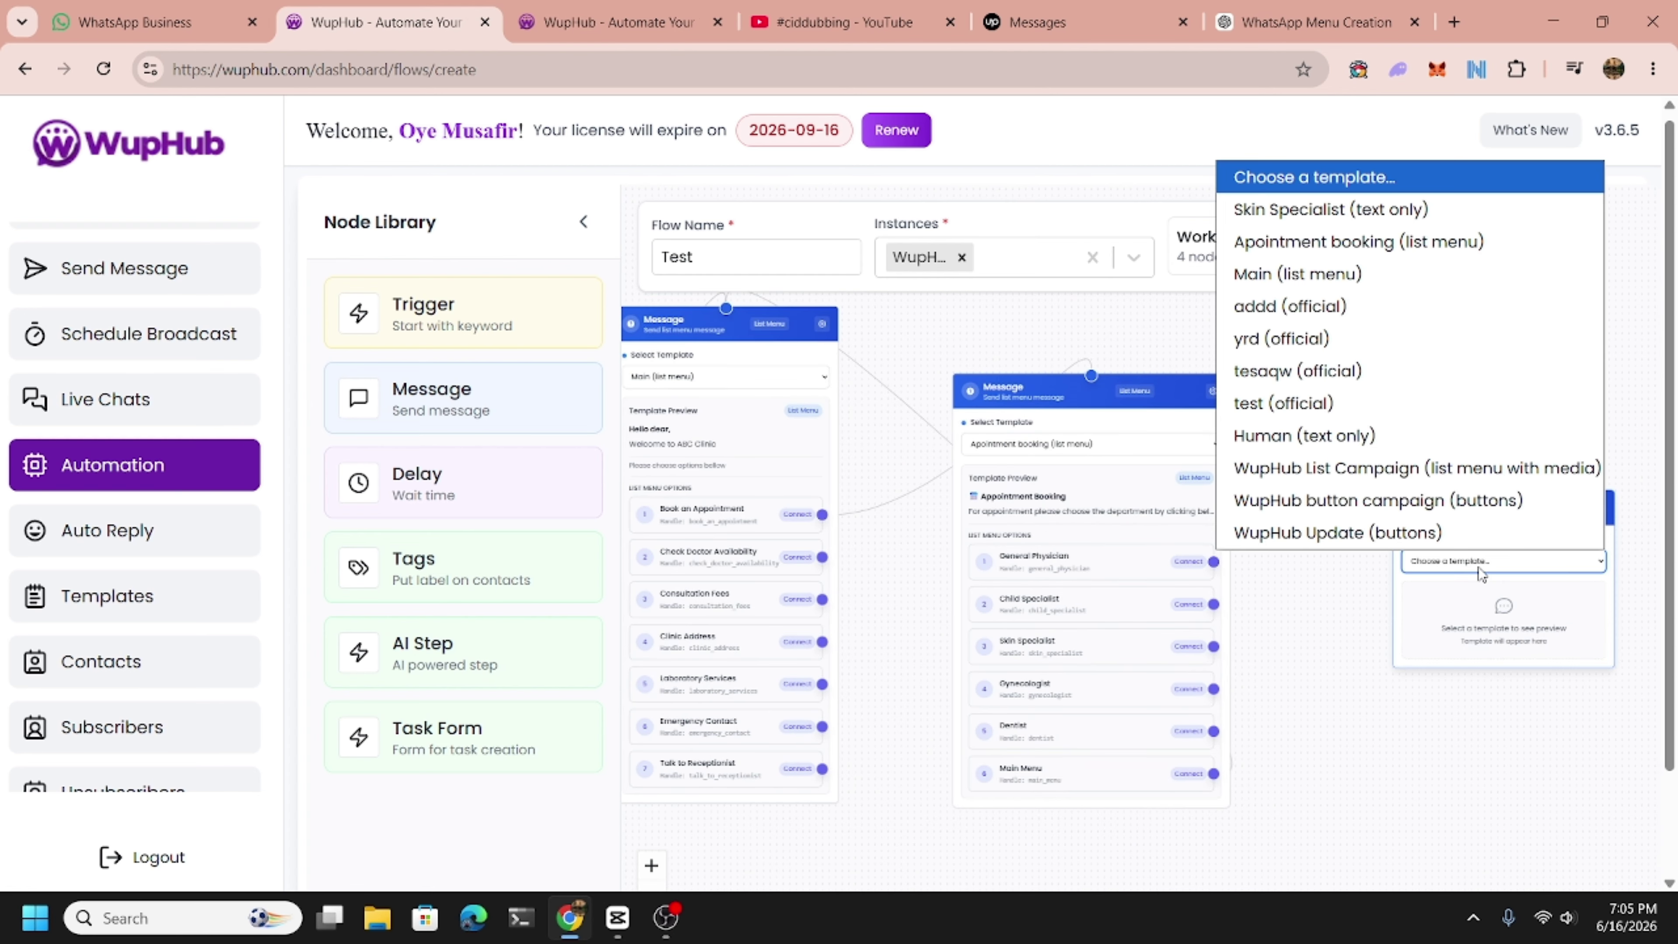
pyautogui.click(1311, 216)
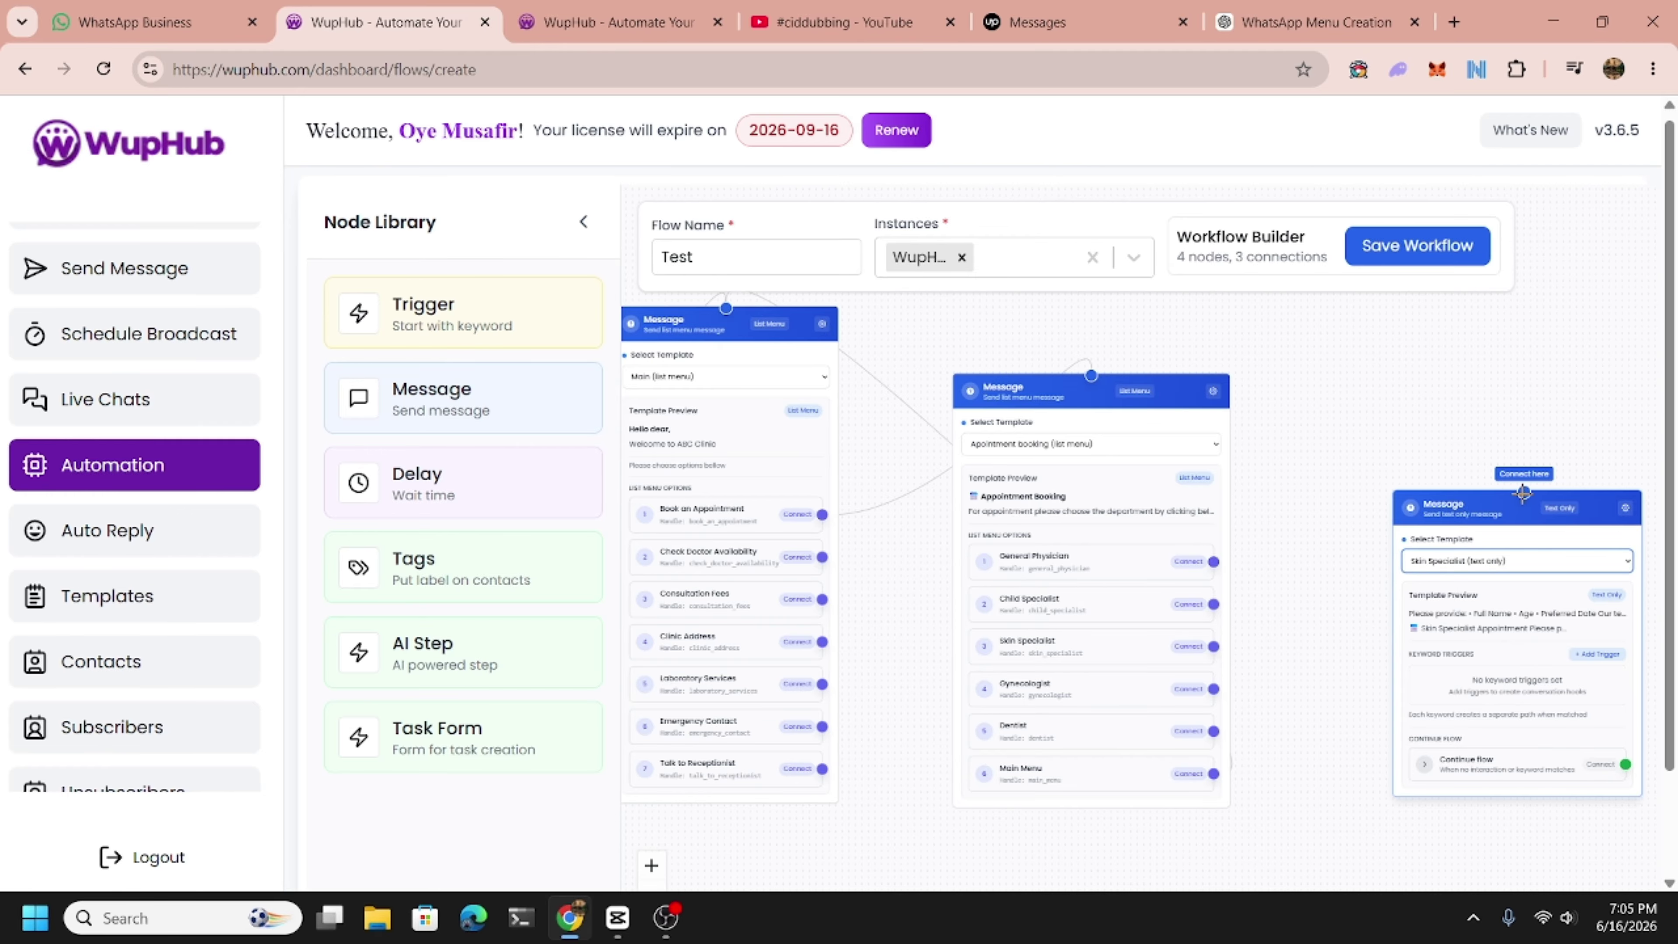
pyautogui.moveTo(1523, 492); pyautogui.dragTo(1183, 656)
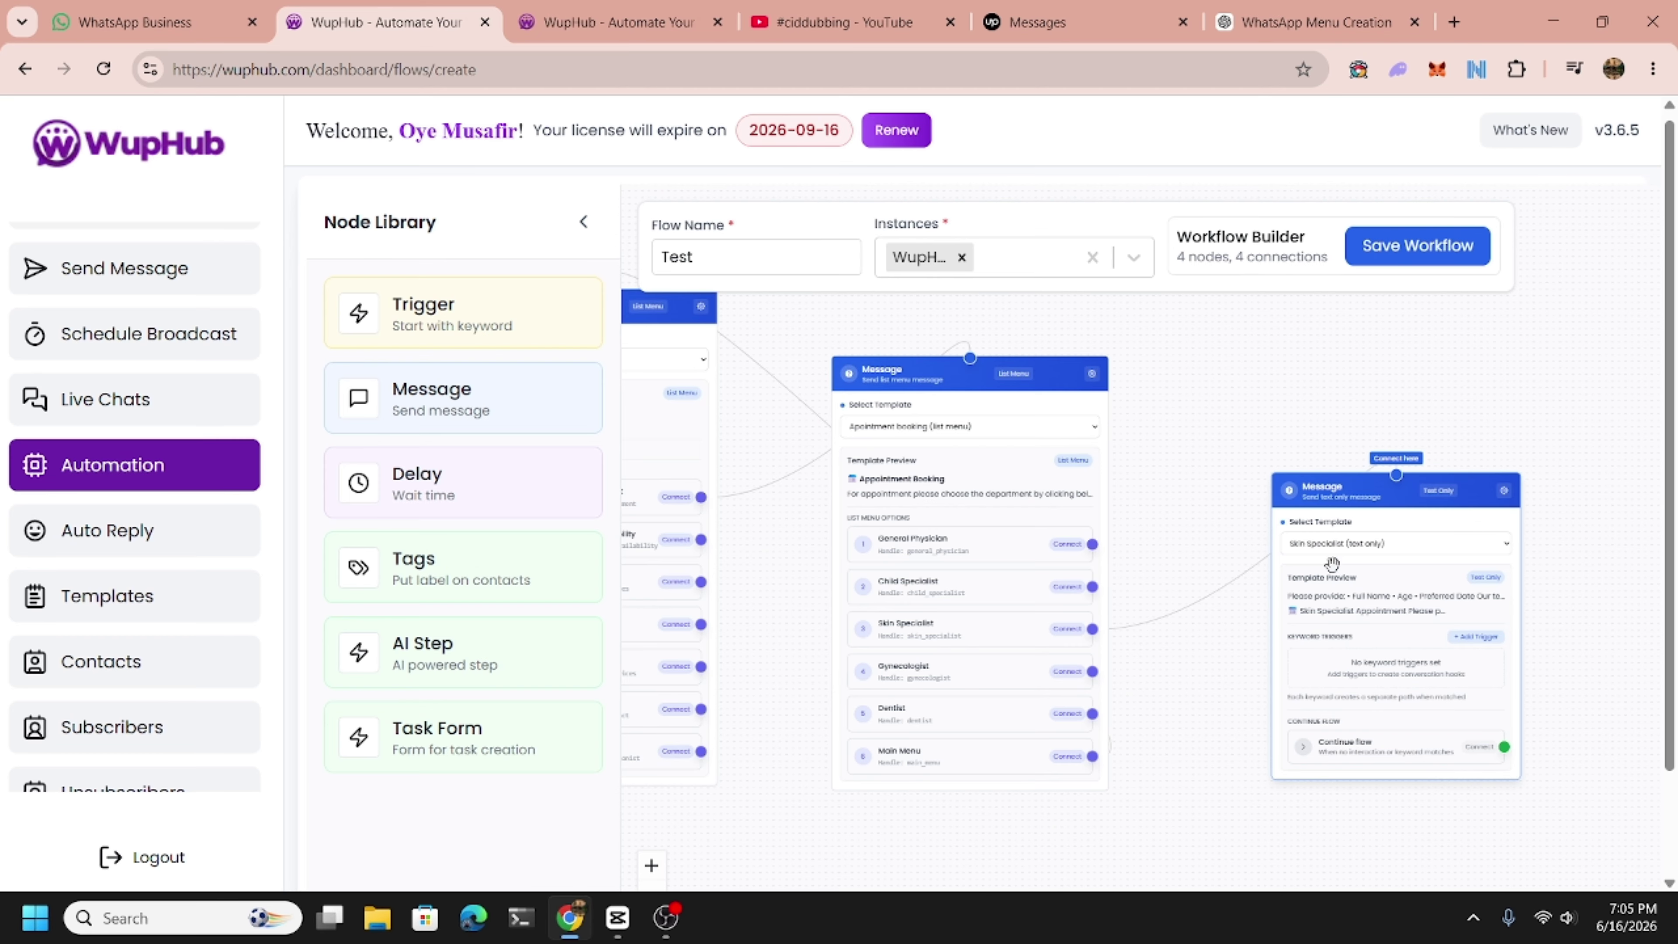
pyautogui.moveTo(1335, 499); pyautogui.dragTo(1373, 490)
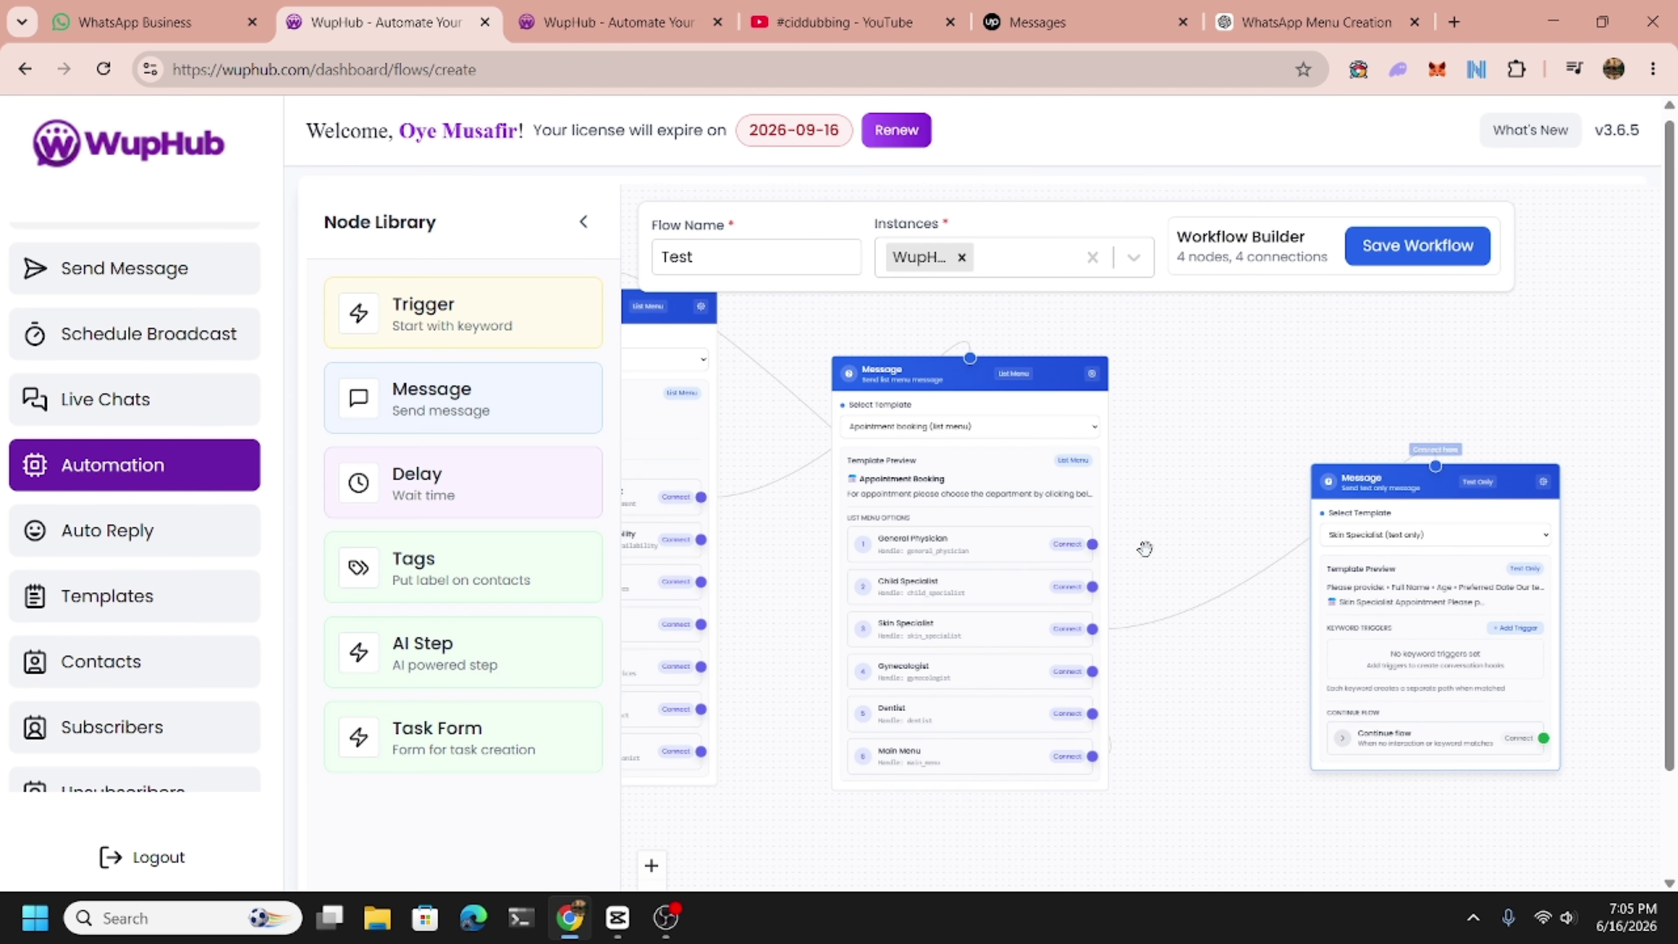
pyautogui.click(1193, 618)
pyautogui.press('Delete')
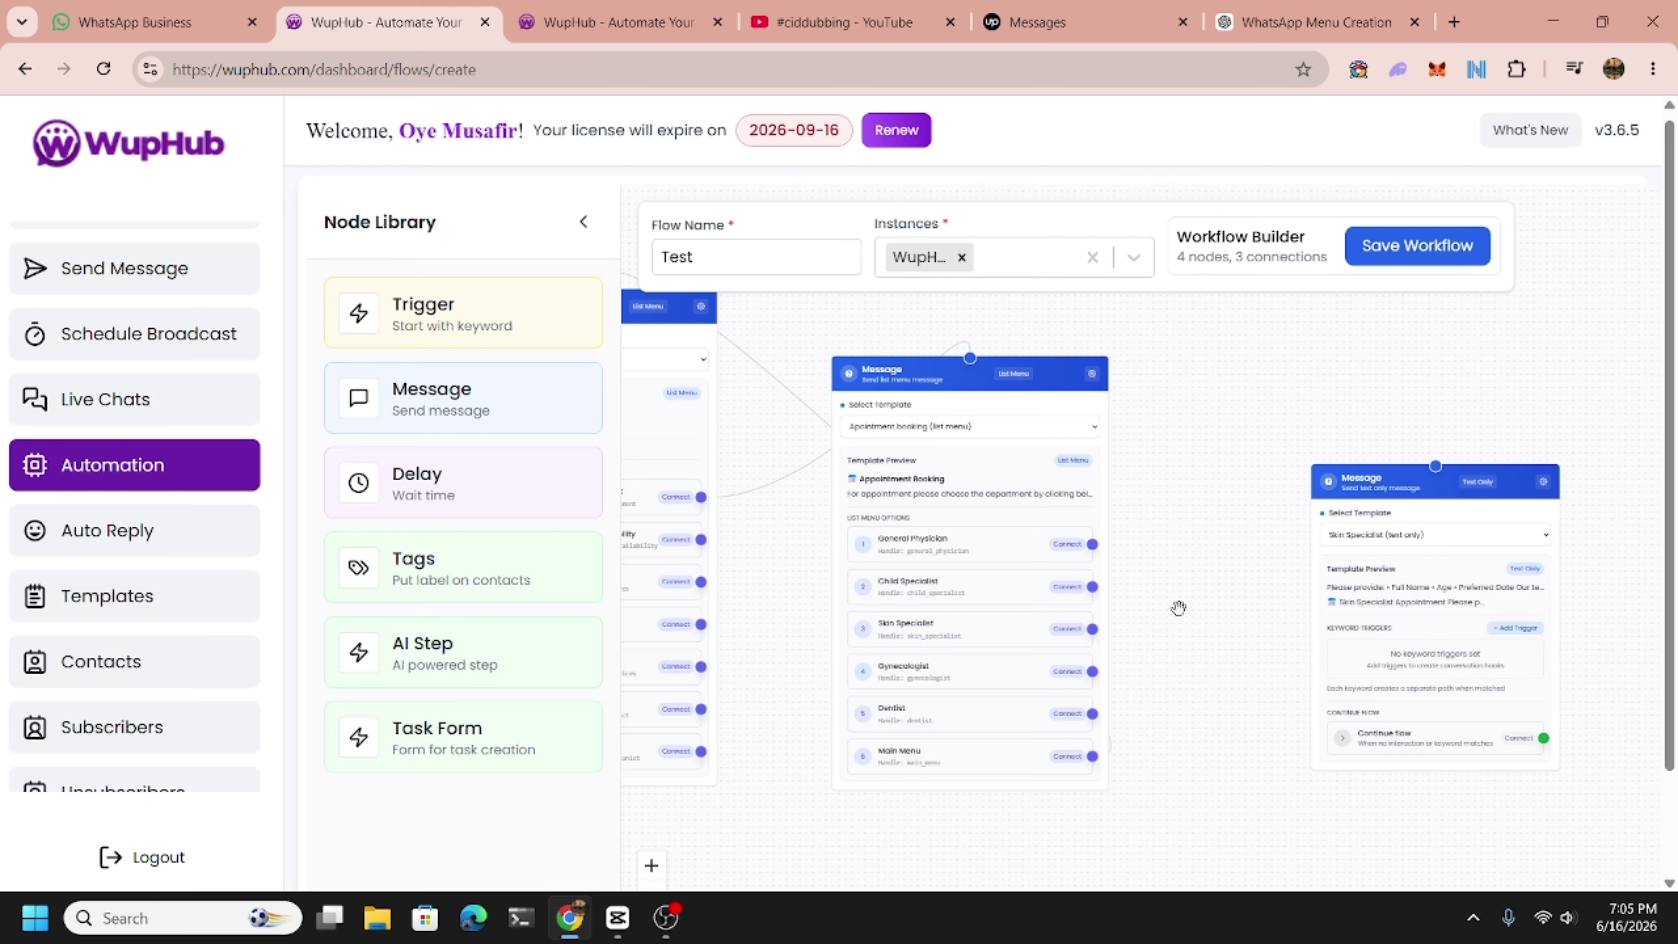
# Add a Tag Contact node and create a new skin specialist tag for it.
pyautogui.moveTo(472, 588); pyautogui.dragTo(1255, 533)
pyautogui.moveTo(1394, 492); pyautogui.dragTo(1520, 499)
pyautogui.click(1273, 575)
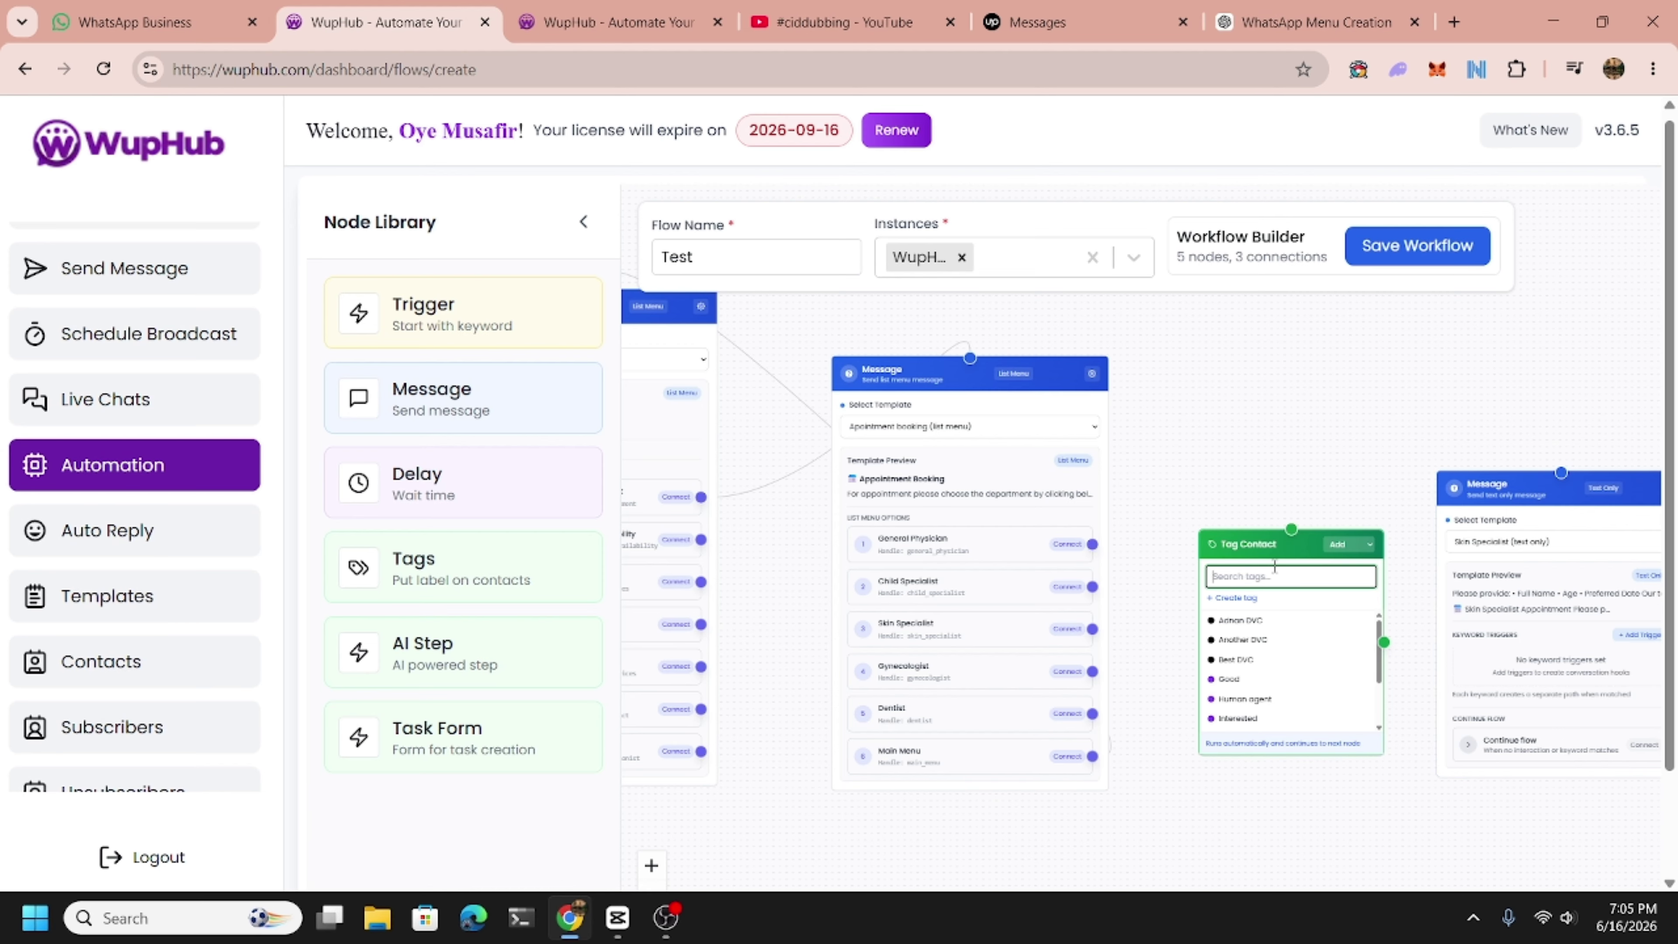
pyautogui.write('skin specialist')
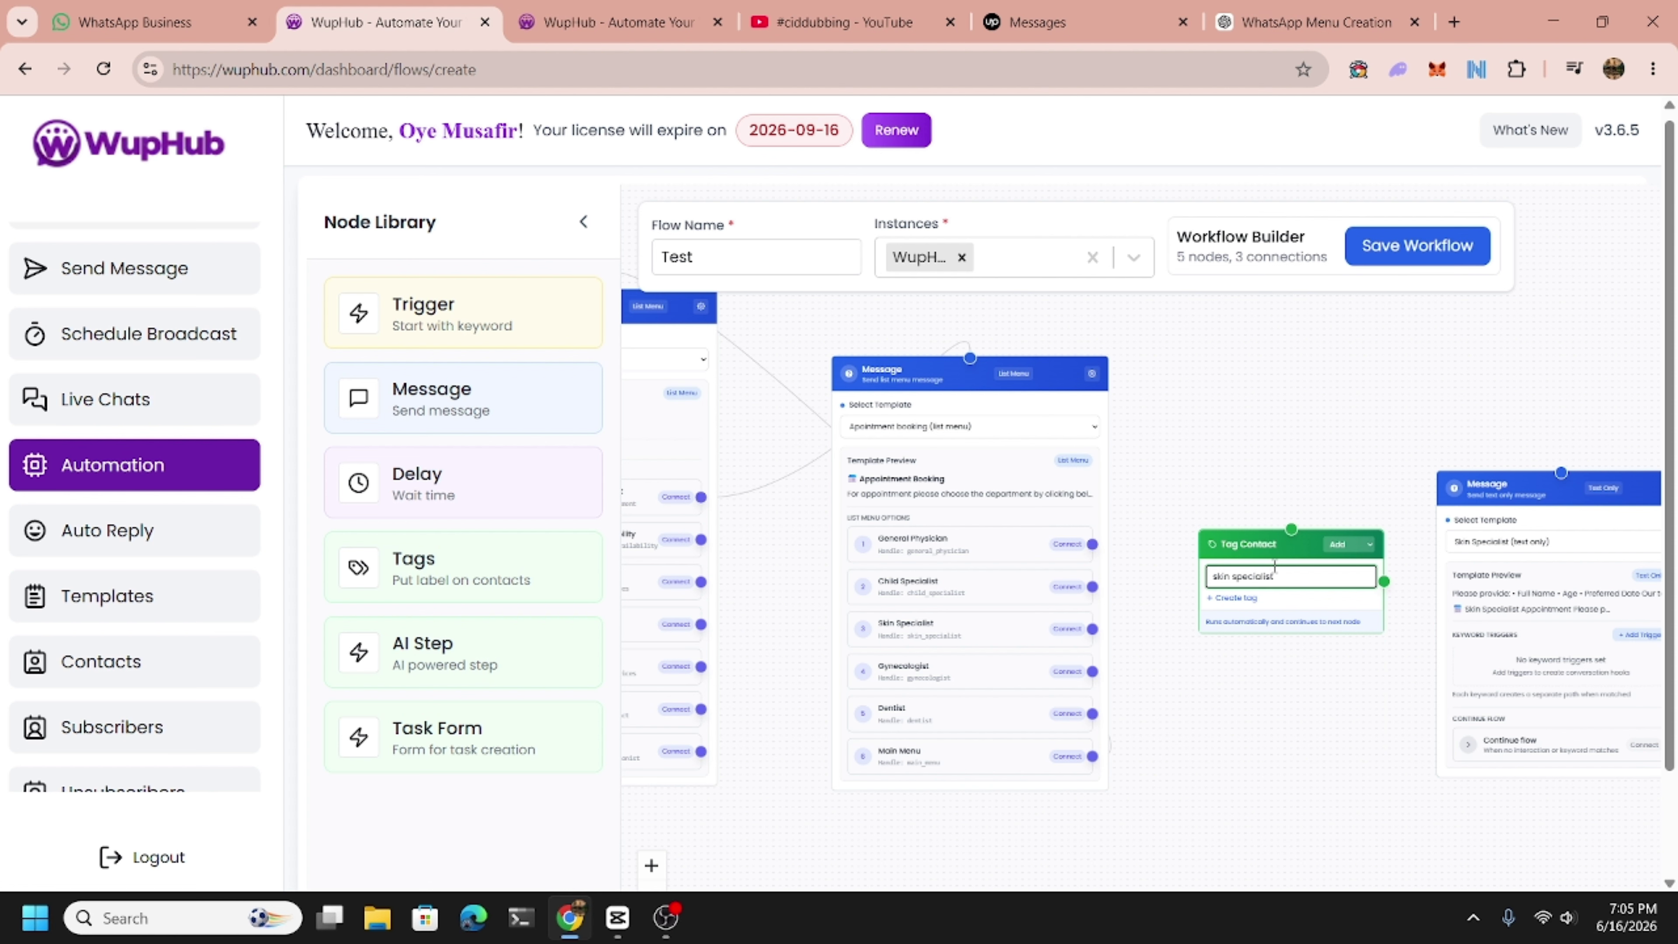
pyautogui.click(1244, 597)
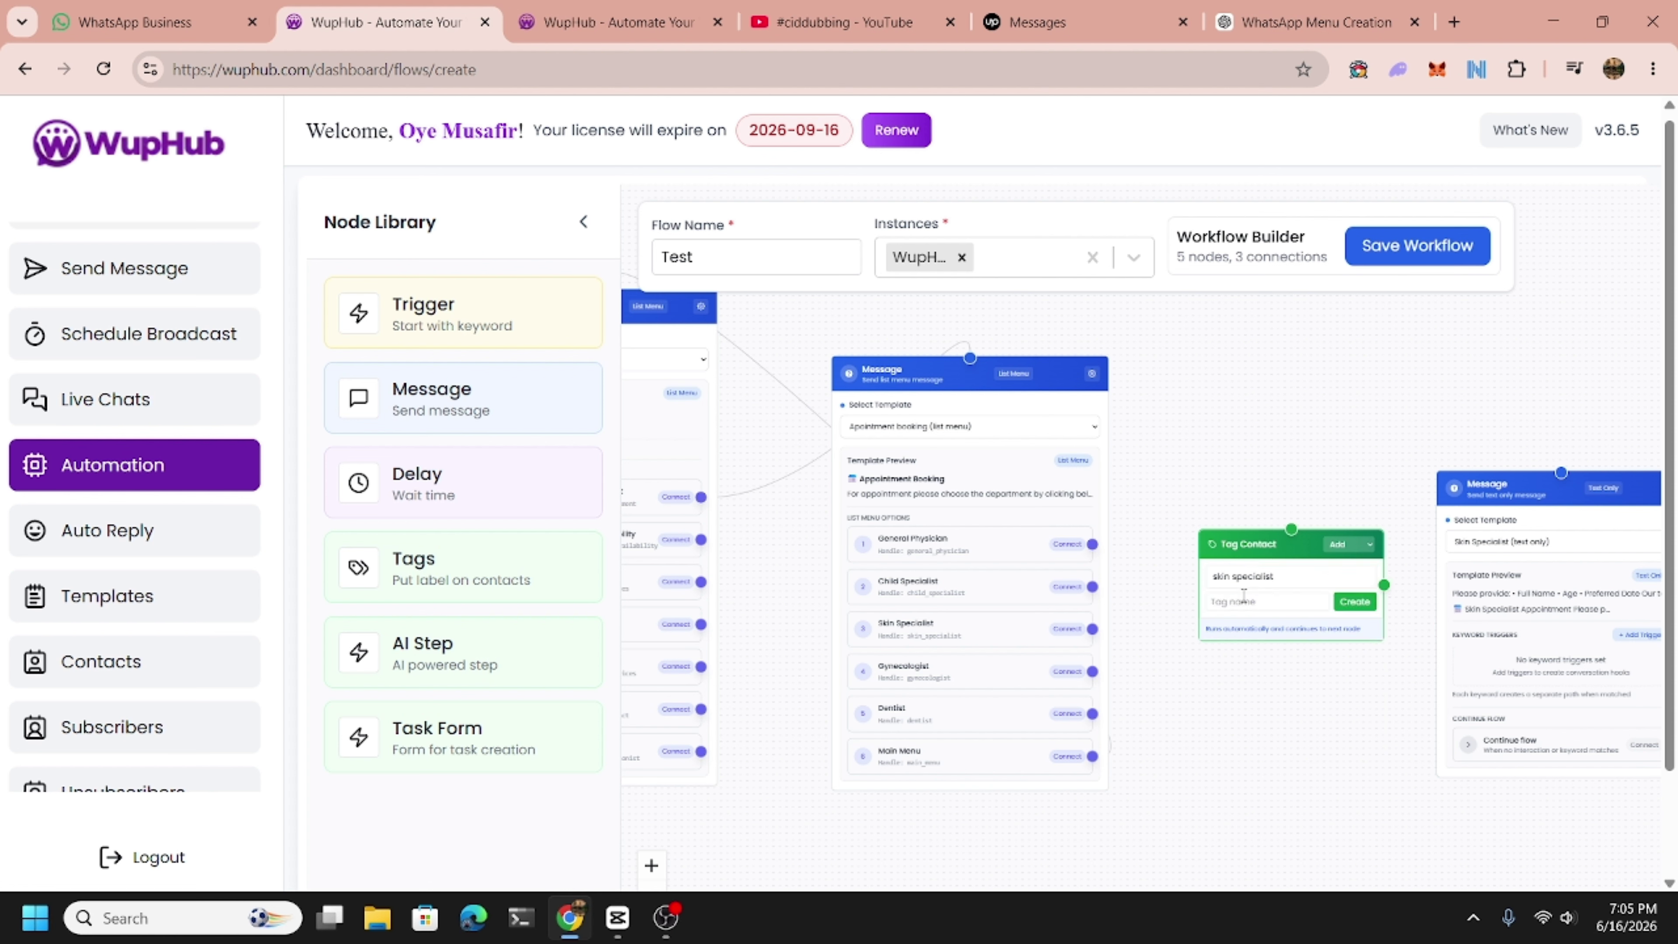
pyautogui.click(1260, 575)
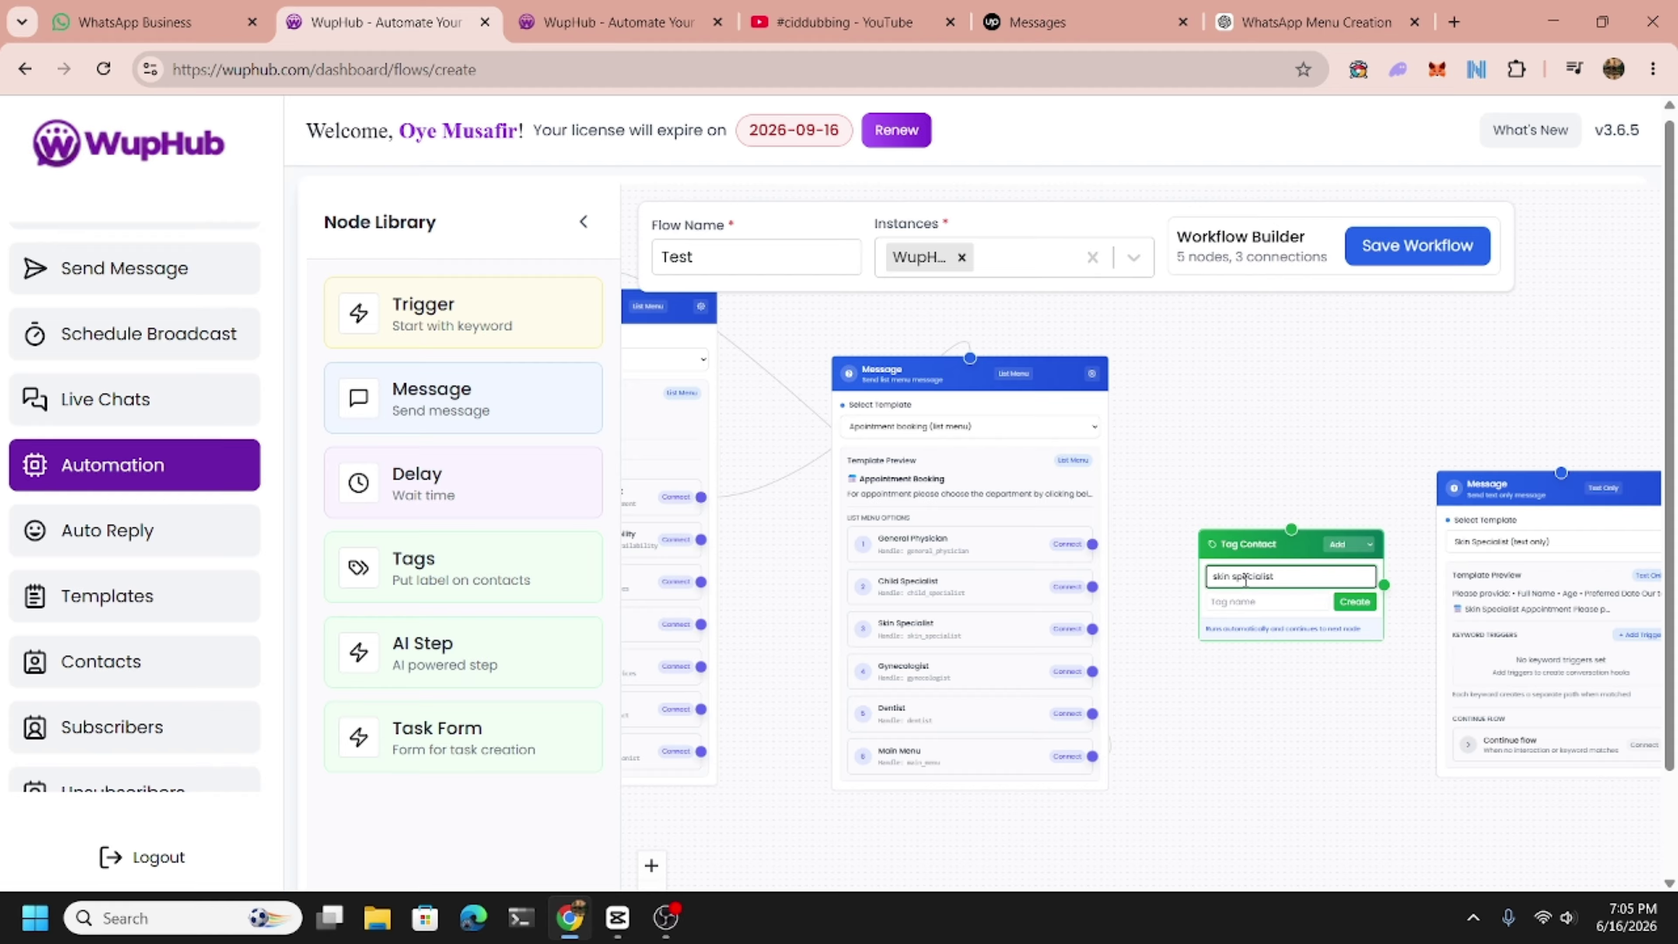
pyautogui.doubleClick(1282, 577)
pyautogui.hotkey('ctrl', 'x')
pyautogui.click(1300, 603)
pyautogui.hotkey('ctrl', 'v')
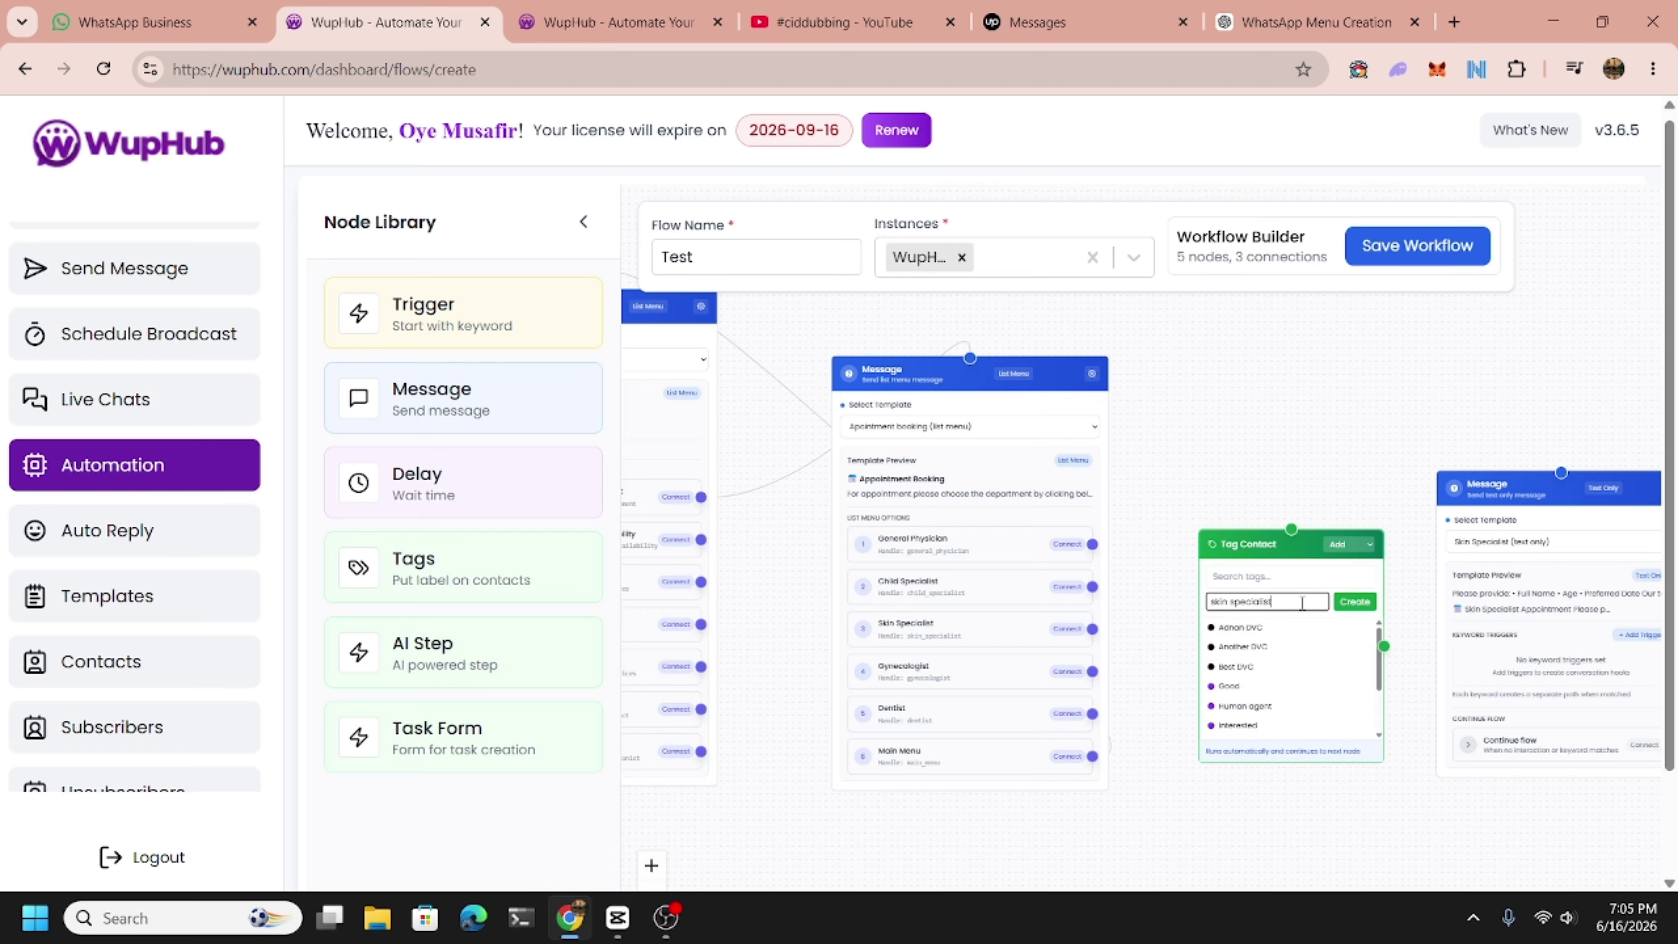
pyautogui.press('Return')
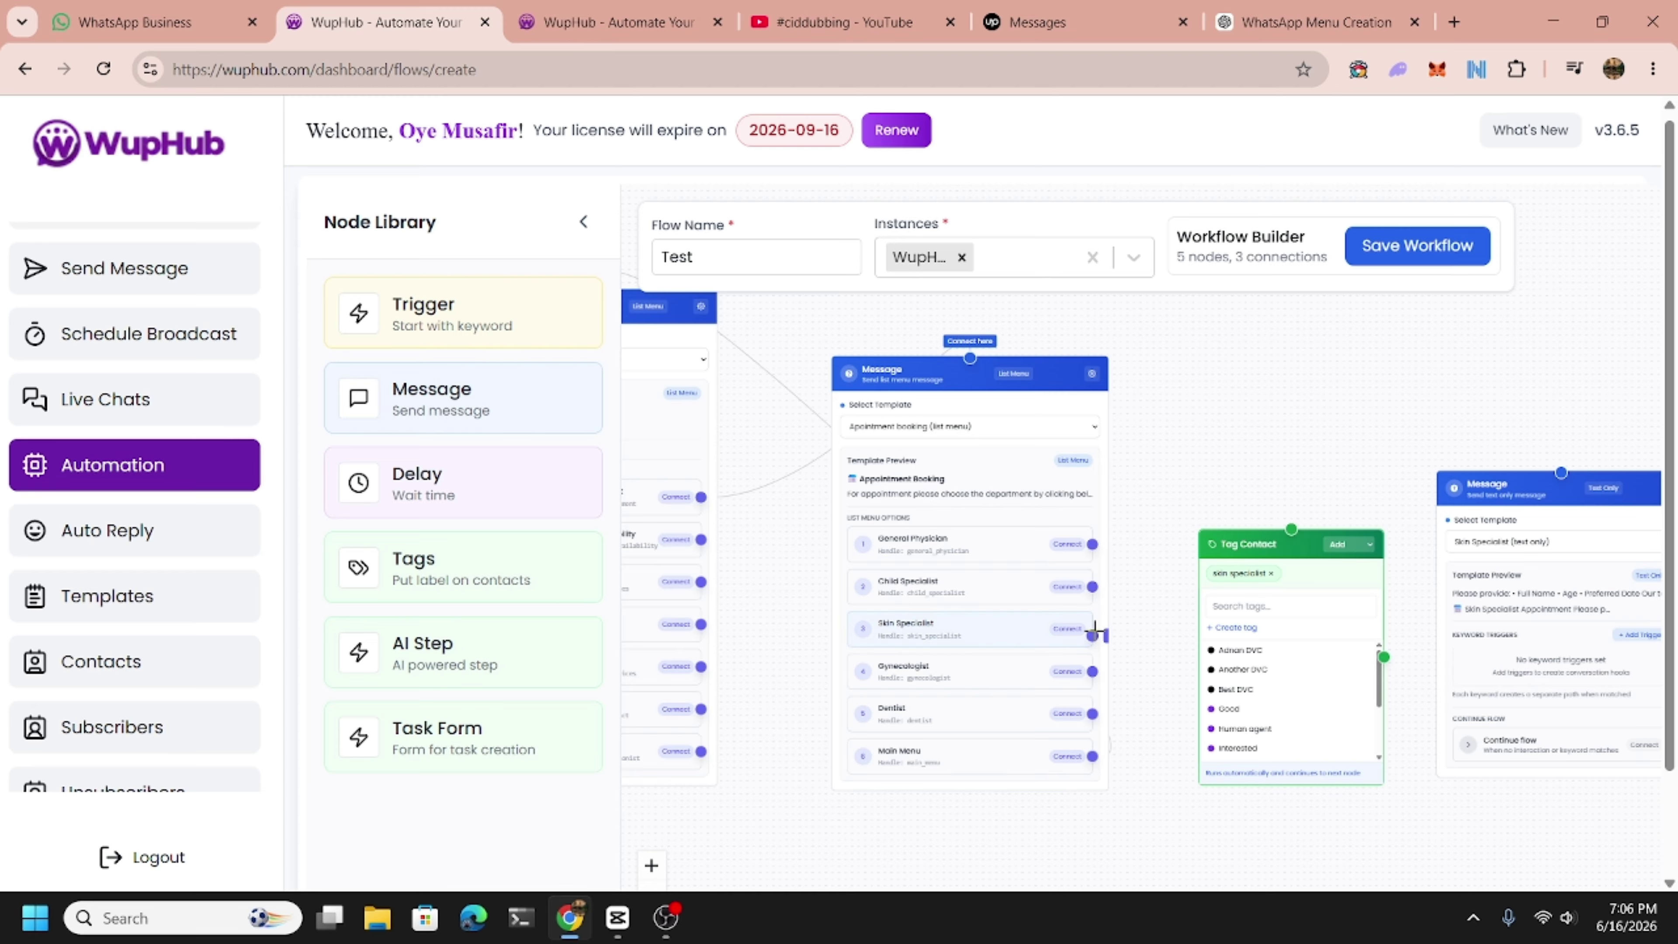
# Route Skin Specialist to Tag Contact, link Tag Contact to the skin specialist message, and tidy the nodes.
pyautogui.moveTo(1094, 632)
pyautogui.mouseDown()
pyautogui.moveTo(1196, 542)
pyautogui.moveTo(1295, 526)
pyautogui.moveTo(1270, 425)
pyautogui.mouseUp()
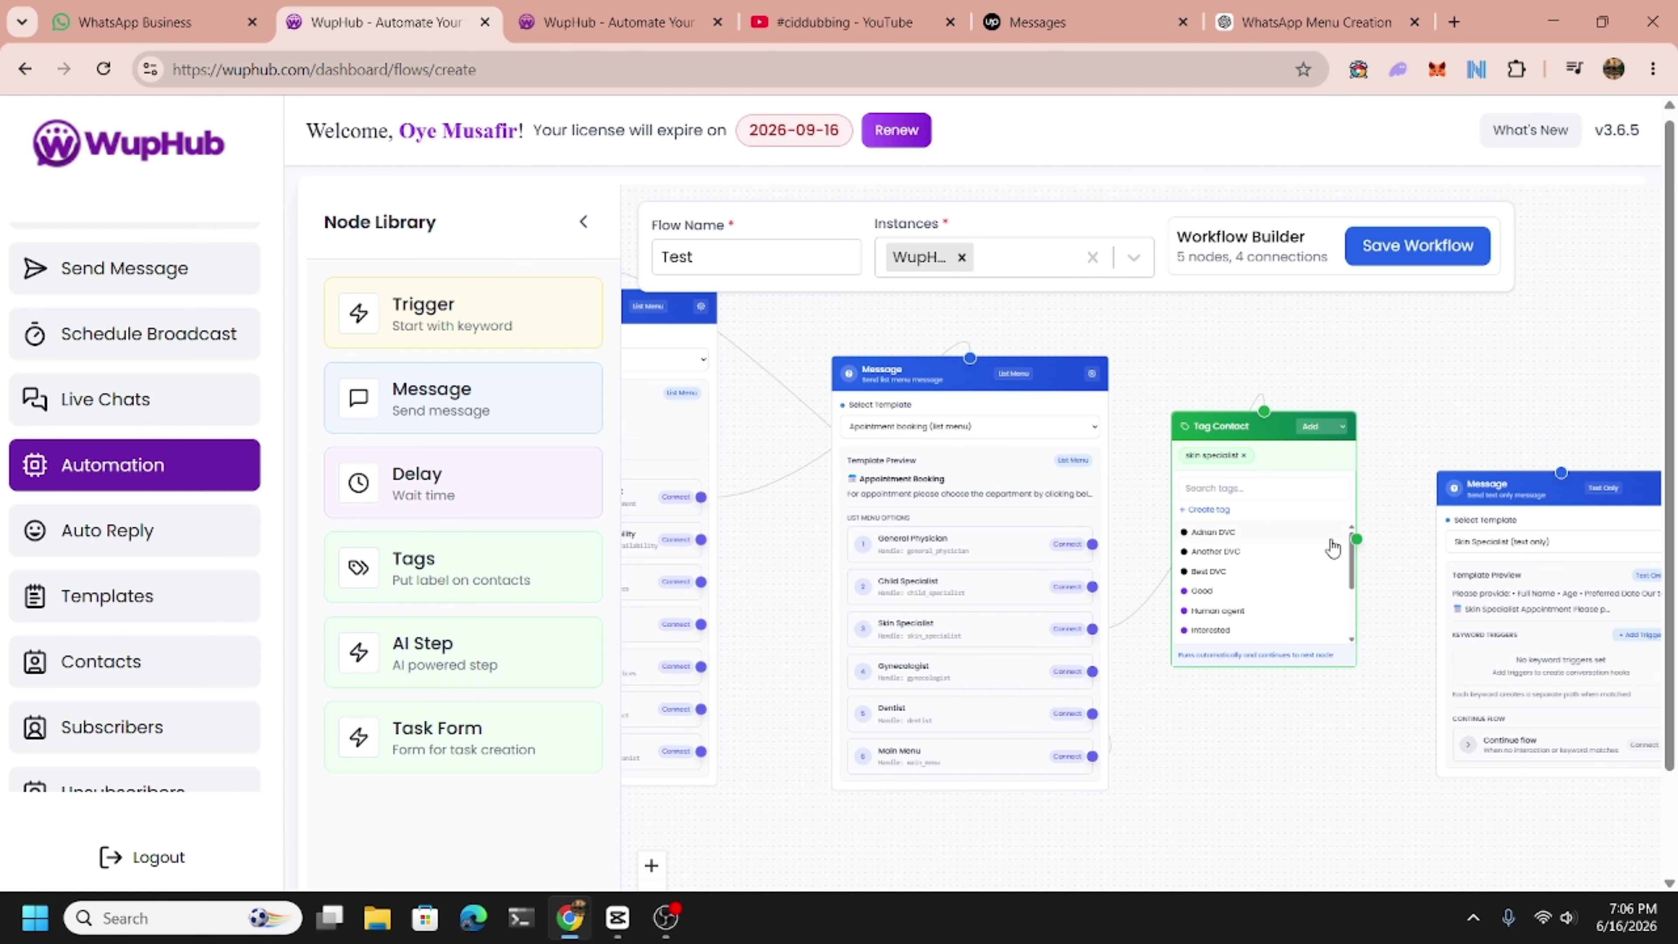
pyautogui.moveTo(1357, 538); pyautogui.dragTo(1561, 472)
pyautogui.moveTo(1412, 703); pyautogui.dragTo(1209, 712)
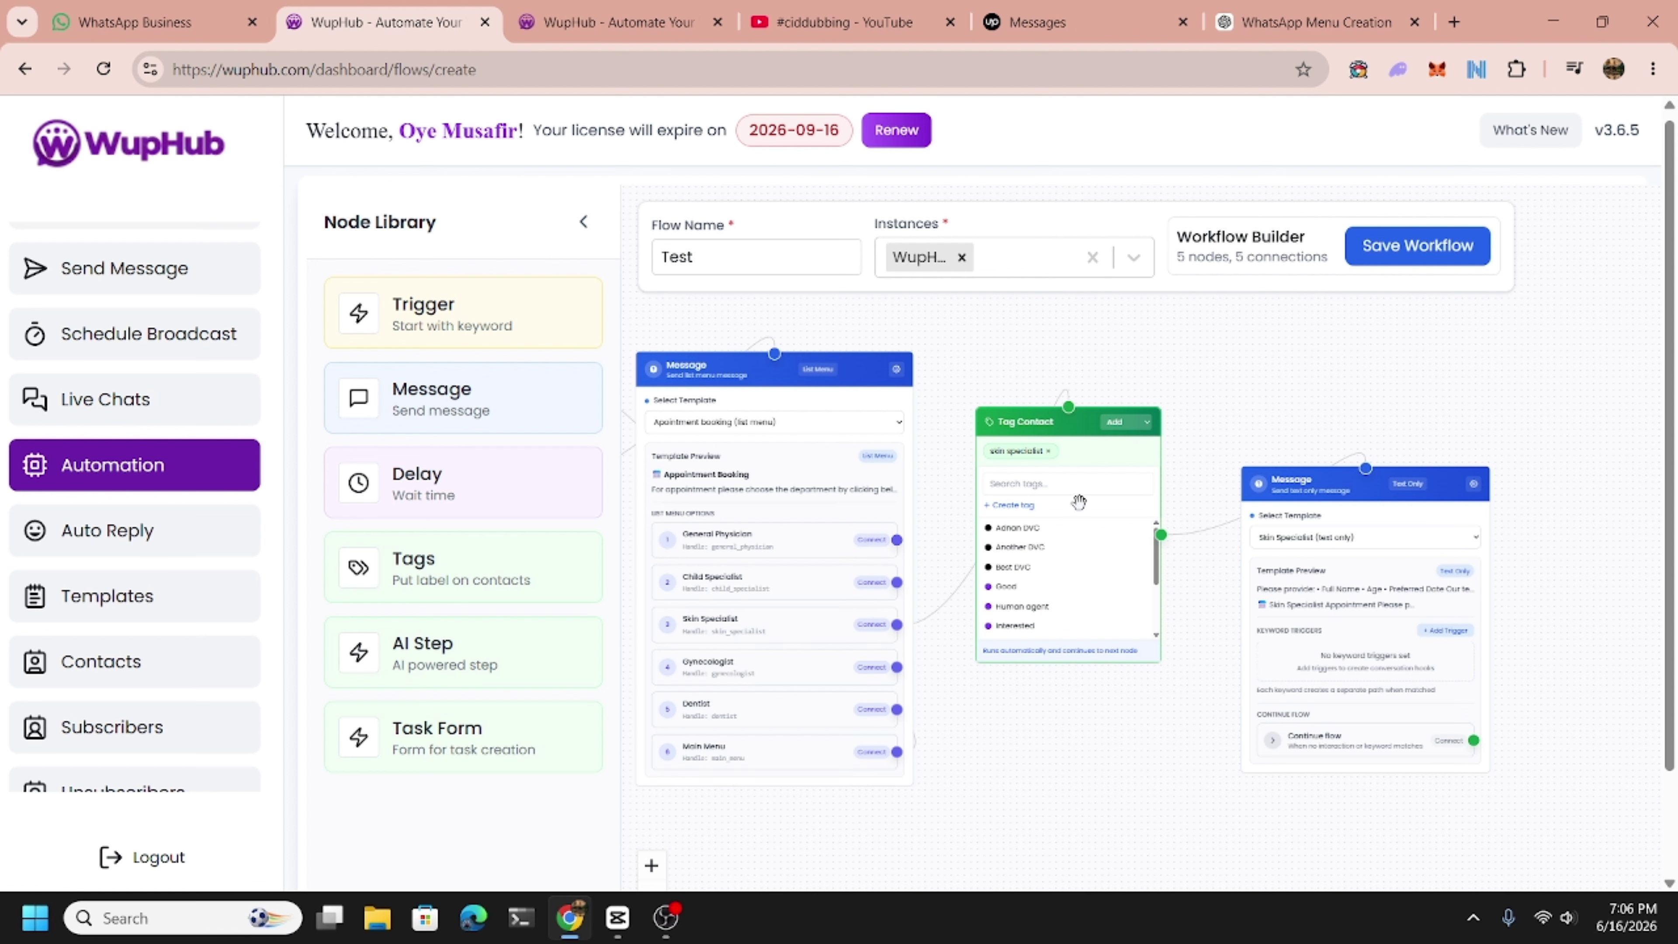
pyautogui.moveTo(1105, 497); pyautogui.dragTo(1114, 326)
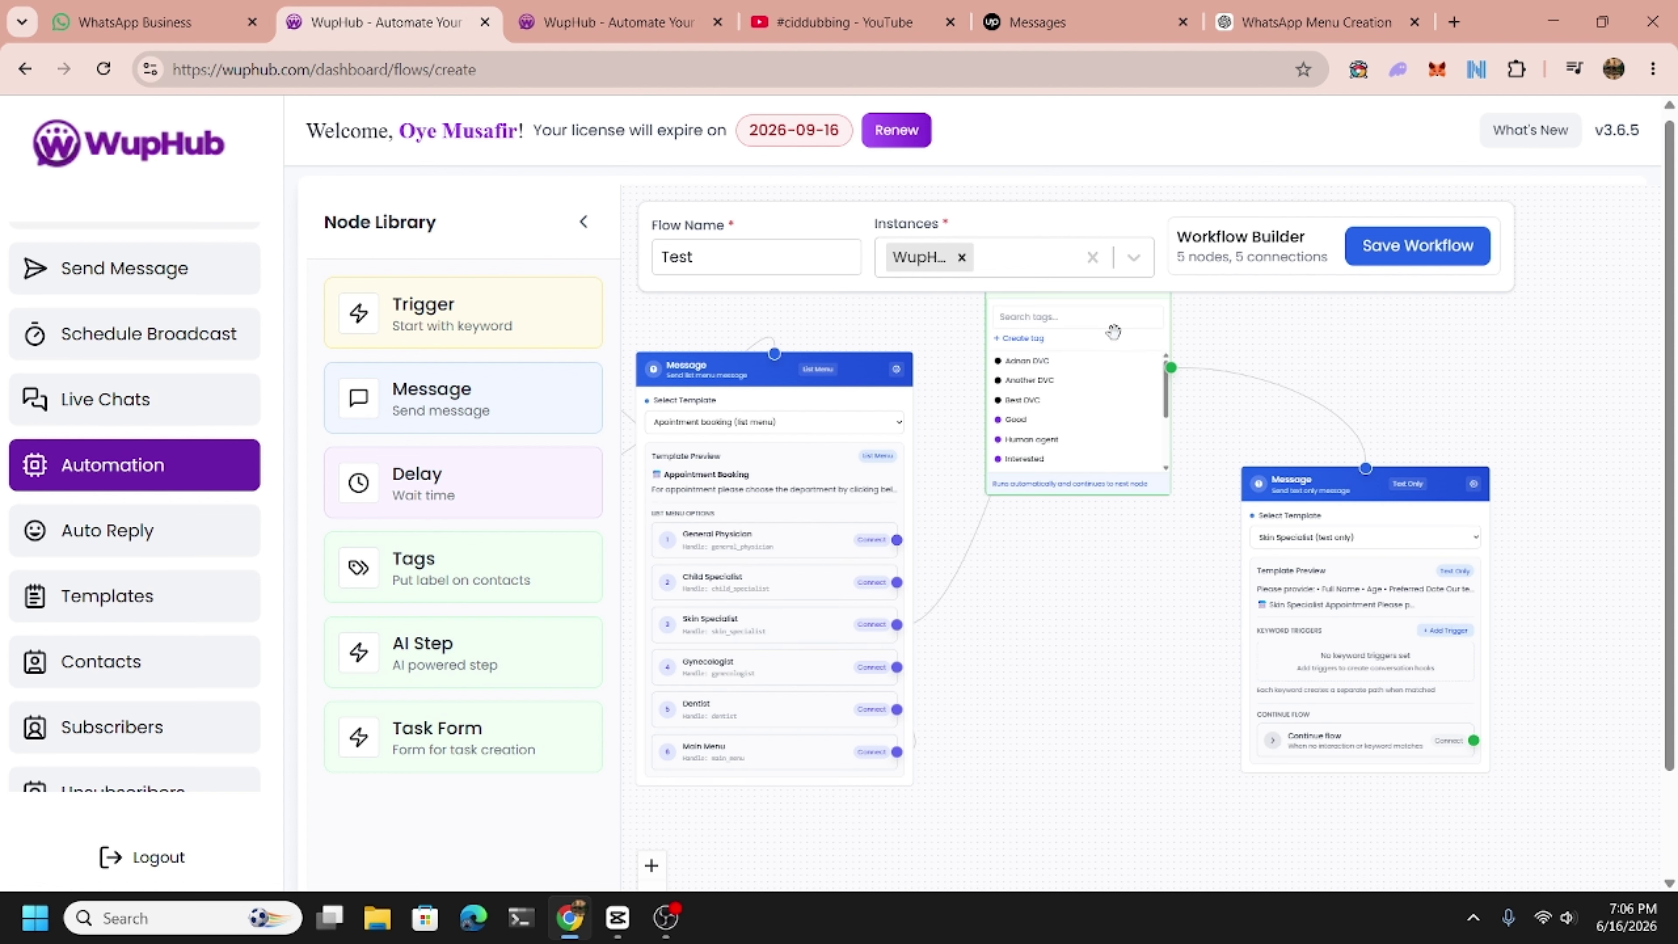
pyautogui.moveTo(1364, 512); pyautogui.dragTo(1411, 348)
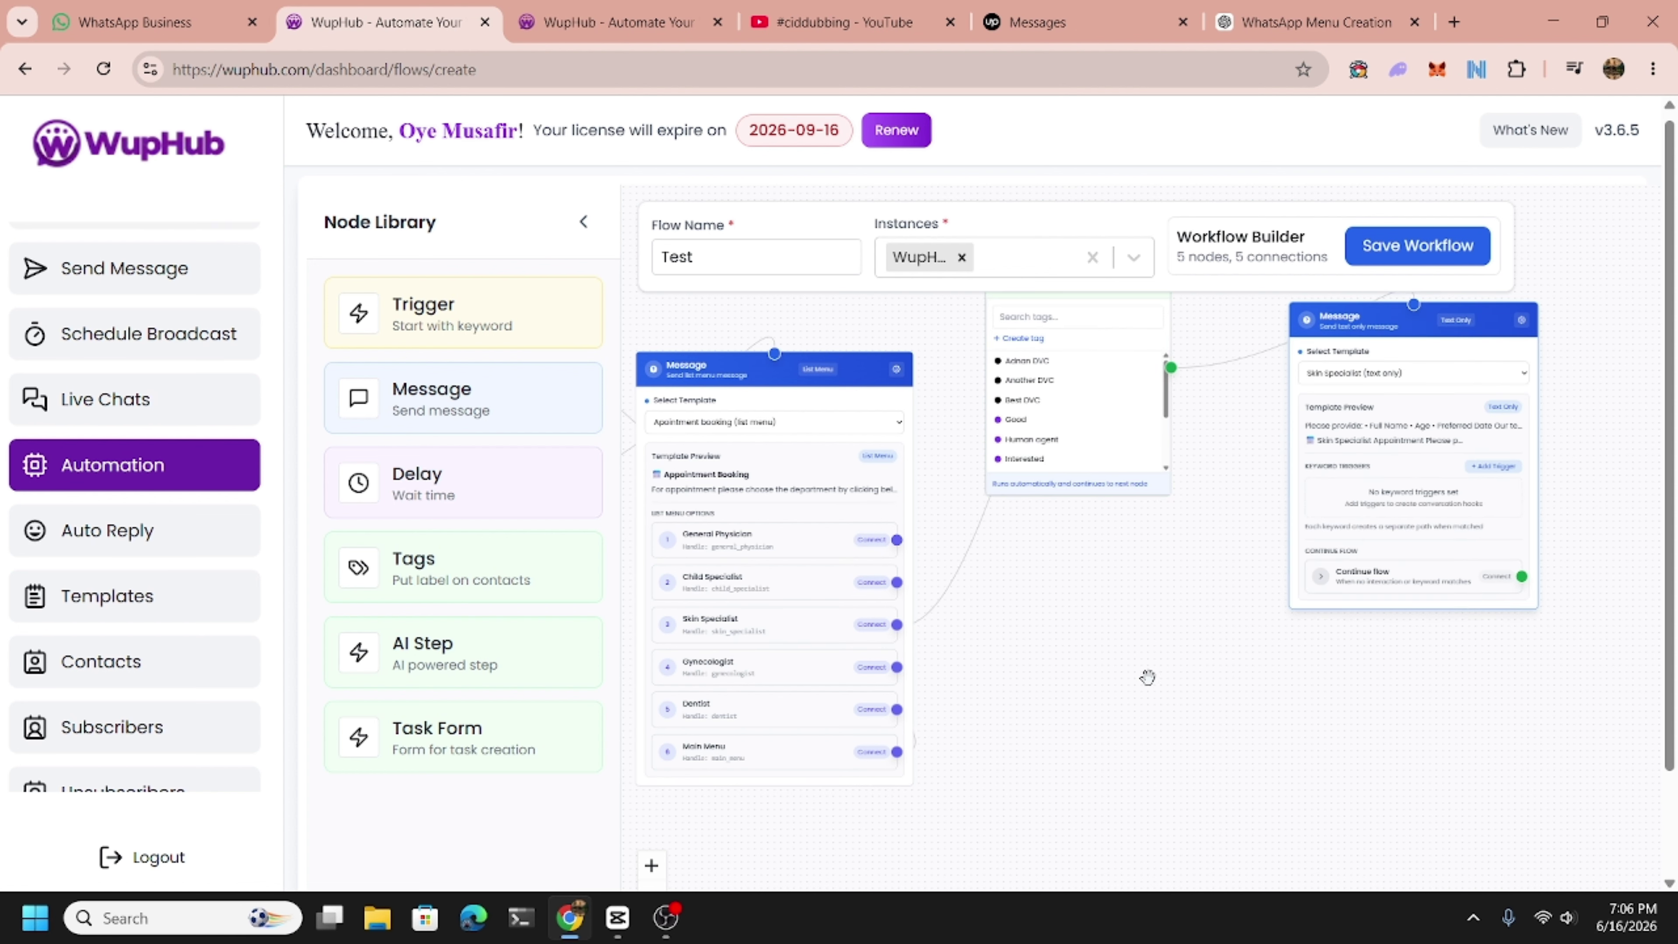
pyautogui.moveTo(1147, 679); pyautogui.dragTo(1247, 594)
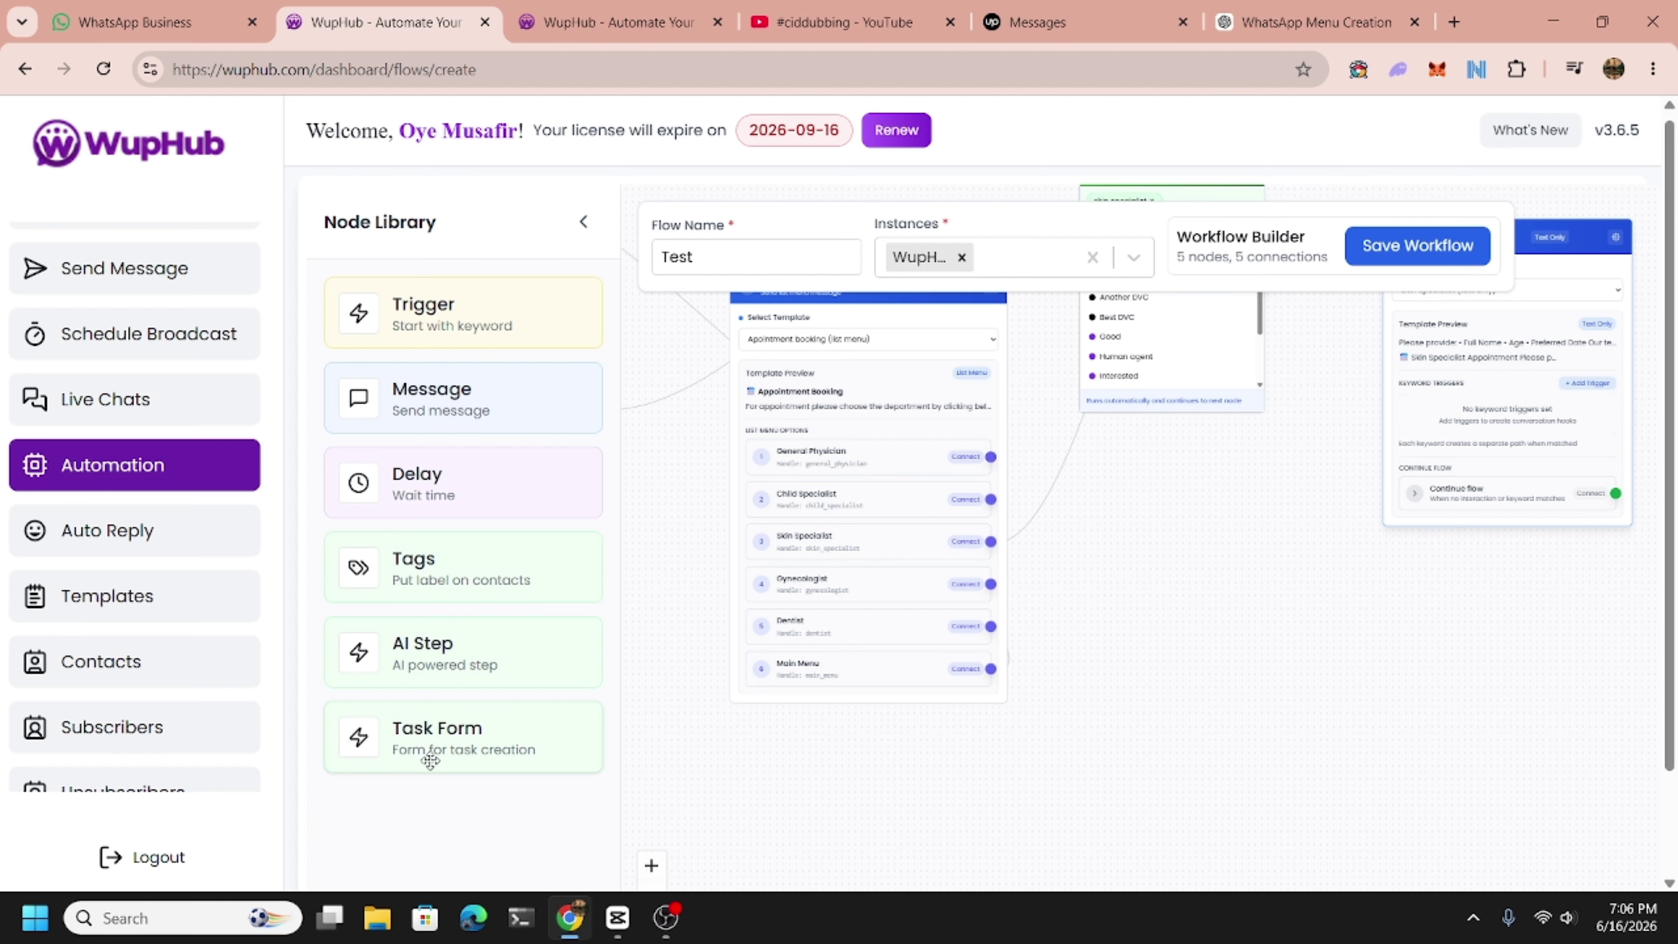
pyautogui.moveTo(1111, 620); pyautogui.dragTo(1137, 814)
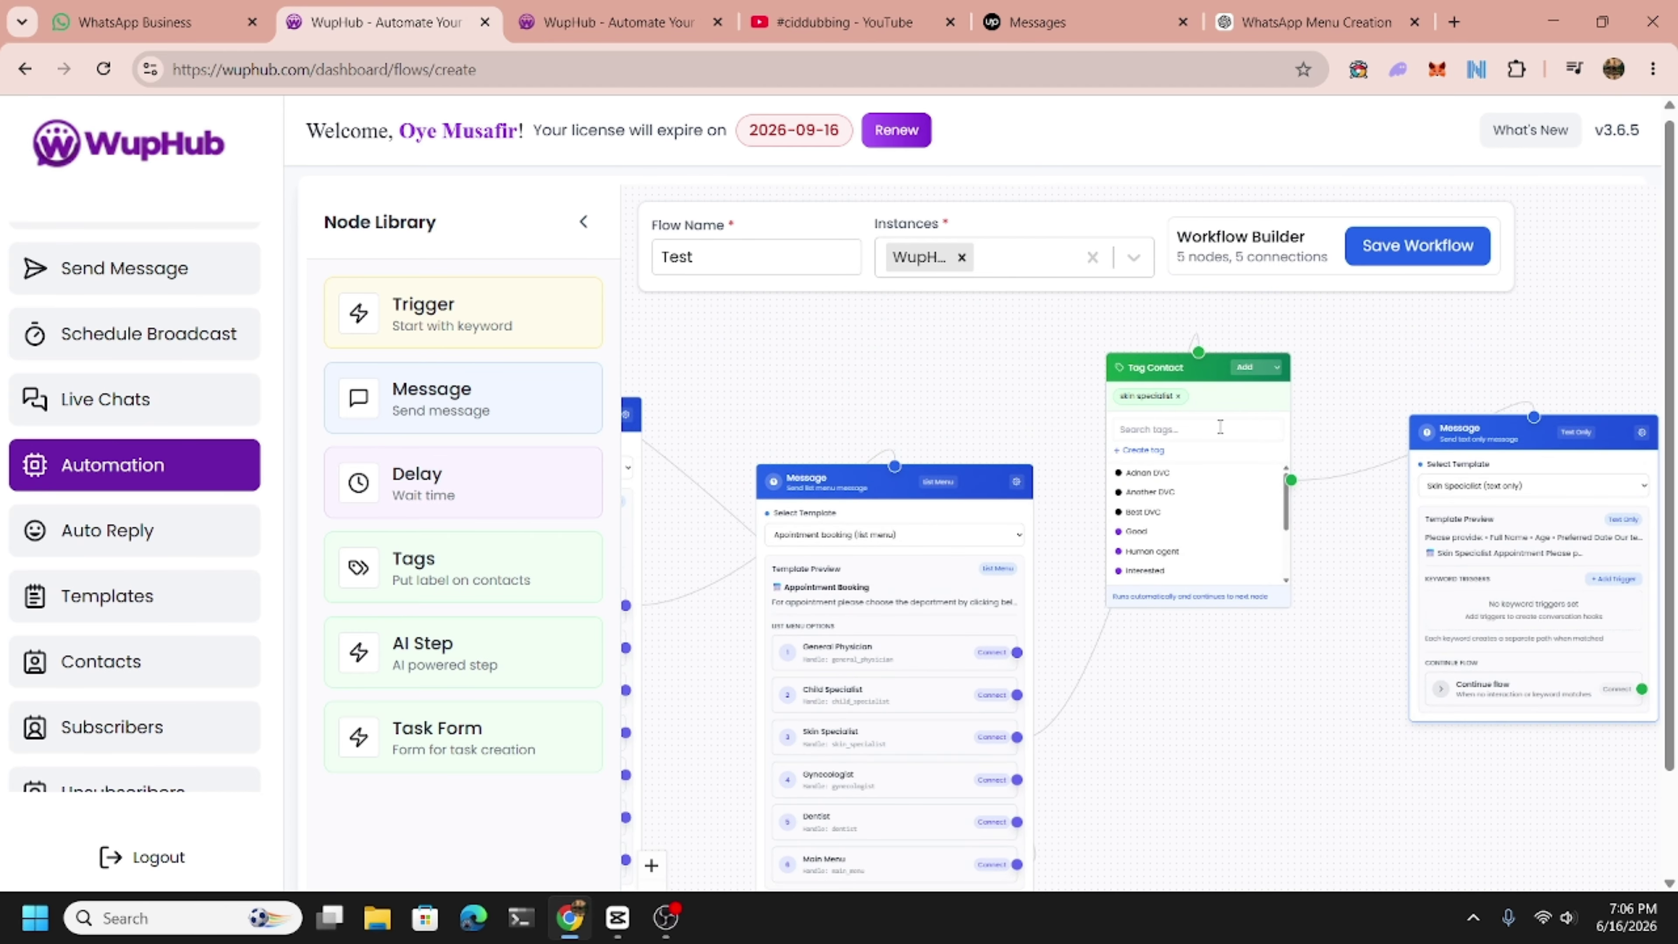
pyautogui.moveTo(1221, 398); pyautogui.dragTo(1241, 465)
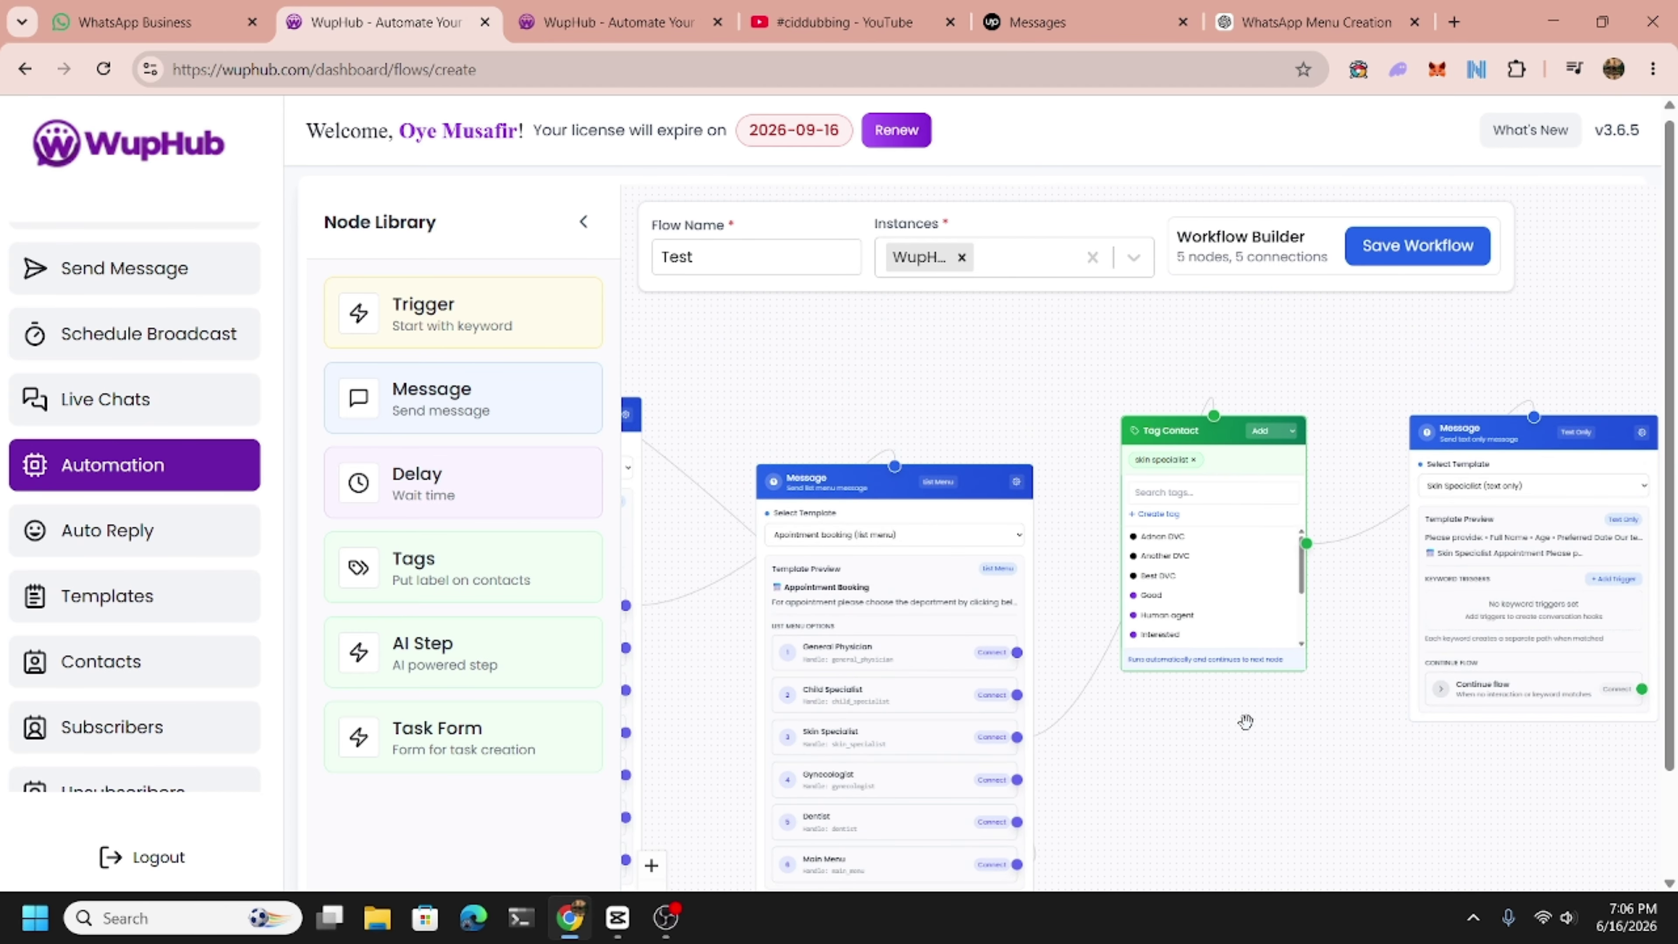
pyautogui.moveTo(1237, 736); pyautogui.dragTo(1007, 681)
pyautogui.click(1420, 383)
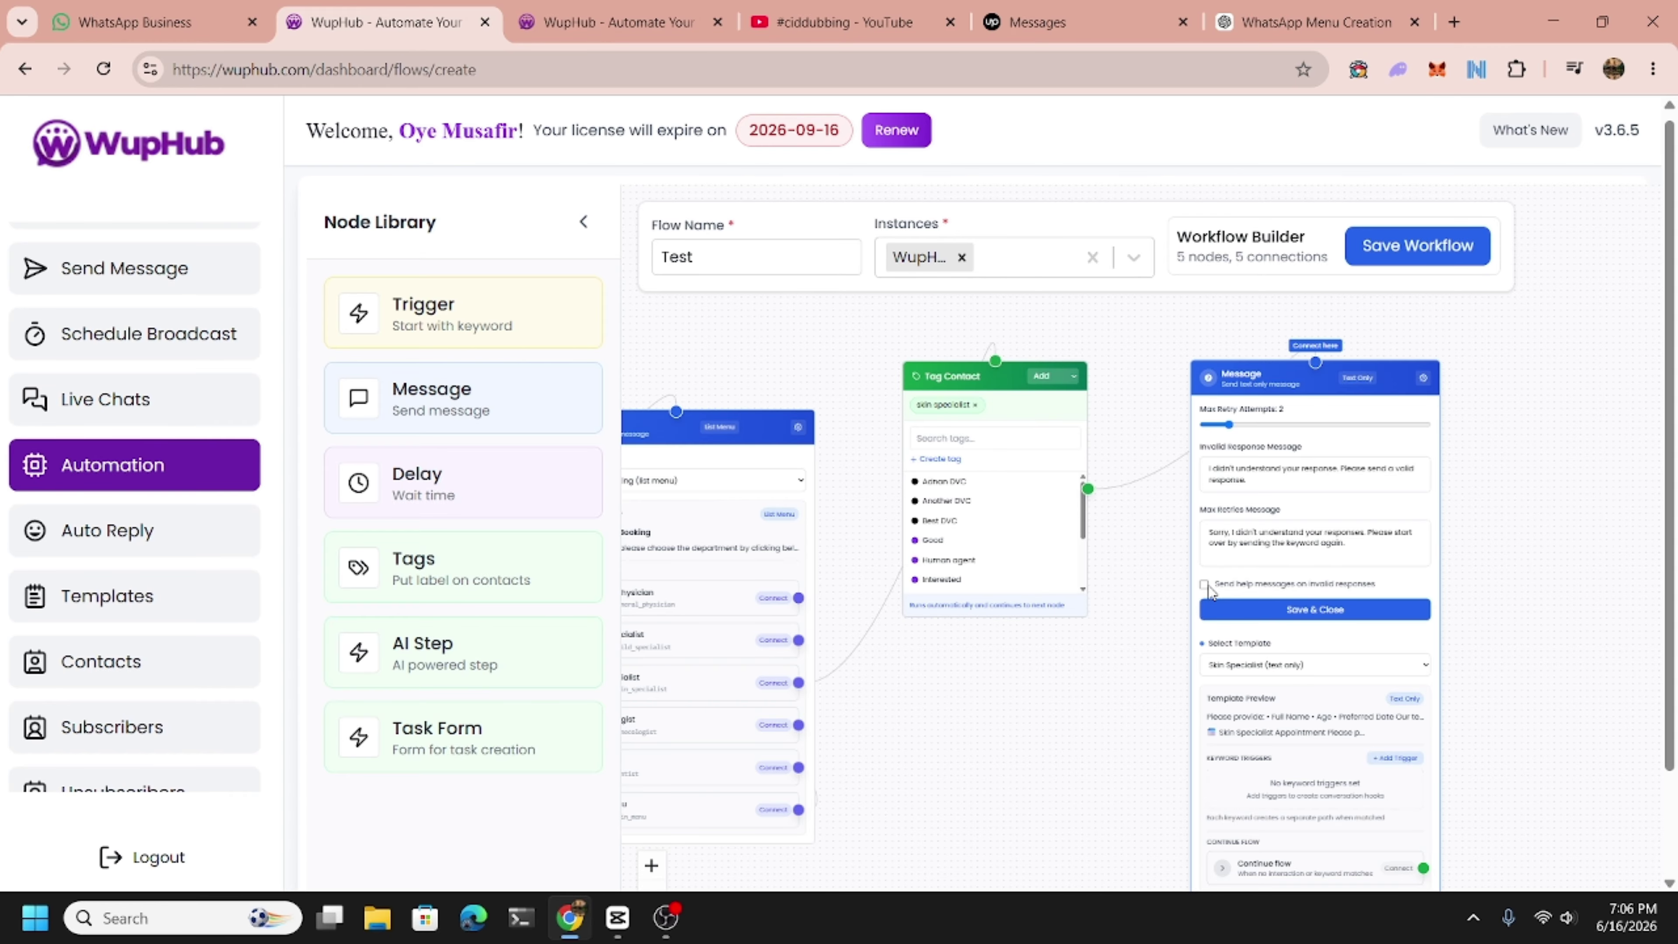
pyautogui.click(1319, 609)
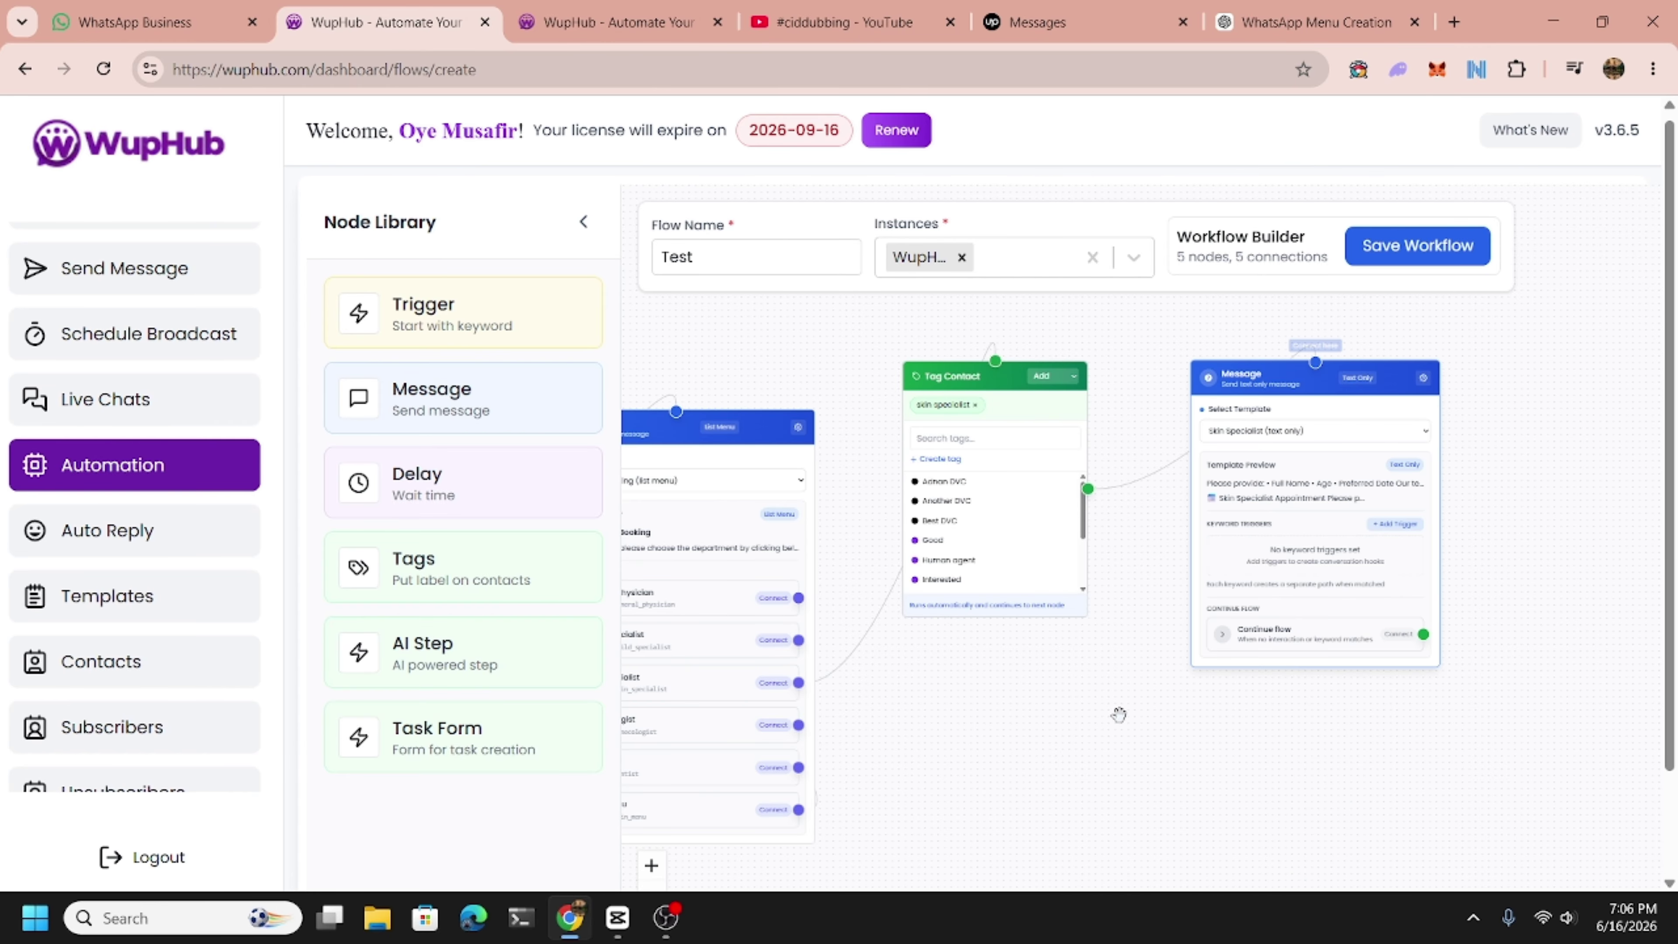
pyautogui.moveTo(1110, 748); pyautogui.dragTo(1672, 726)
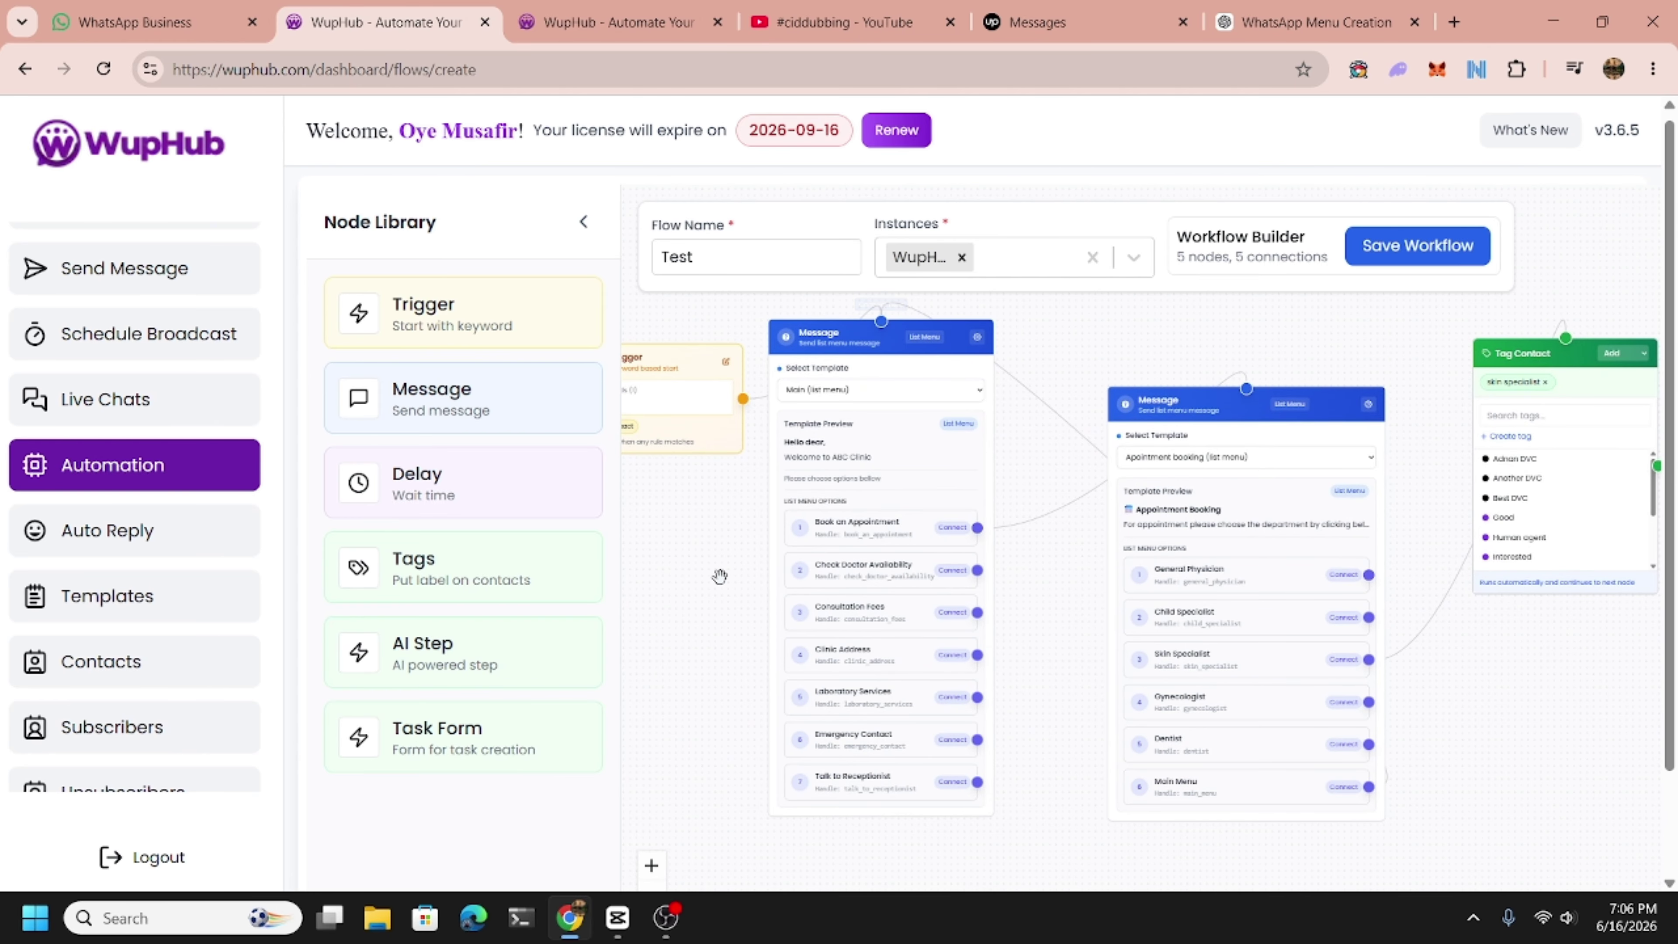
pyautogui.moveTo(719, 576); pyautogui.dragTo(805, 561)
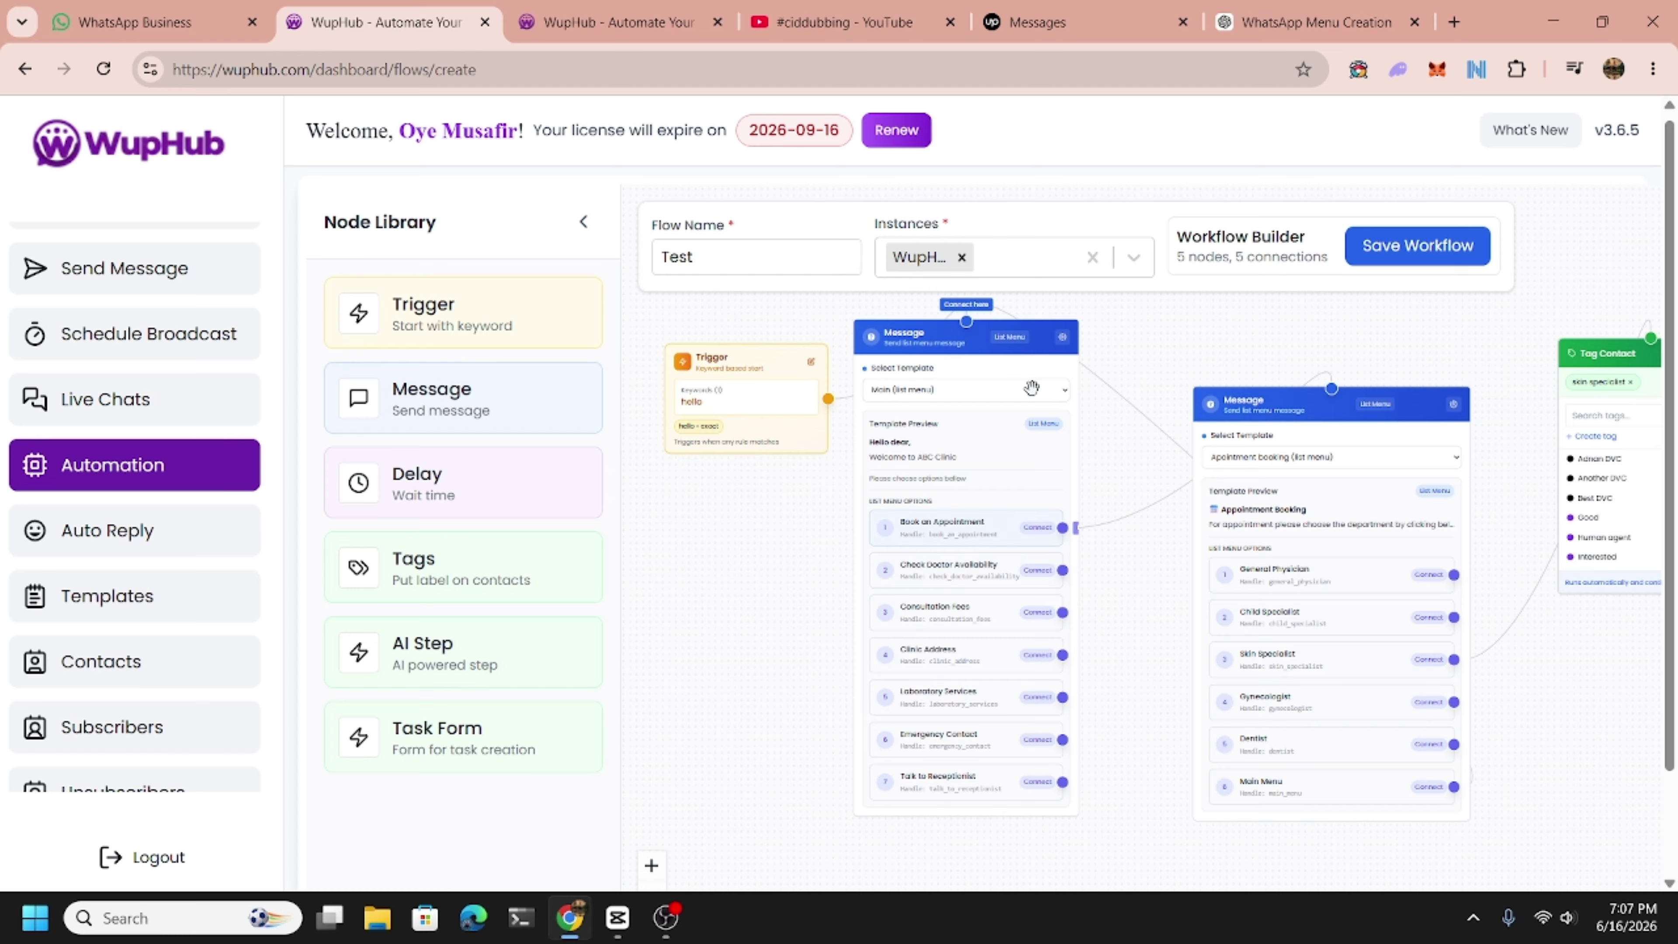
pyautogui.click(1063, 336)
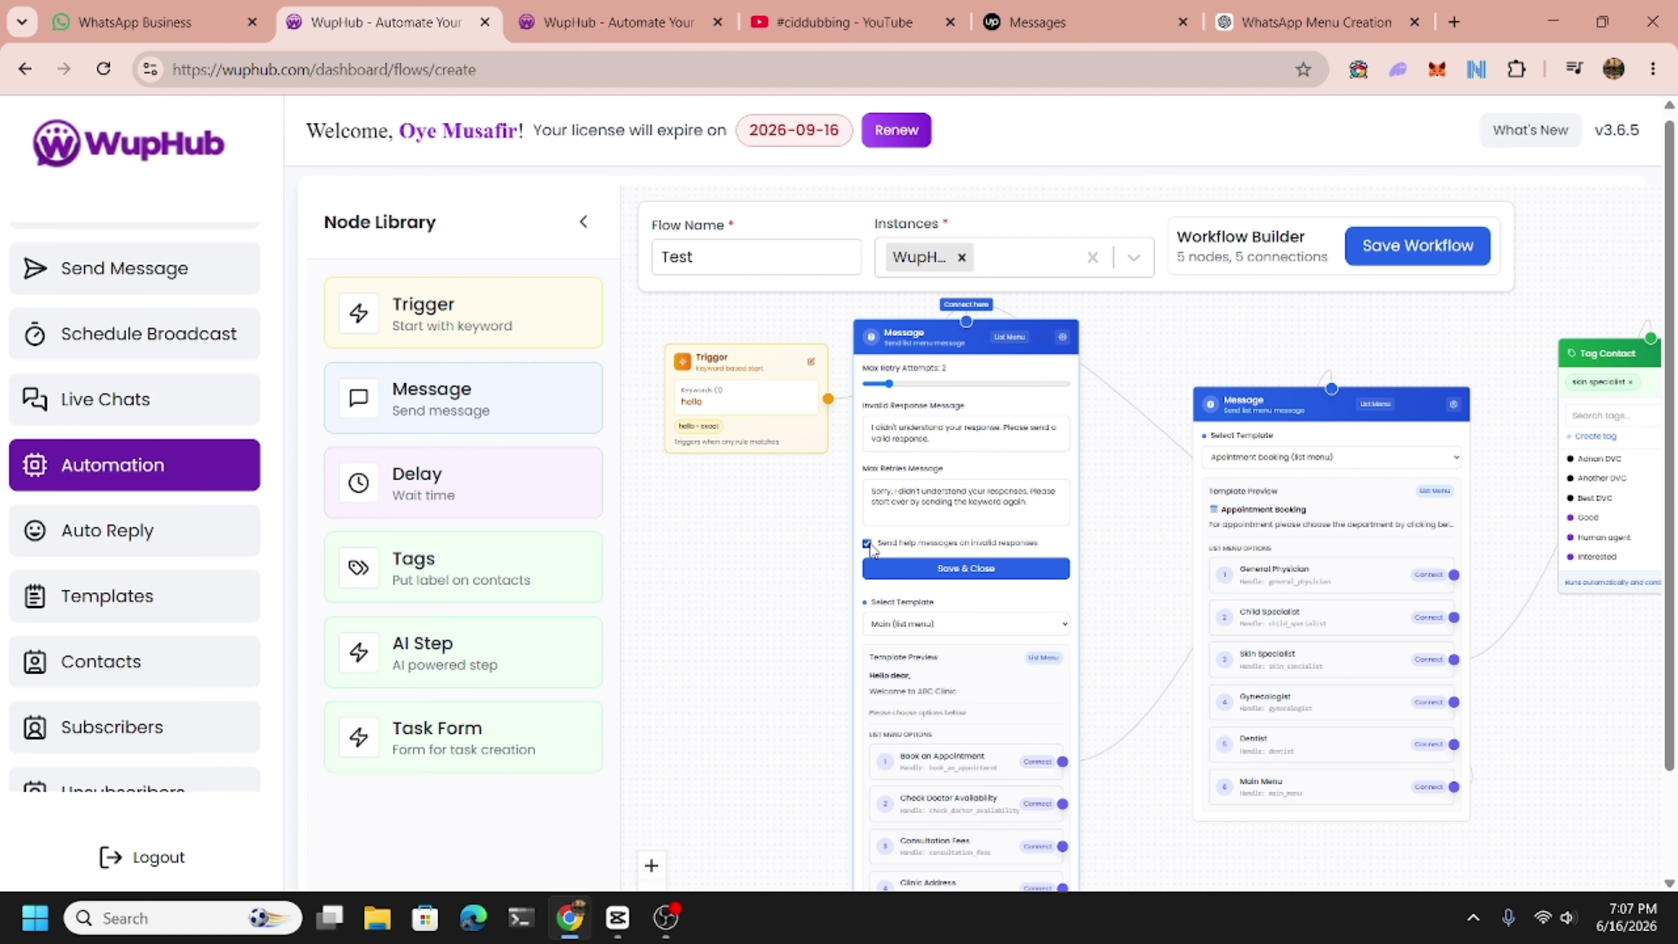
pyautogui.click(901, 428)
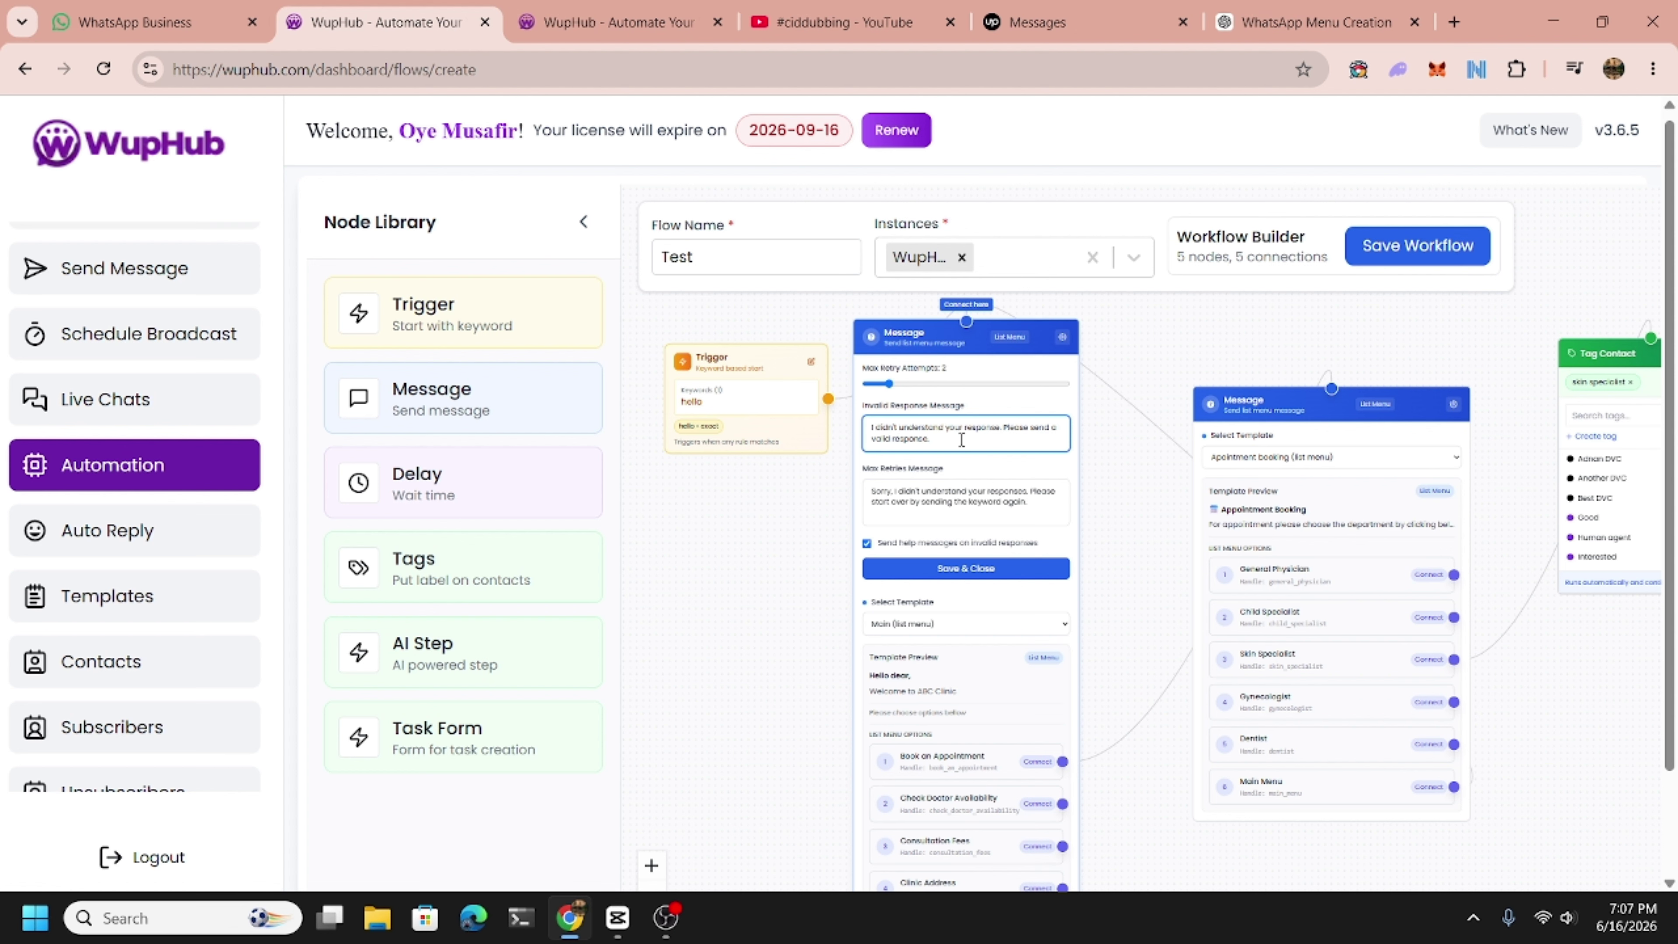
pyautogui.click(971, 568)
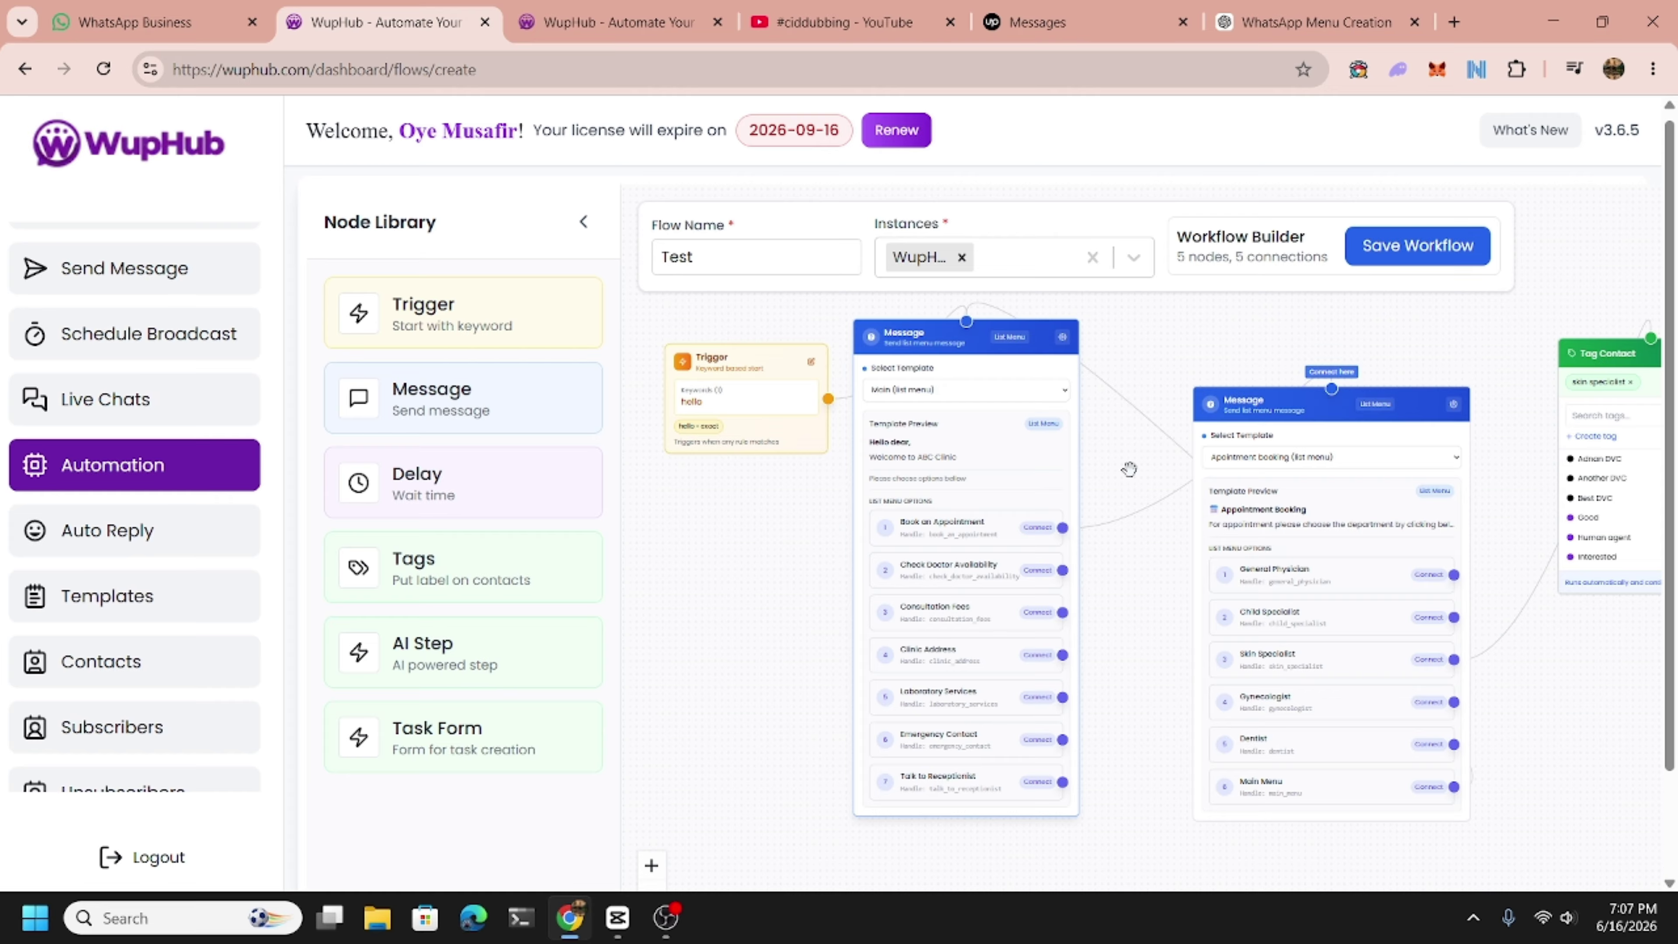
pyautogui.click(1062, 337)
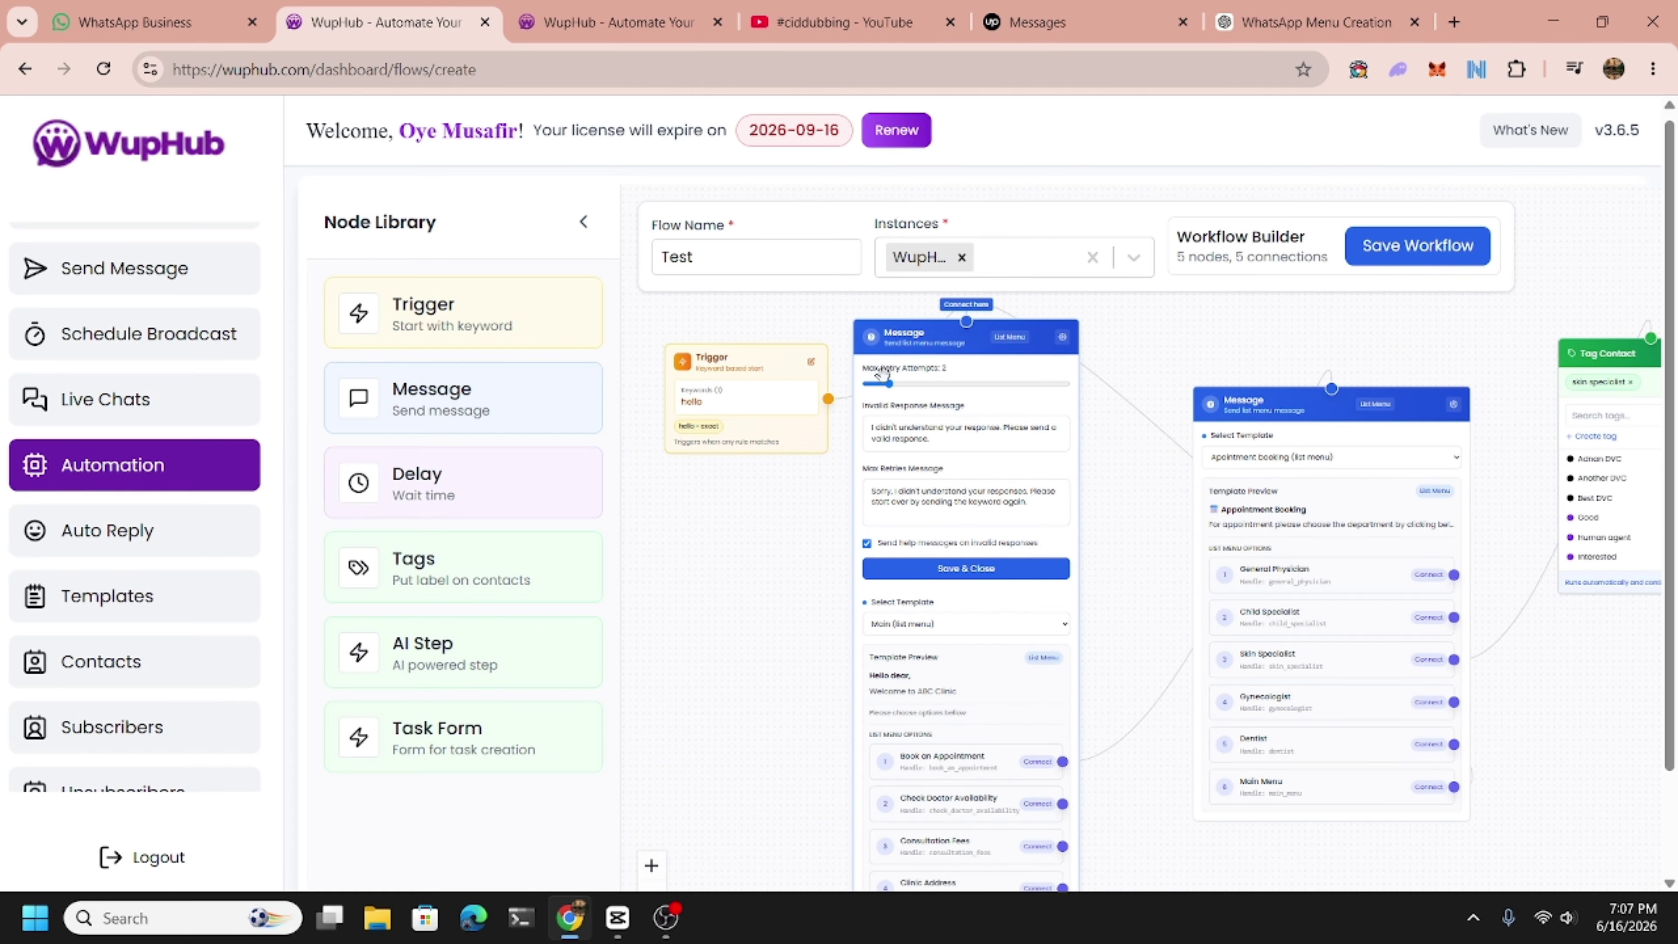
pyautogui.moveTo(892, 382); pyautogui.dragTo(928, 389)
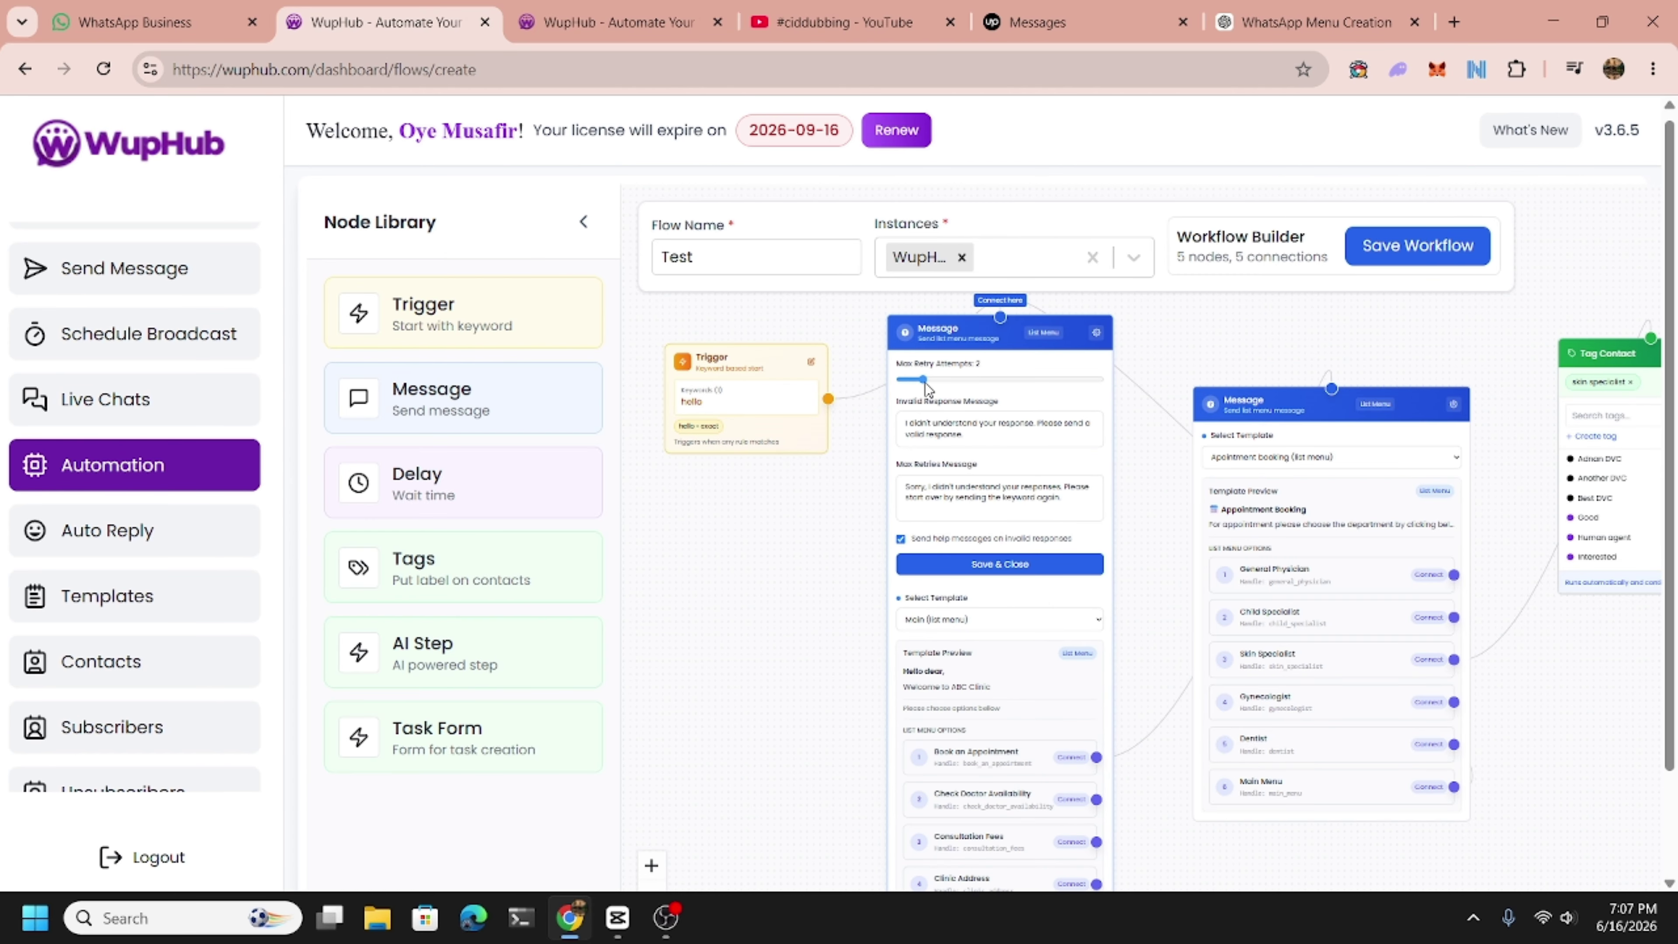
pyautogui.click(1003, 565)
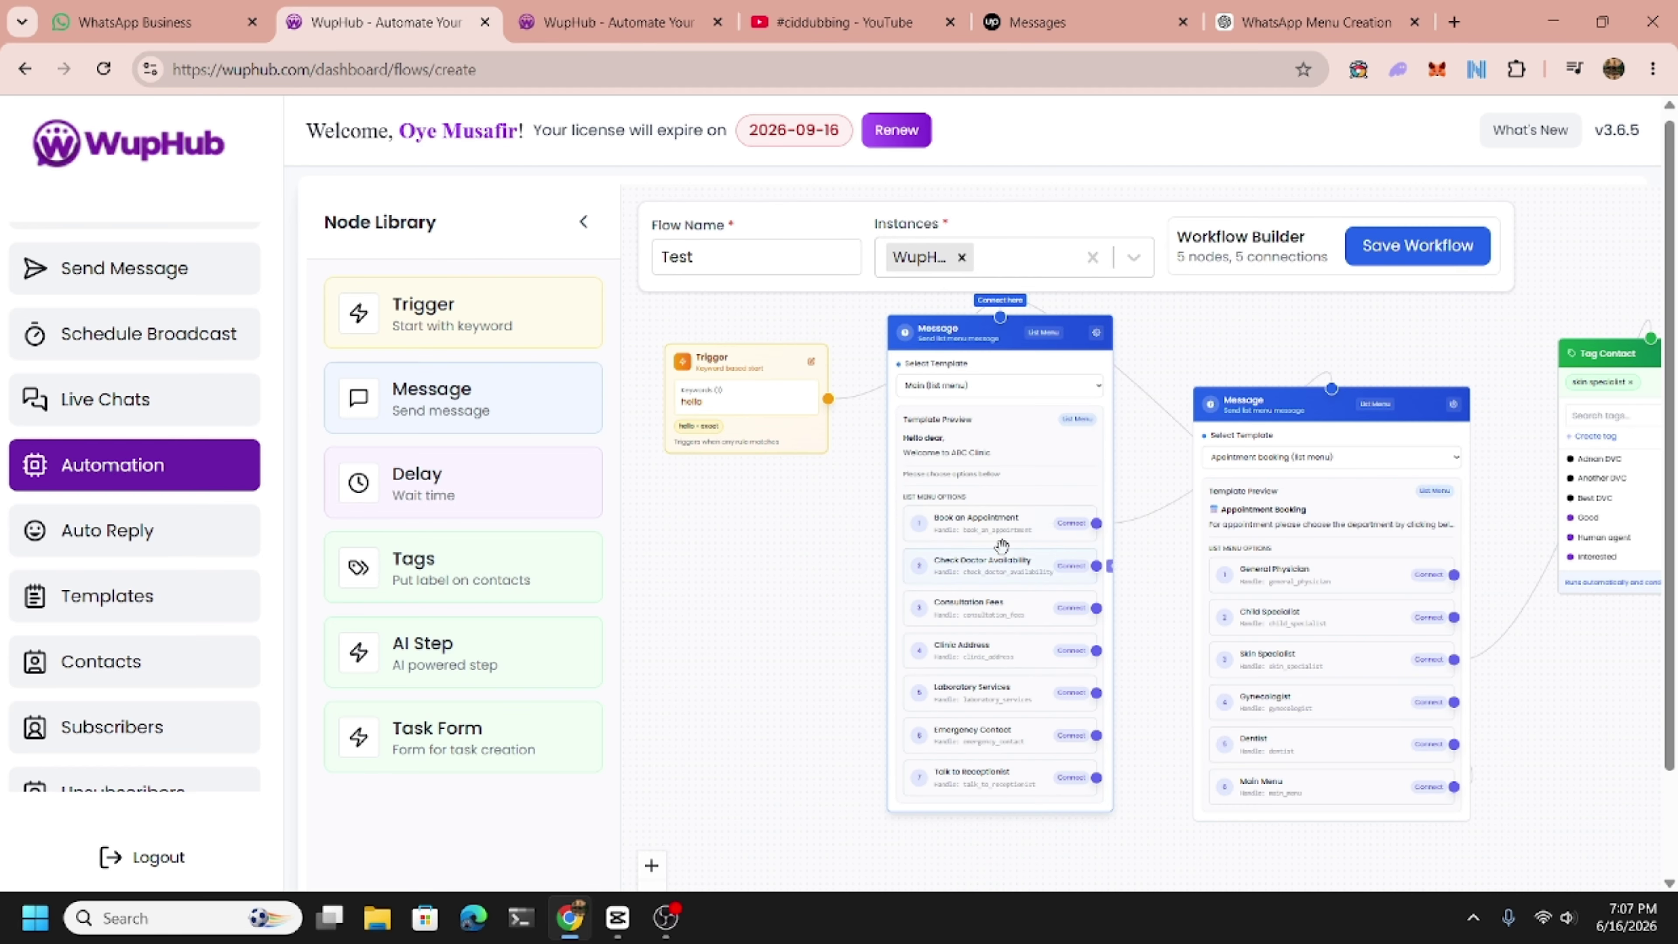
pyautogui.moveTo(946, 436); pyautogui.dragTo(929, 466)
pyautogui.moveTo(778, 593); pyautogui.dragTo(760, 629)
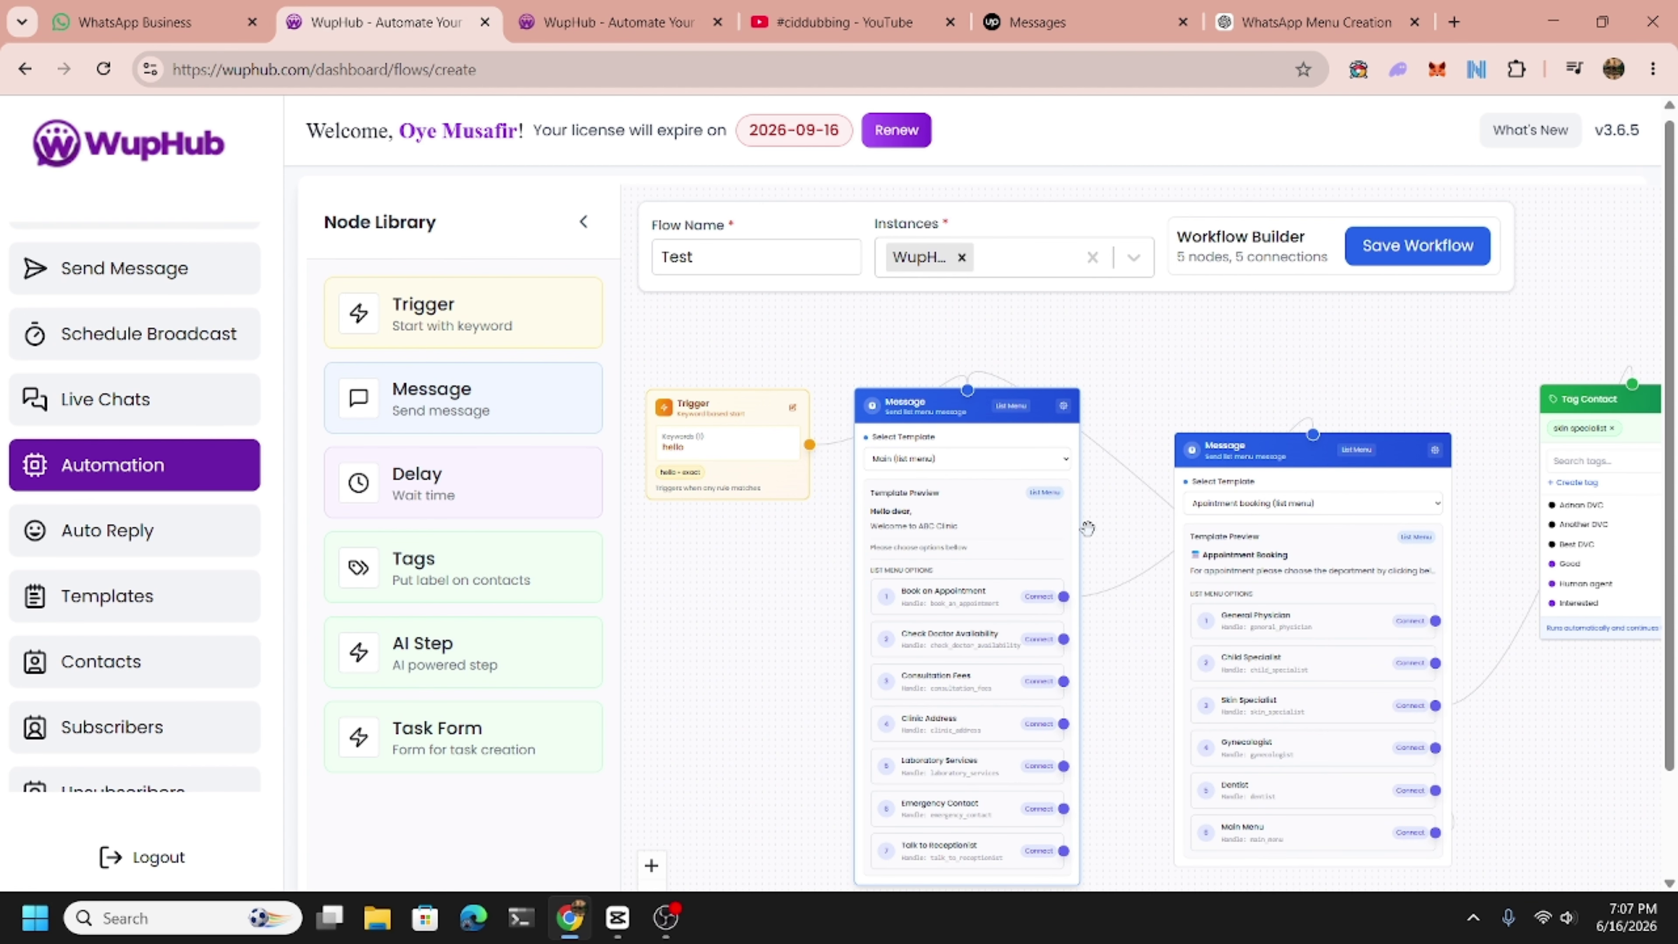
pyautogui.moveTo(1106, 534)
pyautogui.mouseDown()
pyautogui.moveTo(1077, 533)
pyautogui.moveTo(1120, 535)
pyautogui.mouseUp()
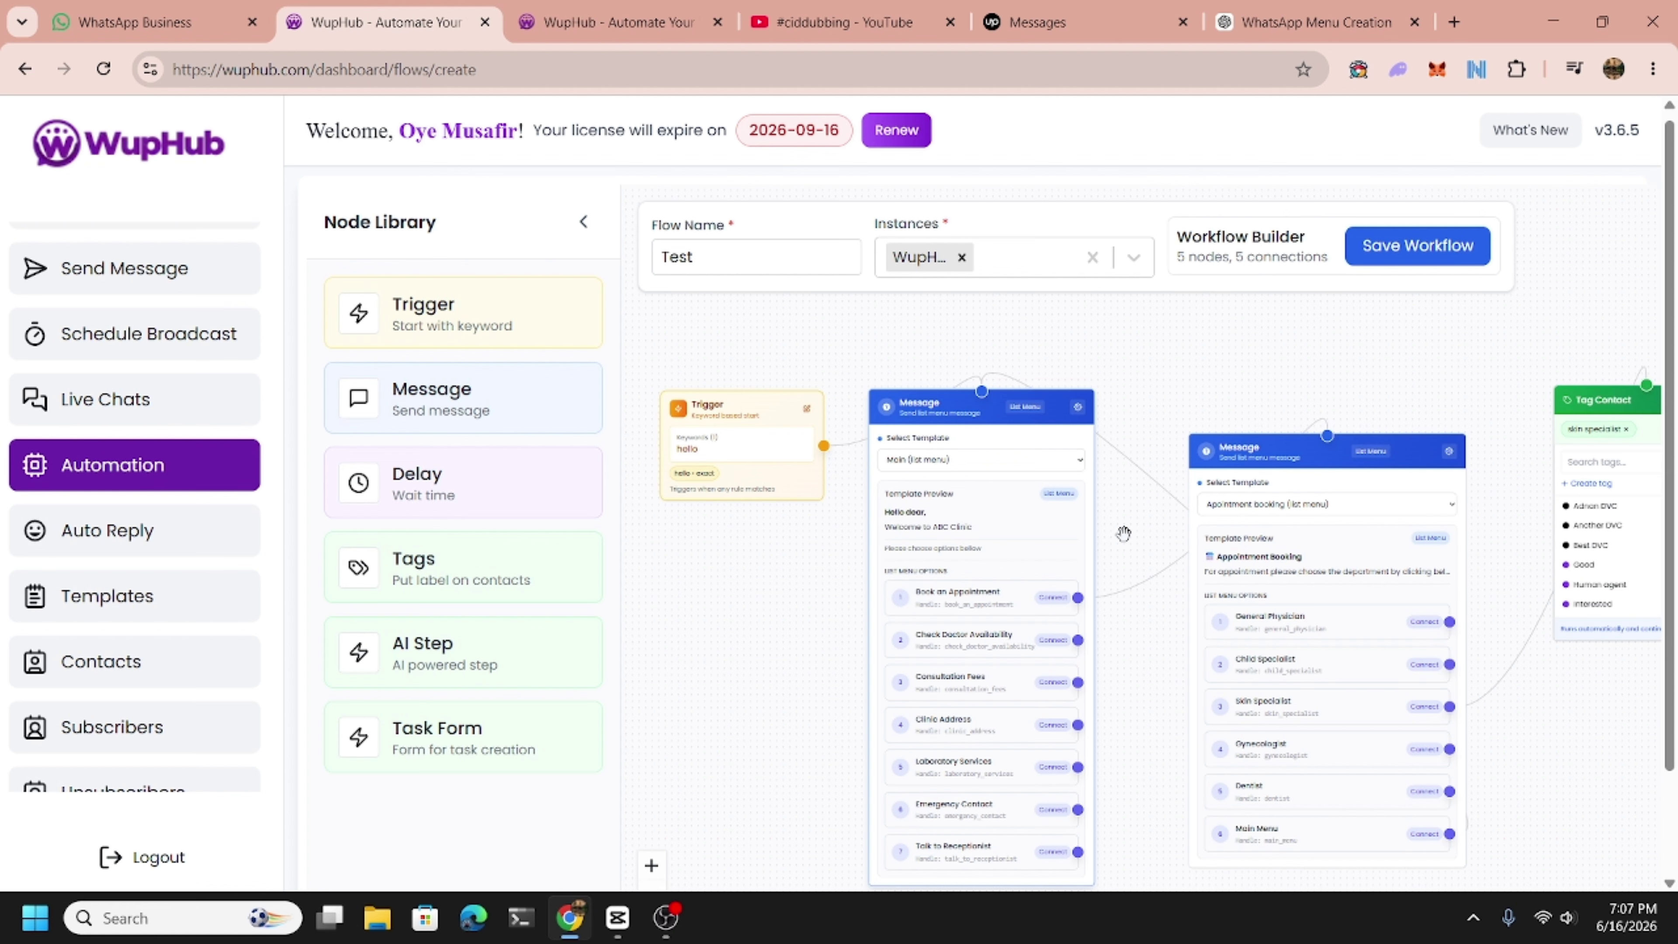
pyautogui.moveTo(1124, 536); pyautogui.dragTo(1043, 535)
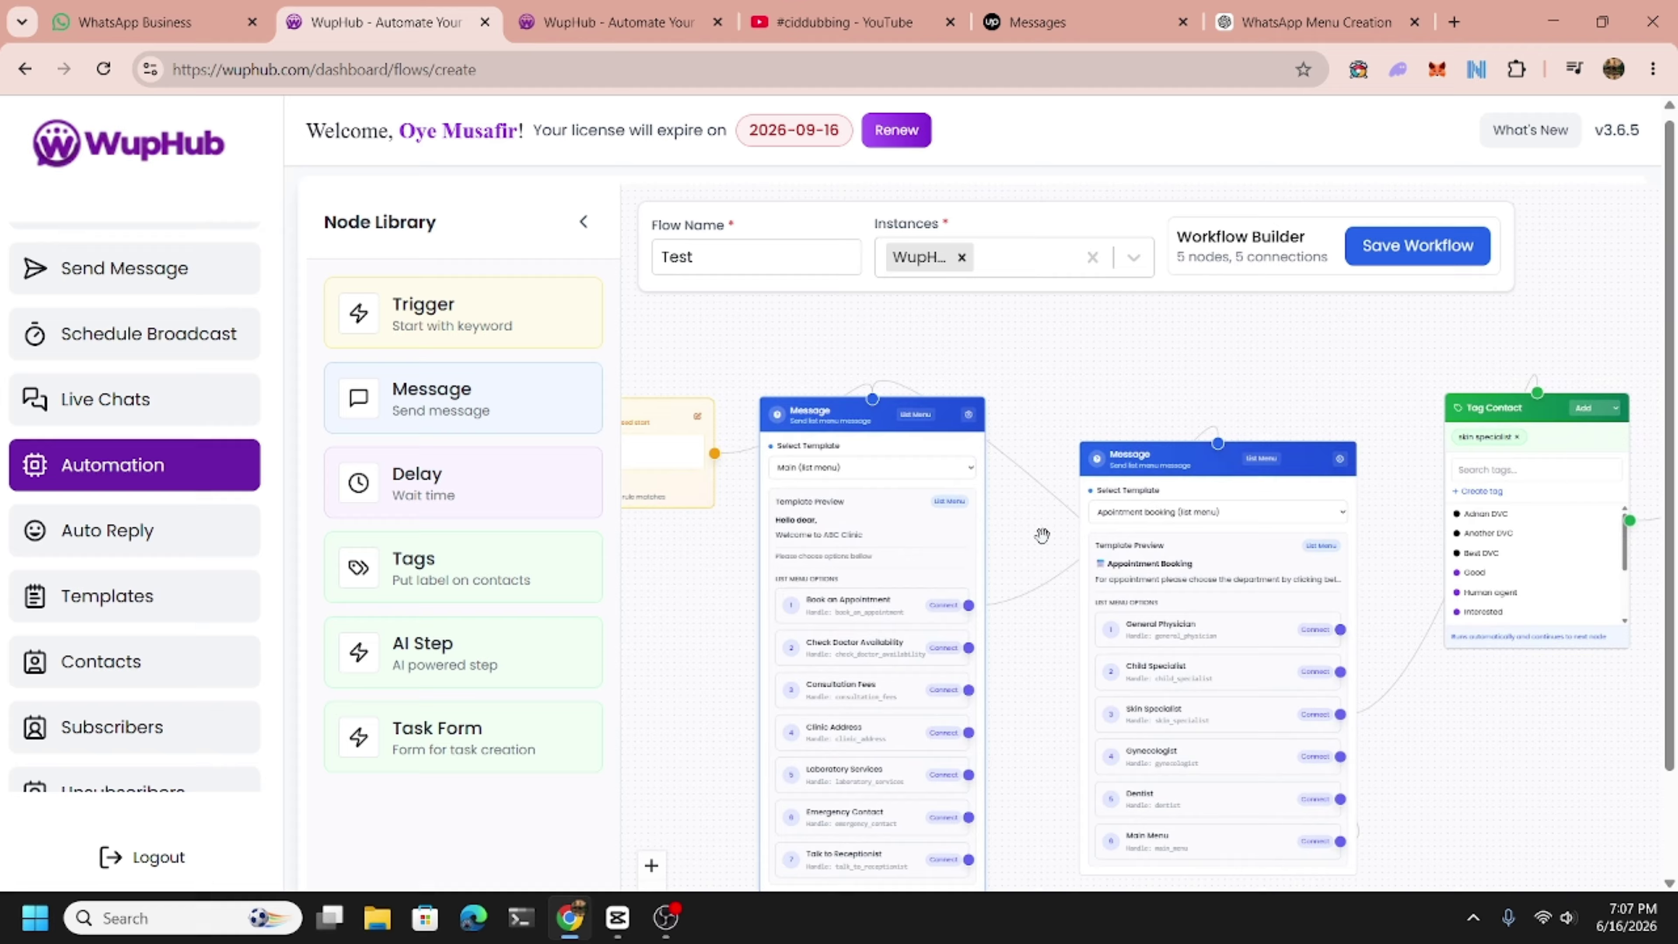
# Save and activate the Test workflow, then reopen it for editing.
pyautogui.click(1416, 261)
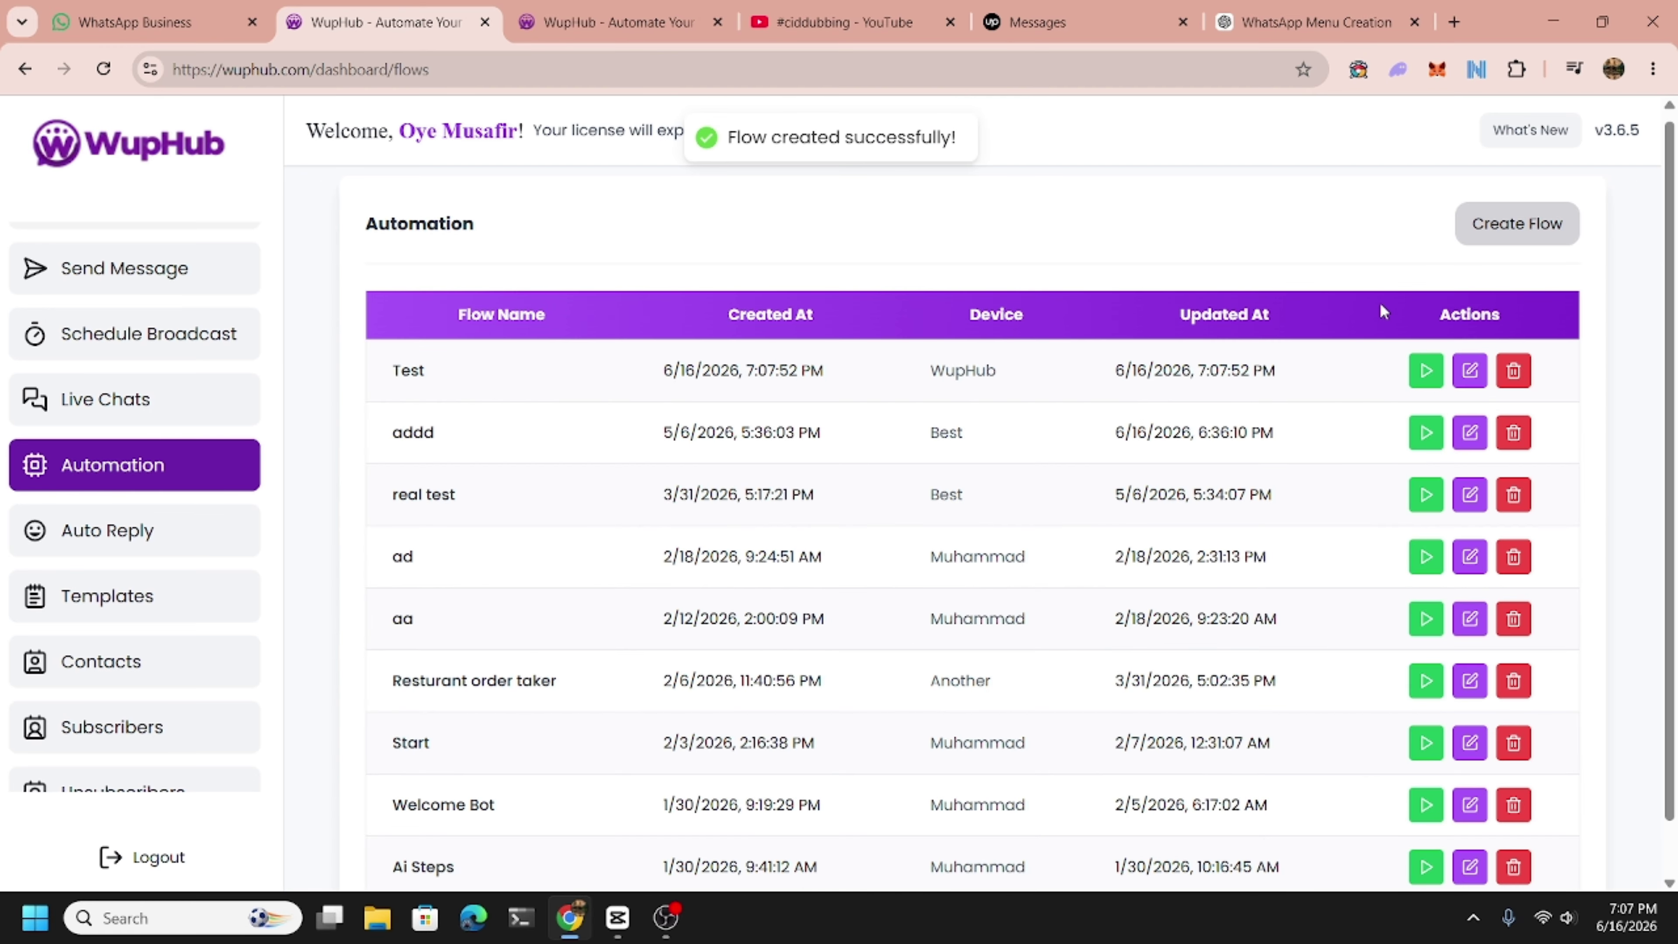
pyautogui.click(1424, 371)
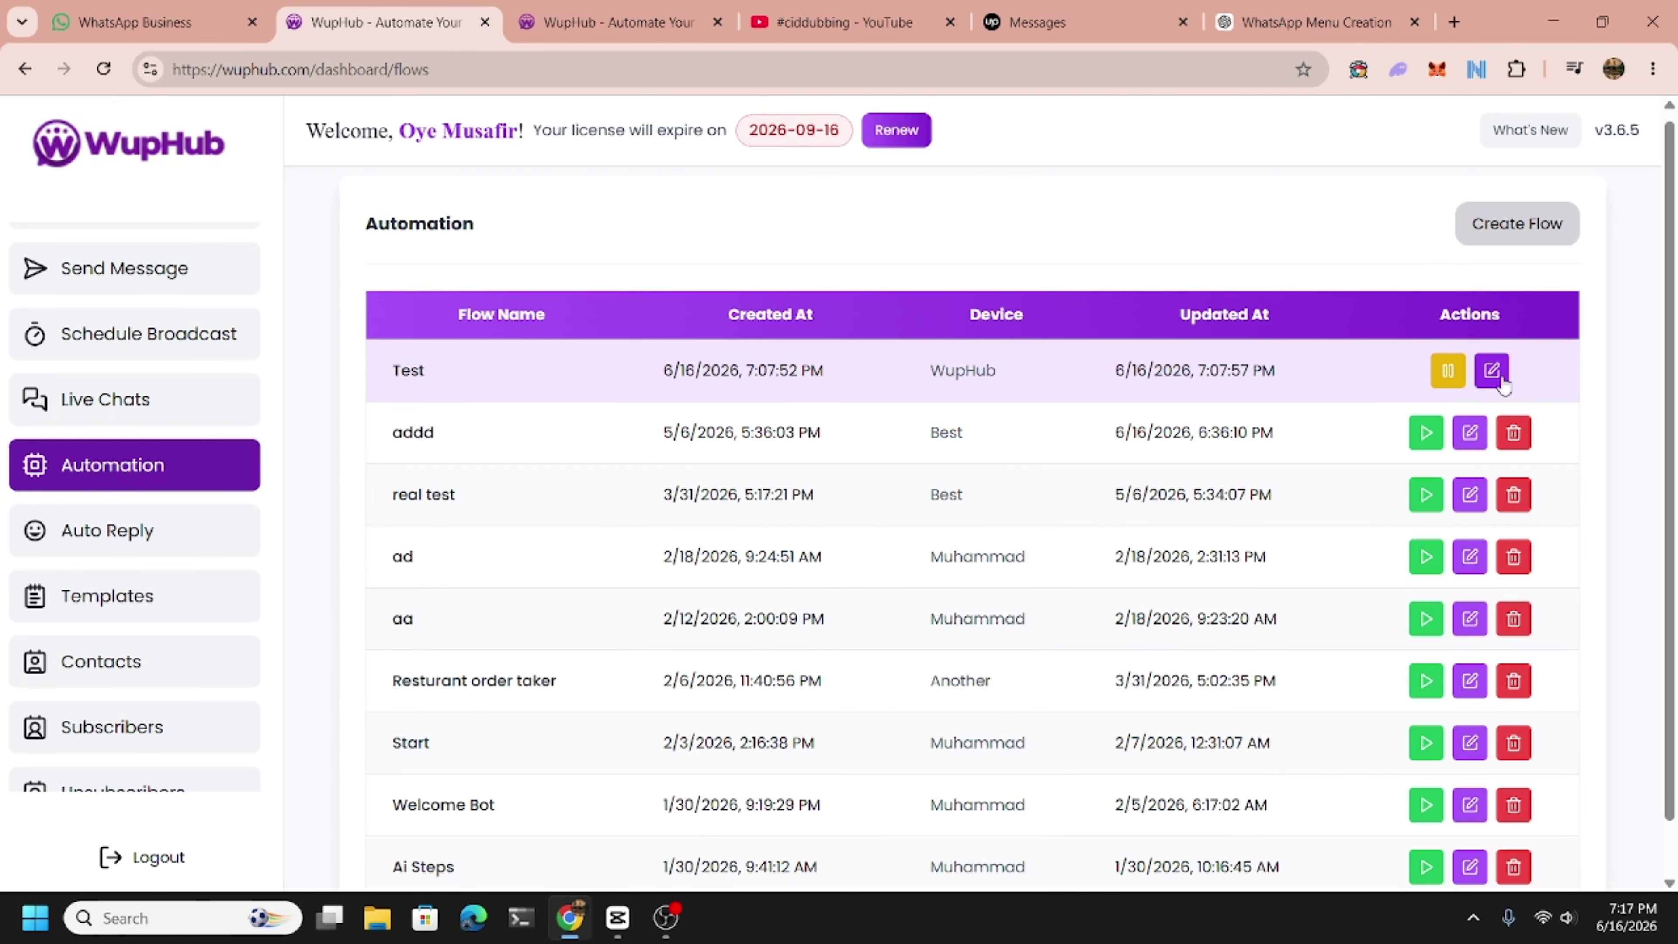
pyautogui.click(1492, 371)
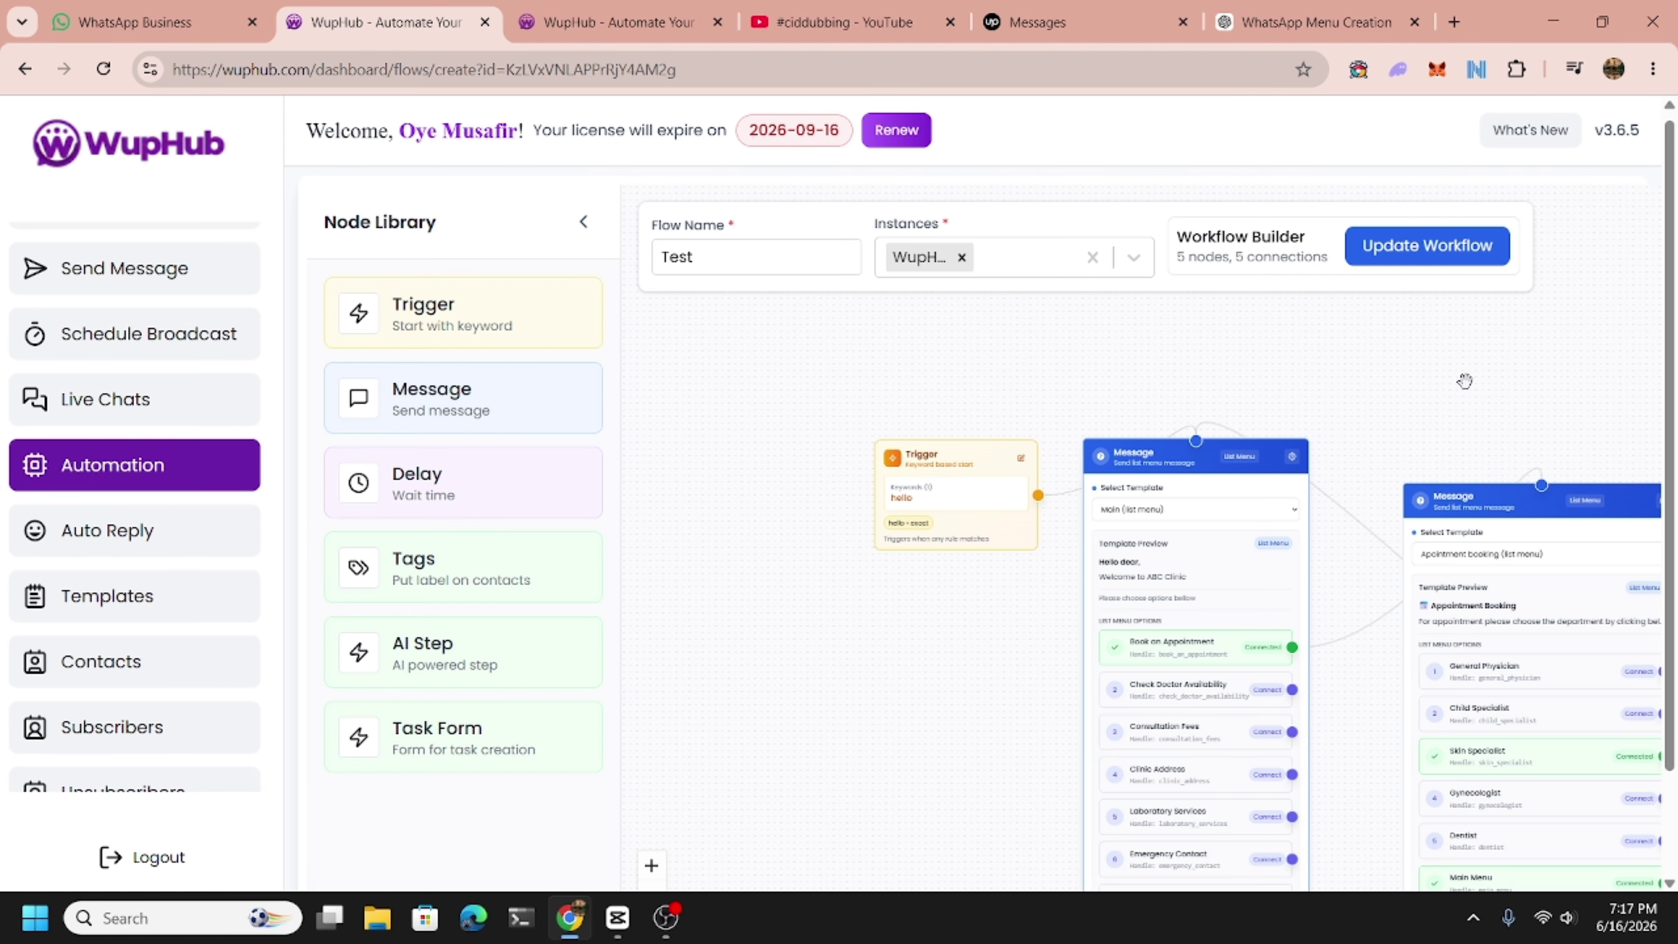
pyautogui.moveTo(891, 643); pyautogui.dragTo(663, 582)
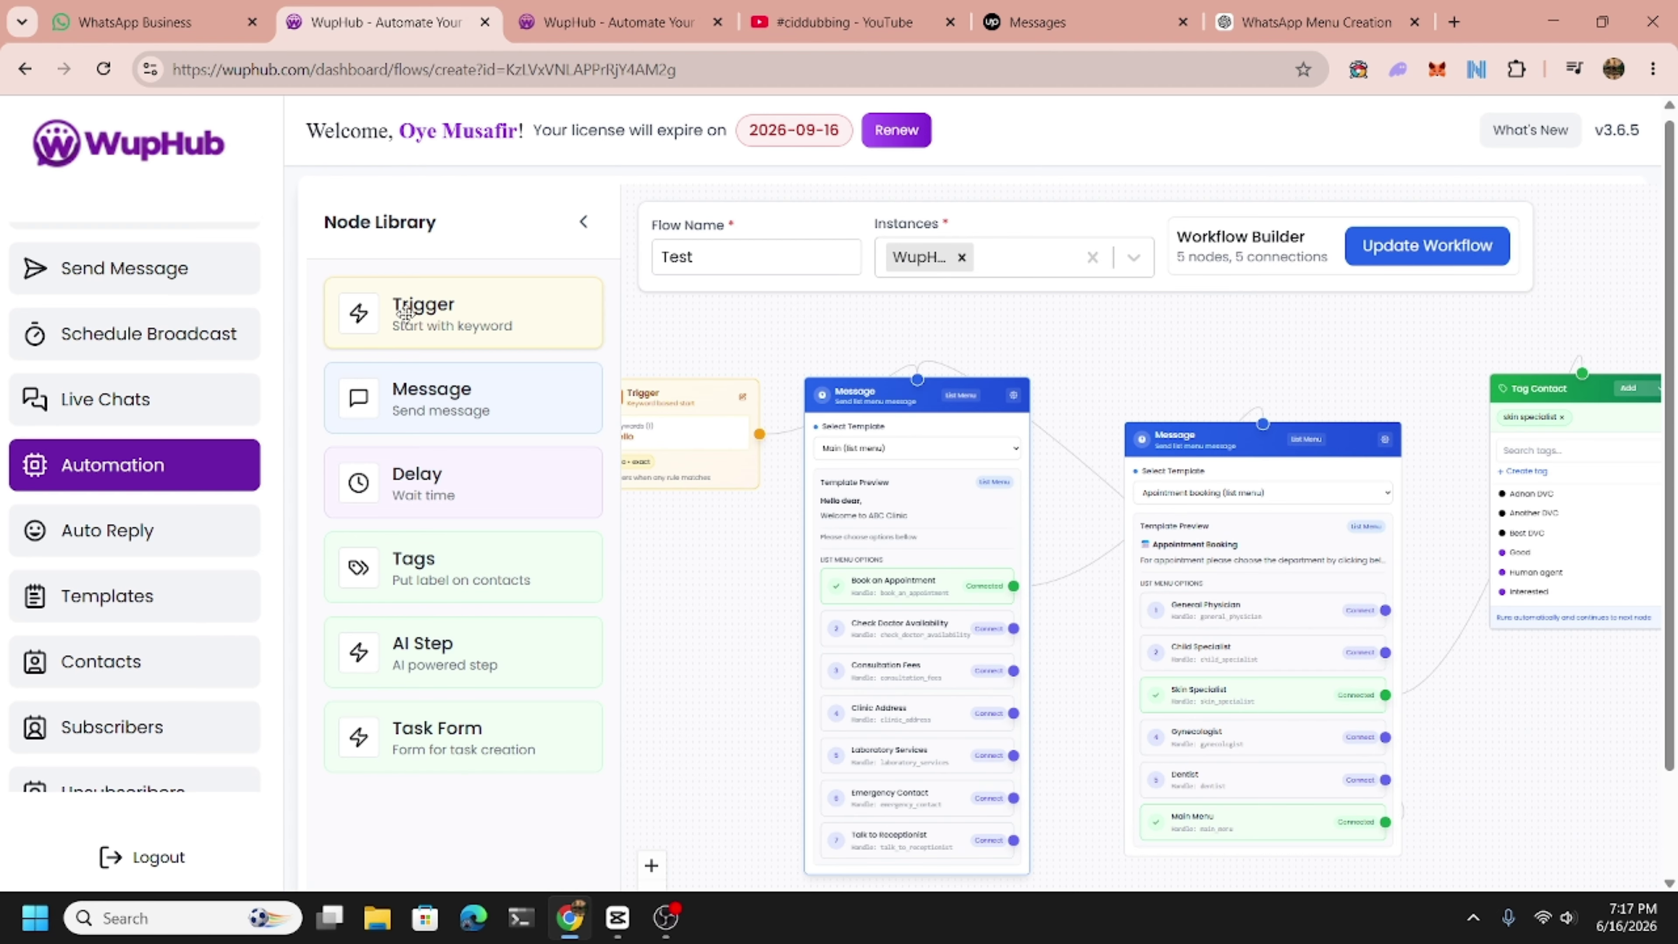
# Add a temporary Trigger node linked to the appointment message, then delete it again.
pyautogui.moveTo(405, 314); pyautogui.dragTo(1100, 322)
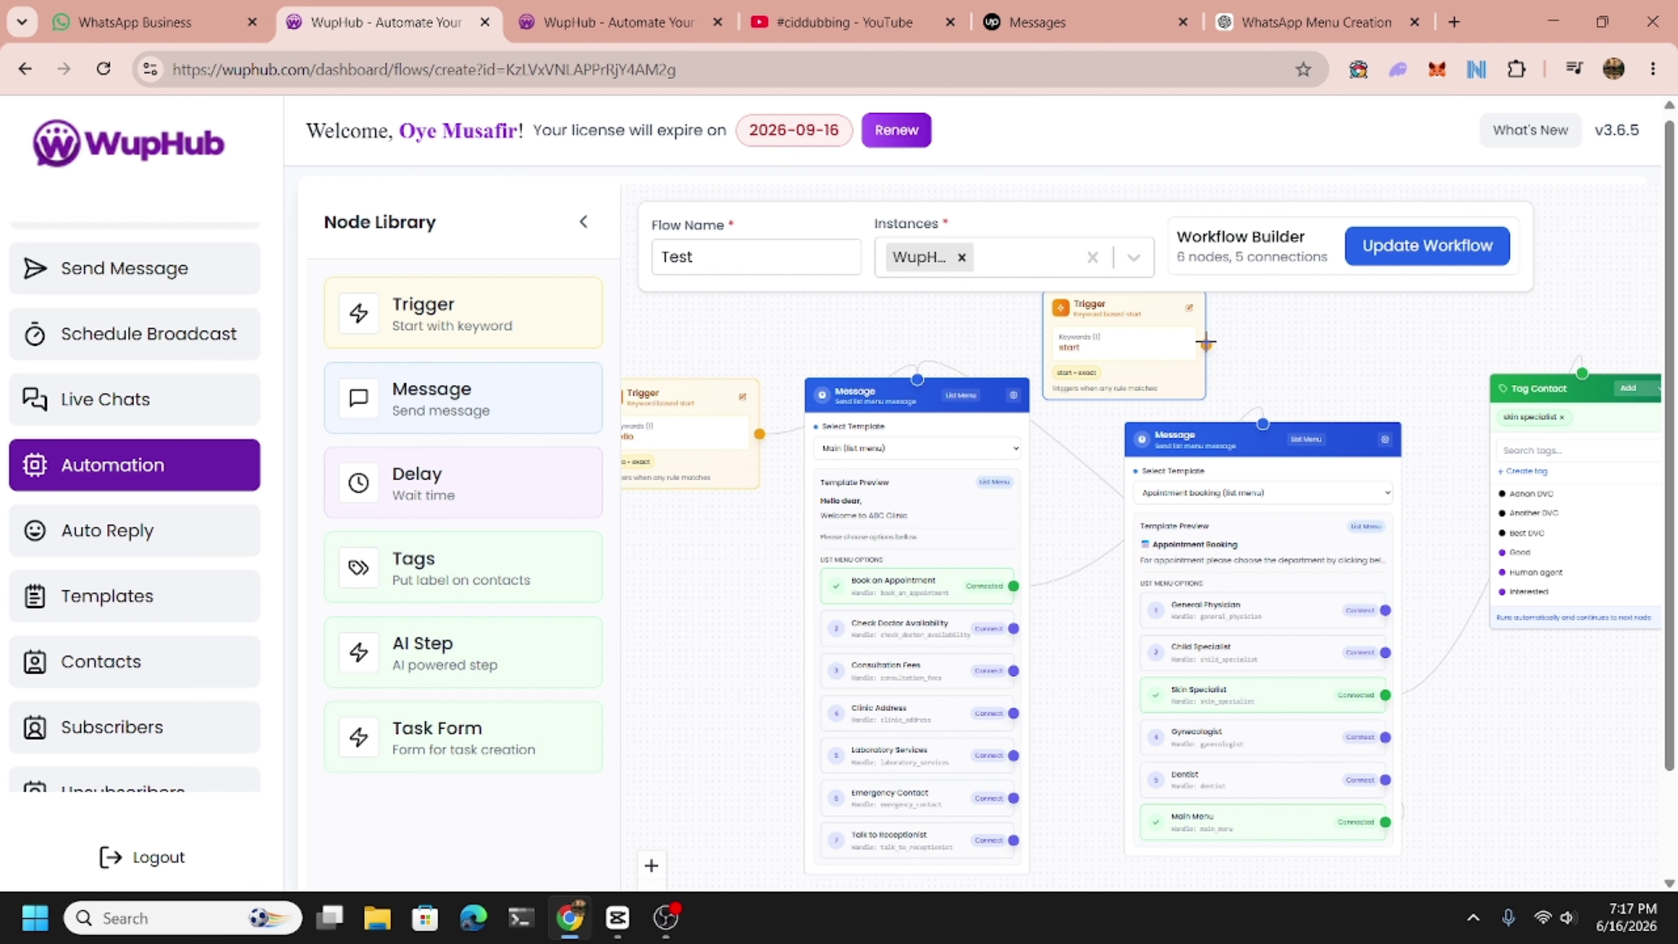
pyautogui.moveTo(1205, 345); pyautogui.dragTo(1263, 424)
pyautogui.moveTo(1087, 513); pyautogui.dragTo(1051, 563)
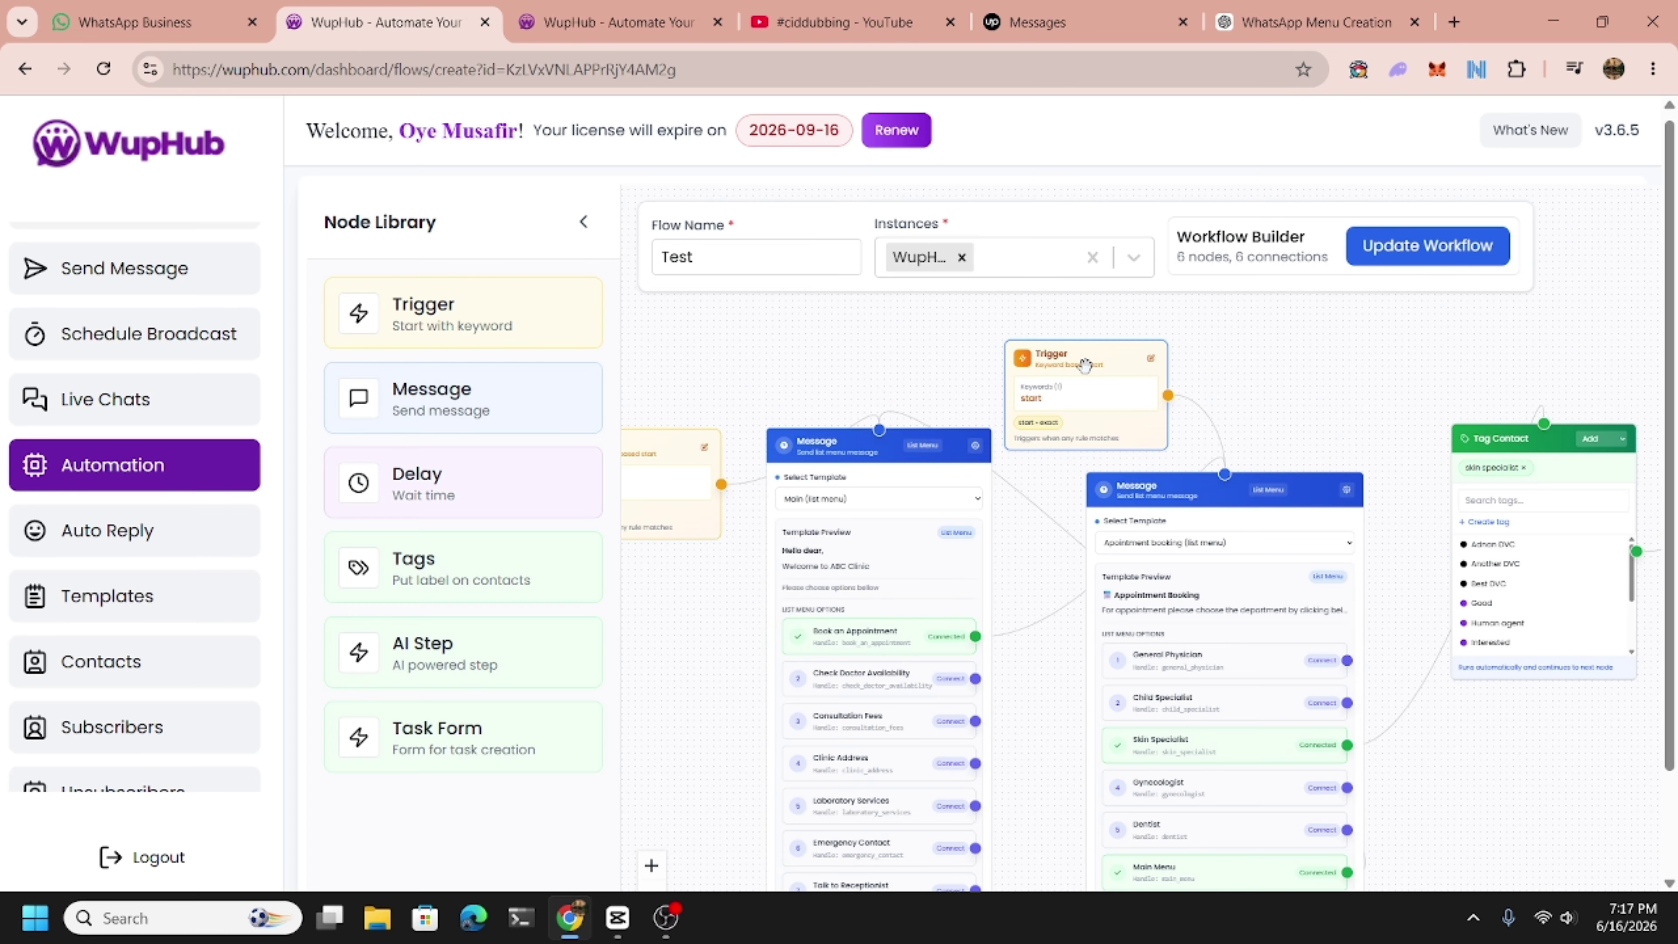
pyautogui.press('Delete')
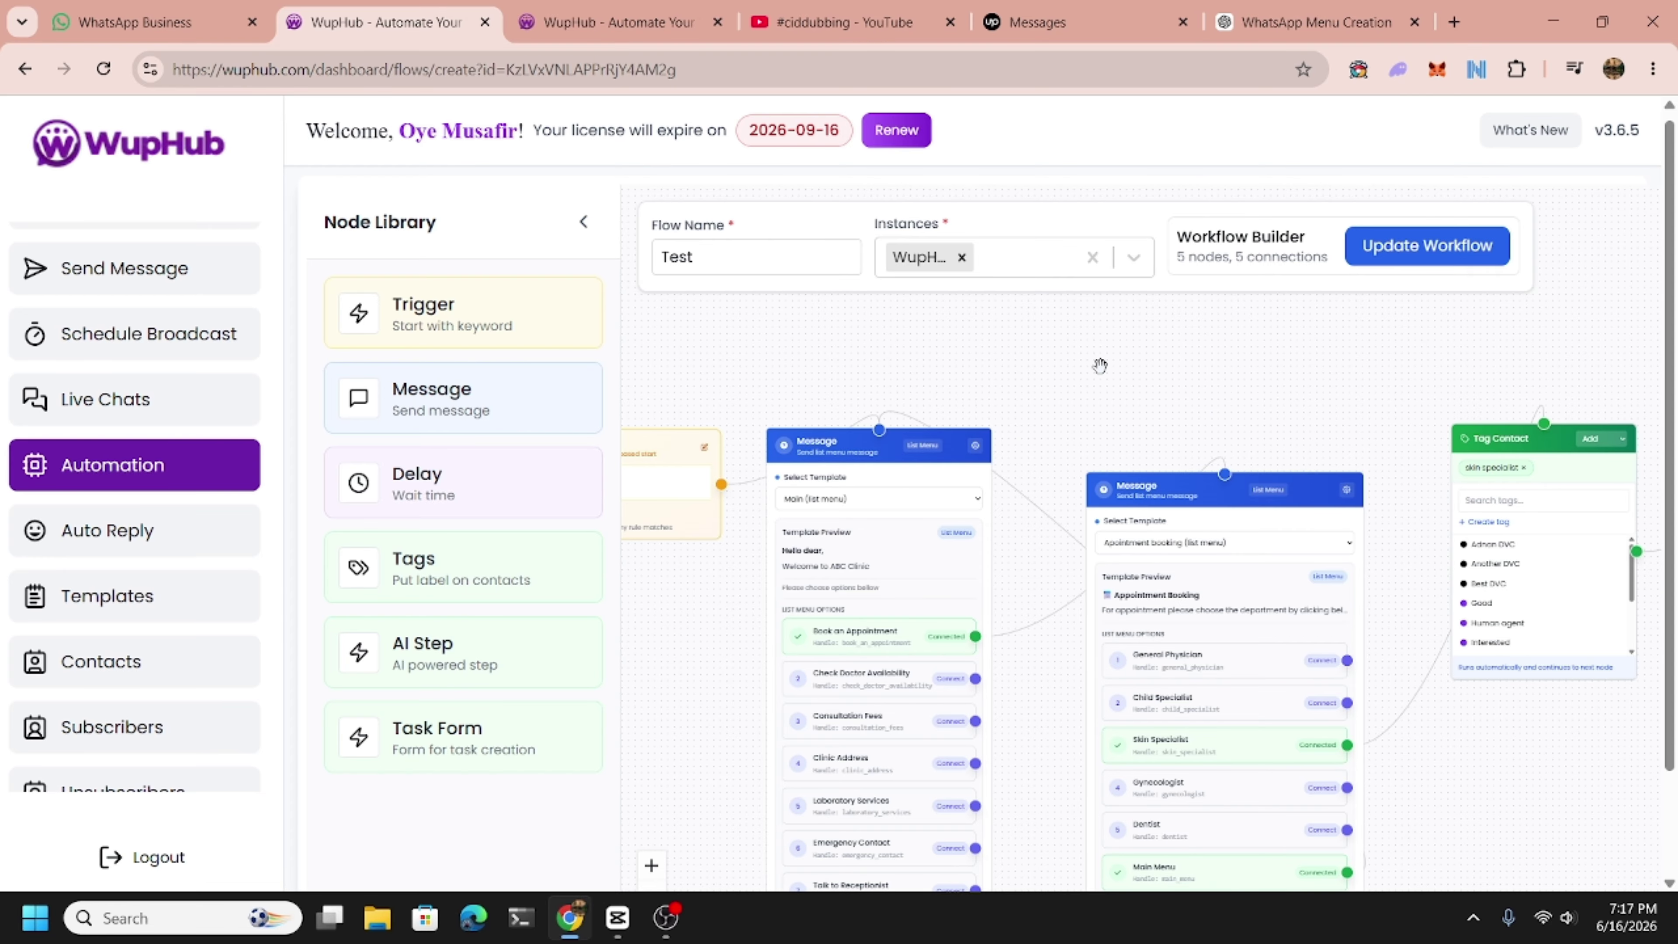
pyautogui.moveTo(1101, 364); pyautogui.dragTo(1086, 401)
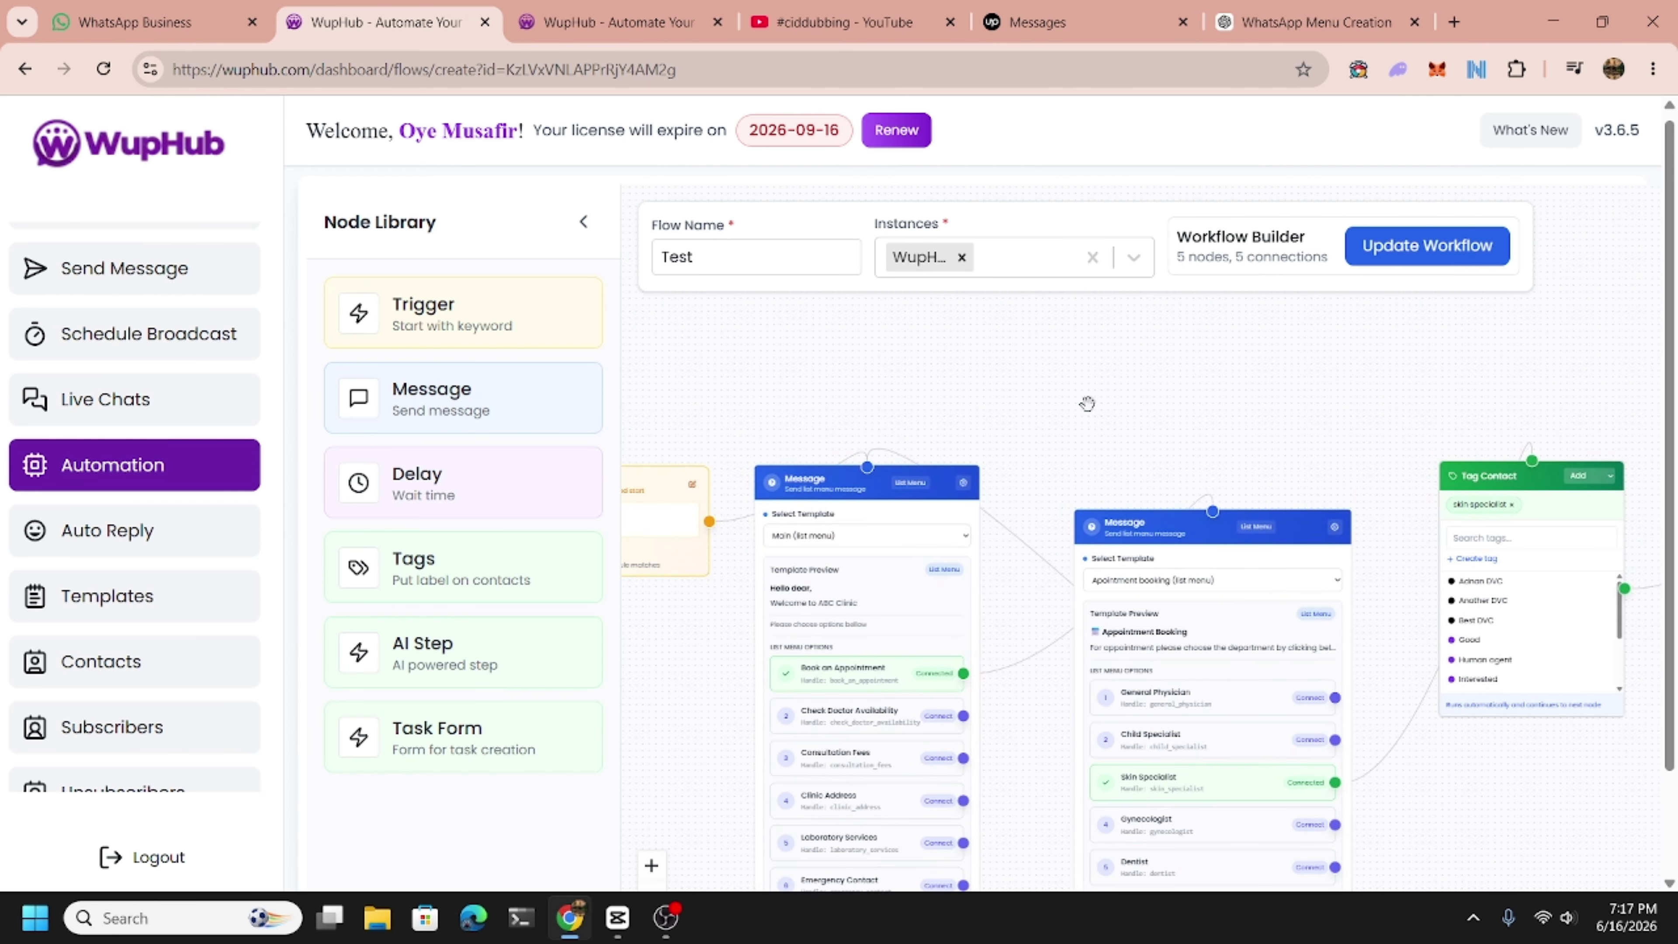
# Update and reactivate the Test workflow, then go to the WhatsApp Business chat's message box.
pyautogui.click(1400, 257)
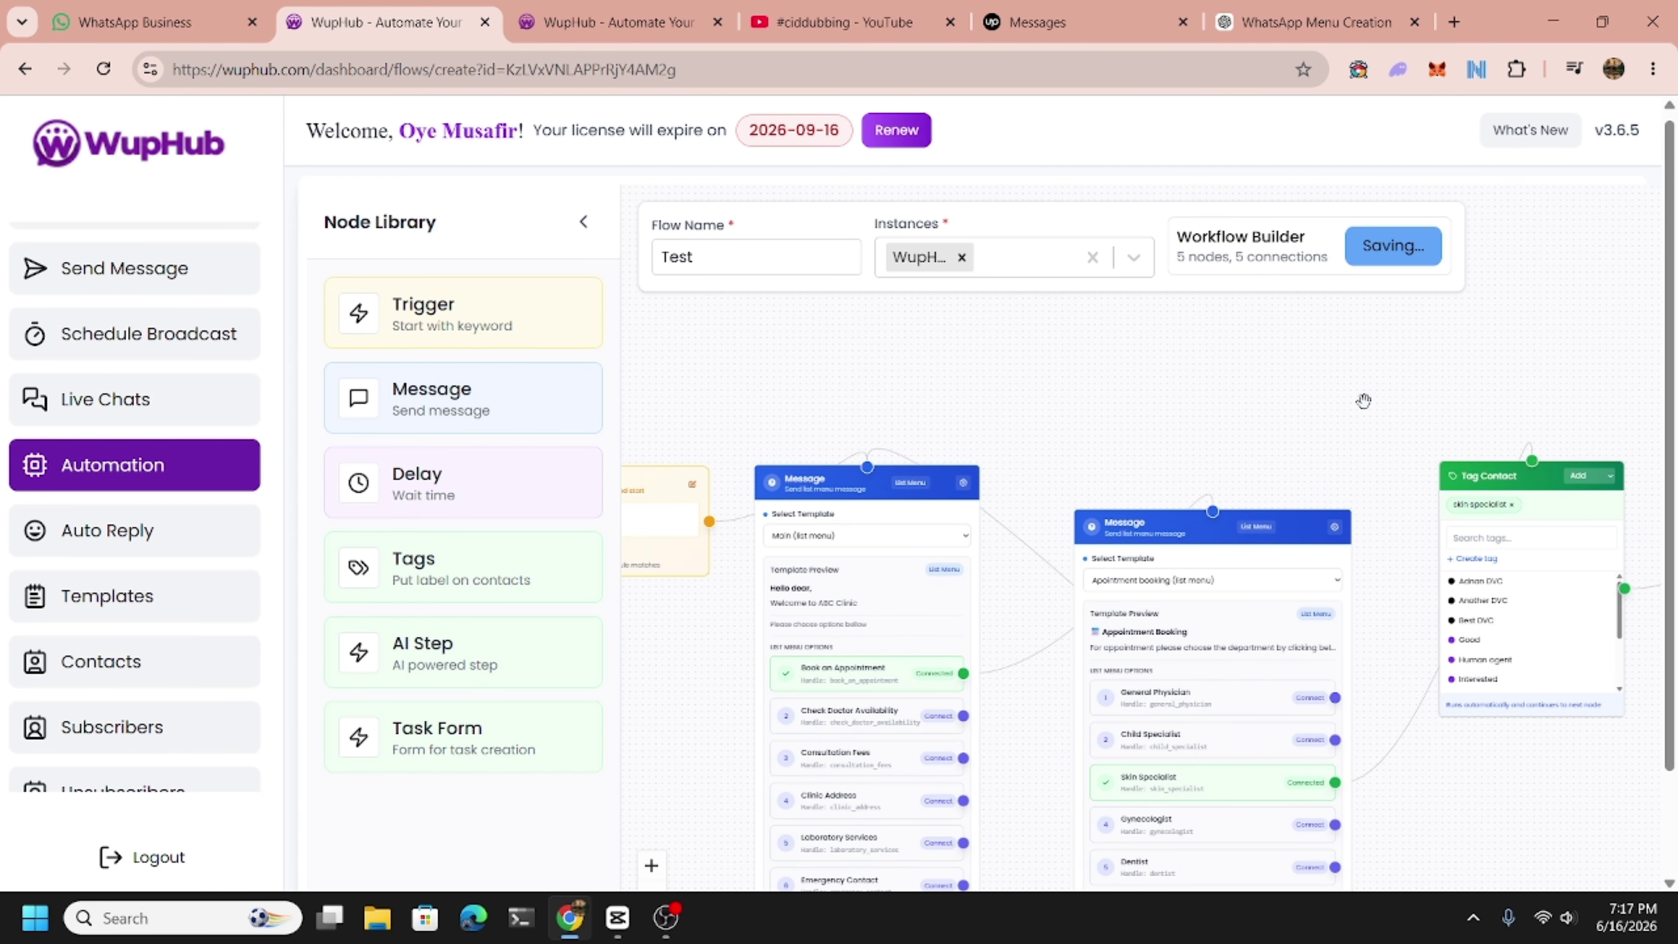
pyautogui.click(1424, 374)
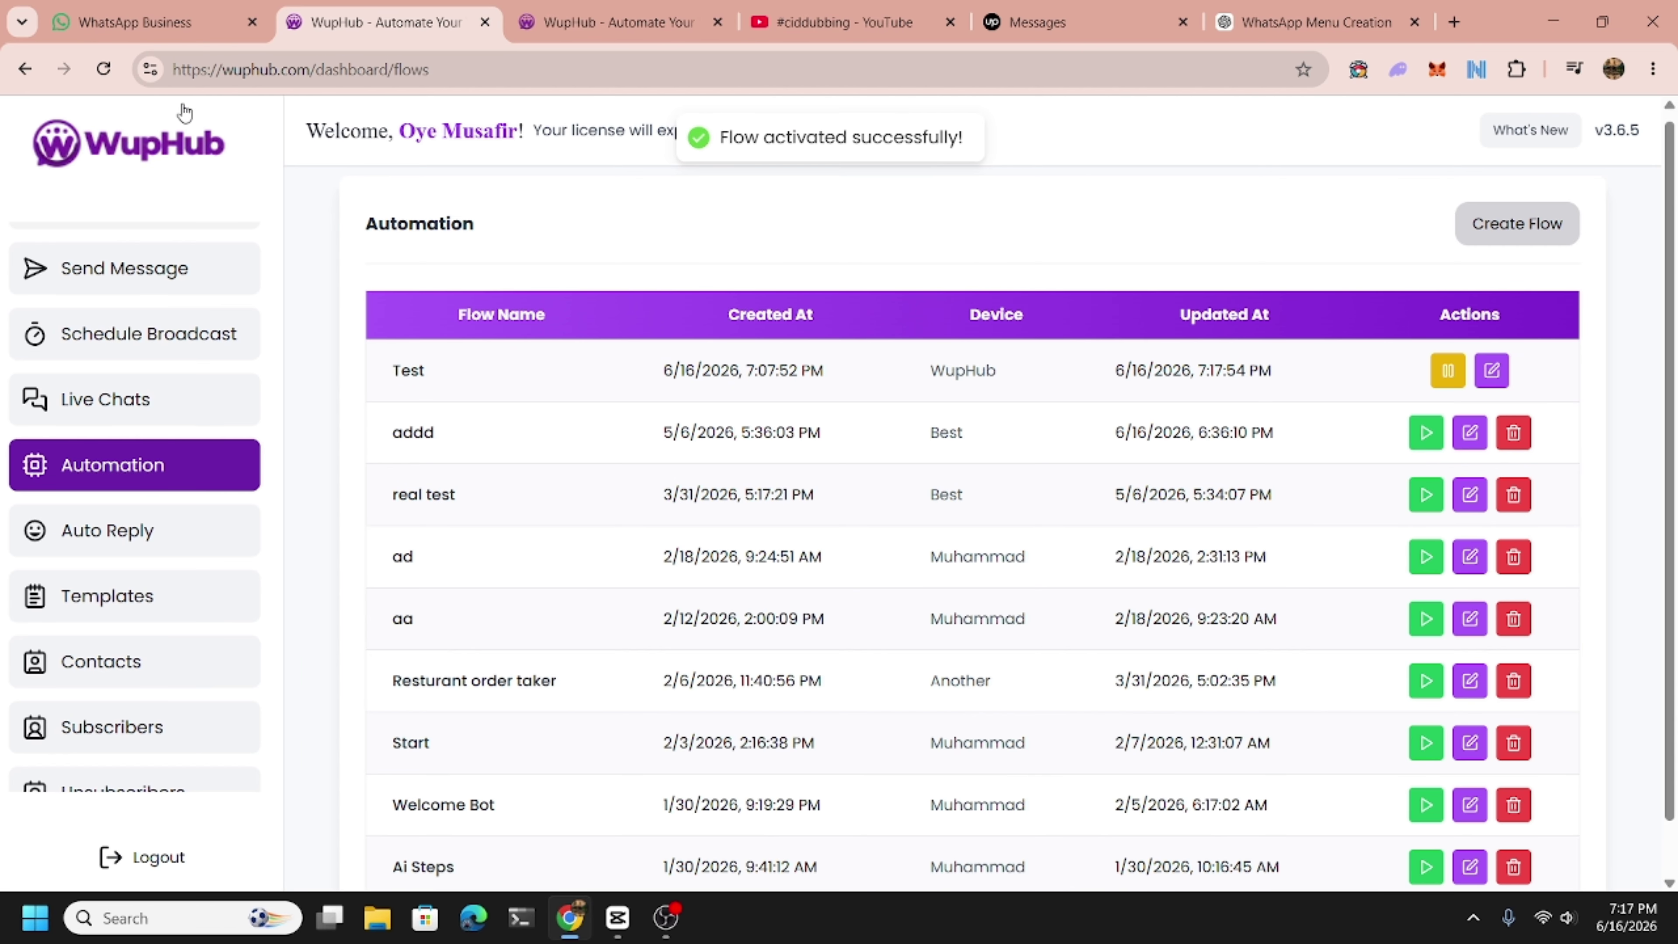
pyautogui.click(132, 22)
pyautogui.click(801, 847)
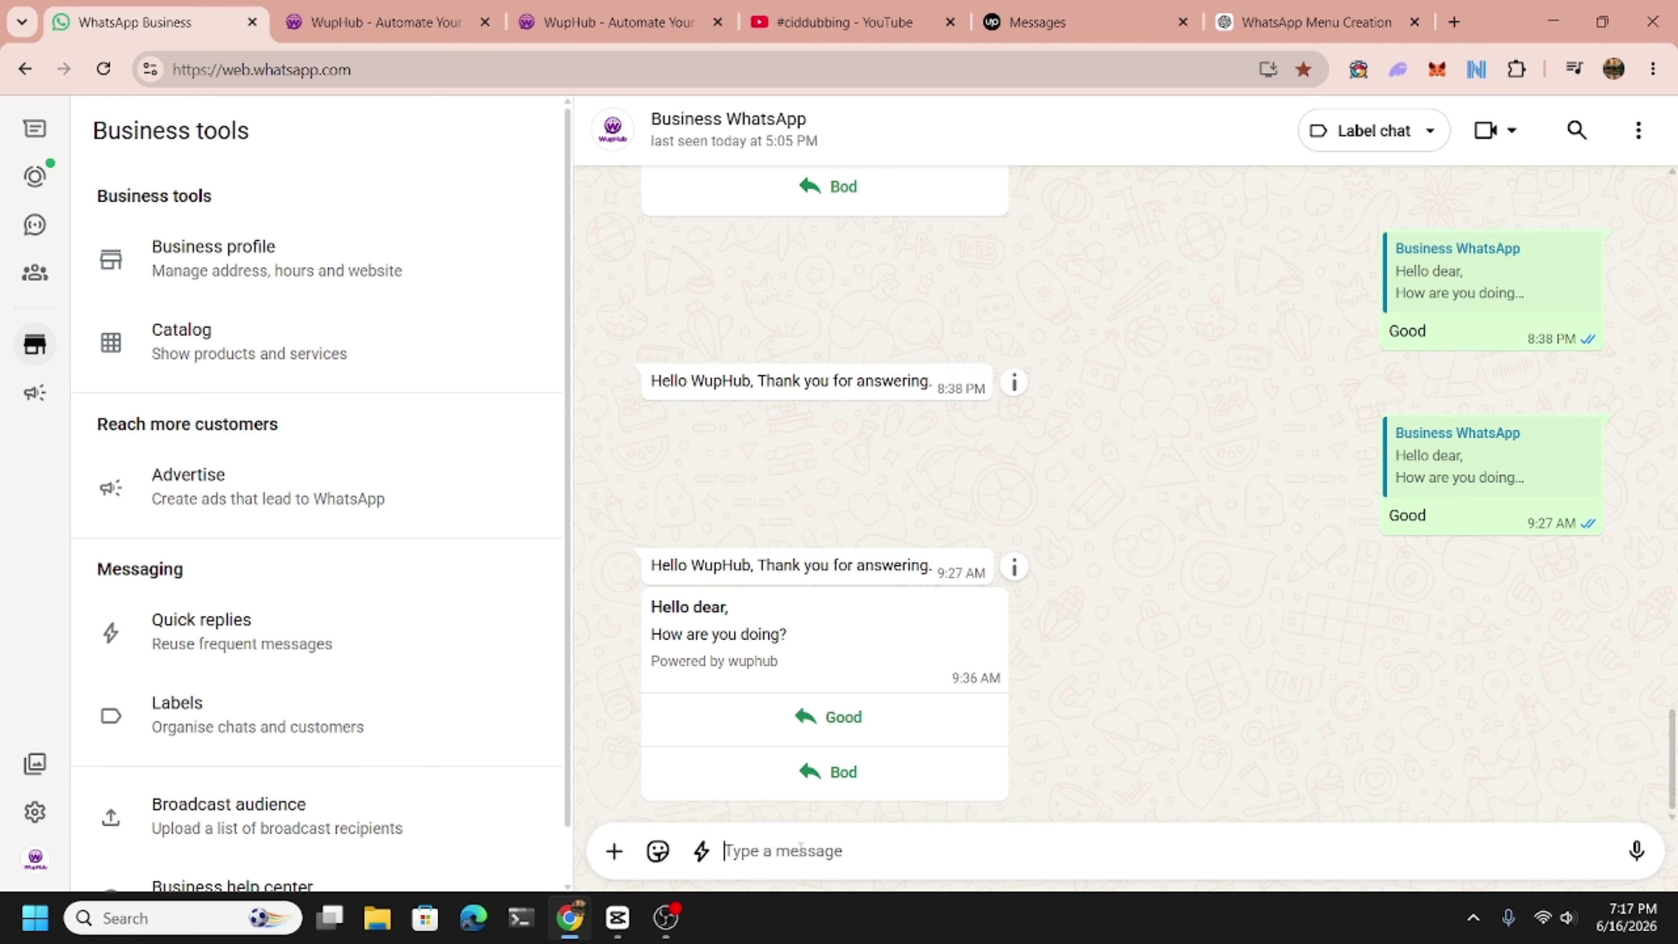
# Send 'Hello' to trigger the bot, then pick and send Book an Appointment from its menu.
pyautogui.write('Hello')
pyautogui.press('Return')
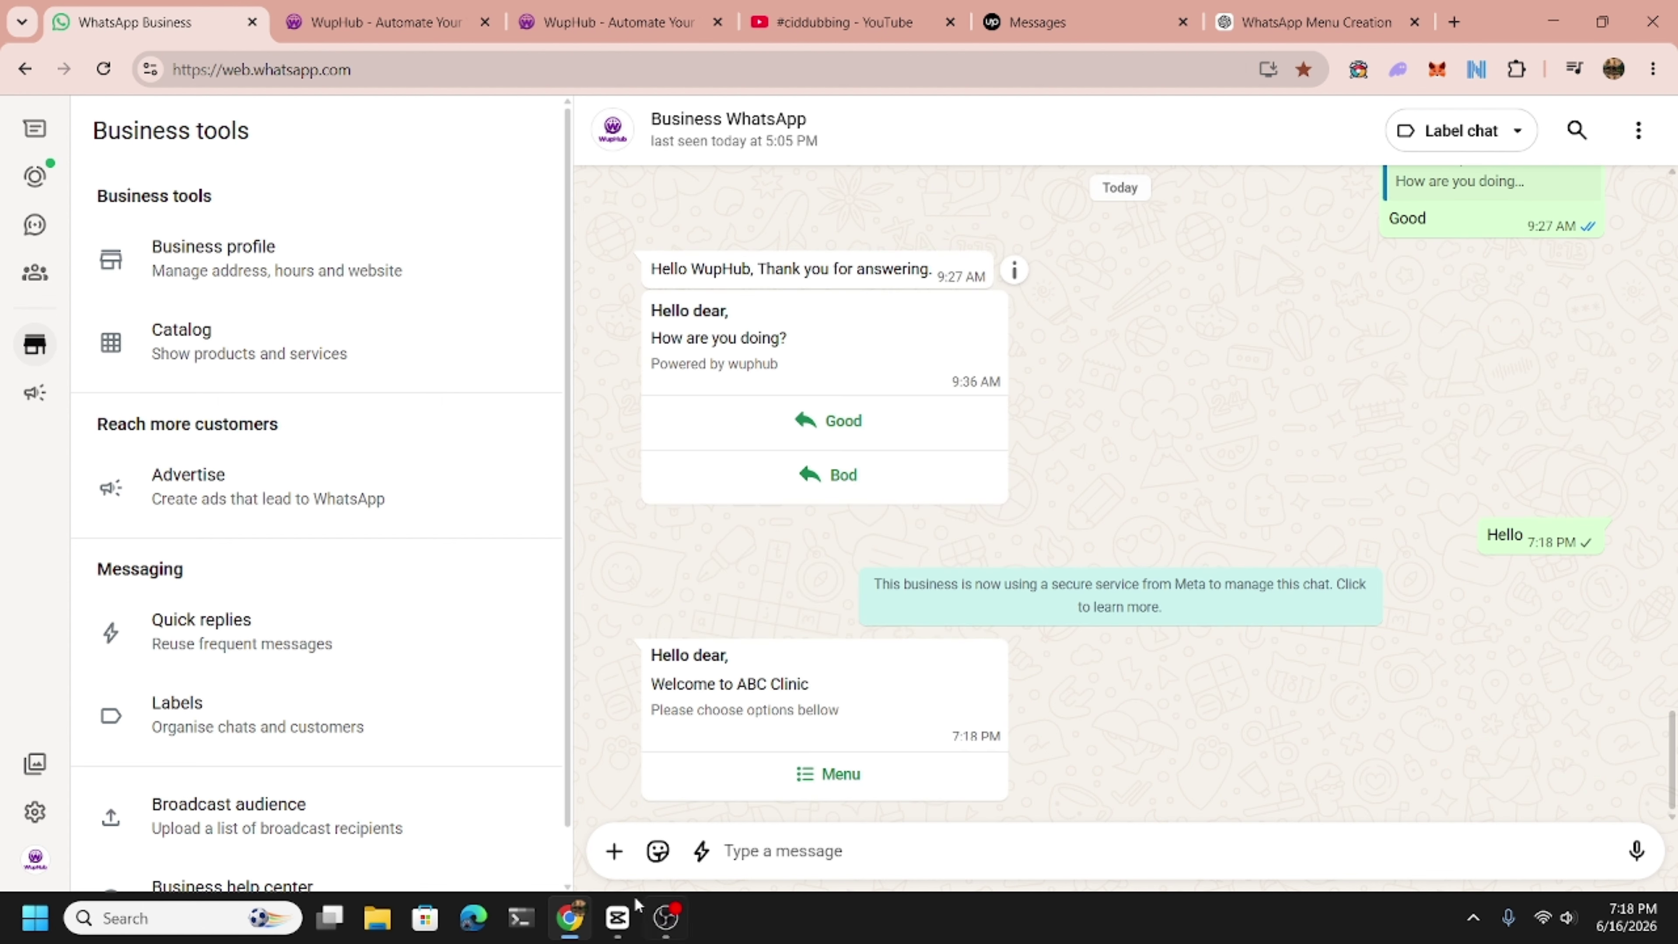
pyautogui.click(823, 768)
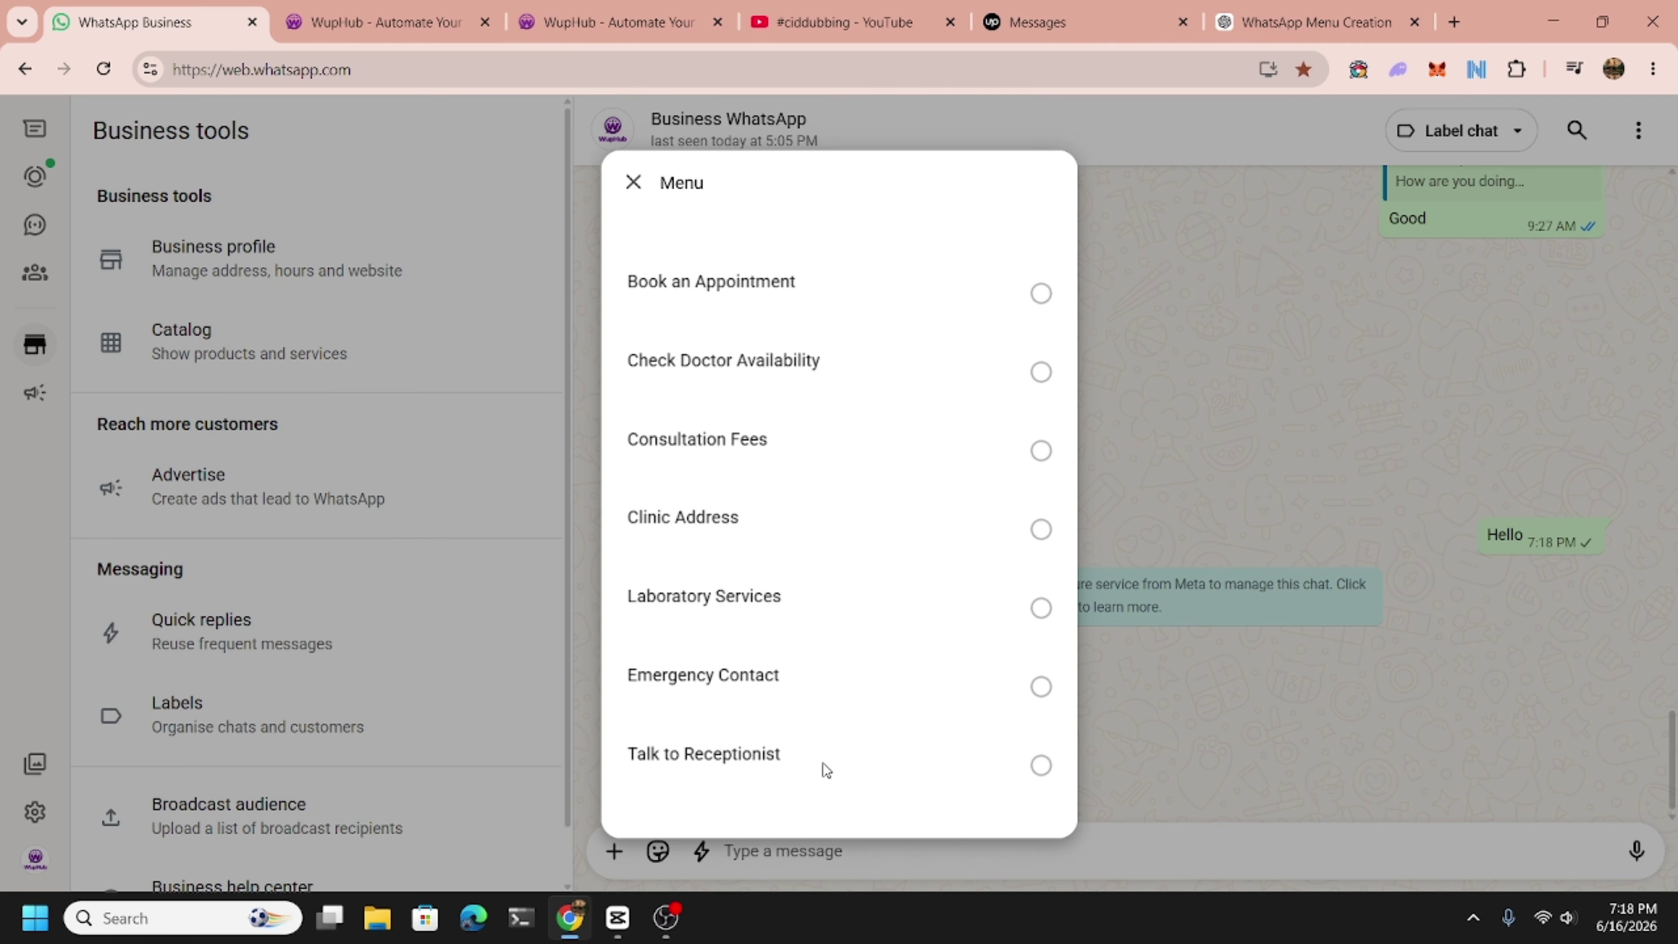
pyautogui.click(766, 275)
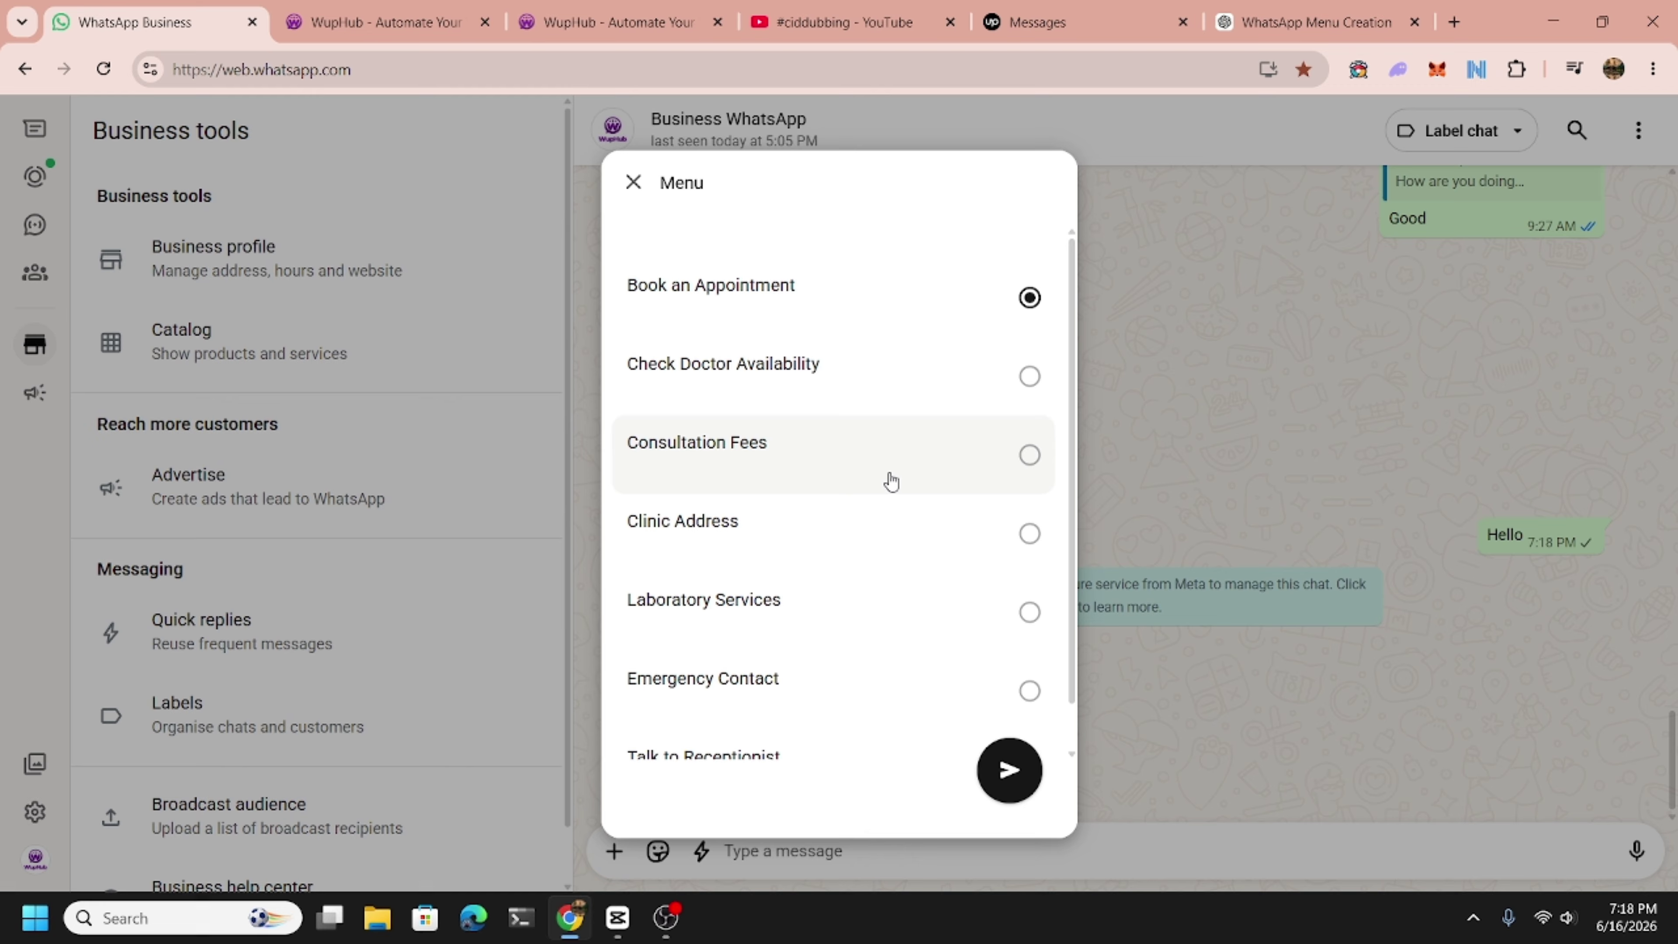
pyautogui.click(1024, 793)
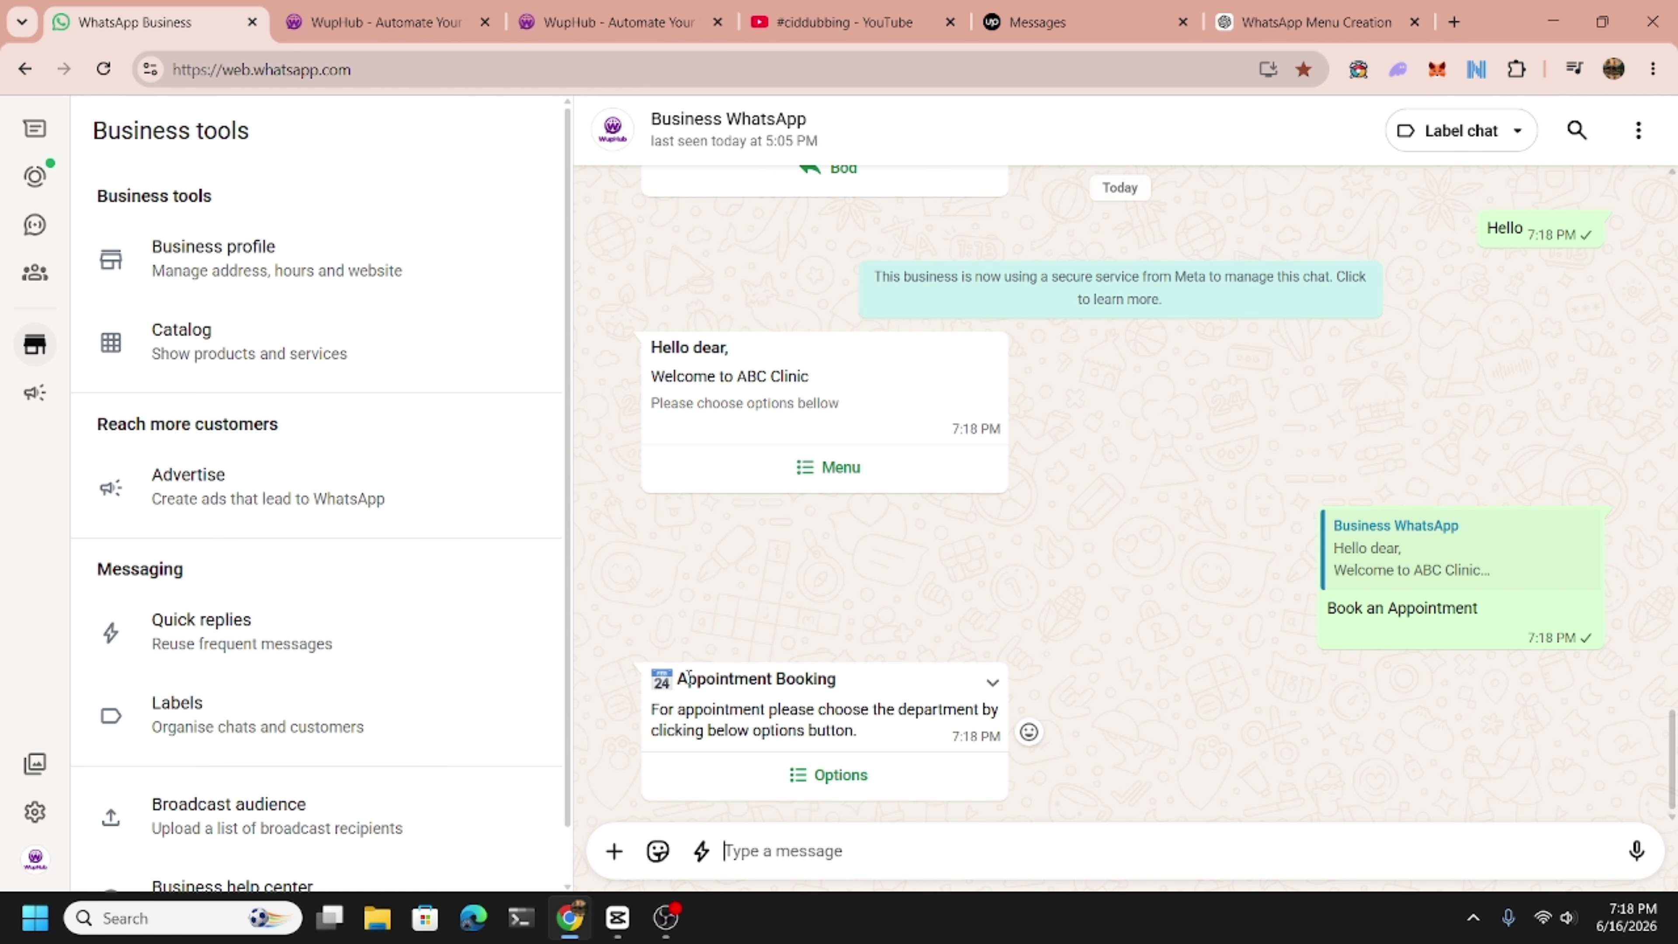
# Choose and send Skin Specialist from the department options list.
pyautogui.click(803, 779)
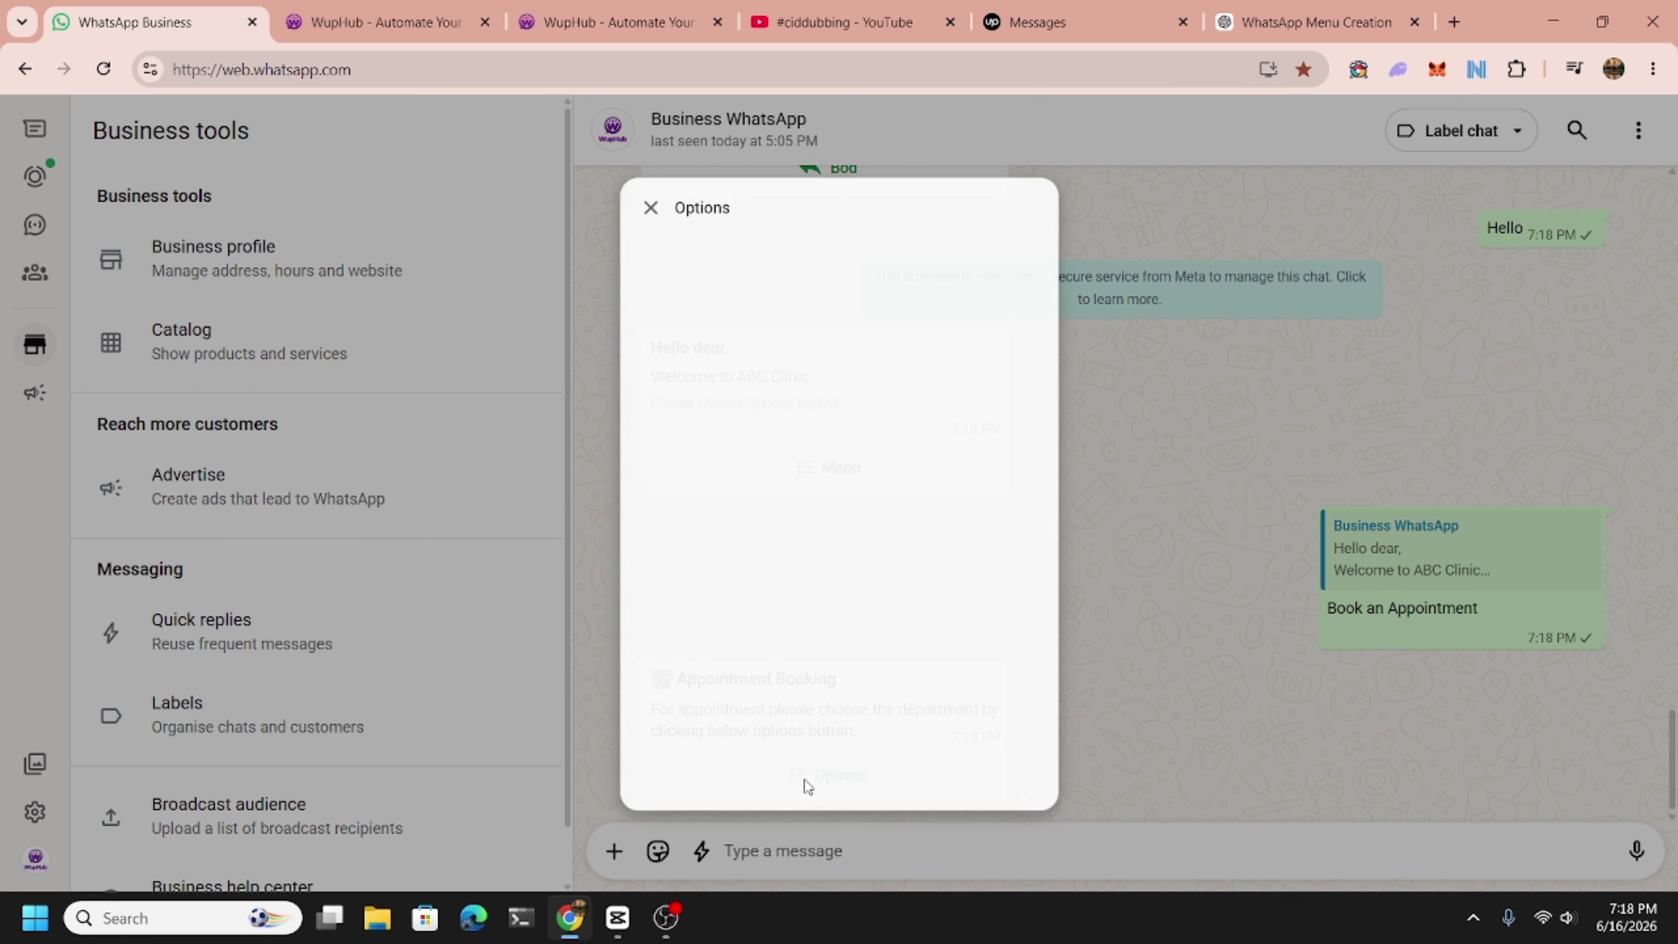
pyautogui.click(746, 447)
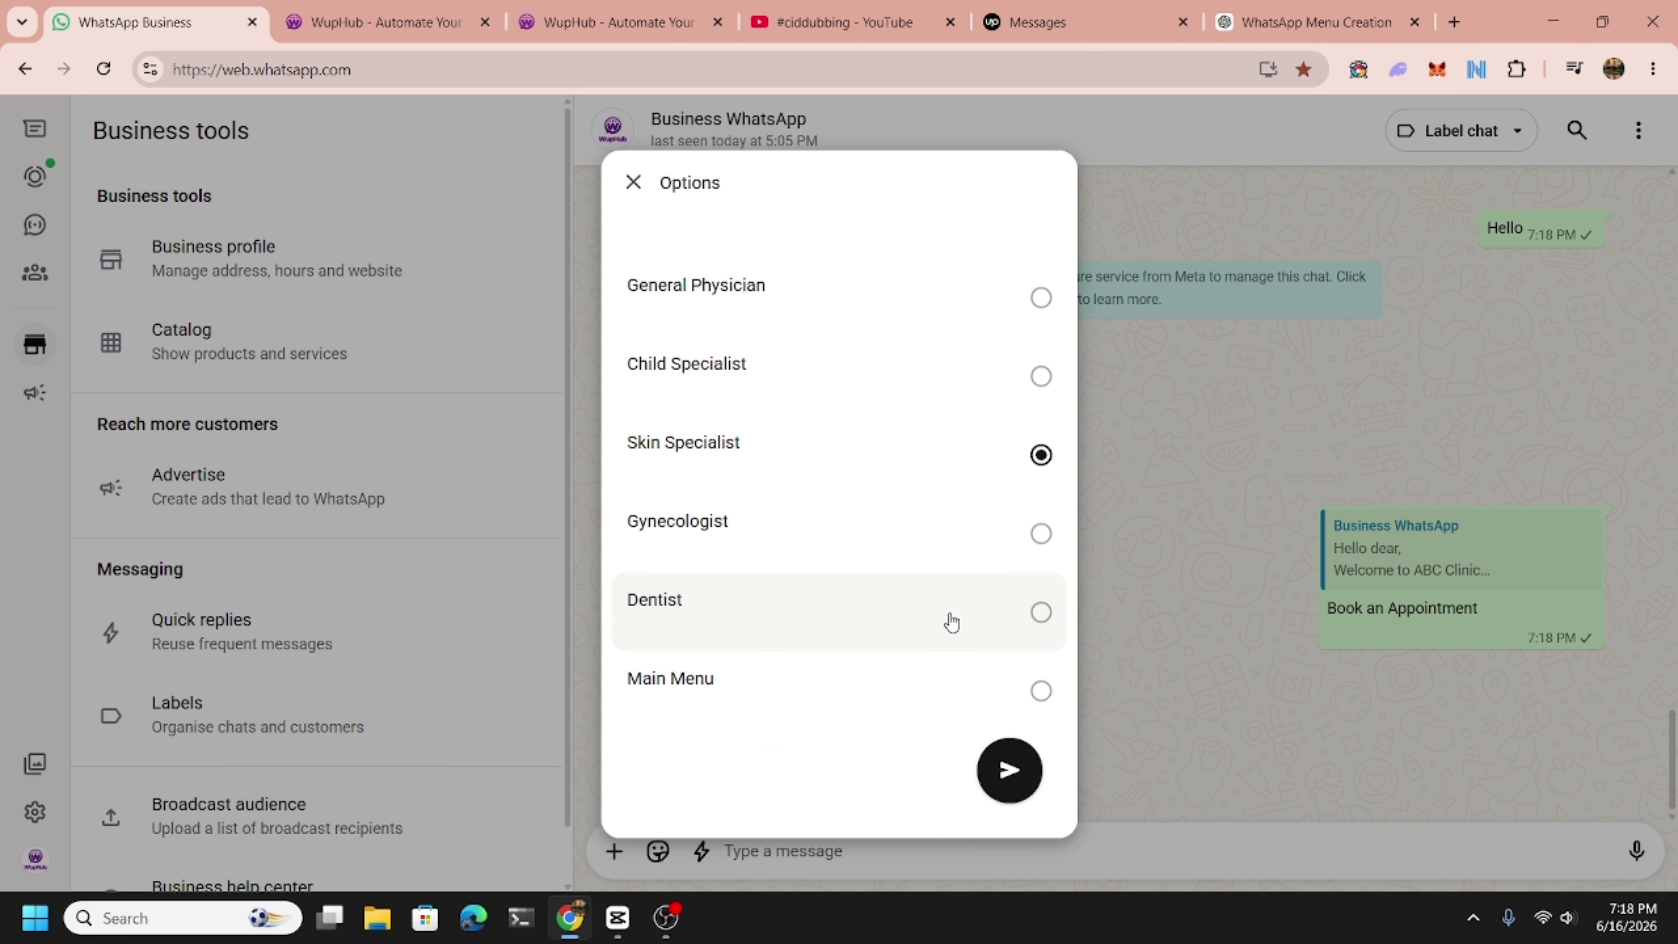
pyautogui.click(1015, 800)
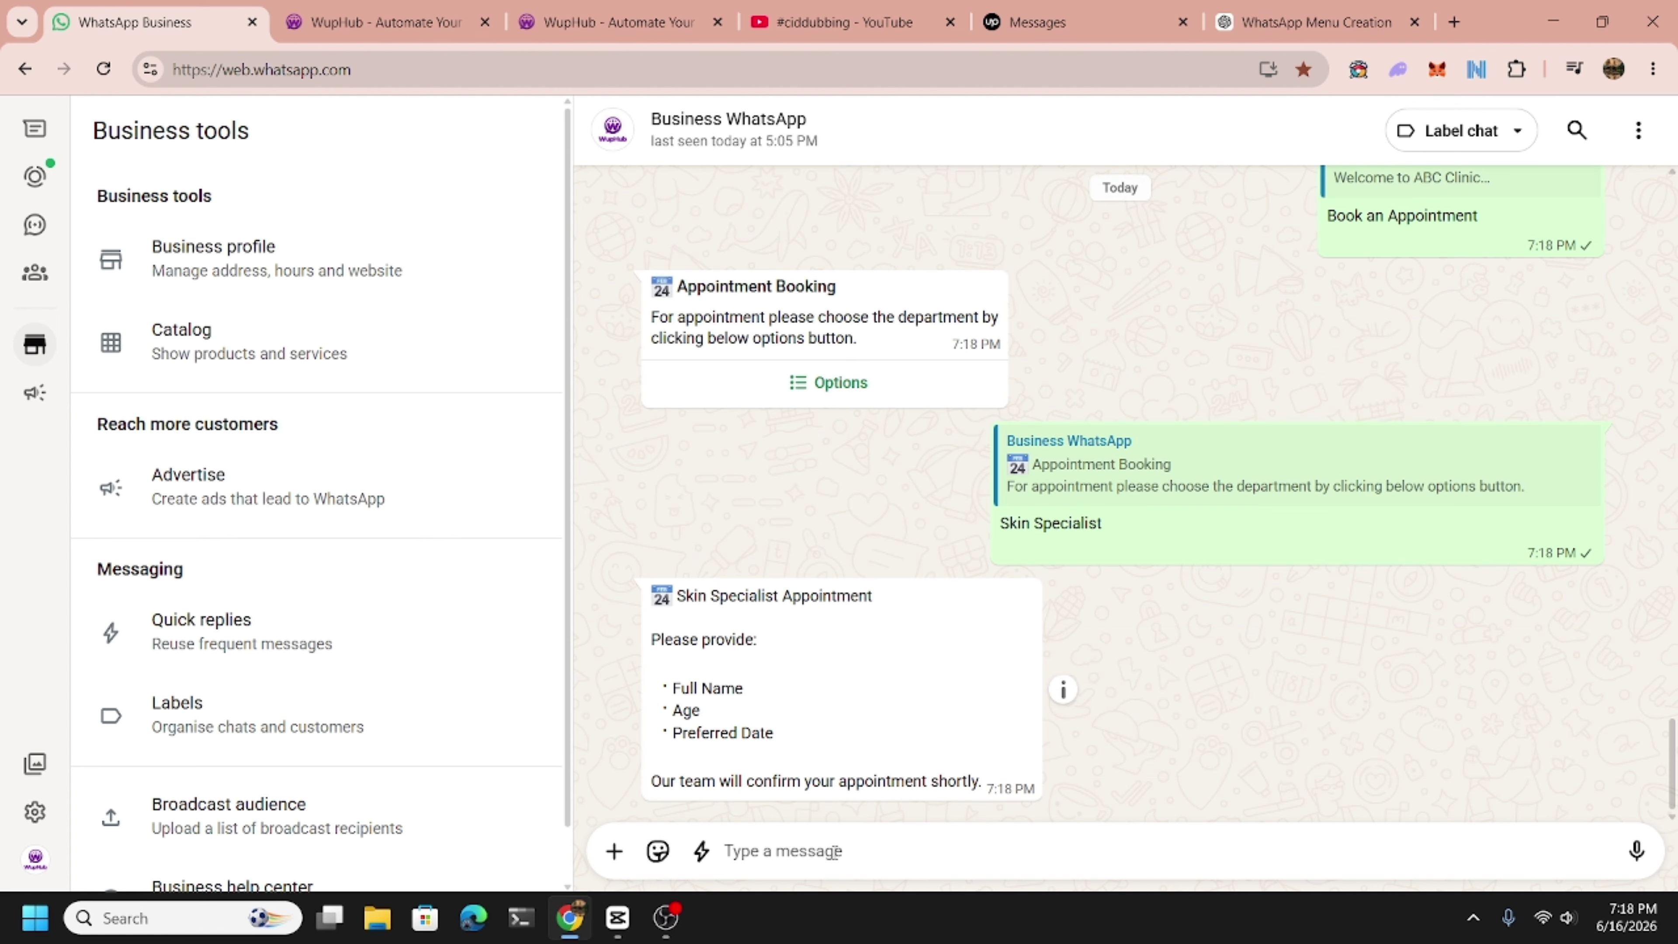
# Reply to the bot with 'Name address age whatever'.
pyautogui.write('Nam')
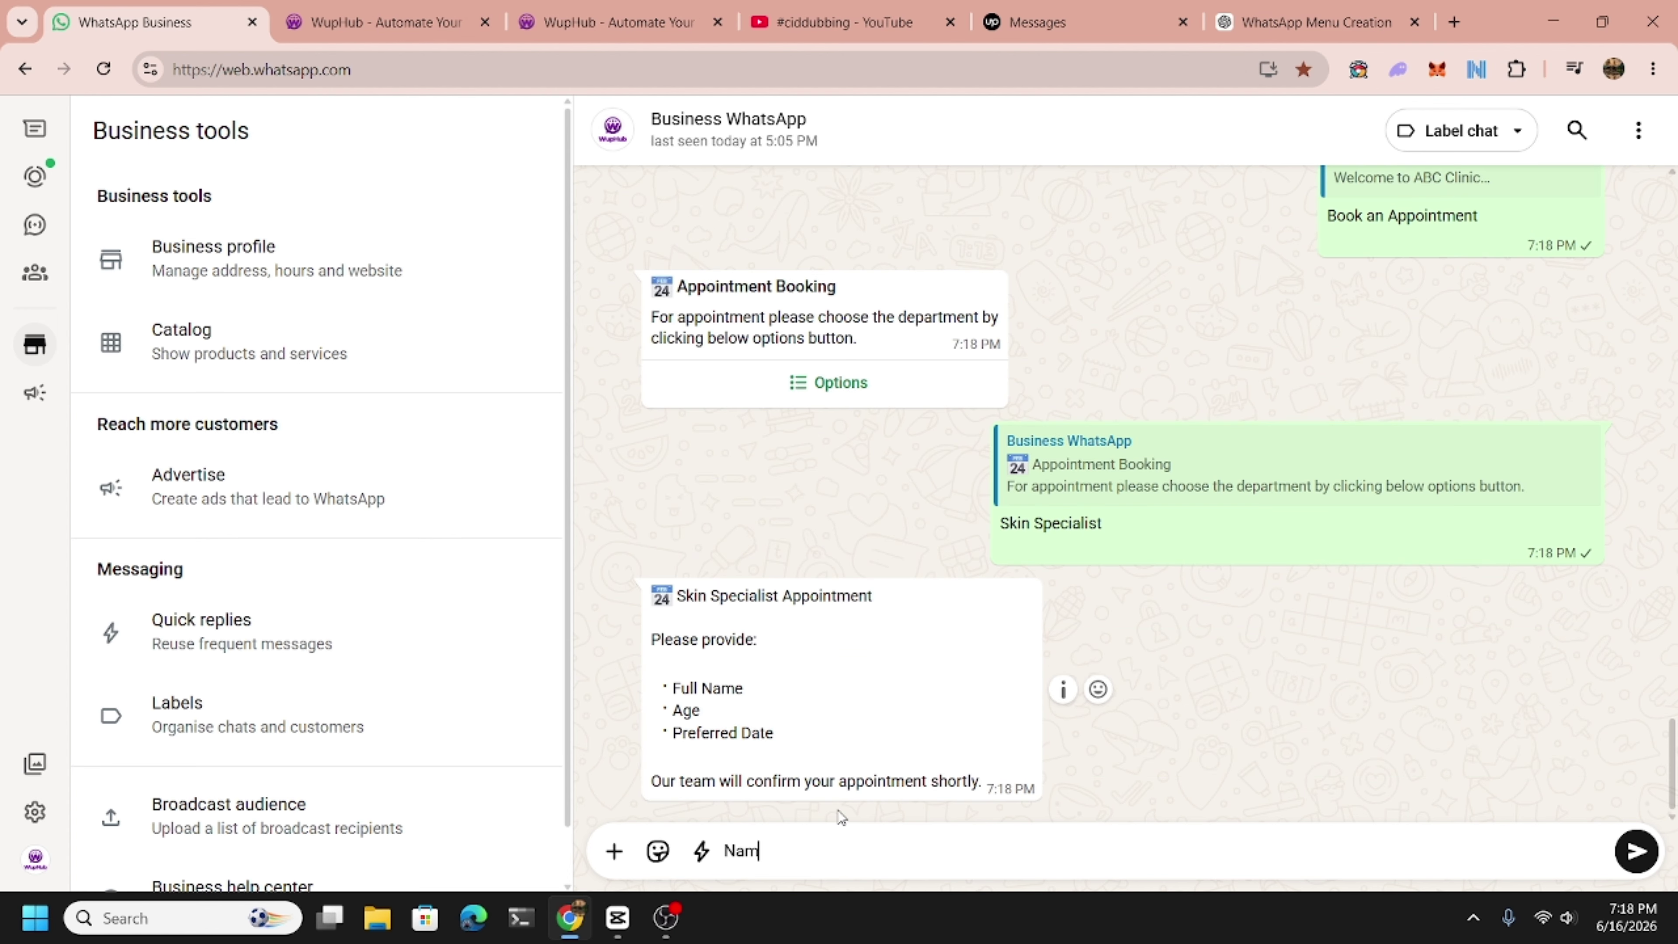
pyautogui.write('e address age whatse')
pyautogui.press('BackSpace')
pyautogui.press('BackSpace')
pyautogui.write('ever')
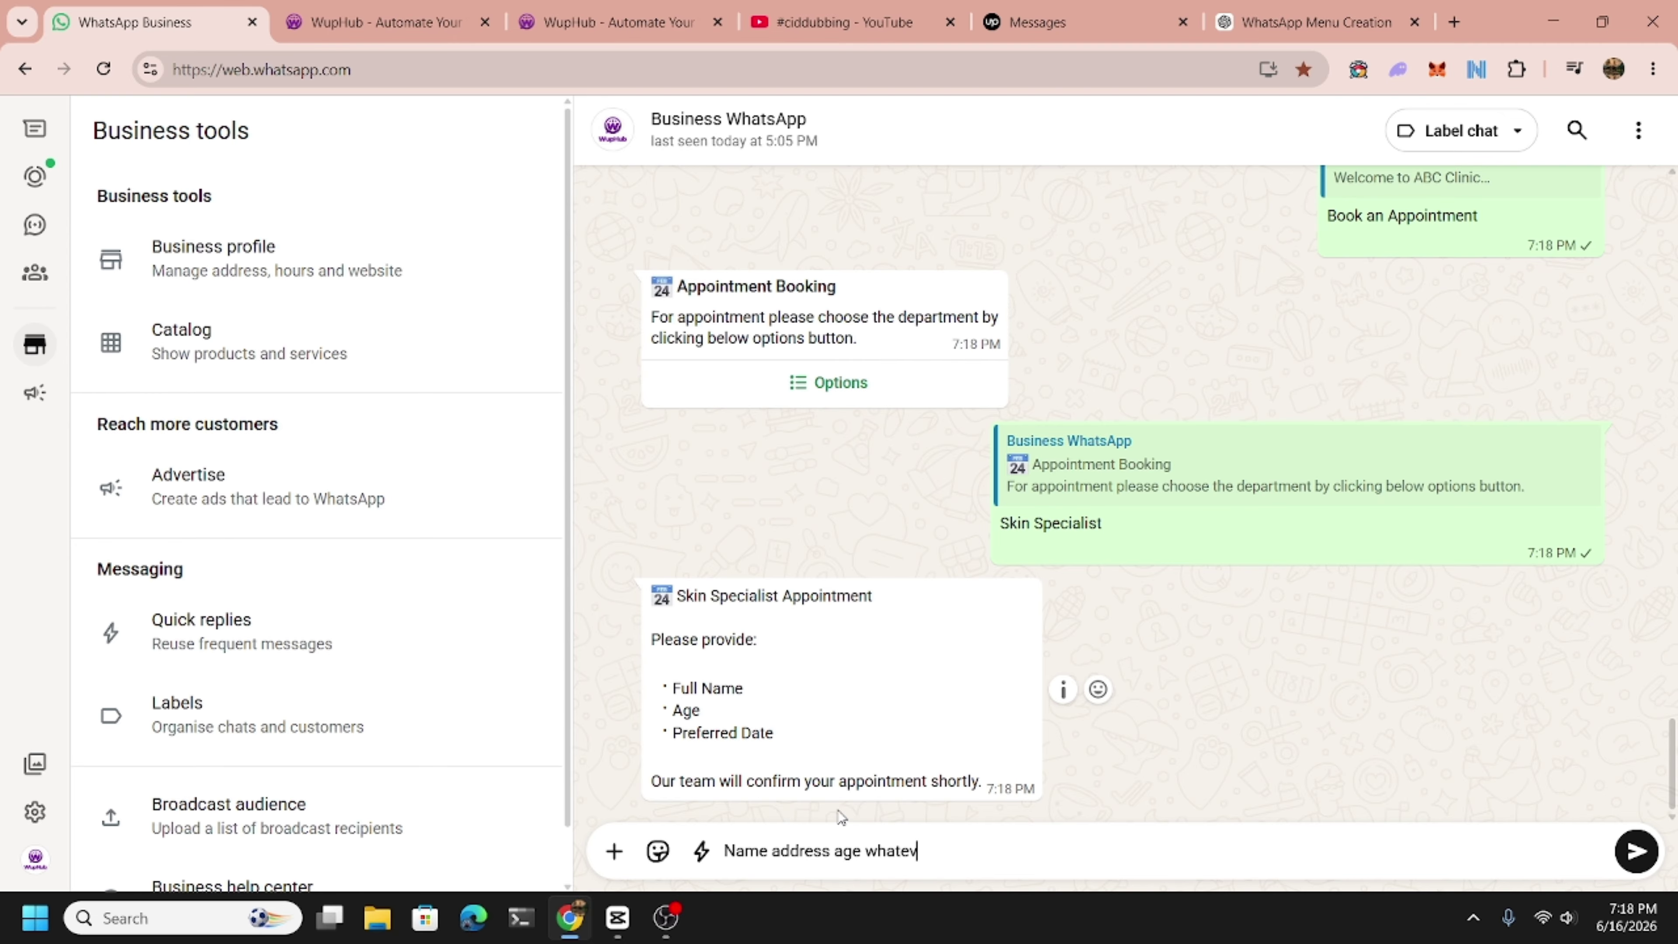
pyautogui.press('Return')
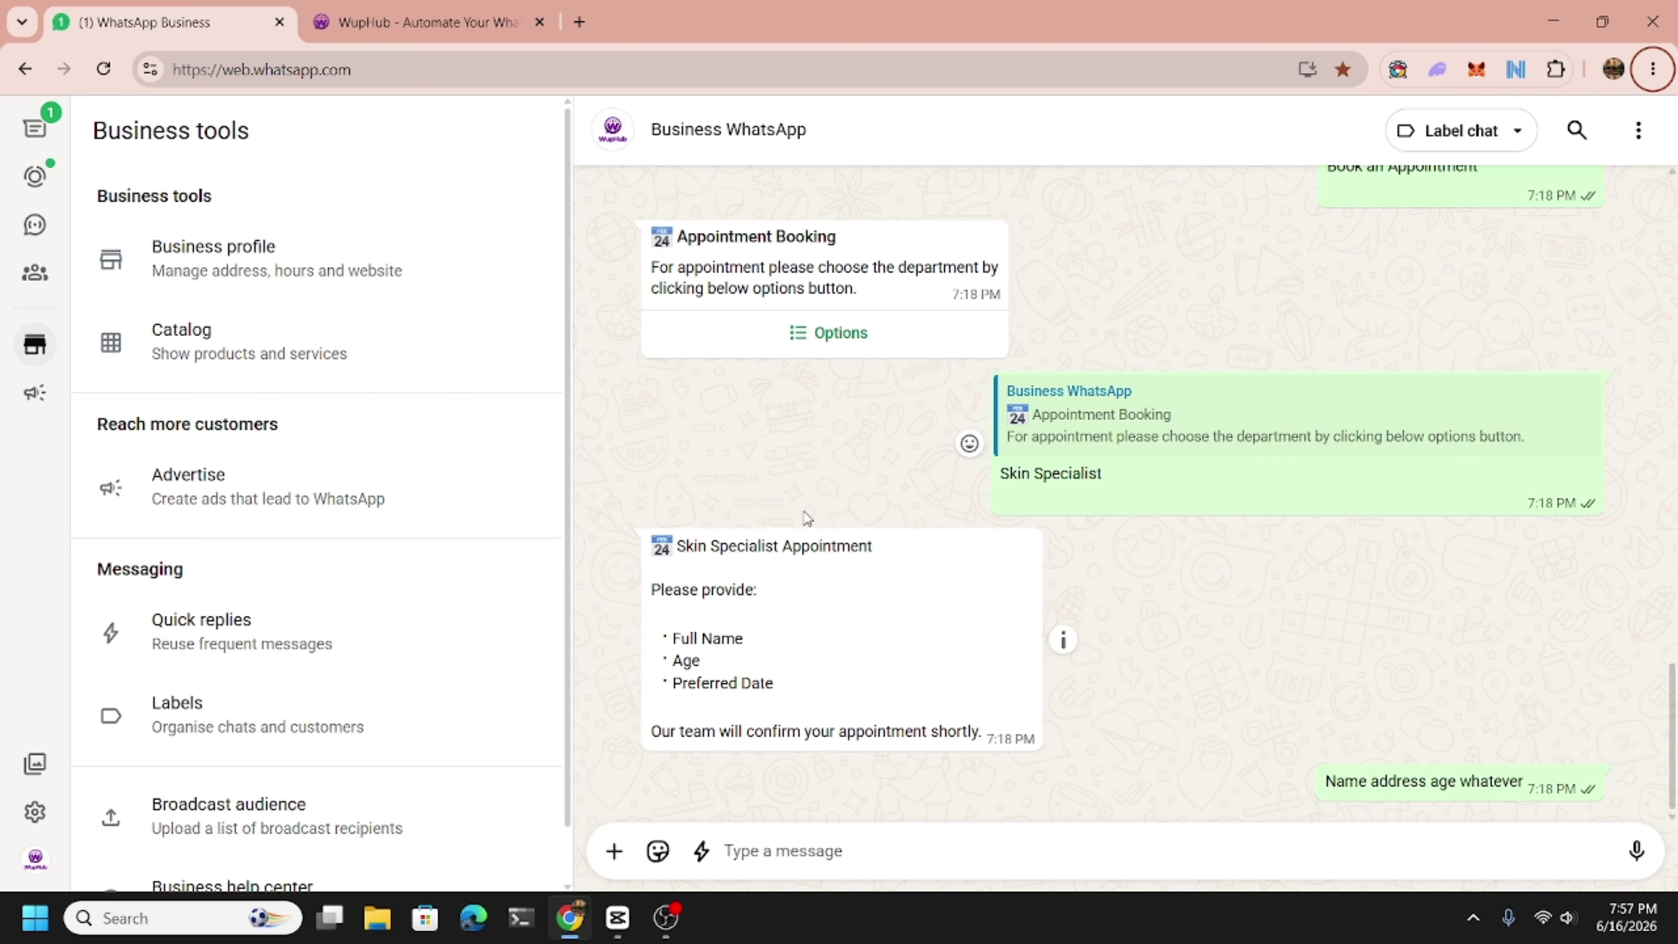
# Reopen the Test flow in WupHub's builder and drop an AI Step node onto the canvas.
pyautogui.click(383, 20)
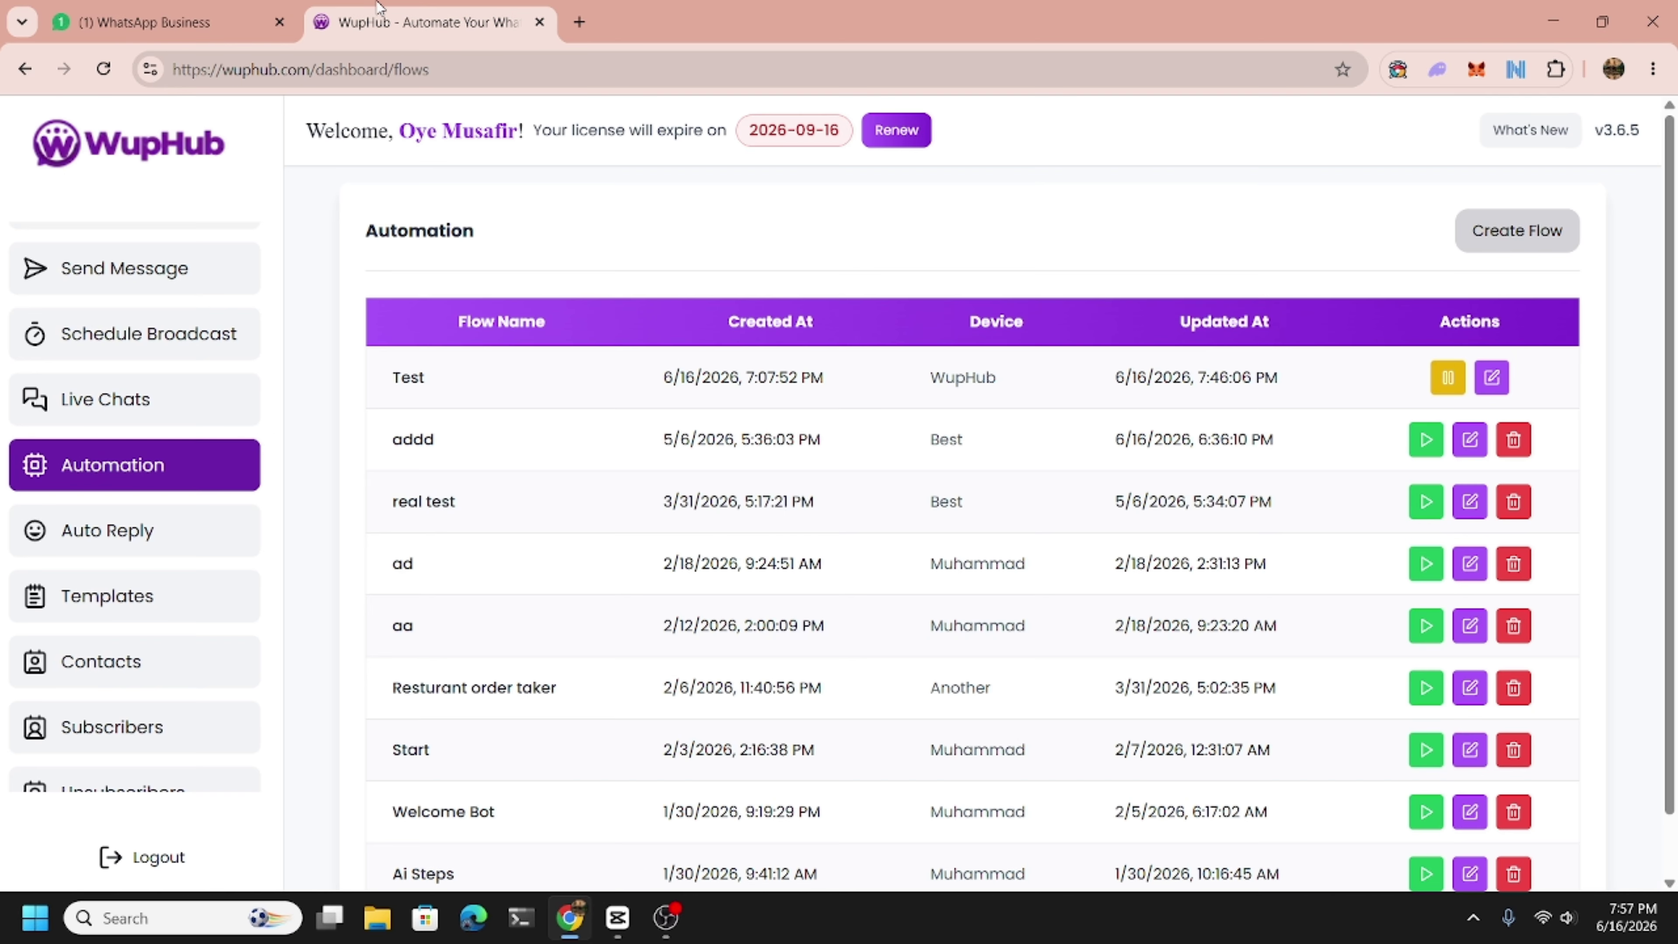
pyautogui.click(1492, 378)
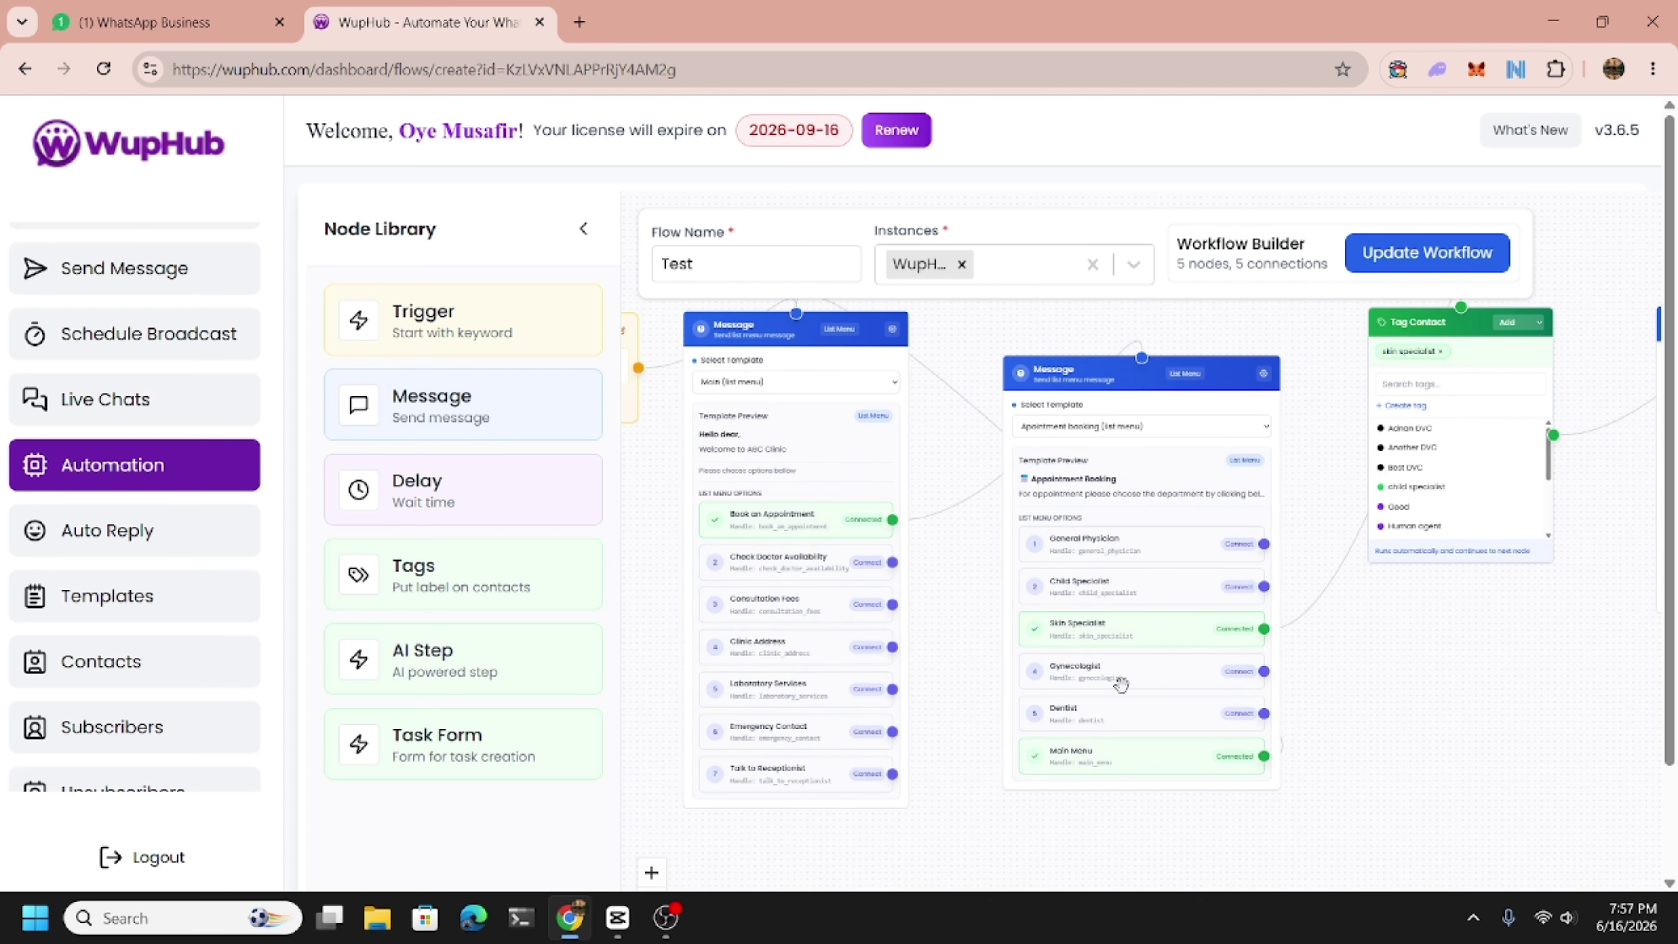
pyautogui.moveTo(1500, 772); pyautogui.dragTo(1349, 721)
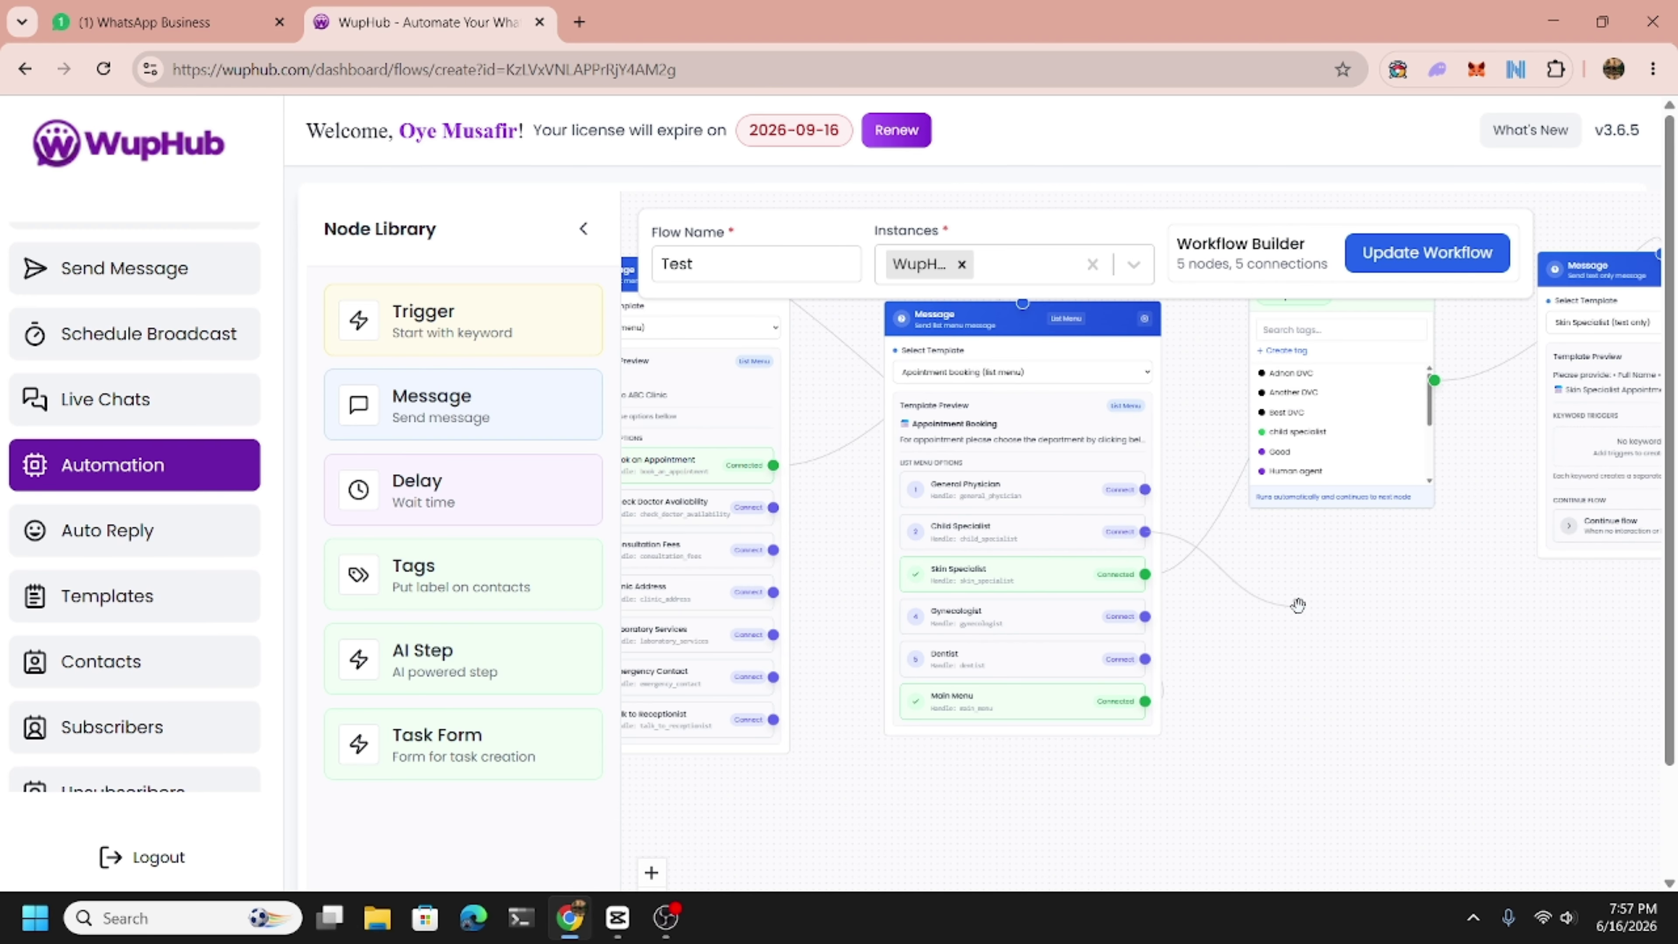
pyautogui.moveTo(1351, 709); pyautogui.dragTo(1172, 644)
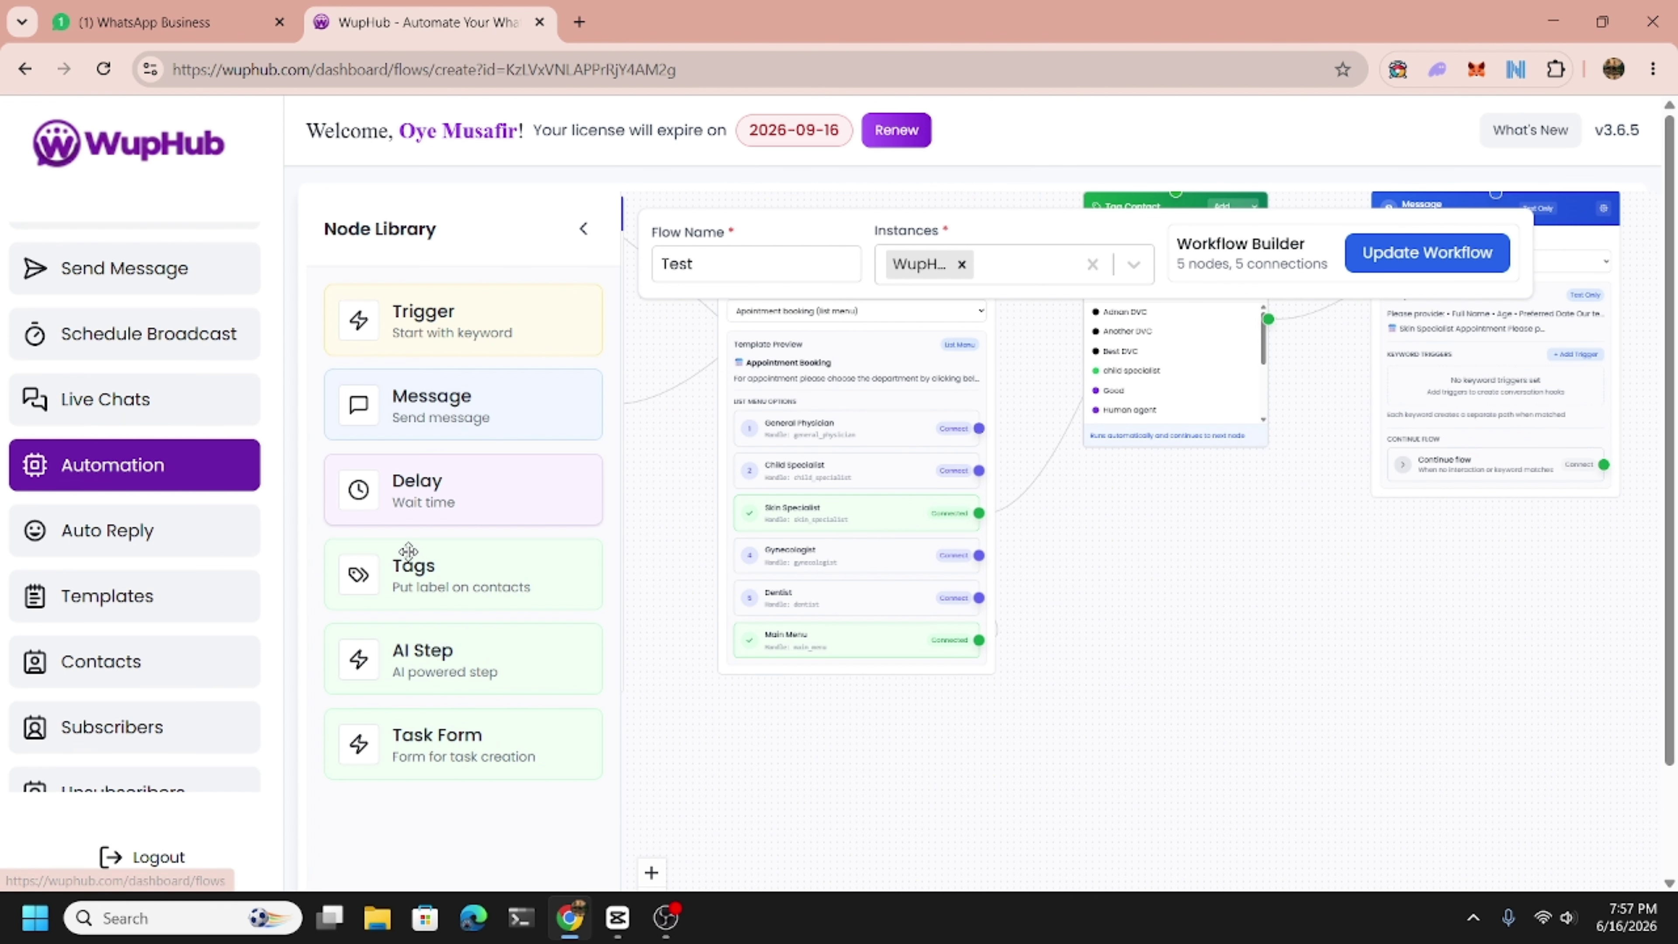
pyautogui.moveTo(418, 674); pyautogui.dragTo(1189, 601)
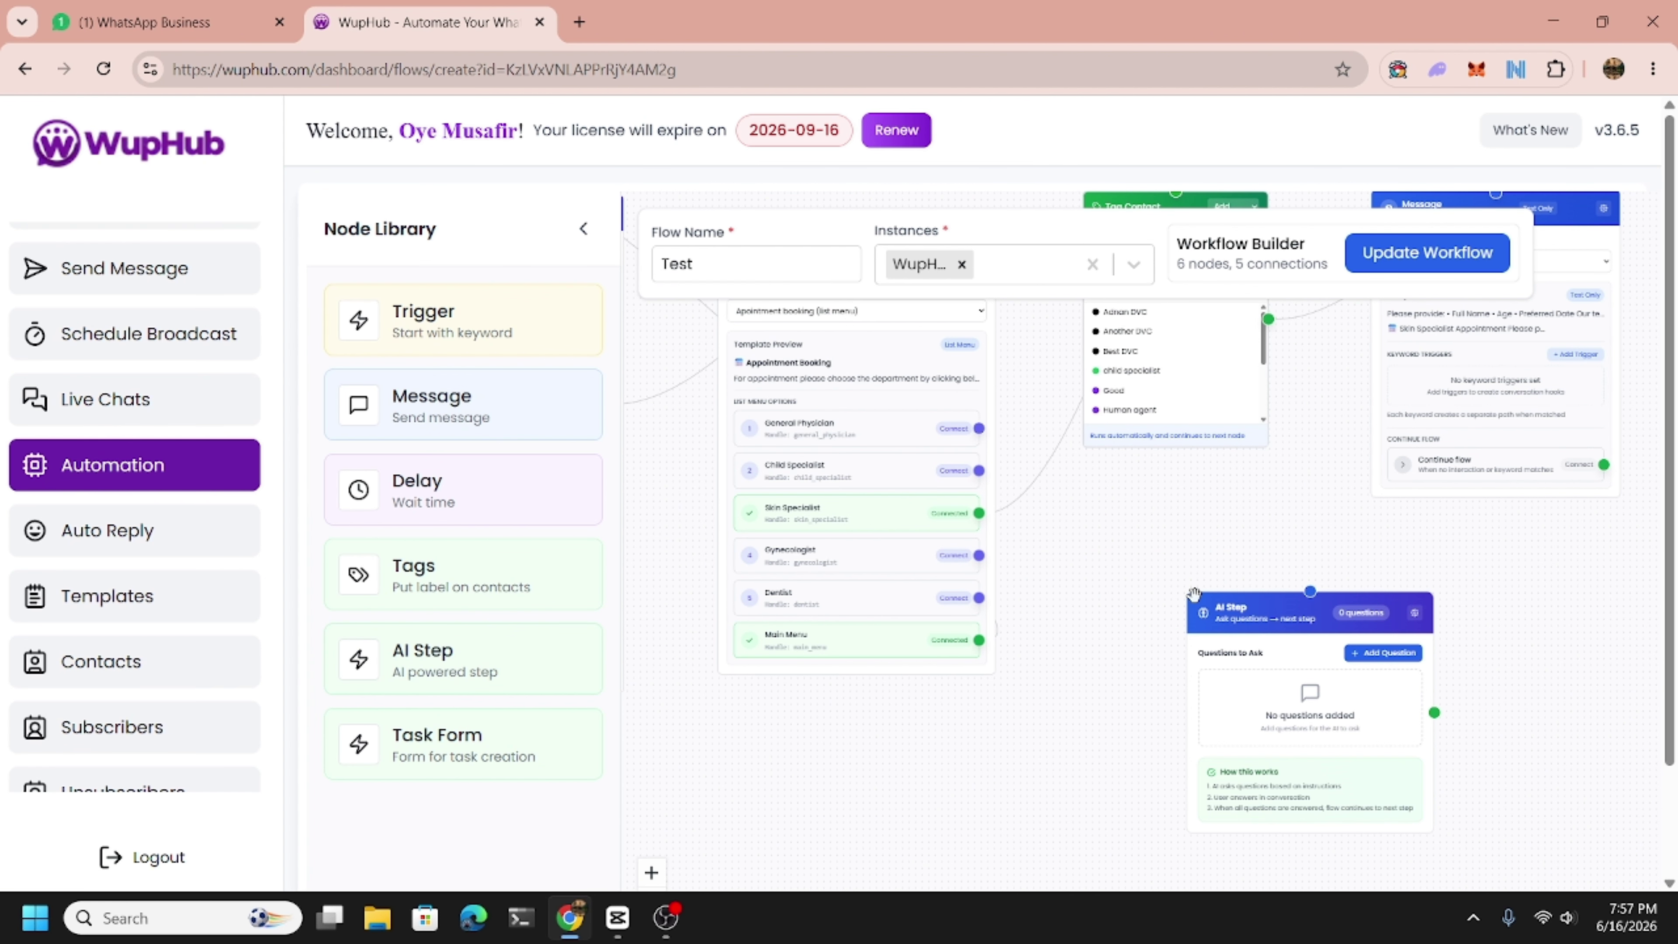
# Inspect the AI Step node's settings and API Key field, then delete the node.
pyautogui.click(1414, 612)
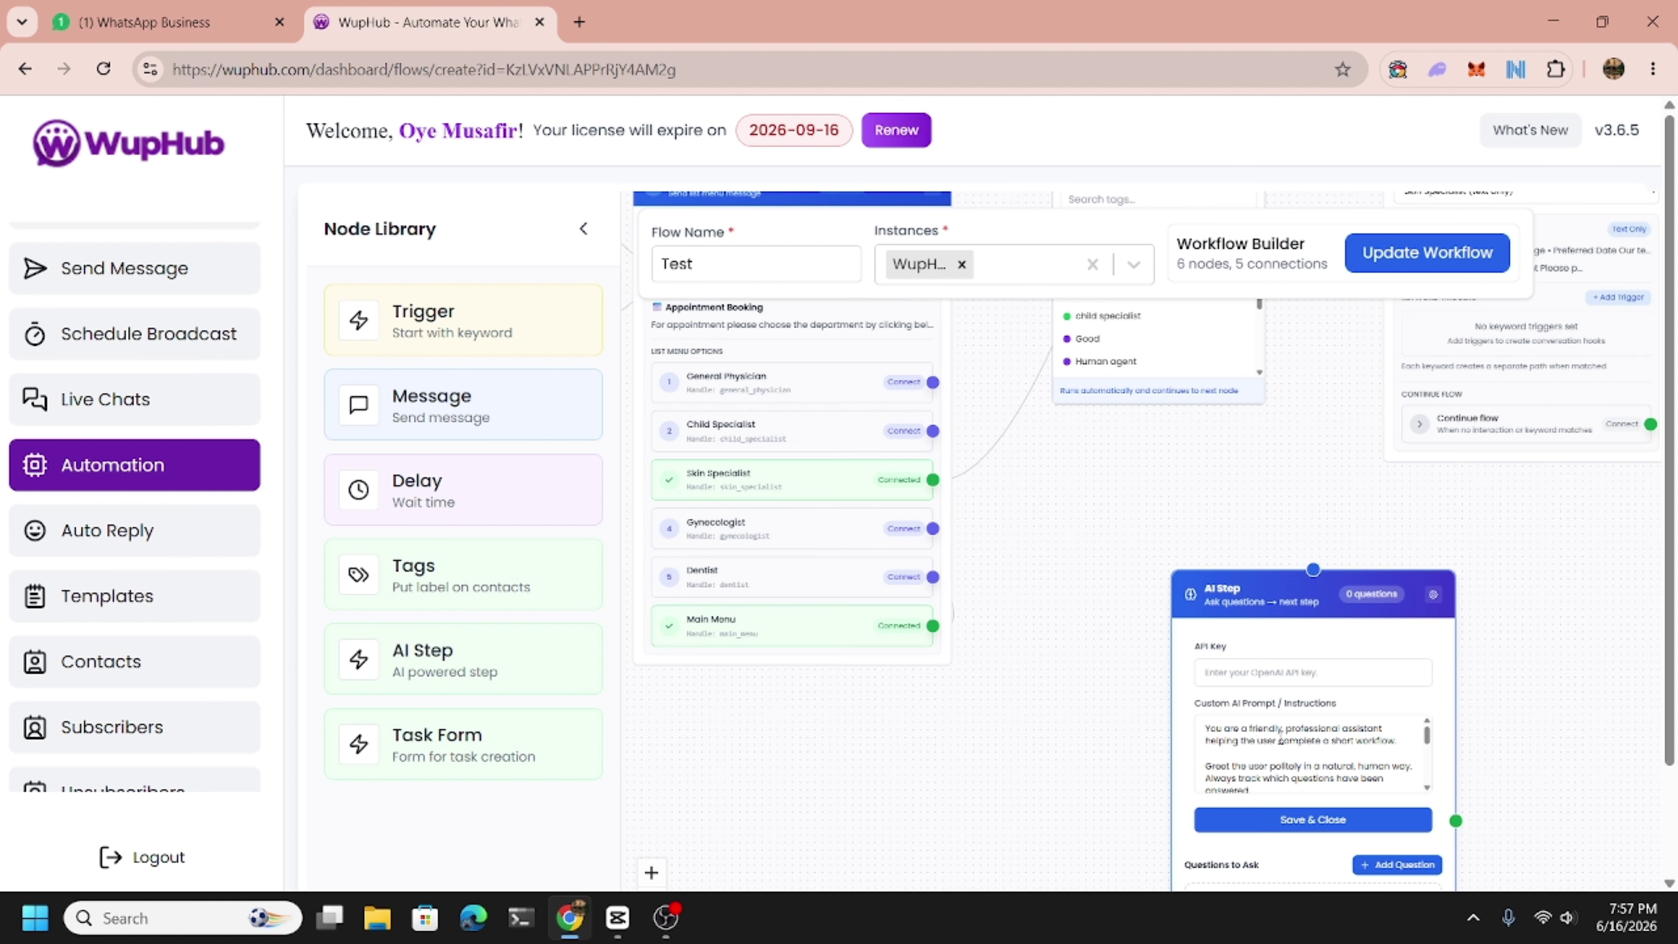
pyautogui.scroll(1, 1023, 713)
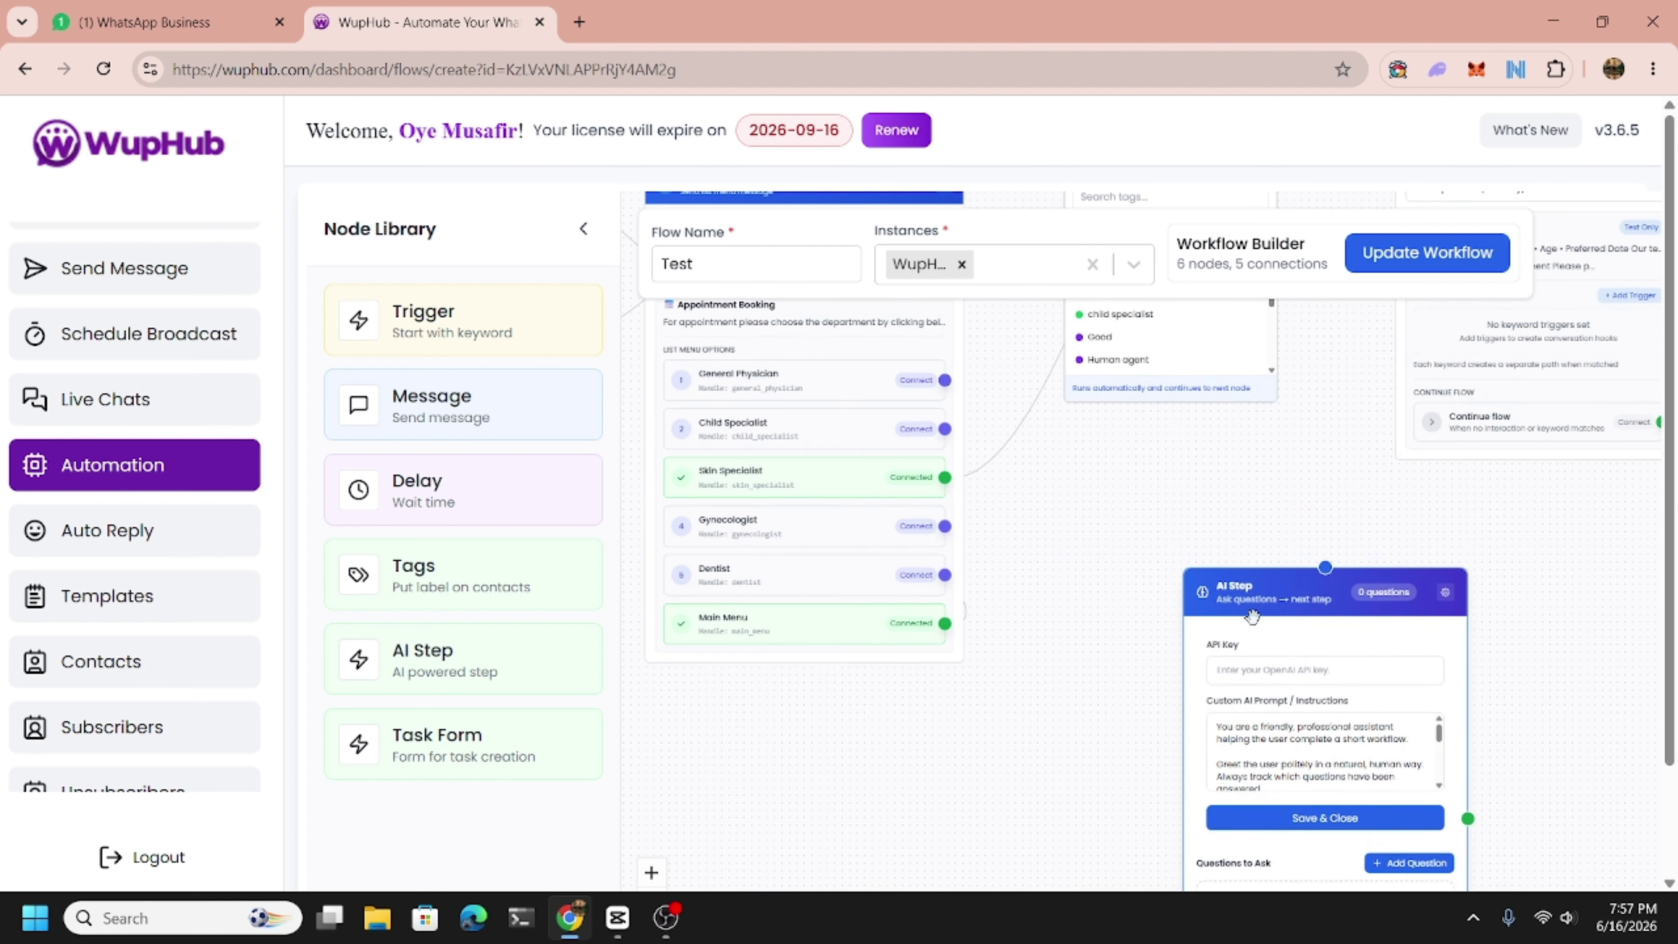
pyautogui.moveTo(1260, 595); pyautogui.dragTo(1216, 487)
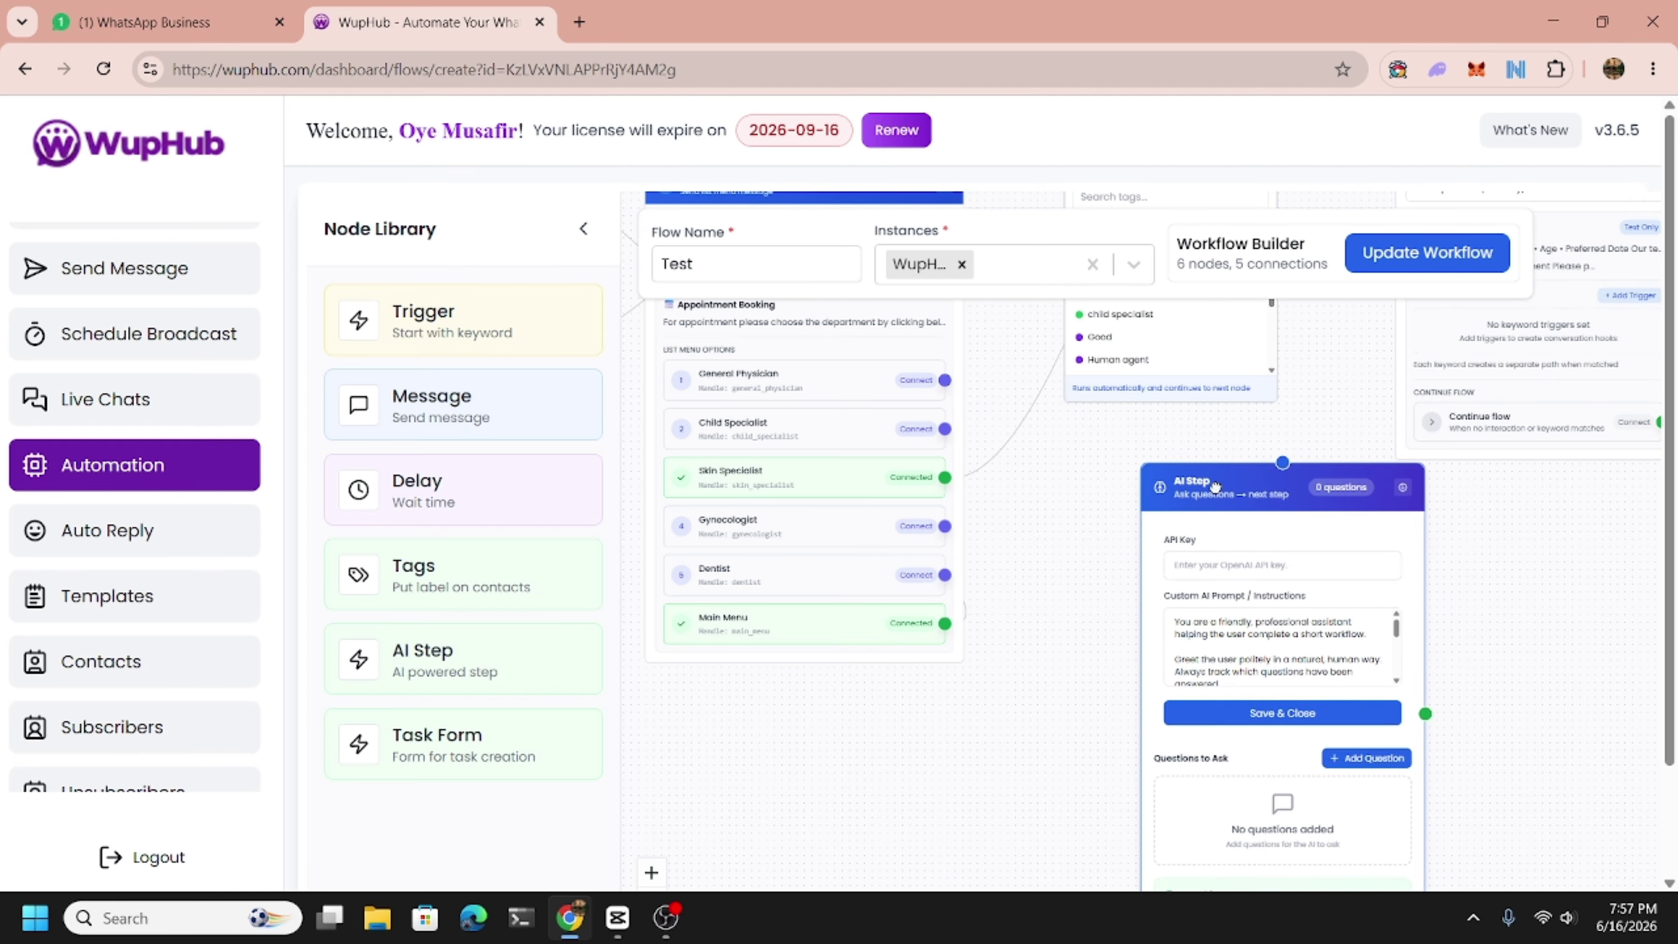
pyautogui.click(1218, 571)
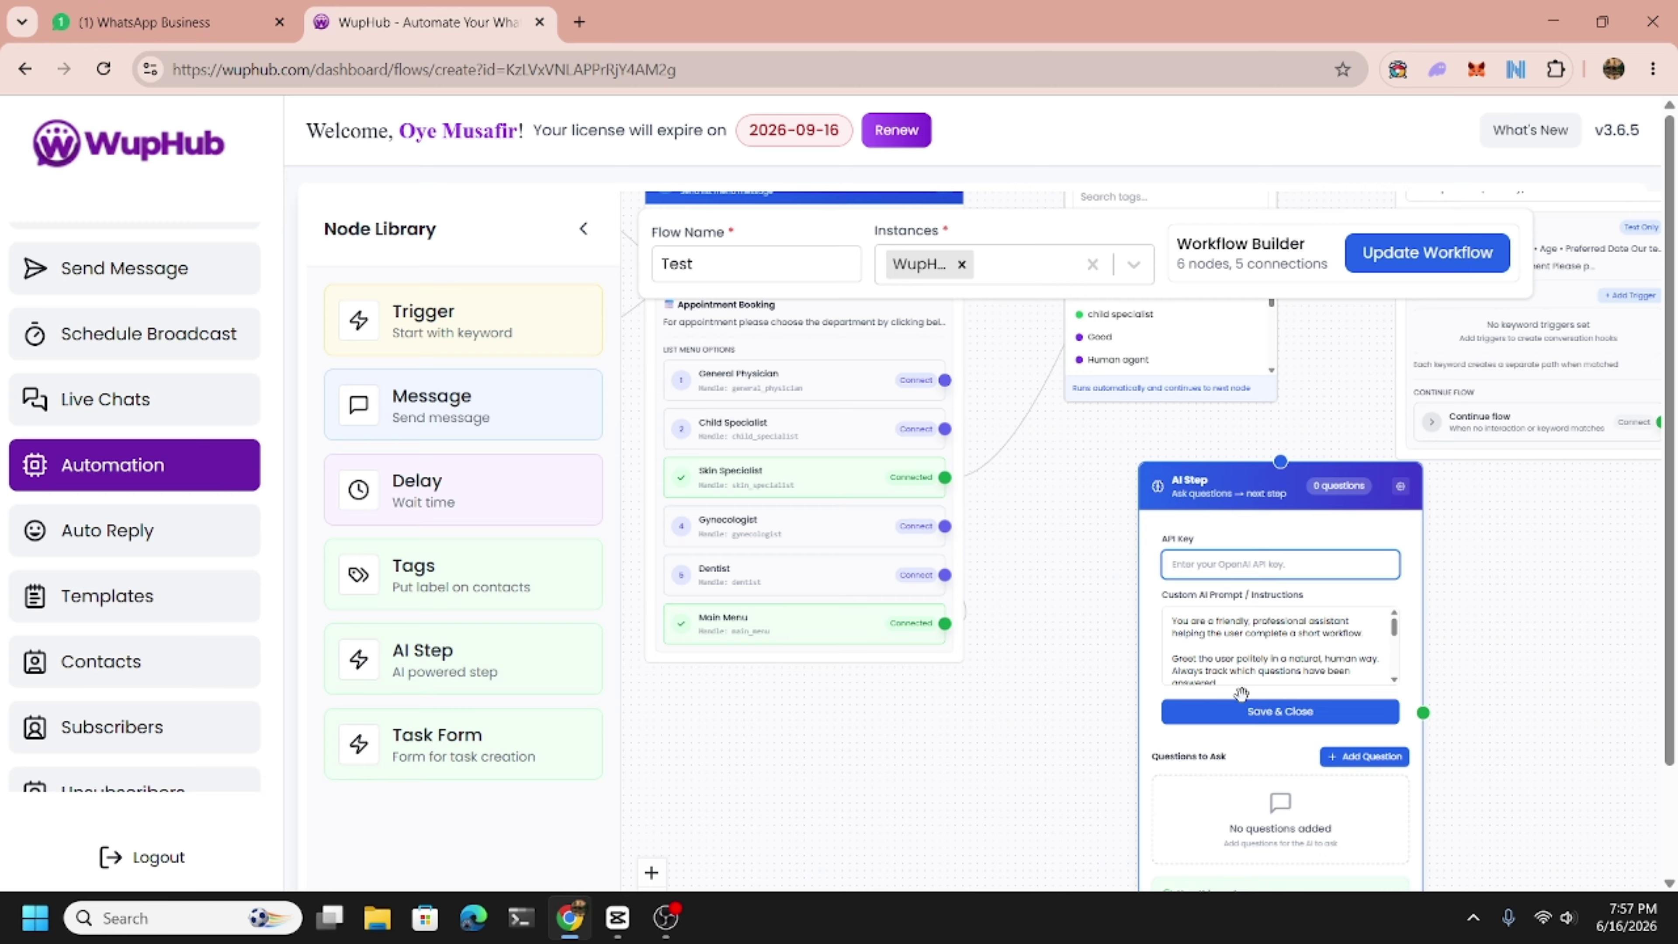
pyautogui.click(1247, 712)
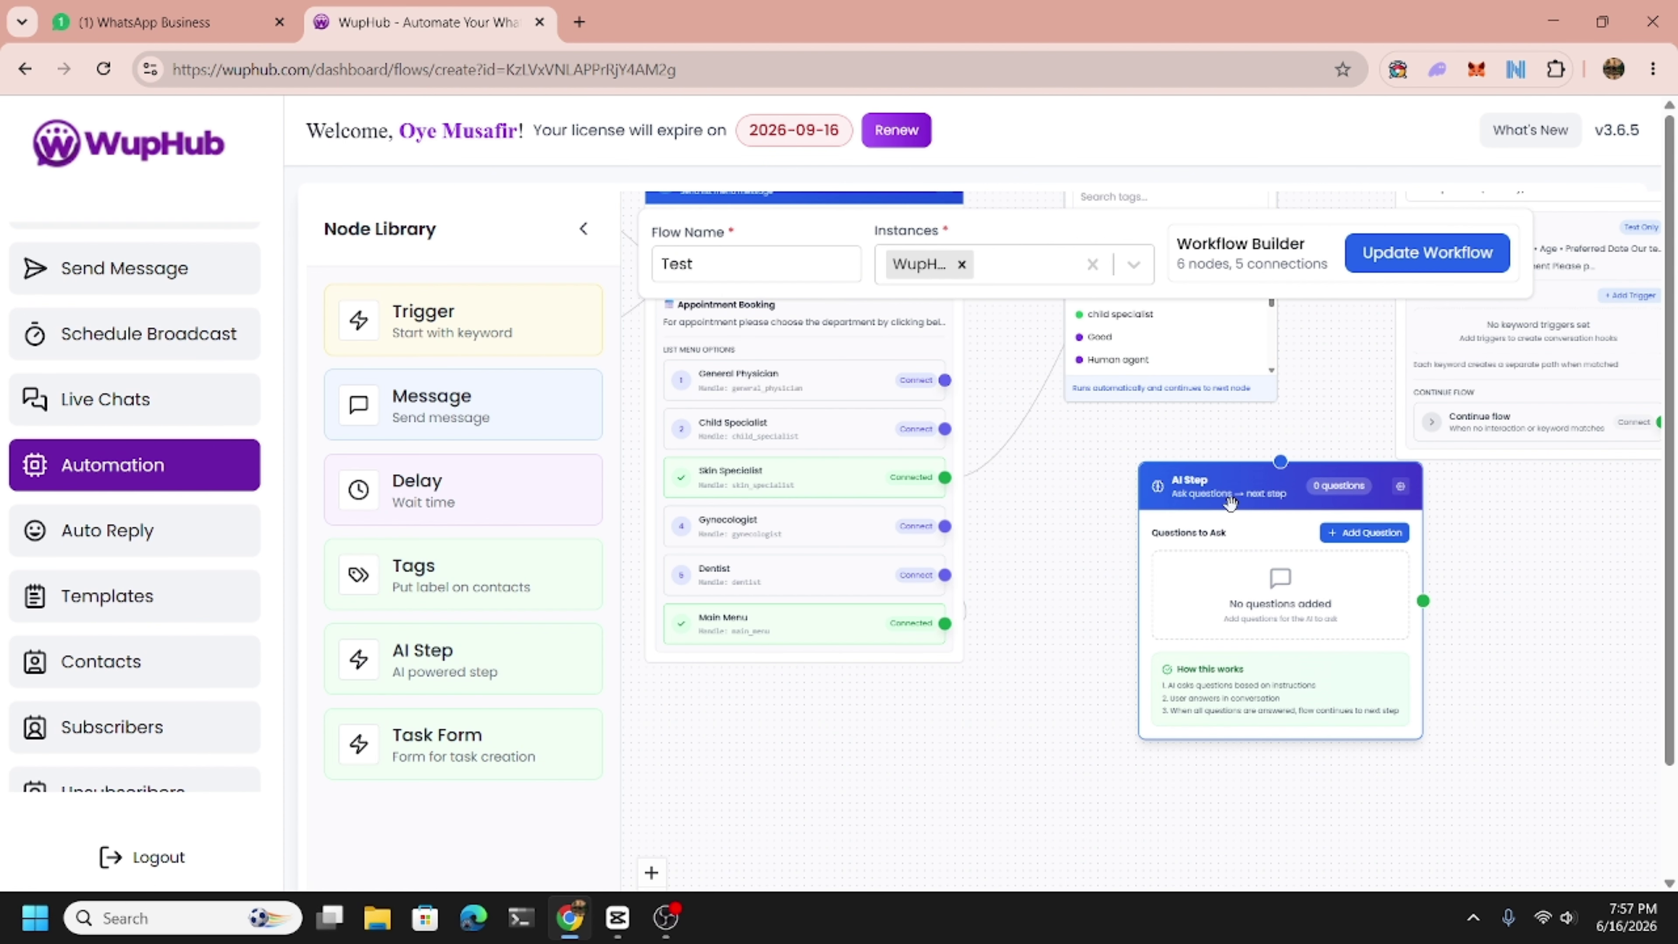
pyautogui.press('Delete')
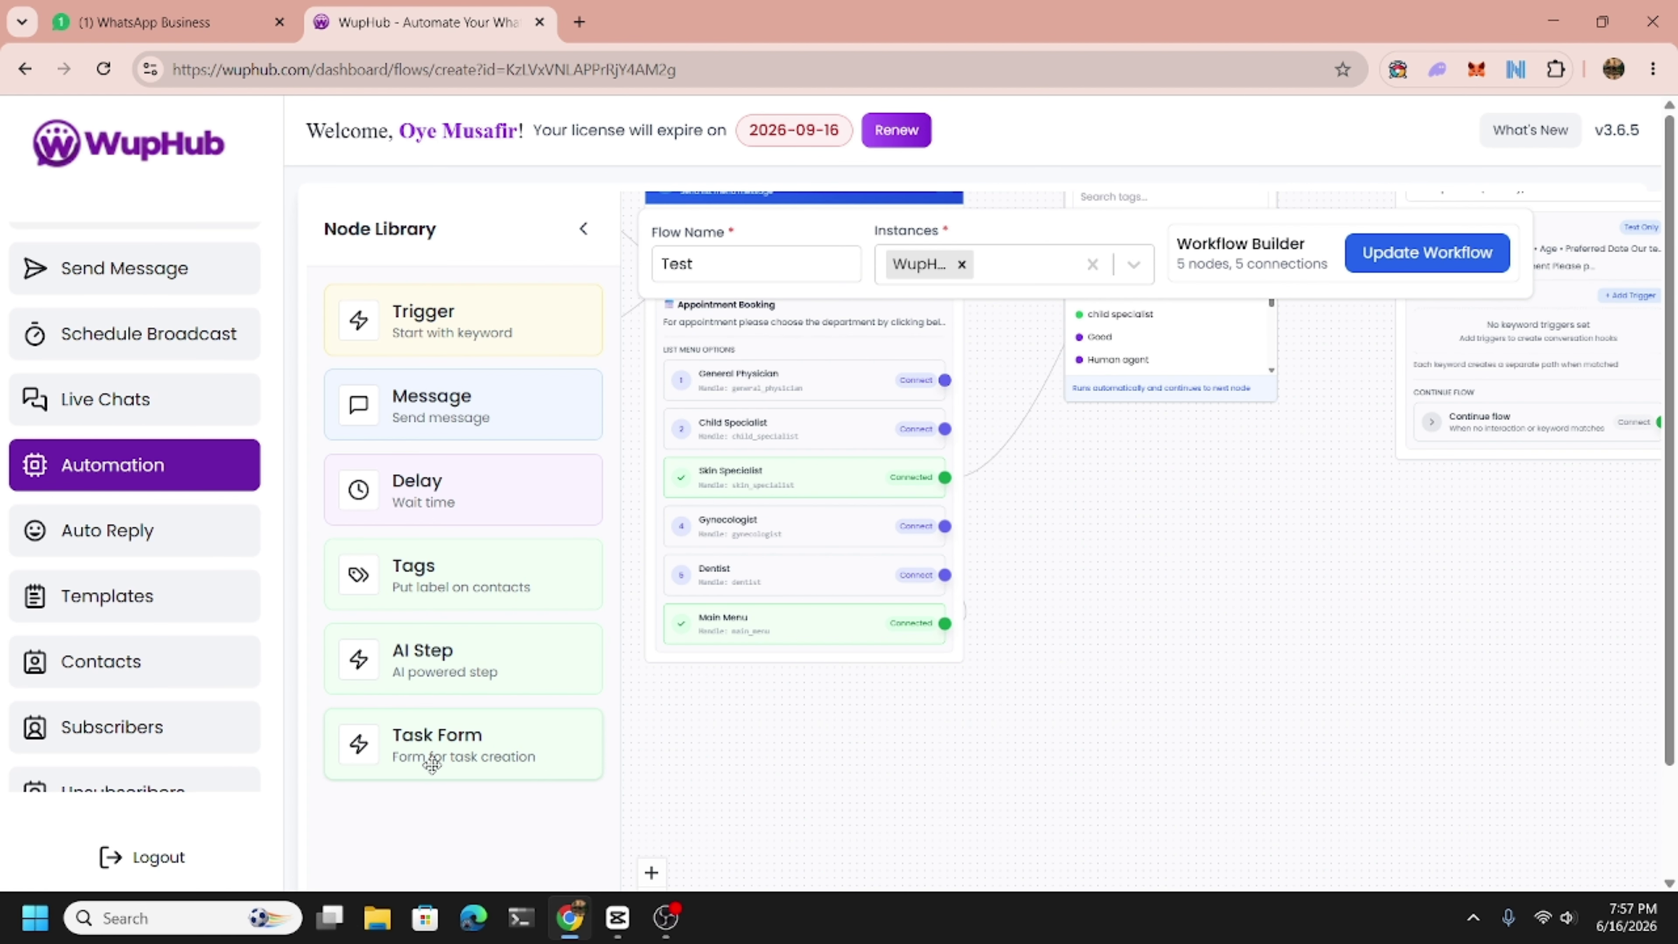
# Add a Data Collection Form node from Task Form and position it on the canvas.
pyautogui.moveTo(433, 764); pyautogui.dragTo(1163, 562)
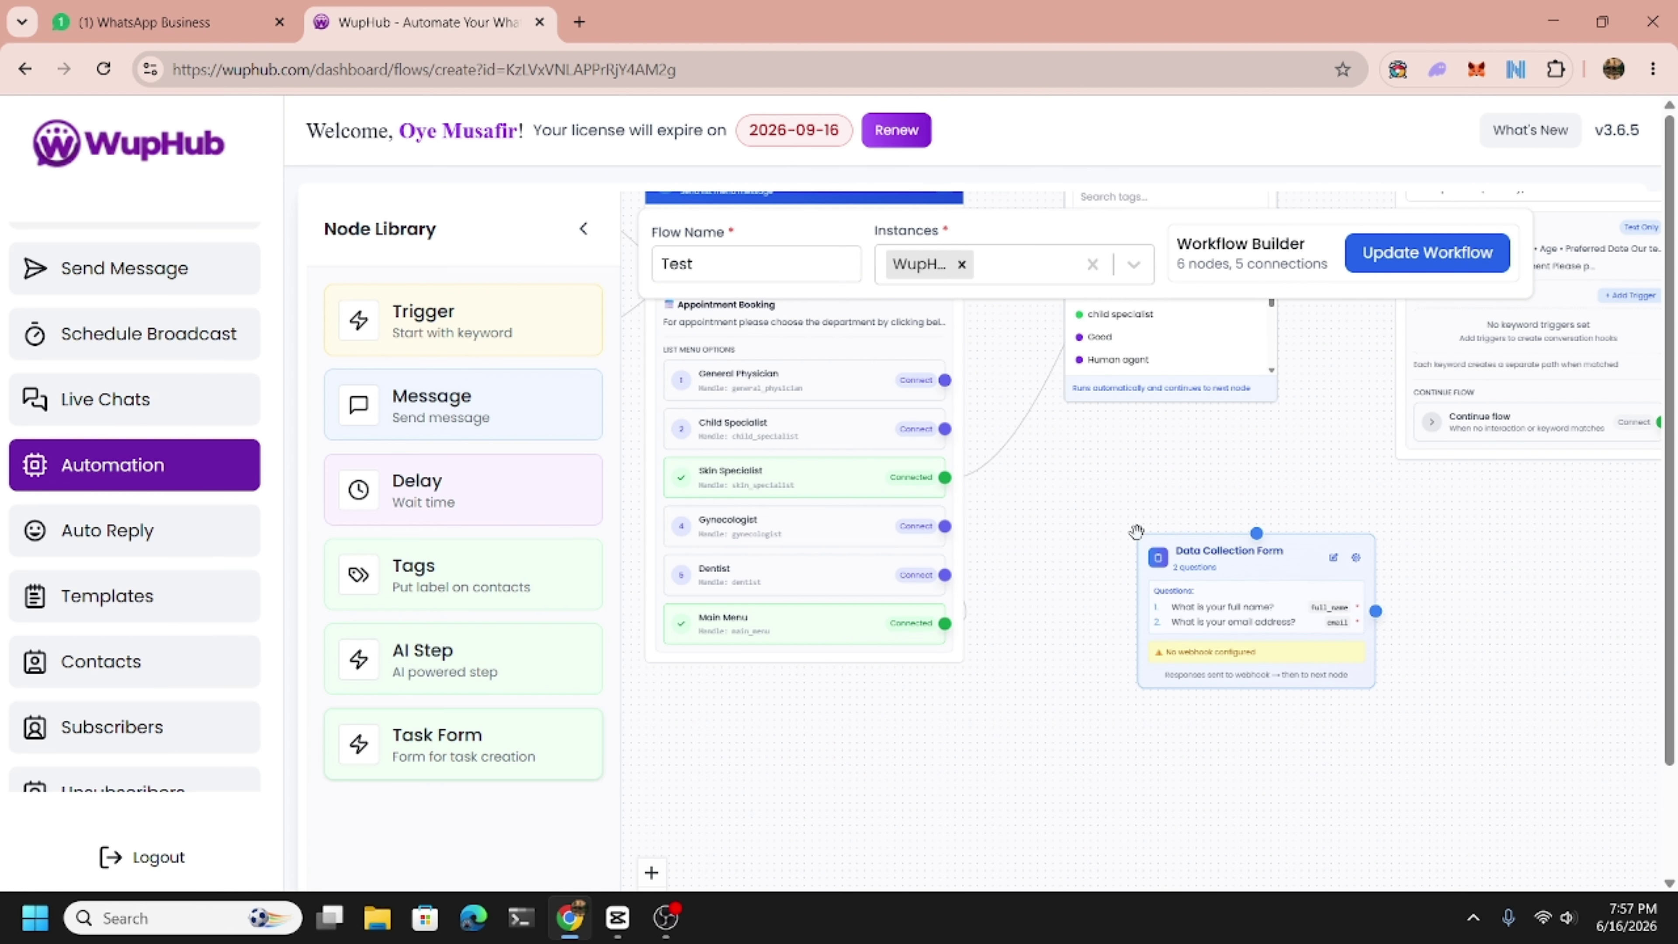
pyautogui.scroll(1, 1259, 615)
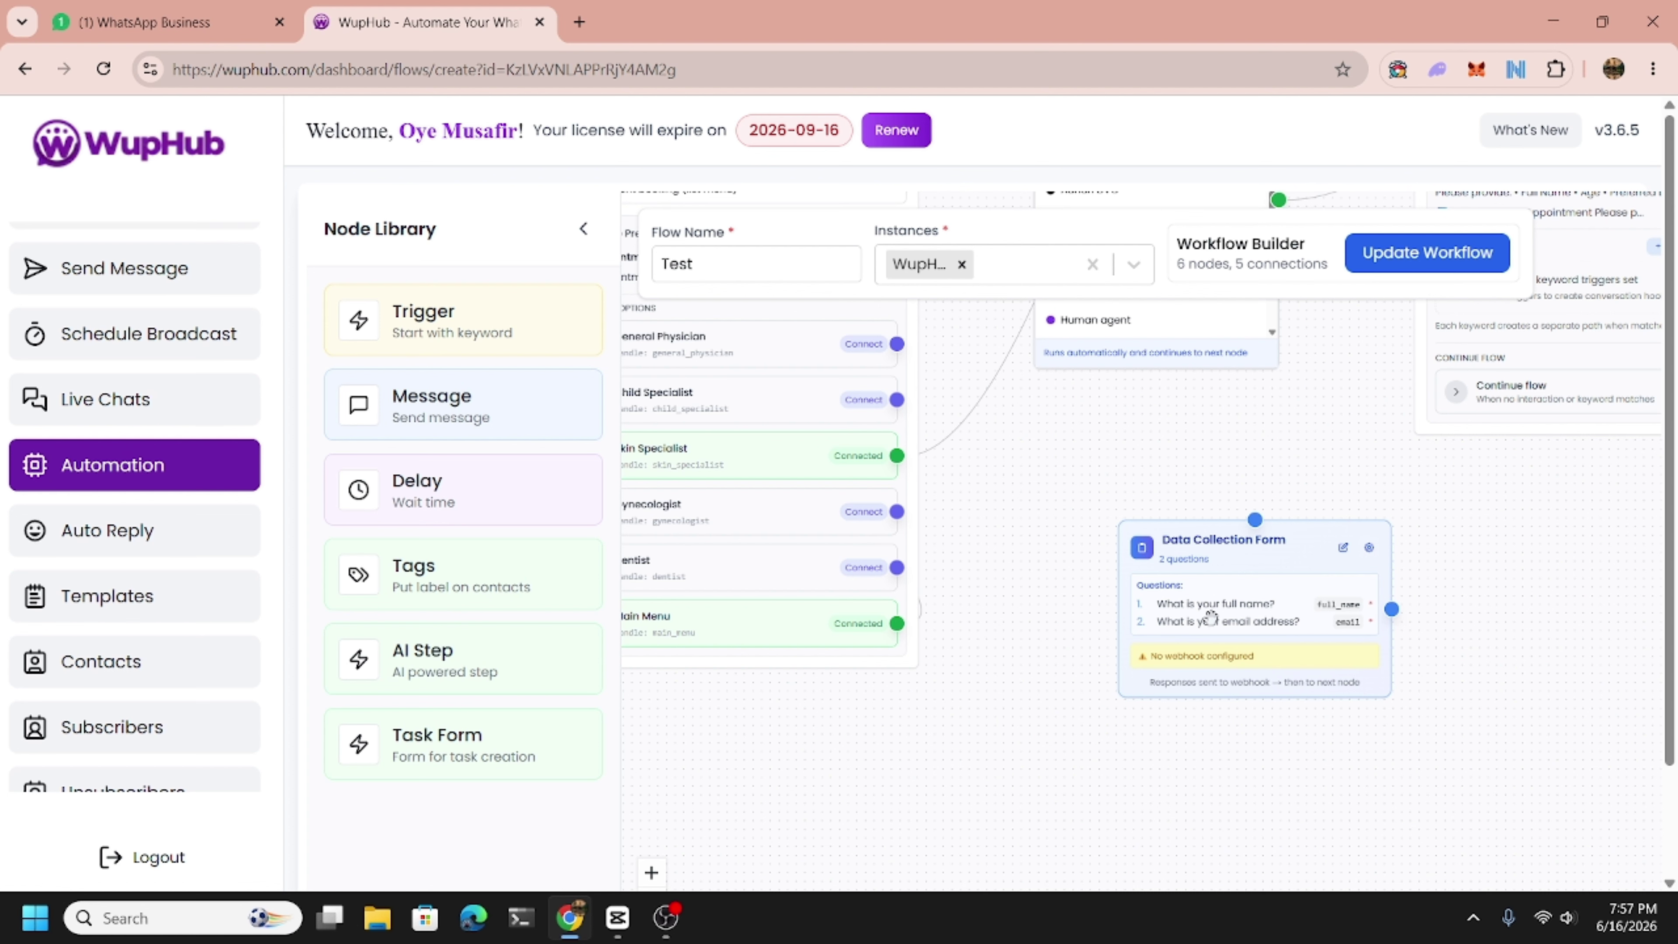
pyautogui.moveTo(1197, 606); pyautogui.dragTo(1196, 580)
pyautogui.moveTo(1058, 592); pyautogui.dragTo(1134, 611)
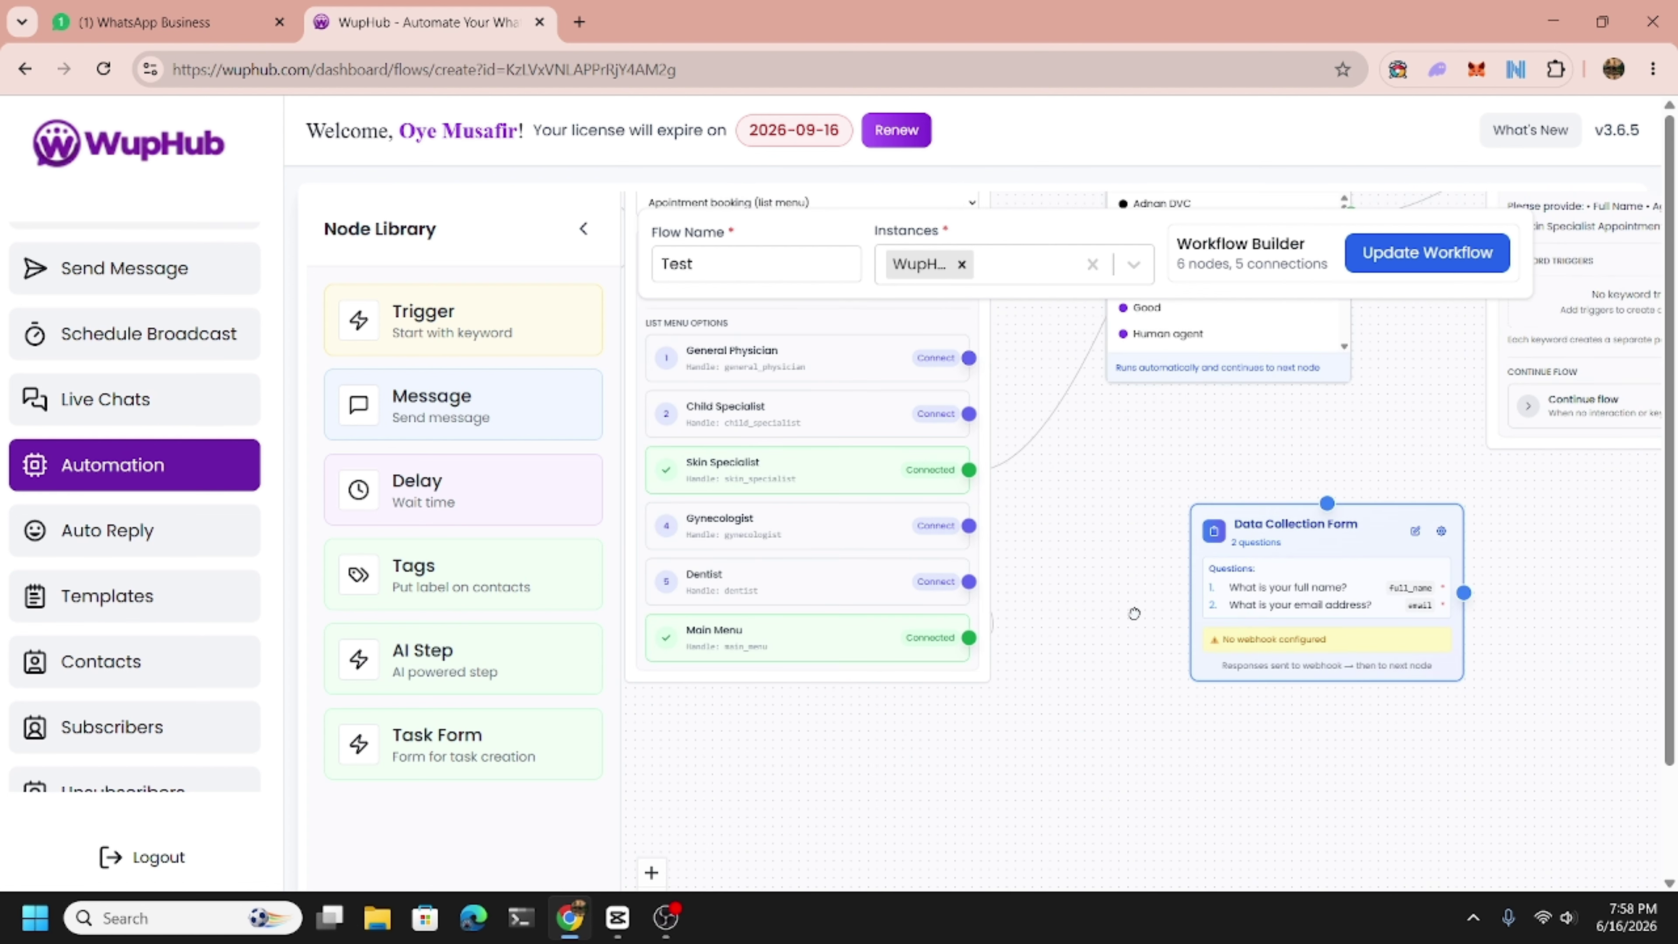
pyautogui.moveTo(1331, 623); pyautogui.dragTo(1299, 632)
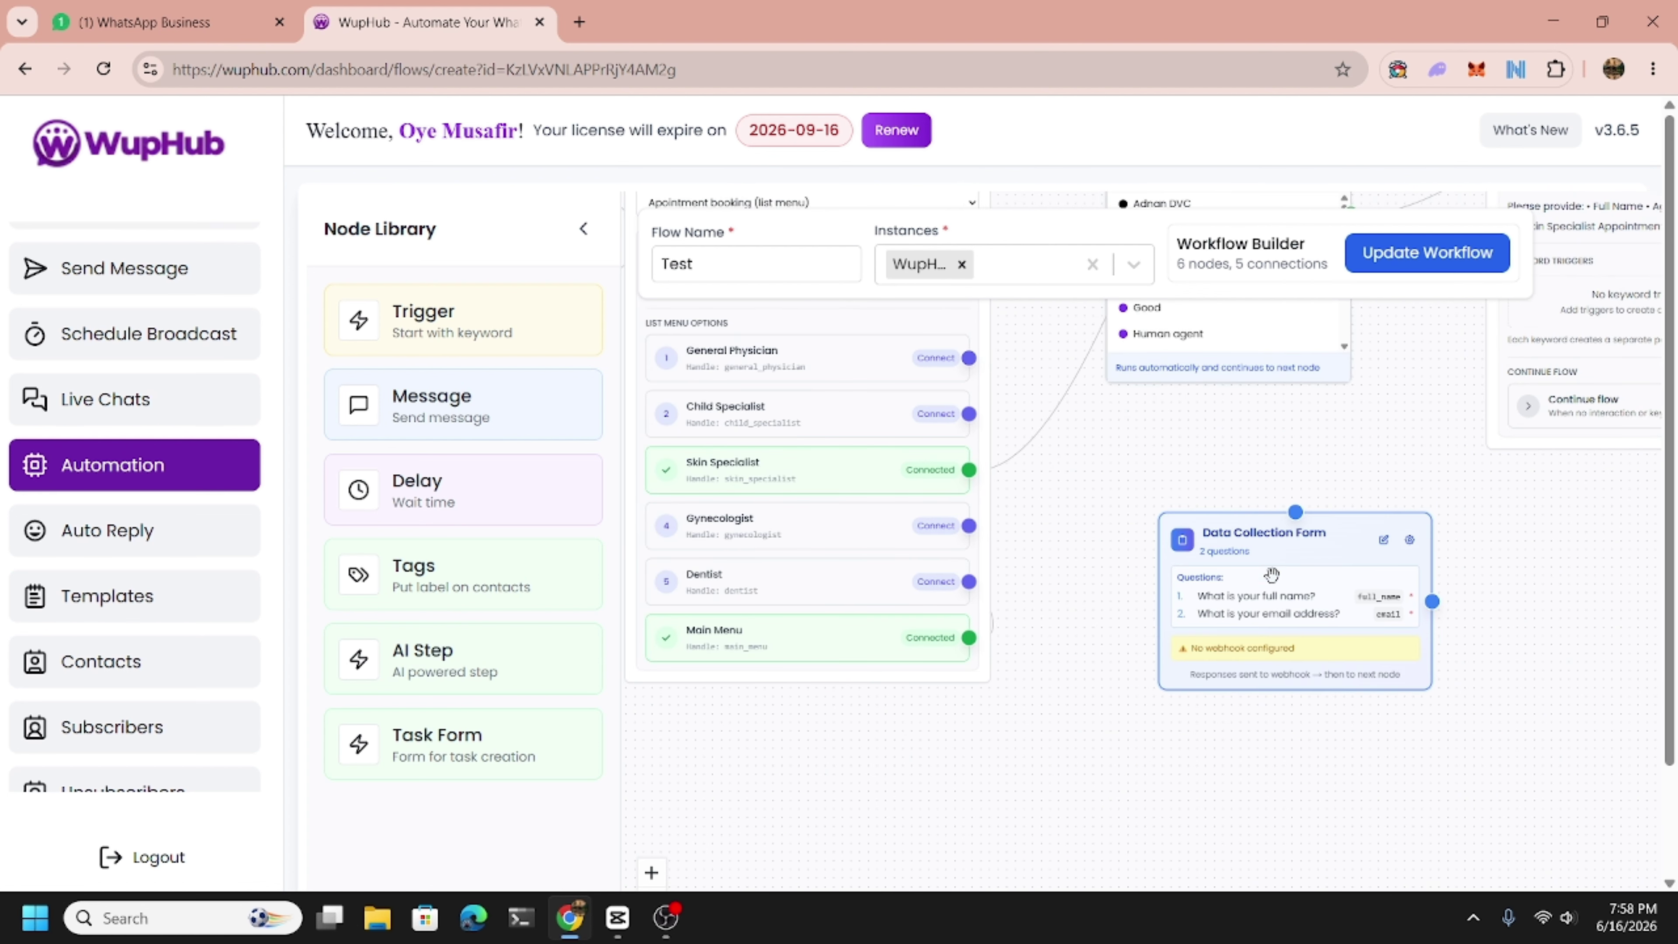
pyautogui.click(1411, 540)
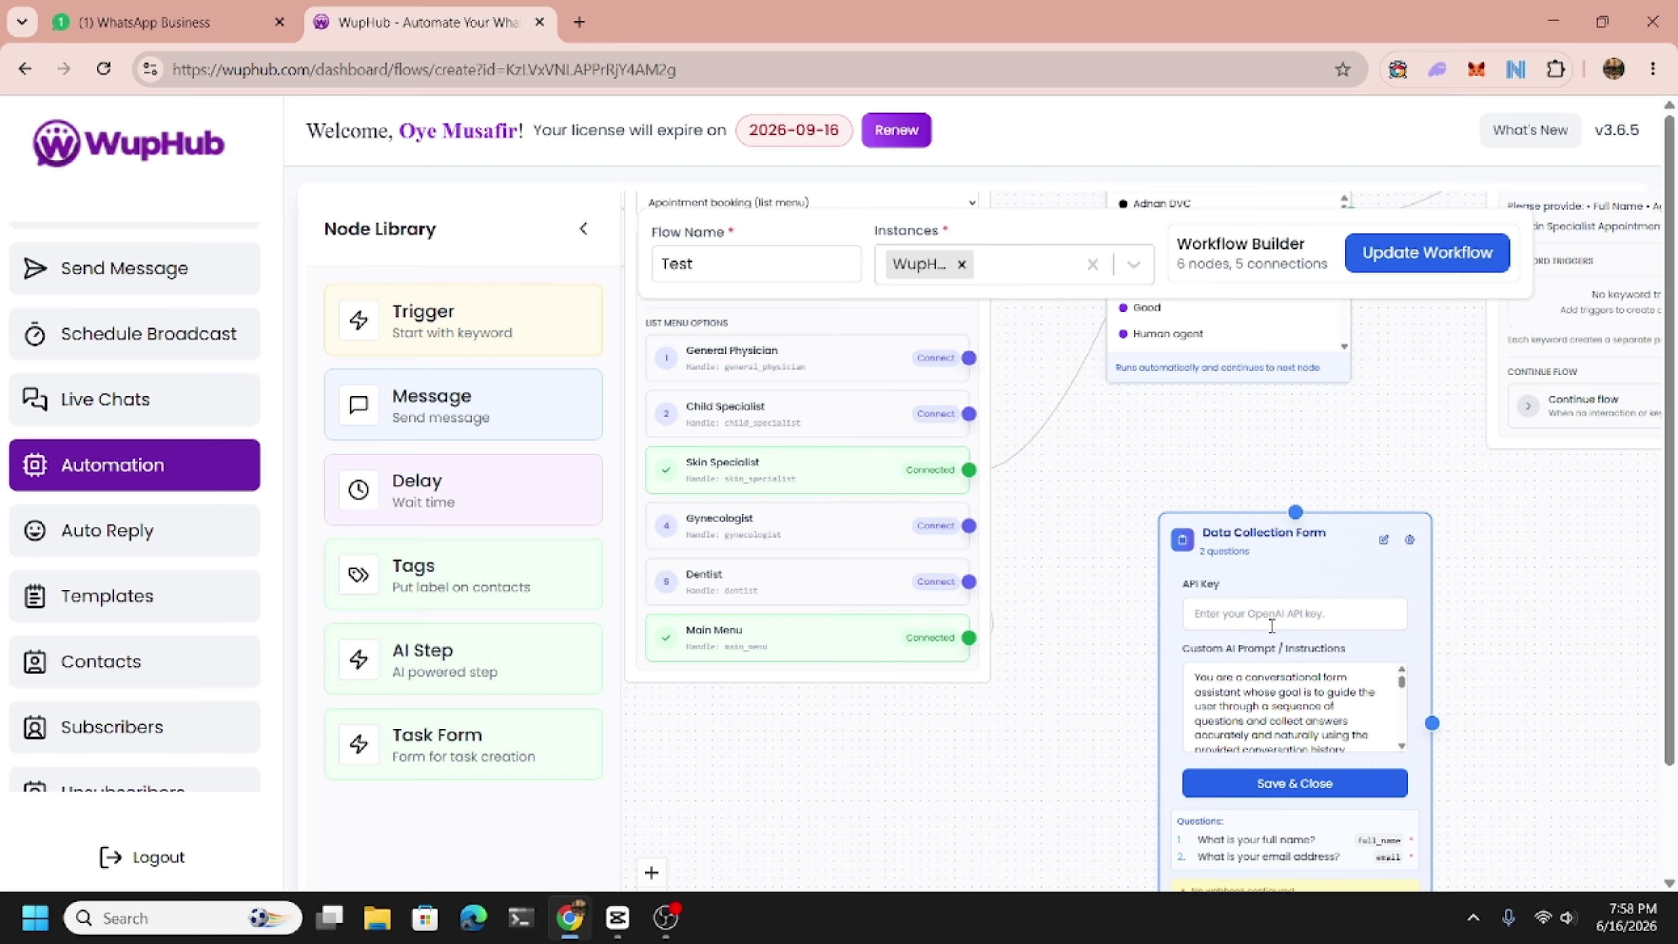
pyautogui.click(1296, 786)
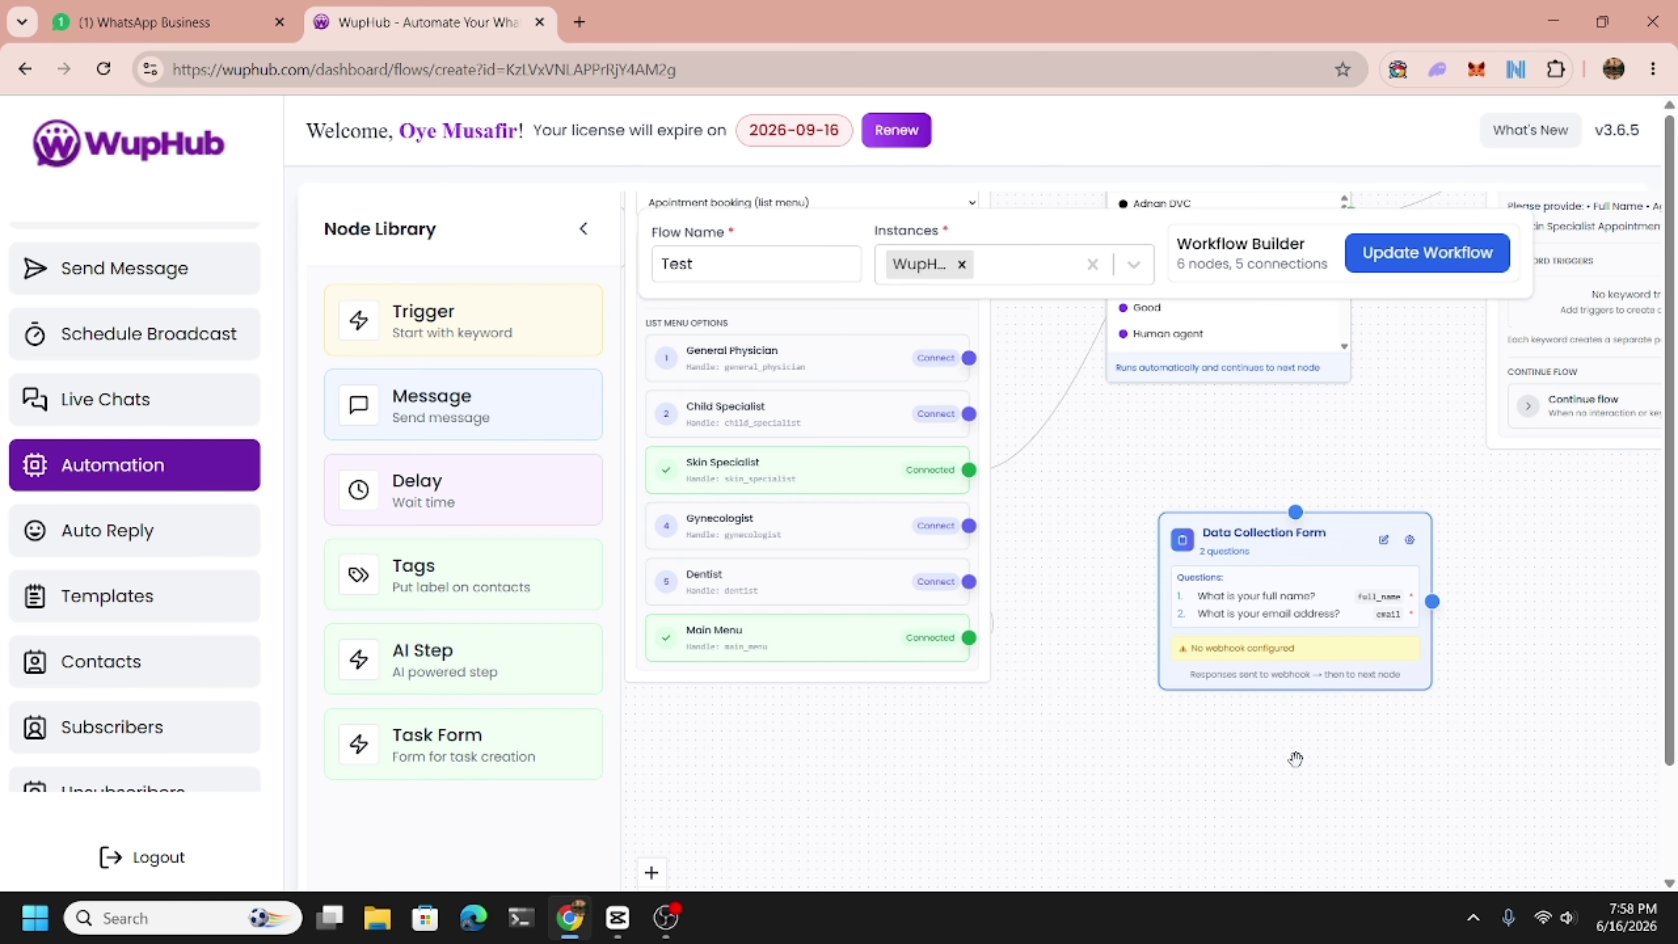
# Remove the form's email question, save it with only full name, and add another AI Step node.
pyautogui.click(1383, 540)
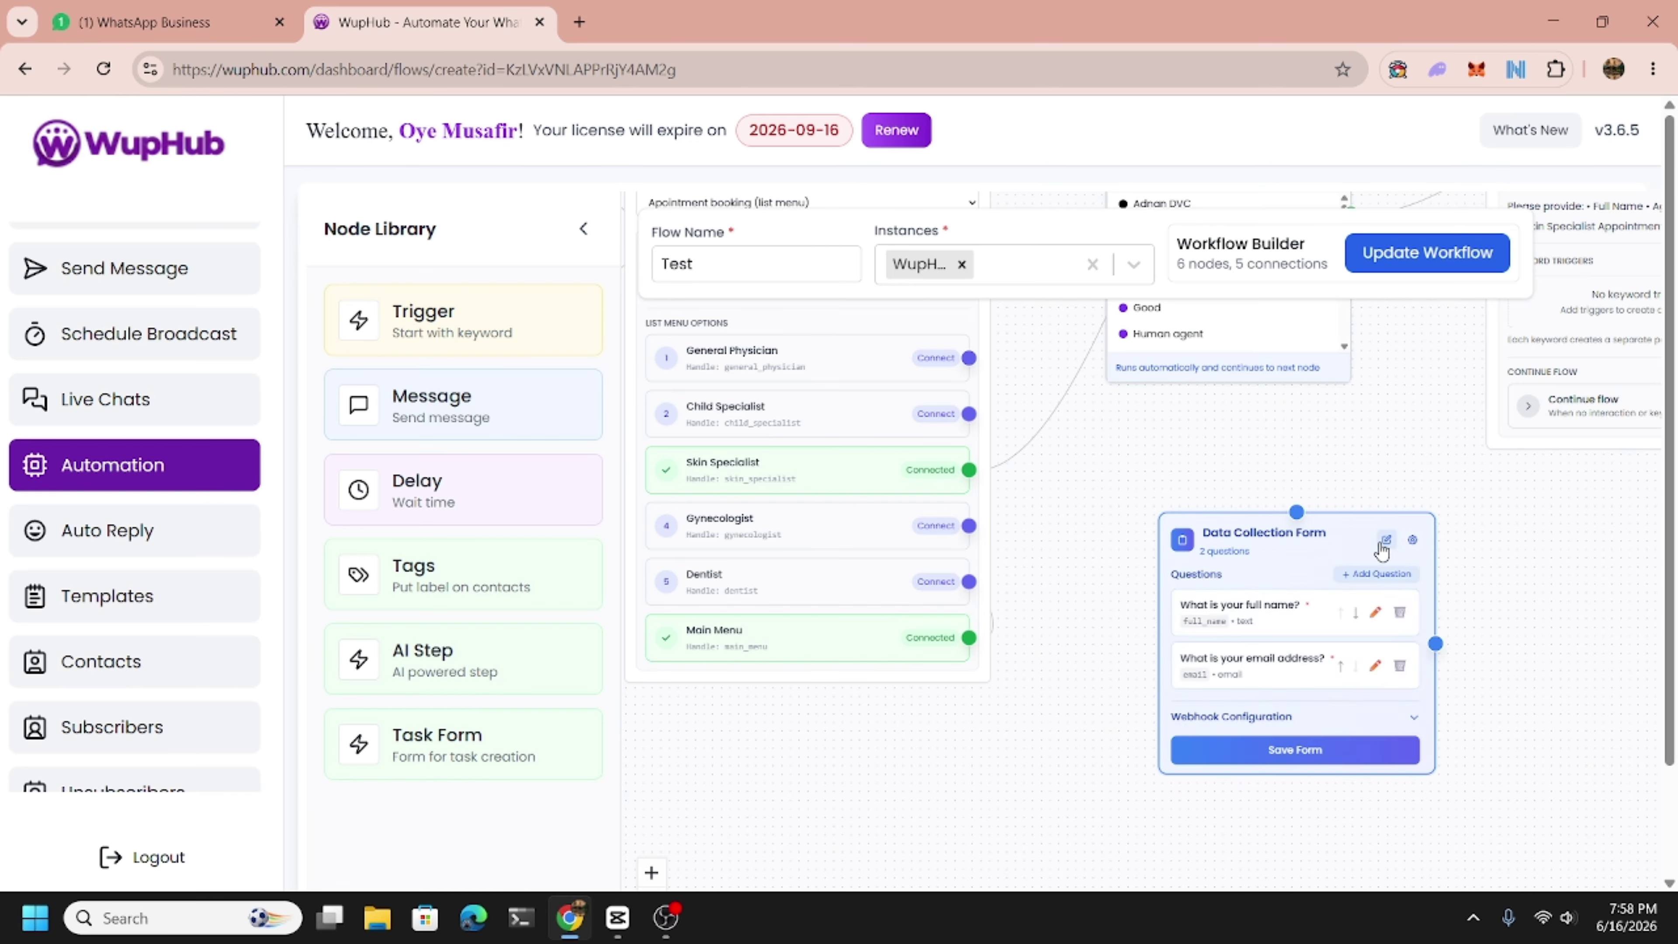
pyautogui.click(1406, 671)
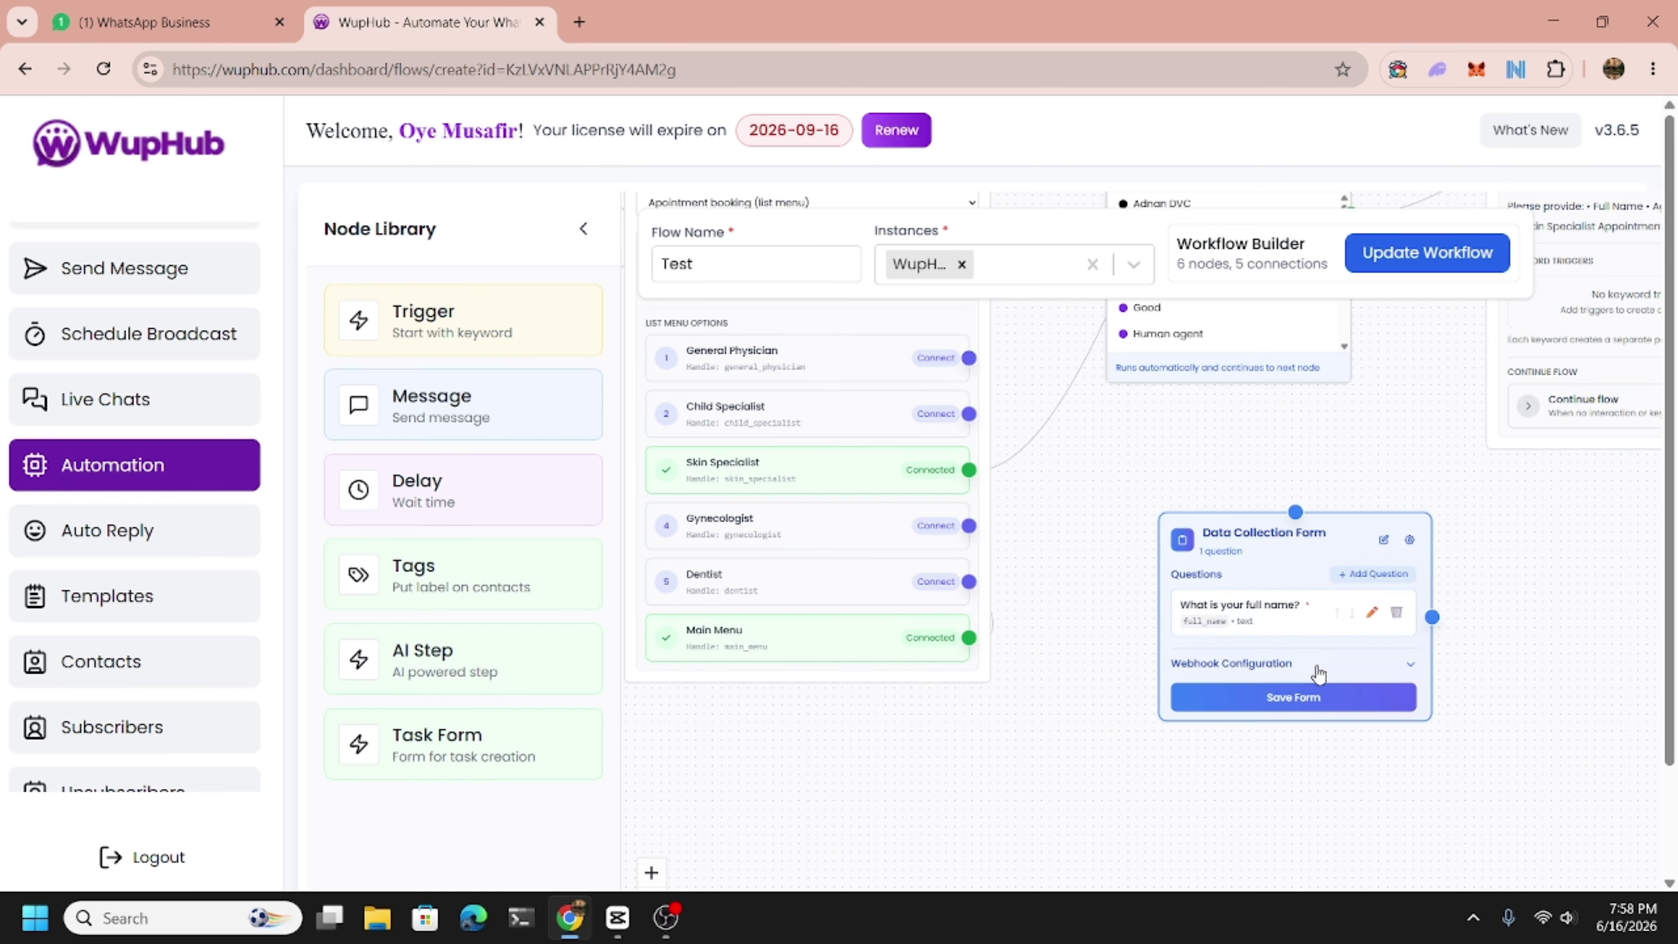
pyautogui.click(1291, 696)
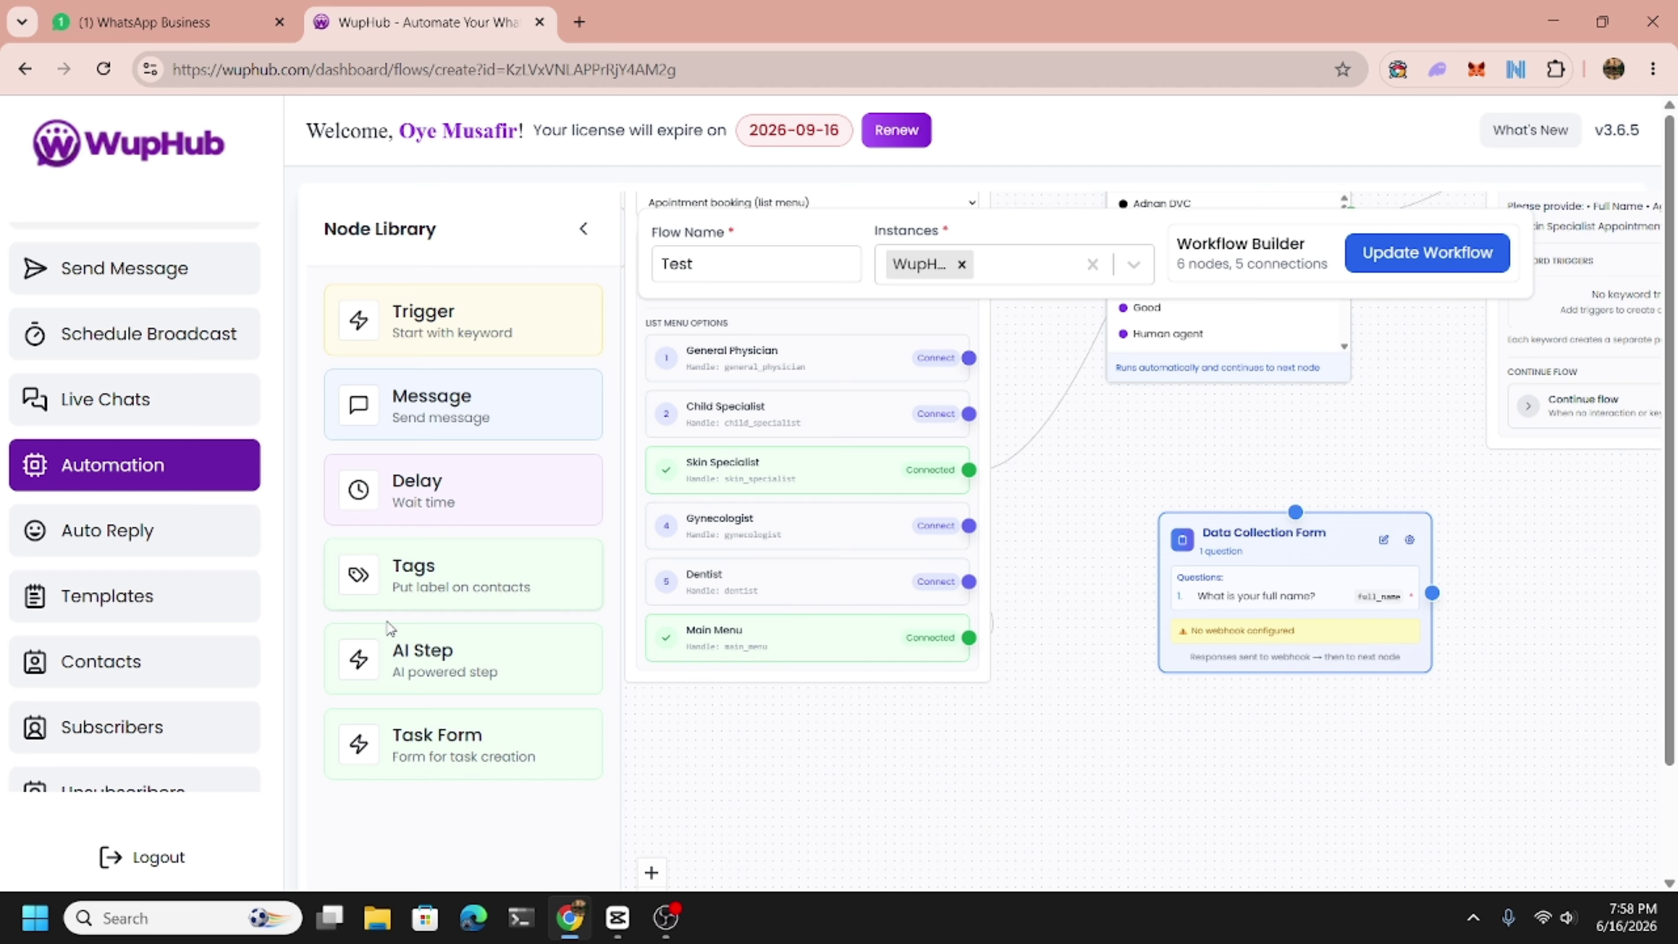
pyautogui.moveTo(397, 666); pyautogui.dragTo(1163, 559)
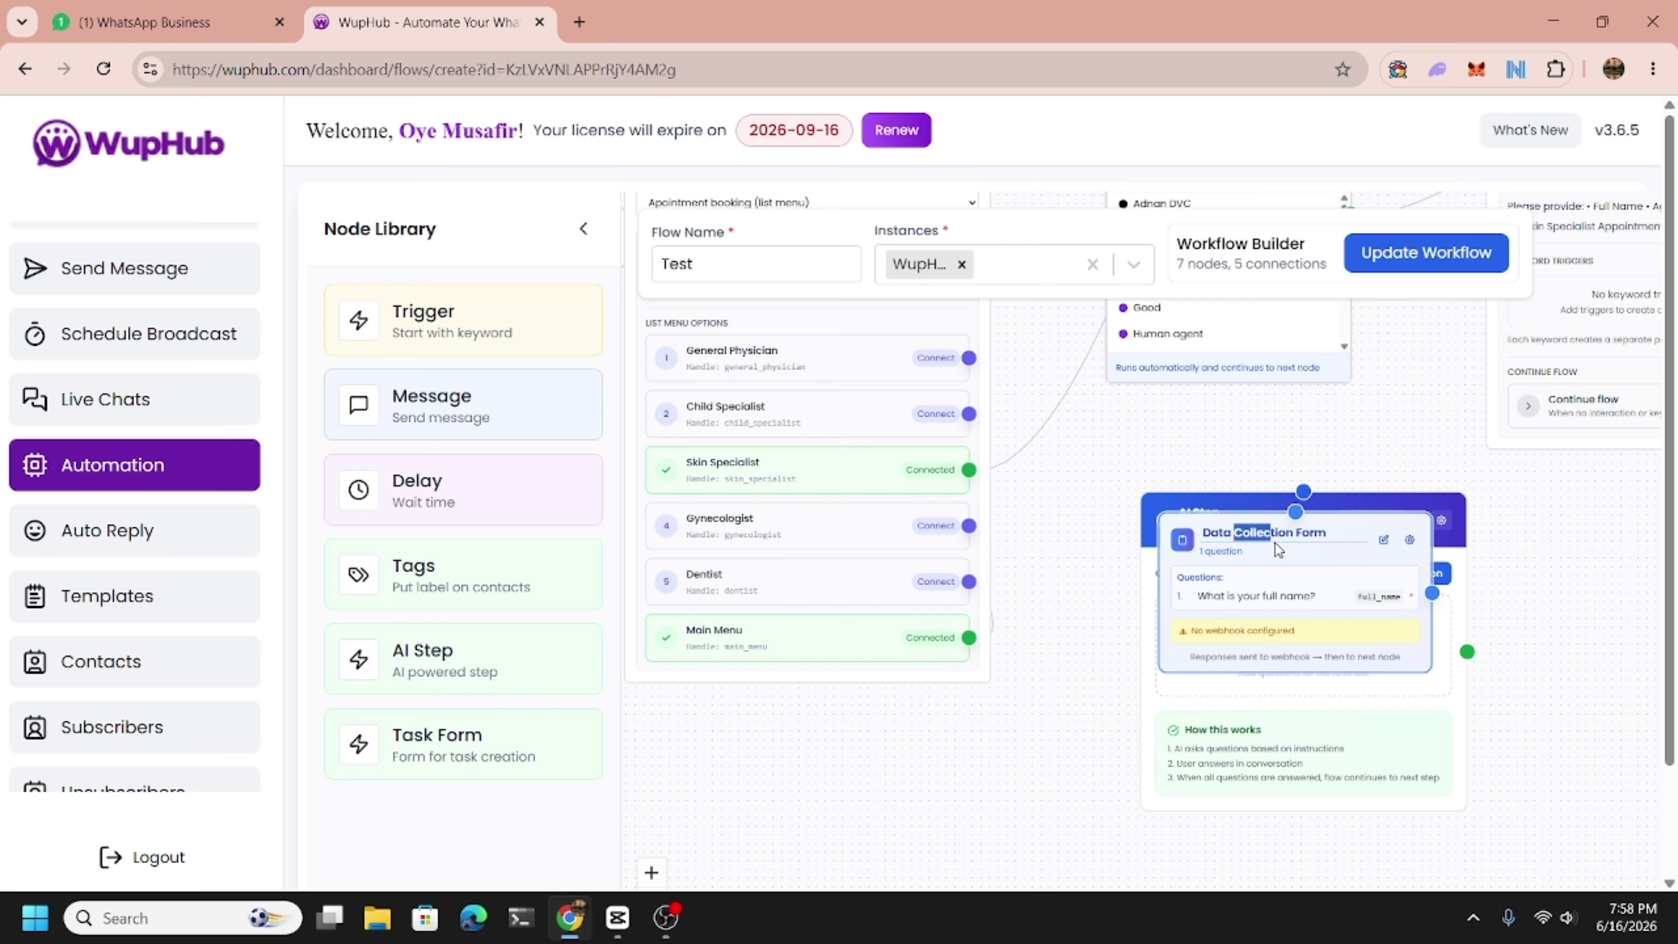
# Delete the extra AI Step node and move the Data Collection Form node into its spot.
pyautogui.moveTo(1217, 534); pyautogui.dragTo(1488, 644)
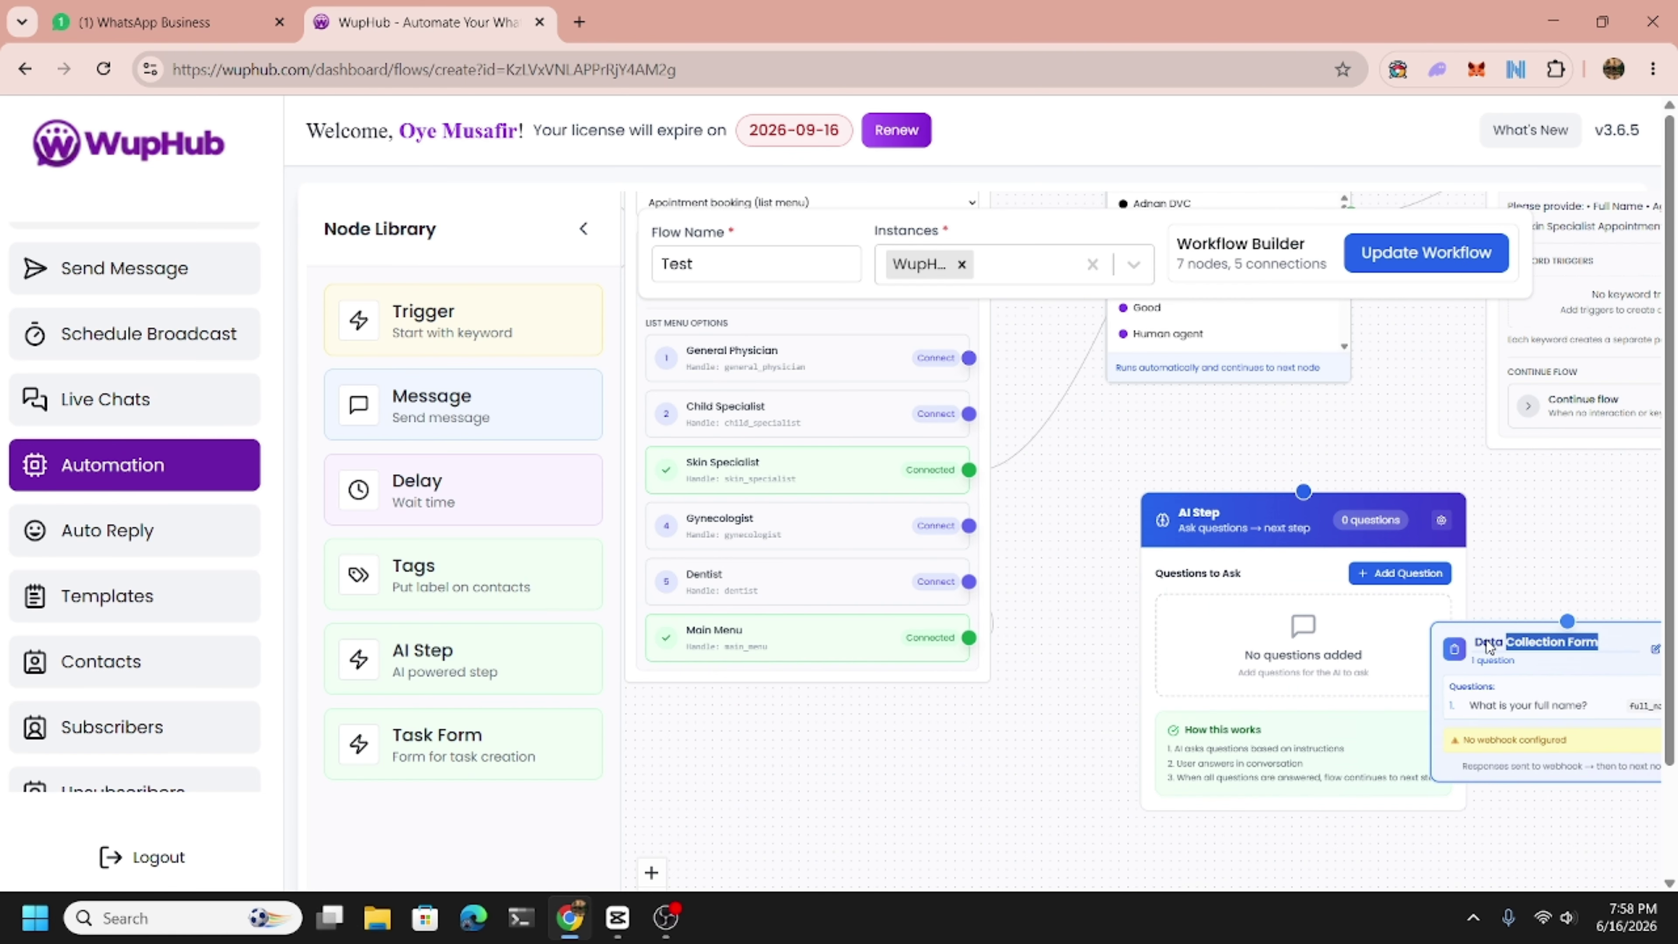
pyautogui.moveTo(1421, 809); pyautogui.dragTo(1332, 785)
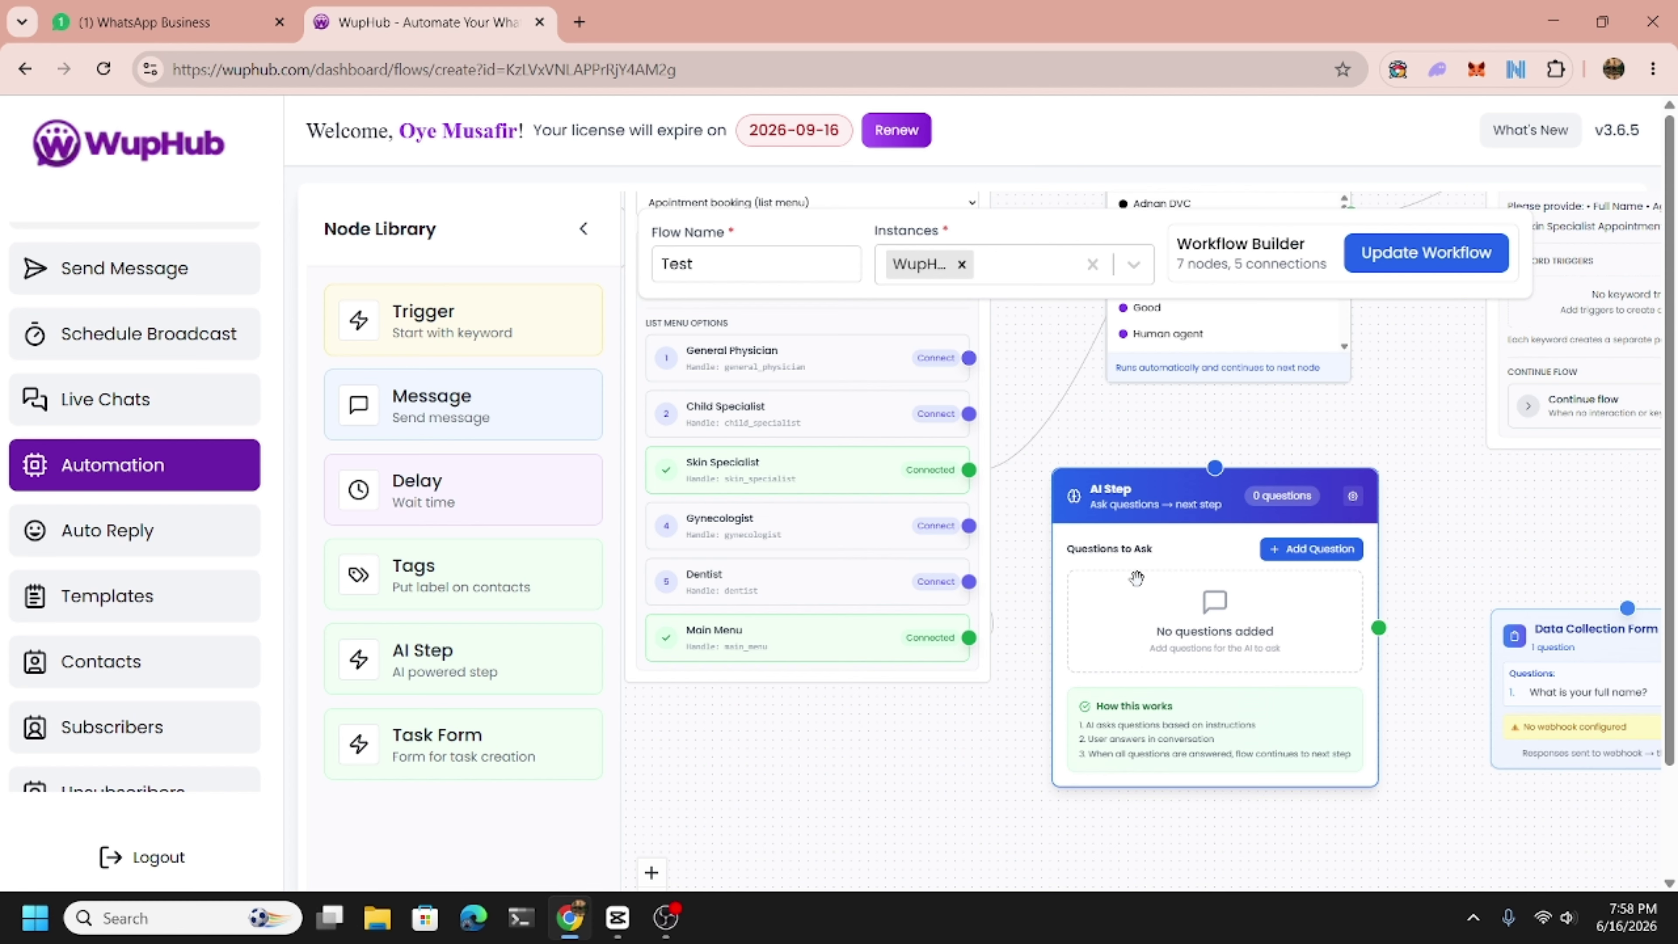
pyautogui.press('Delete')
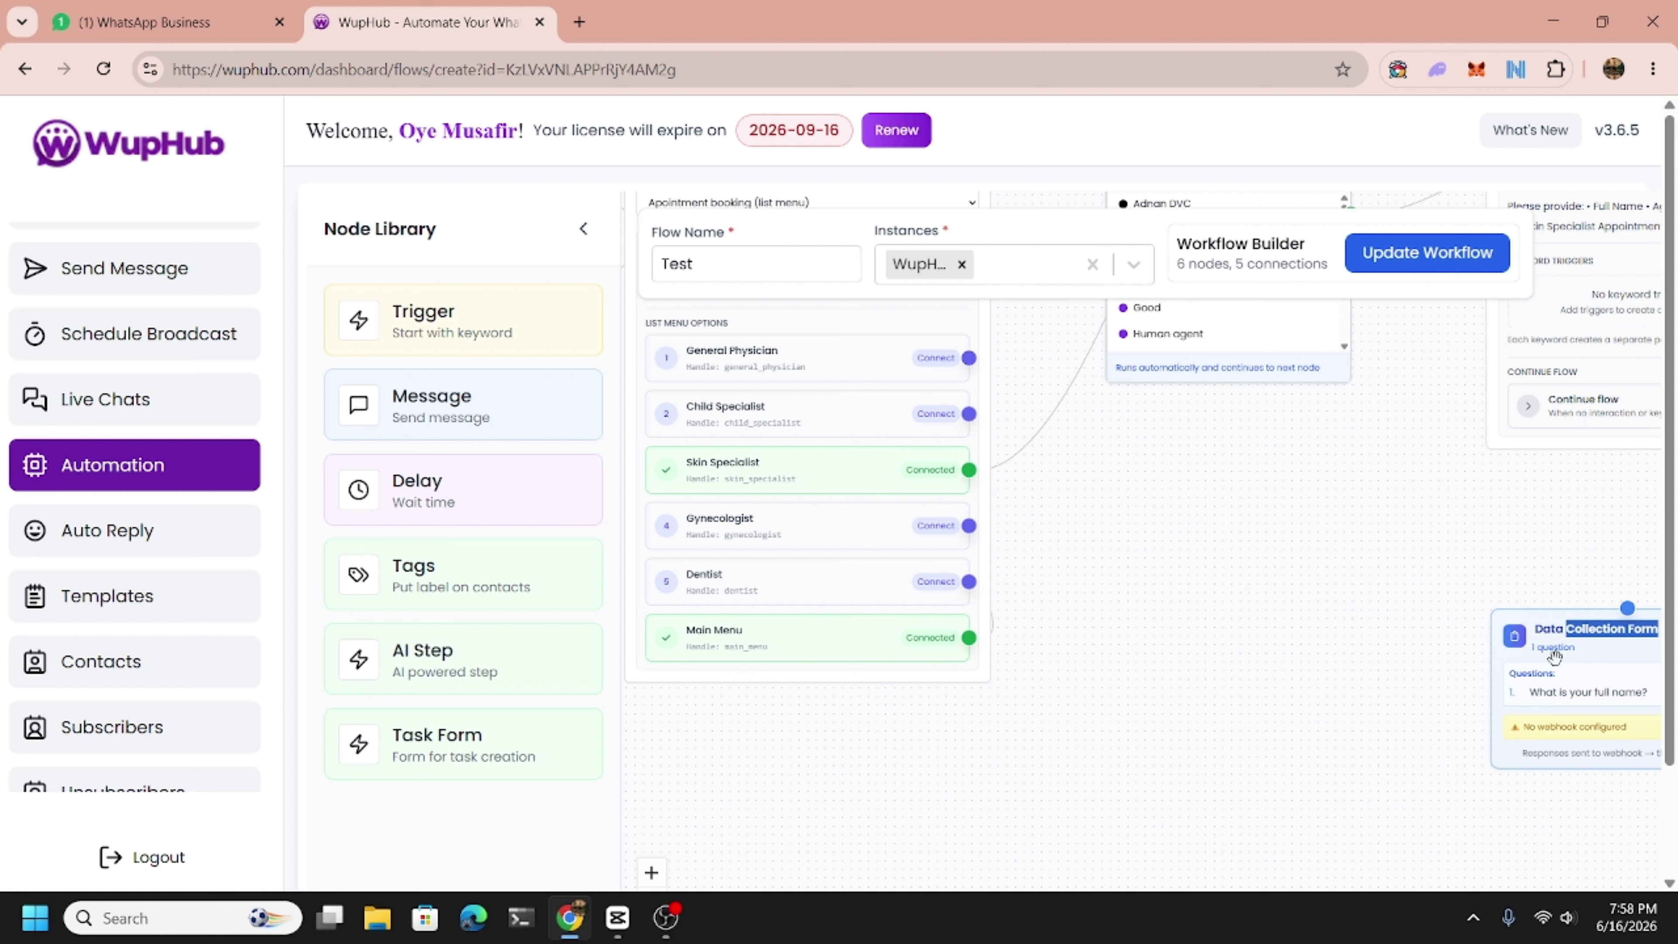
pyautogui.moveTo(1554, 659); pyautogui.dragTo(1229, 567)
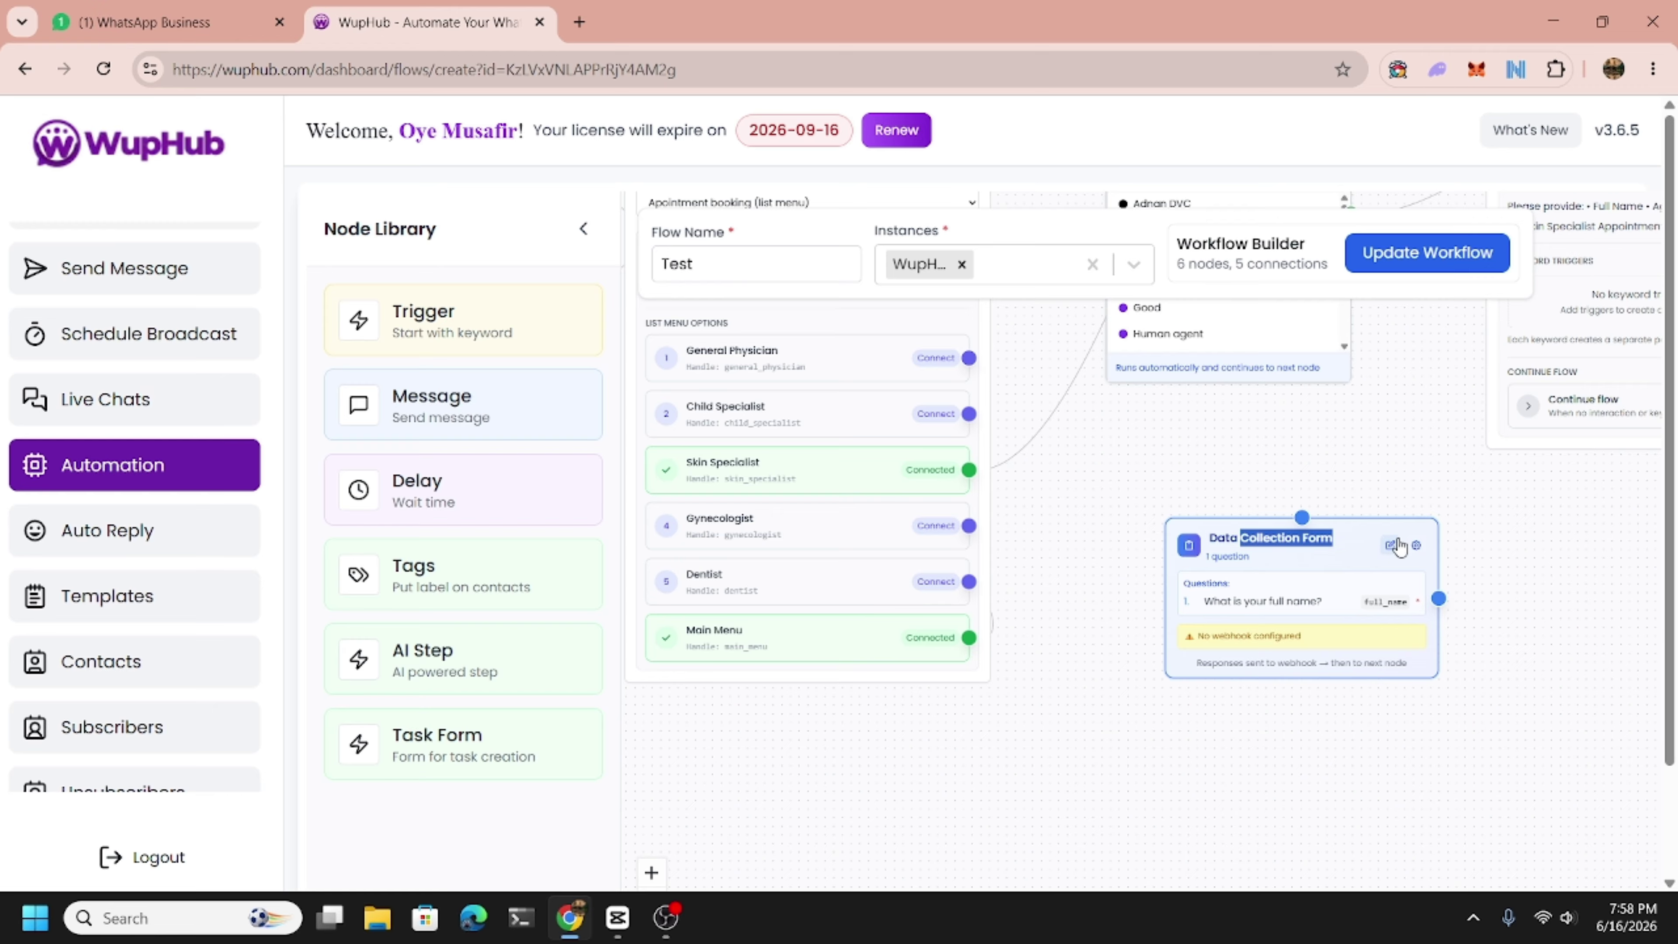
pyautogui.click(1416, 547)
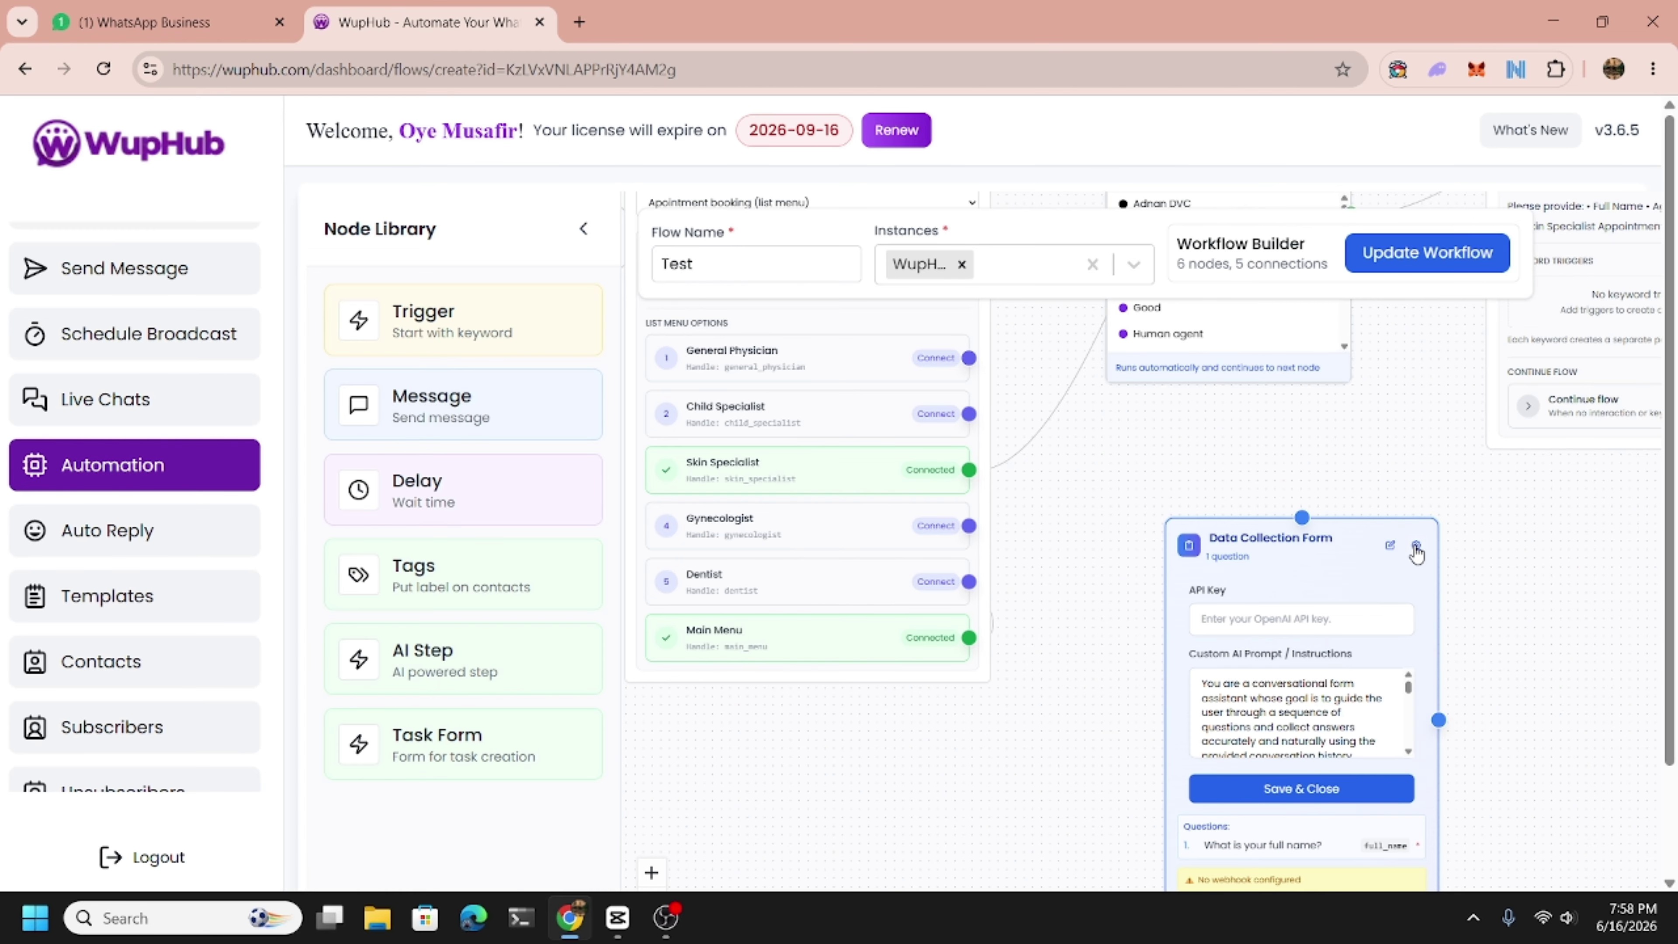
pyautogui.click(1417, 548)
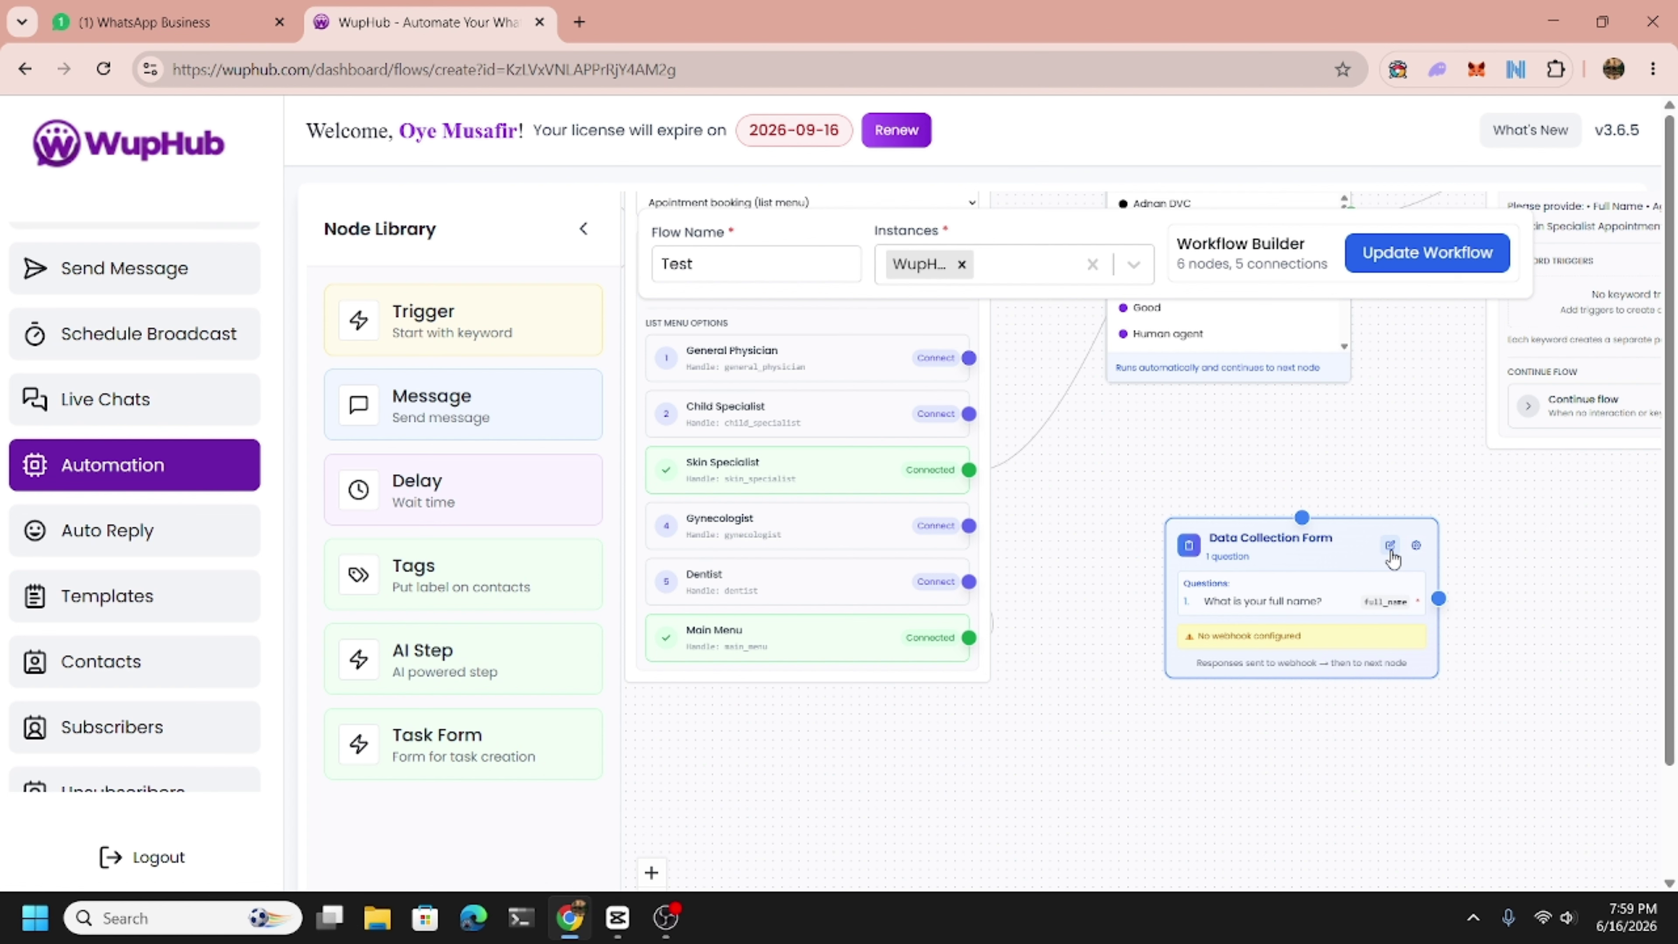
pyautogui.click(1390, 549)
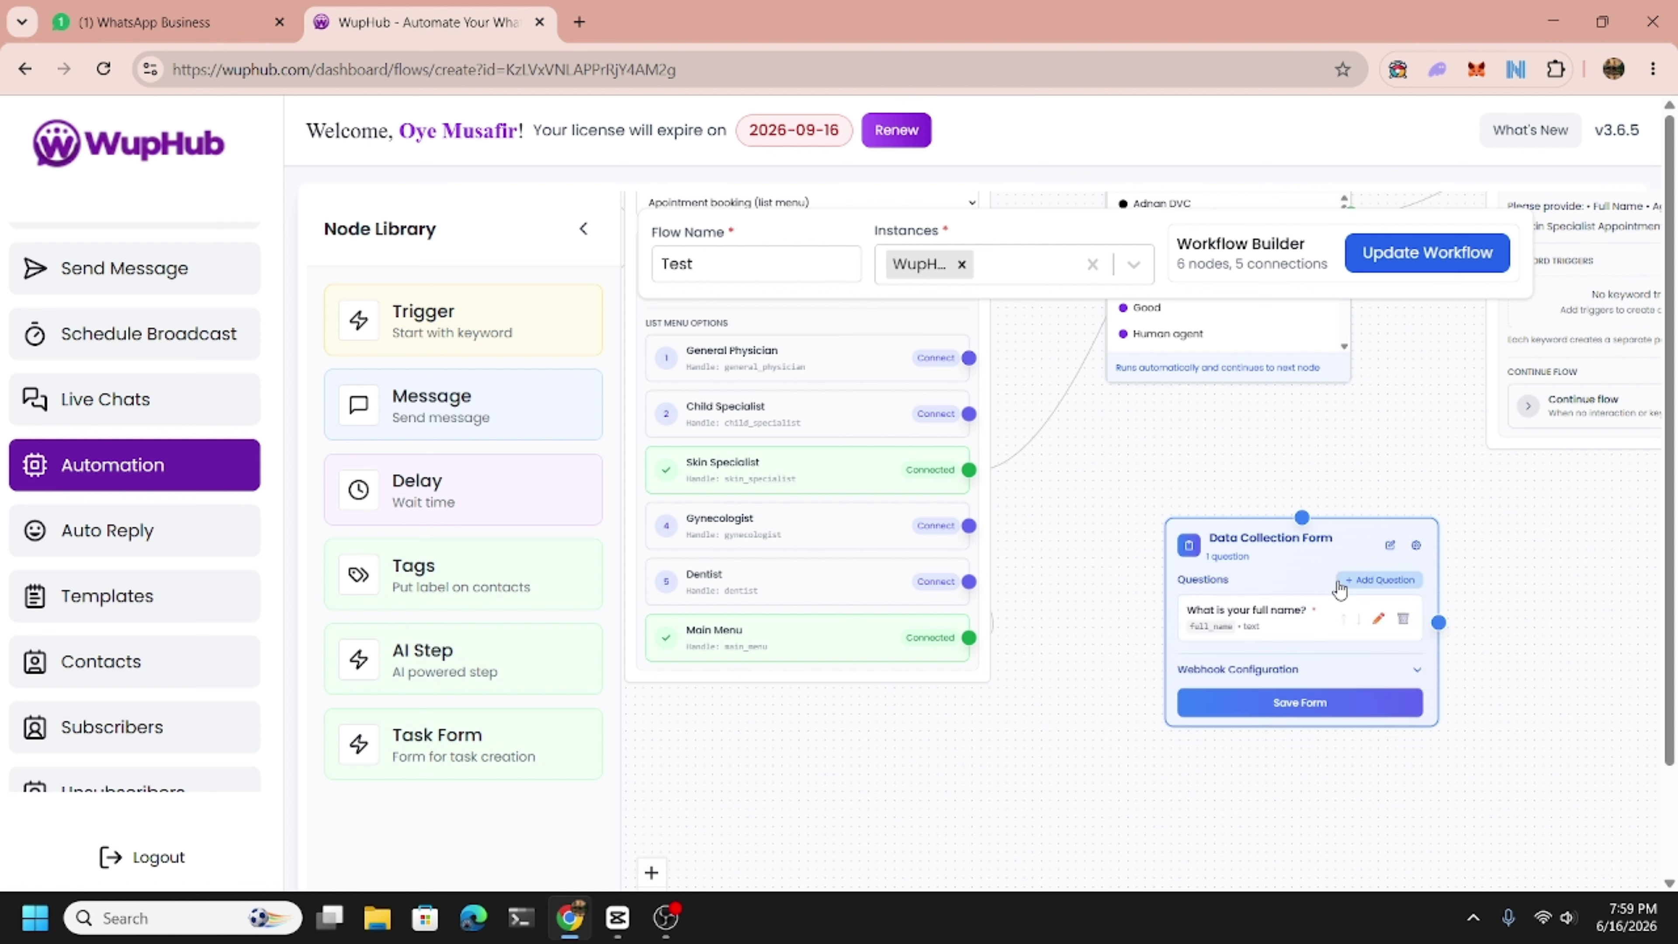
pyautogui.click(1280, 671)
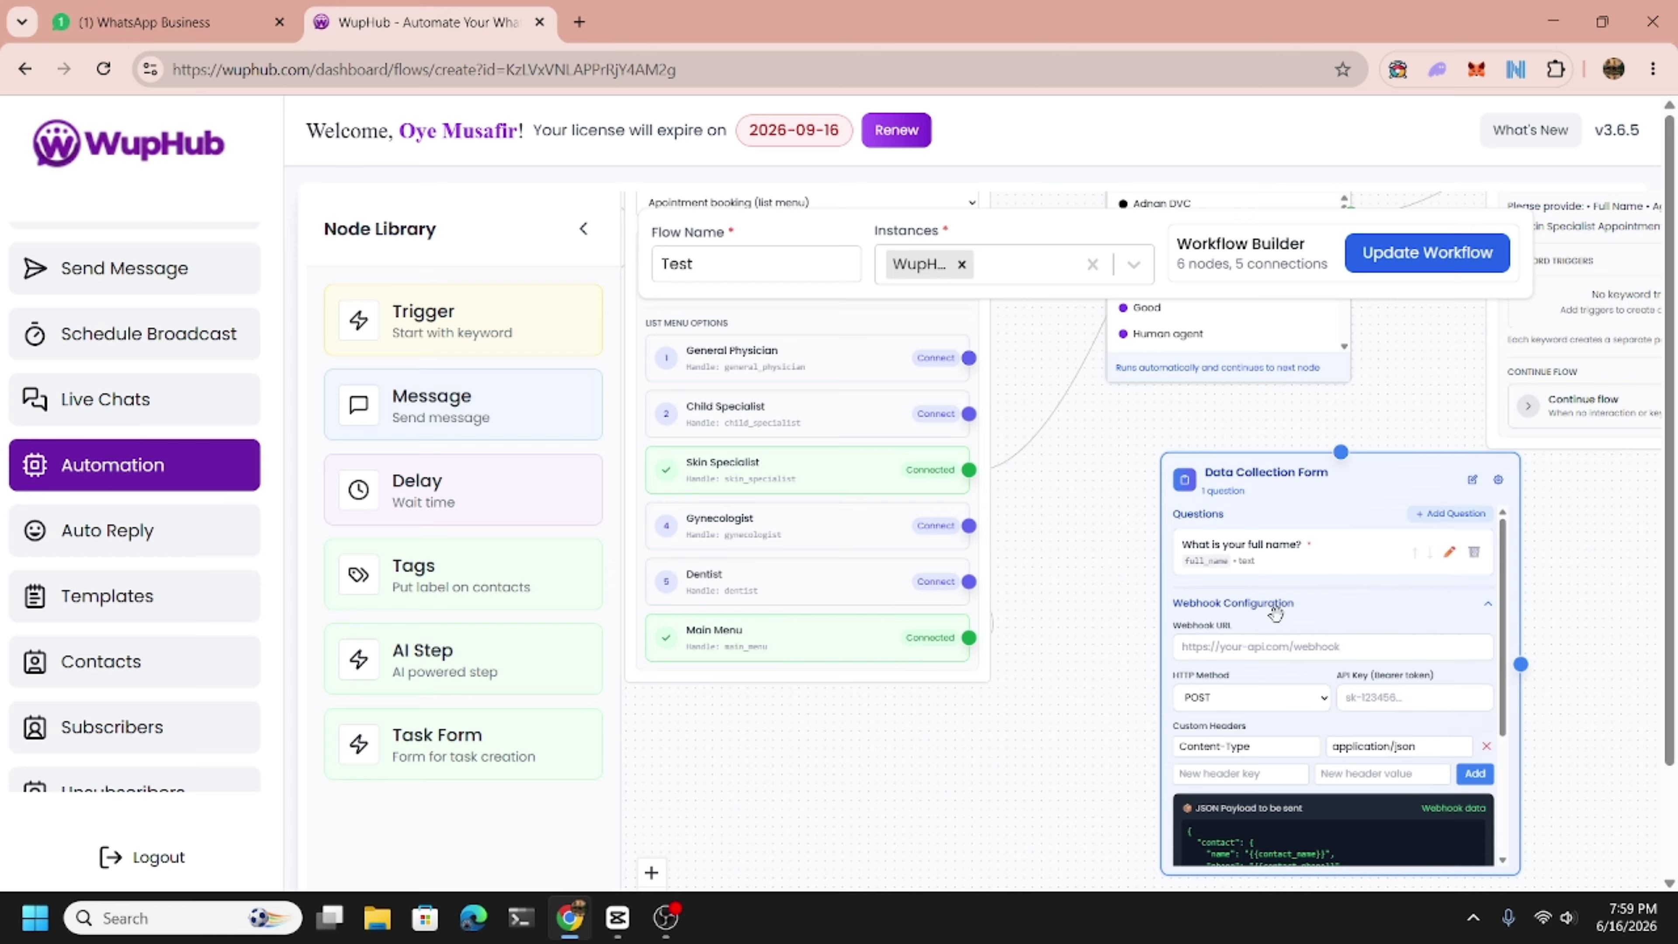
pyautogui.click(1259, 651)
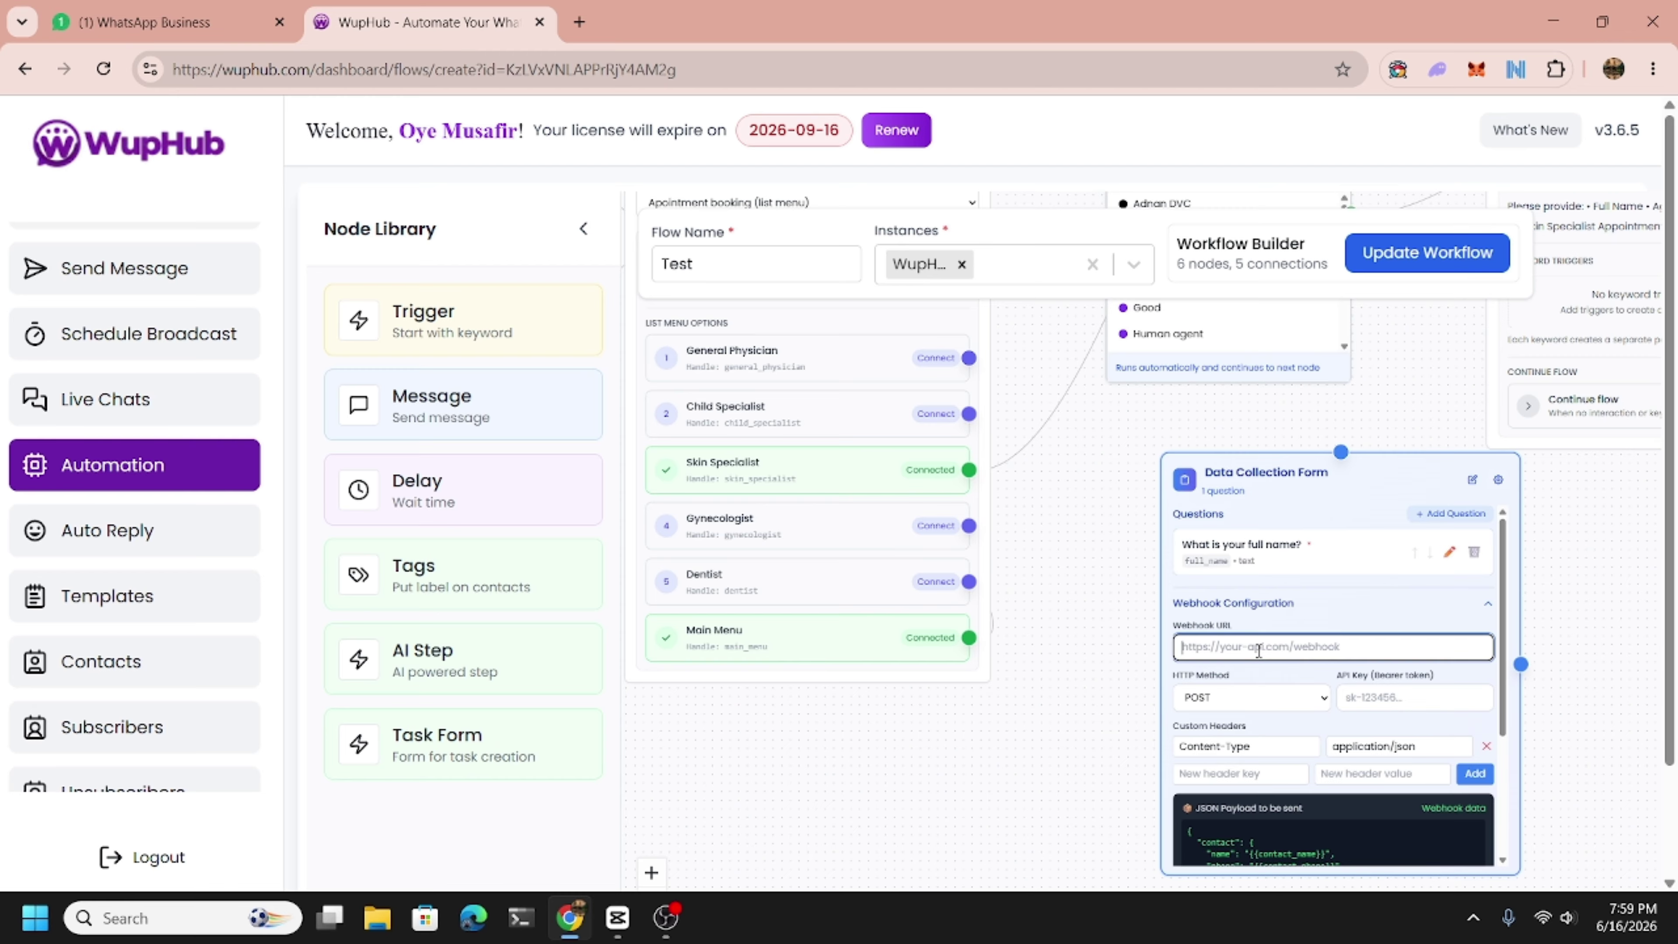
pyautogui.moveTo(1294, 504); pyautogui.dragTo(1291, 495)
pyautogui.click(1252, 644)
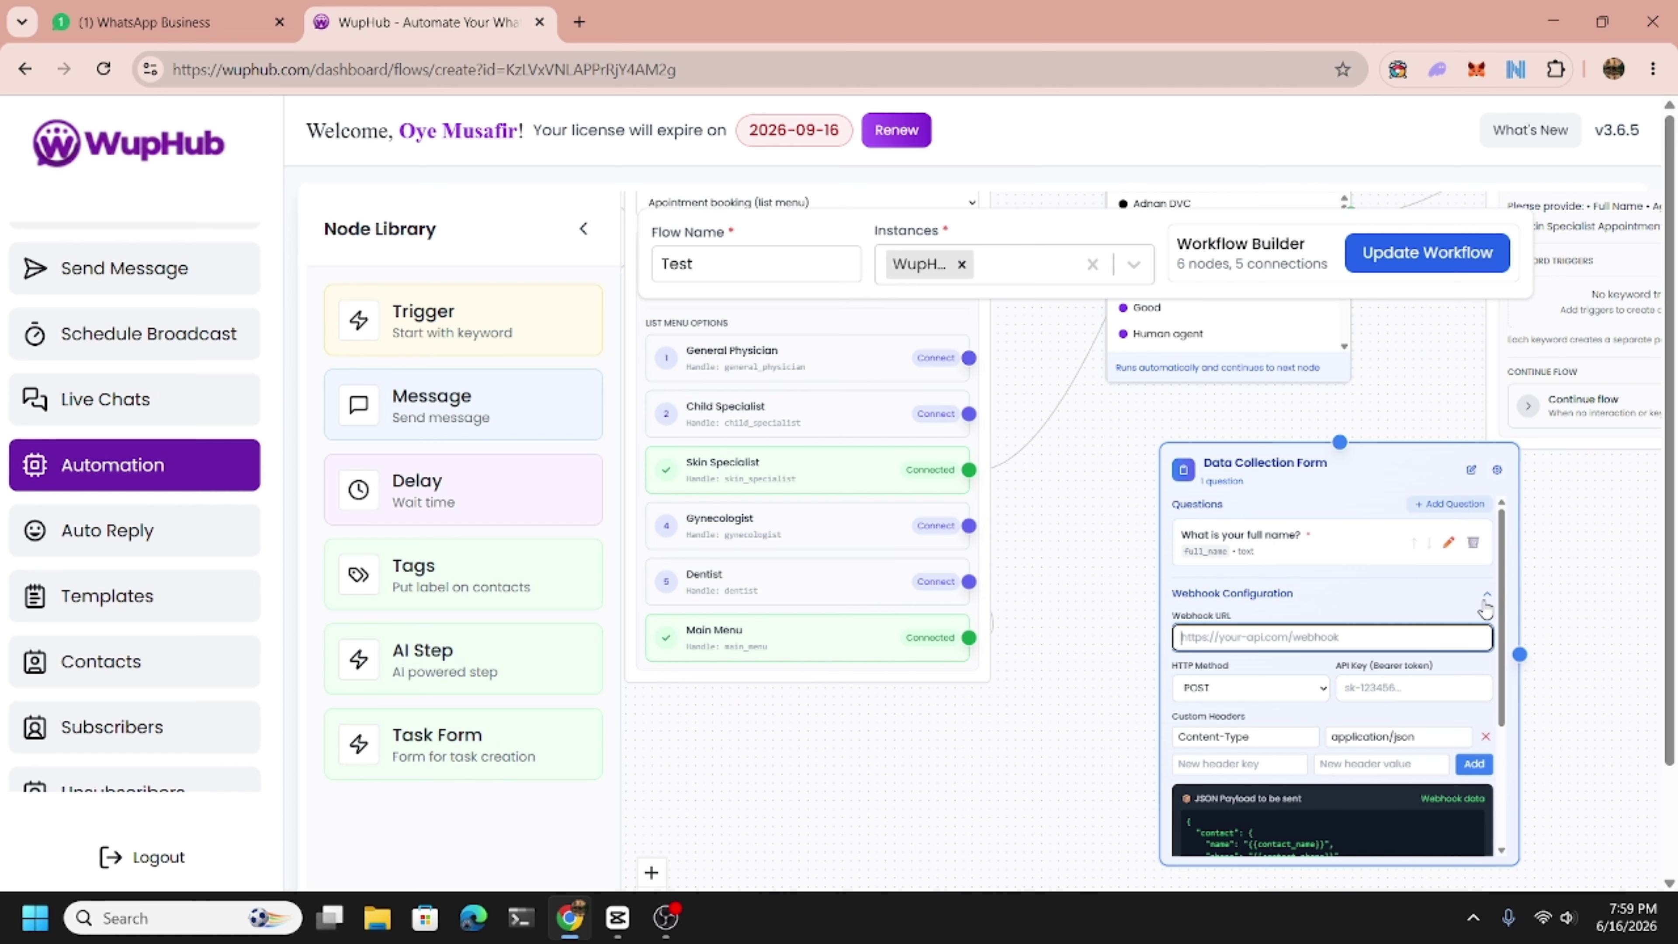
pyautogui.scroll(-3, 1492, 738)
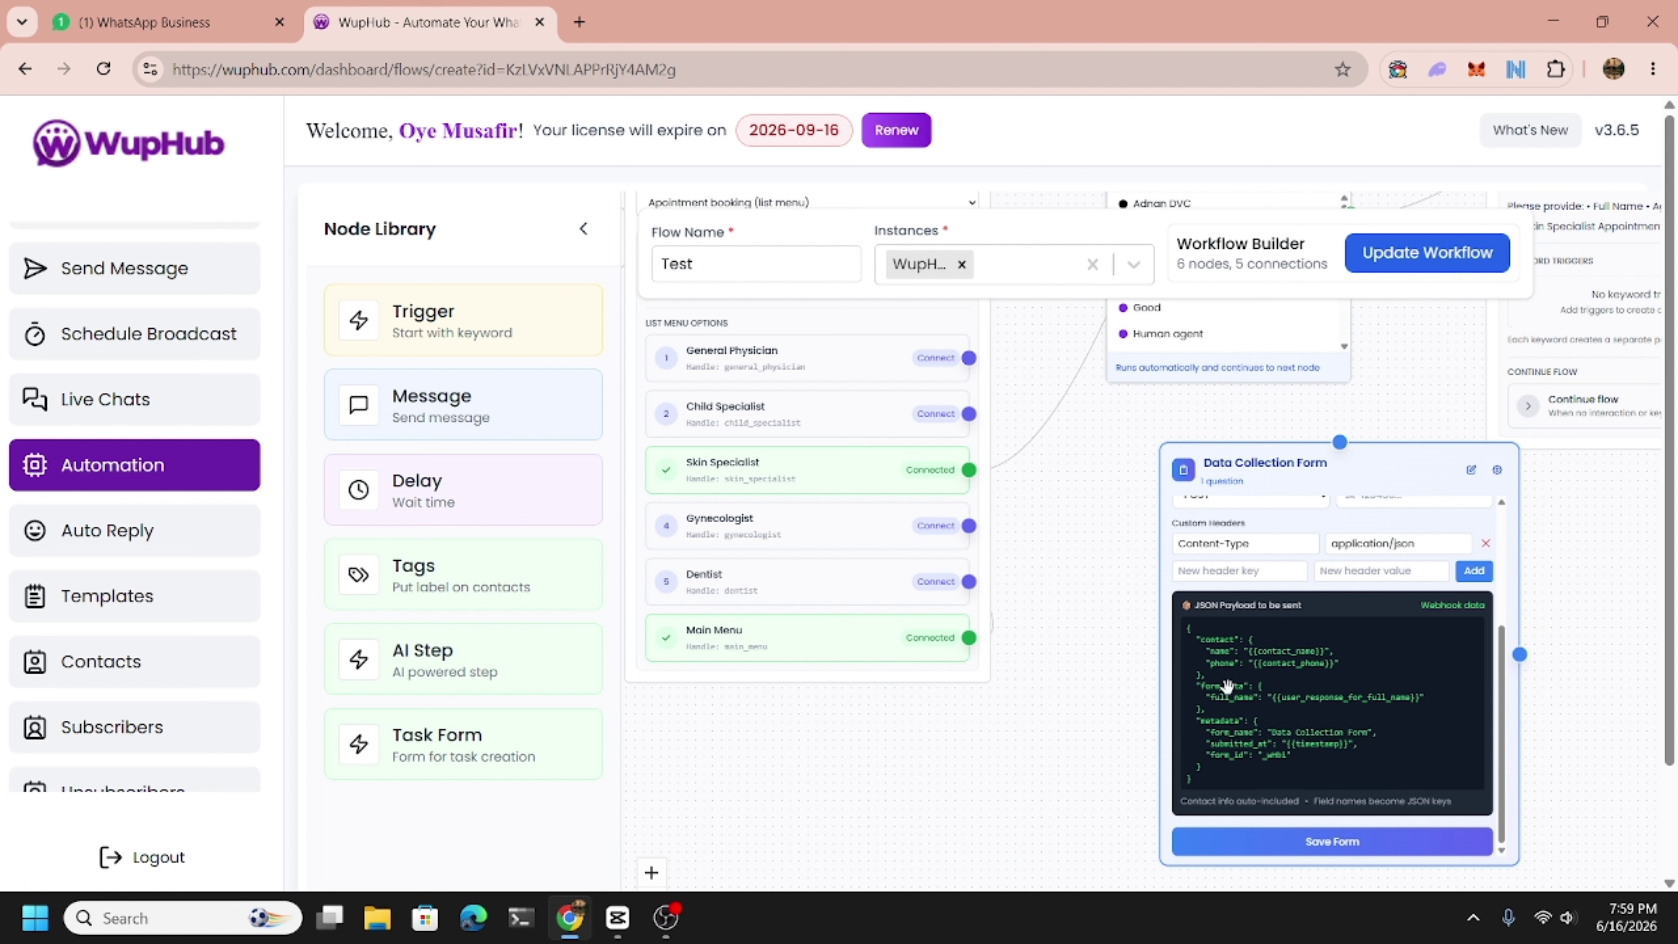
pyautogui.click(1345, 843)
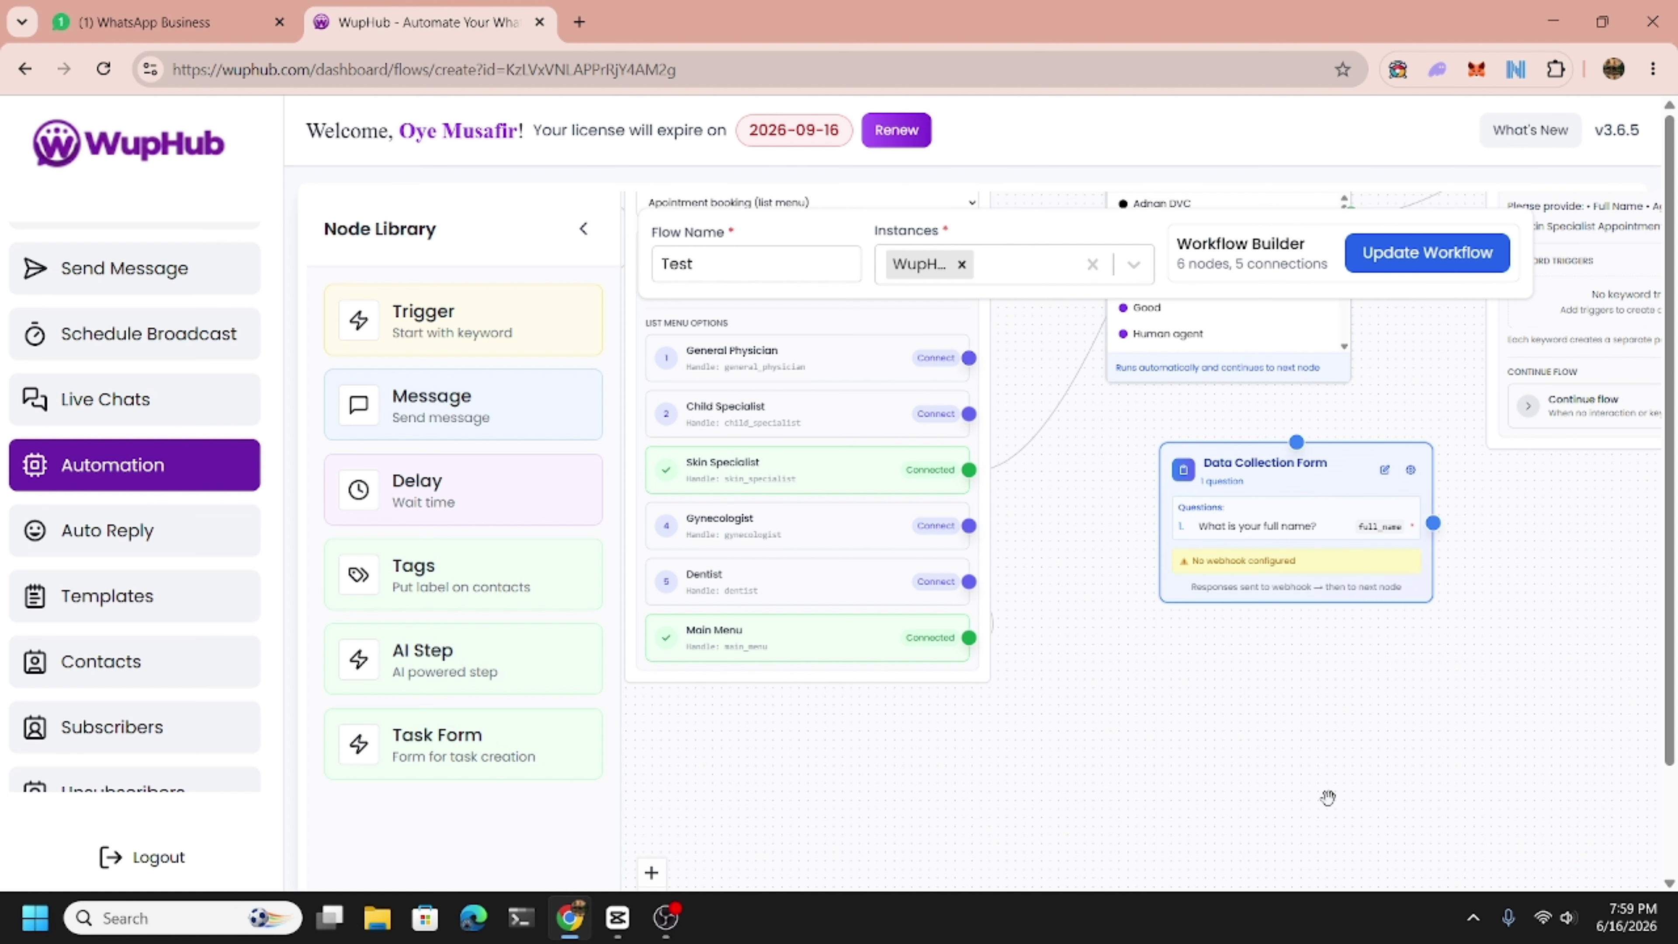
pyautogui.click(1385, 470)
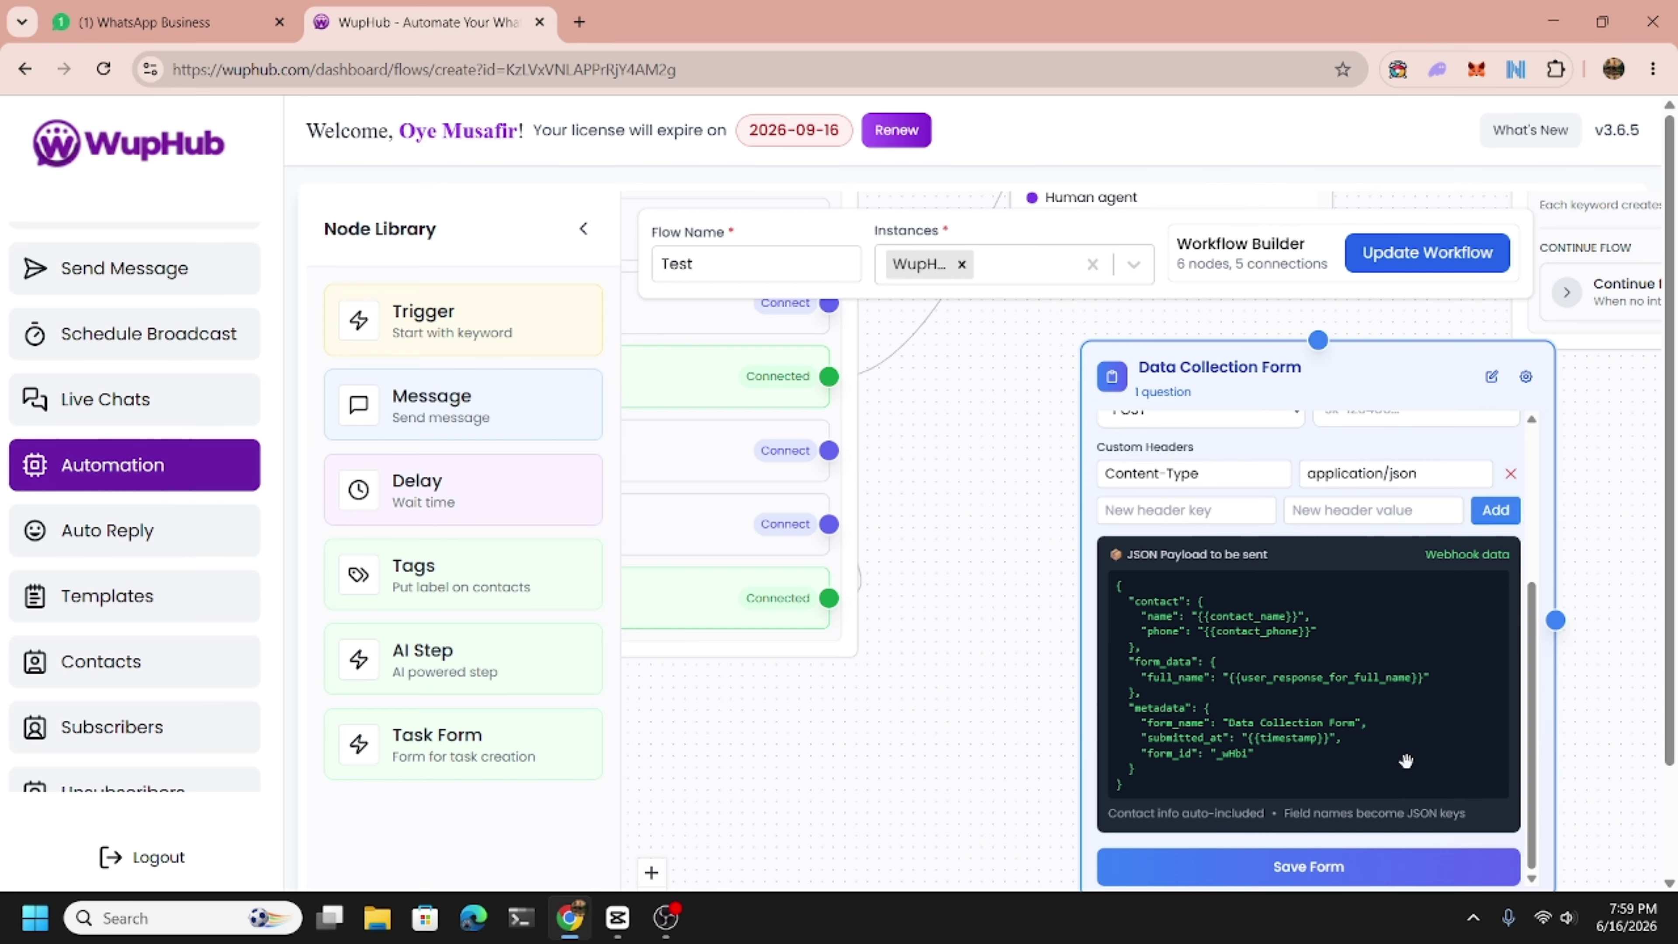
pyautogui.scroll(2, 1411, 760)
pyautogui.moveTo(1331, 539); pyautogui.dragTo(1331, 592)
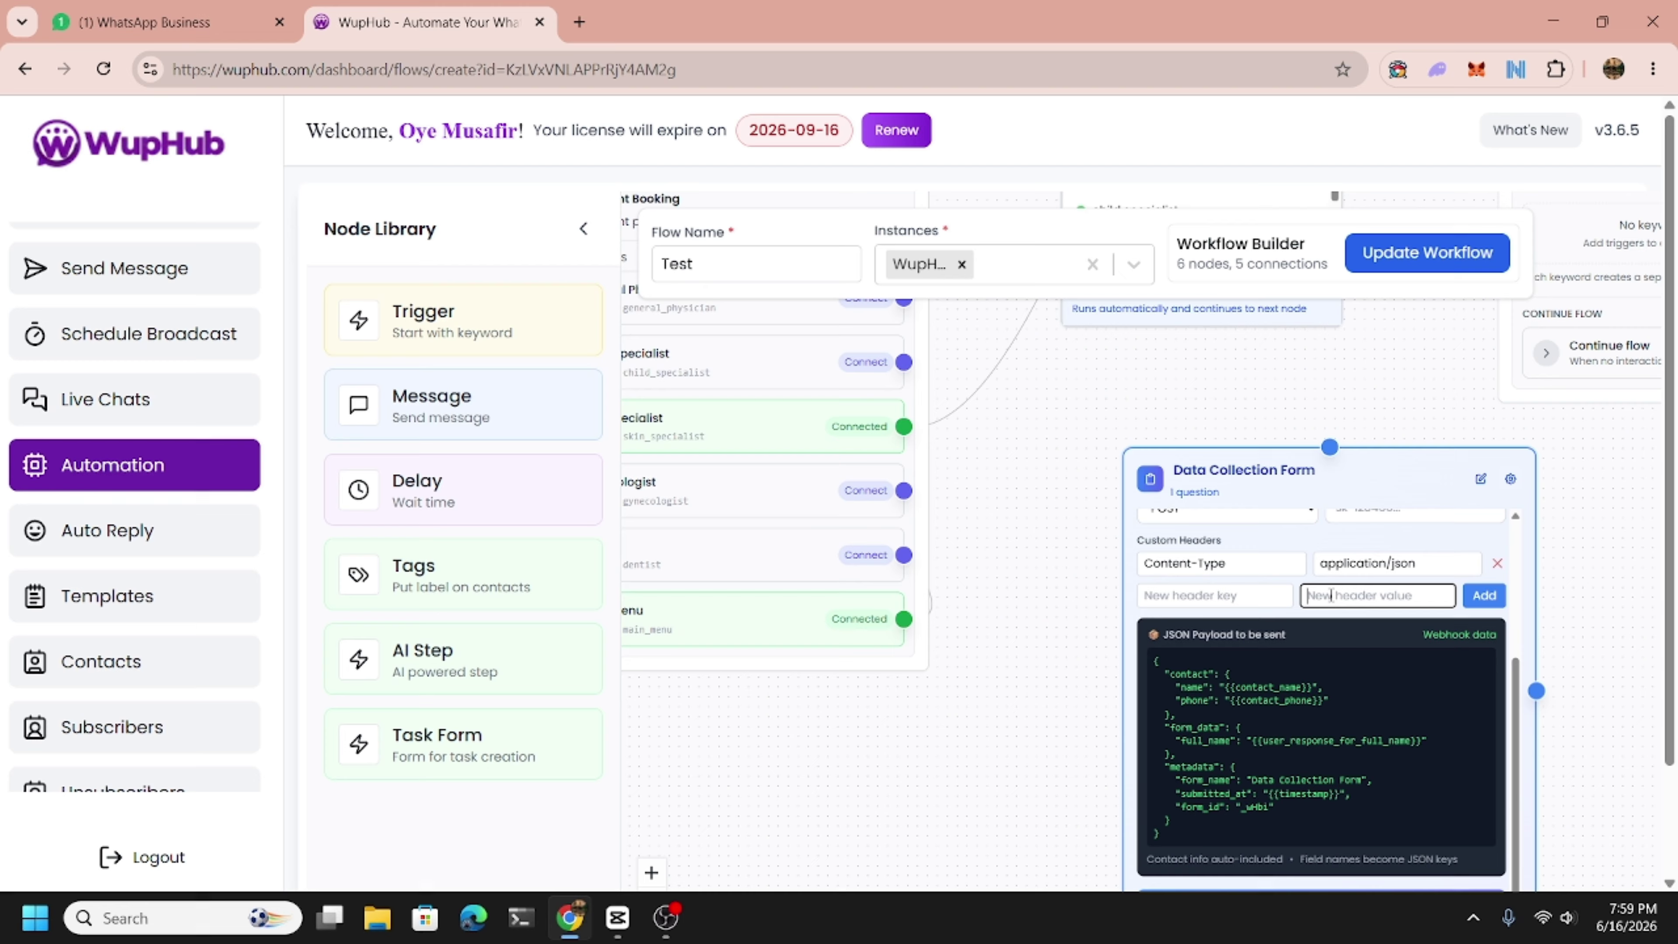
pyautogui.click(1478, 482)
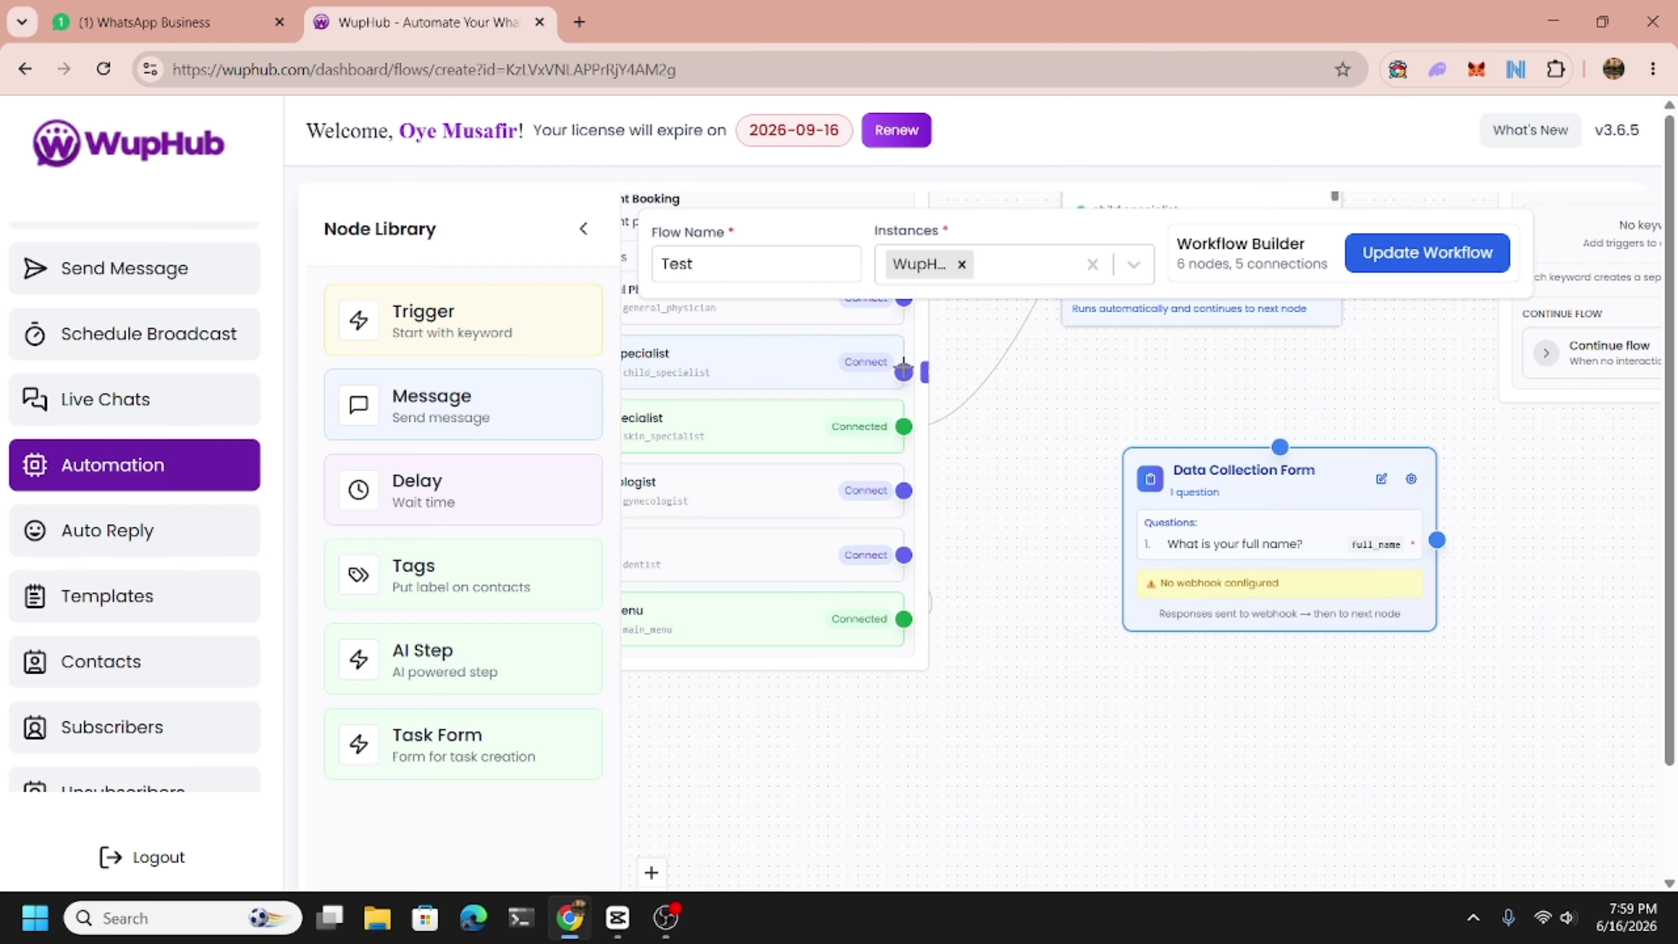
# Connect the Child Specialist option to the Data Collection Form node.
pyautogui.moveTo(904, 361); pyautogui.dragTo(1280, 447)
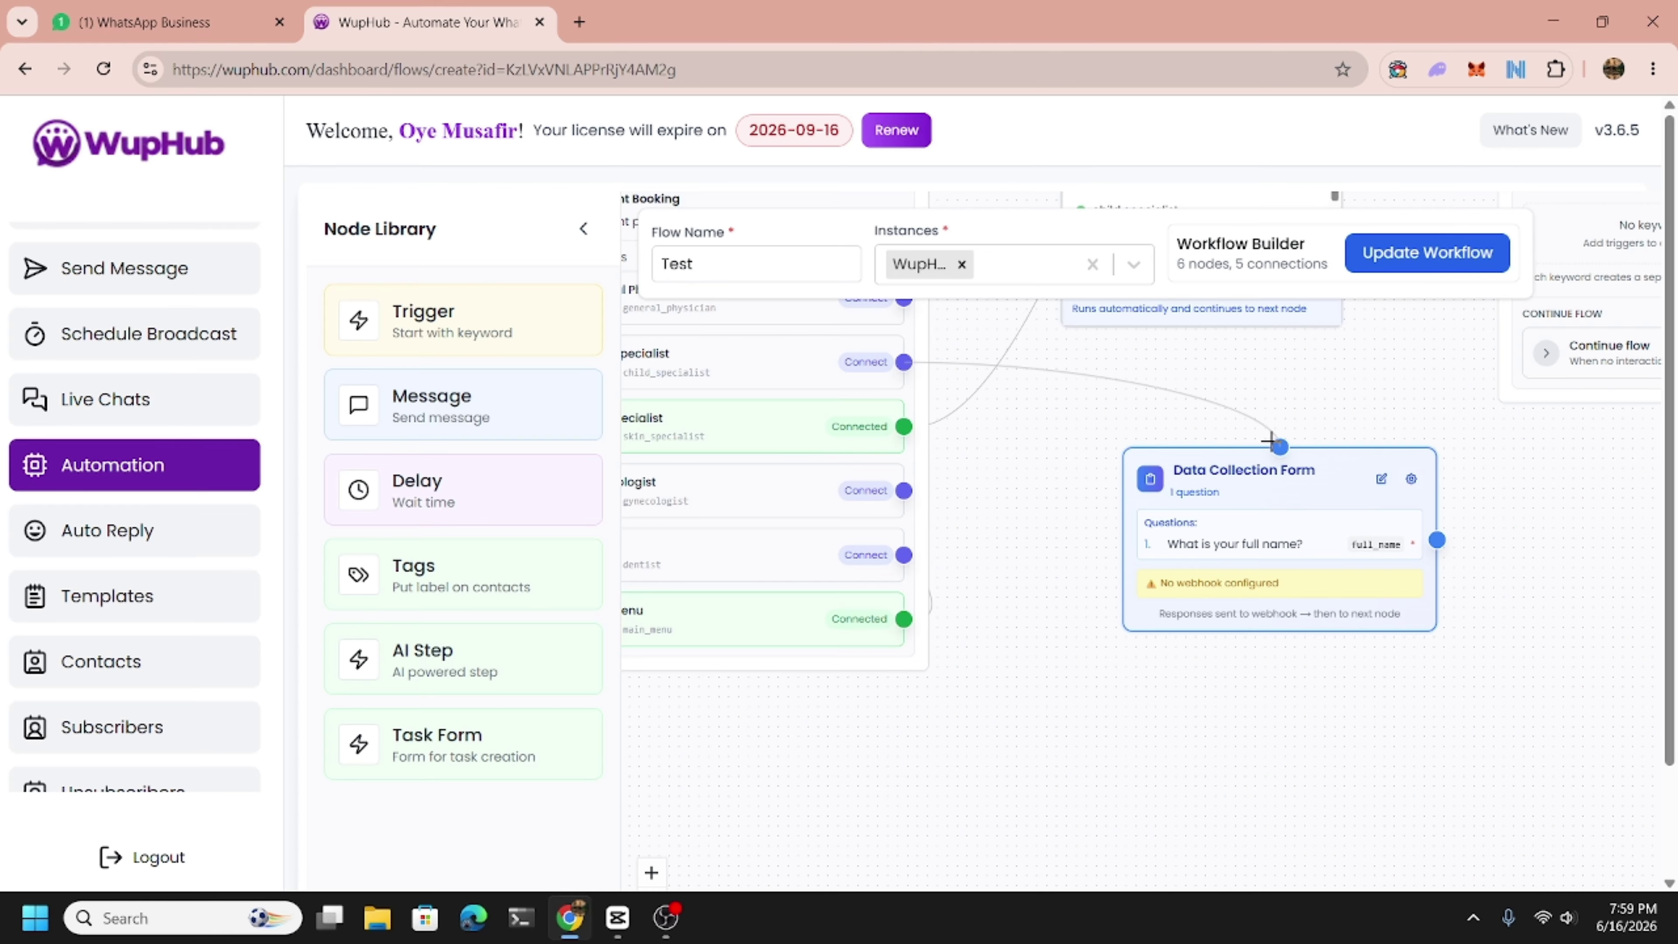
pyautogui.click(1381, 479)
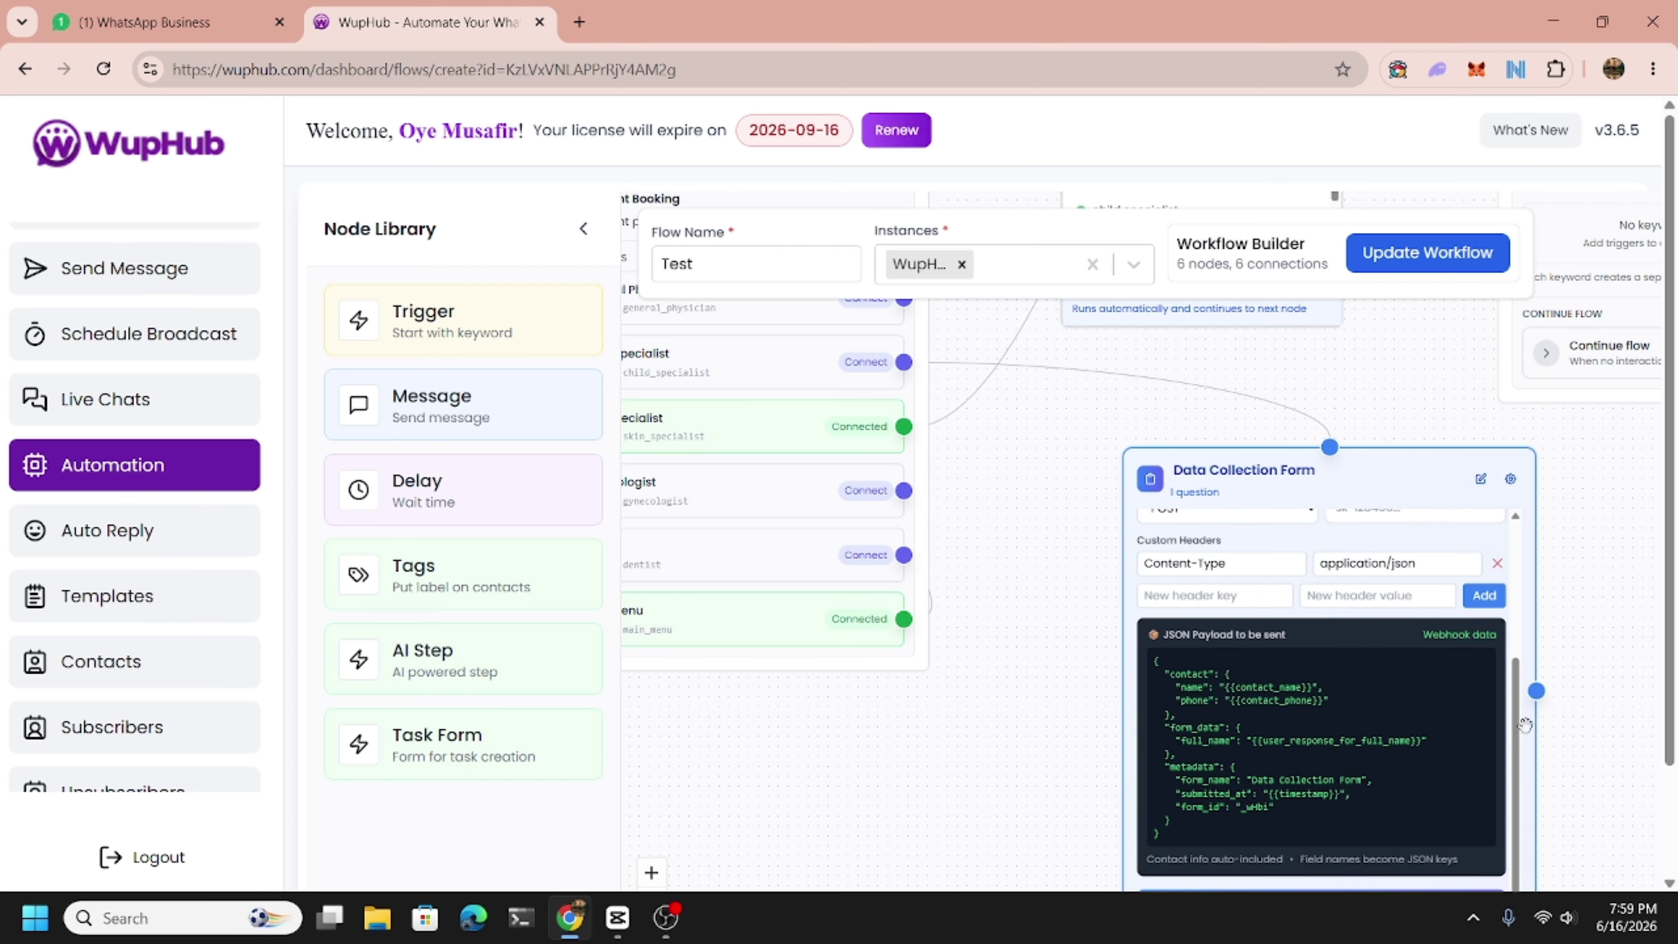
pyautogui.moveTo(1508, 740); pyautogui.dragTo(1510, 620)
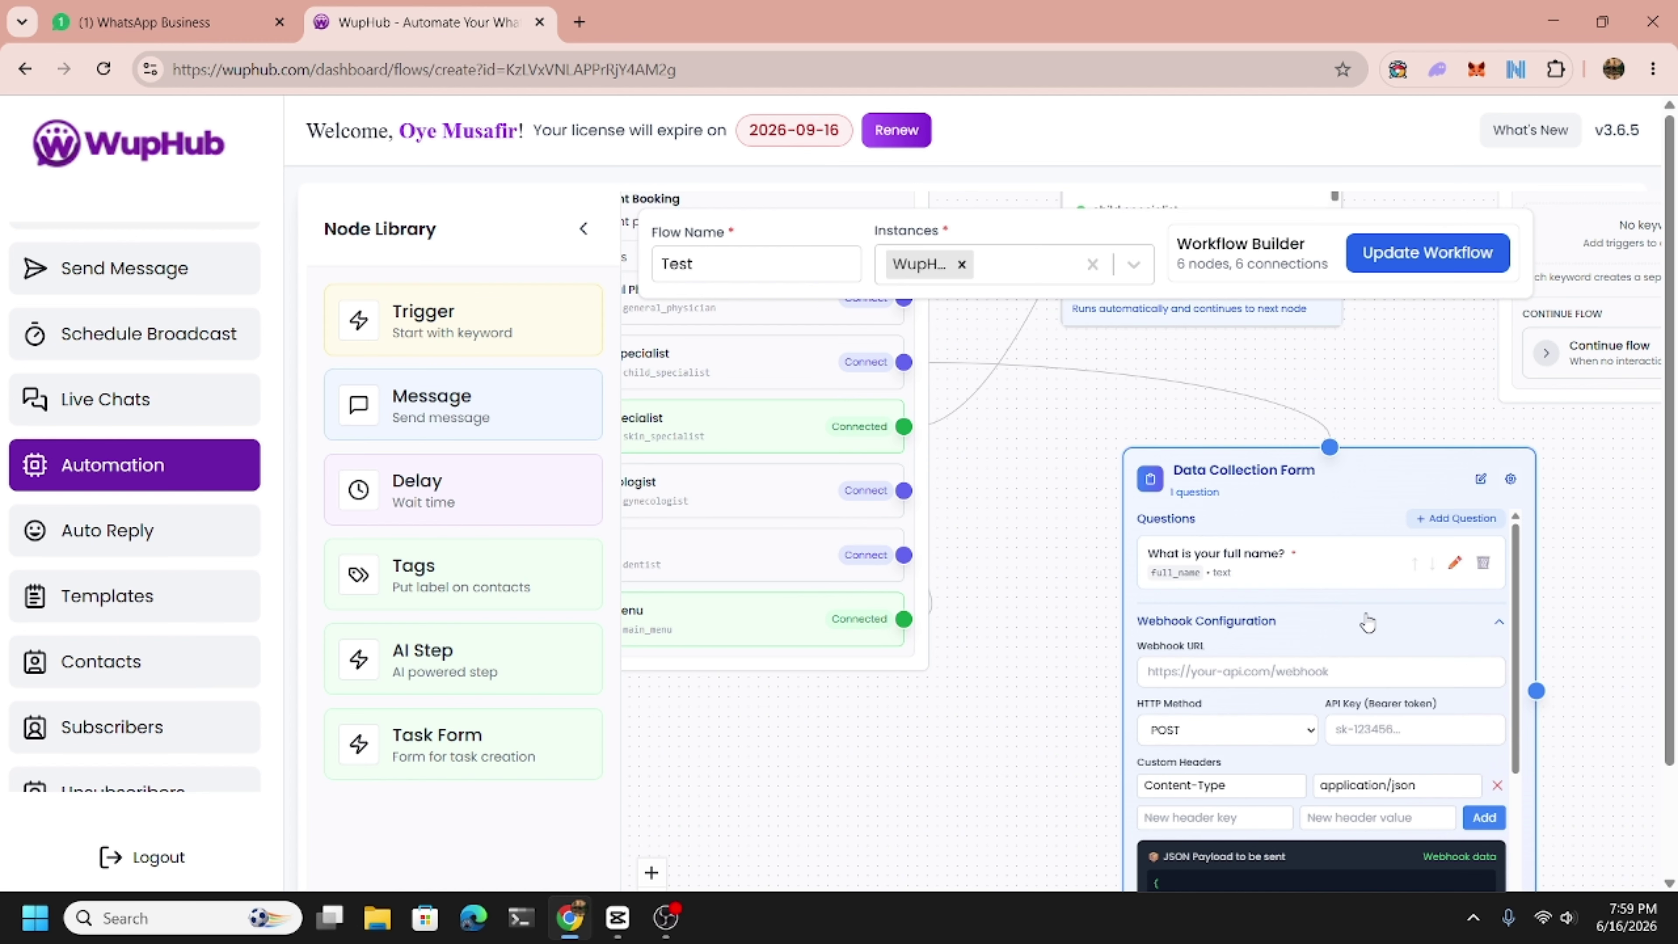
# Add the form question 'What's child's name?' and a blank third question.
pyautogui.click(1448, 519)
pyautogui.click(1202, 664)
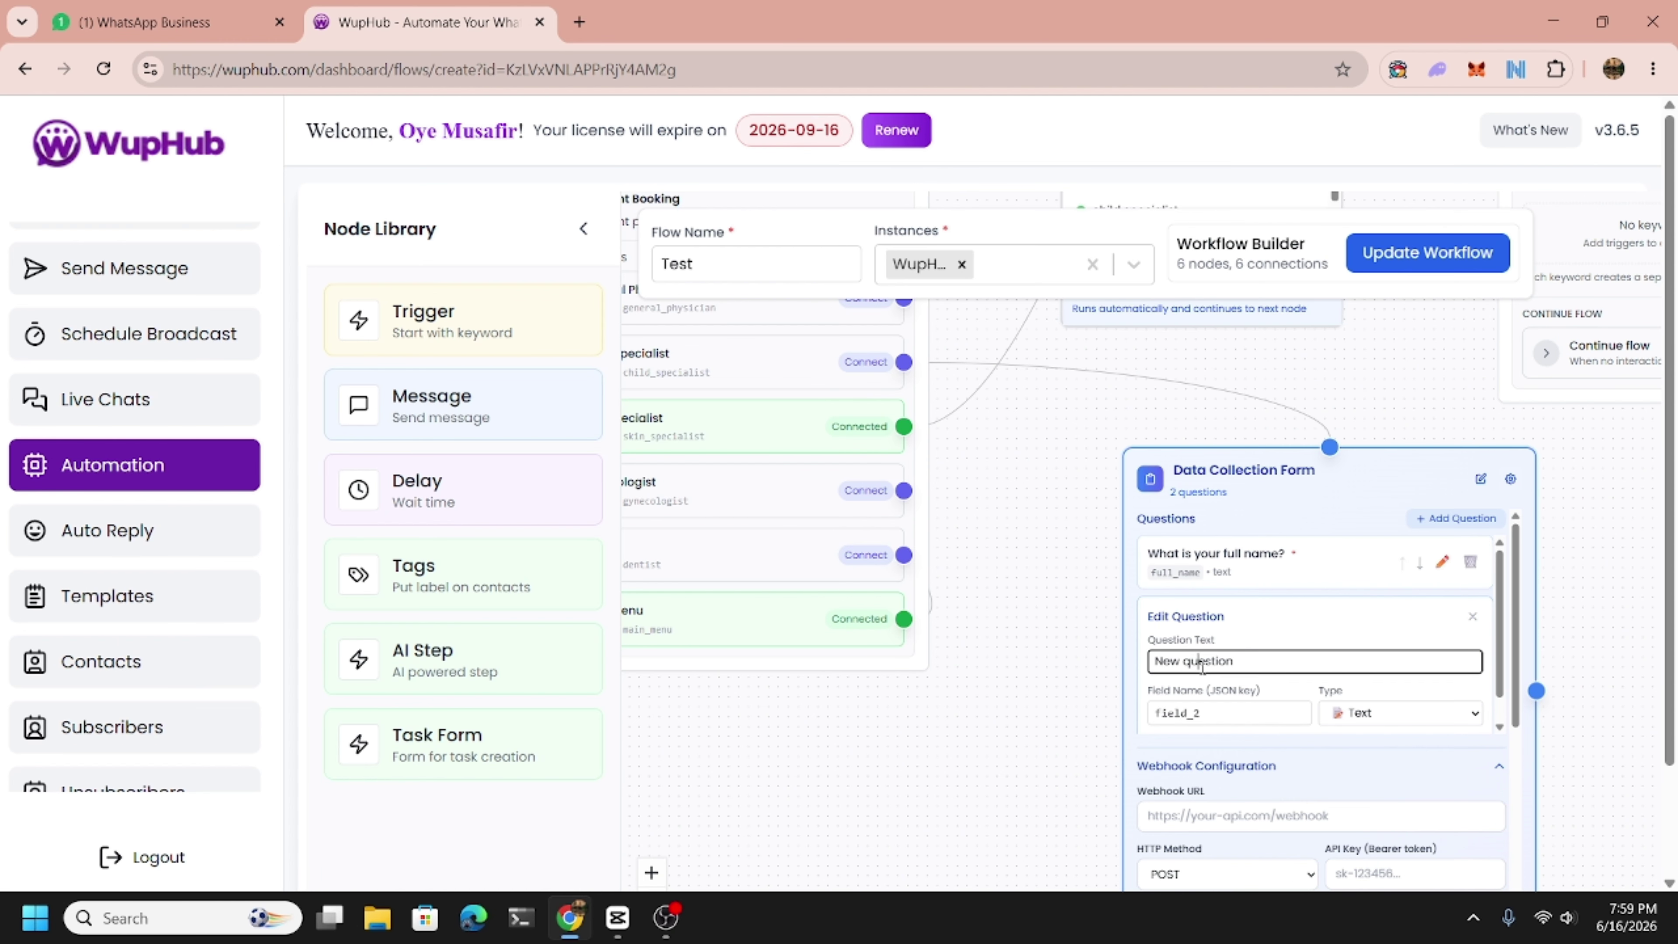
pyautogui.hotkey('ctrl', 'a')
pyautogui.write("What's child's name?")
pyautogui.click(1374, 749)
pyautogui.click(1450, 519)
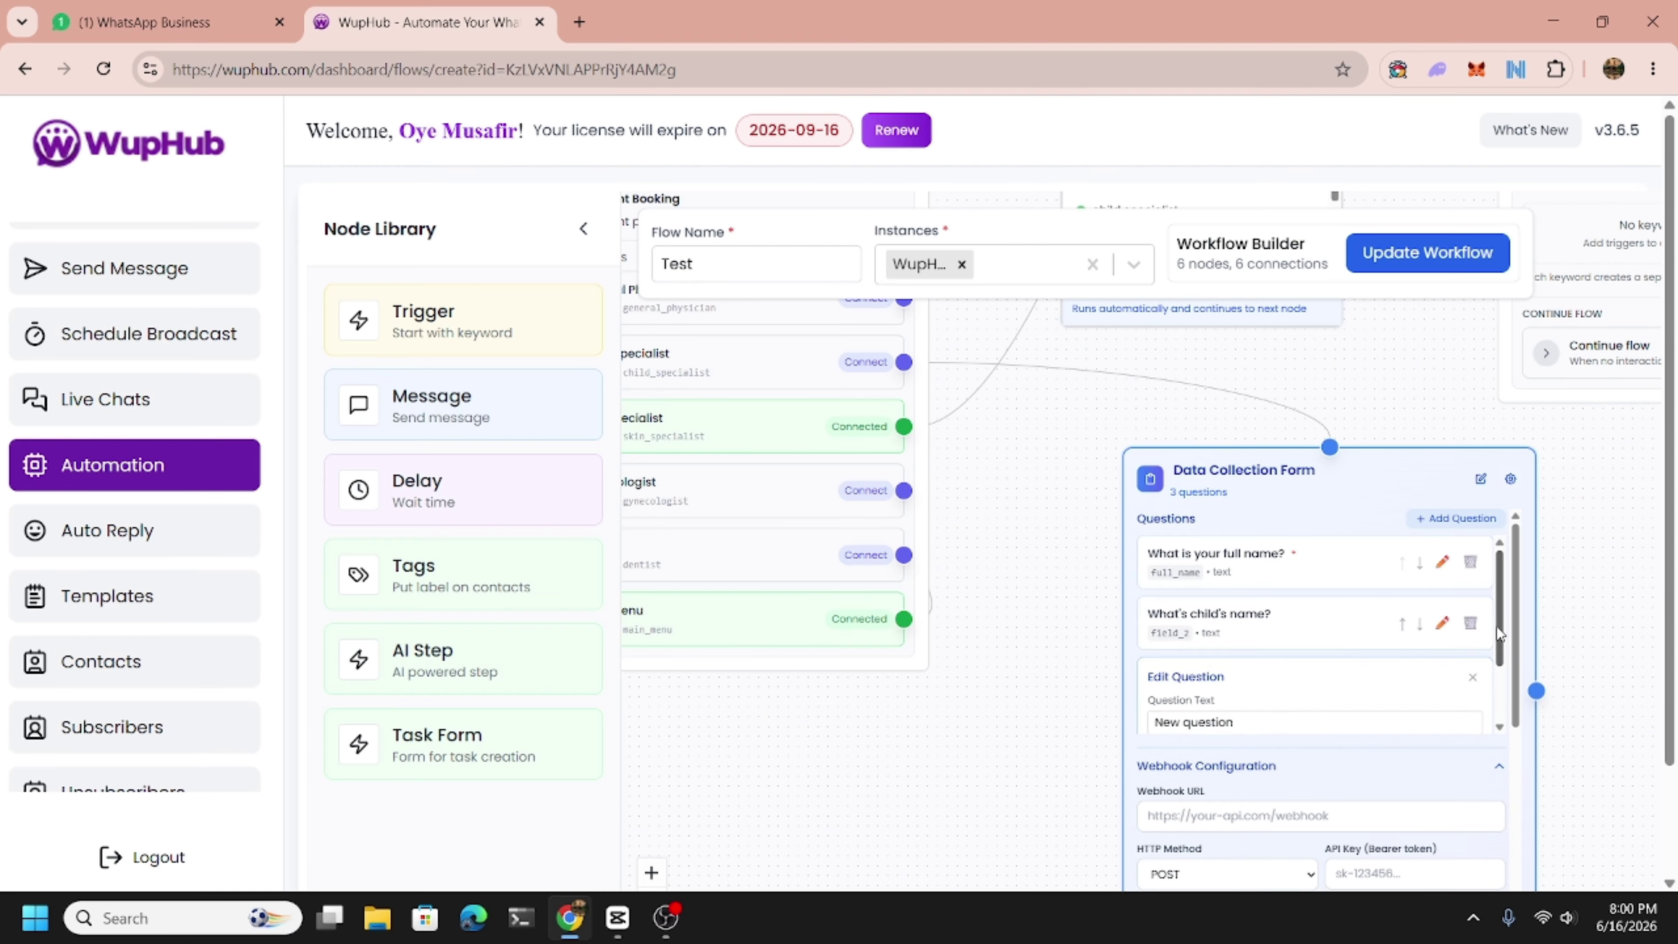
pyautogui.moveTo(1497, 627); pyautogui.dragTo(1505, 681)
# Set the third question's text to 'Bacha kitne month ya years ka hai?'.
pyautogui.tripleClick(1189, 639)
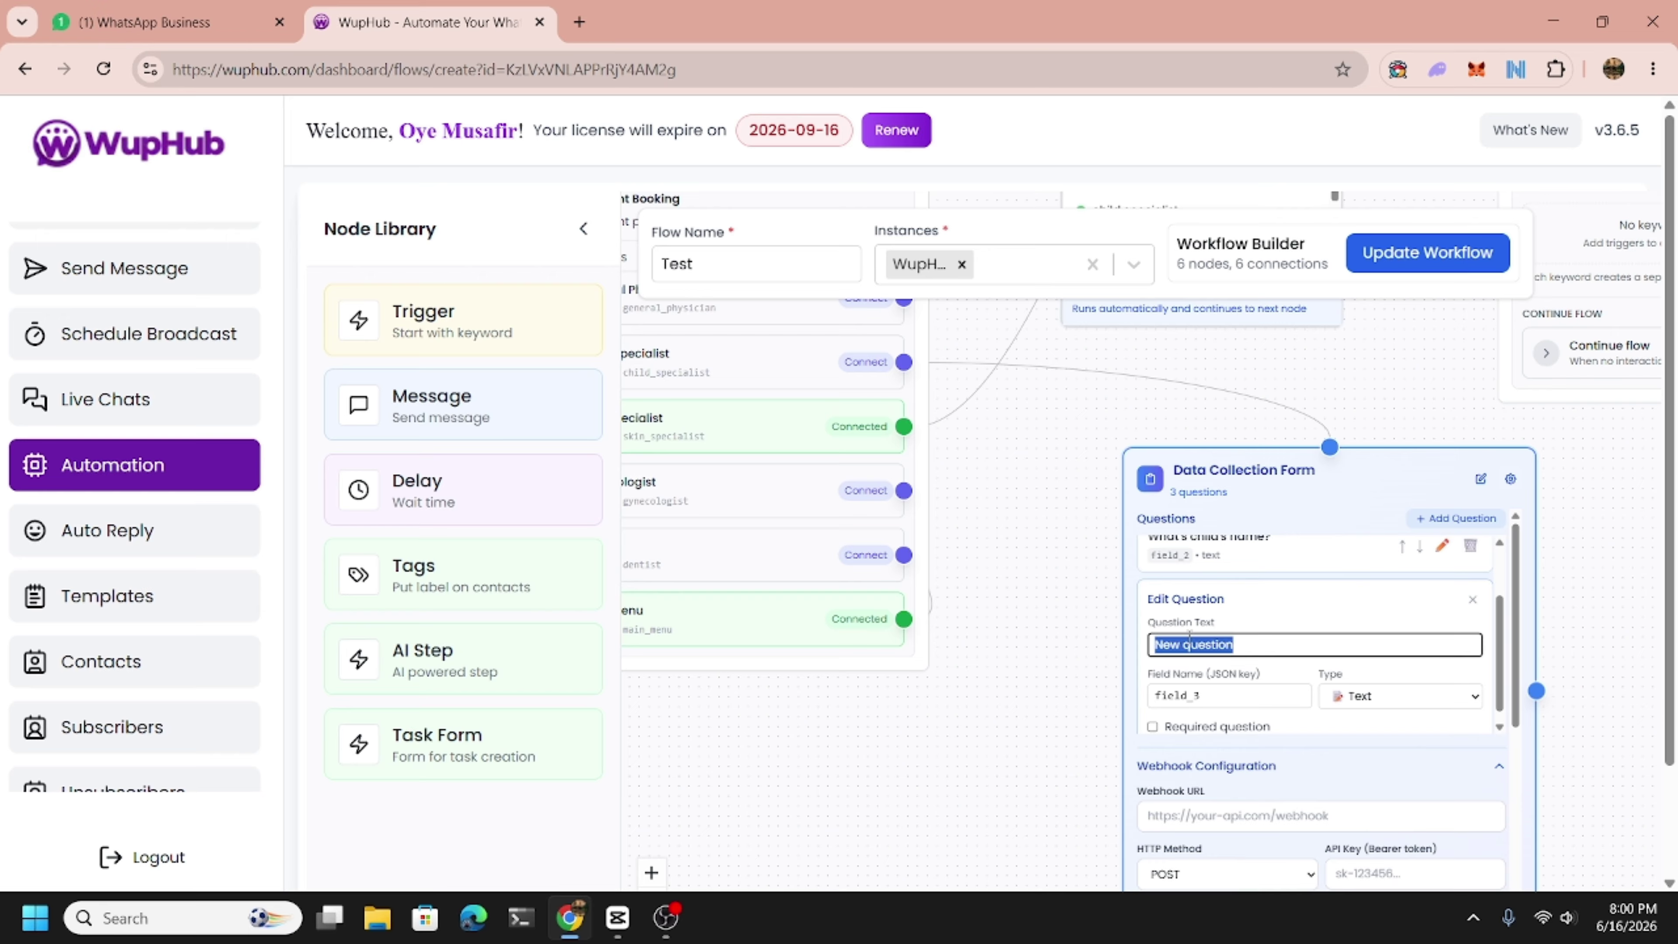
pyautogui.write('How o')
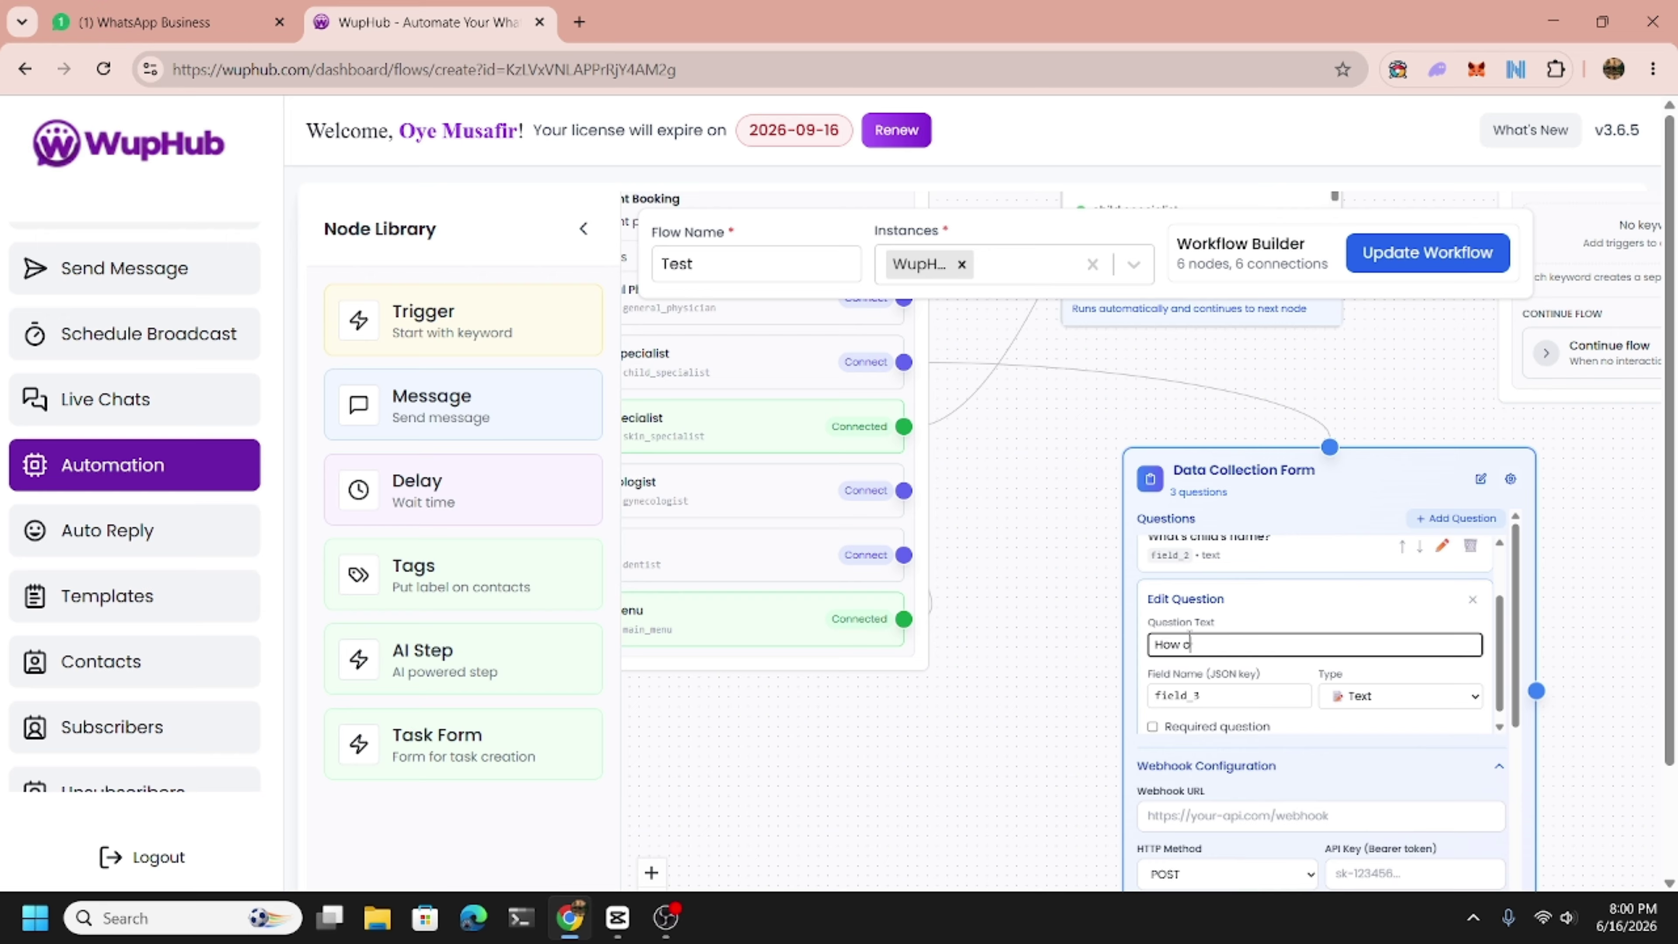
pyautogui.write('ld the child')
pyautogui.press('BackSpace')
pyautogui.press('BackSpace')
pyautogui.press('BackSpace')
pyautogui.press('BackSpace')
pyautogui.press('BackSpace')
pyautogui.press('BackSpace')
pyautogui.press('BackSpace')
pyautogui.press('BackSpace')
pyautogui.press('BackSpace')
pyautogui.press('BackSpace')
pyautogui.press('BackSpace')
pyautogui.press('BackSpace')
pyautogui.press('BackSpace')
pyautogui.press('BackSpace')
pyautogui.press('BackSpace')
pyautogui.press('BackSpace')
pyautogui.press('BackSpace')
pyautogui.press('BackSpace')
pyautogui.write('Bacha kitne ma')
pyautogui.write('nth ya years ja')
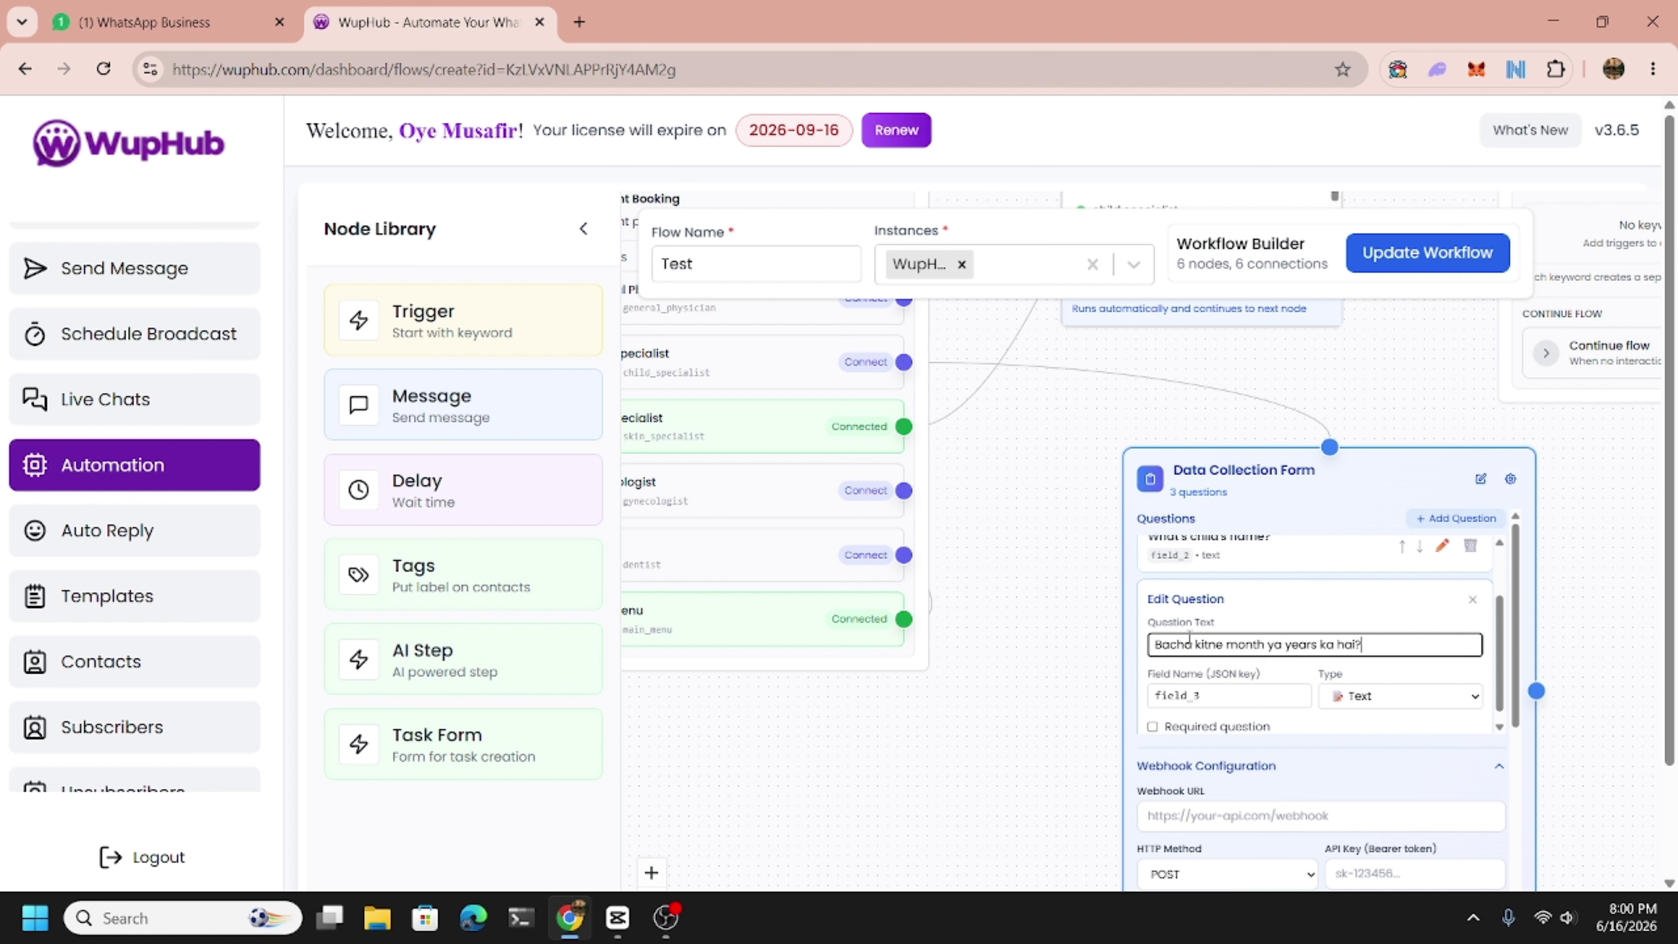
# Name the third question's field 'age' and check that the JSON payload includes age.
pyautogui.doubleClick(1188, 695)
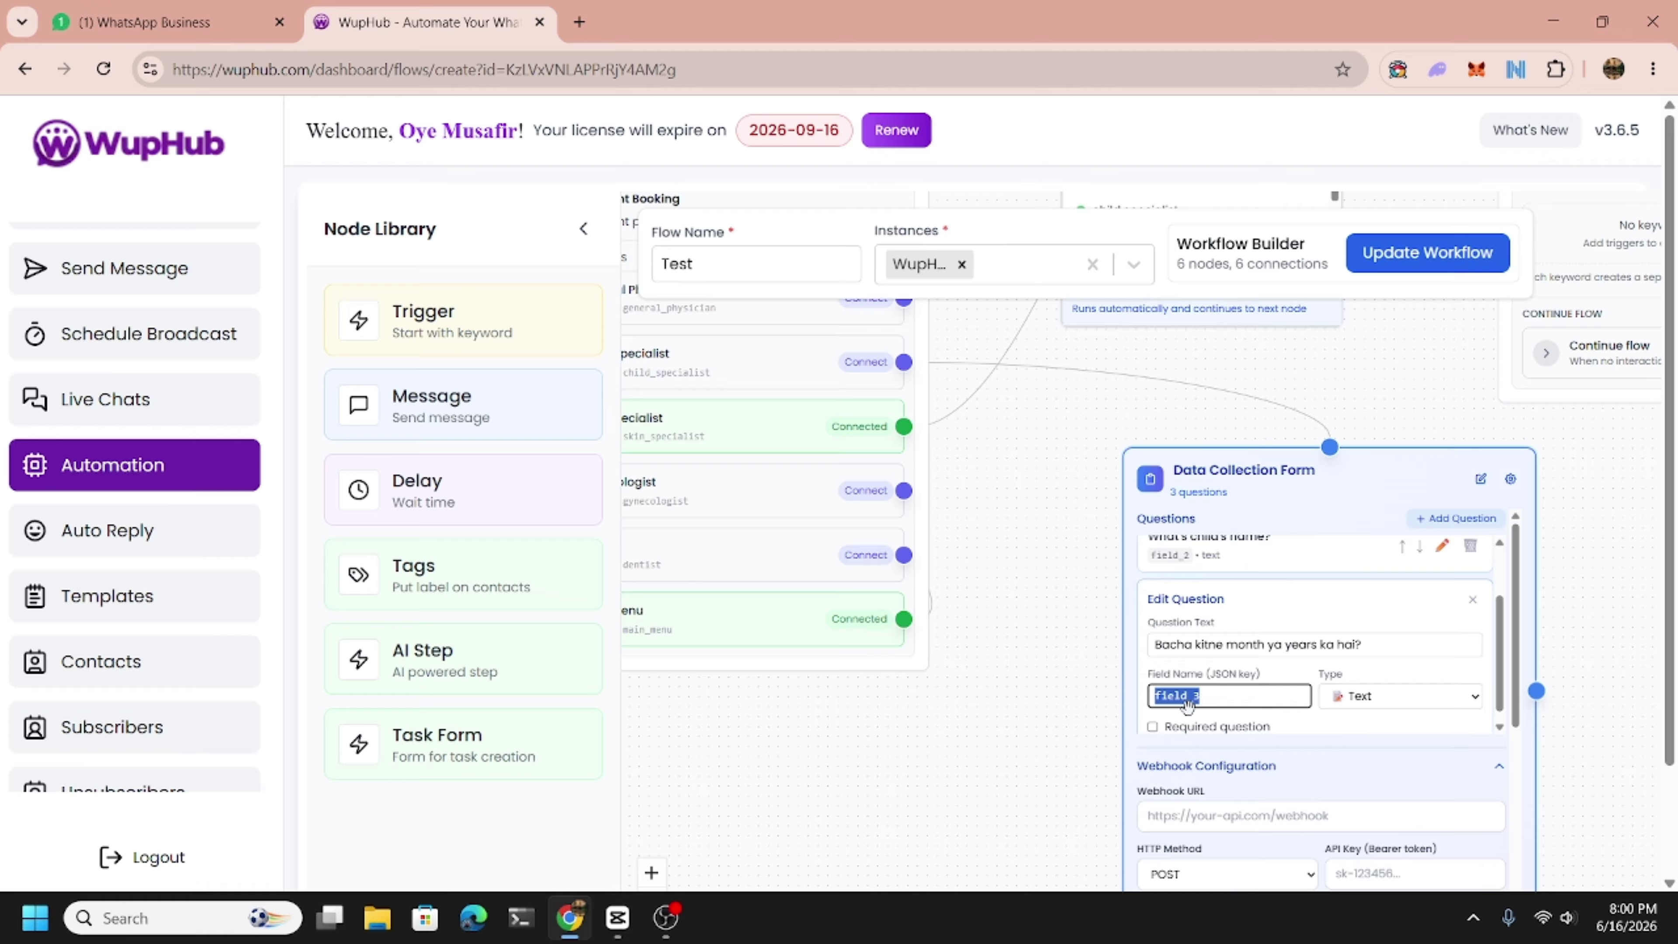
pyautogui.write('age')
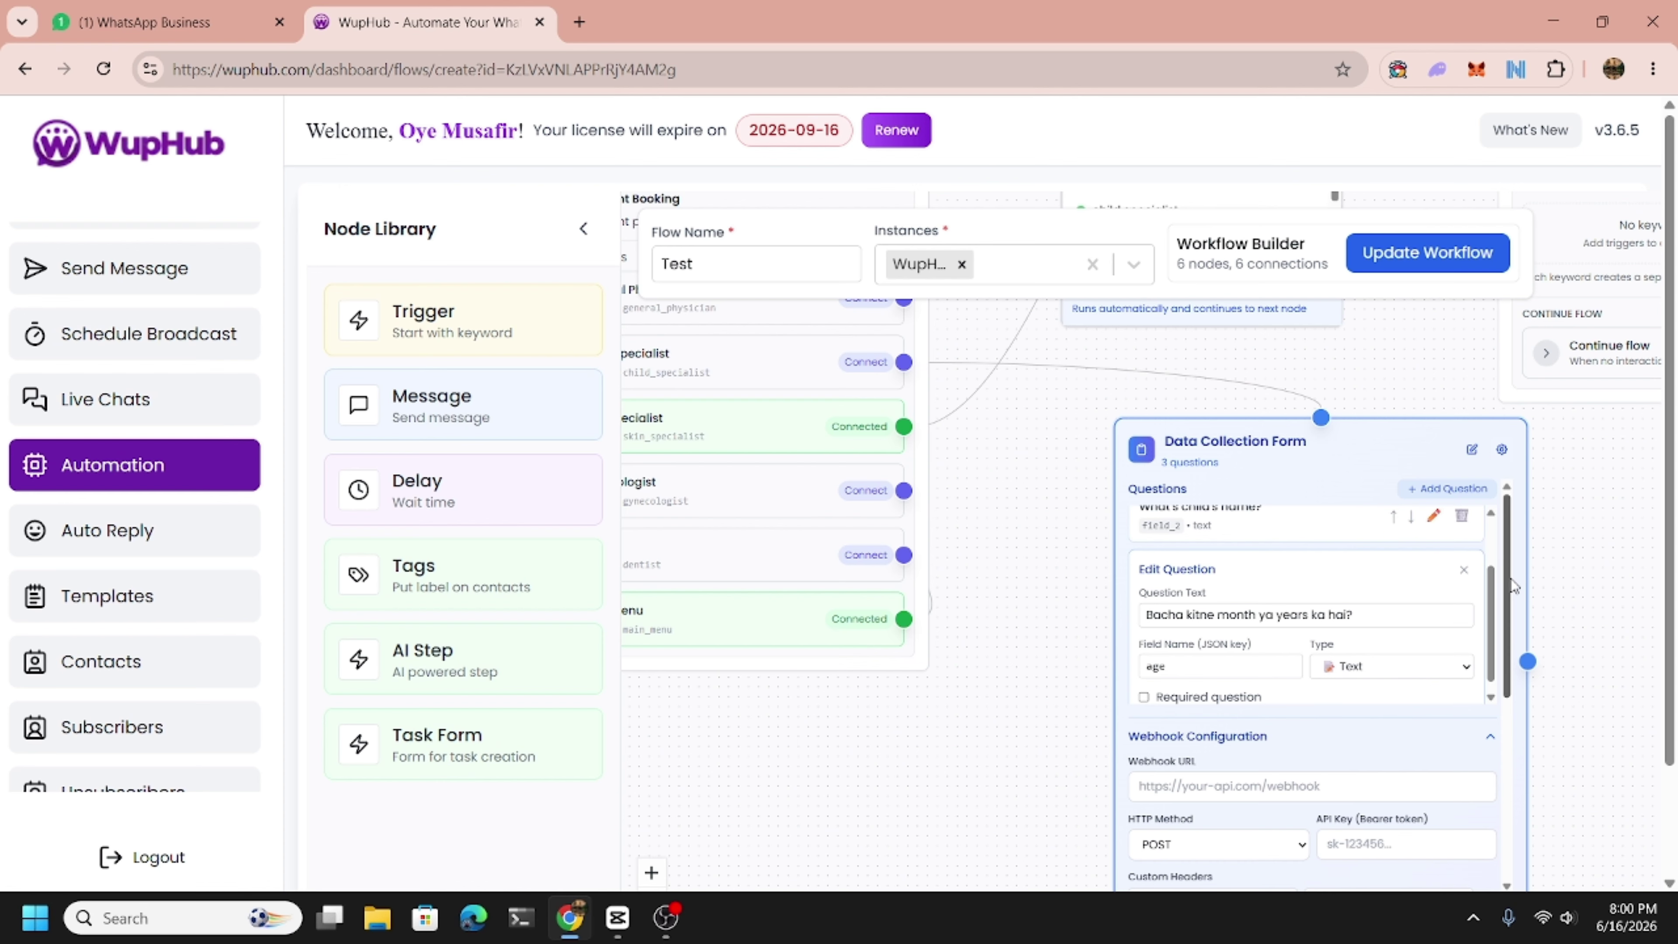
pyautogui.scroll(1, 1489, 632)
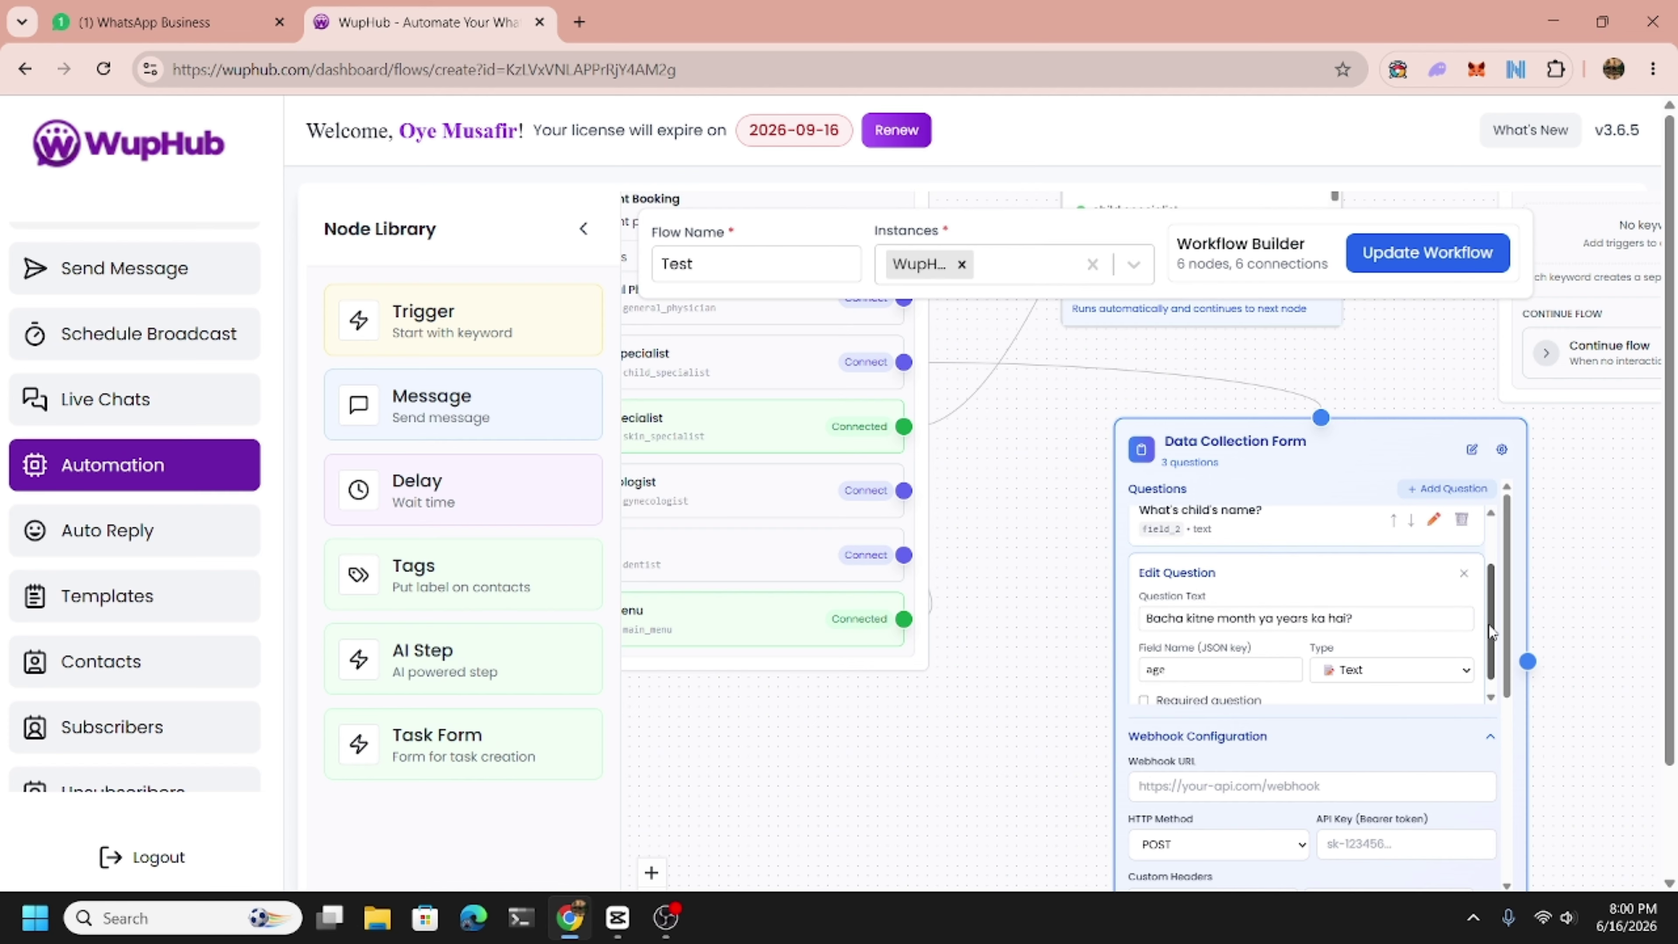
pyautogui.moveTo(1491, 631)
pyautogui.mouseDown()
pyautogui.moveTo(1497, 579)
pyautogui.moveTo(1509, 645)
pyautogui.mouseUp()
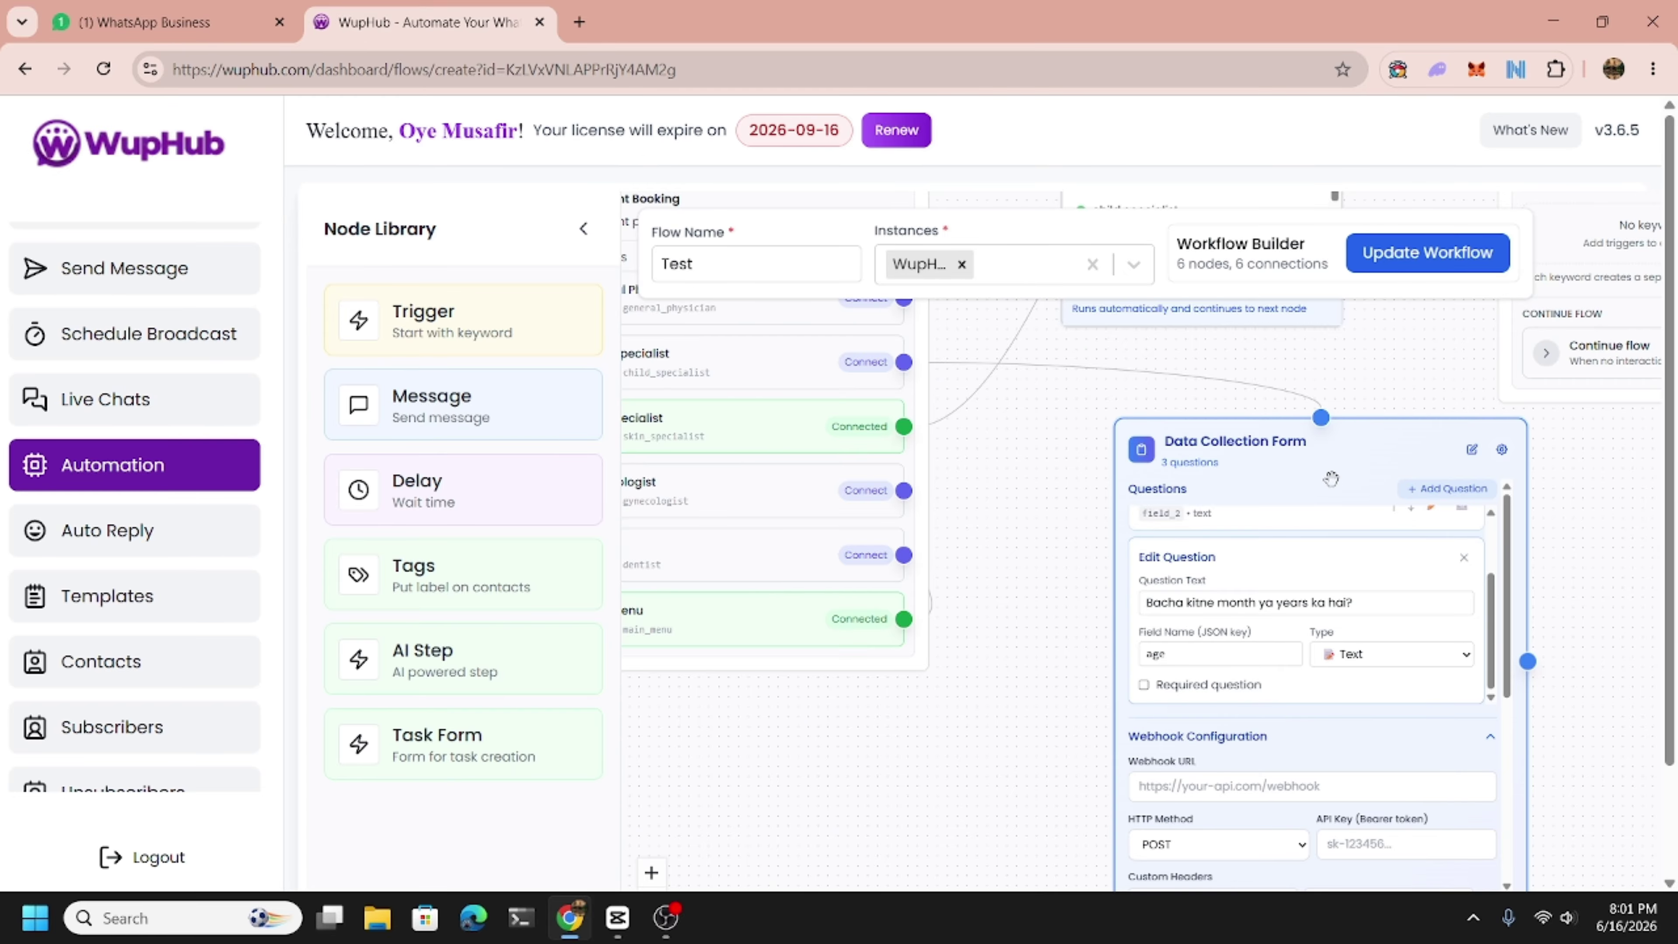
pyautogui.scroll(-2, 1441, 745)
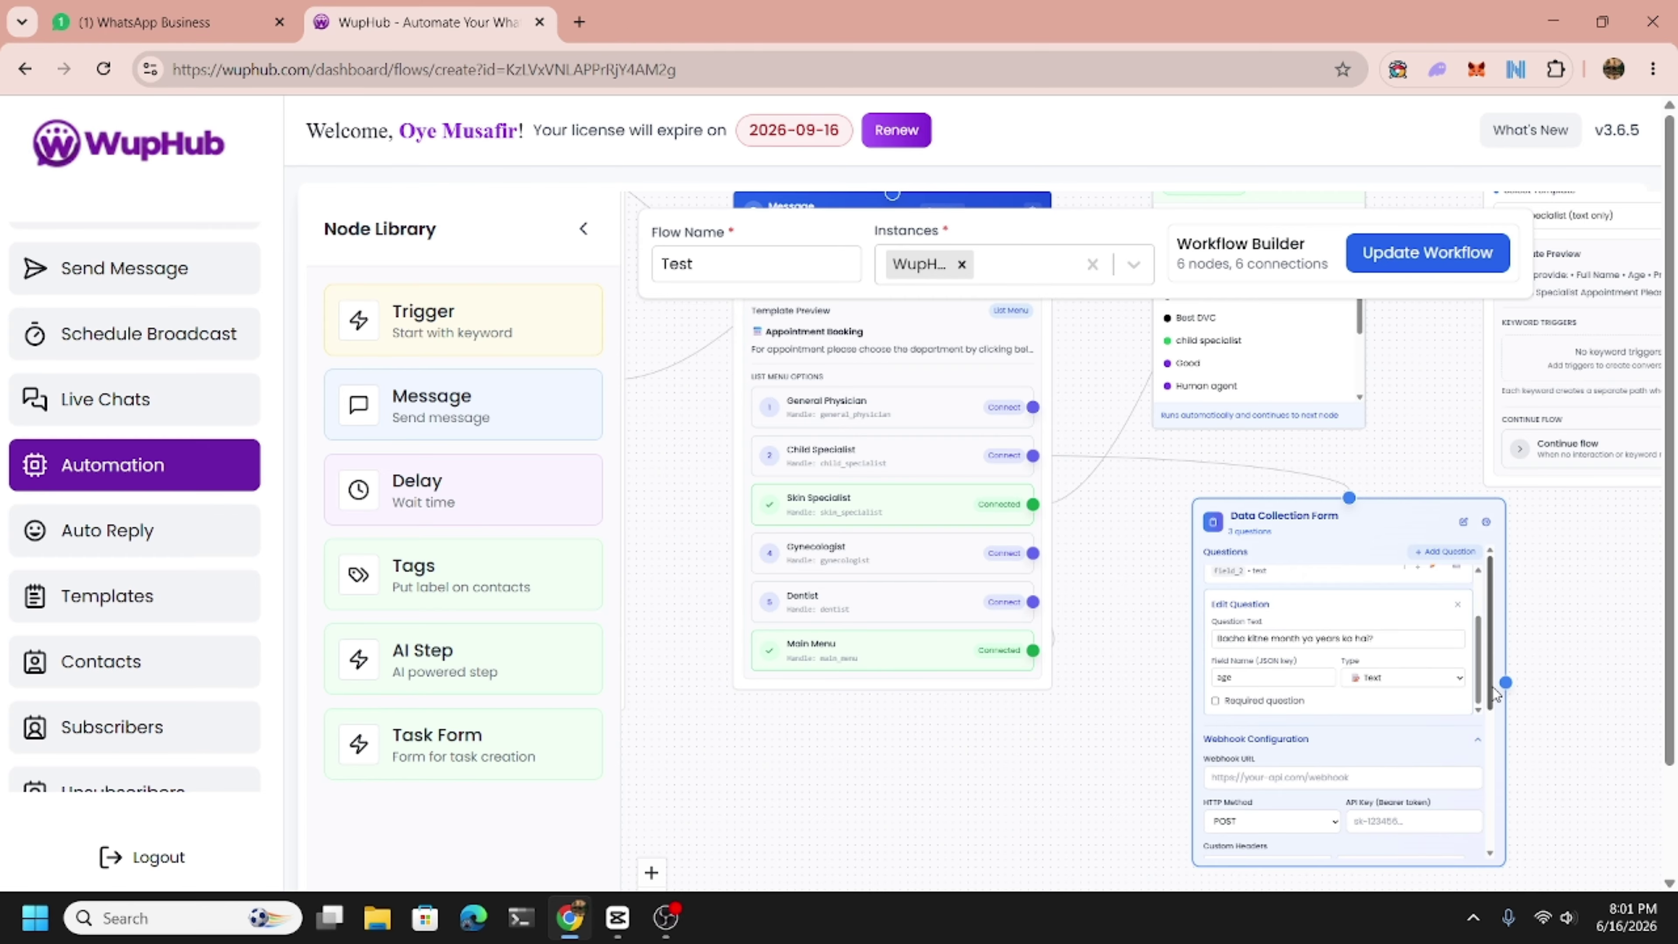
pyautogui.moveTo(1494, 694); pyautogui.dragTo(1491, 828)
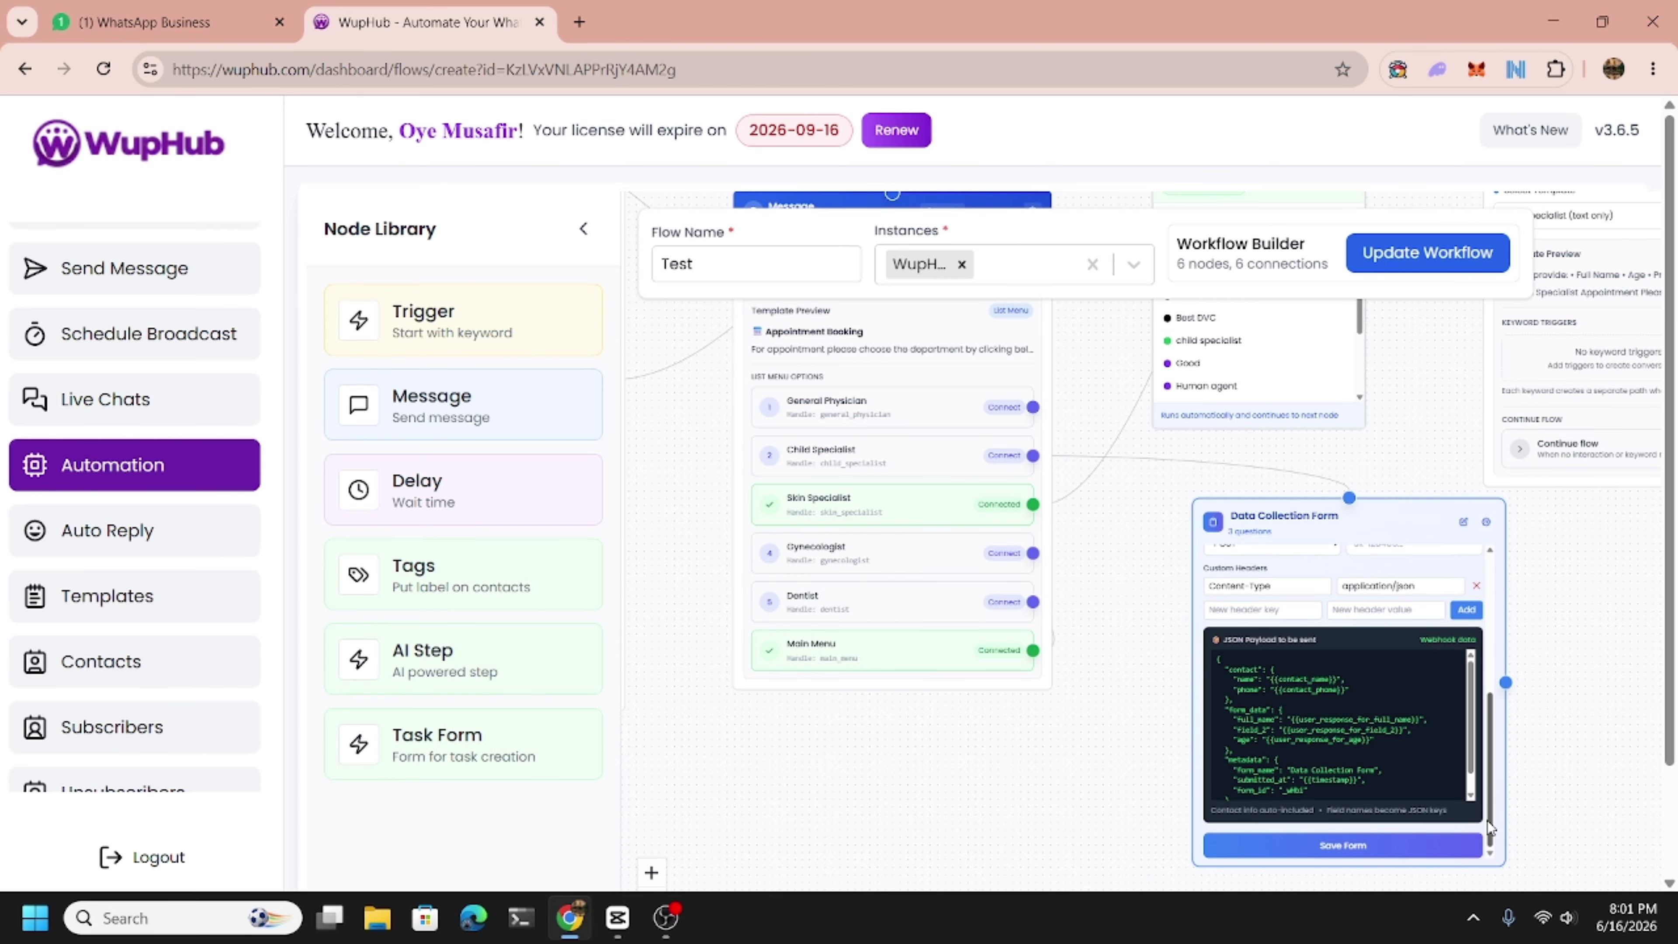
# Save the form, add a Message node, and link a child specialist Tag Contact node after the form.
pyautogui.click(1385, 845)
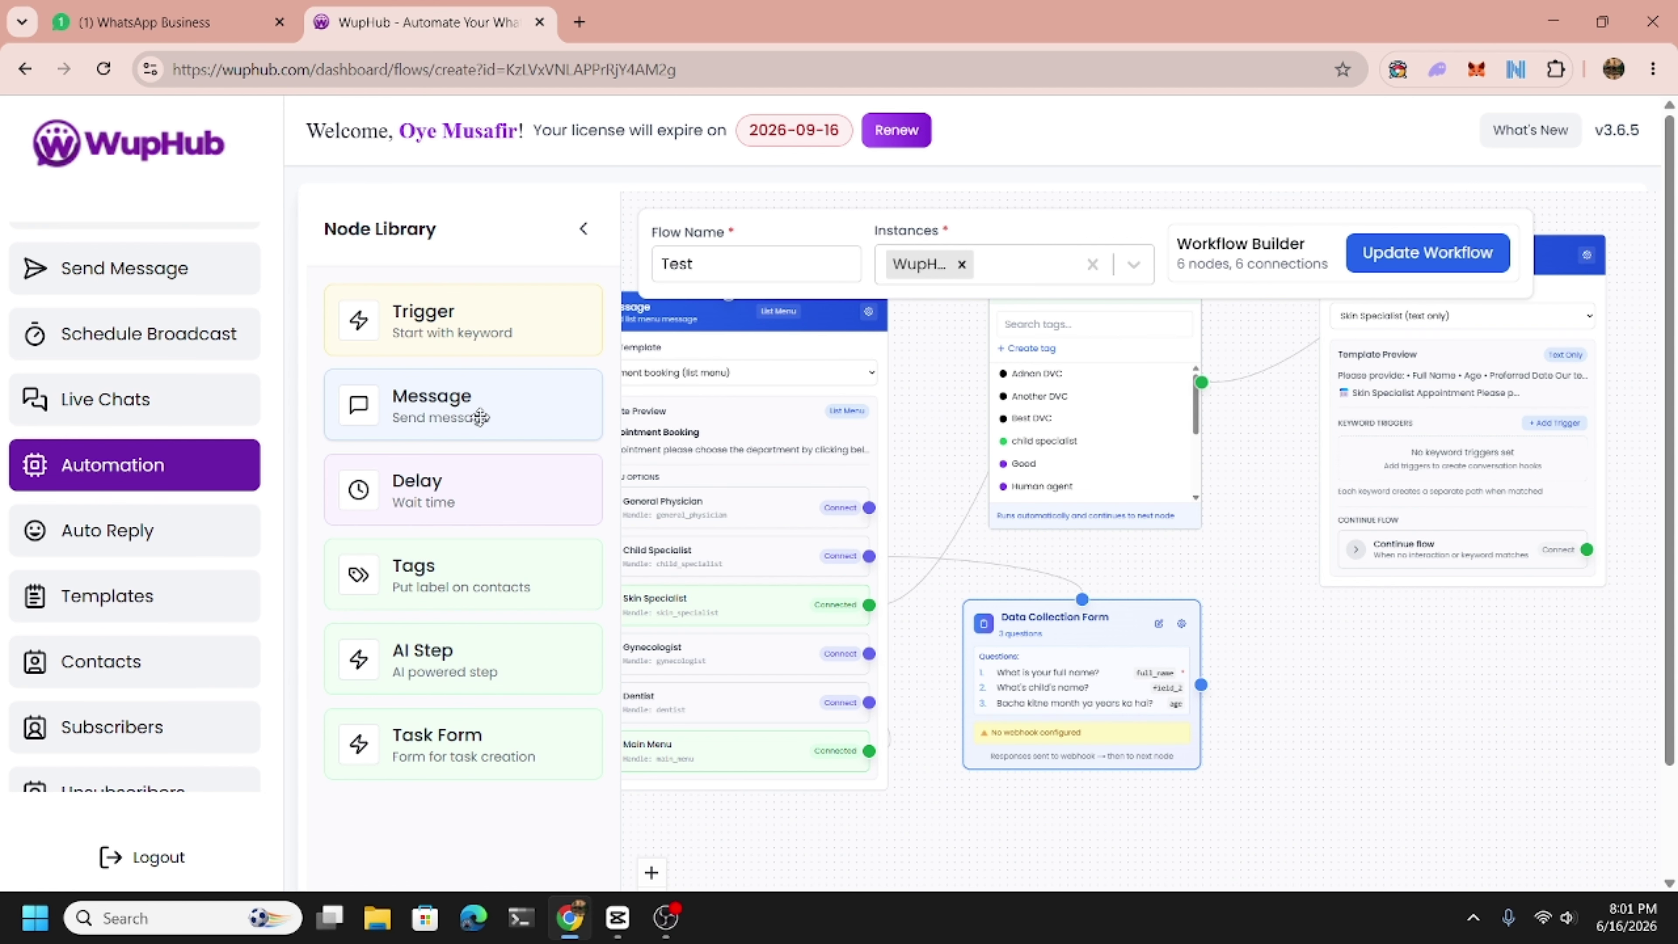
pyautogui.moveTo(480, 417); pyautogui.dragTo(1391, 701)
pyautogui.moveTo(1305, 781); pyautogui.dragTo(1145, 740)
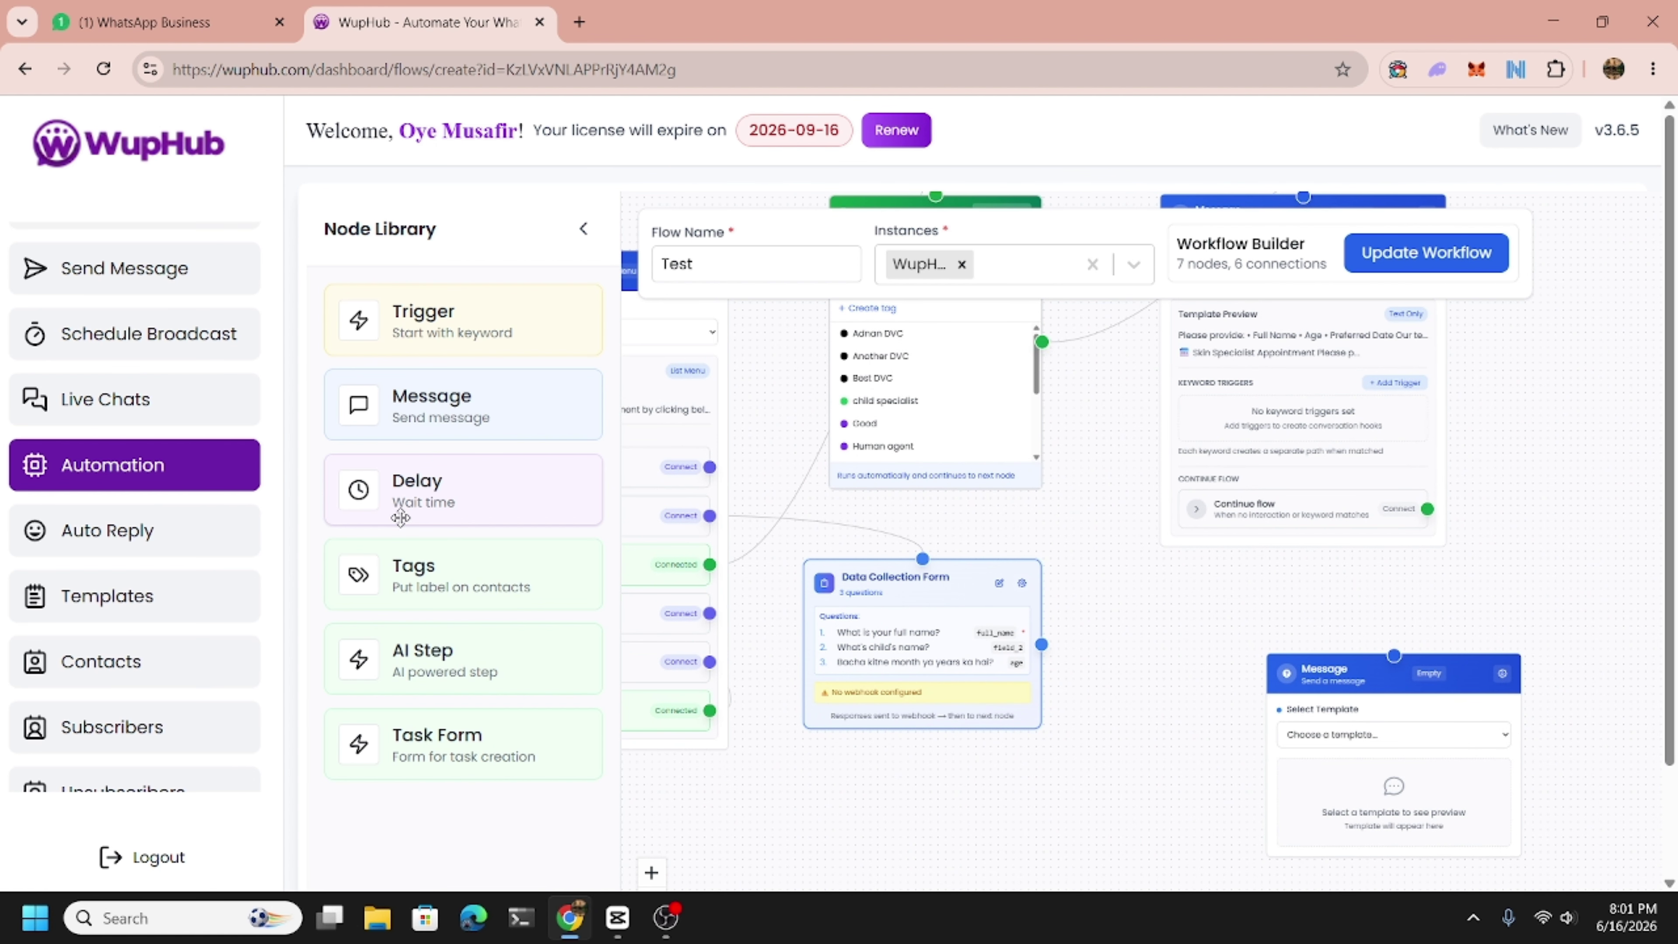
pyautogui.moveTo(418, 575); pyautogui.dragTo(1136, 632)
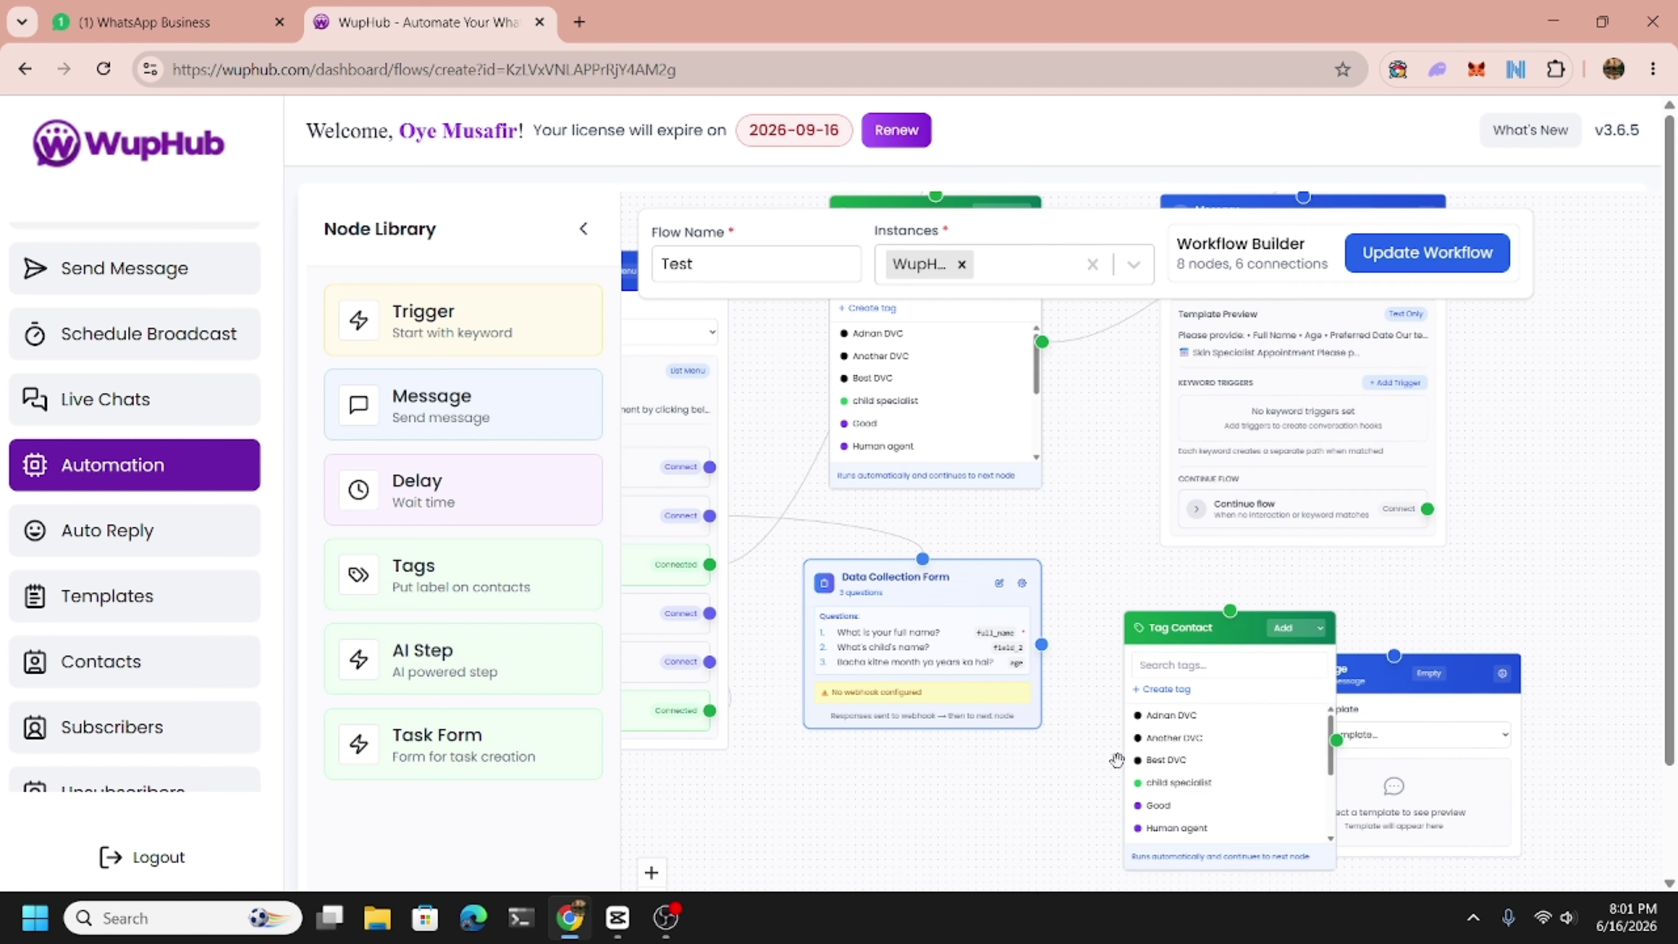
pyautogui.moveTo(1107, 764); pyautogui.dragTo(1083, 767)
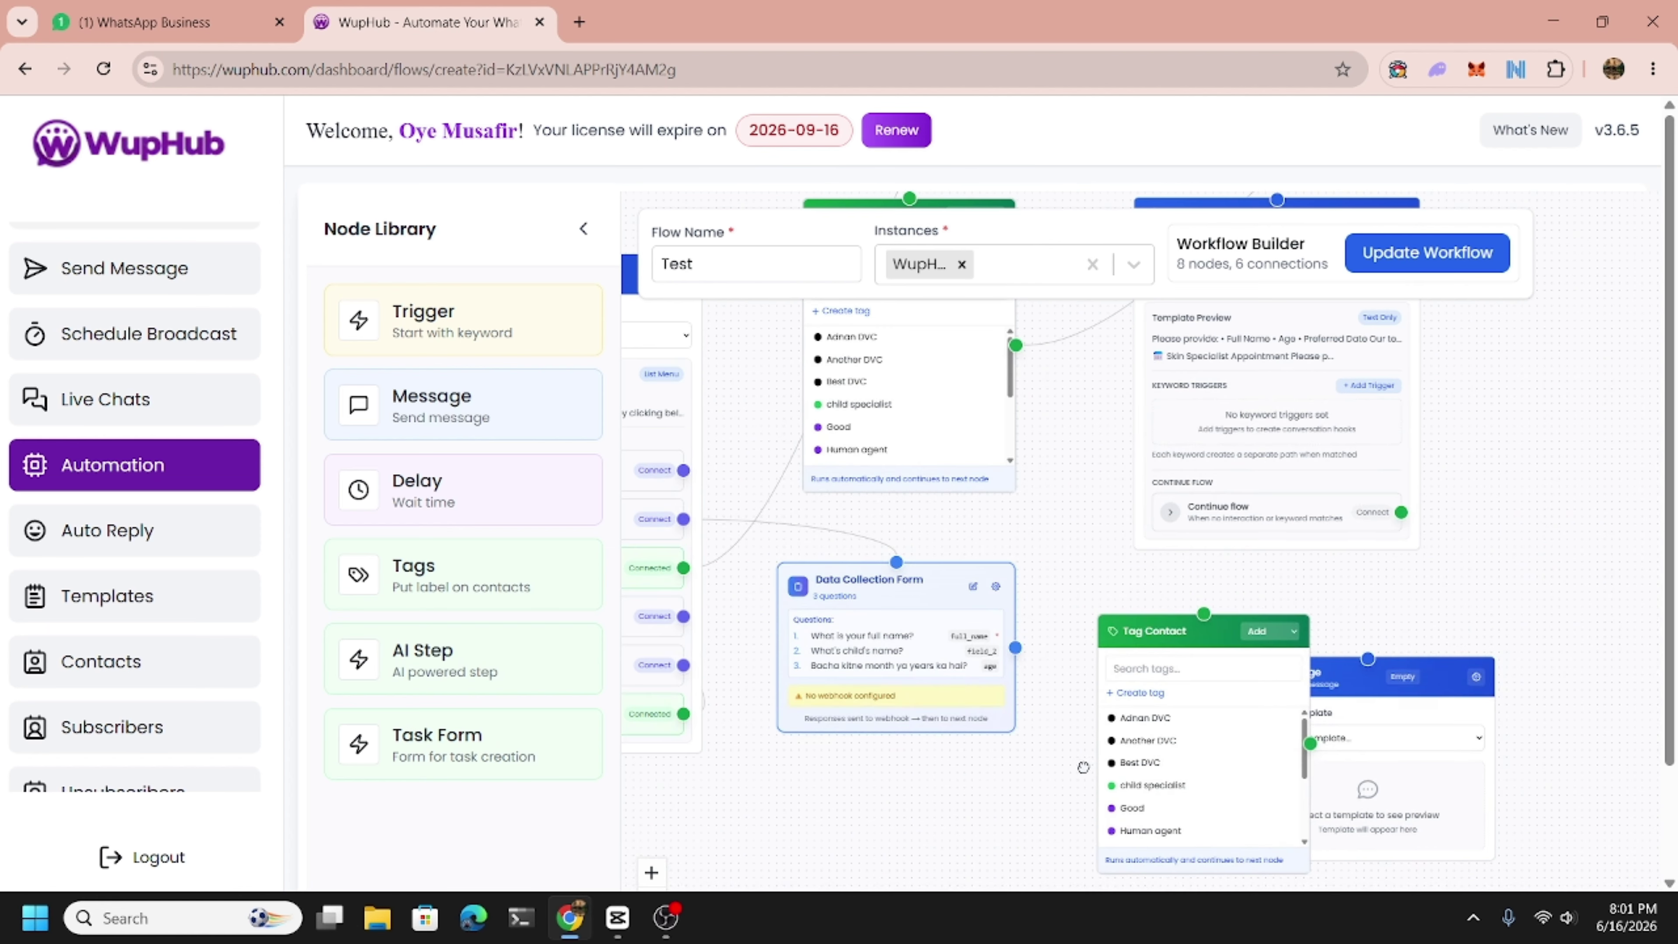
pyautogui.click(1157, 786)
pyautogui.moveTo(1204, 613); pyautogui.dragTo(1016, 647)
pyautogui.moveTo(1174, 631); pyautogui.dragTo(1102, 571)
# Make the Message node Human (text only) after Tag Contact, then save and activate the flow.
pyautogui.moveTo(1332, 680); pyautogui.dragTo(1410, 644)
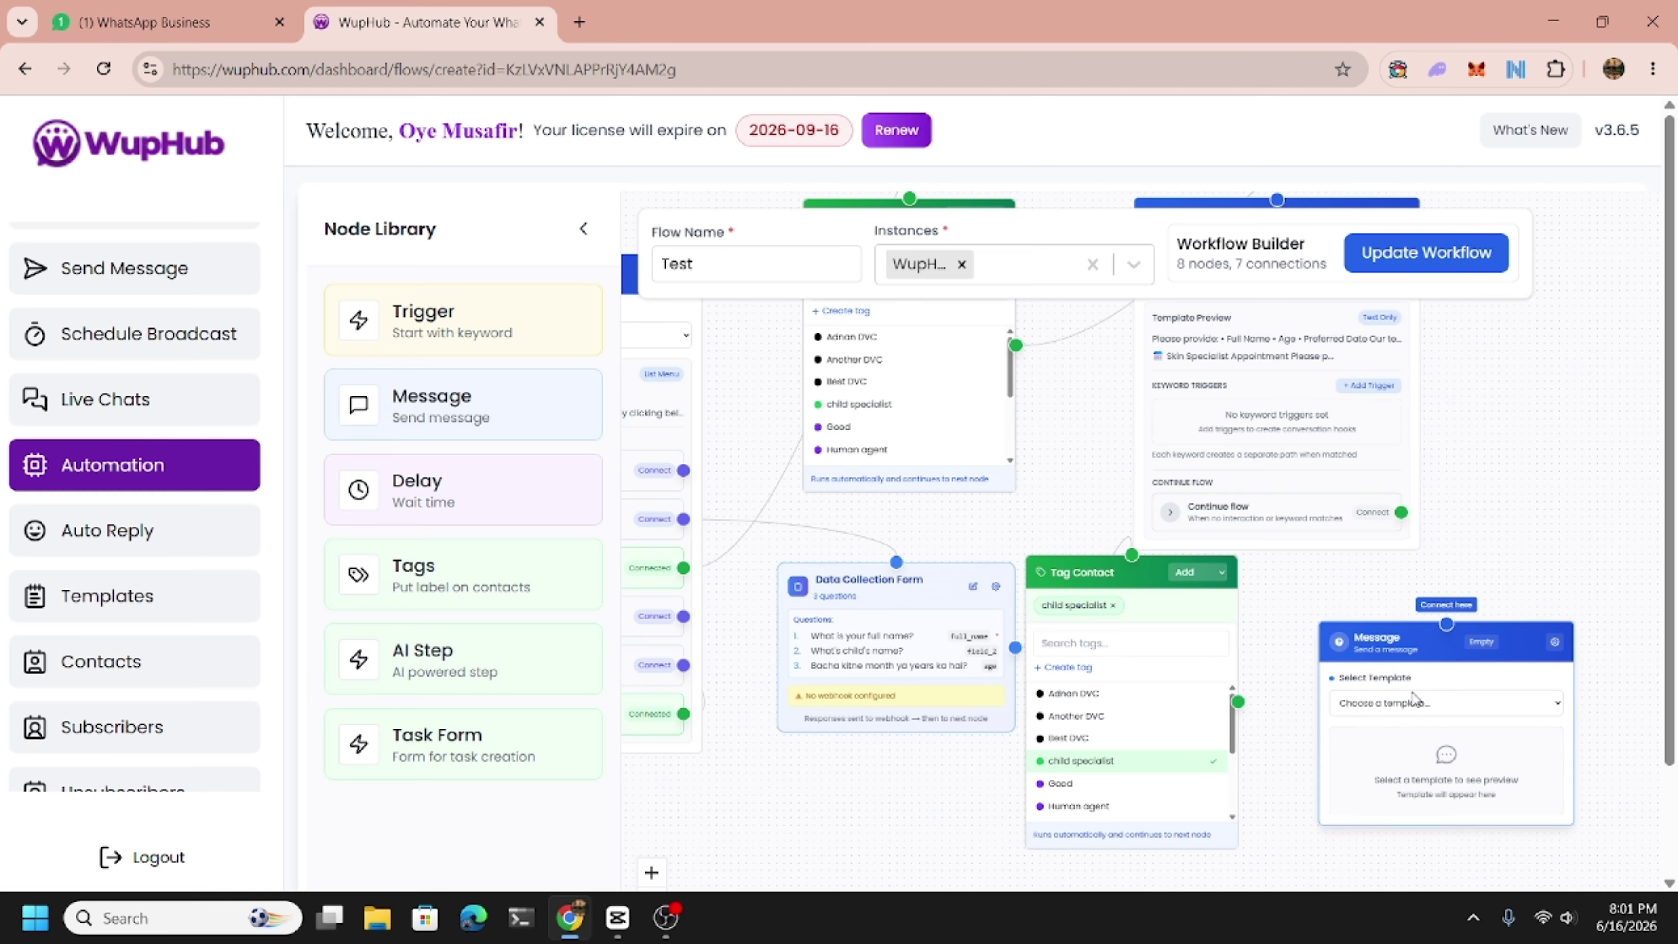
pyautogui.click(1354, 709)
pyautogui.click(1268, 575)
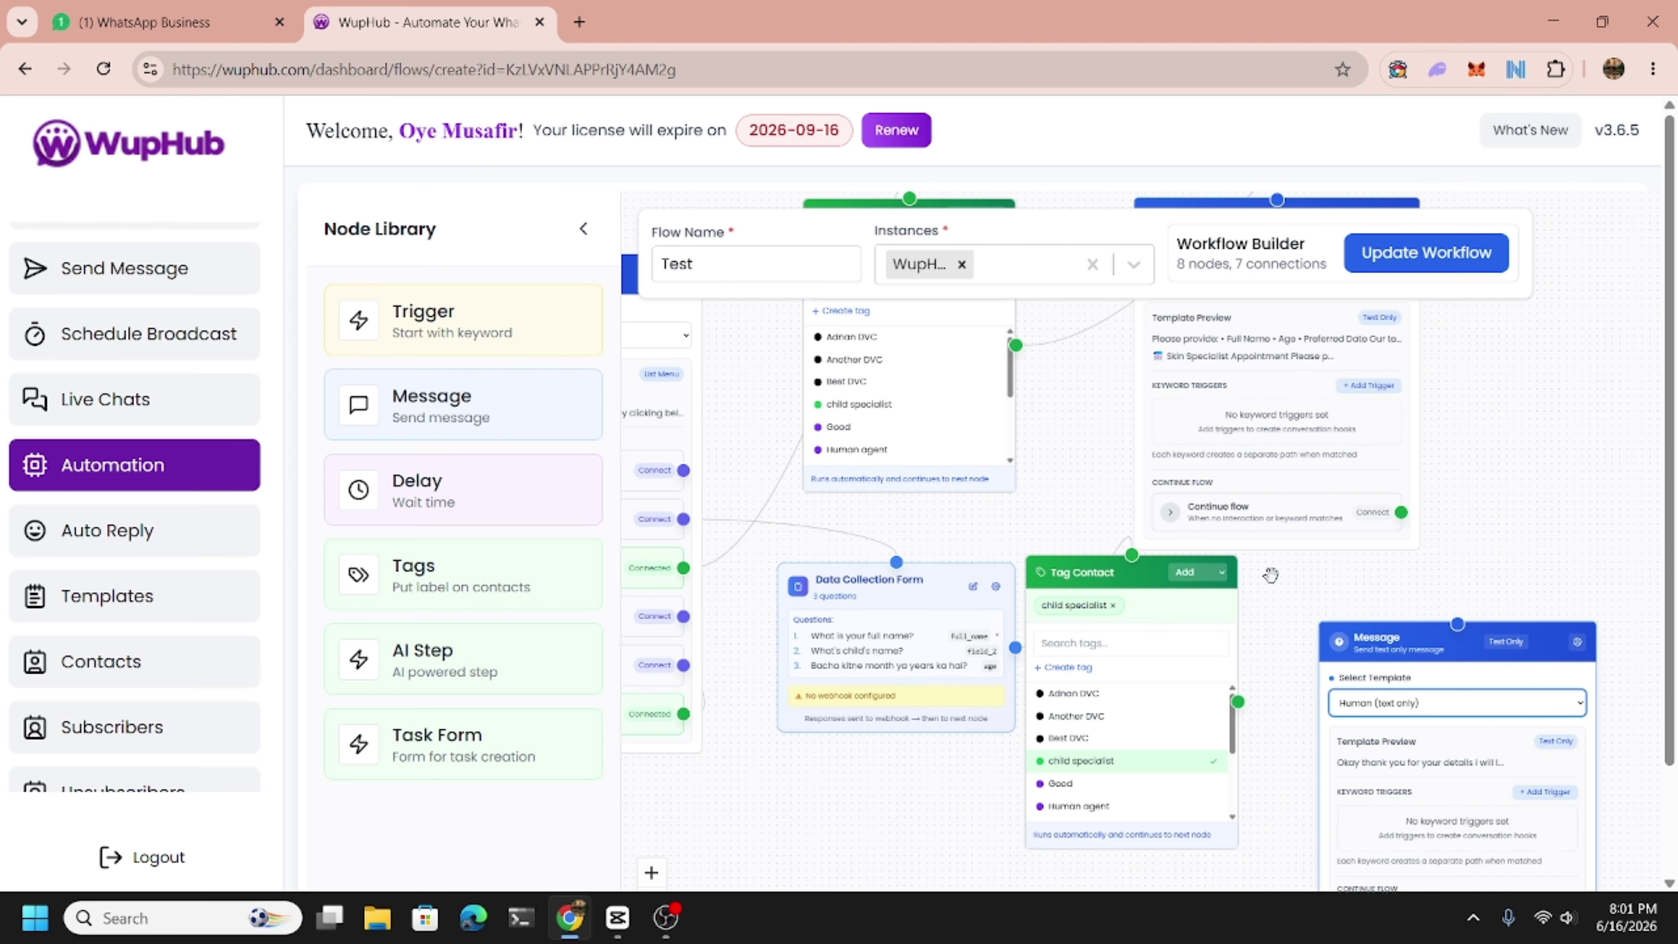
pyautogui.moveTo(1239, 702); pyautogui.dragTo(1459, 625)
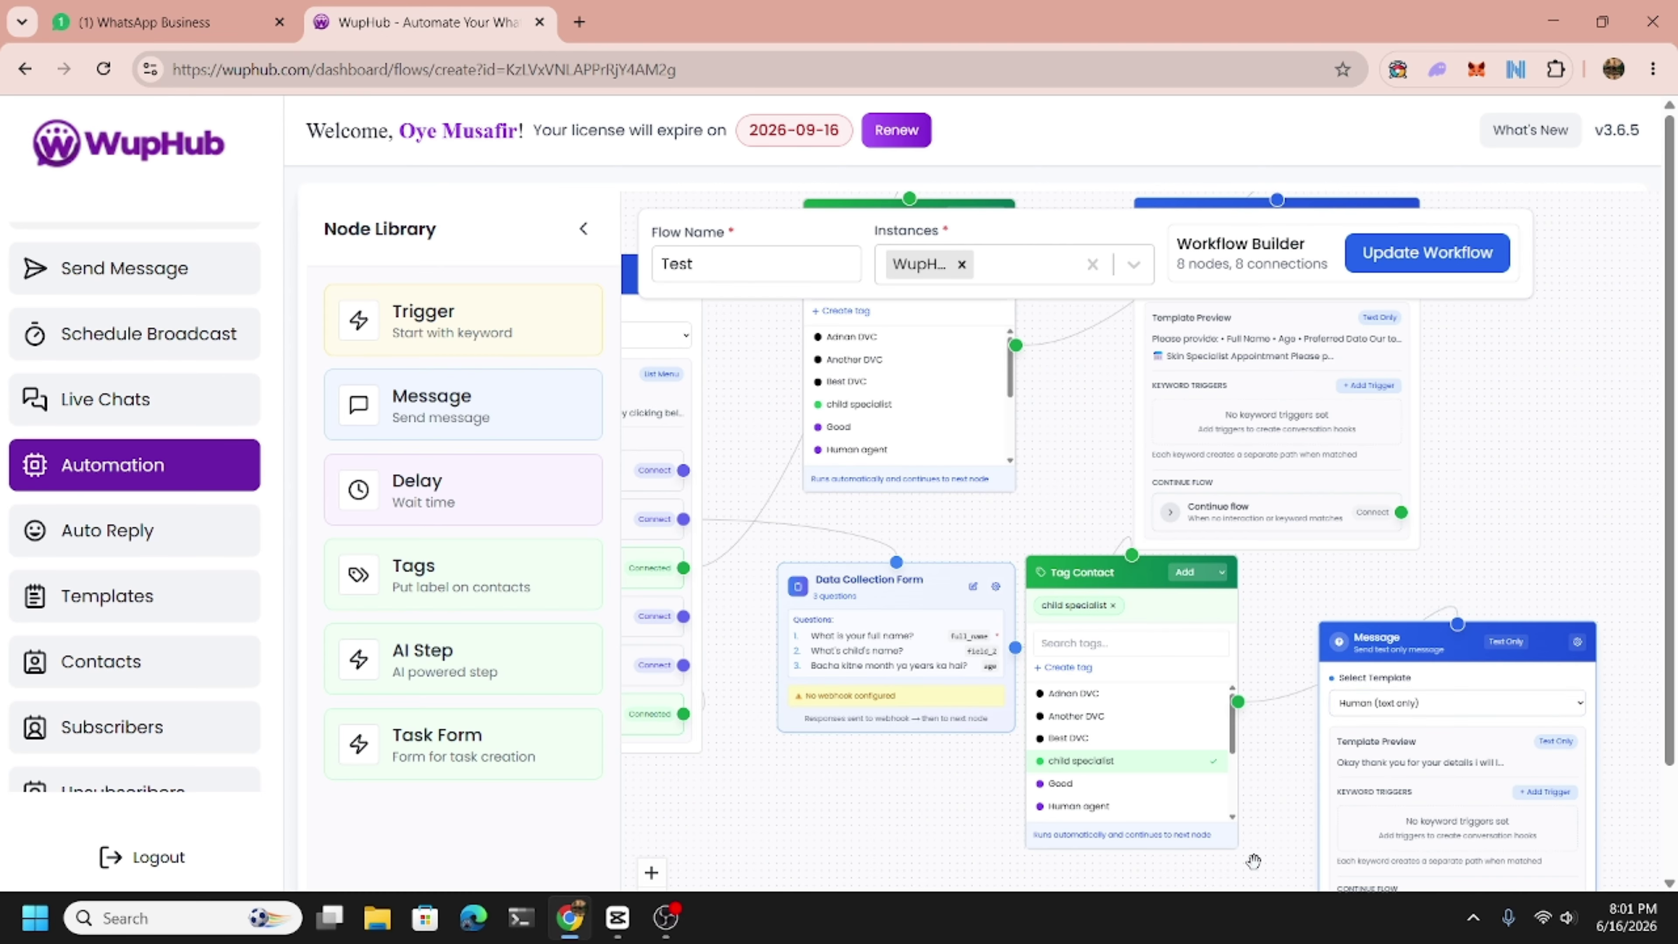
pyautogui.click(1412, 253)
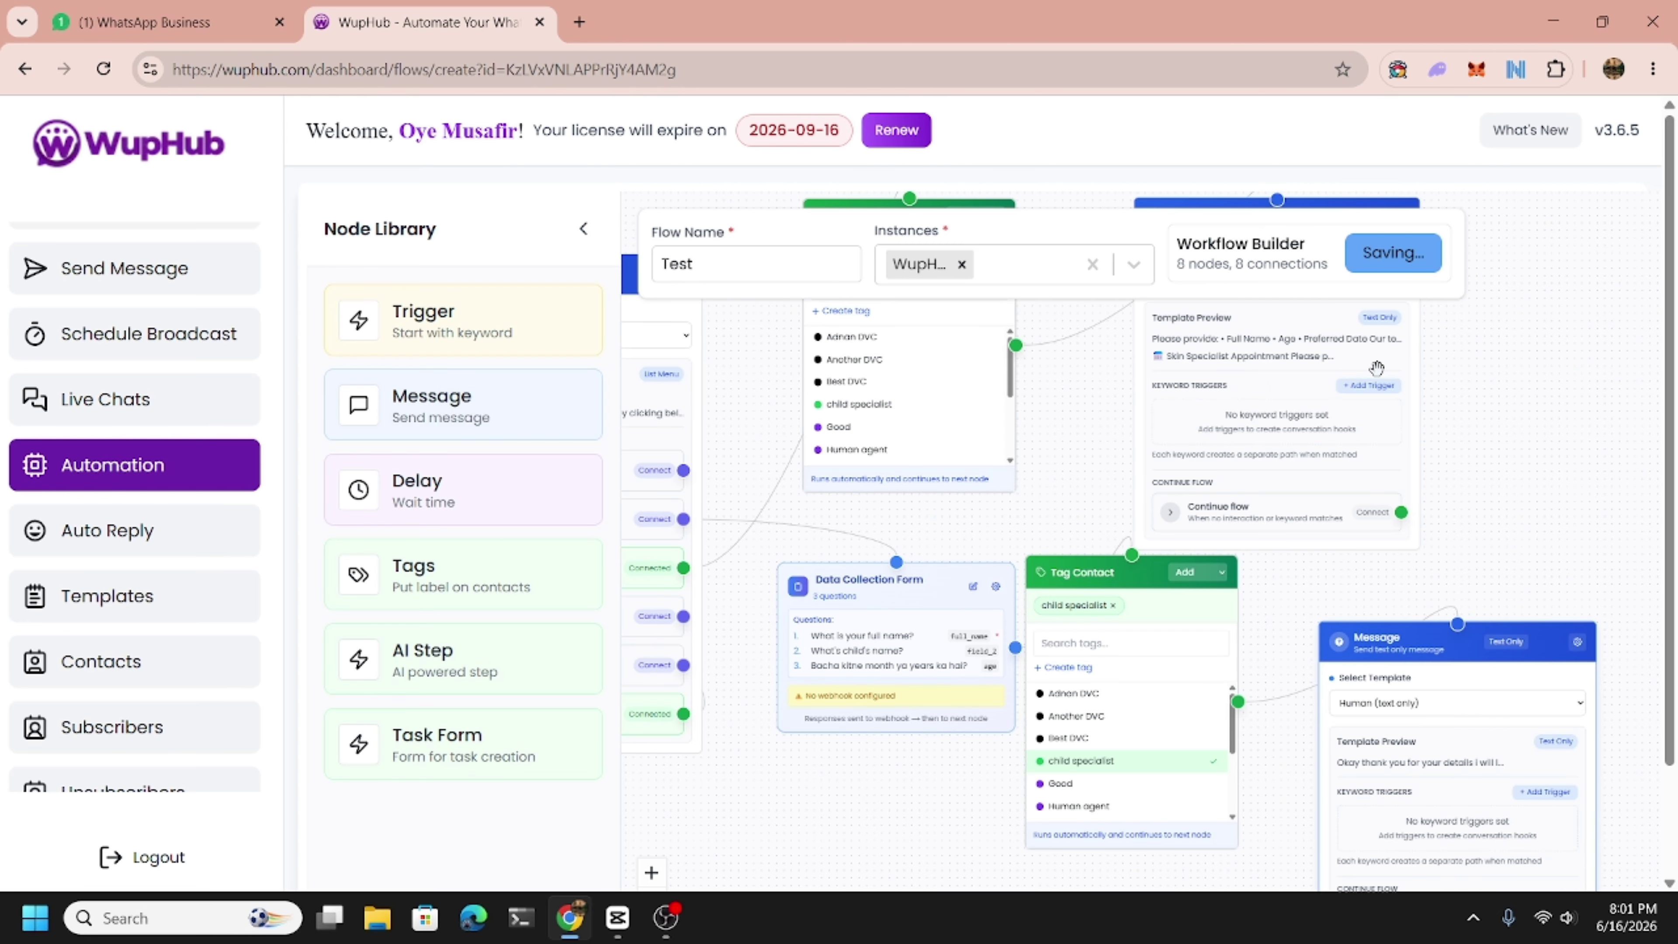
pyautogui.click(1425, 378)
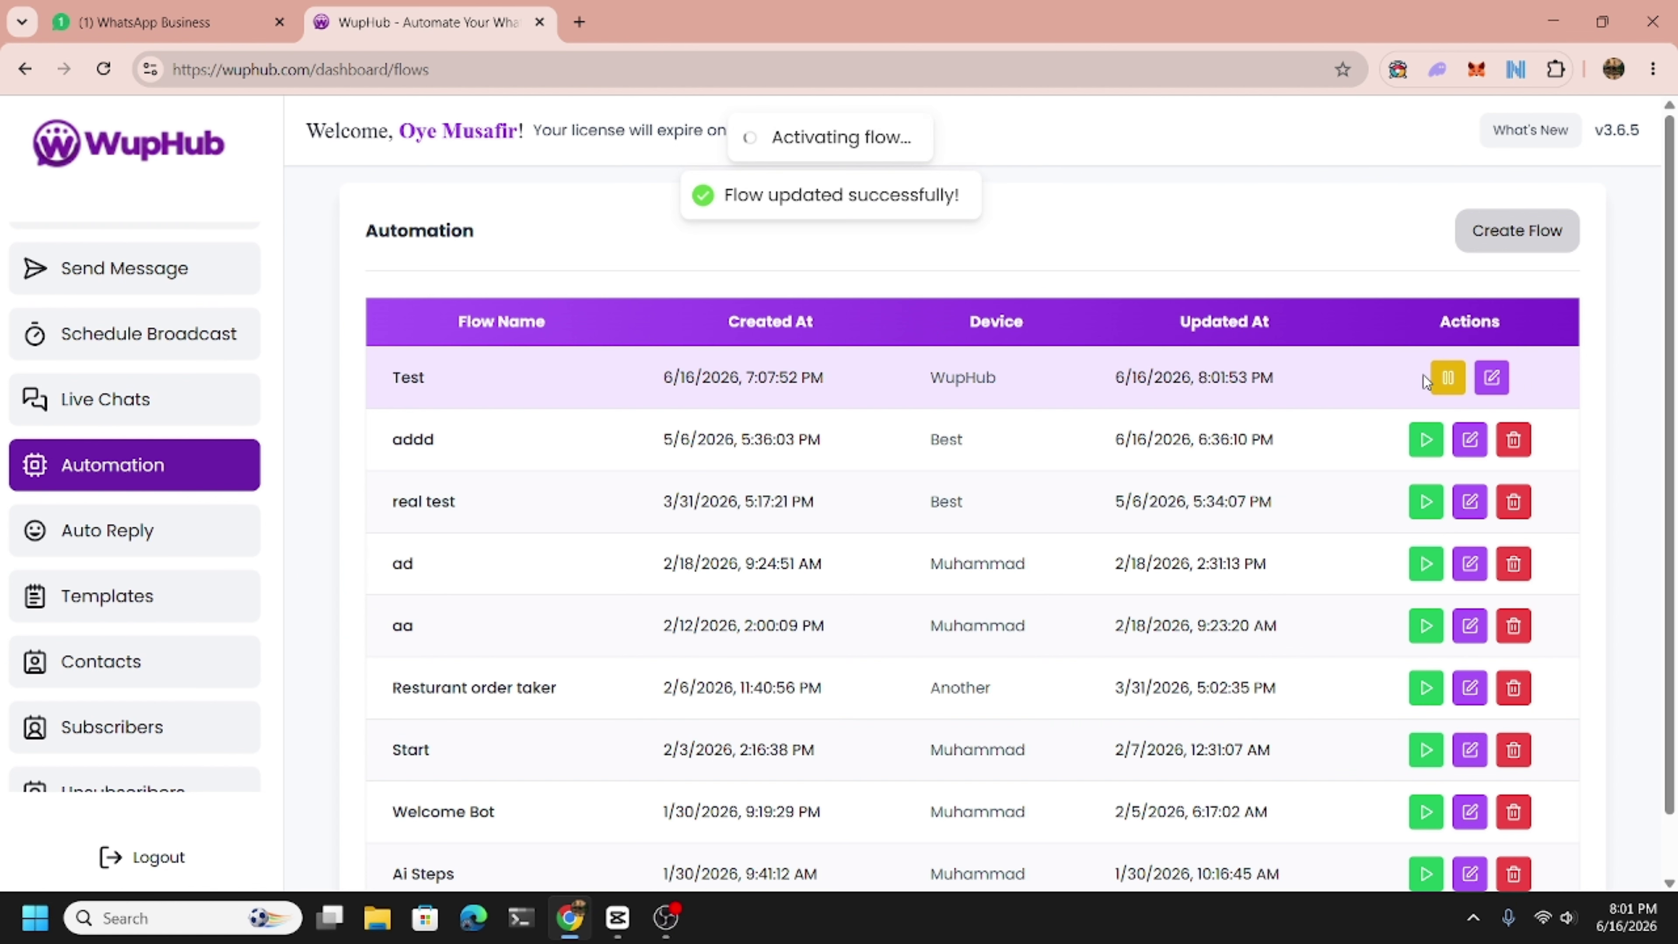
# Send 'hello' to the bot and choose Book an Appointment, then Child Specialist.
pyautogui.click(260, 10)
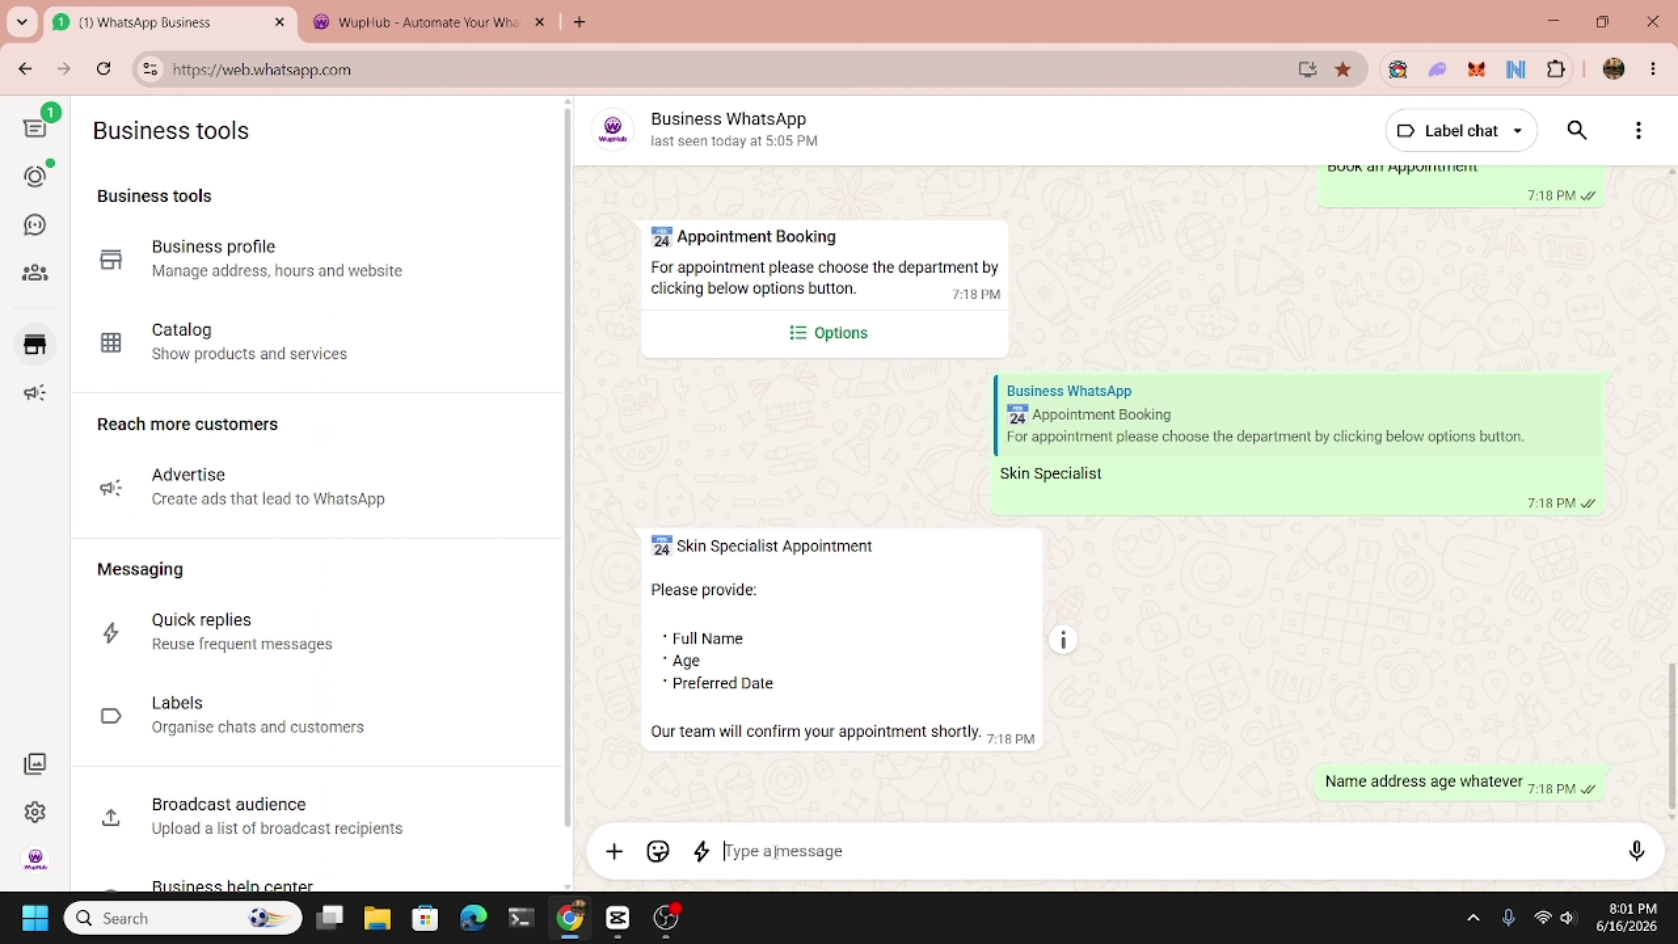
pyautogui.write('hello')
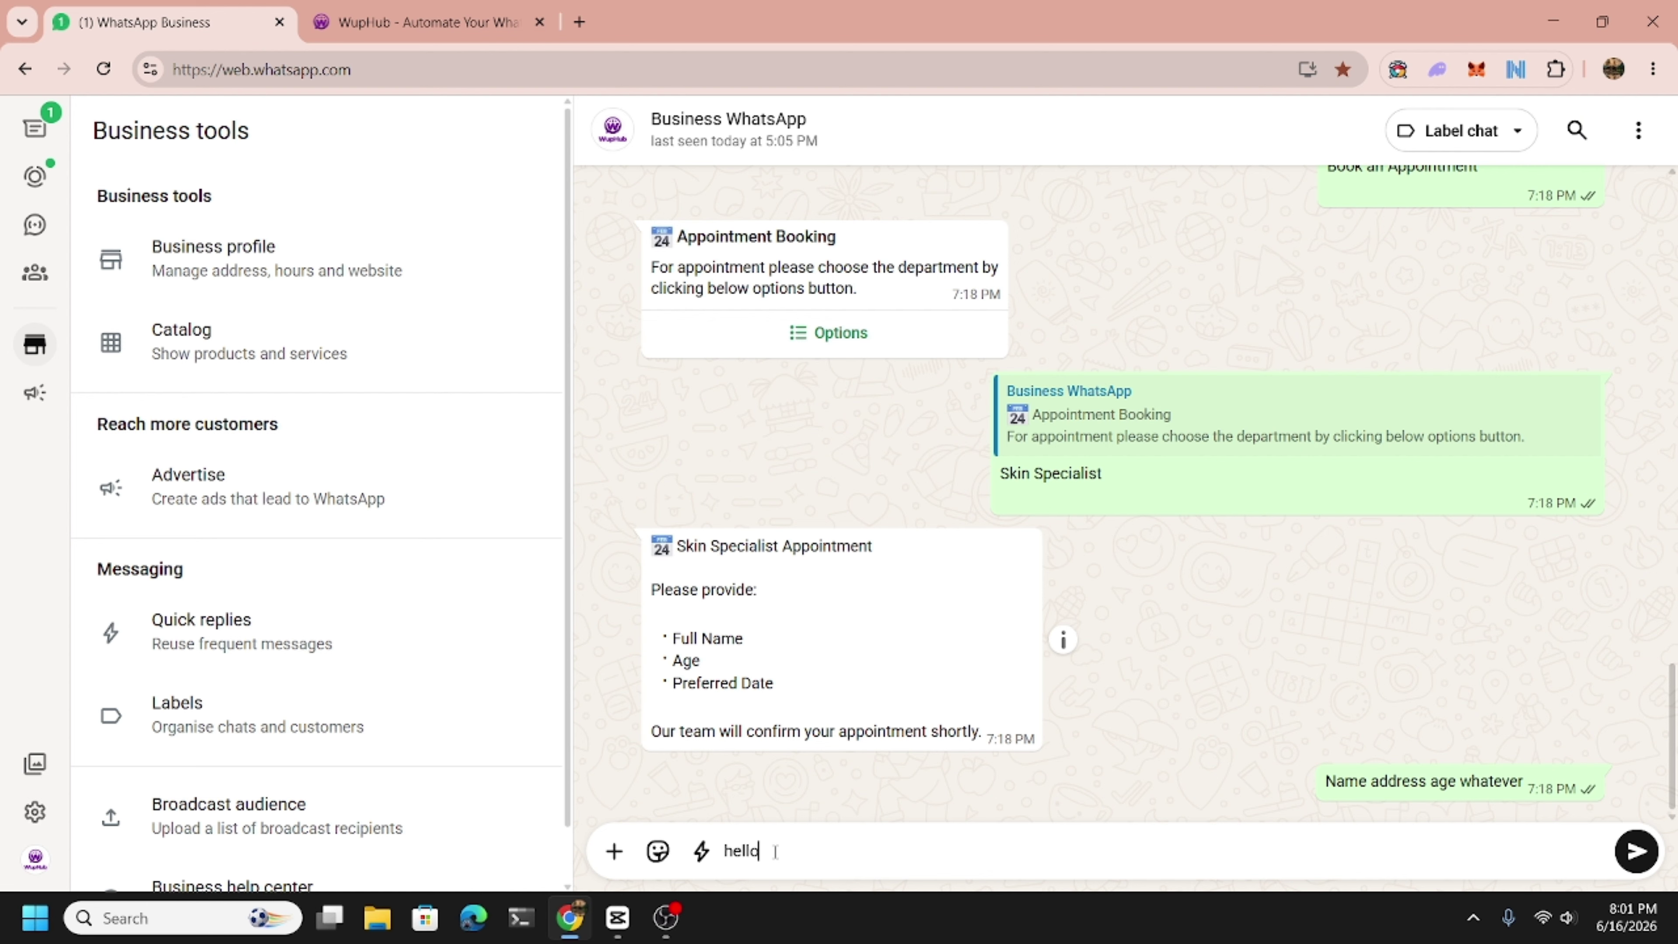
pyautogui.press('Return')
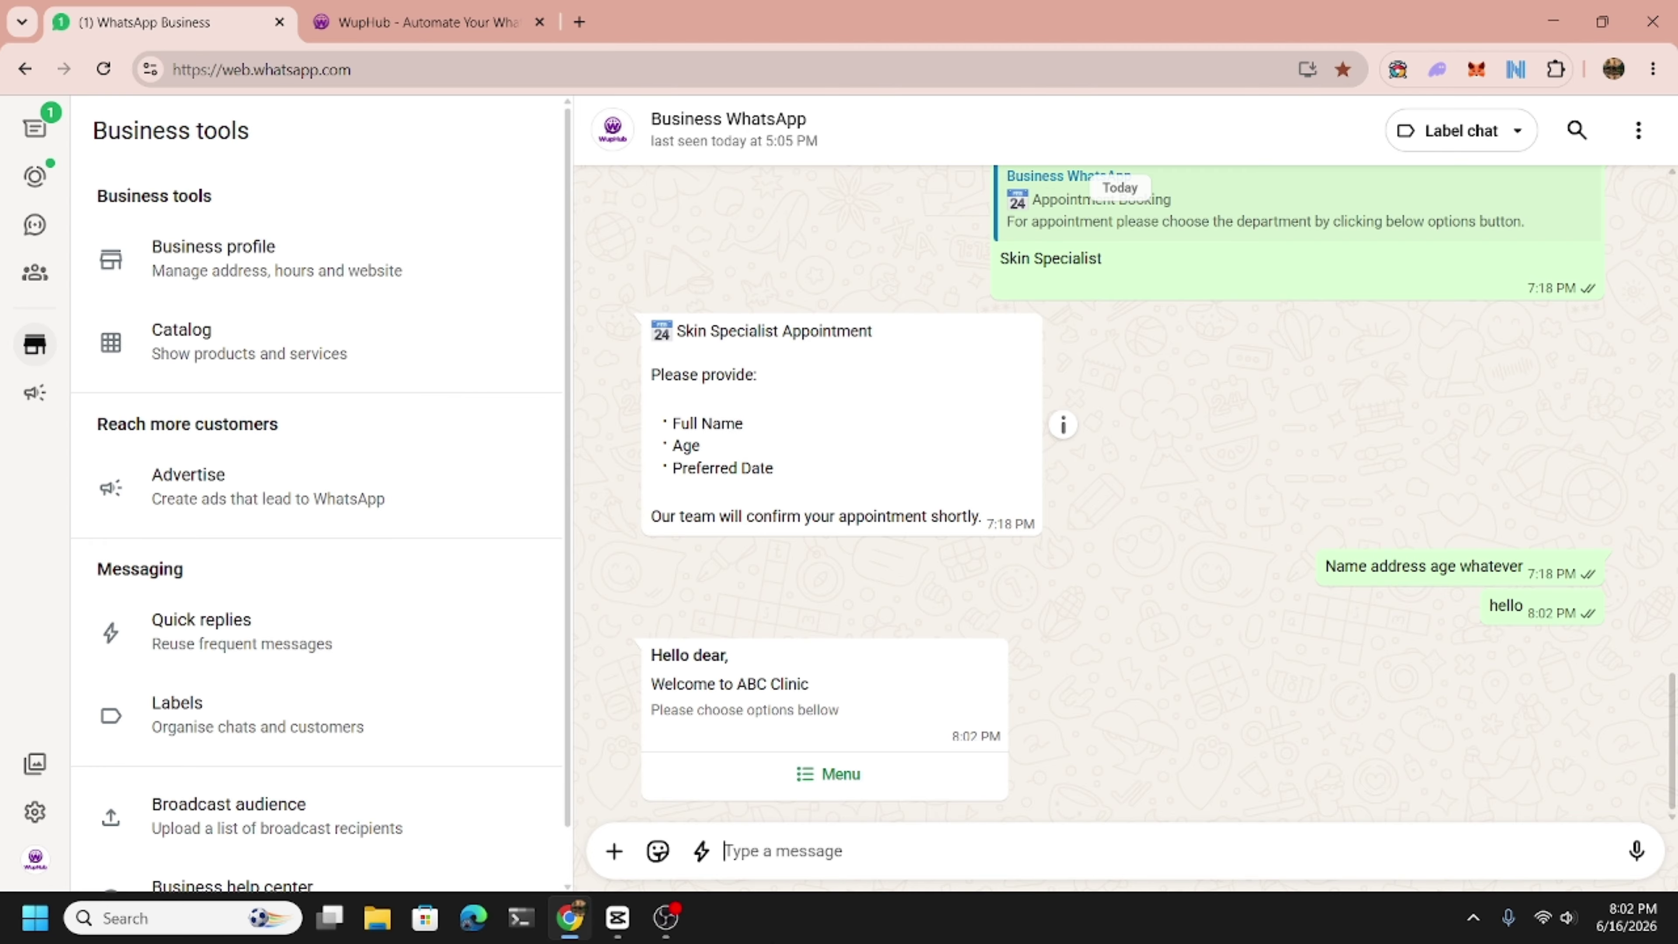
pyautogui.click(859, 775)
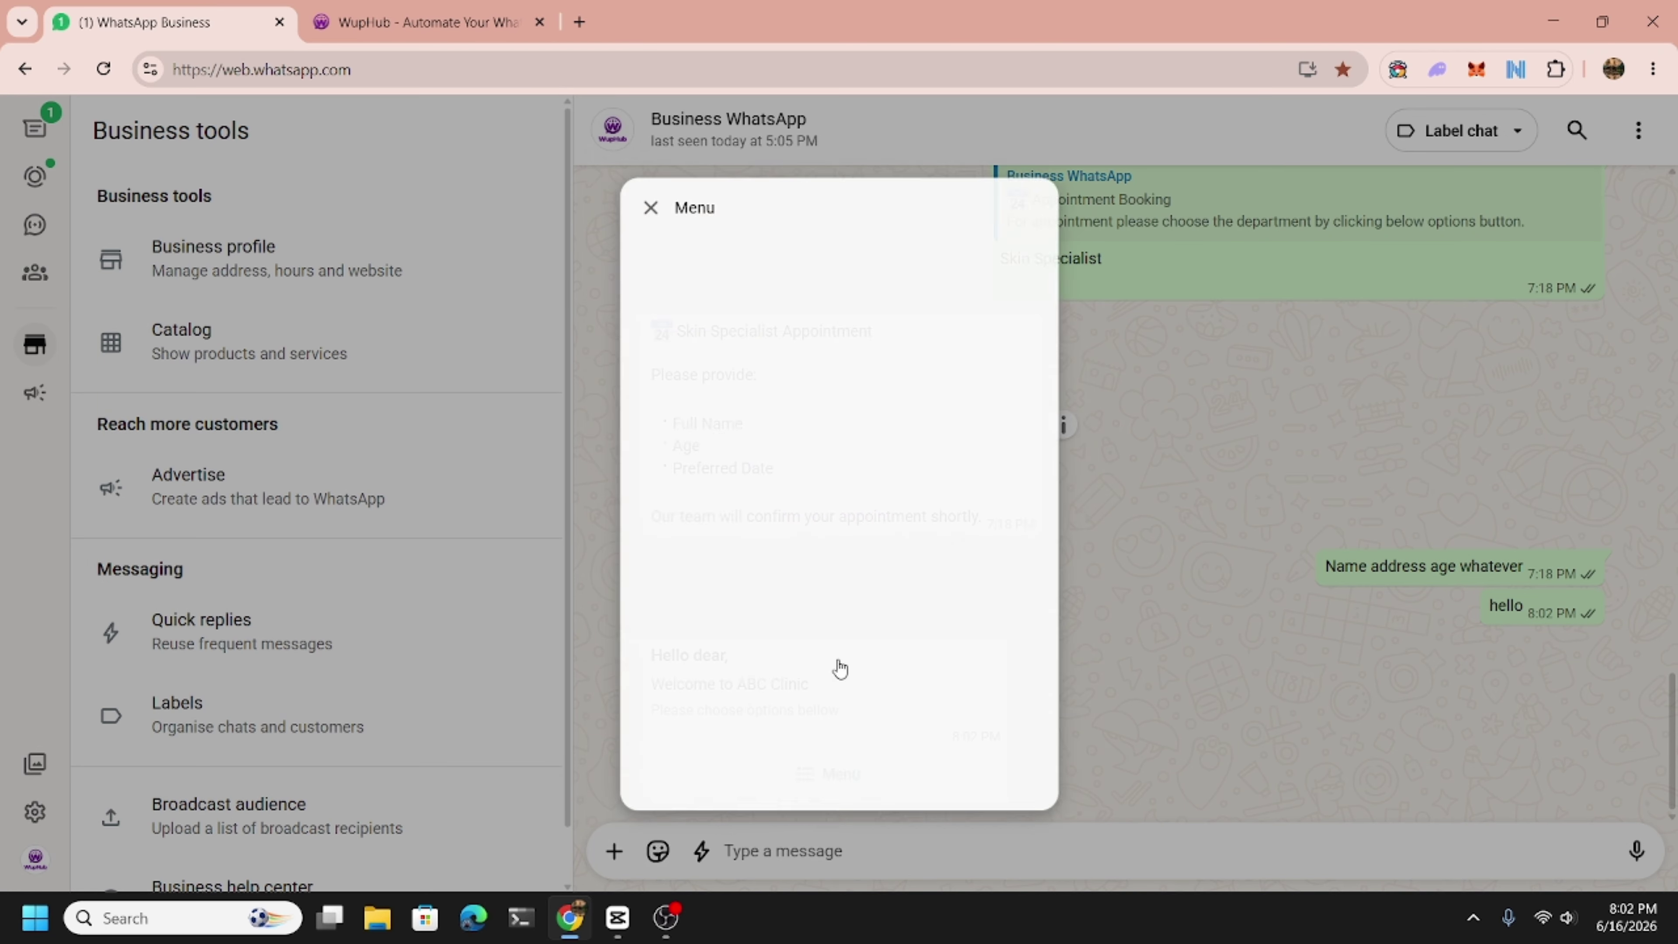
pyautogui.click(805, 298)
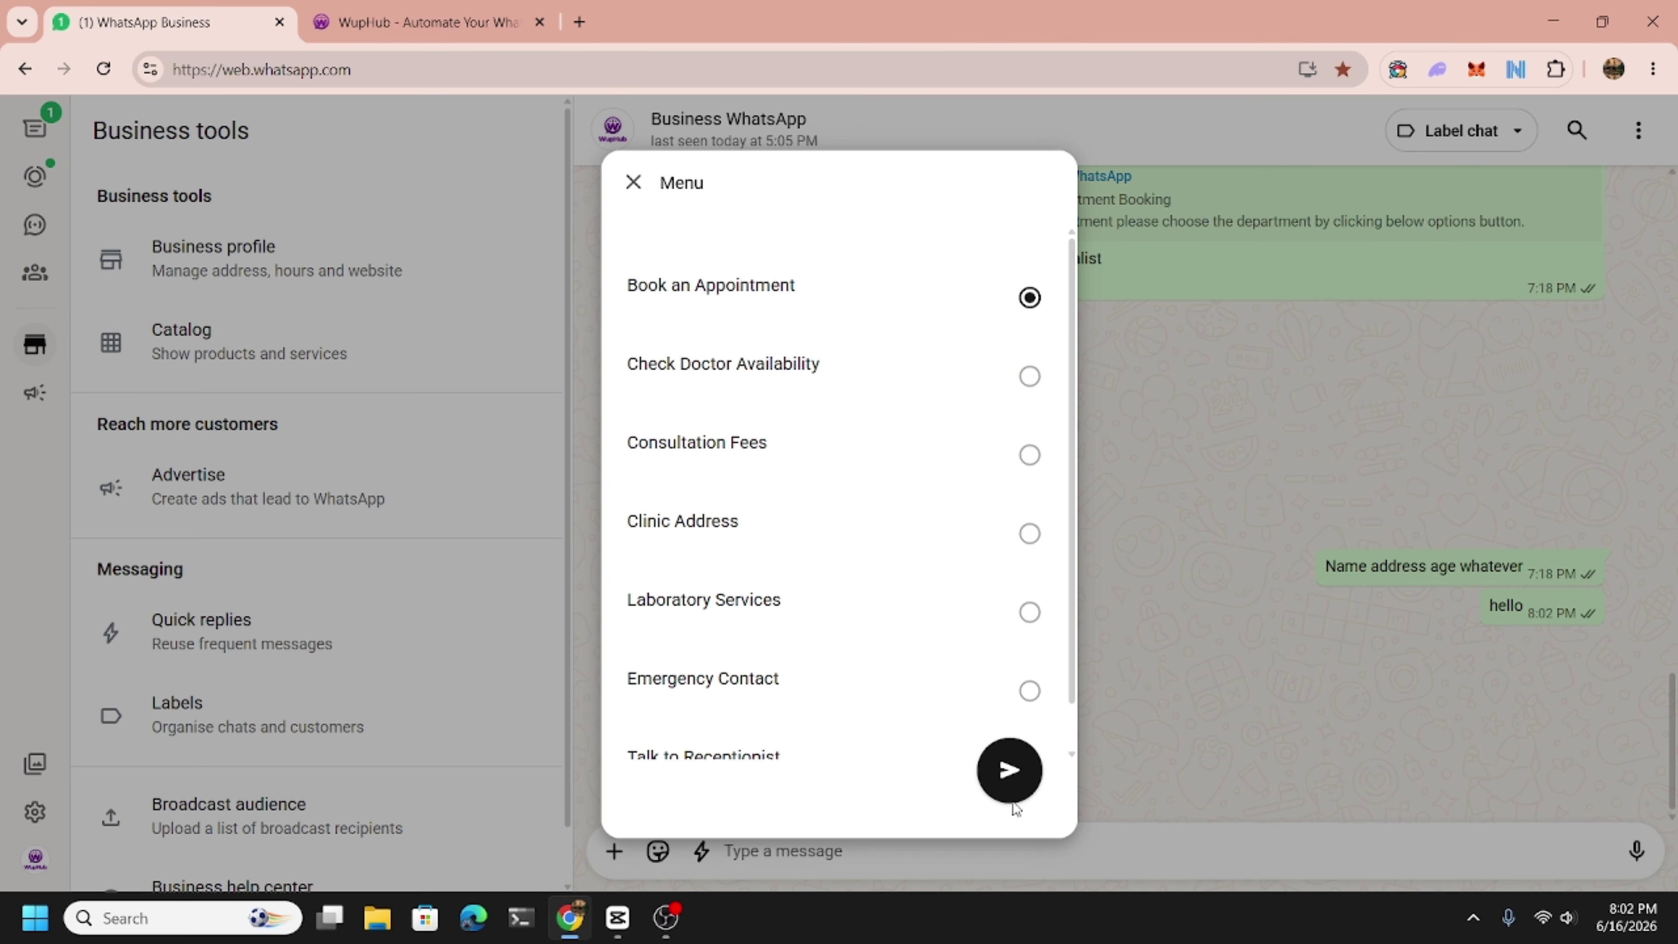
pyautogui.click(1010, 780)
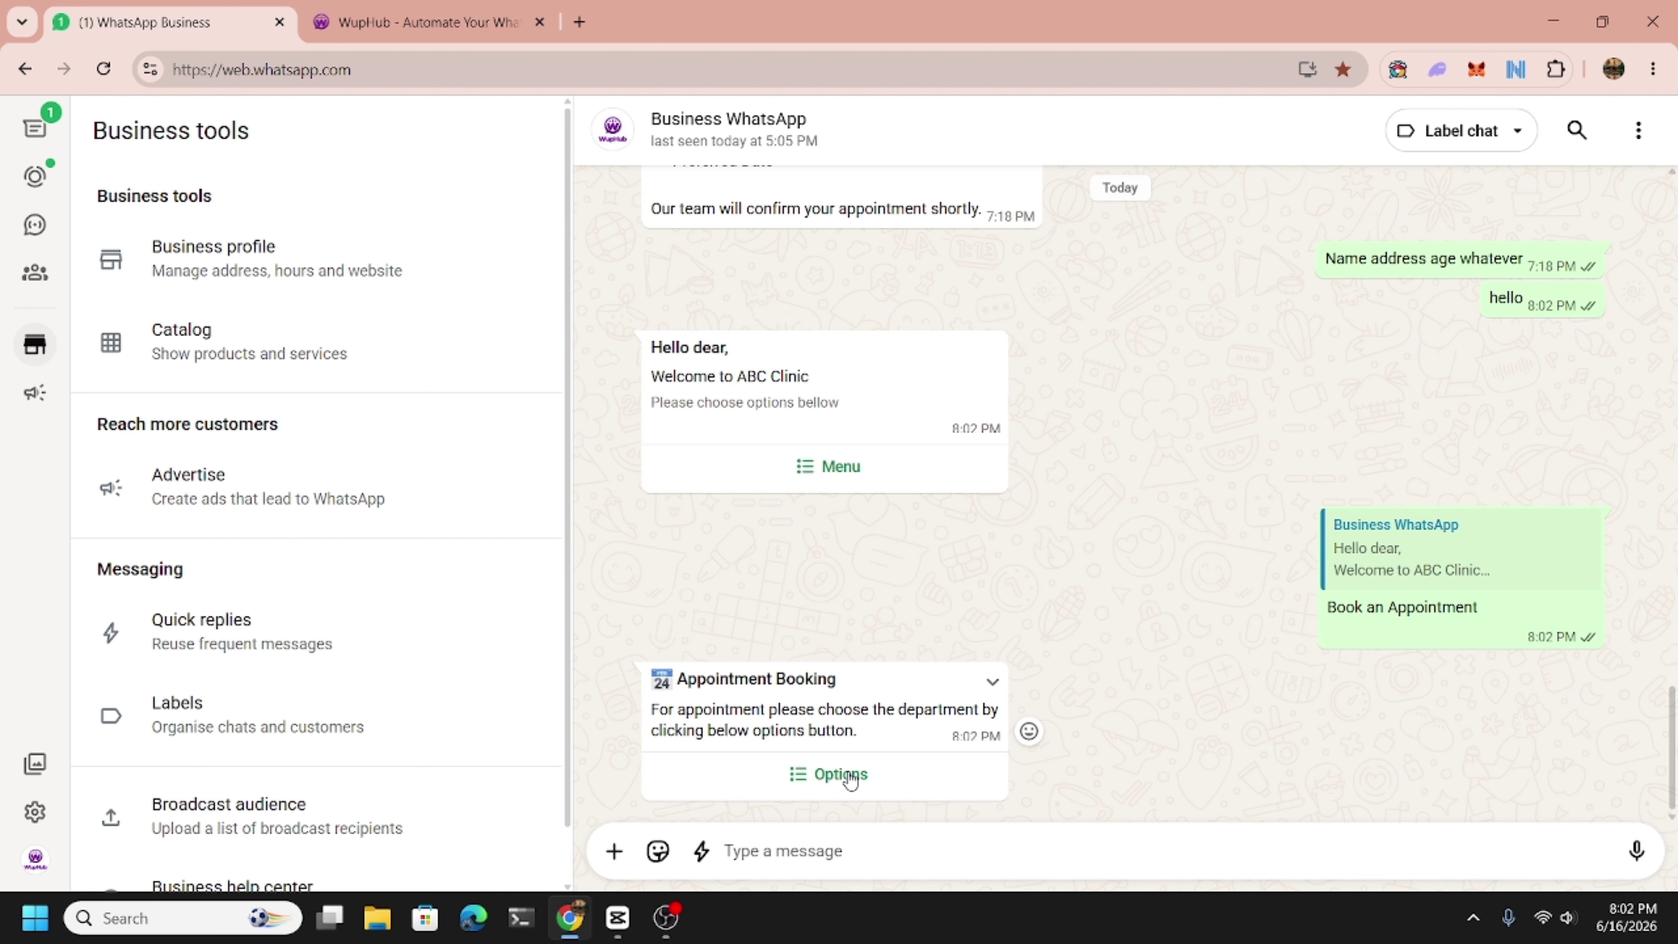
pyautogui.click(846, 772)
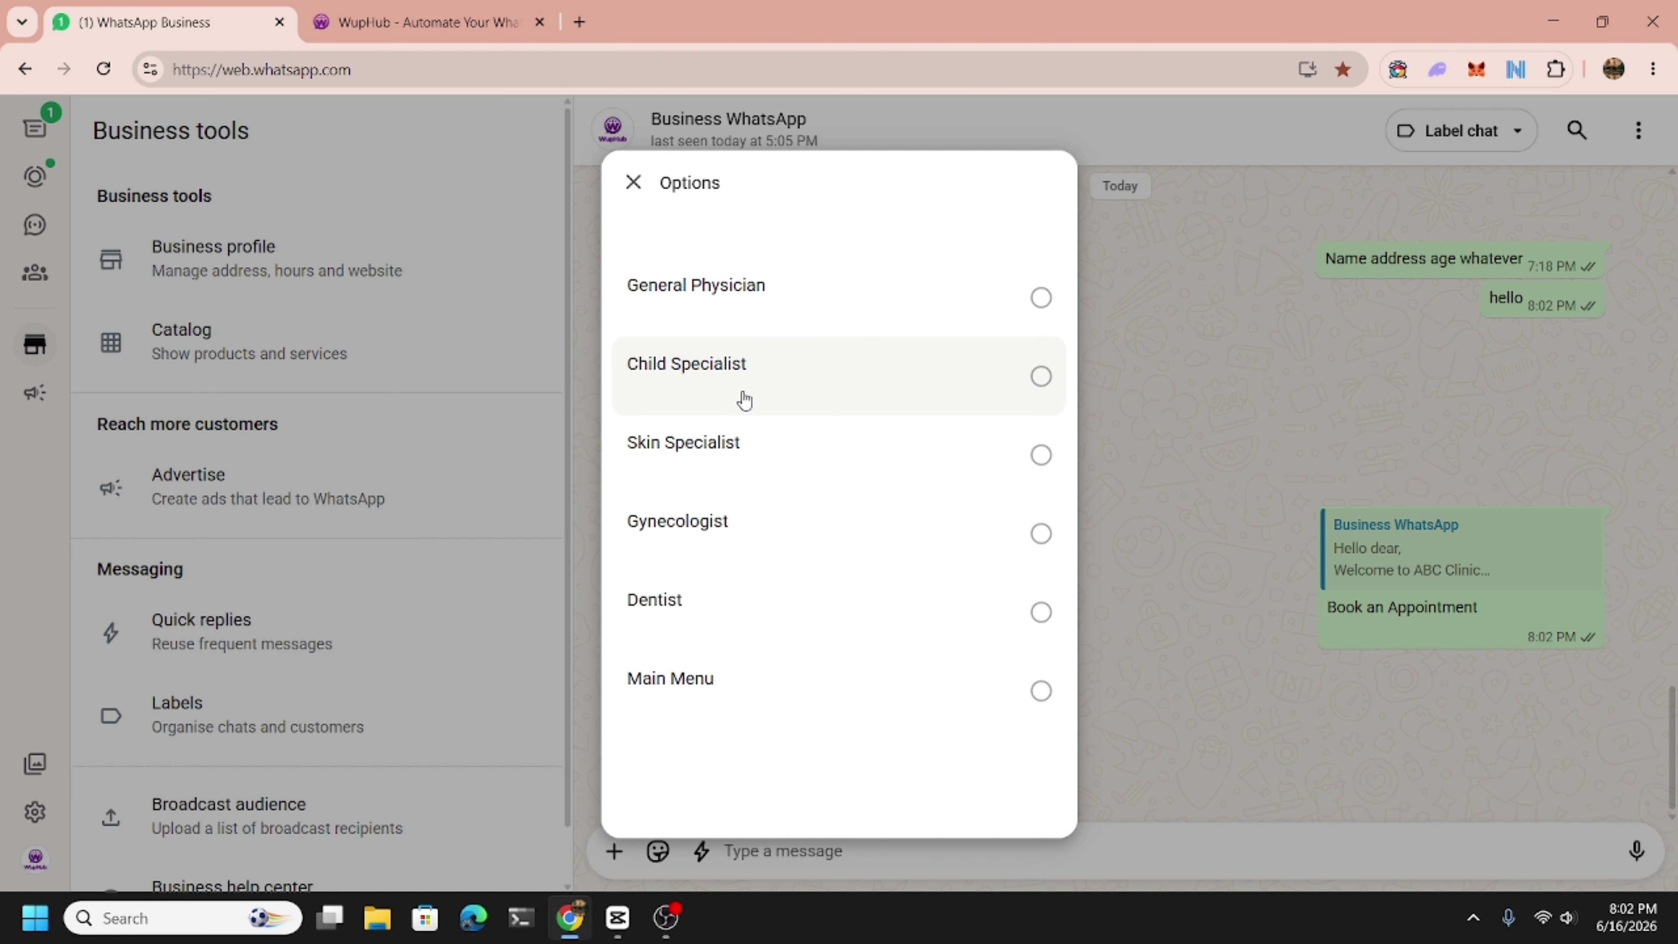
pyautogui.click(743, 398)
pyautogui.click(1005, 771)
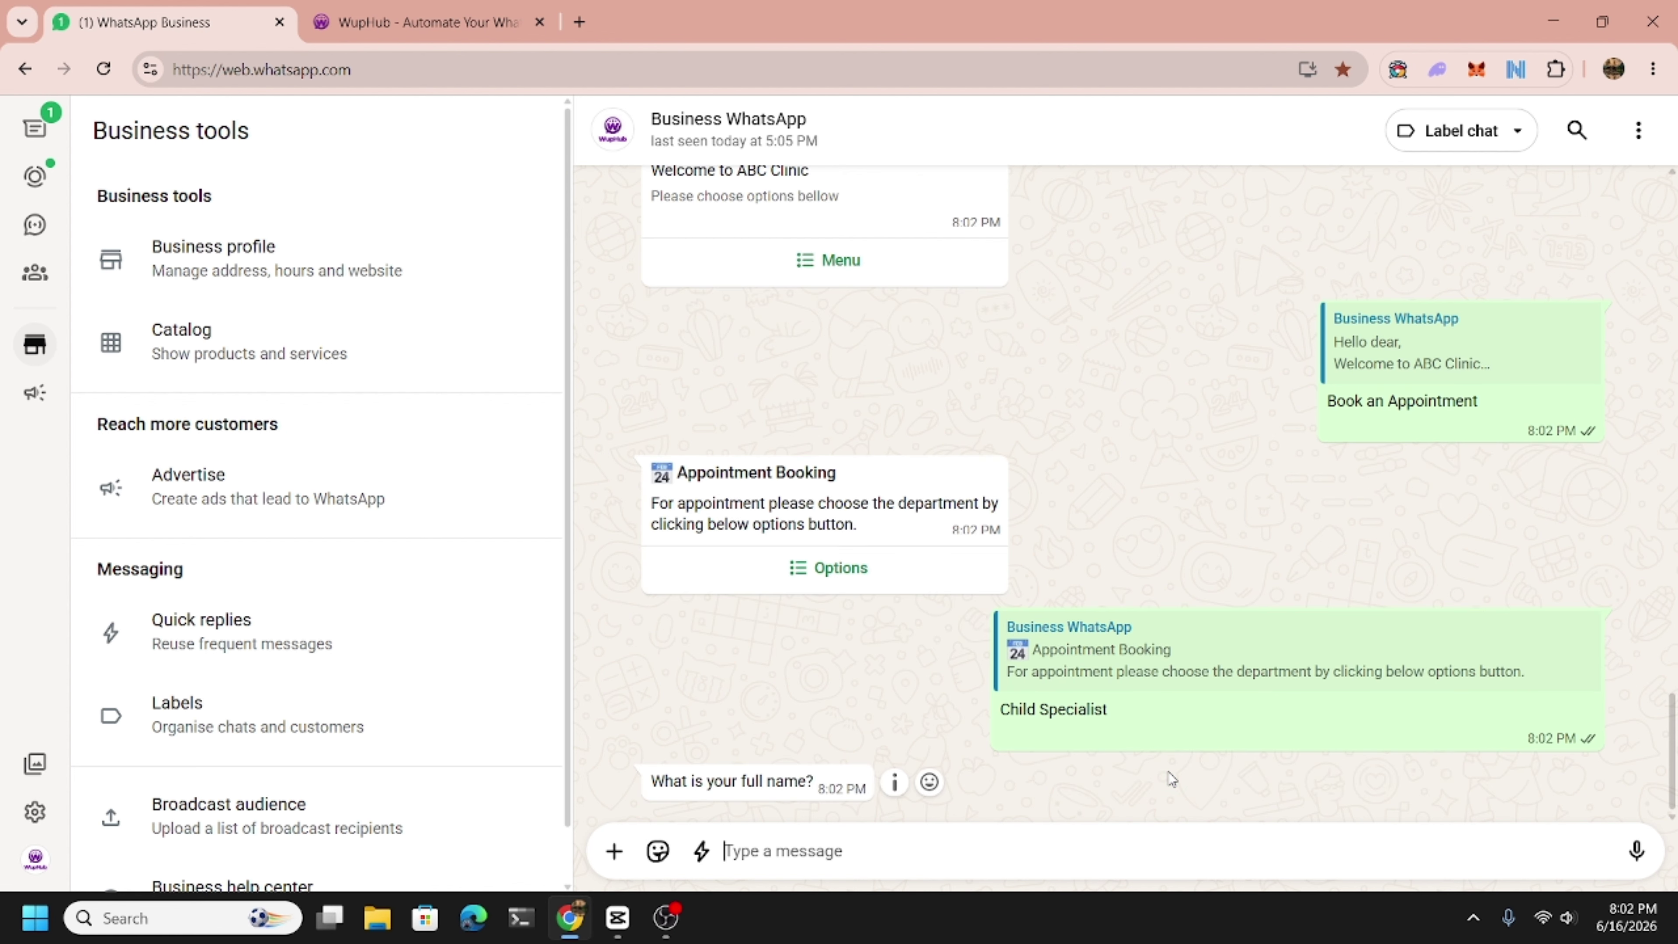
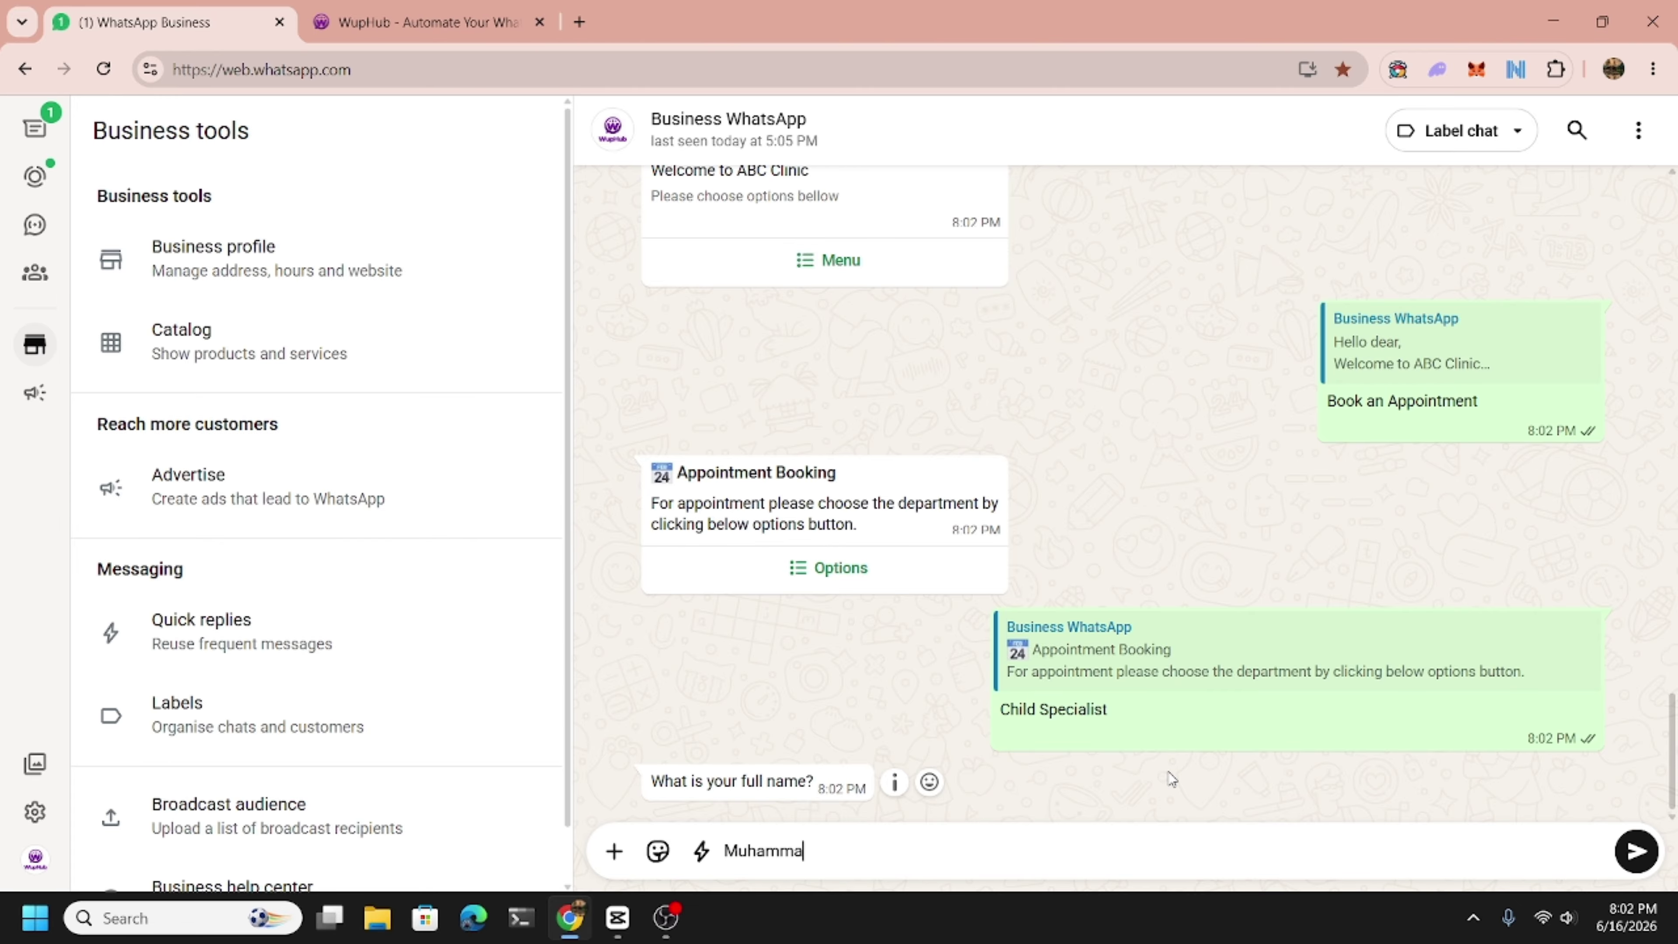
# Answer with the parent's full name, the child's name, and the age '6 months ka'.
pyautogui.press('Return')
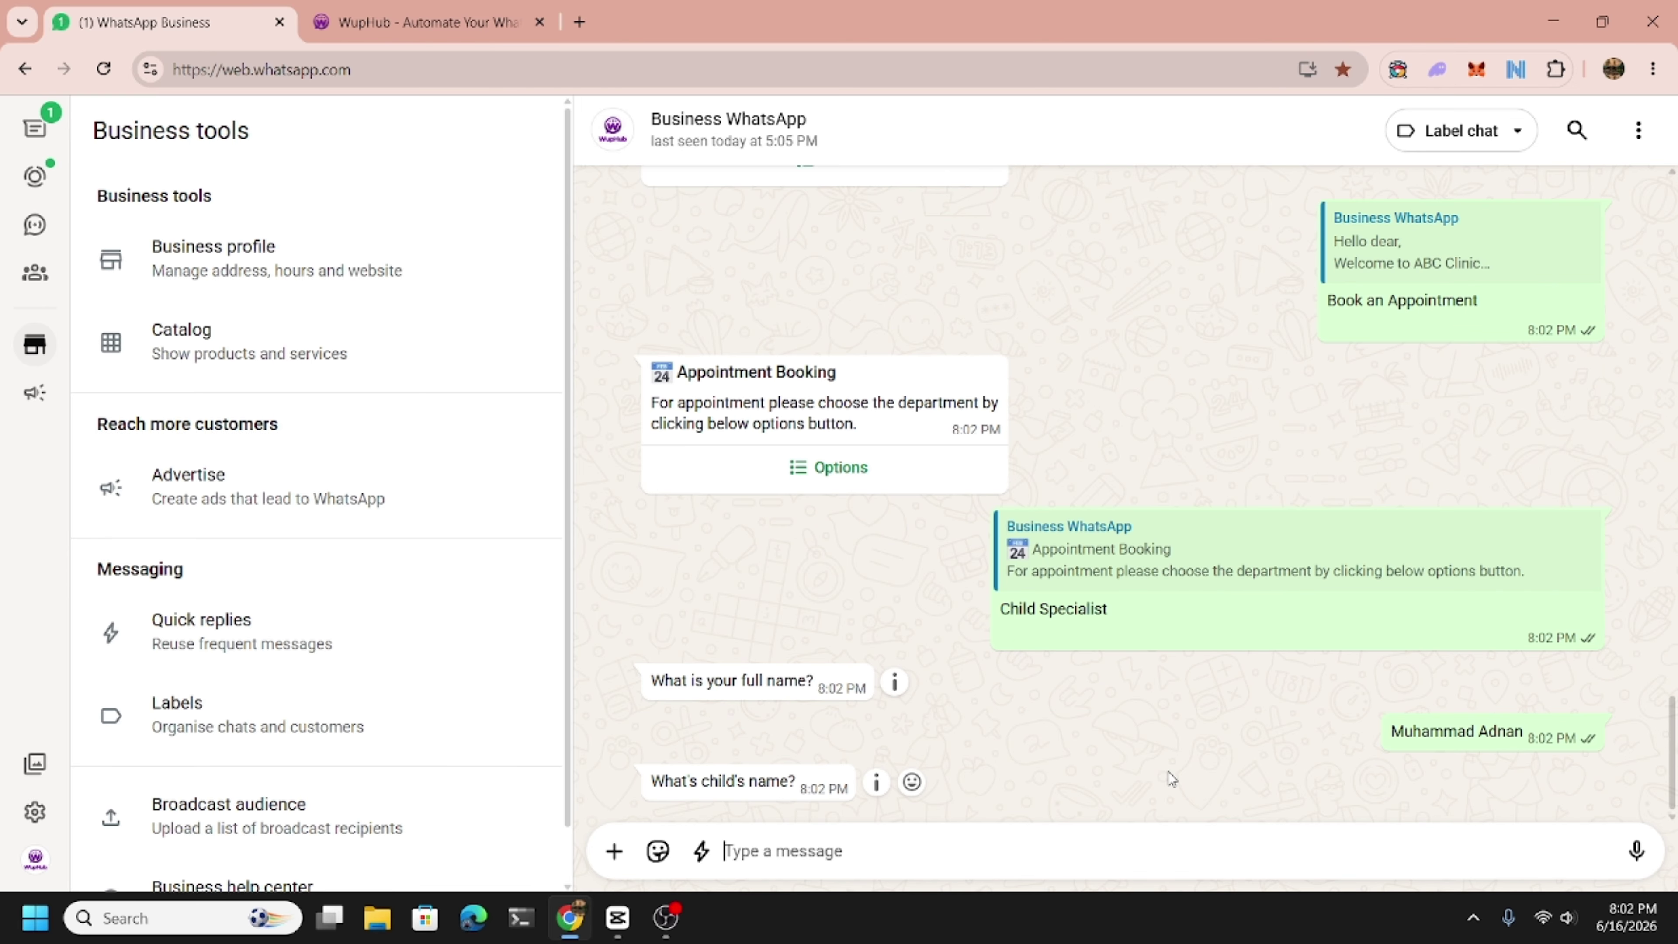
pyautogui.write('Arsla')
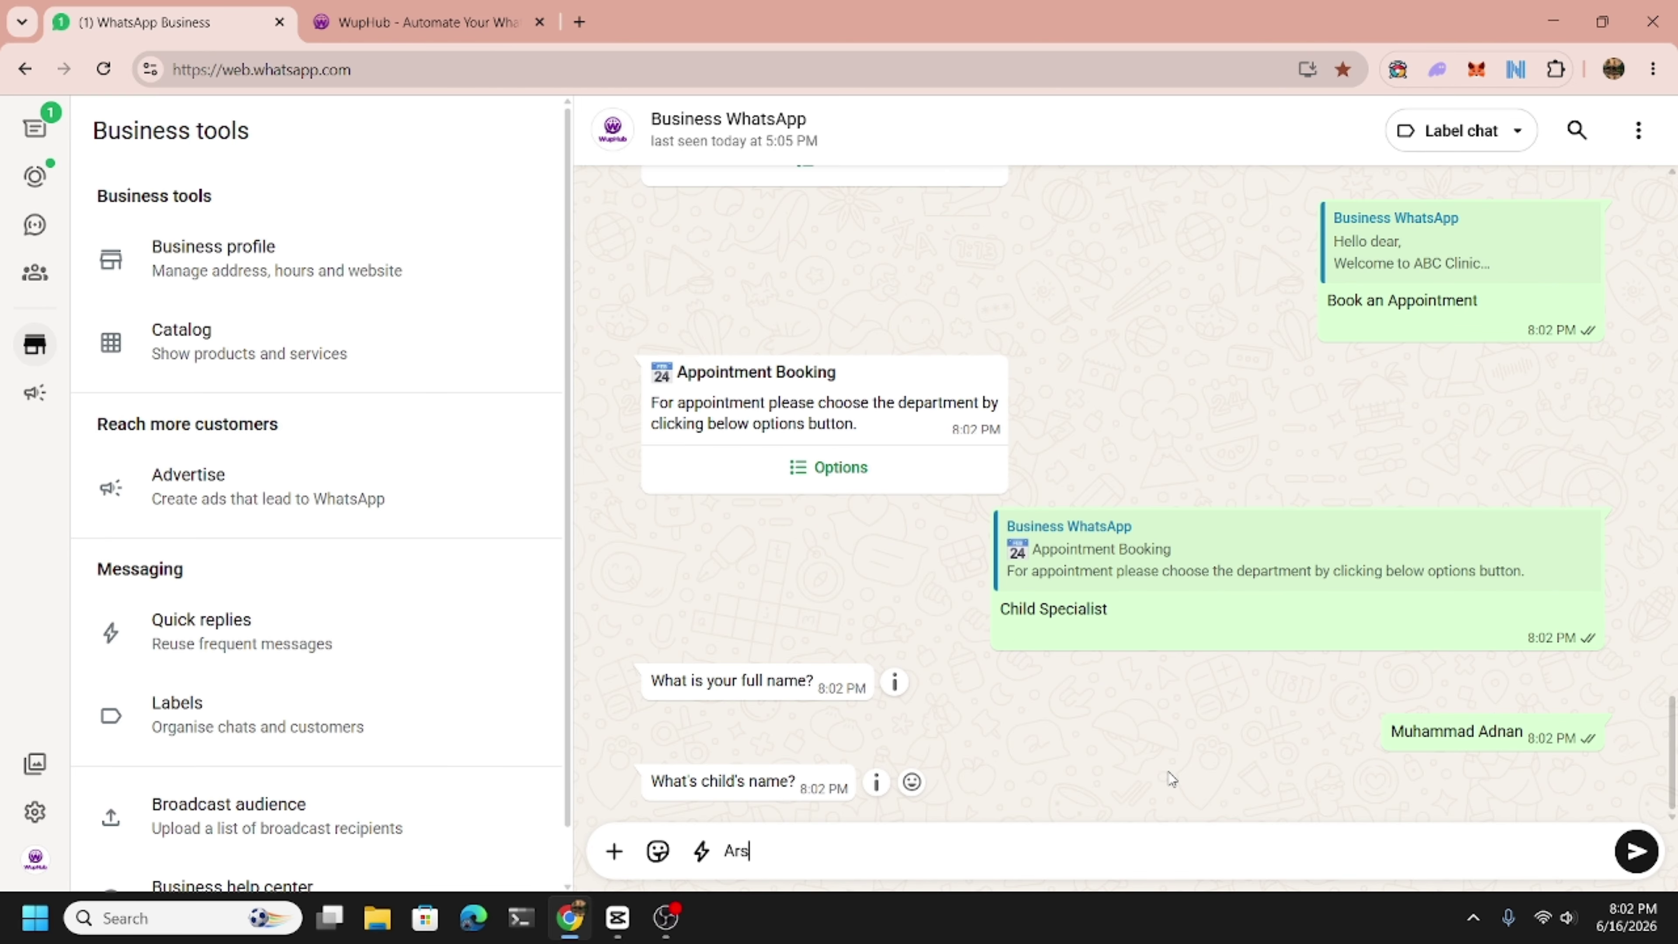
pyautogui.press('BackSpace')
pyautogui.press('BackSpace')
pyautogui.write('lan')
pyautogui.press('Return')
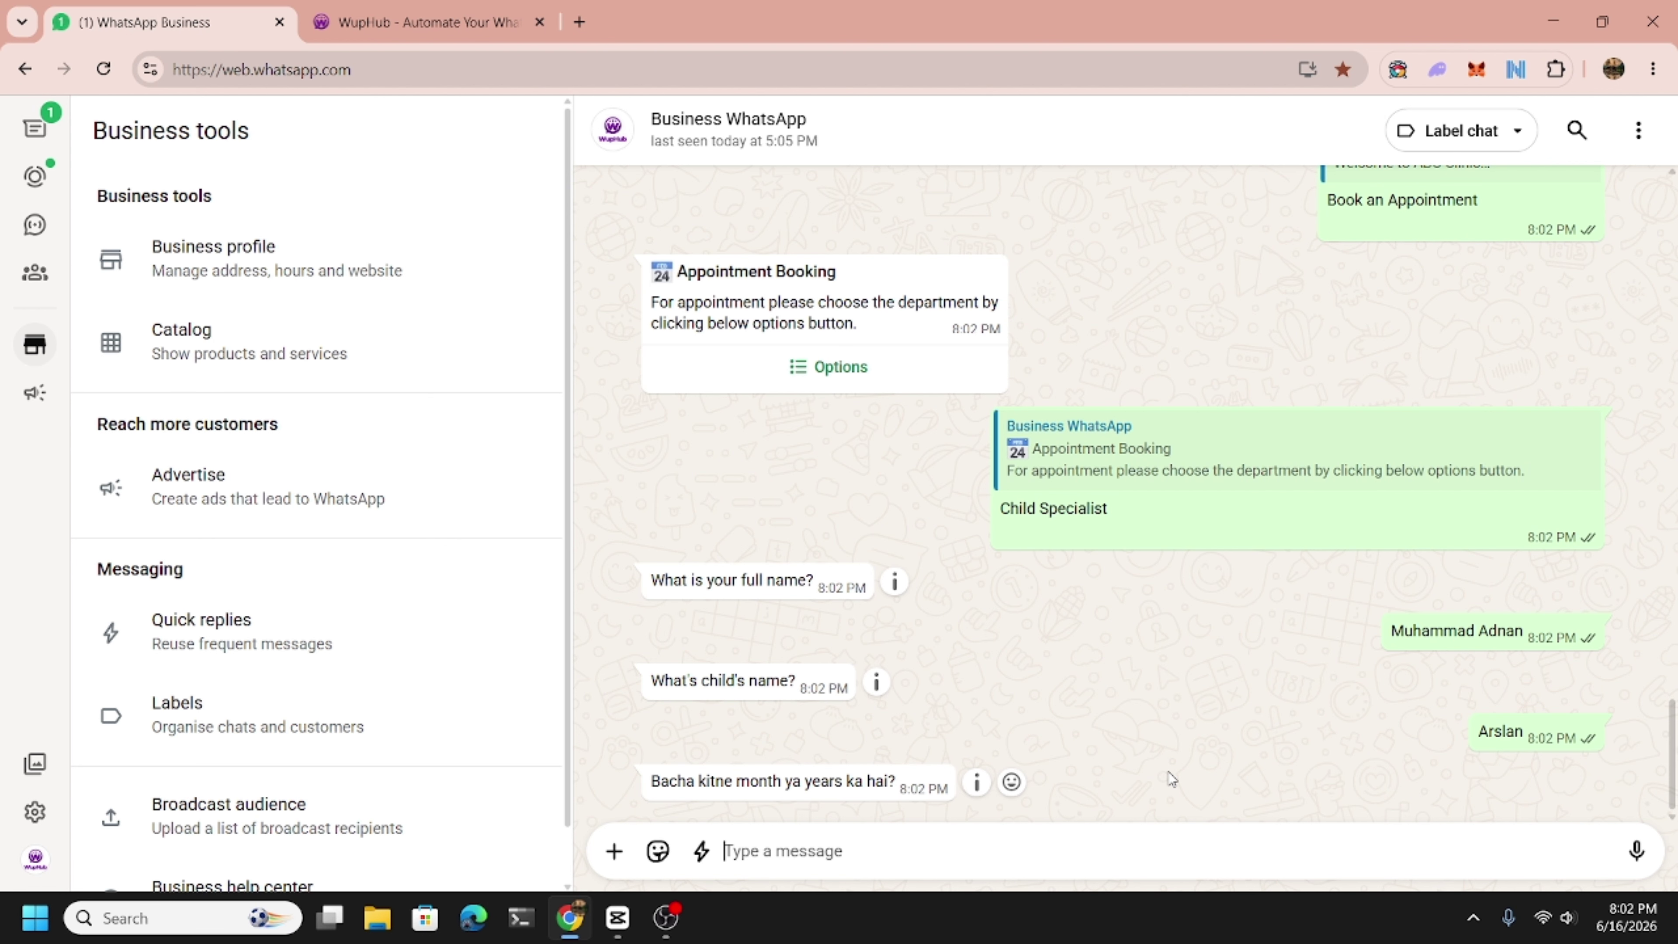
pyautogui.write('6 months')
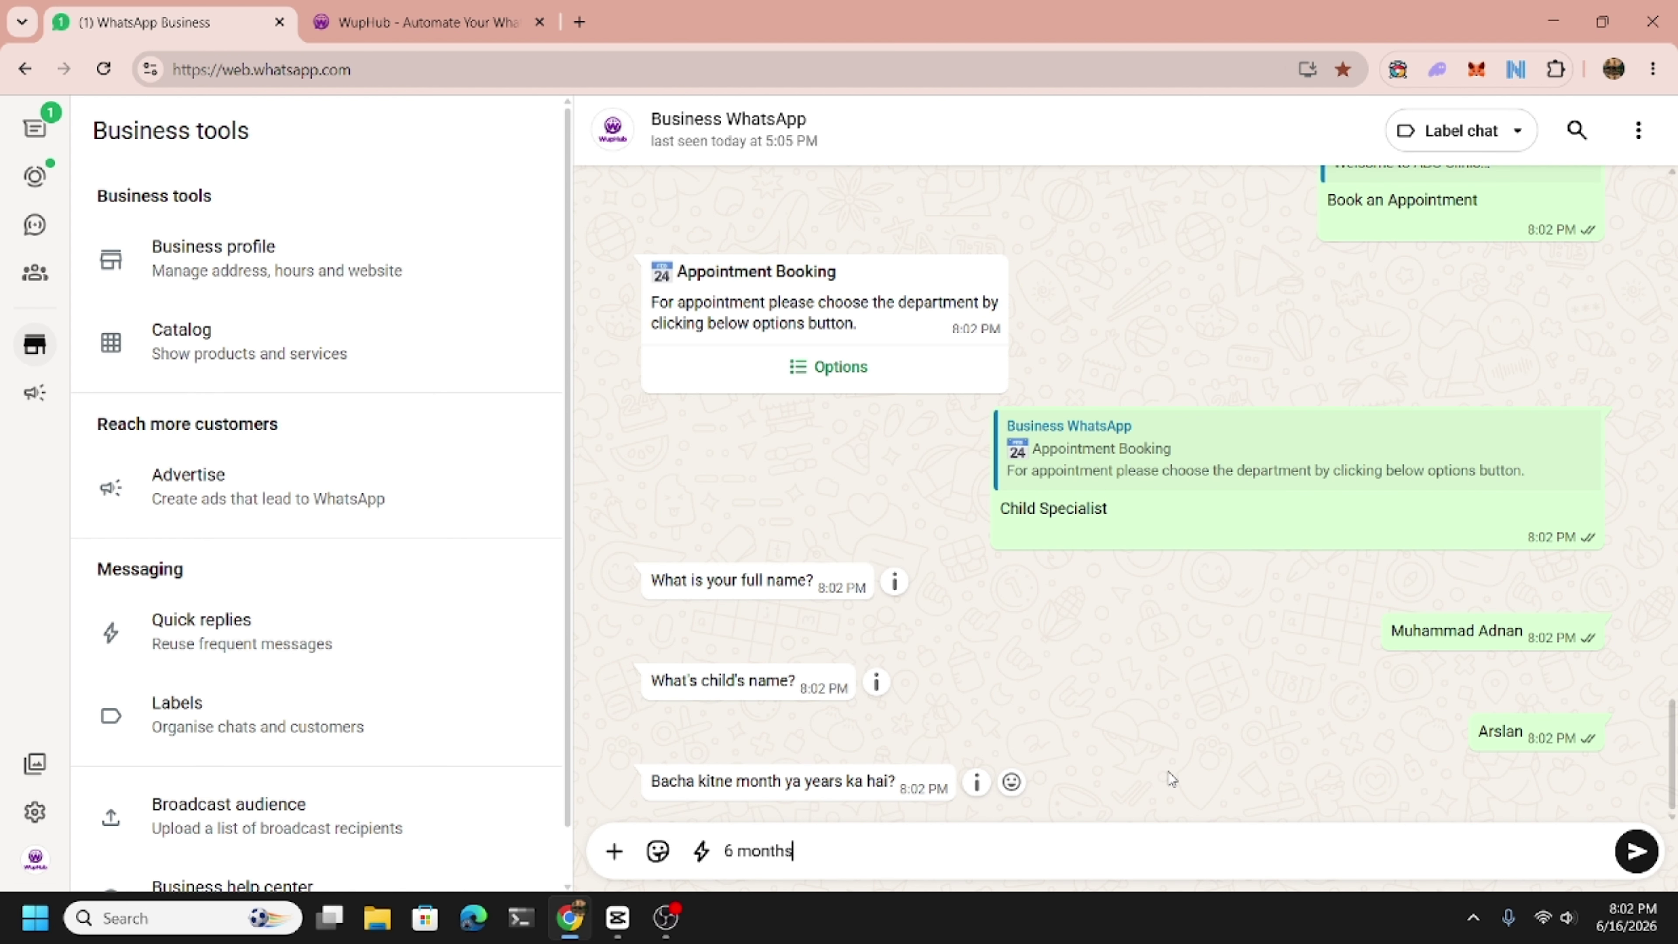
pyautogui.write(' ka')
pyautogui.press('Return')
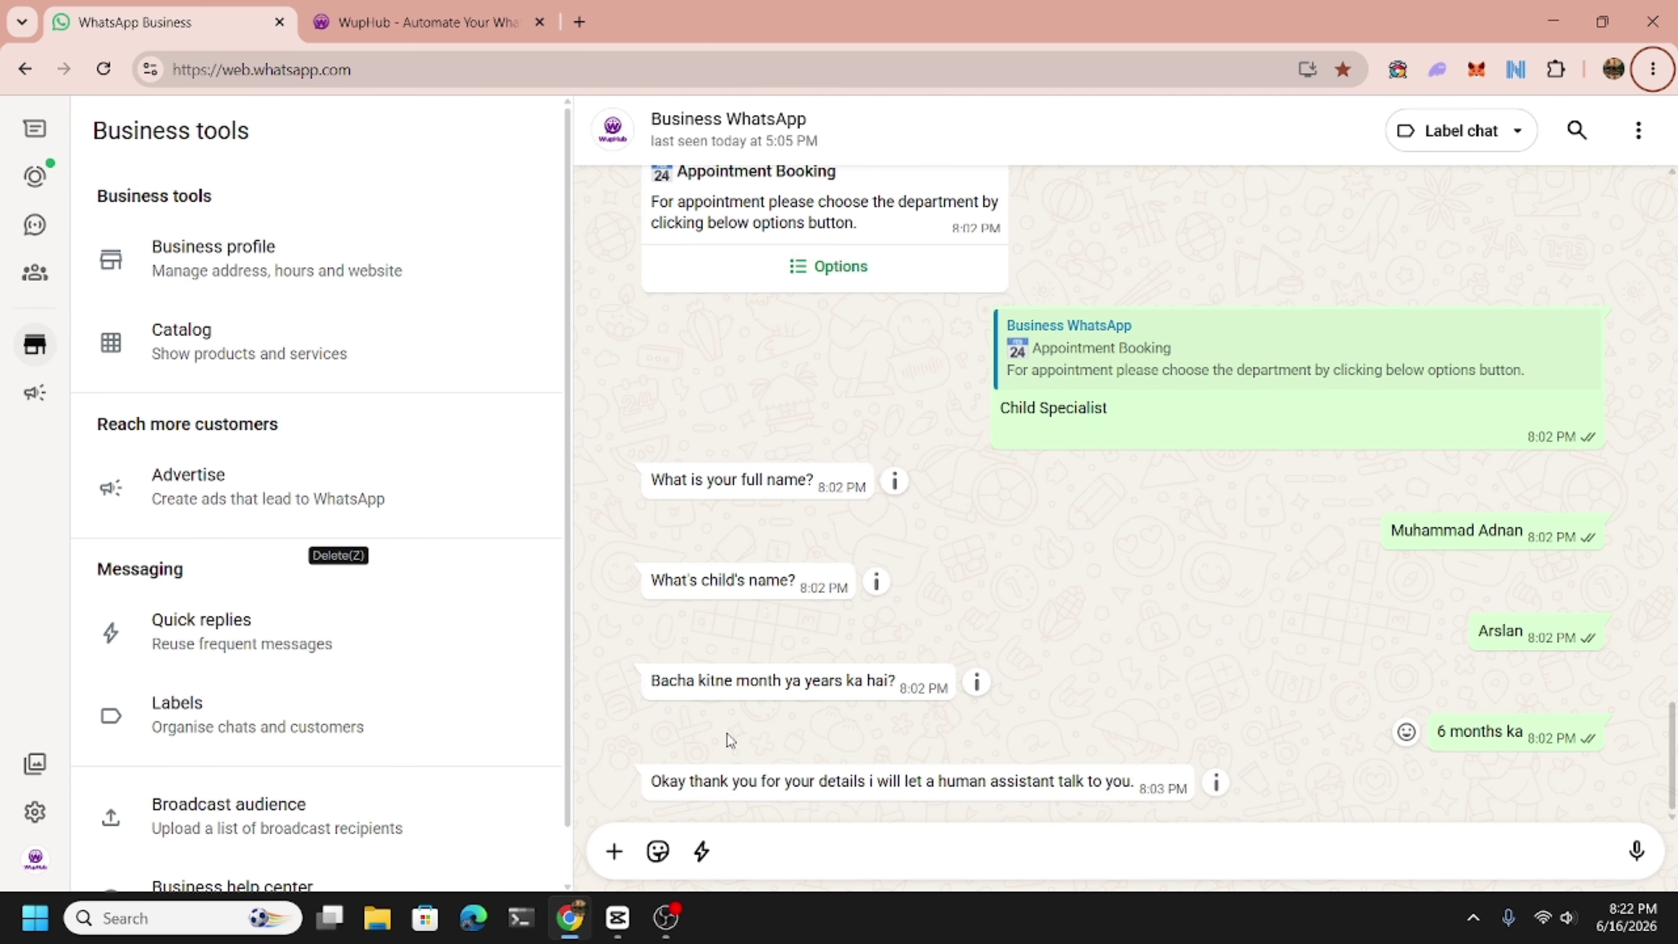
# Open WupHub's Live Chats and filter the list by the child specialist tag.
pyautogui.click(423, 22)
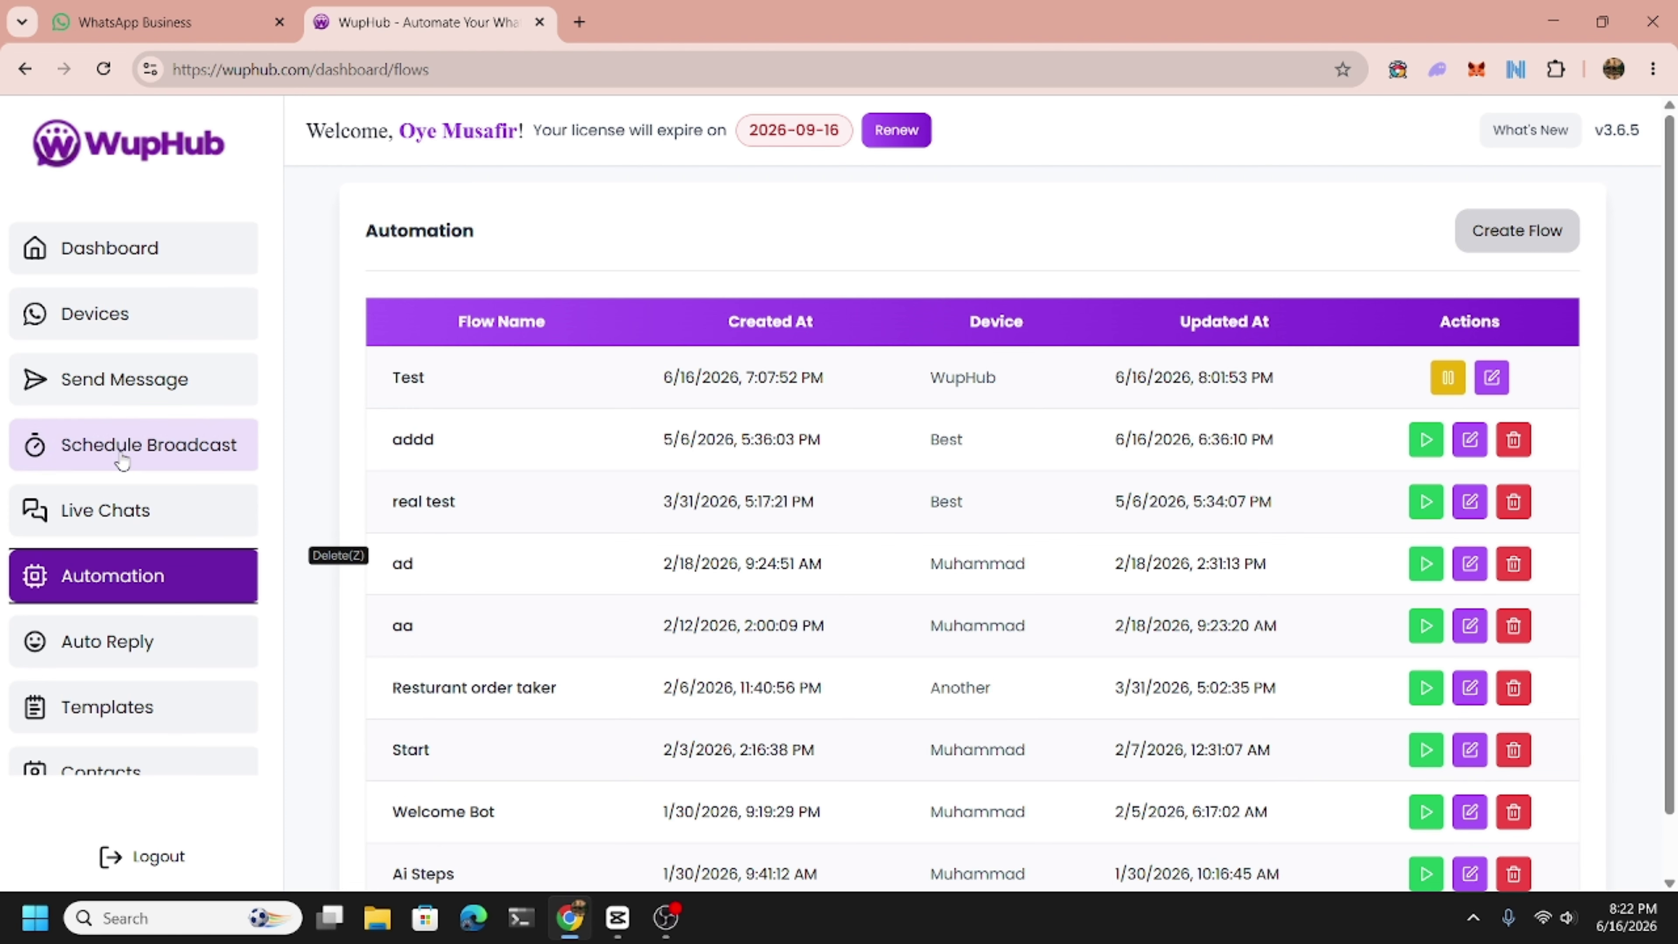
pyautogui.click(106, 514)
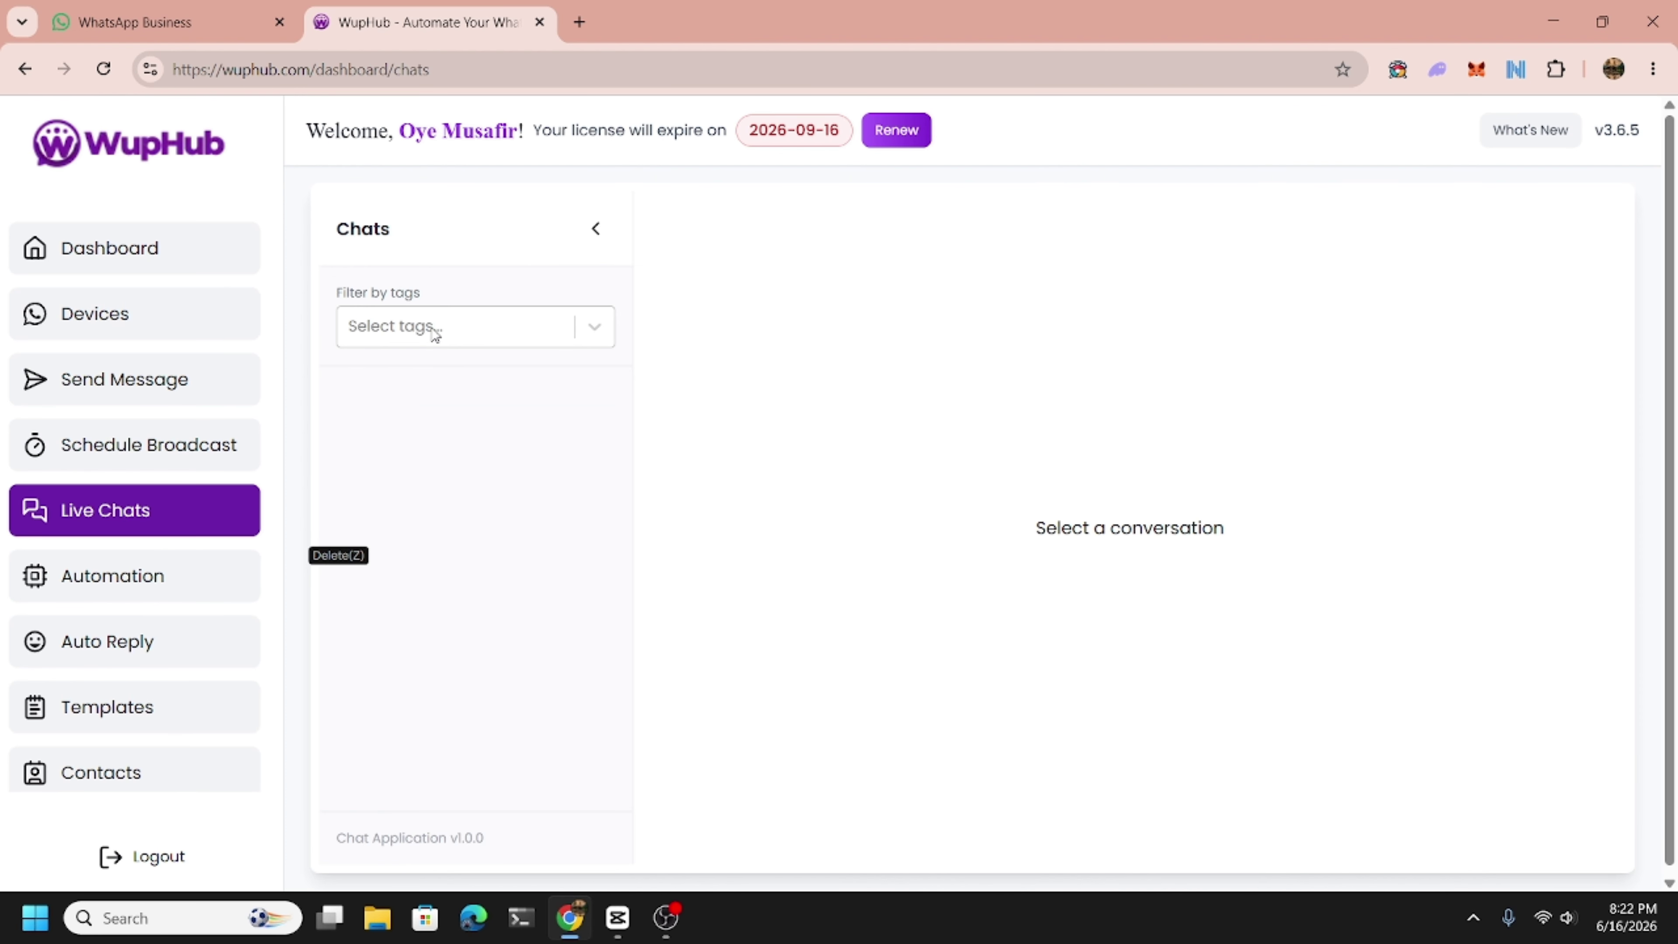
pyautogui.scroll(-3, 105, 741)
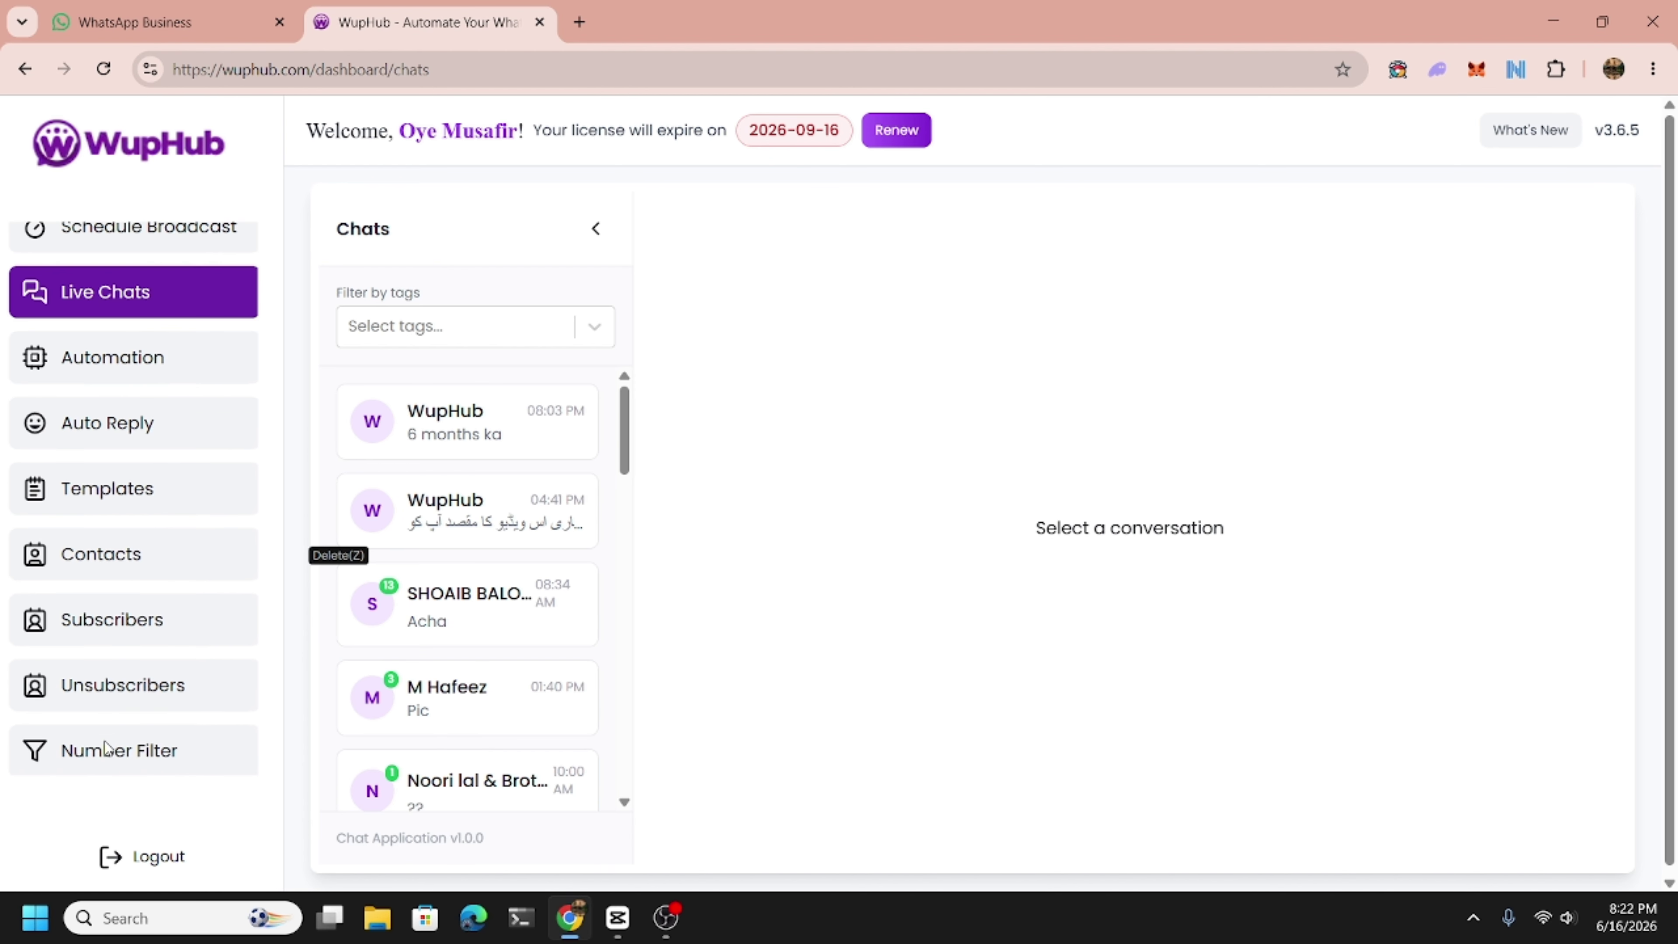
pyautogui.scroll(3, 105, 741)
pyautogui.click(430, 324)
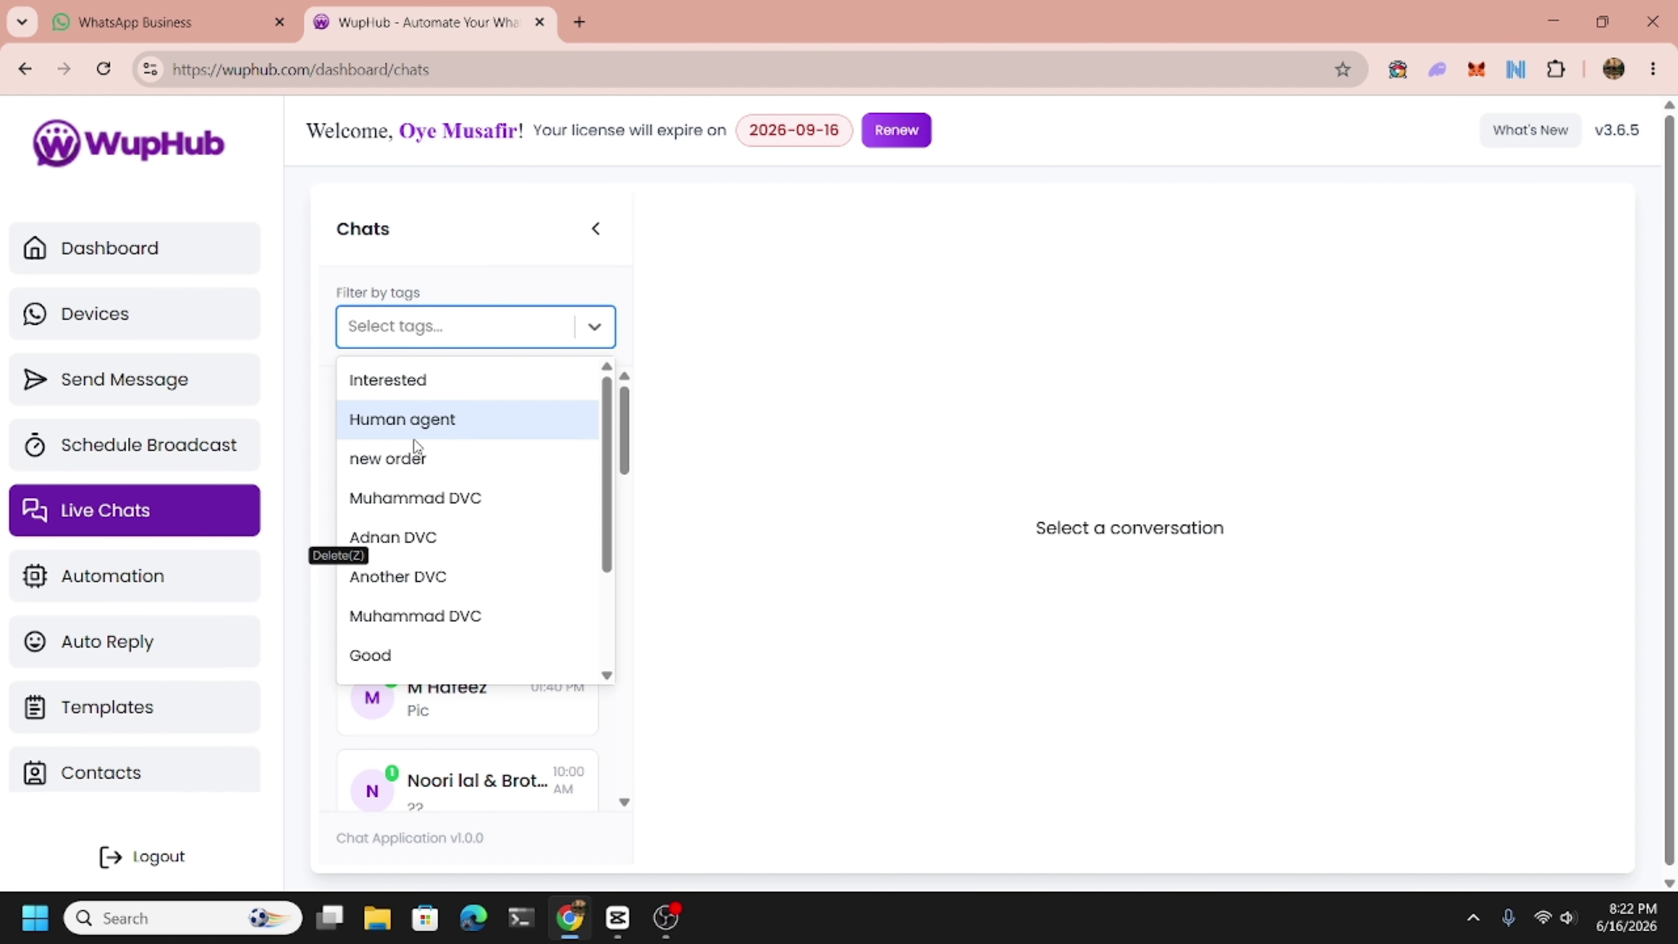
pyautogui.scroll(-4, 403, 595)
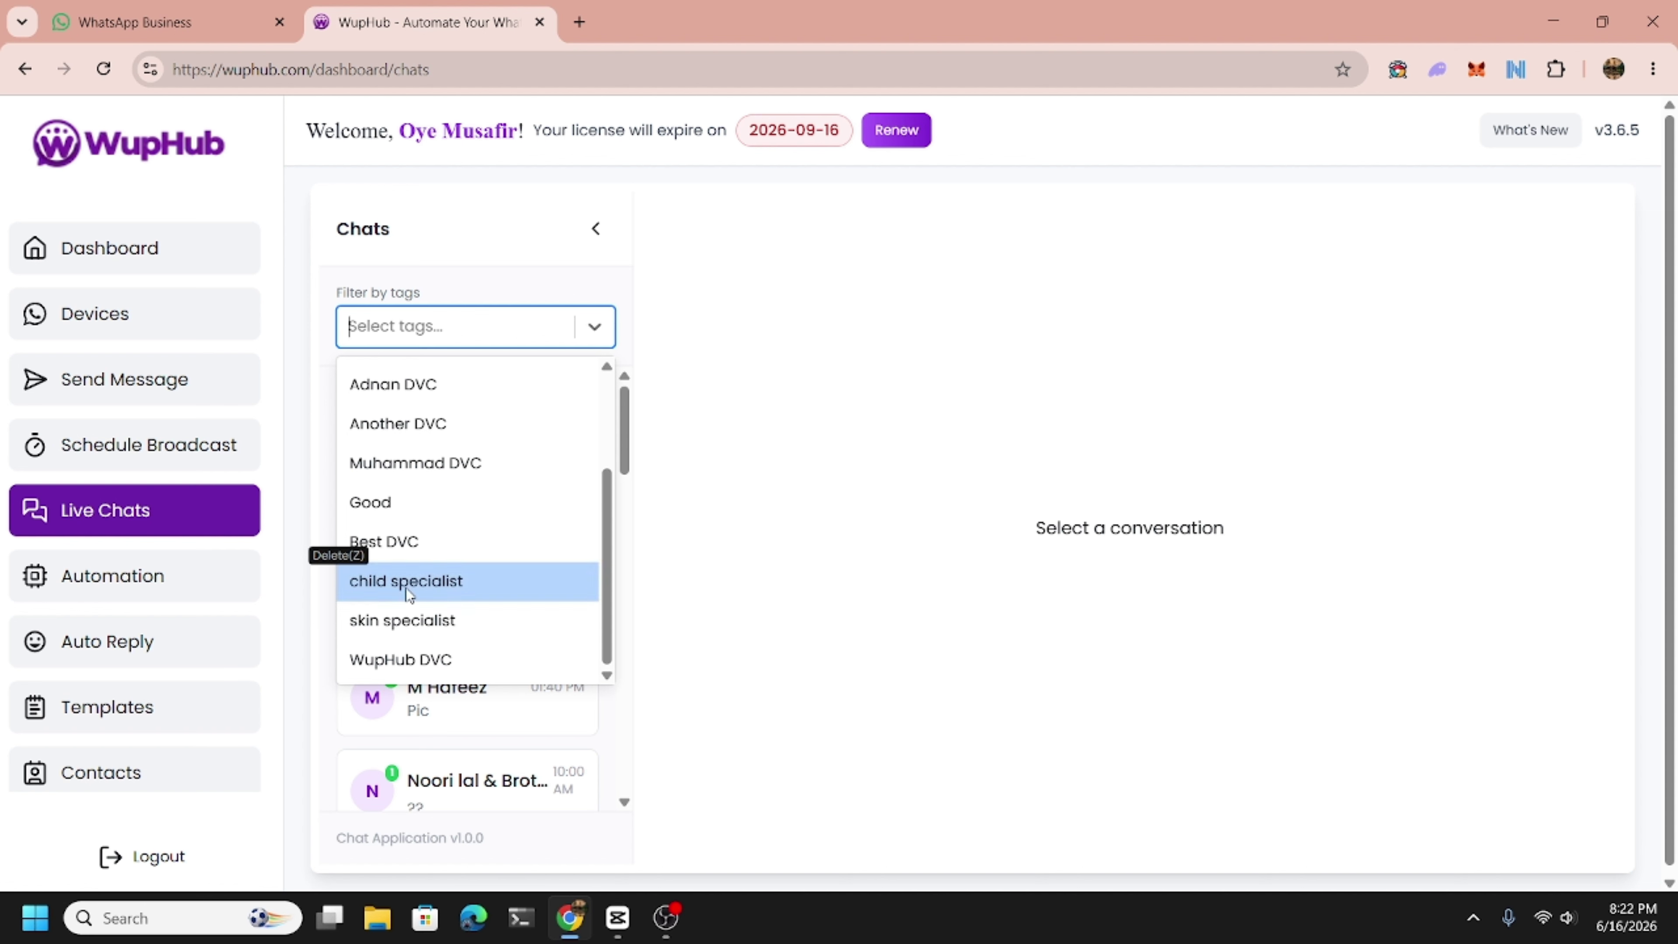
pyautogui.click(407, 588)
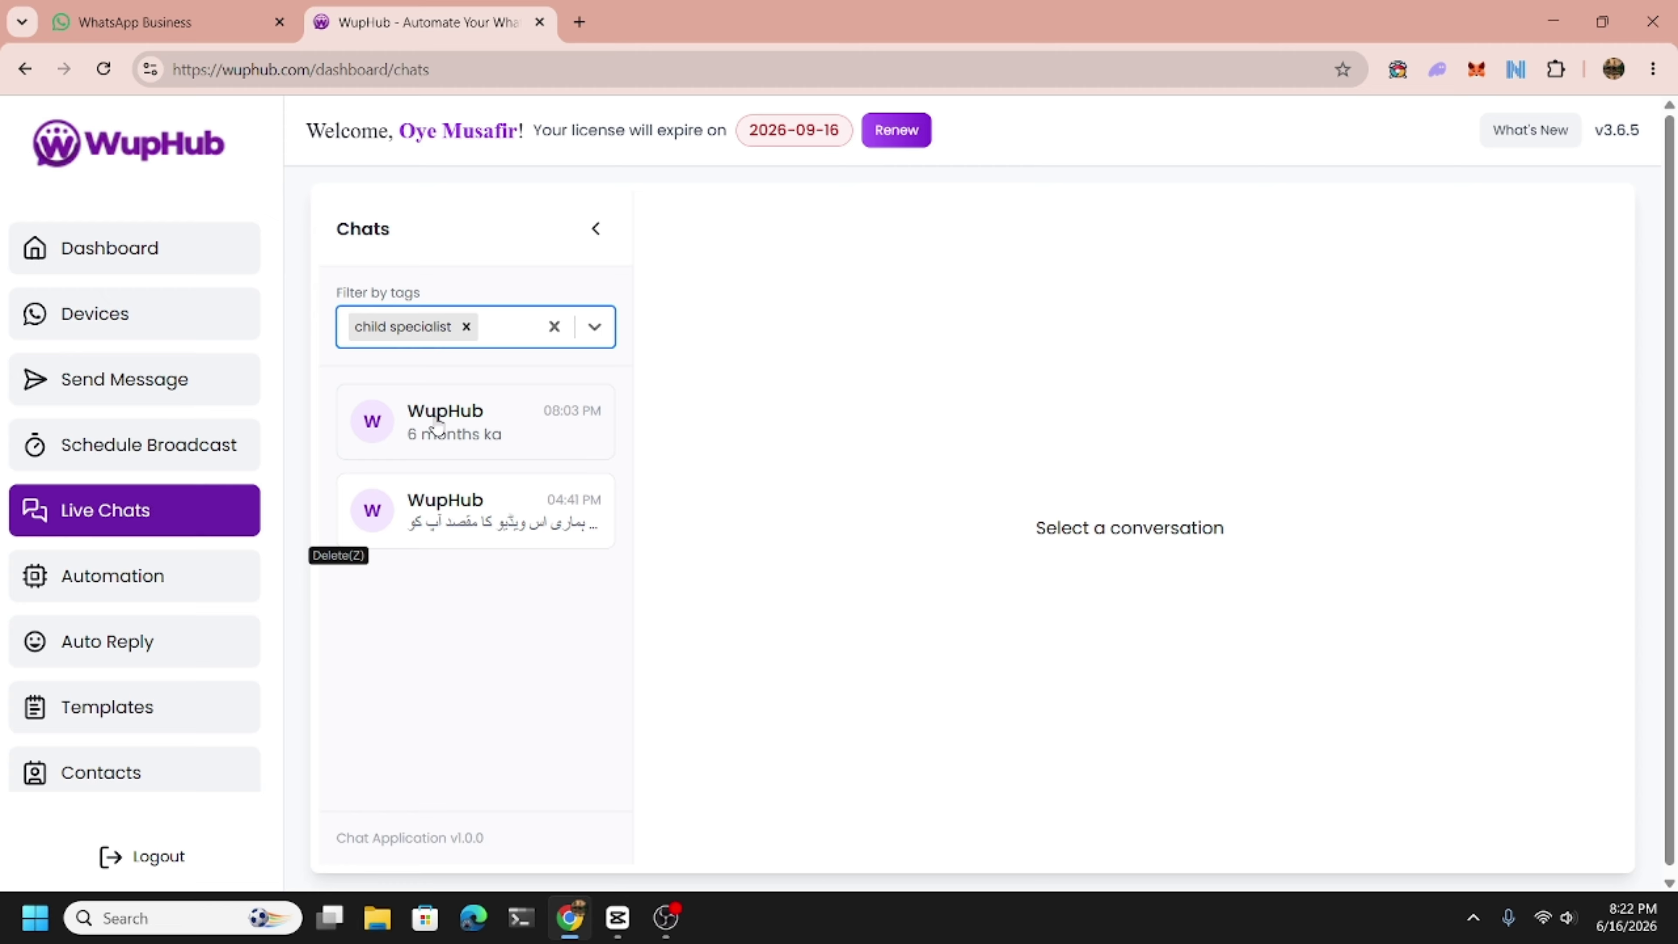
# Review the most recent tagged chat's booking conversation, then return to the Automation flows list.
pyautogui.click(437, 426)
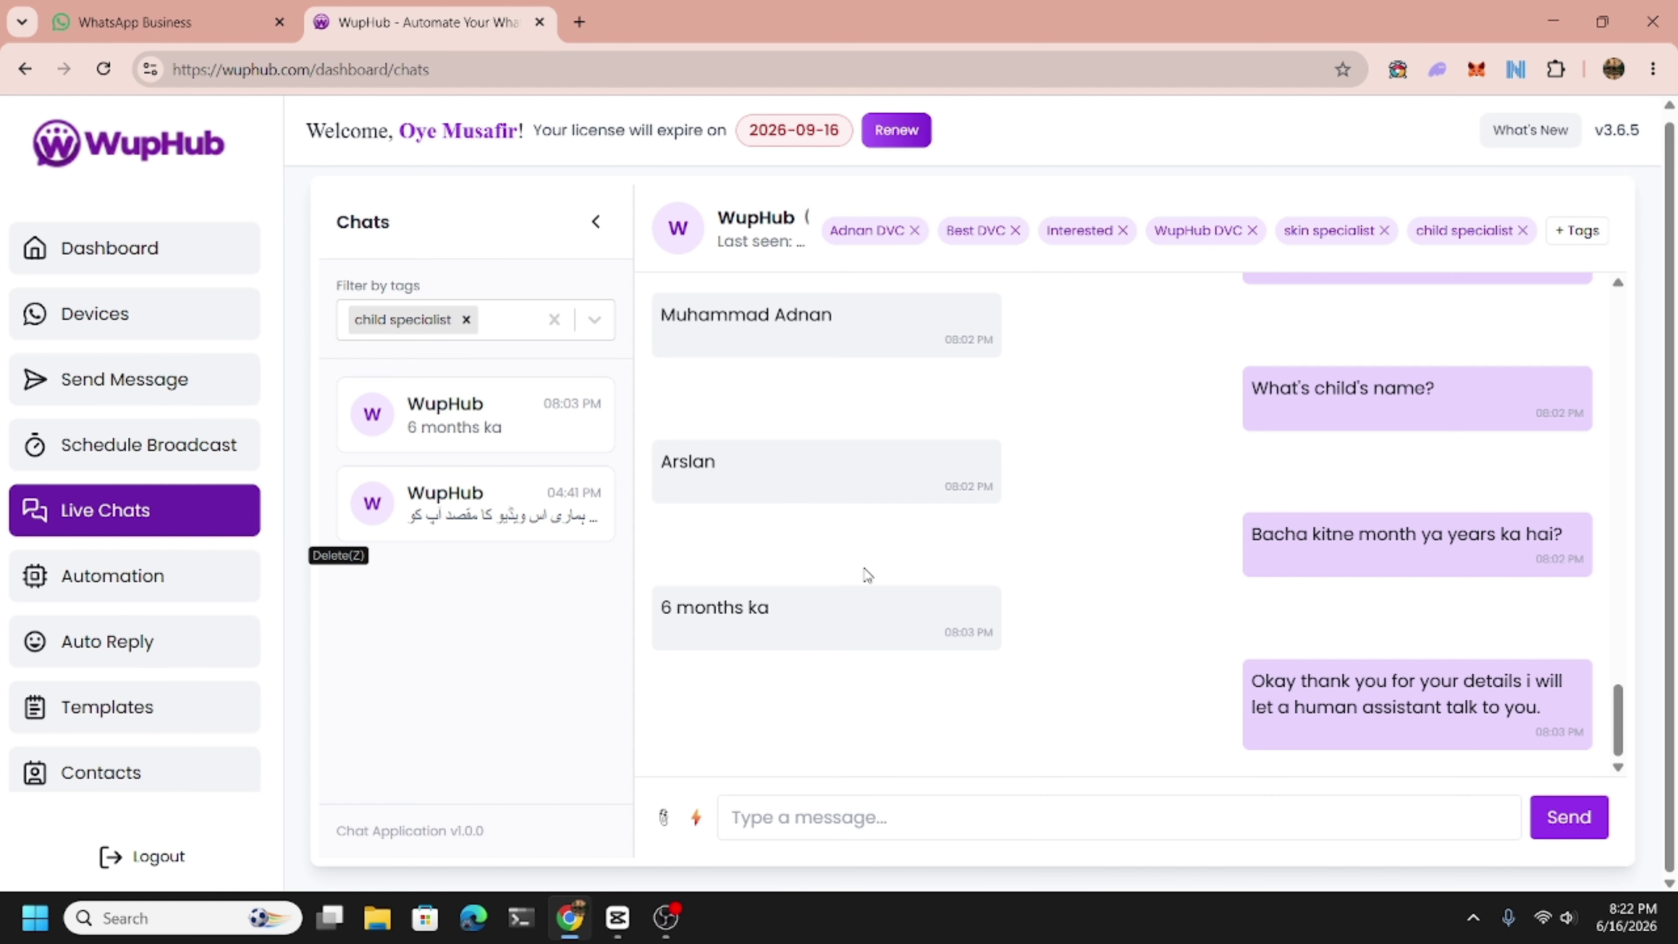
pyautogui.scroll(3, 874, 577)
pyautogui.scroll(4, 873, 578)
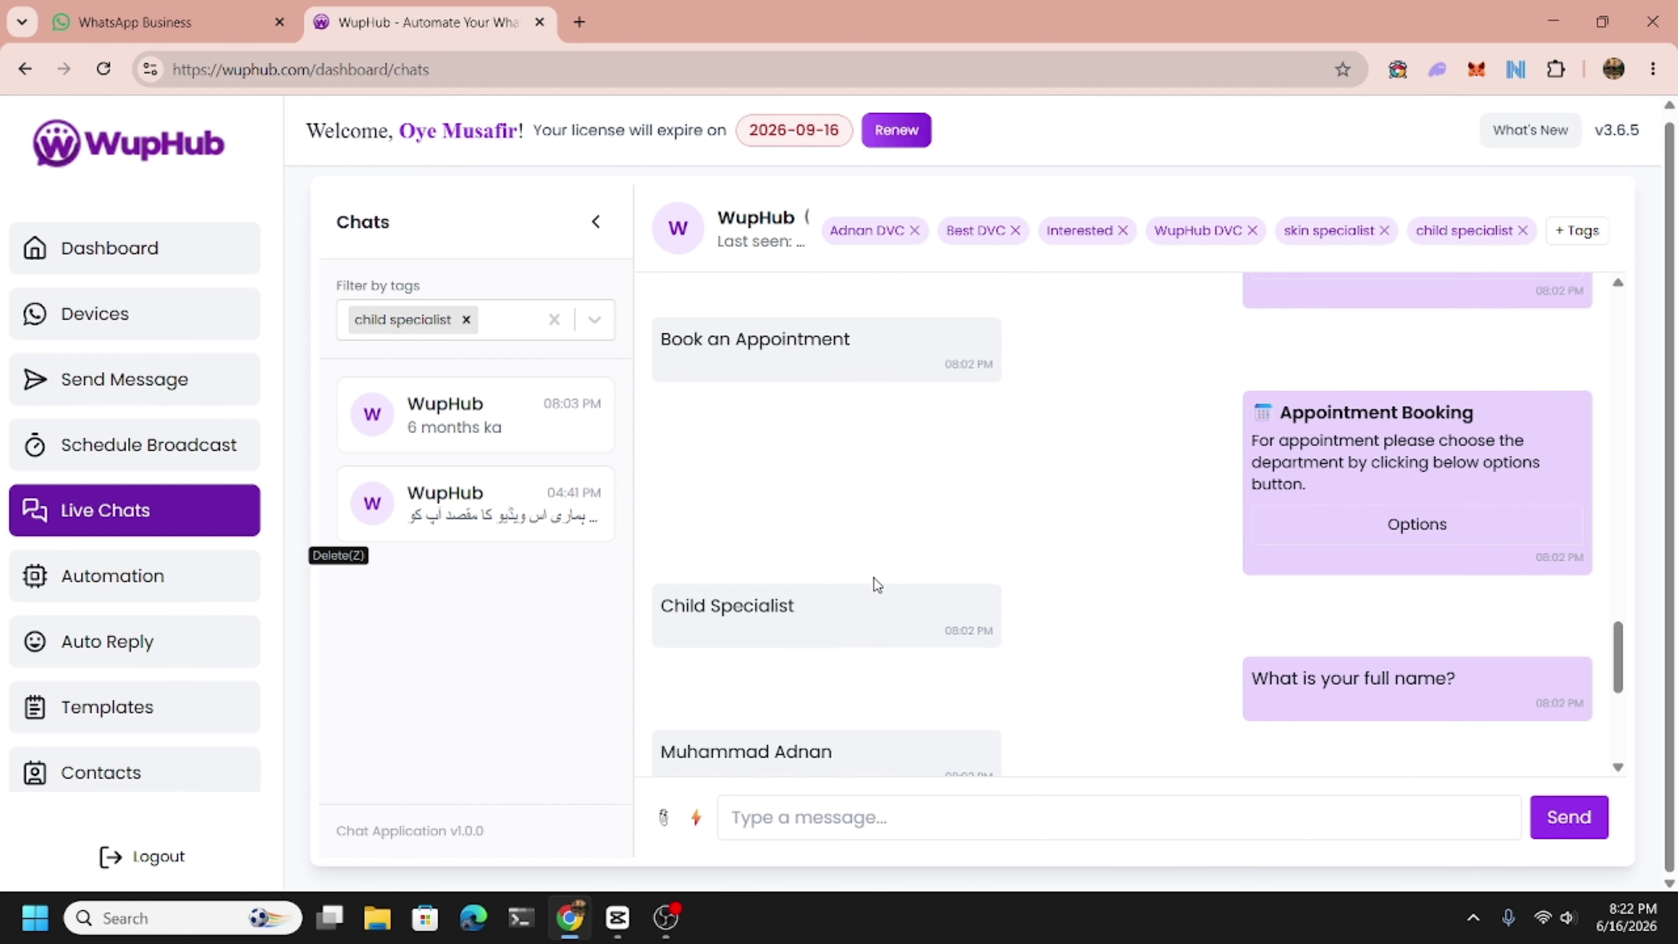
pyautogui.scroll(4, 873, 586)
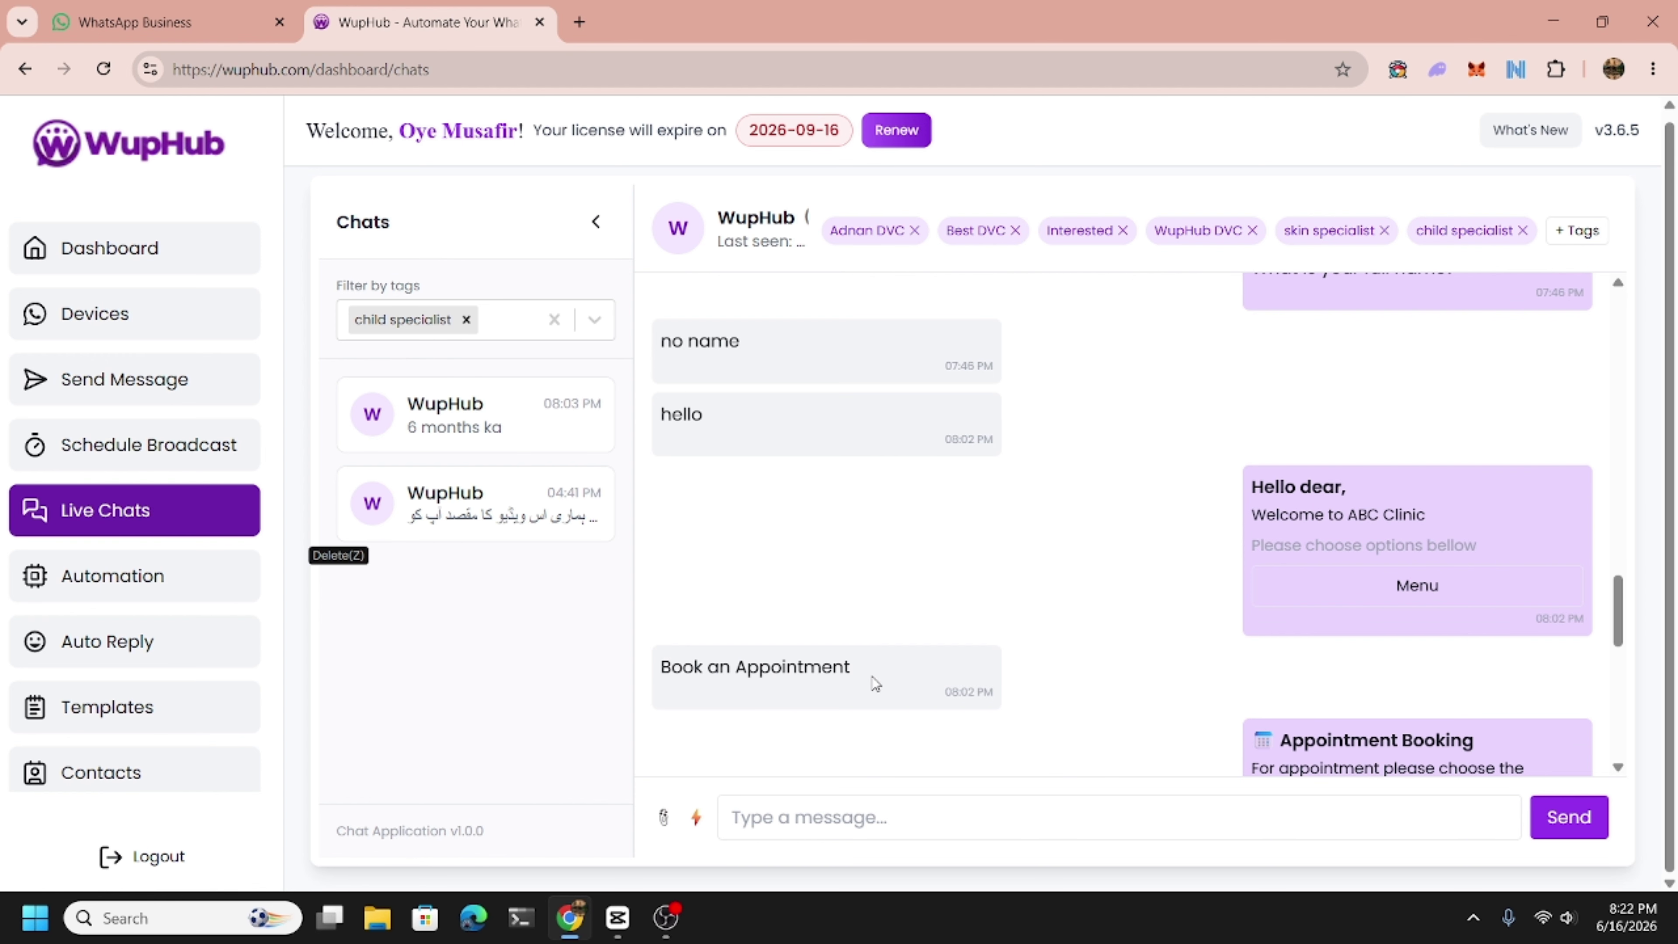
pyautogui.scroll(-10, 849, 579)
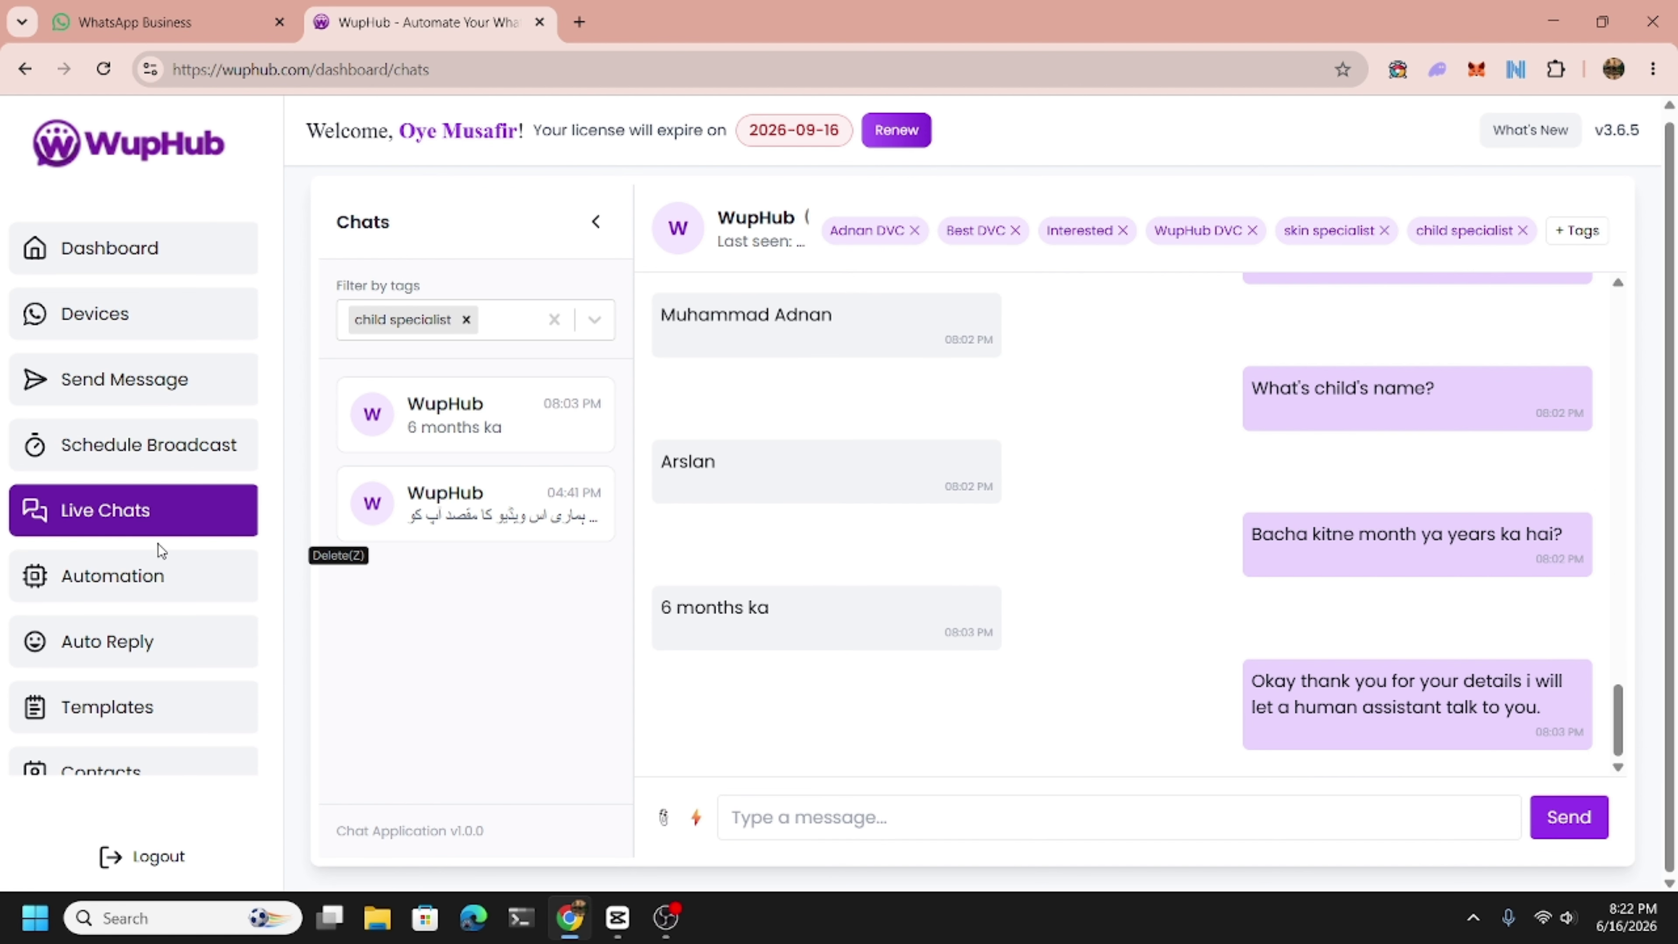
pyautogui.click(146, 592)
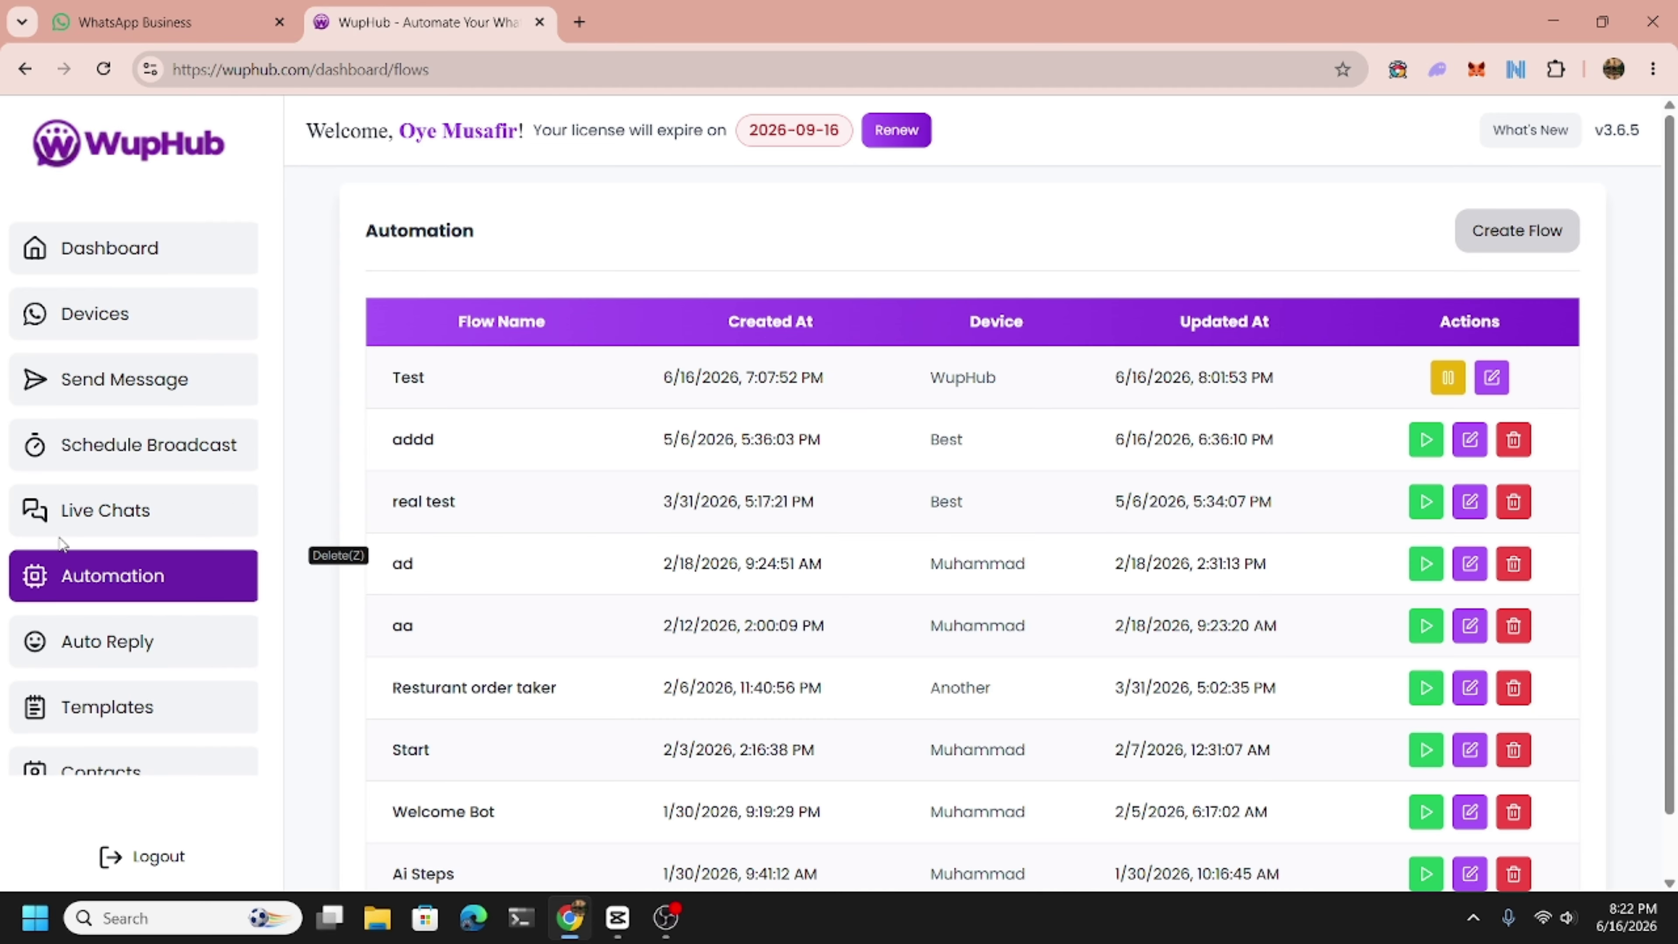
# Go via Integrations to Settings and scroll down to the Webhook Settings section.
pyautogui.scroll(-6, 61, 542)
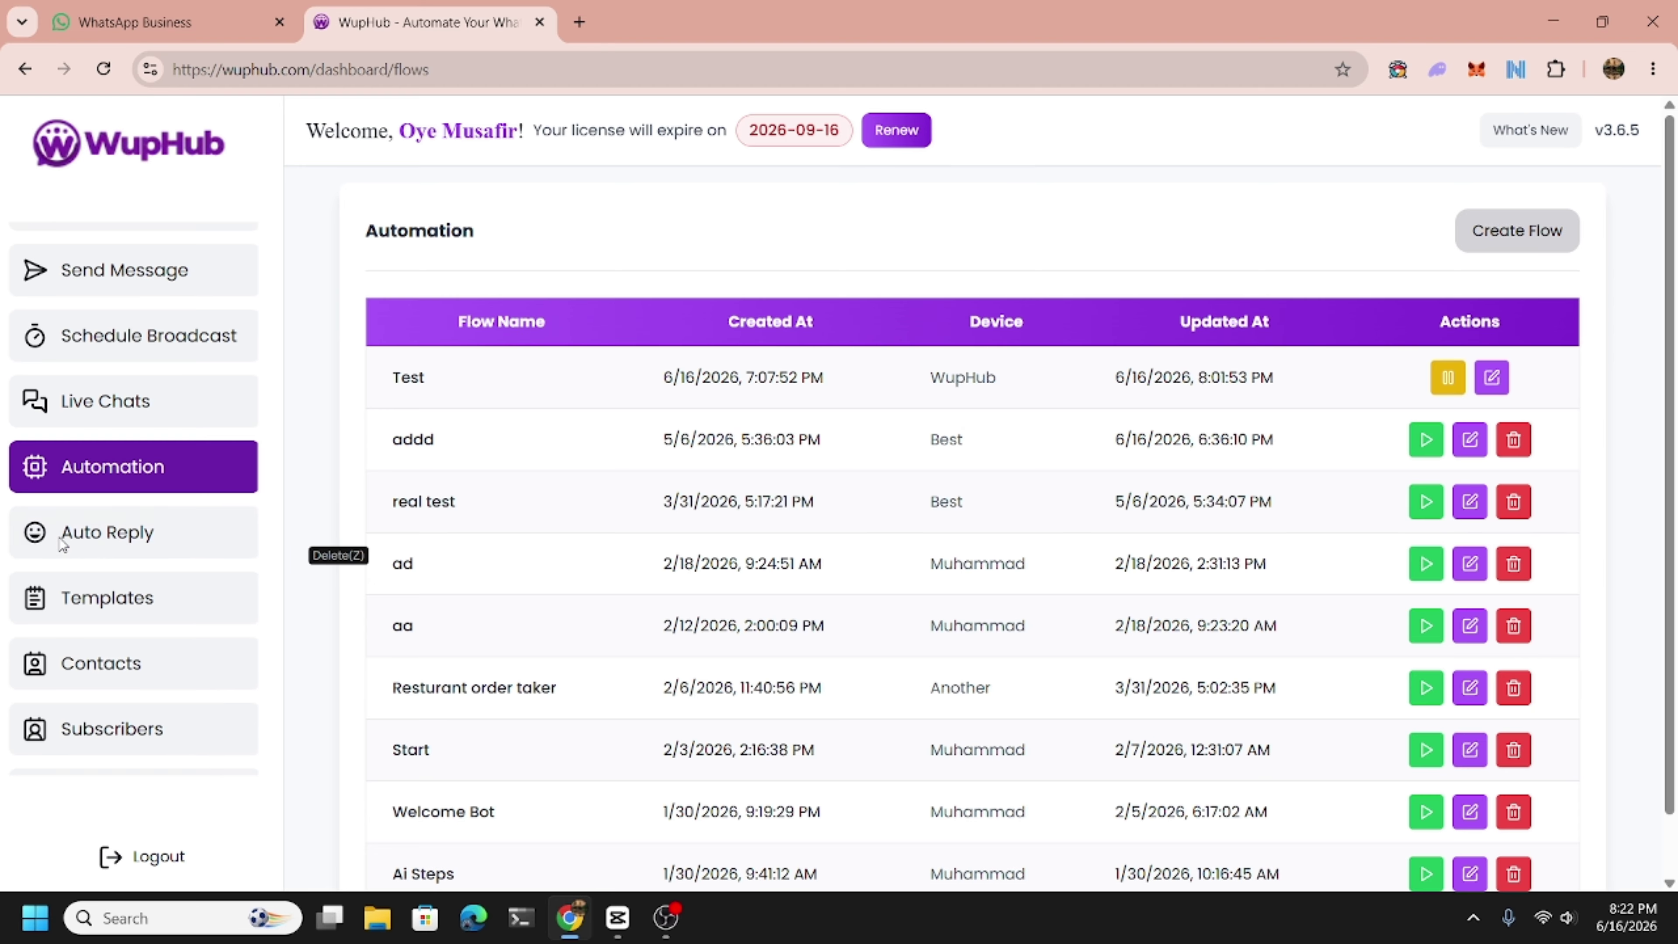
pyautogui.click(125, 733)
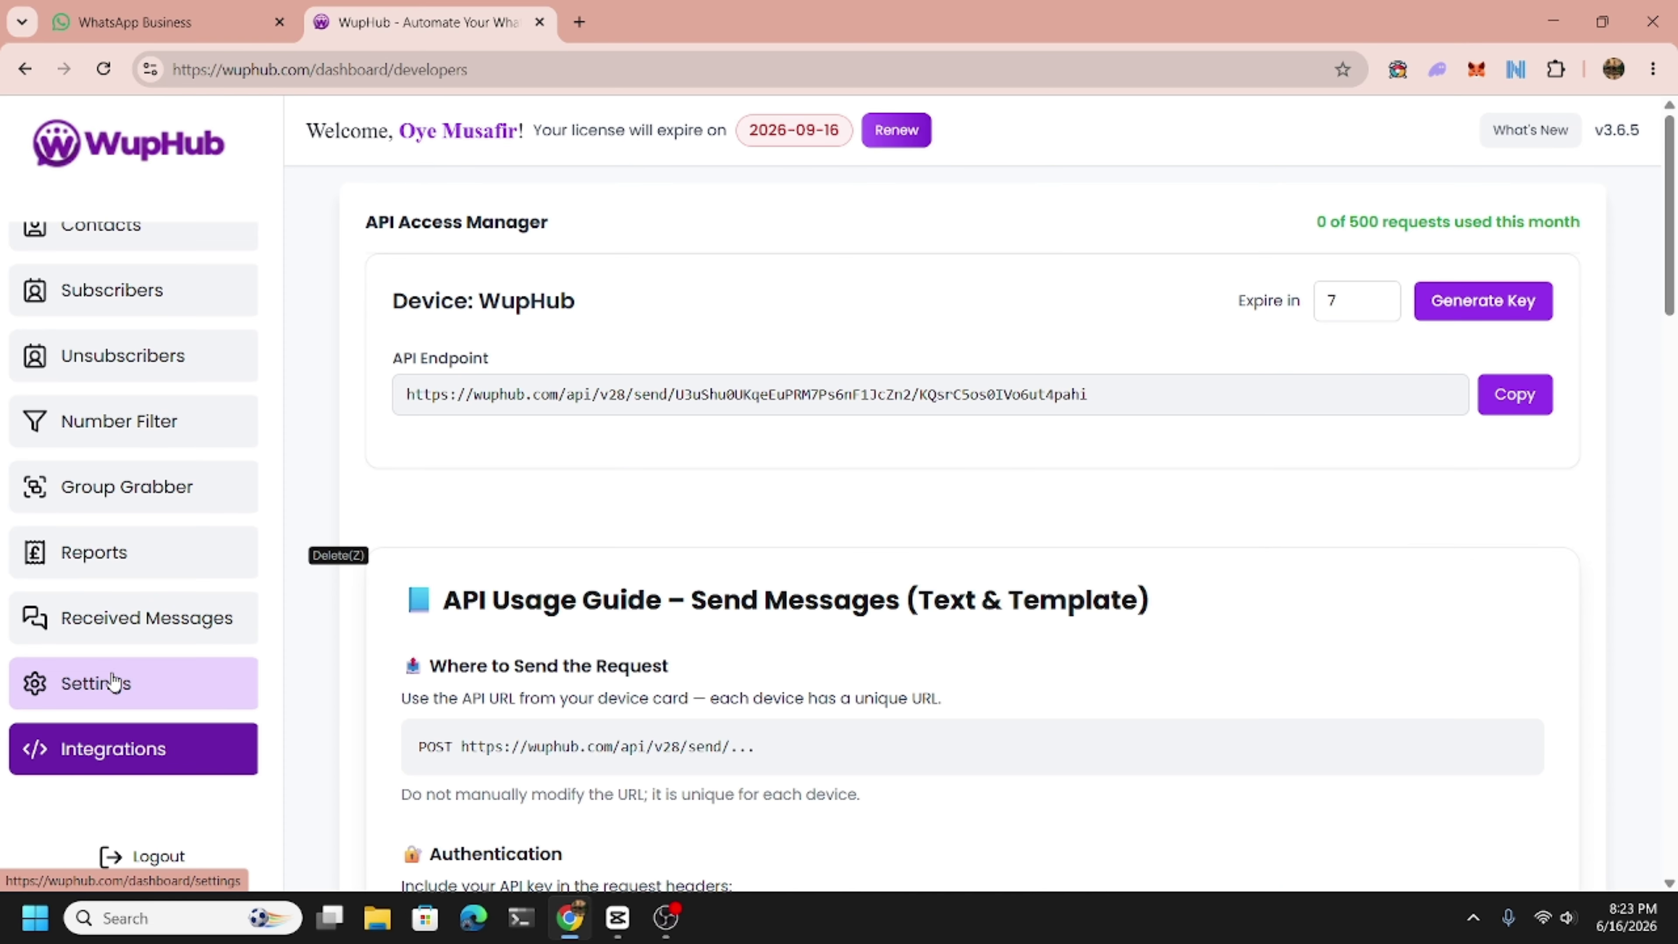
pyautogui.click(116, 681)
pyautogui.scroll(-5, 594, 666)
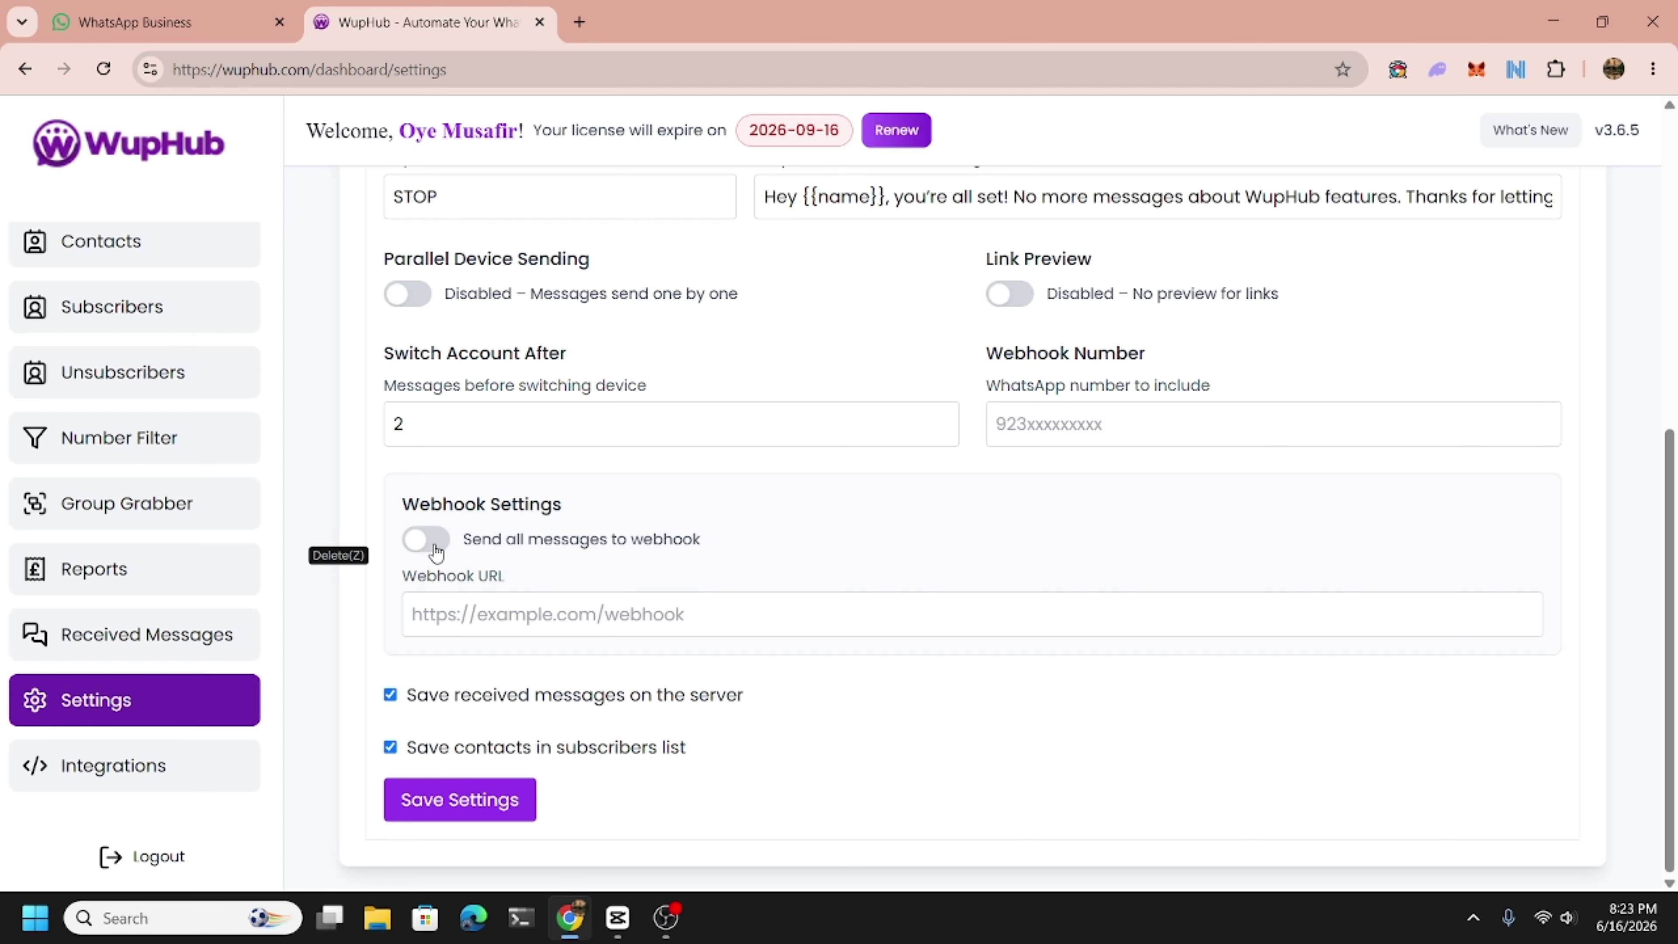
# Enable 'Send all messages to webhook', leave the Webhook URL empty, and open Integrations.
pyautogui.click(437, 552)
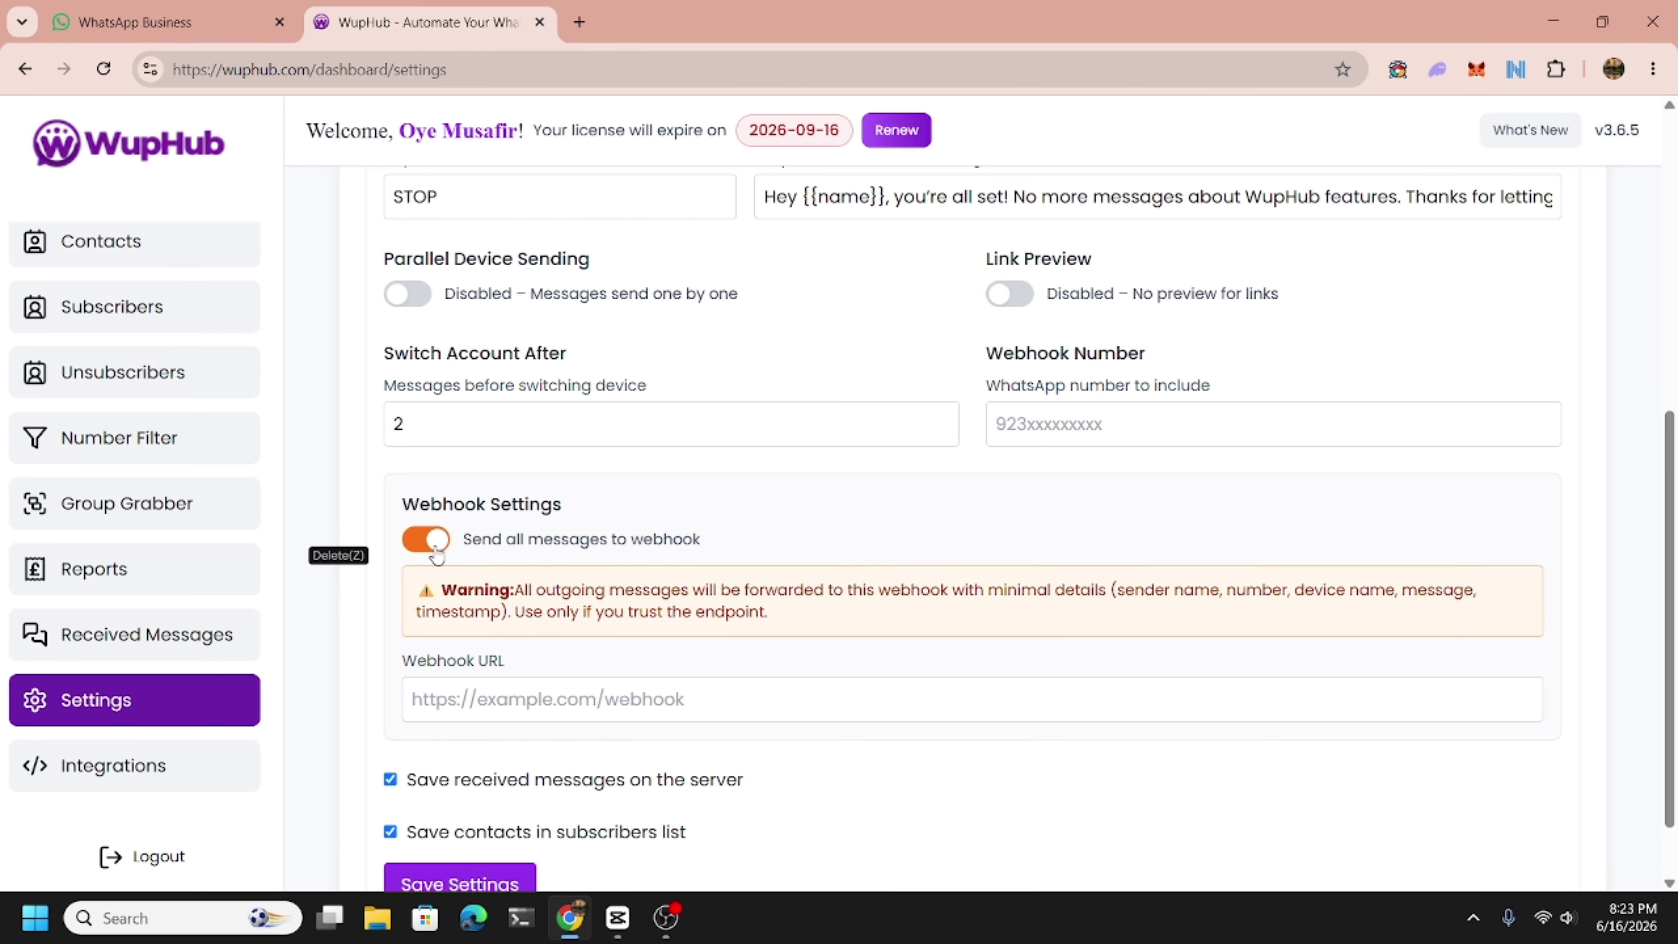
pyautogui.click(483, 706)
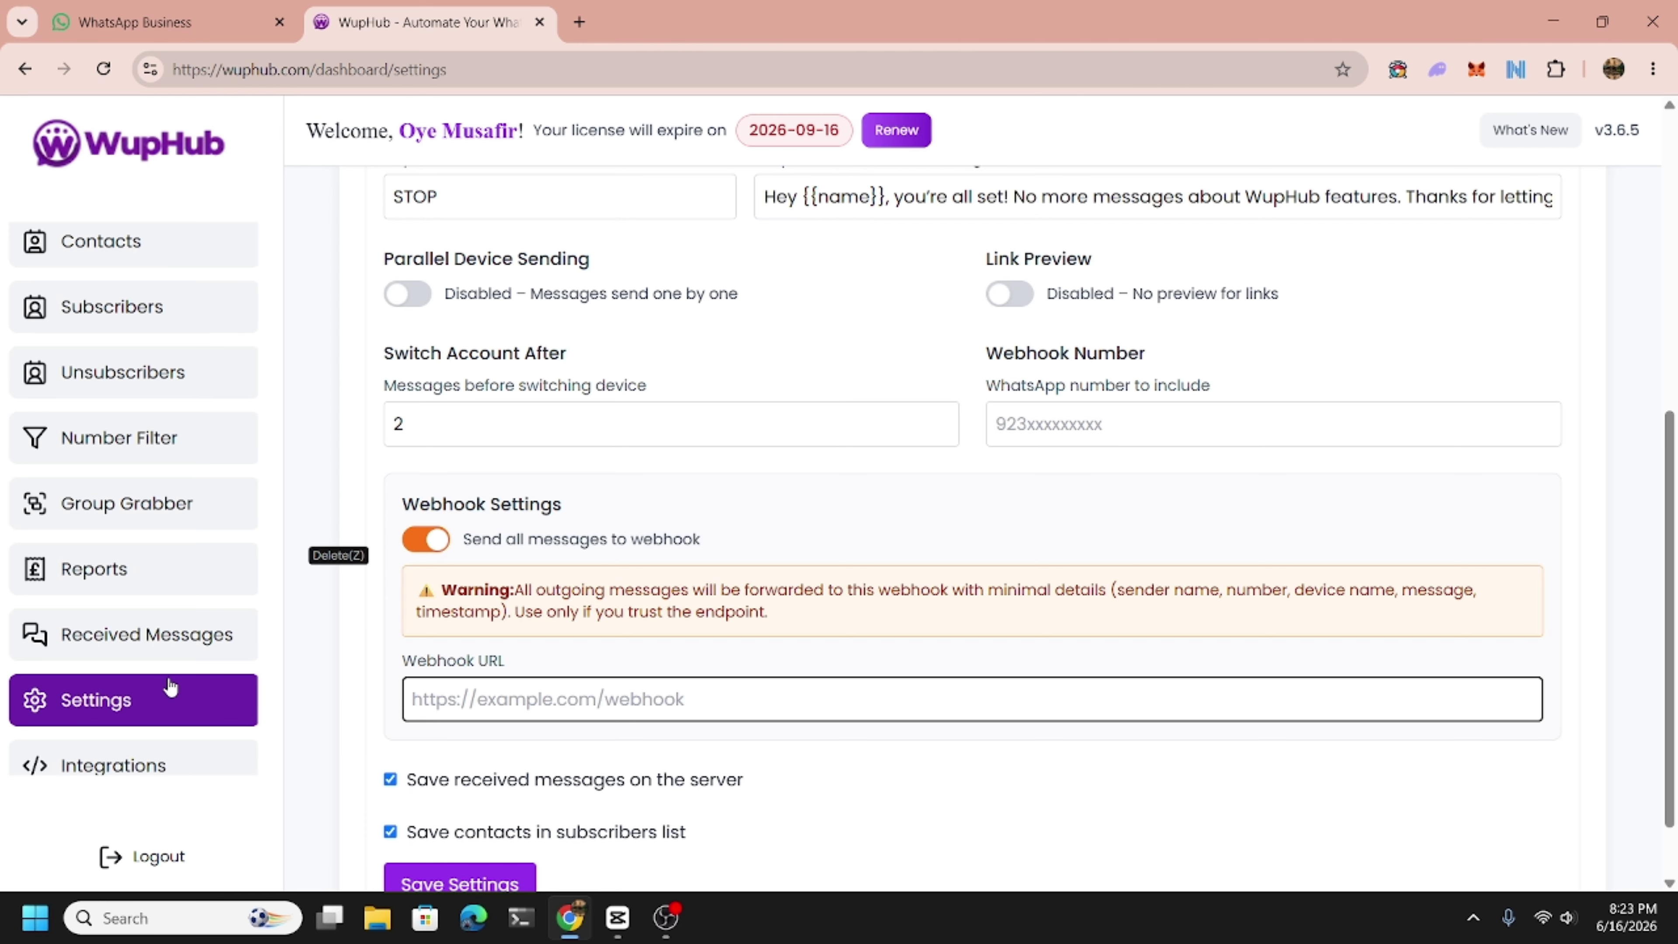
pyautogui.scroll(-1, 138, 547)
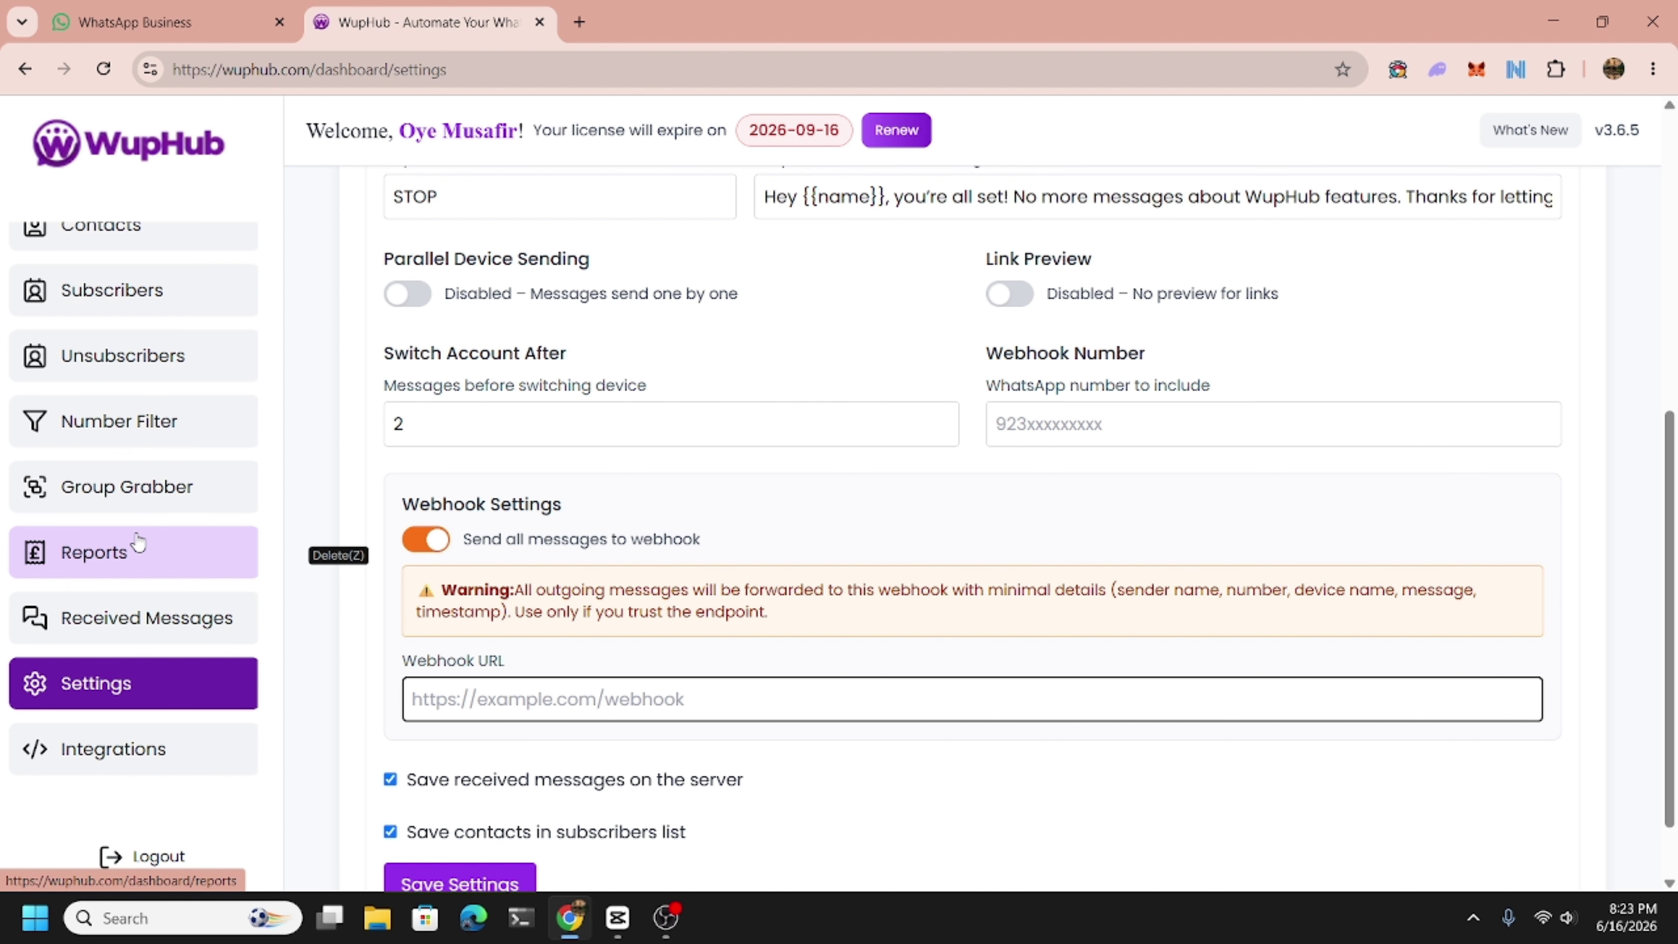
pyautogui.click(119, 744)
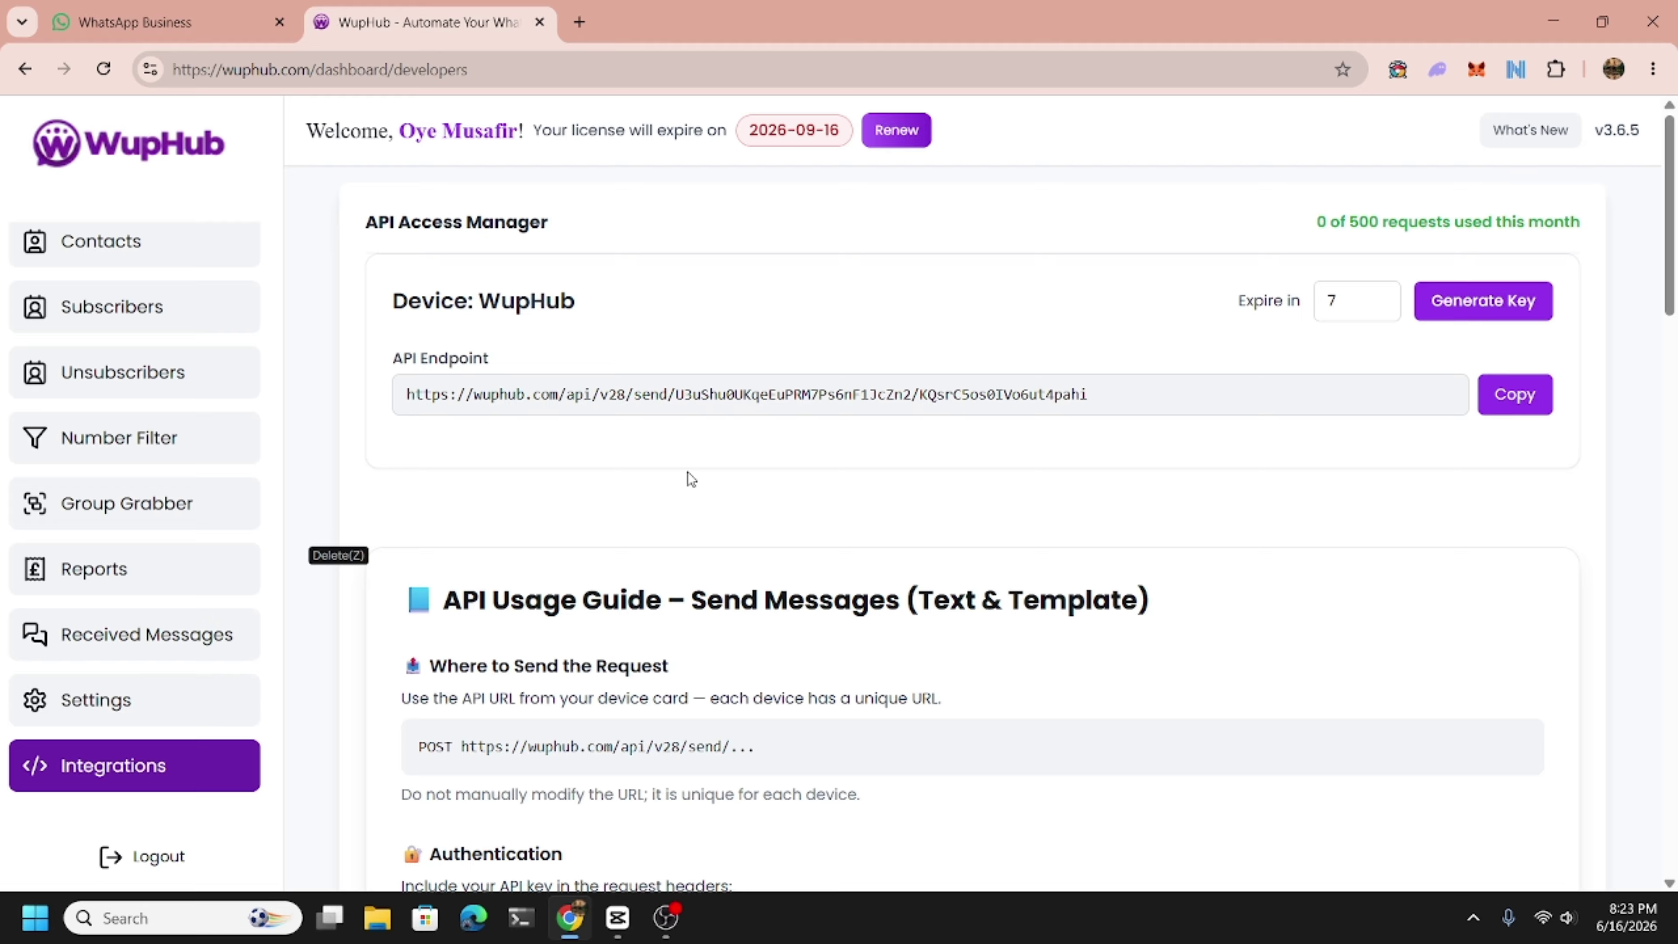
# Generate a new API key for the WupHub device and scroll through the API Usage Guide.
pyautogui.click(1512, 300)
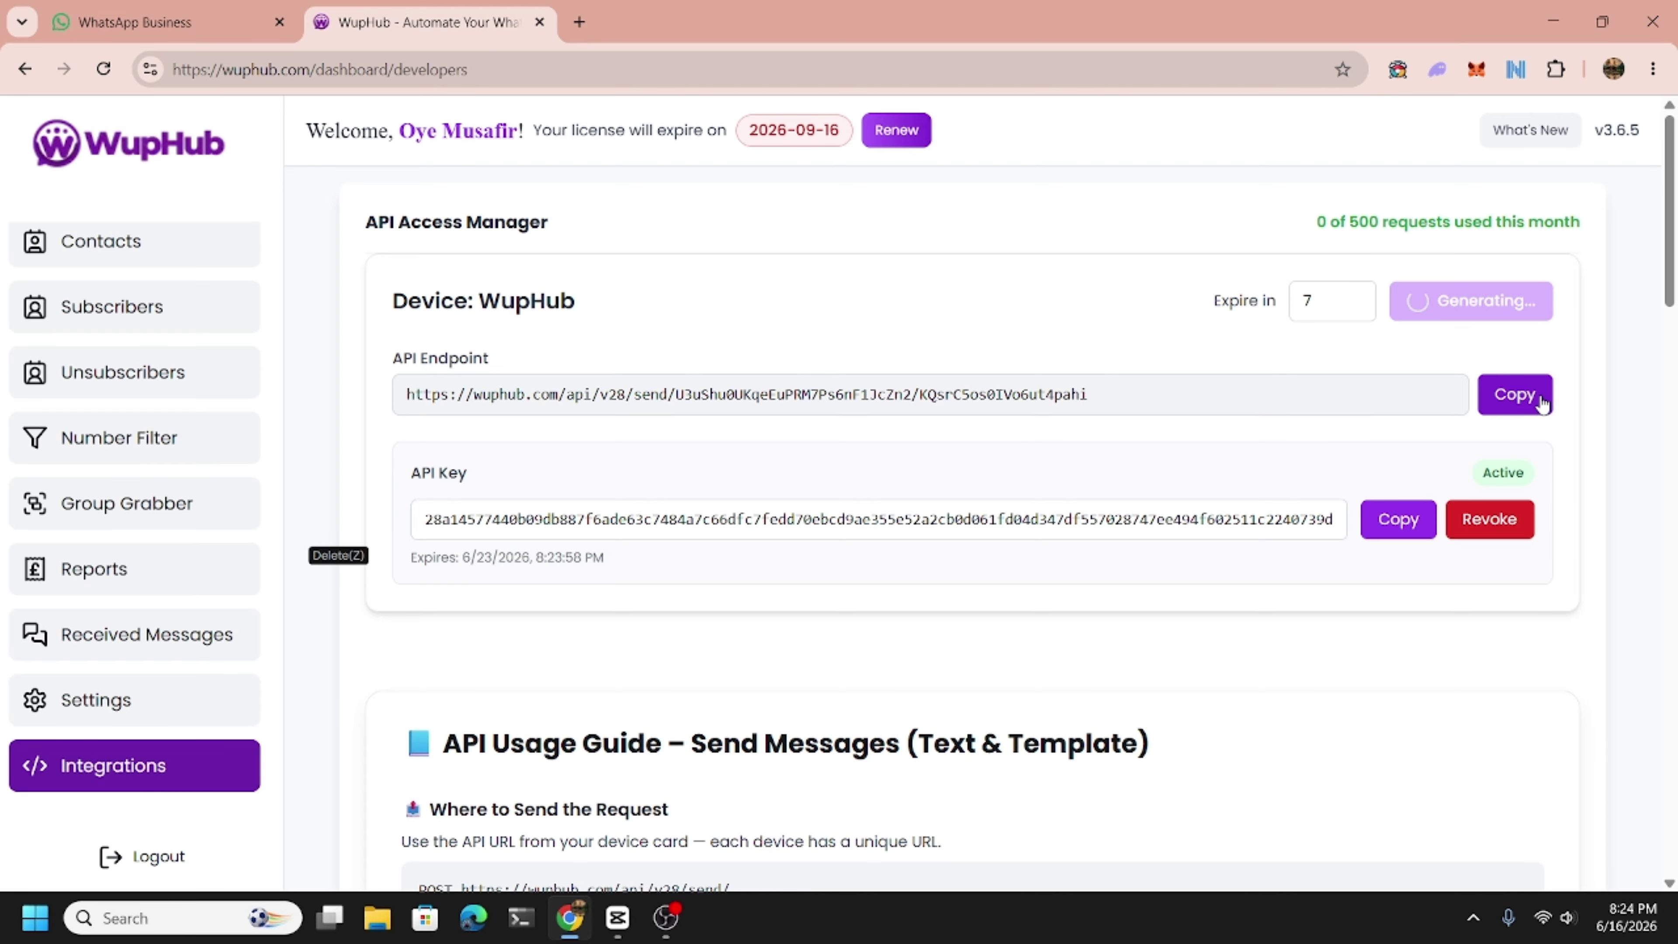
pyautogui.scroll(-1, 907, 673)
pyautogui.scroll(-10, 907, 673)
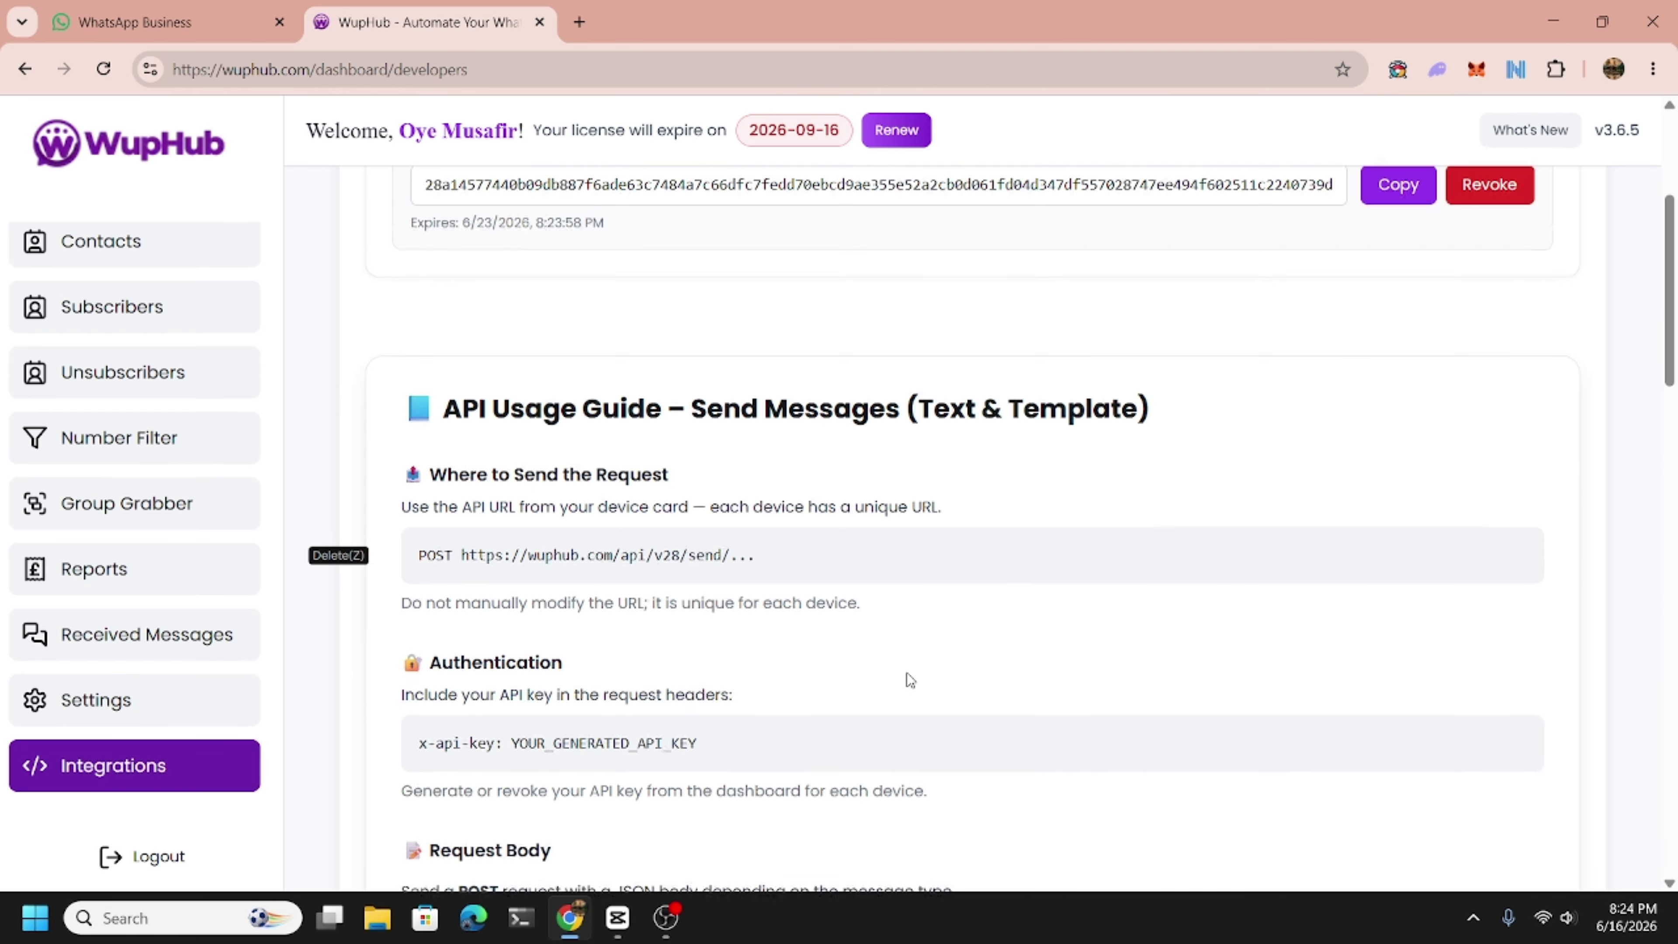
pyautogui.scroll(3, 550, 566)
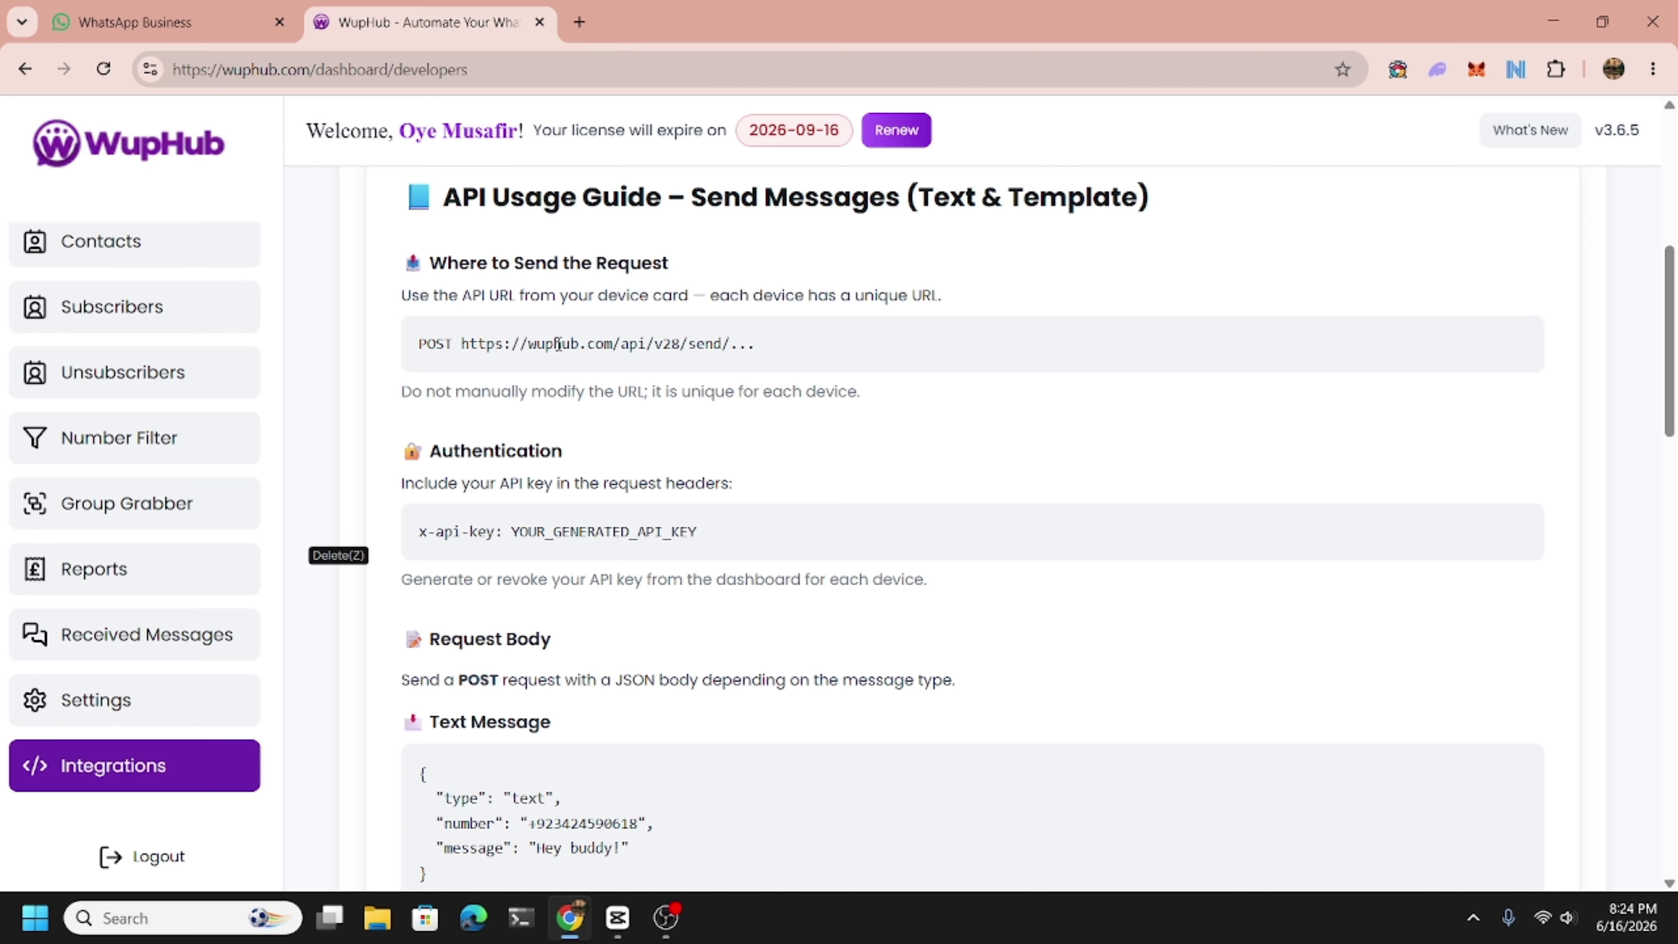
pyautogui.scroll(3, 663, 256)
pyautogui.scroll(-3, 662, 257)
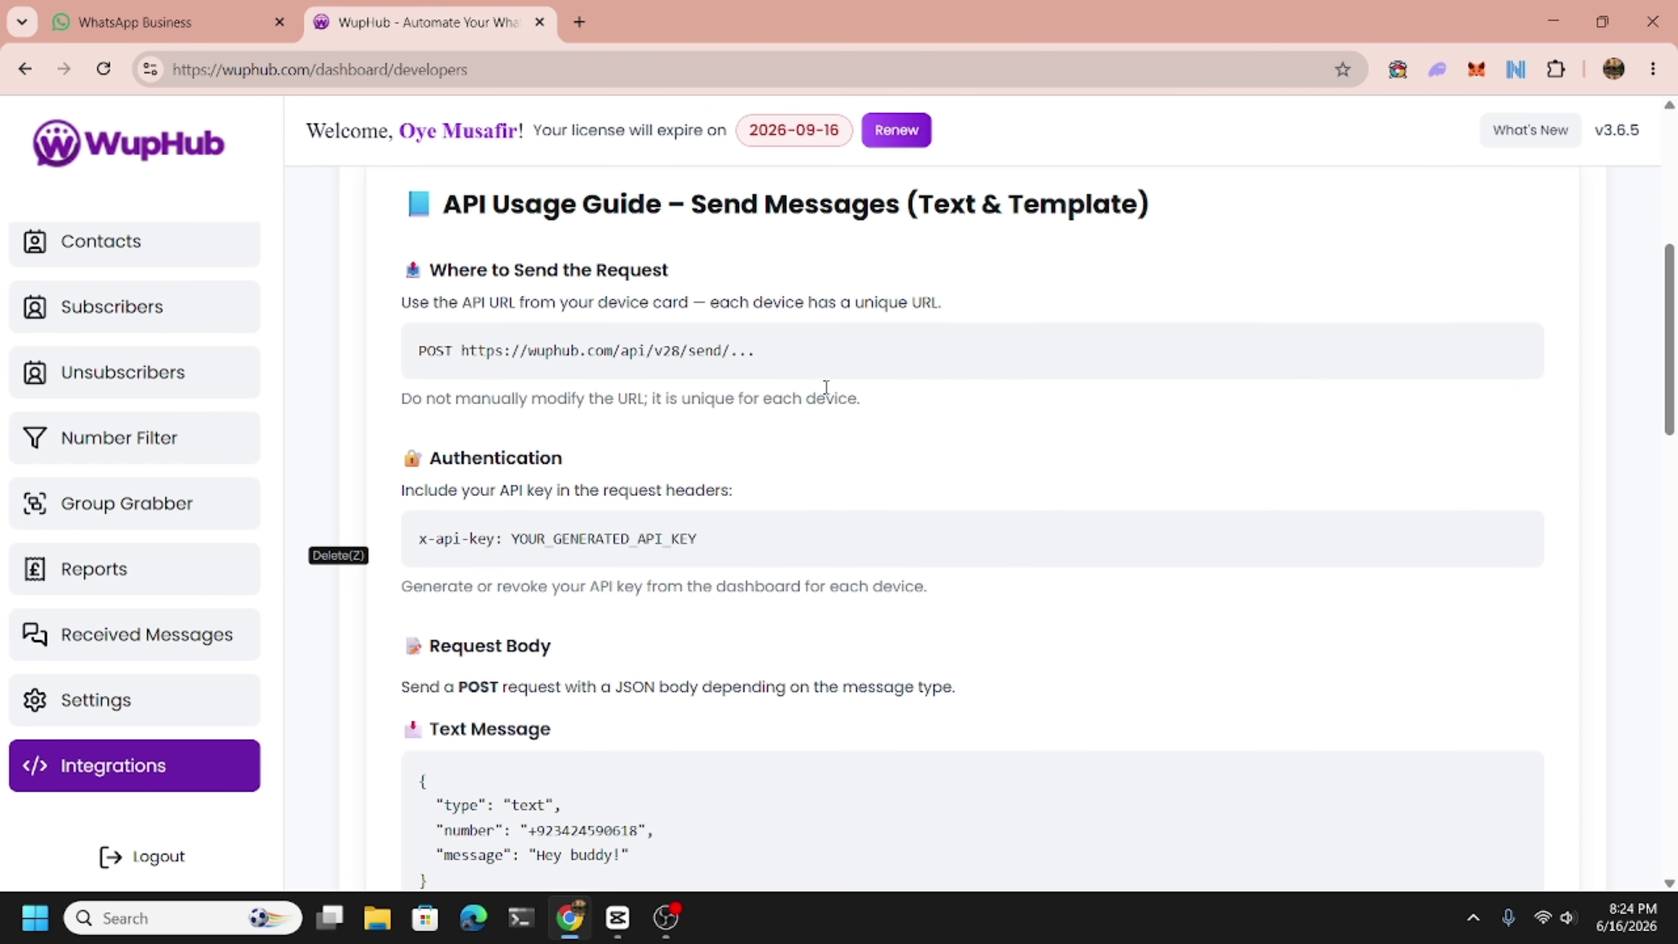
pyautogui.scroll(3, 823, 386)
pyautogui.scroll(-6, 714, 541)
pyautogui.scroll(-2, 694, 557)
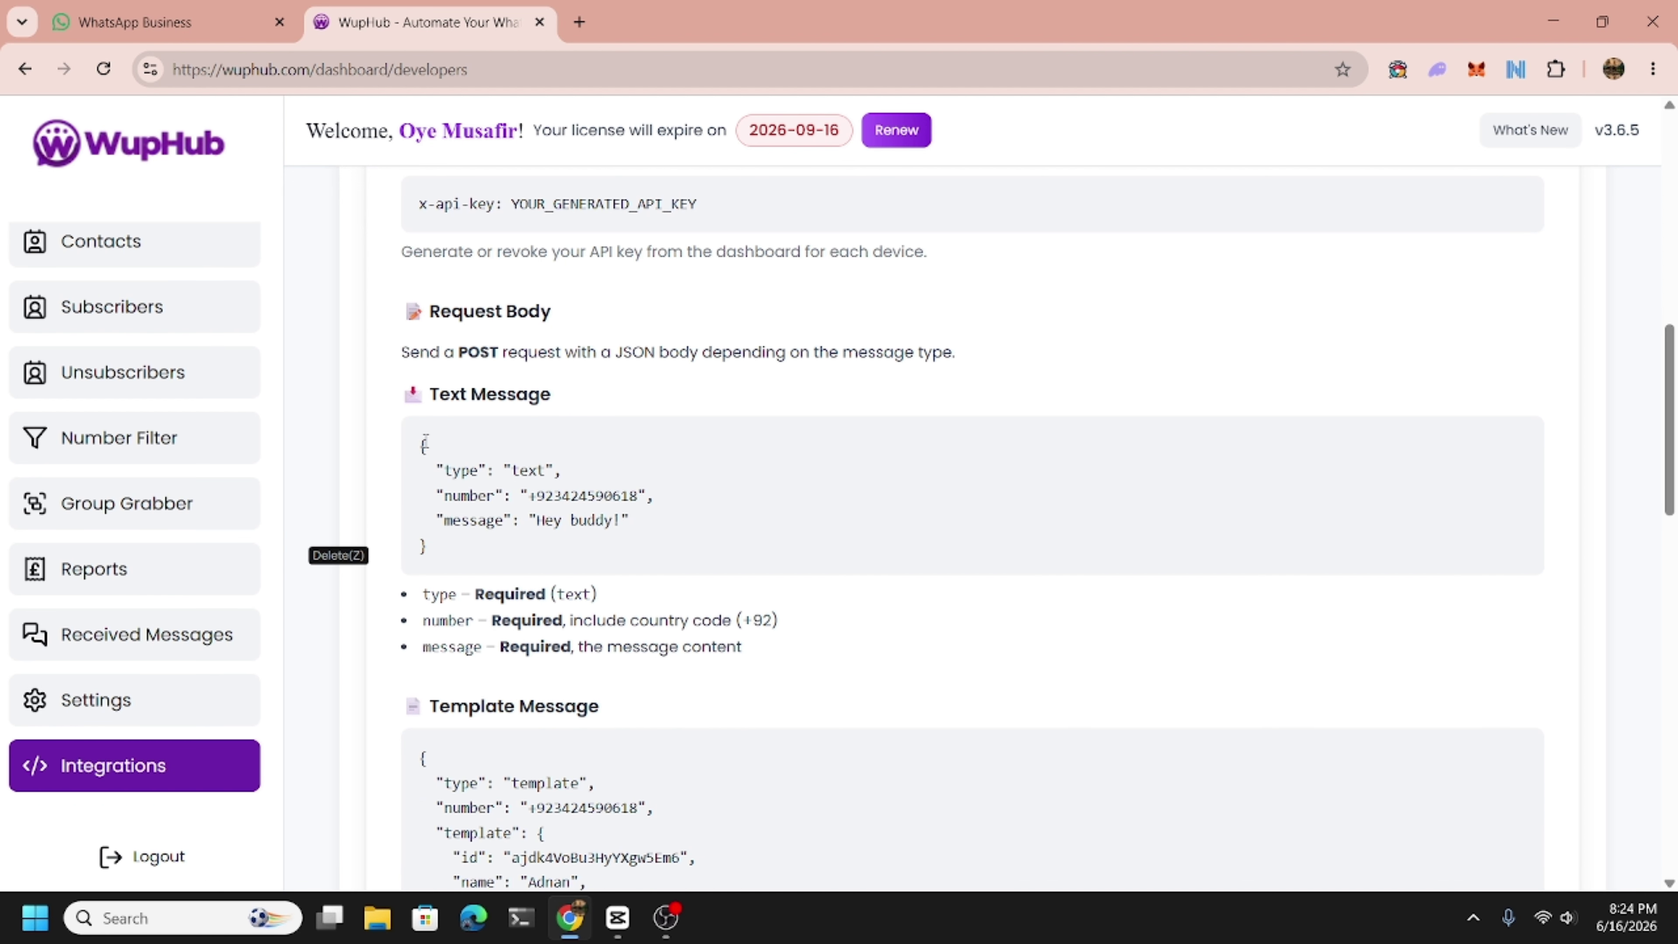
# Select parts of the Text Message JSON example, including the phone number and the word 'buddy'.
pyautogui.moveTo(424, 441); pyautogui.dragTo(461, 568)
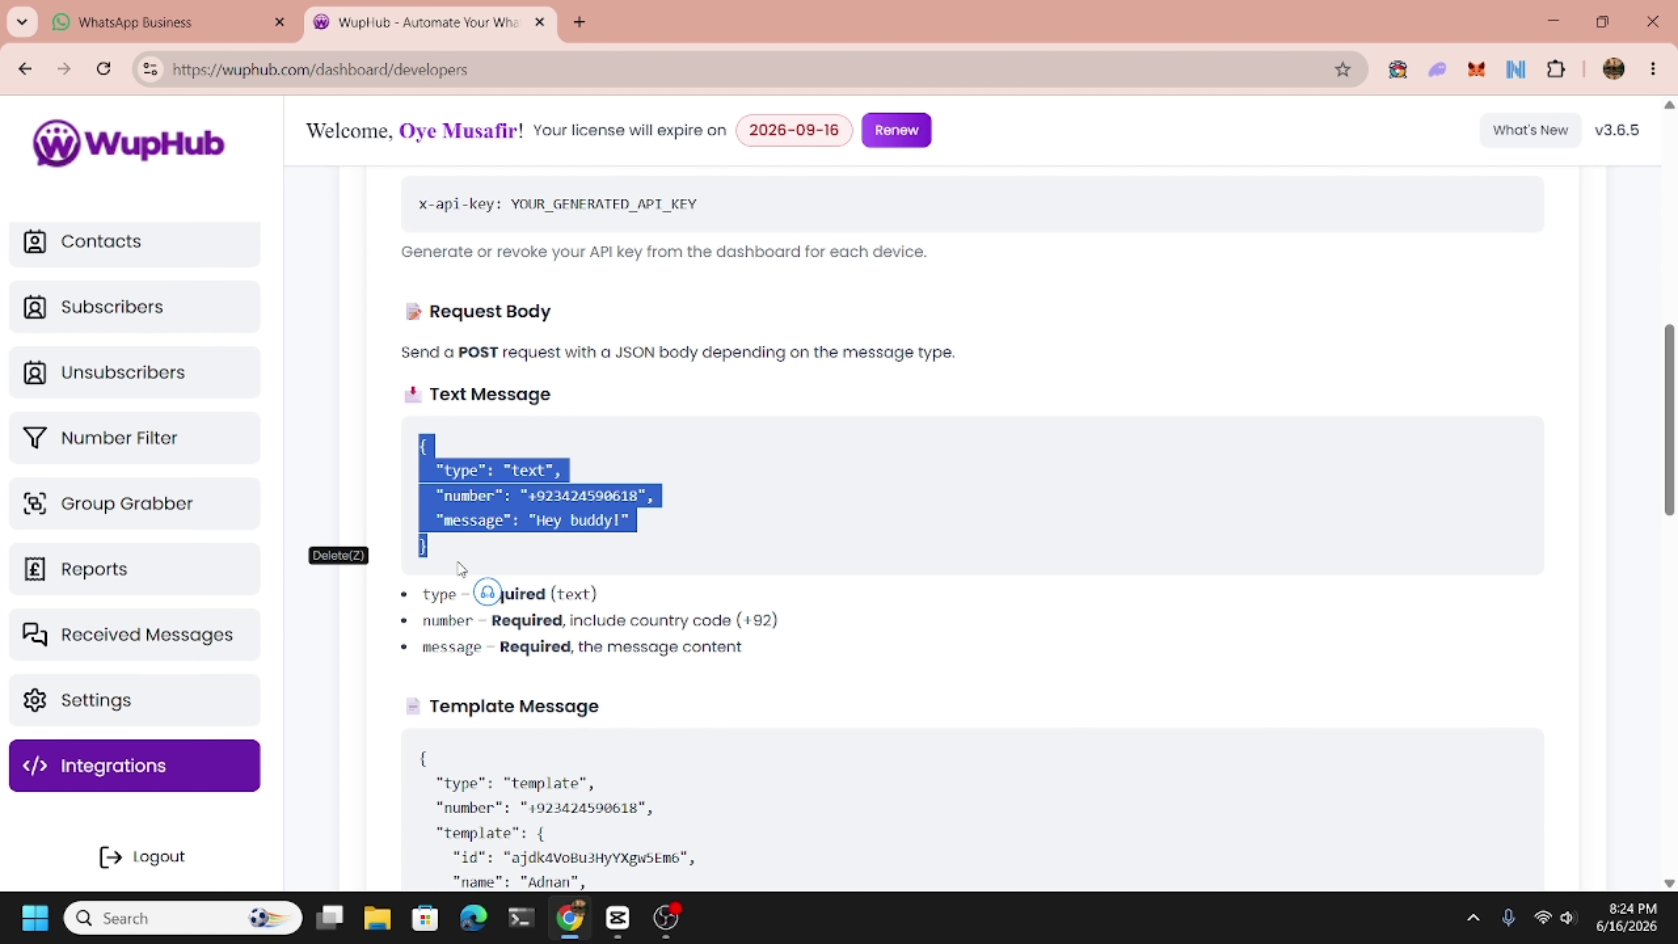
pyautogui.click(462, 539)
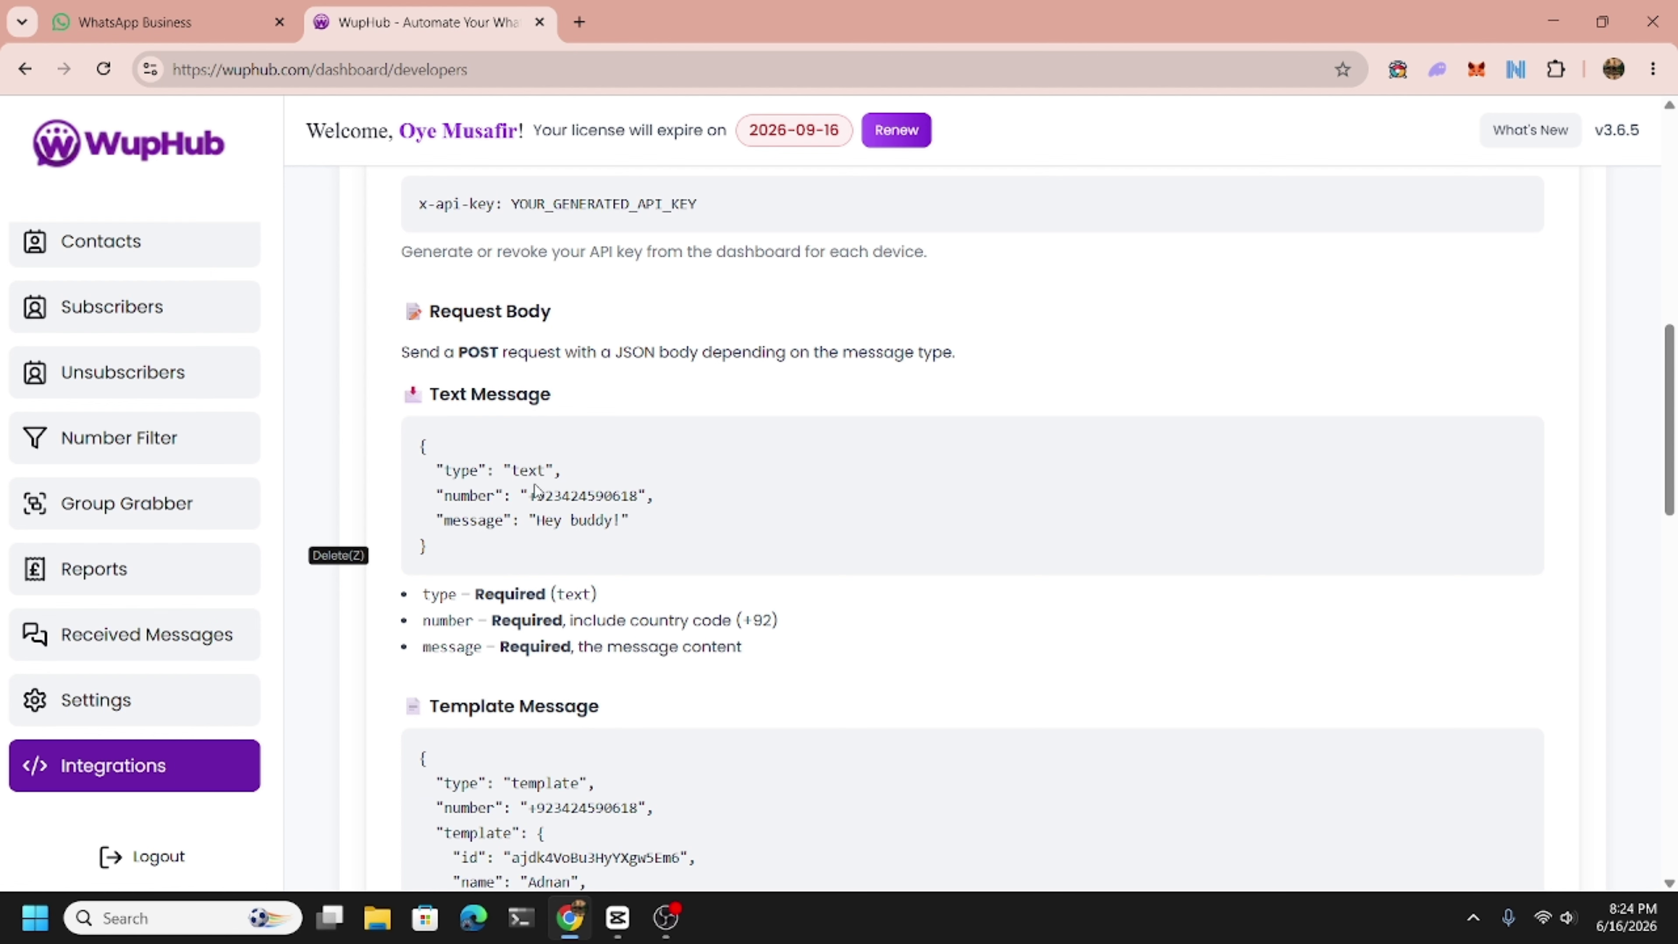
pyautogui.doubleClick(599, 494)
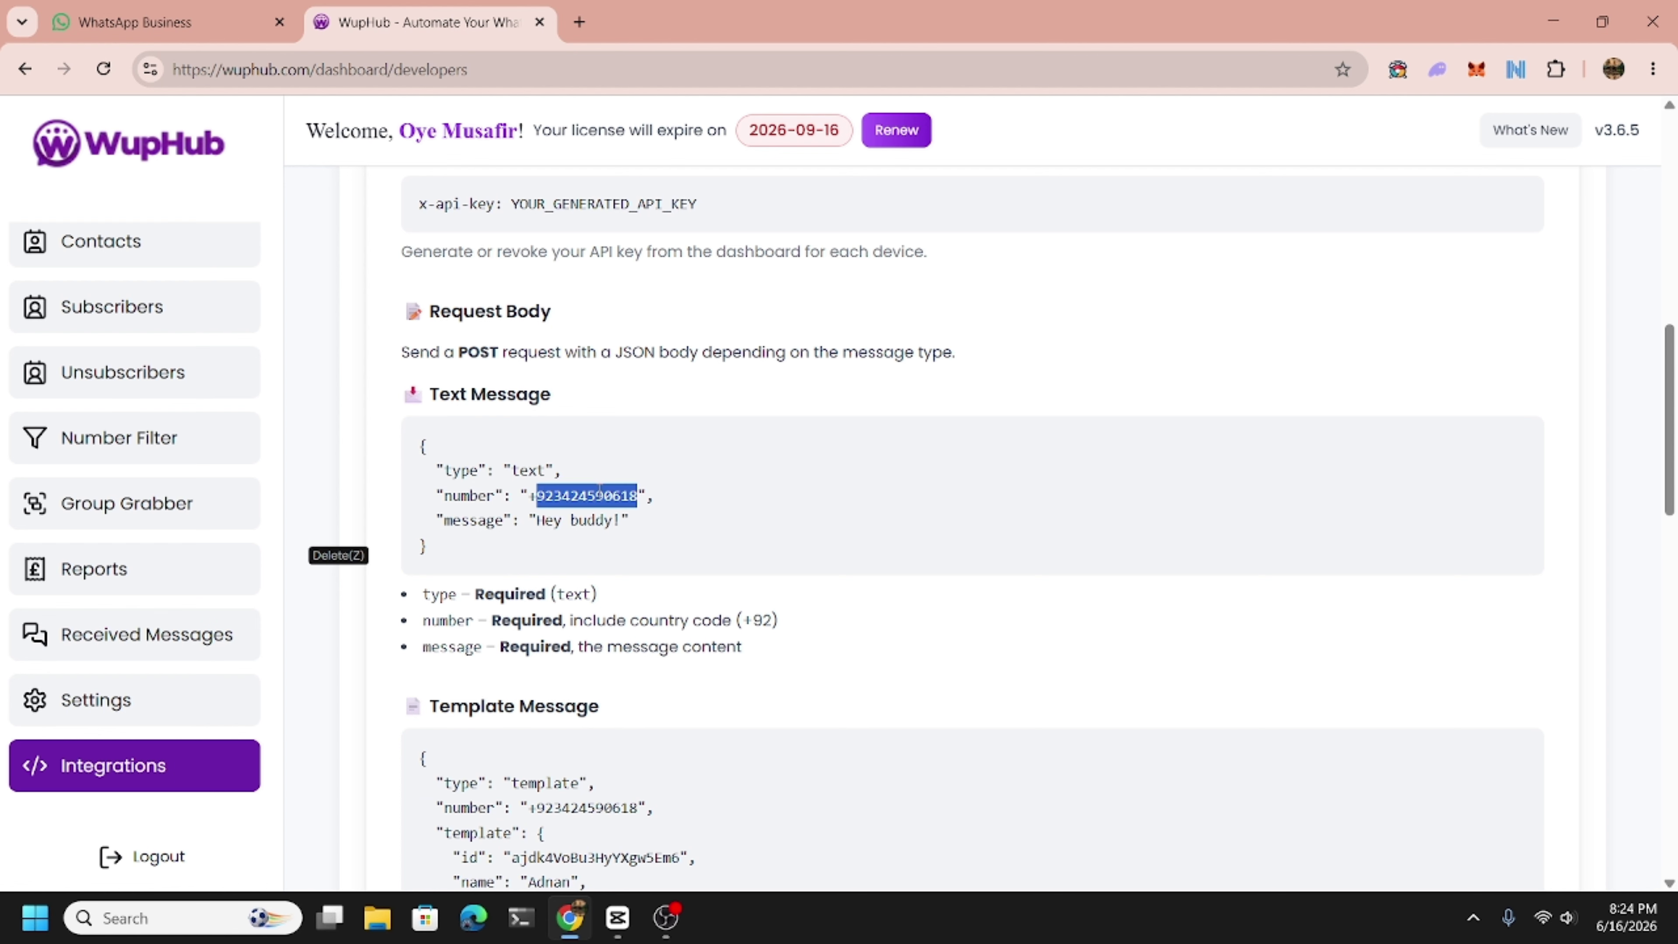
pyautogui.doubleClick(591, 520)
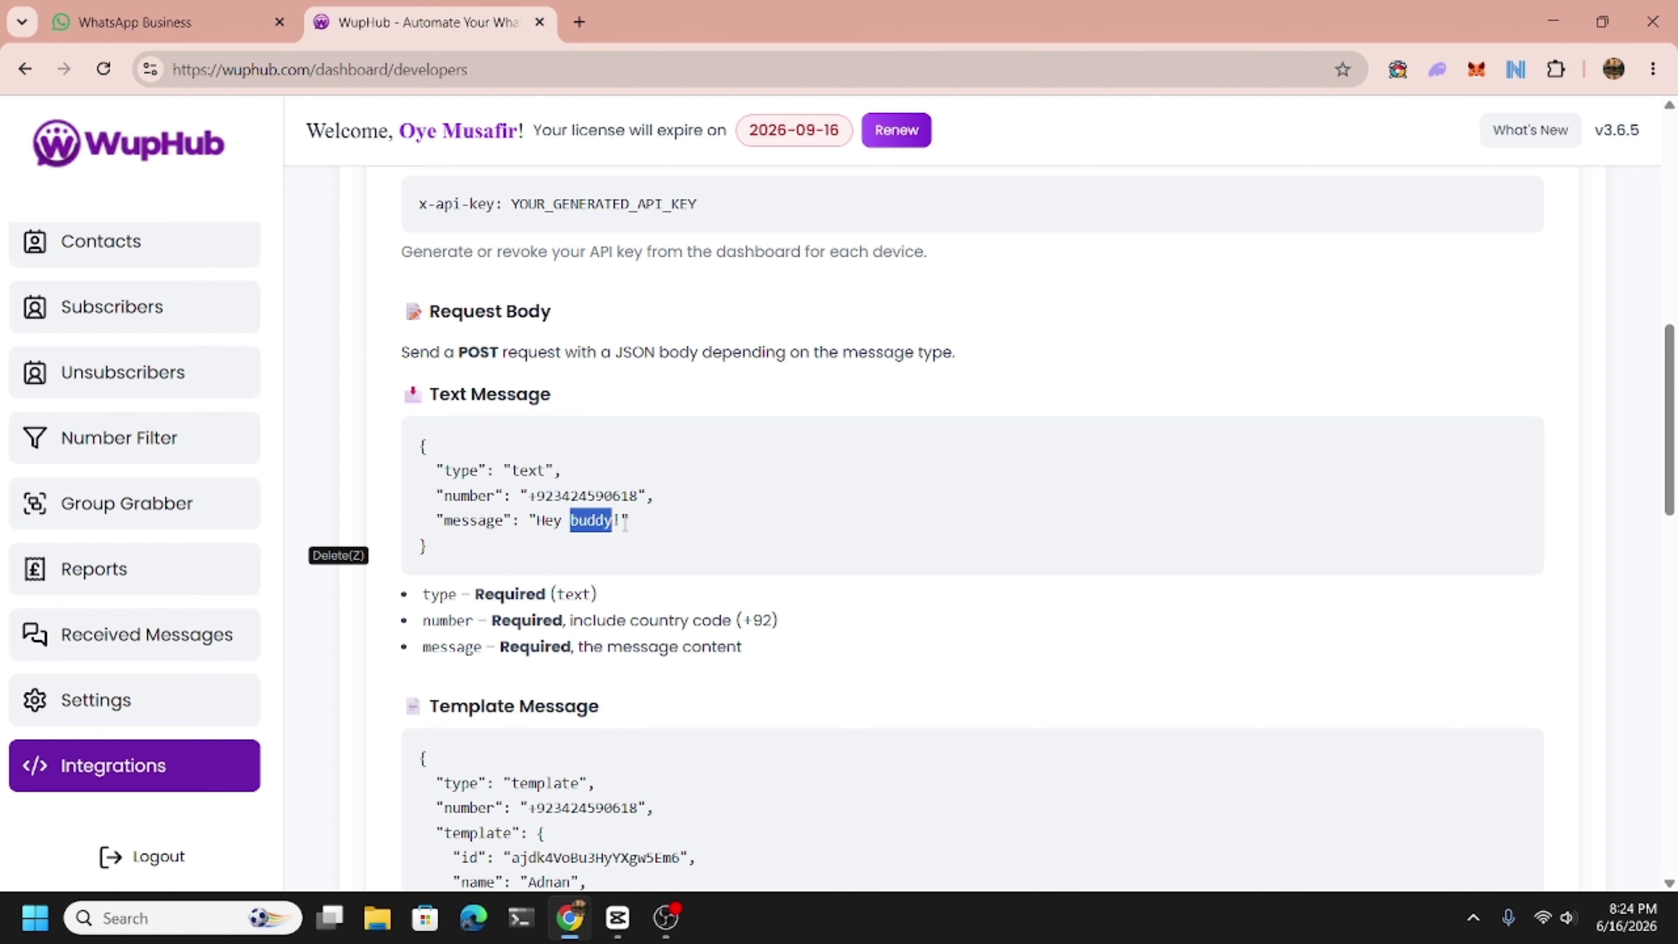
pyautogui.click(636, 531)
pyautogui.scroll(-3, 636, 531)
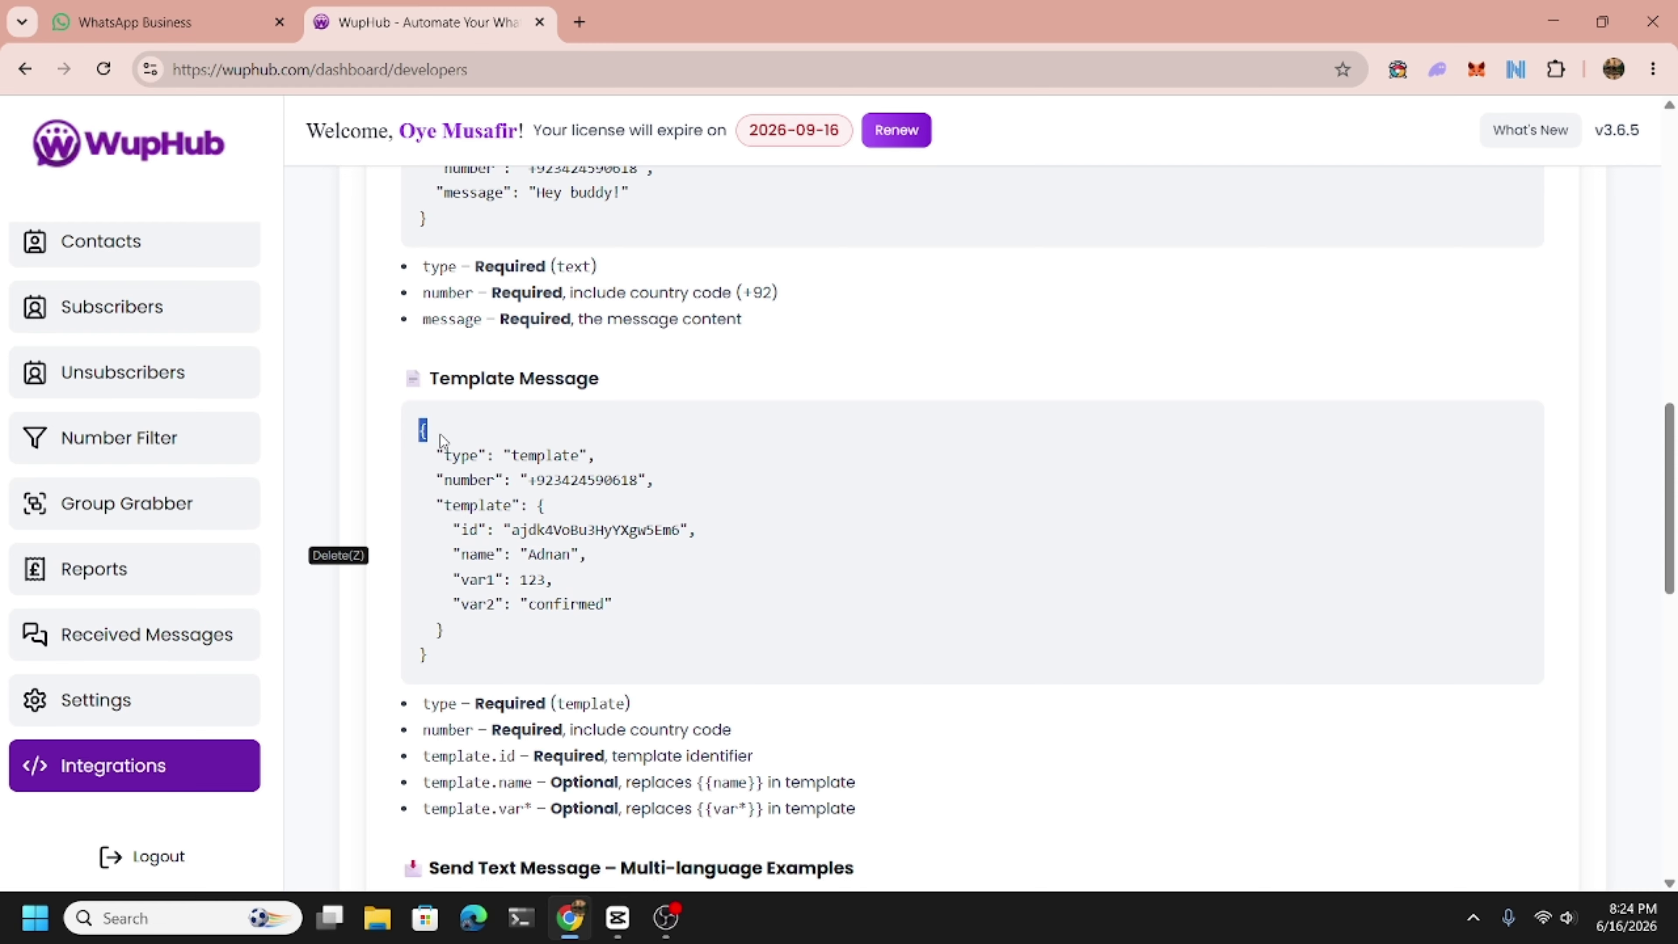
# Select the Template Message JSON example and highlight its template id value.
pyautogui.moveTo(439, 435); pyautogui.dragTo(452, 510)
pyautogui.click(436, 449)
pyautogui.moveTo(422, 429); pyautogui.dragTo(481, 659)
pyautogui.click(477, 652)
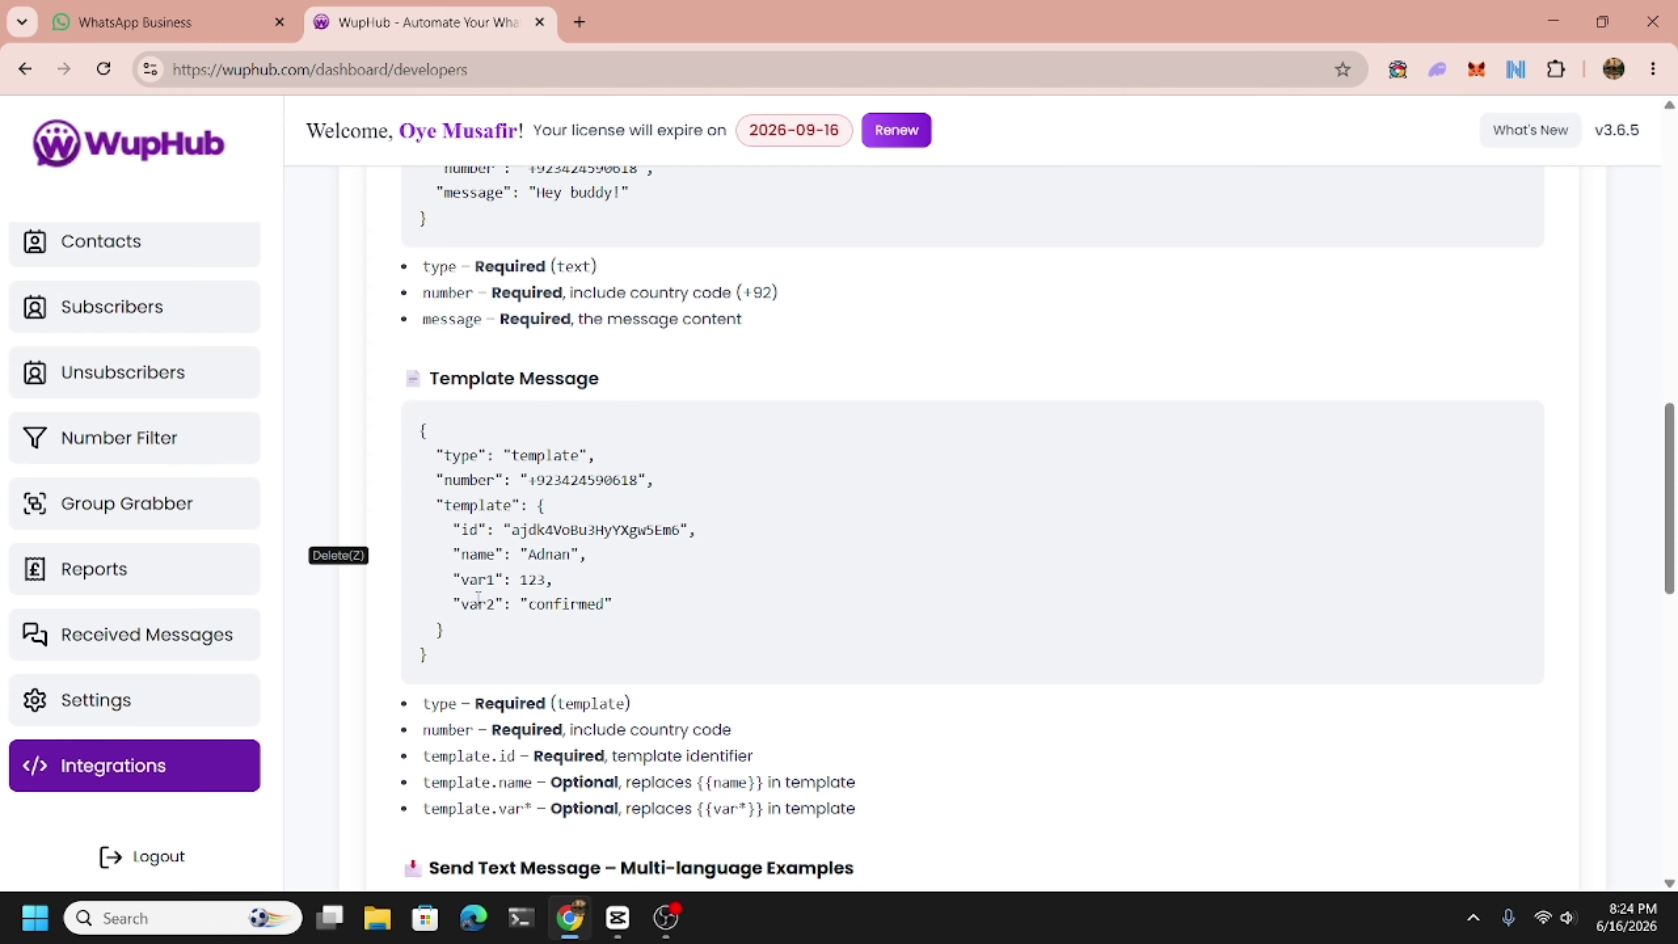
pyautogui.doubleClick(562, 529)
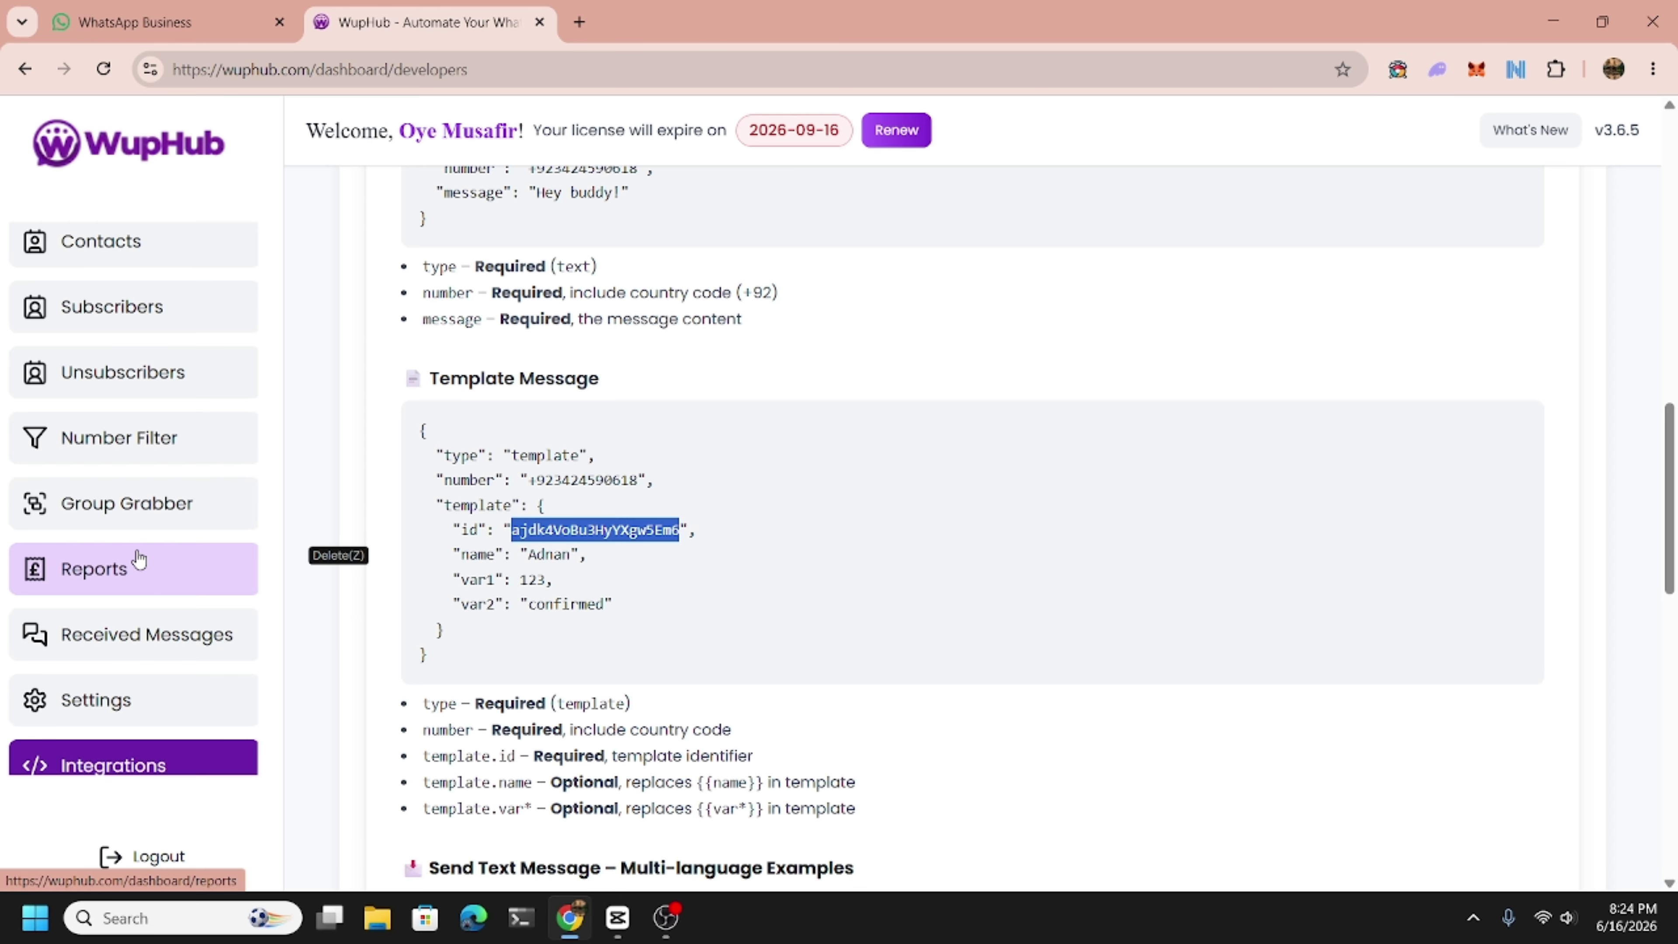
pyautogui.scroll(-1, 134, 581)
pyautogui.scroll(5, 130, 588)
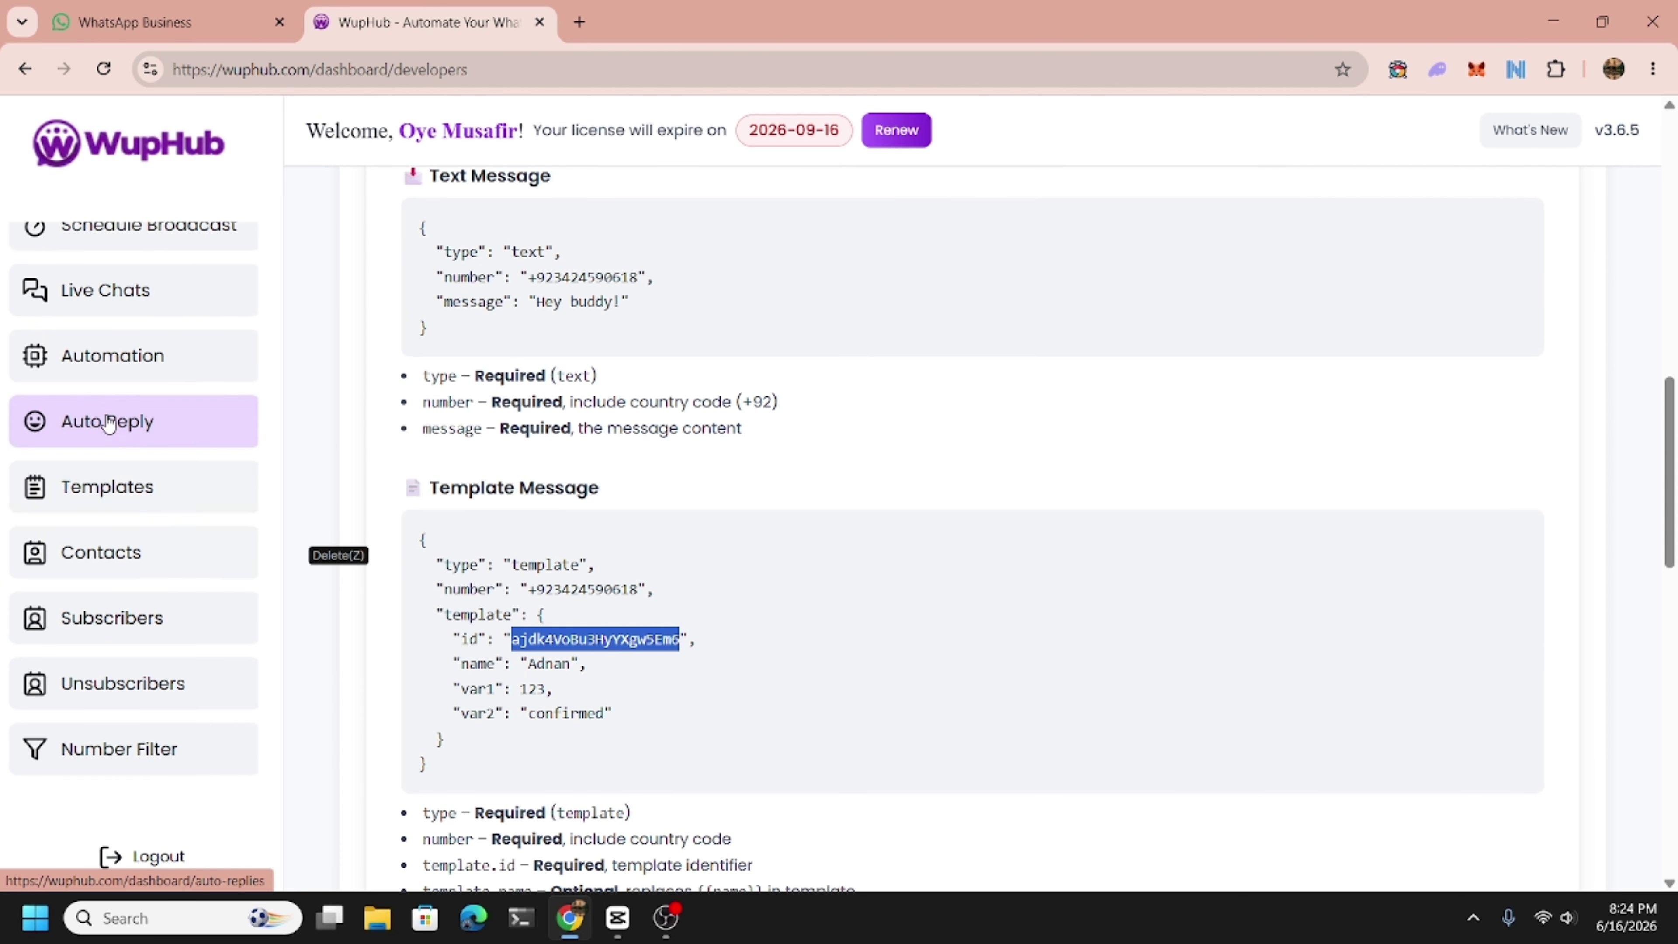
pyautogui.scroll(3, 93, 456)
pyautogui.scroll(-7, 86, 516)
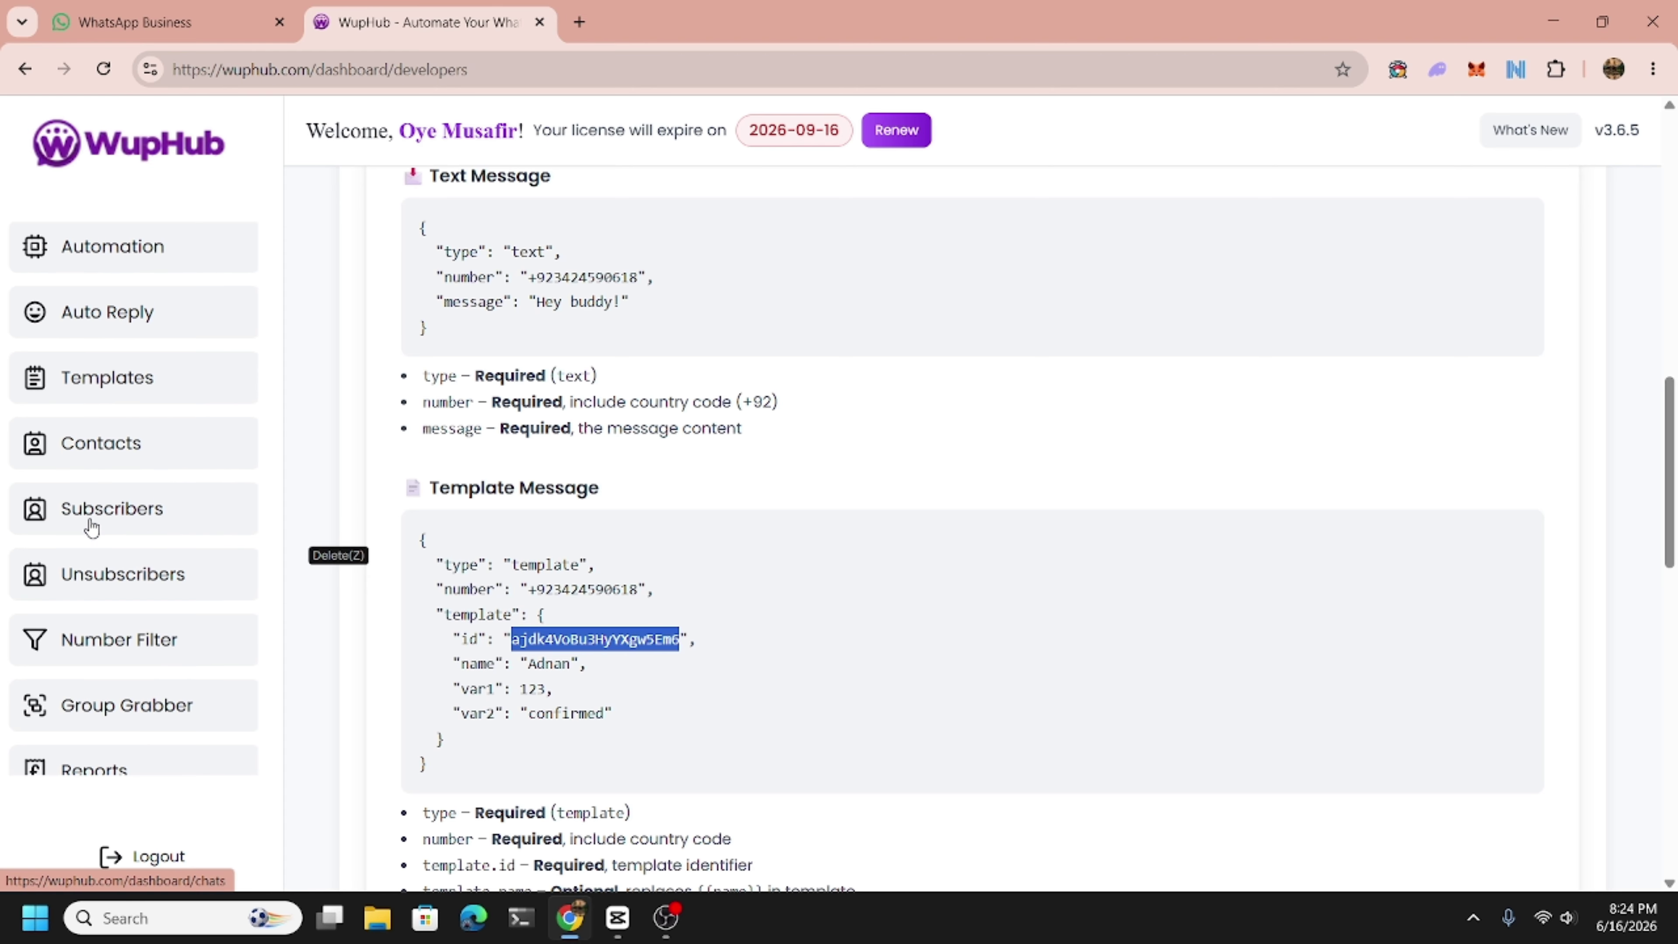
pyautogui.scroll(-1, 91, 526)
pyautogui.scroll(5, 105, 575)
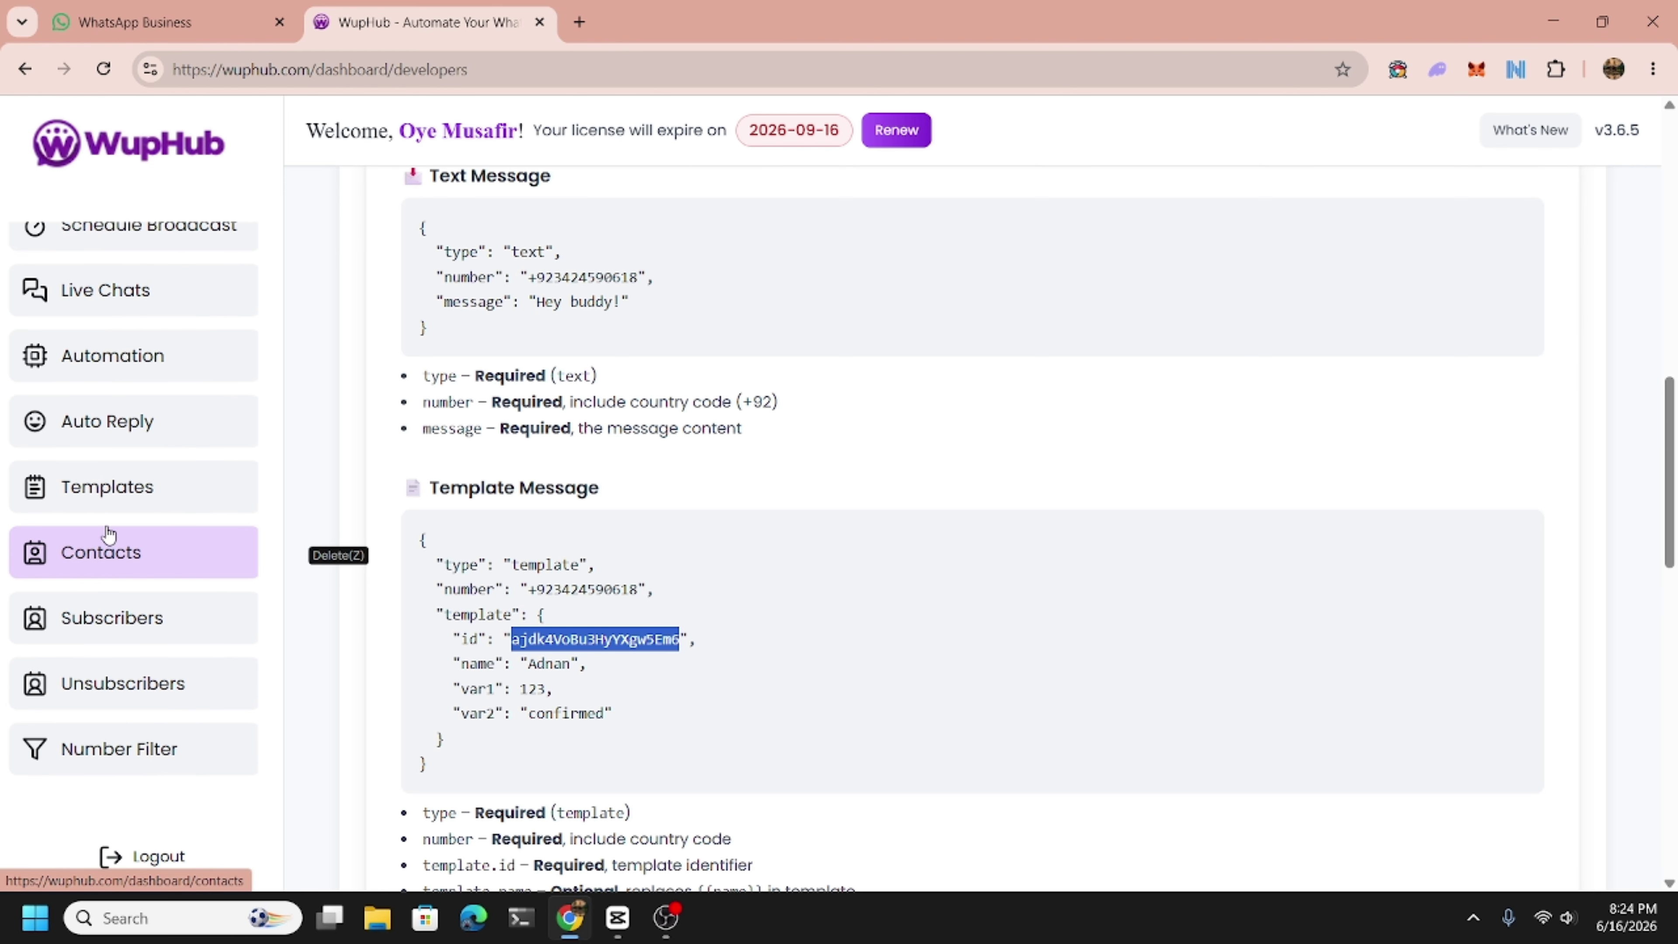
# Copy the Skin Specialist template from Templates, then return to Settings.
pyautogui.click(111, 510)
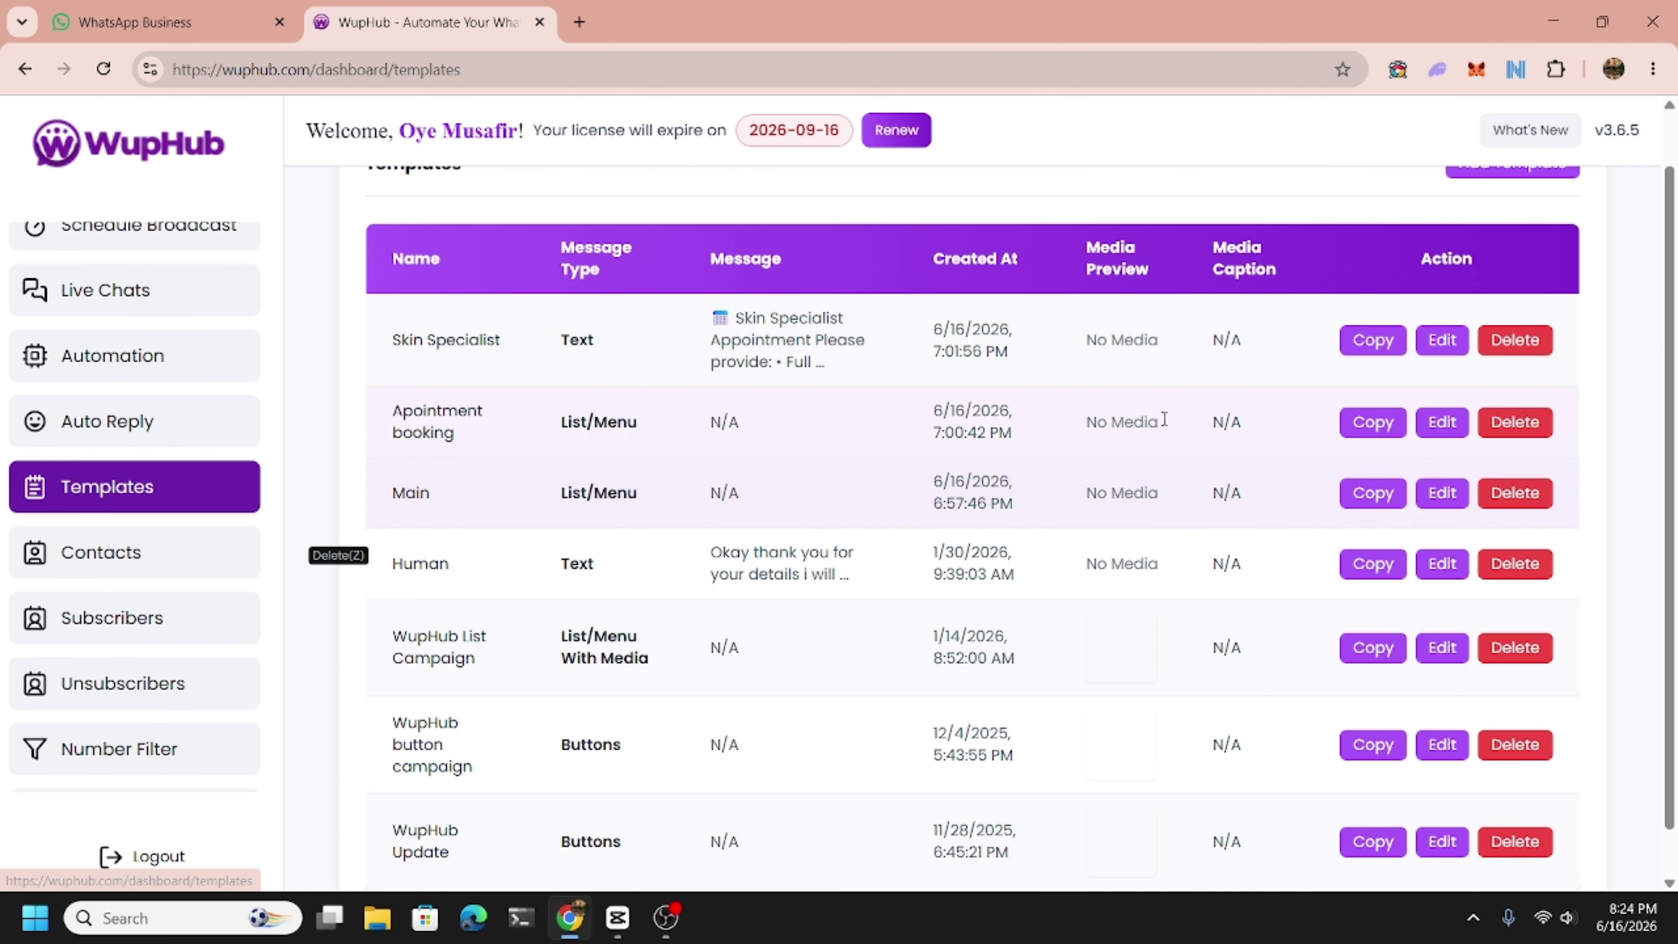
pyautogui.click(1372, 341)
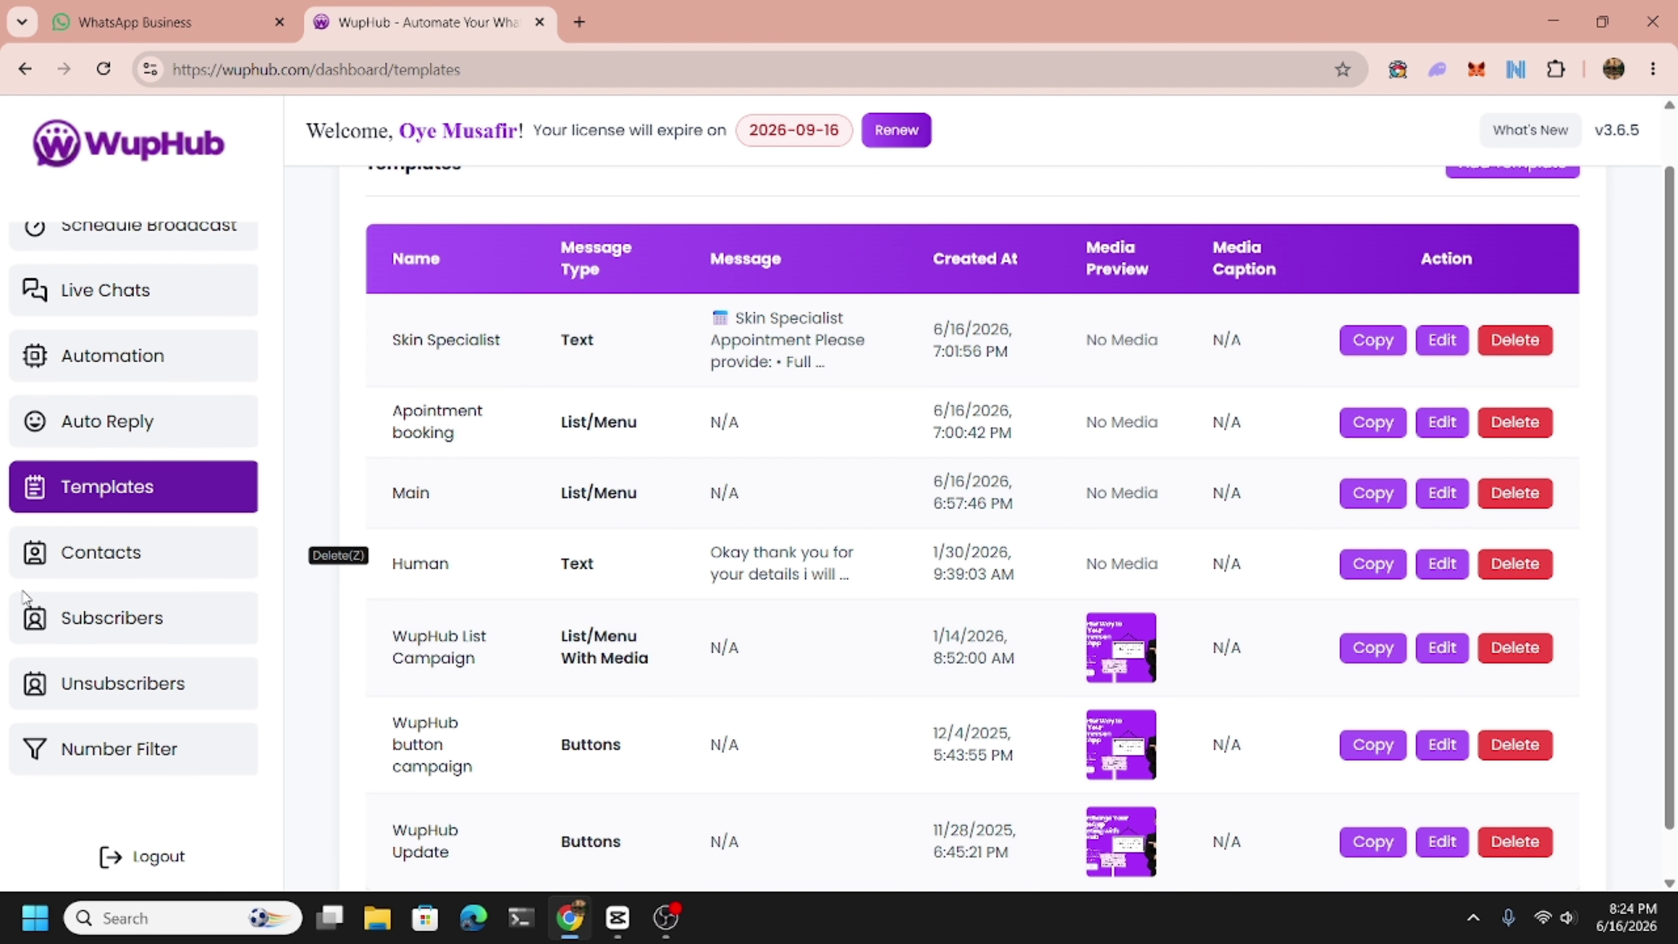
pyautogui.scroll(-5, 126, 651)
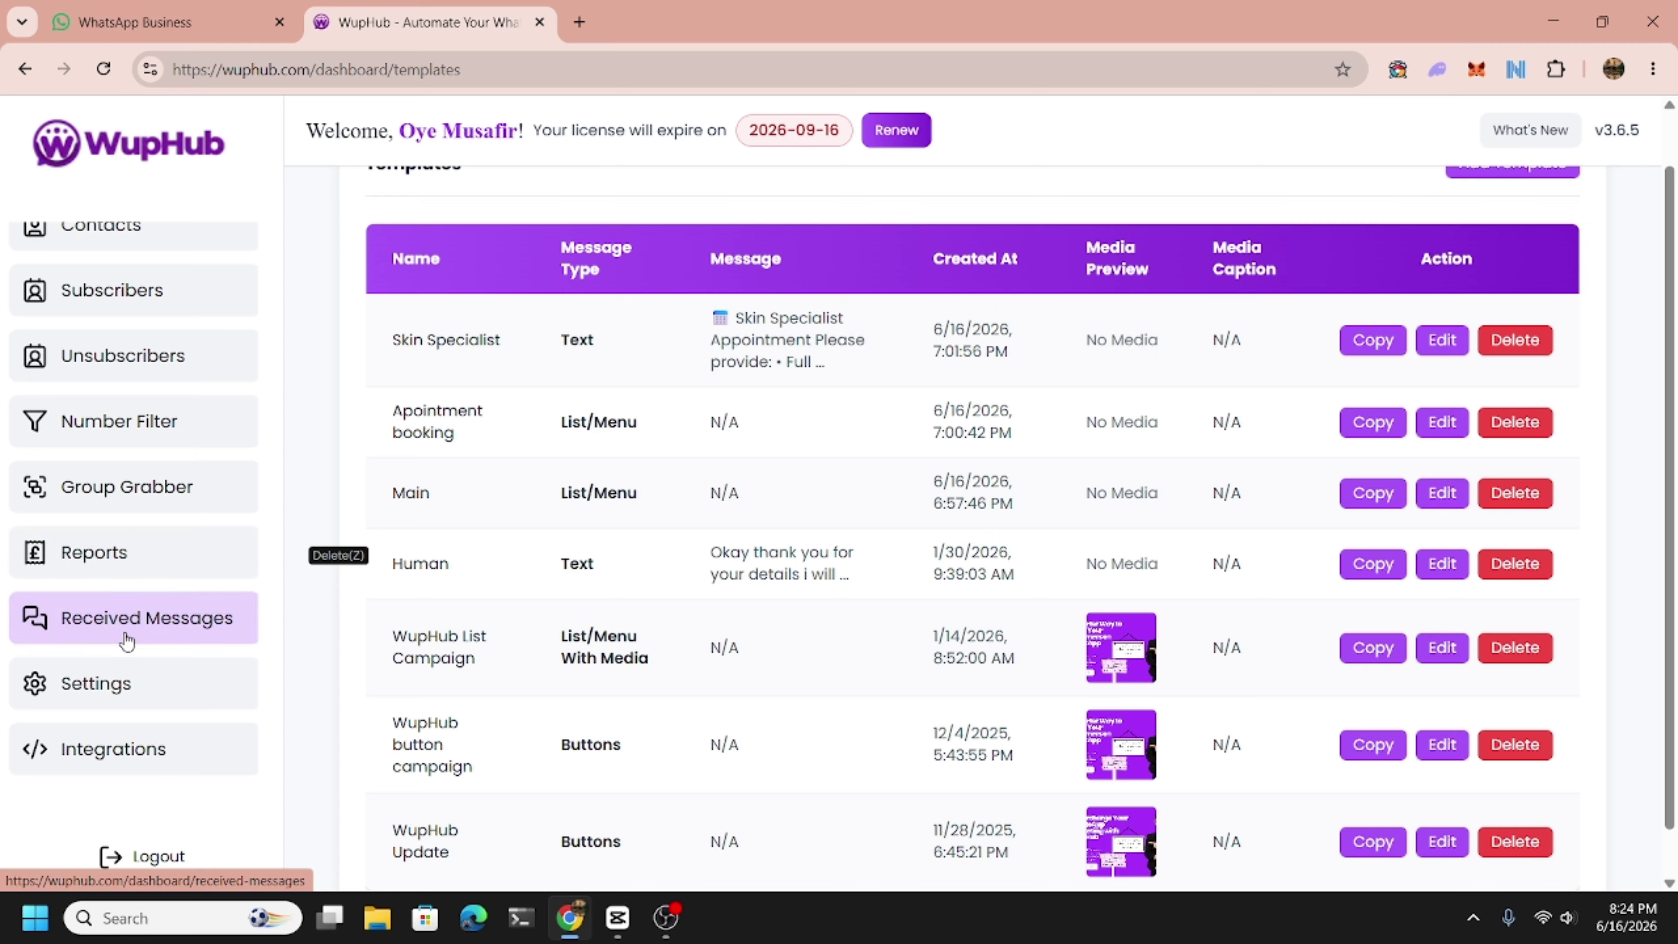
pyautogui.click(116, 682)
# On the Integrations page, highlight the name, var1 and var2 keys in the template example.
pyautogui.scroll(-6, 652, 688)
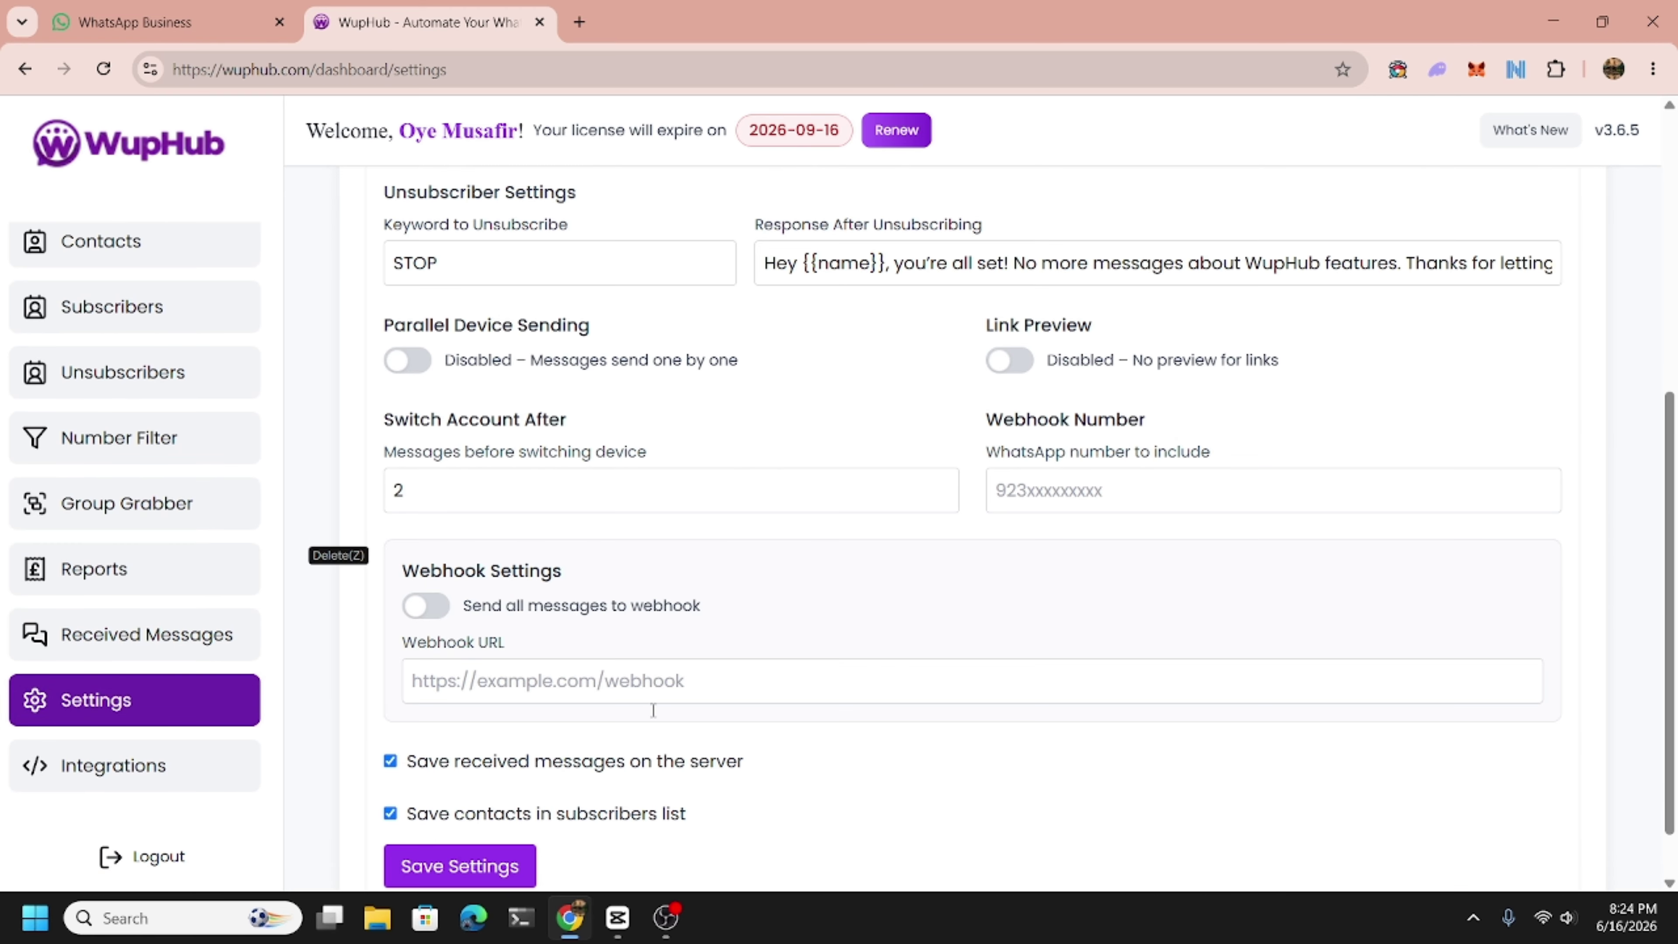
pyautogui.click(177, 753)
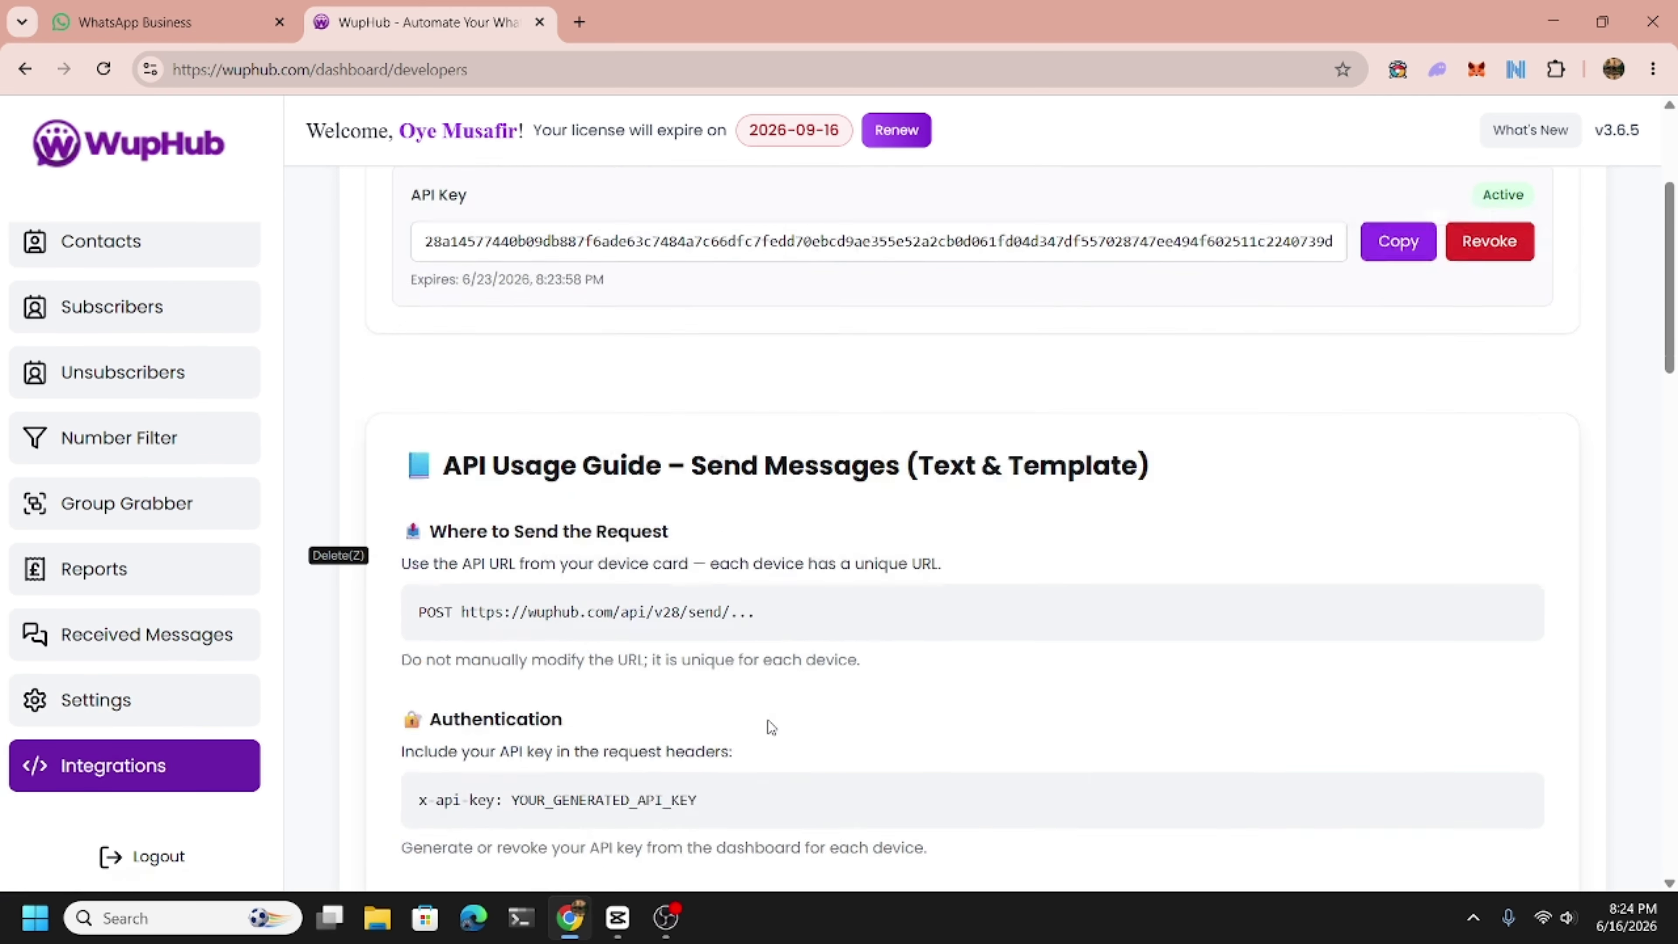
pyautogui.scroll(-5, 467, 606)
pyautogui.scroll(-5, 466, 606)
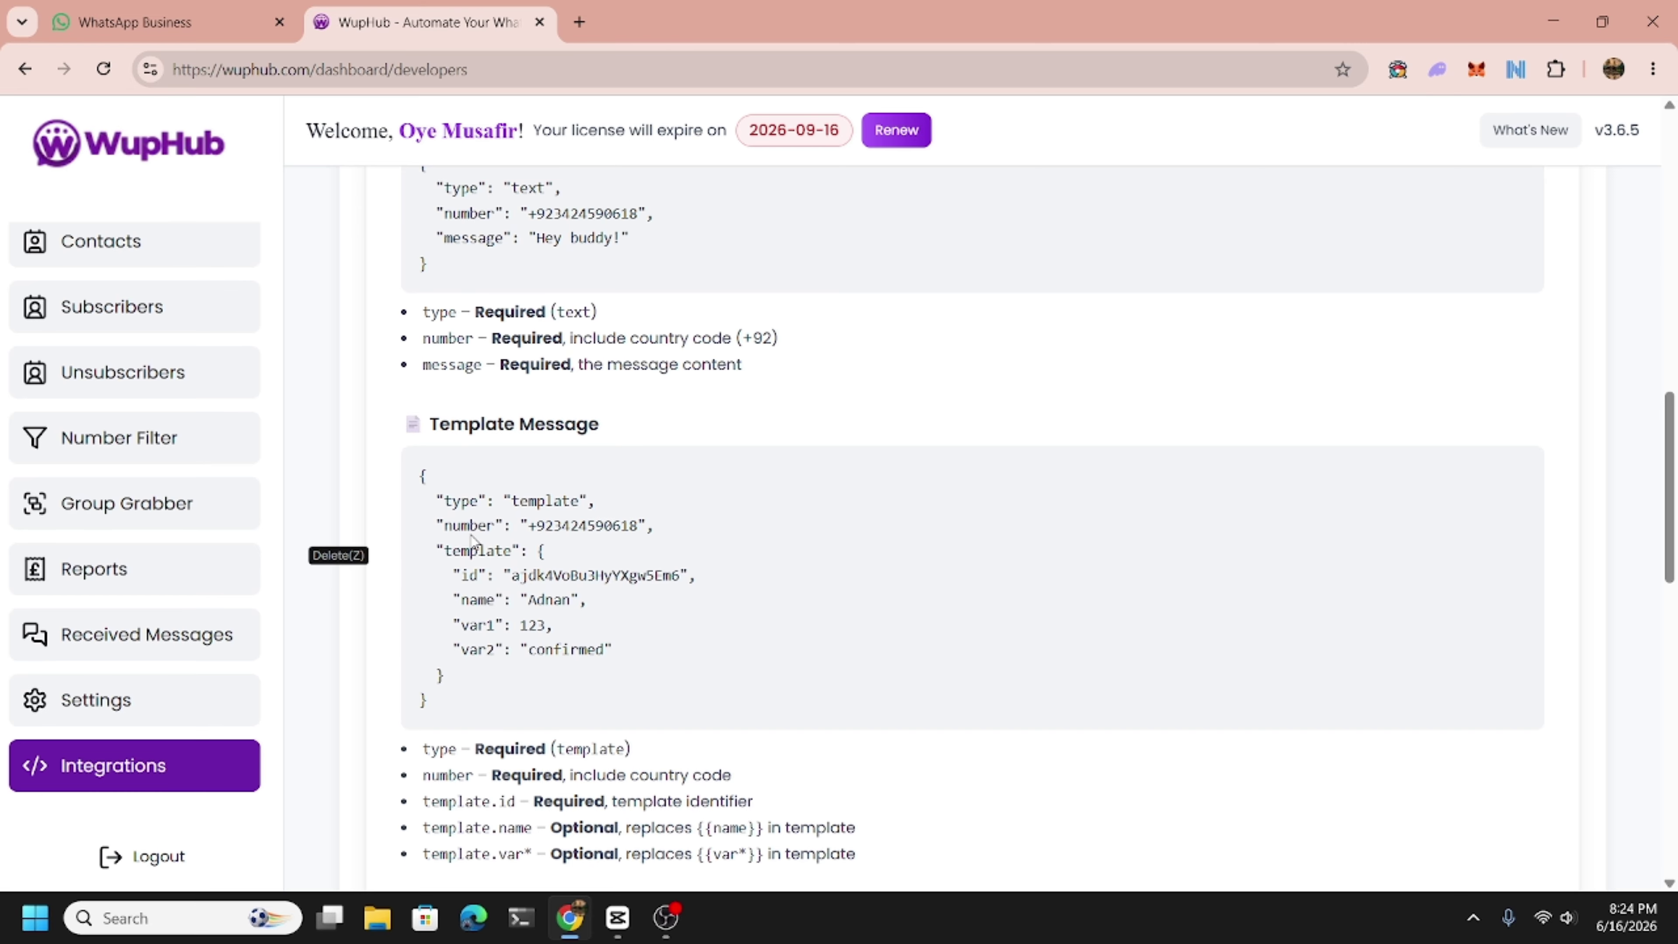
pyautogui.scroll(-3, 471, 540)
pyautogui.scroll(2, 480, 601)
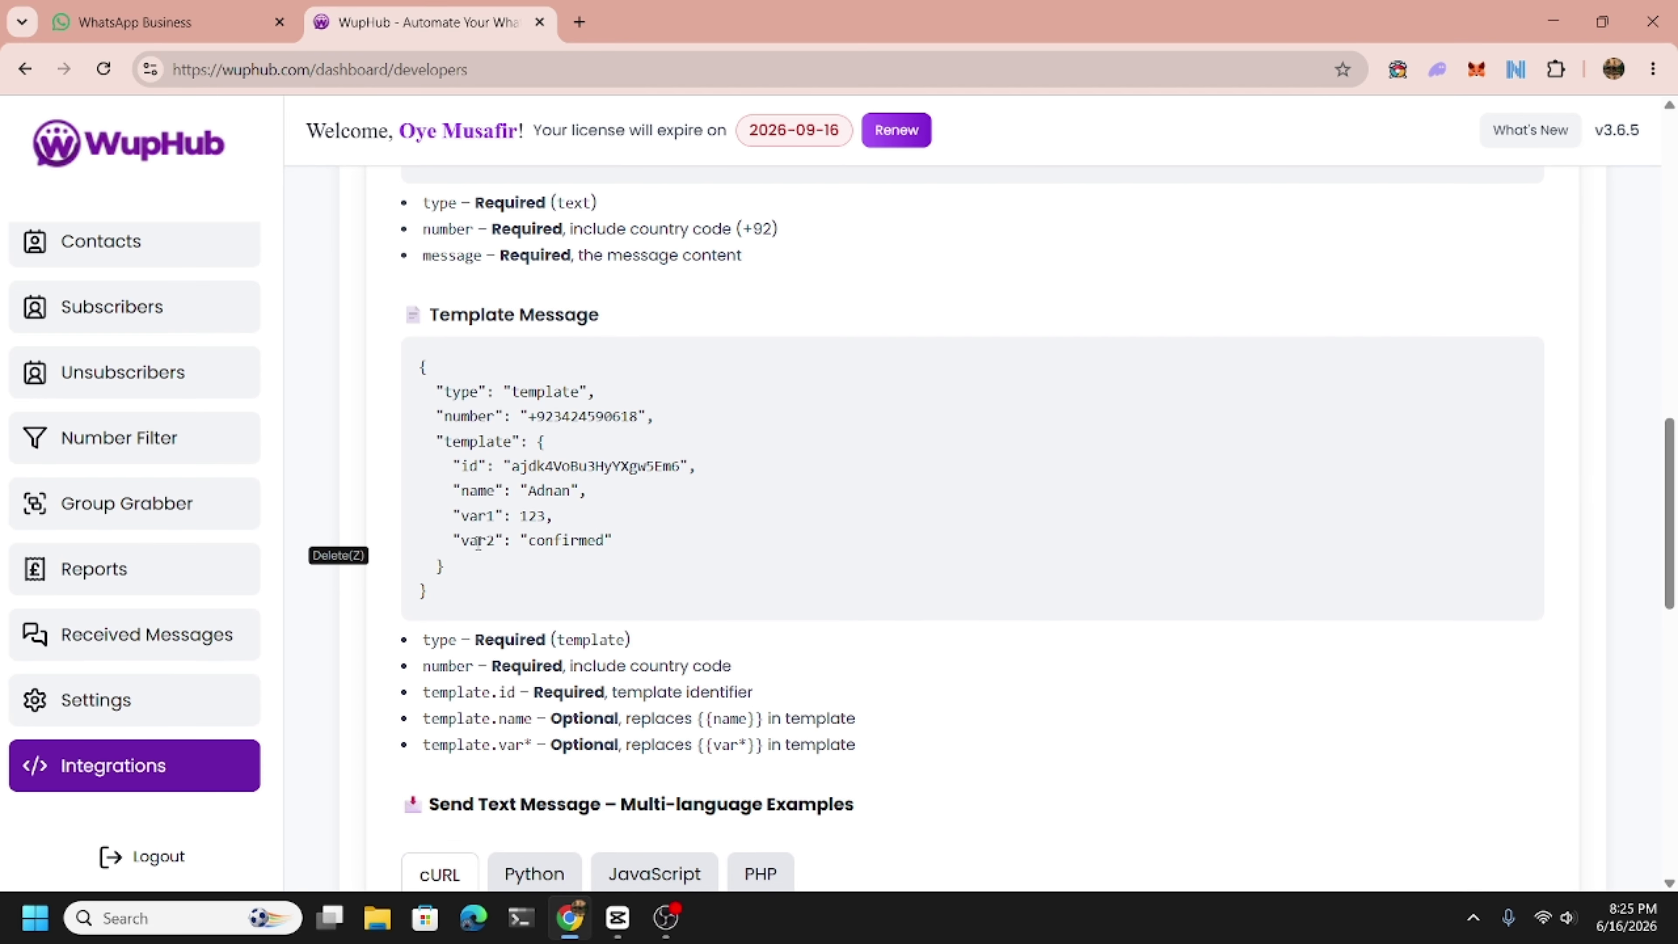
pyautogui.doubleClick(474, 491)
pyautogui.doubleClick(476, 515)
pyautogui.doubleClick(477, 540)
# Revoke the device's API key on the API Key card.
pyautogui.scroll(9, 617, 547)
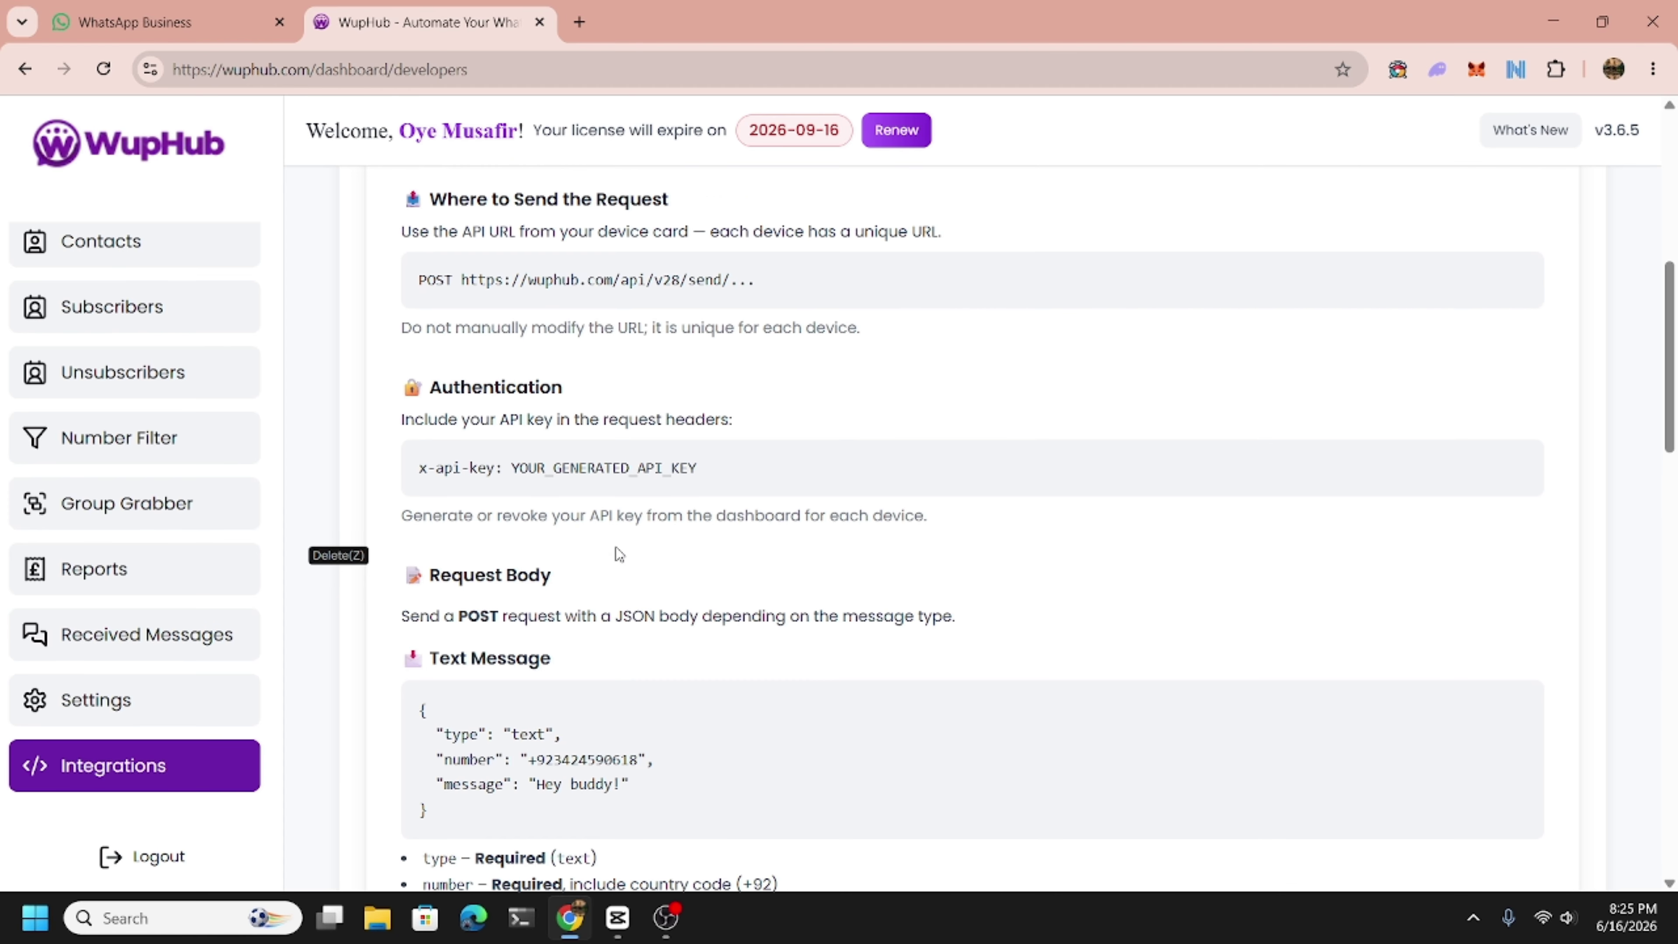
pyautogui.scroll(6, 617, 547)
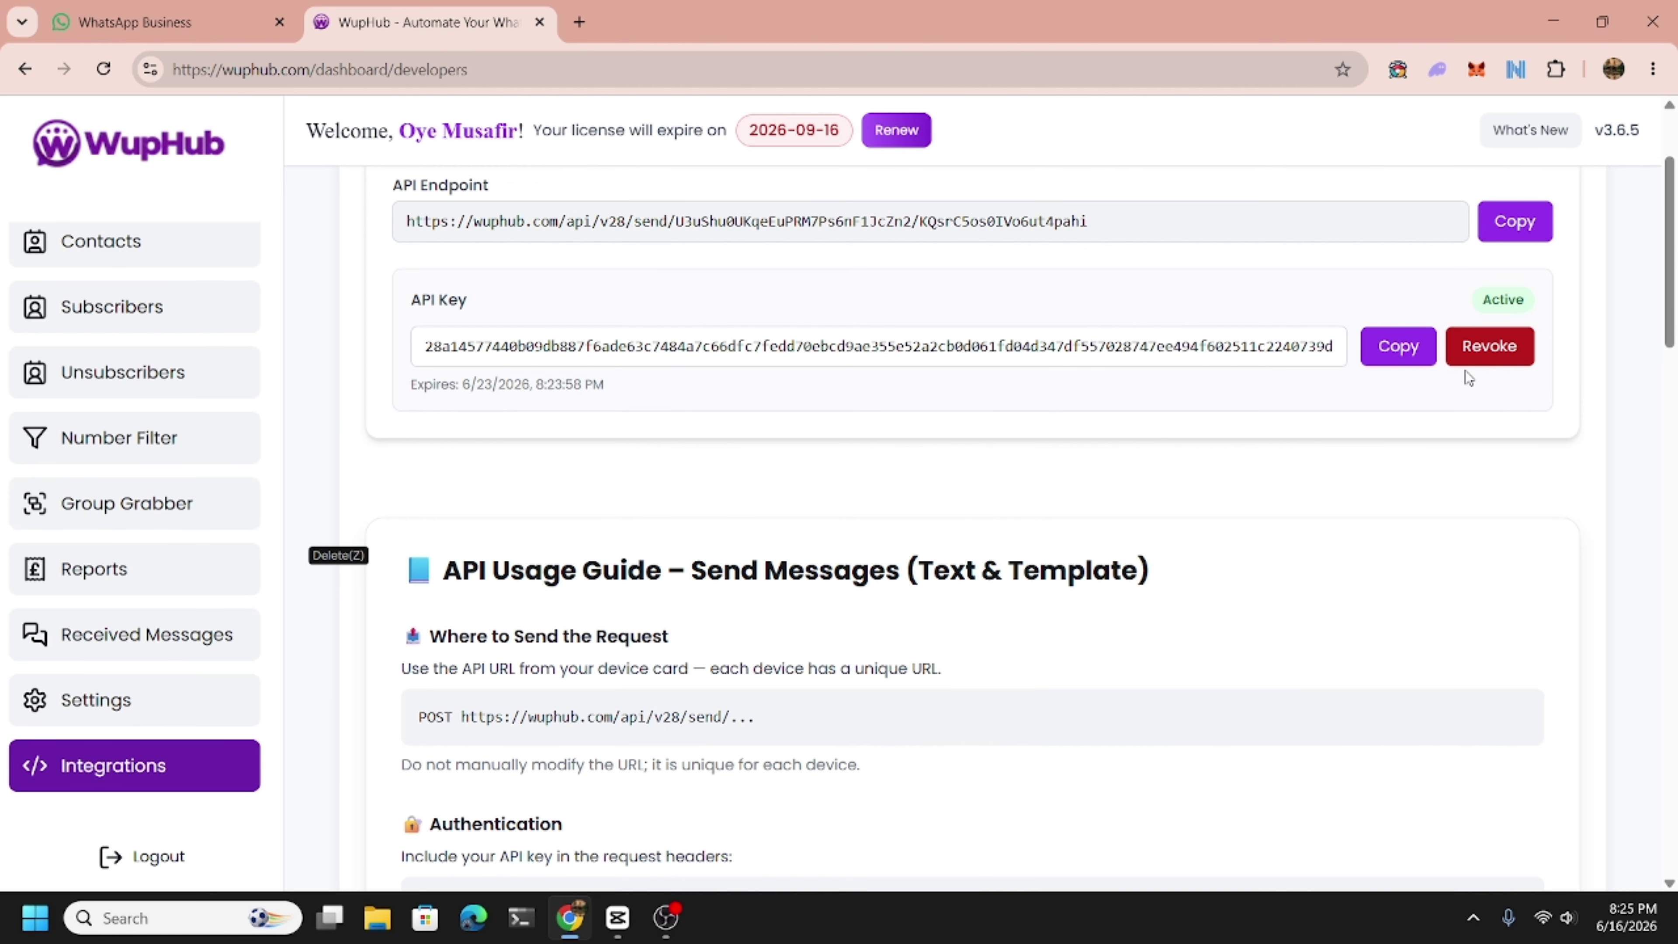
pyautogui.click(1468, 357)
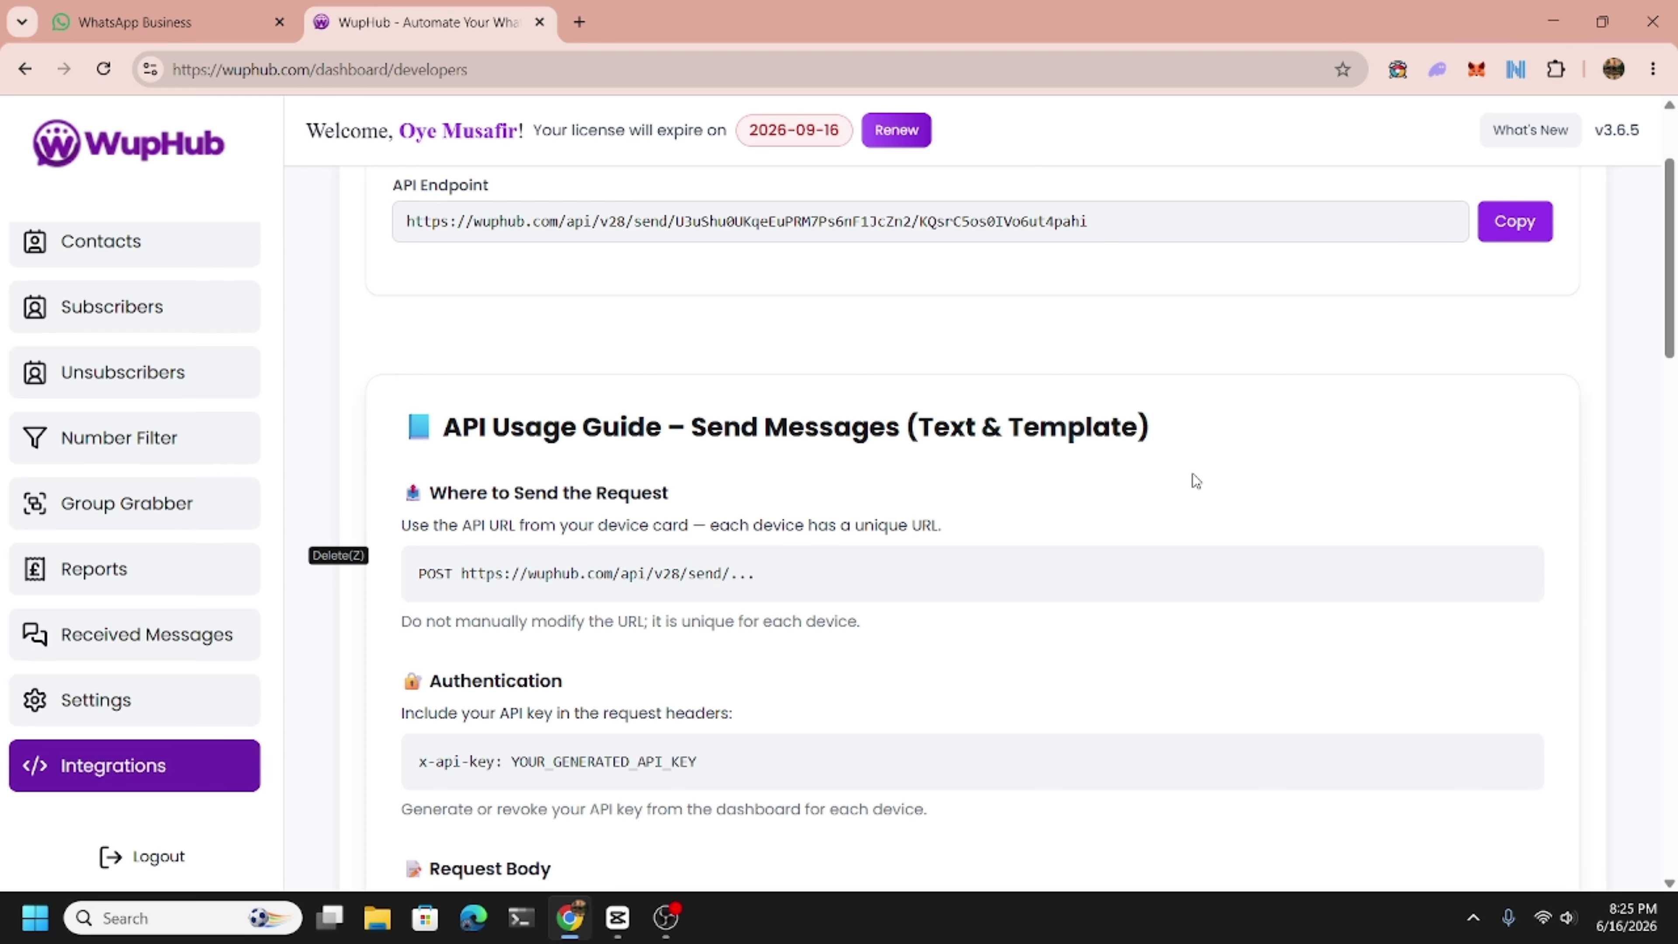